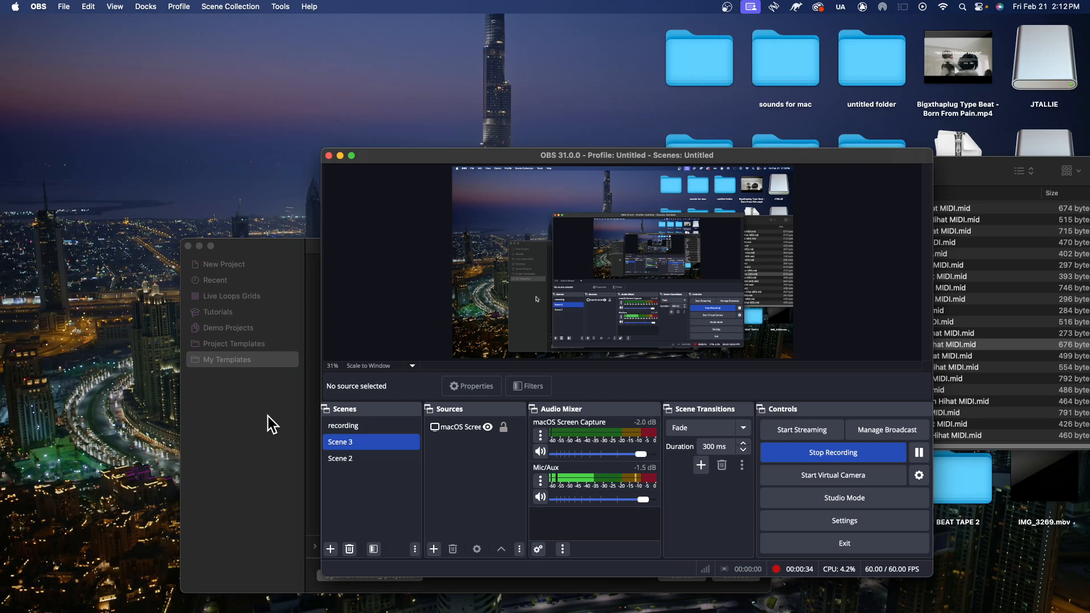
# - Switch to Logic Pro and create a new project from the "temp added" template
pyautogui.click(248, 431)
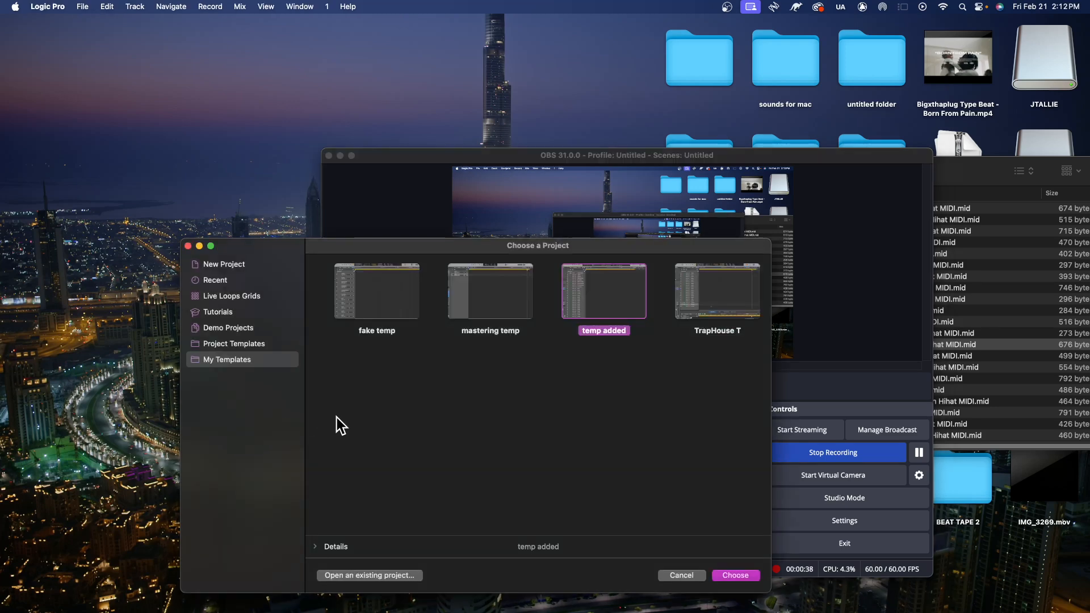
pyautogui.click(733, 574)
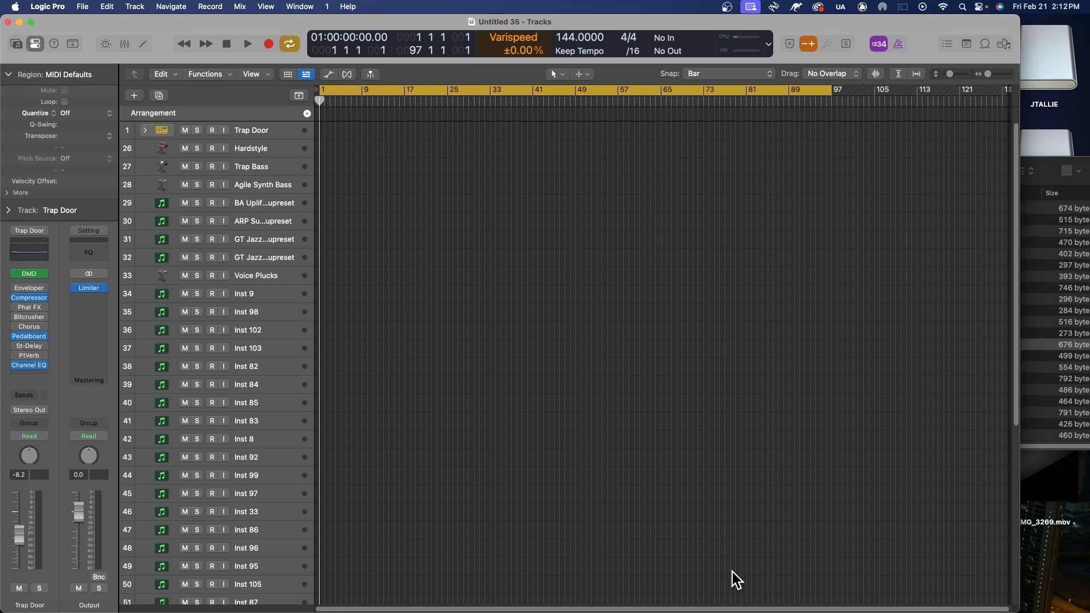
# - Audition the template's instrument tracks, including Inst 90, 94, 95, 86, 33 and 105, to compare their sounds
pyautogui.scroll(-10, 463, 442)
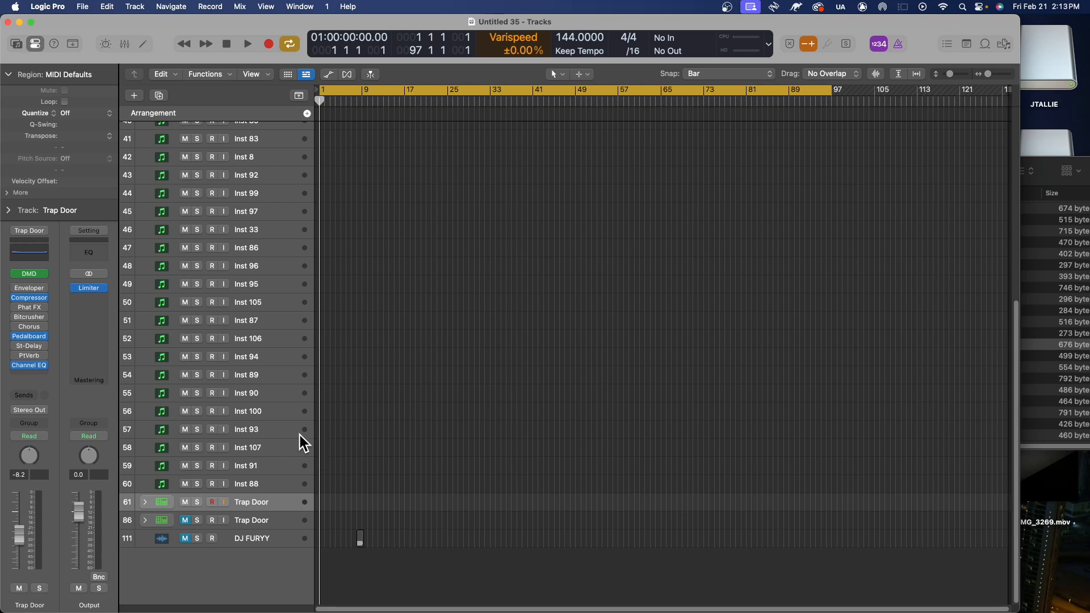
pyautogui.scroll(2, 299, 435)
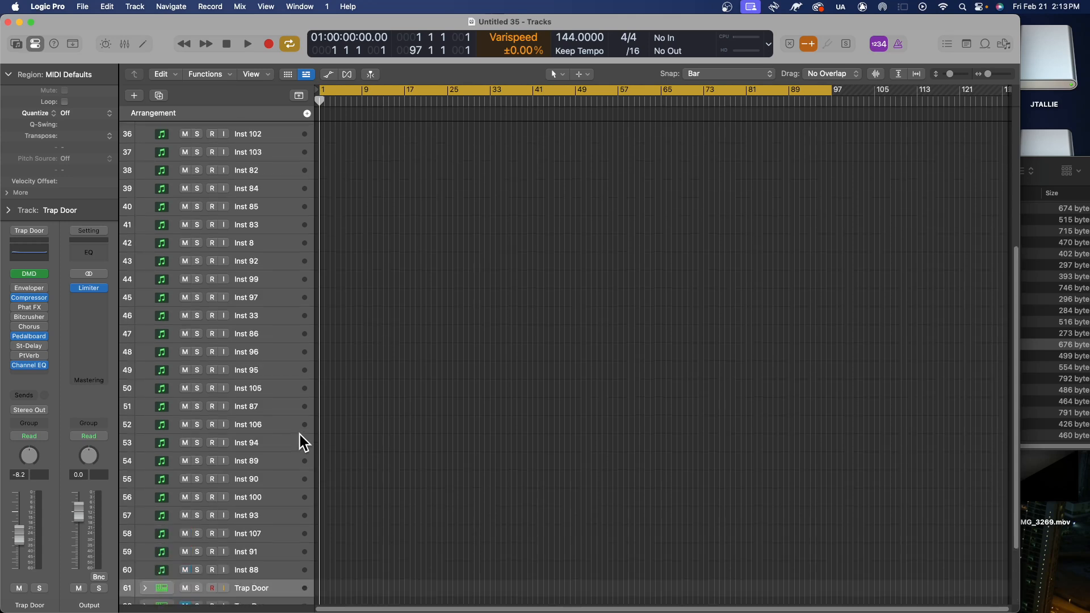
pyautogui.click(292, 480)
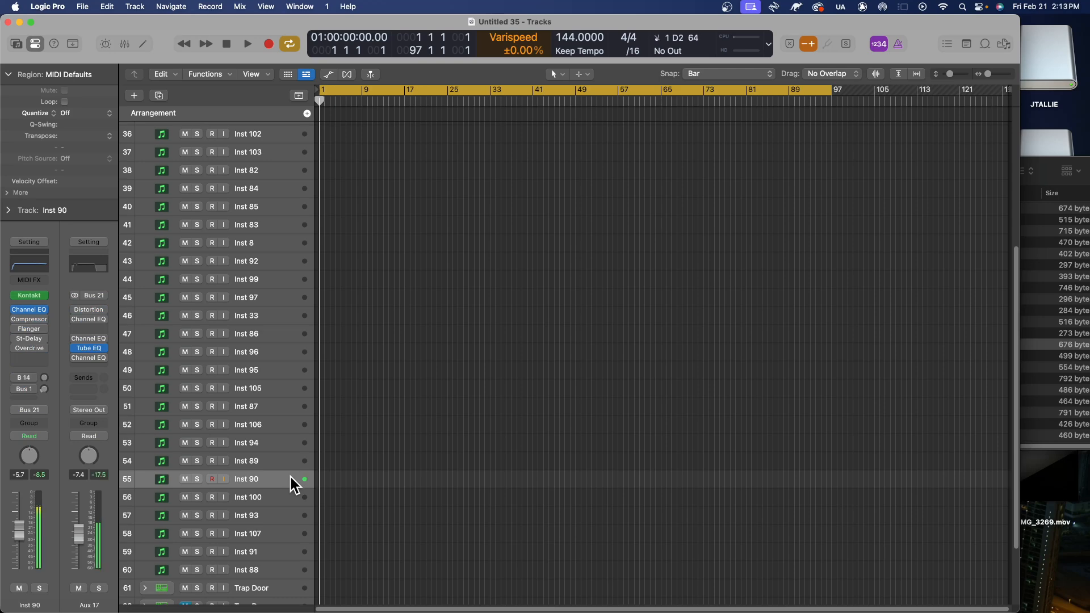
pyautogui.click(288, 442)
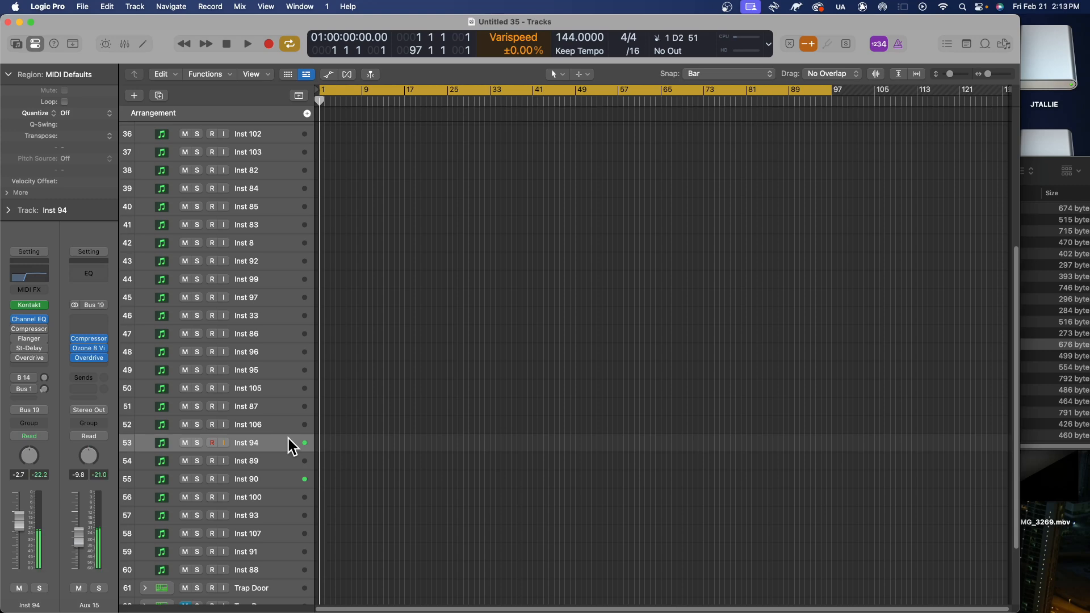
pyautogui.click(281, 372)
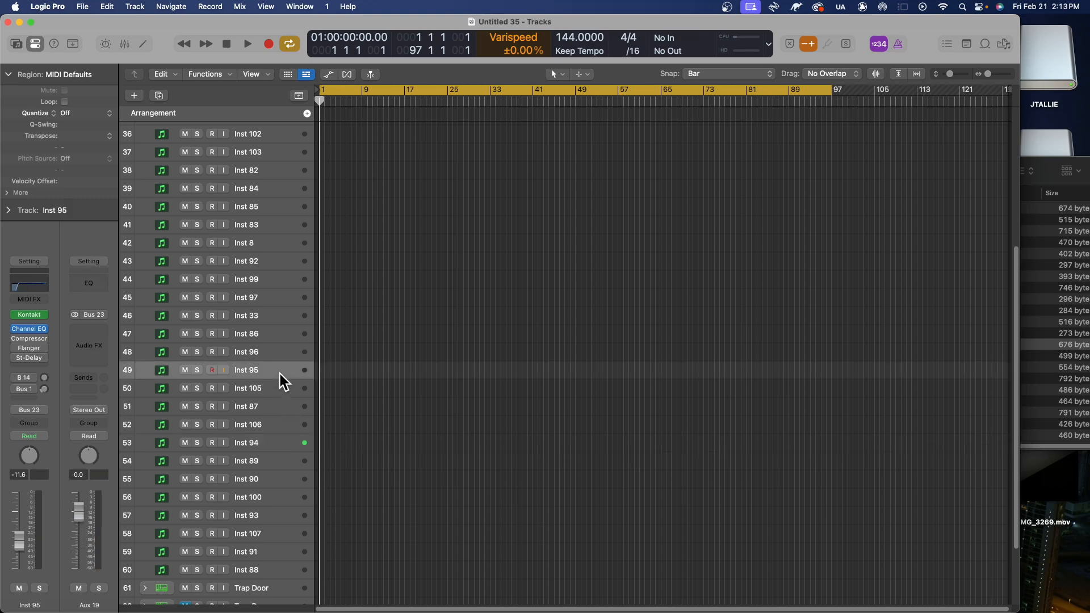
pyautogui.scroll(2, 279, 374)
pyautogui.click(278, 377)
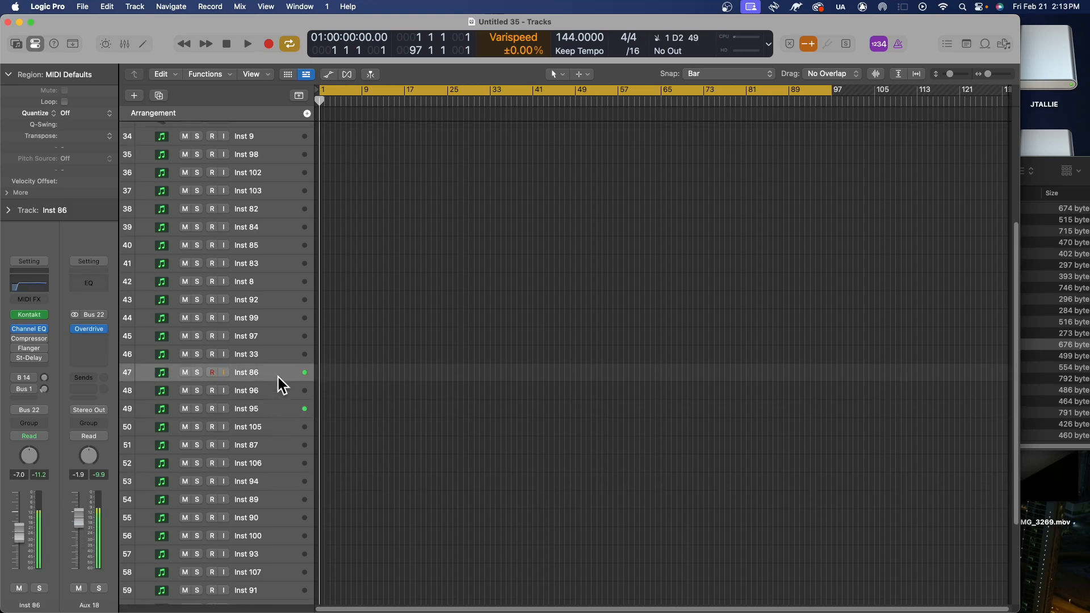
pyautogui.click(276, 353)
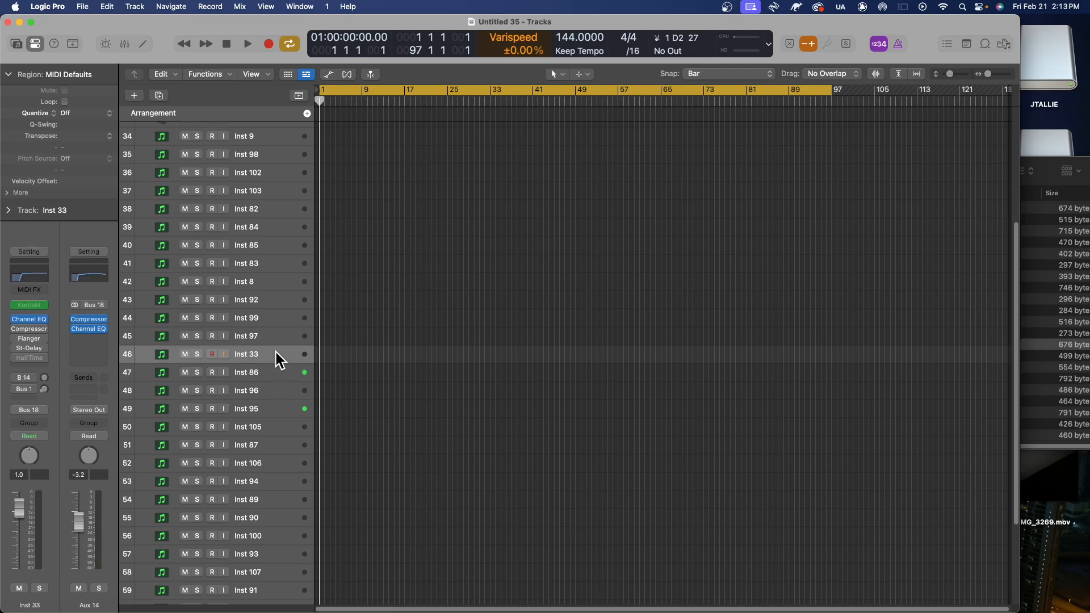
pyautogui.click(270, 427)
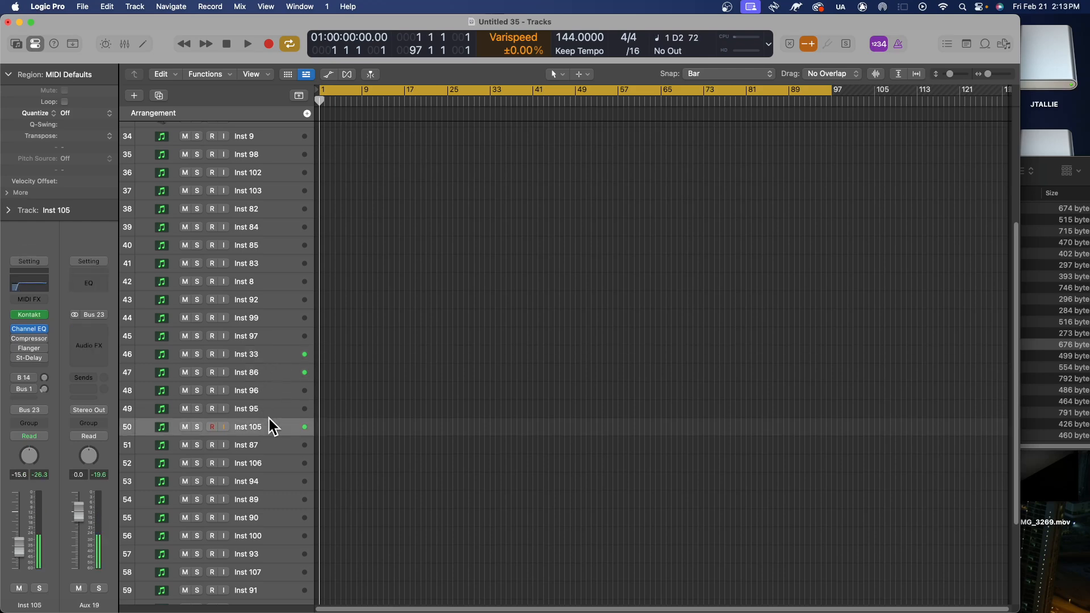
pyautogui.click(281, 374)
# - Replace the Kontakt instrument on the Inst 33 track with the stereo version of Spawn
pyautogui.click(281, 349)
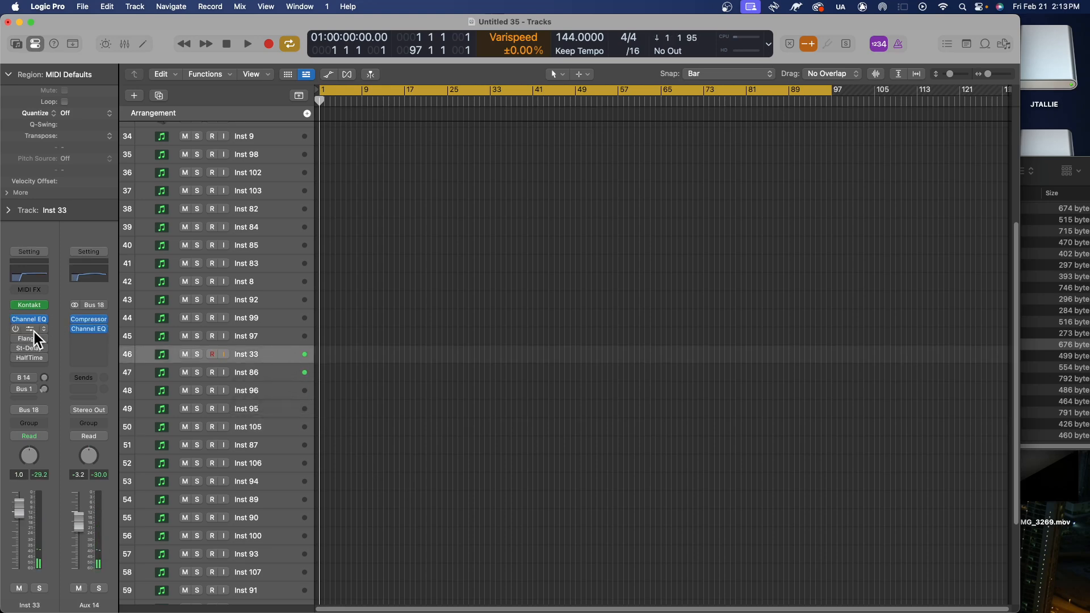
pyautogui.click(42, 304)
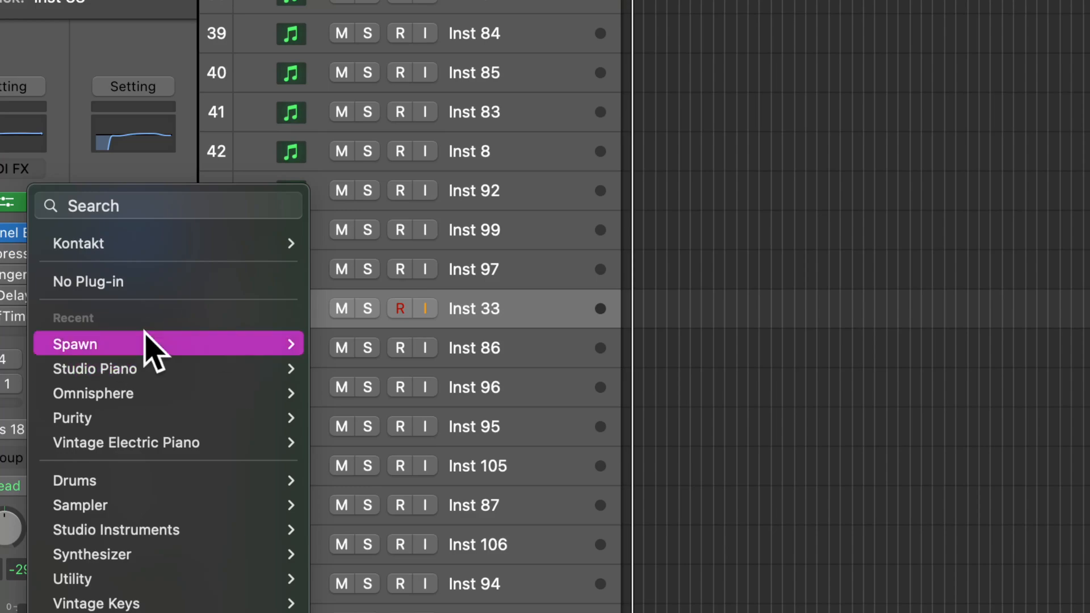
pyautogui.moveTo(182, 346)
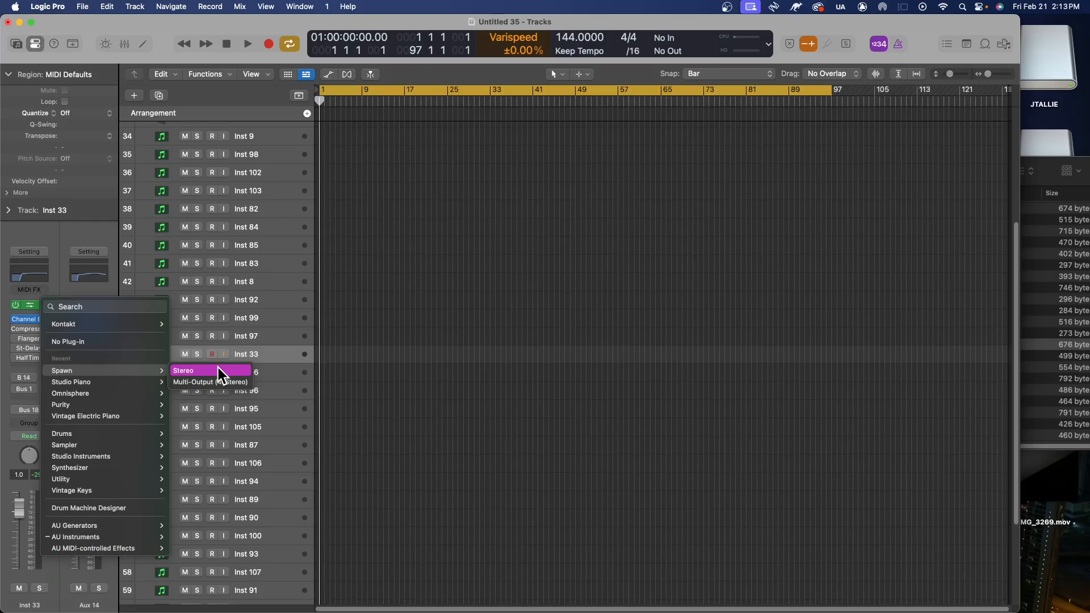
pyautogui.click(217, 370)
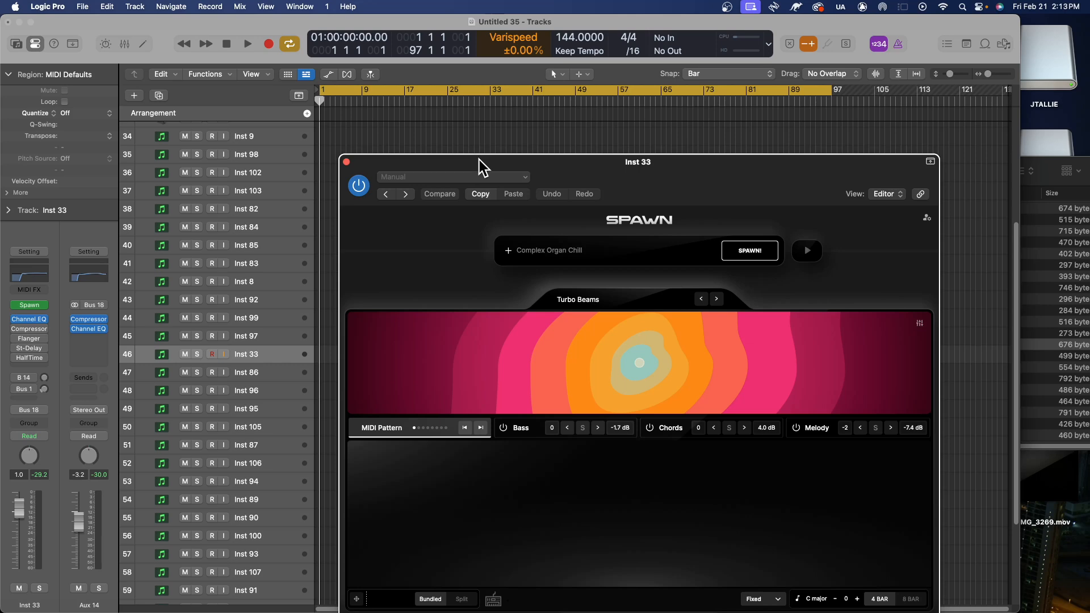
pyautogui.moveTo(478, 159); pyautogui.dragTo(416, 150)
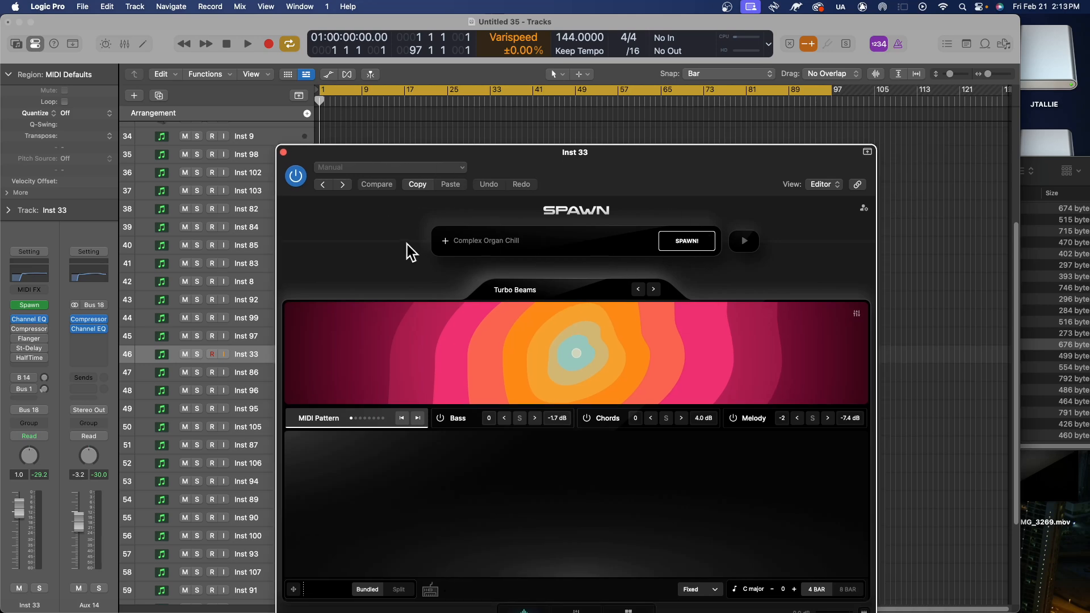
# - Change Spawn's generator tags from Complex, Organ and Chill to Vinyl, Piano and Energetic
pyautogui.click(560, 244)
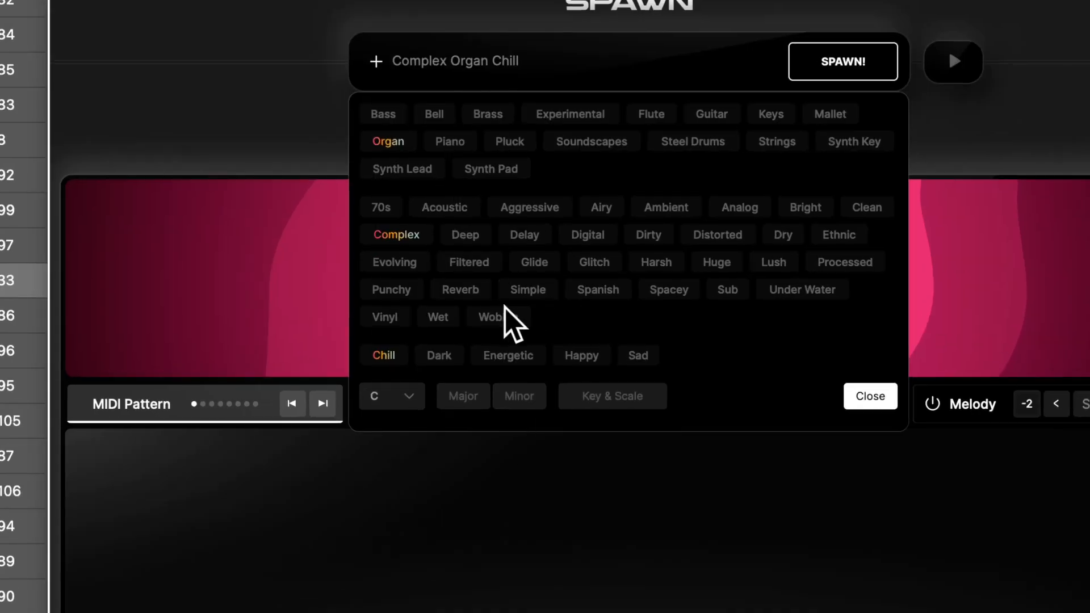
pyautogui.click(519, 356)
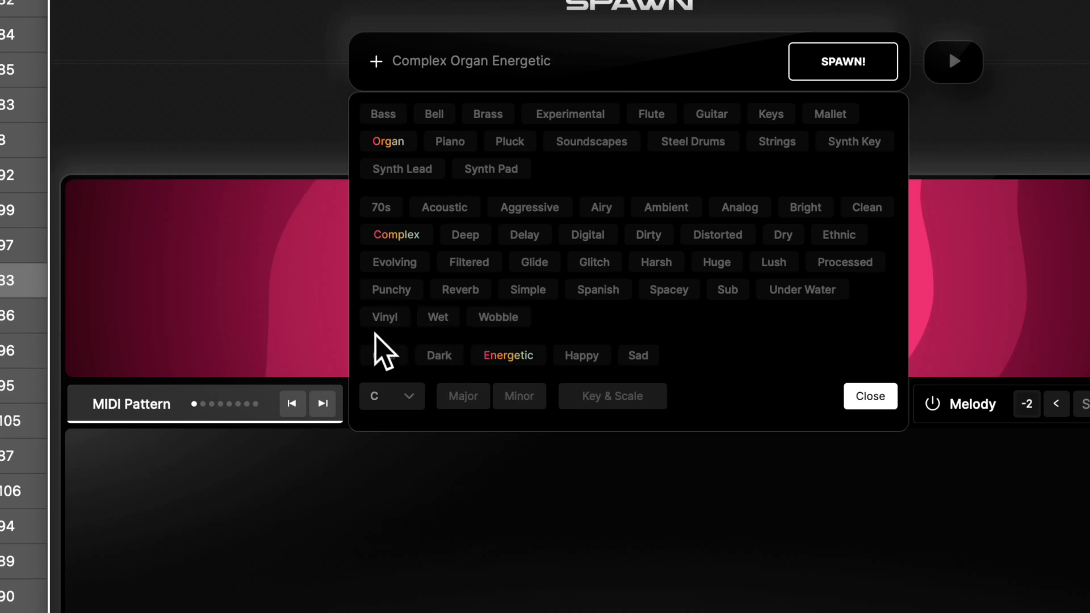
pyautogui.click(384, 311)
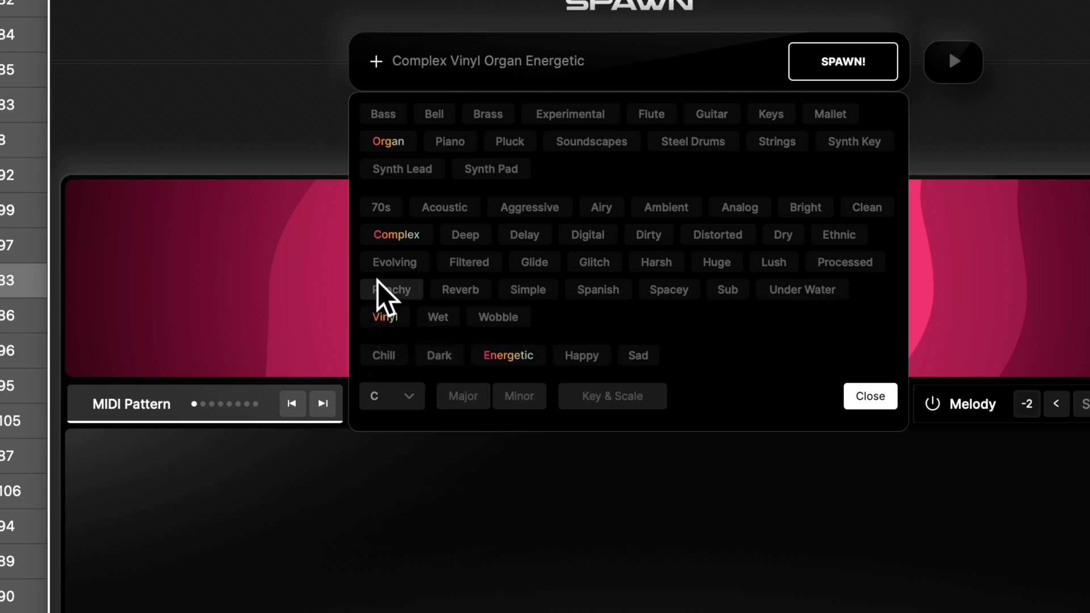
pyautogui.click(396, 236)
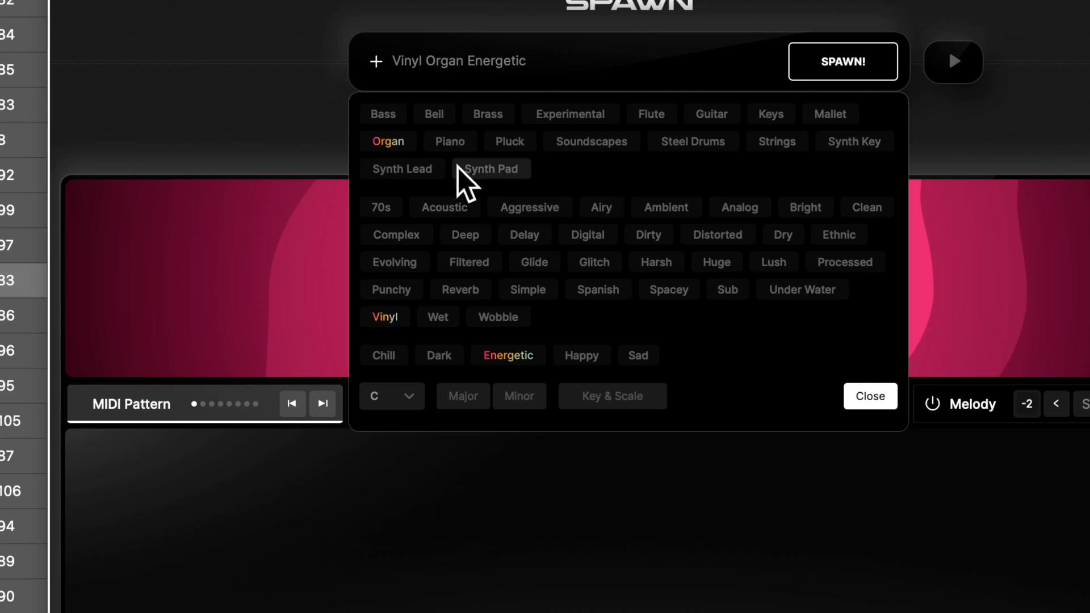
pyautogui.click(454, 143)
pyautogui.click(386, 140)
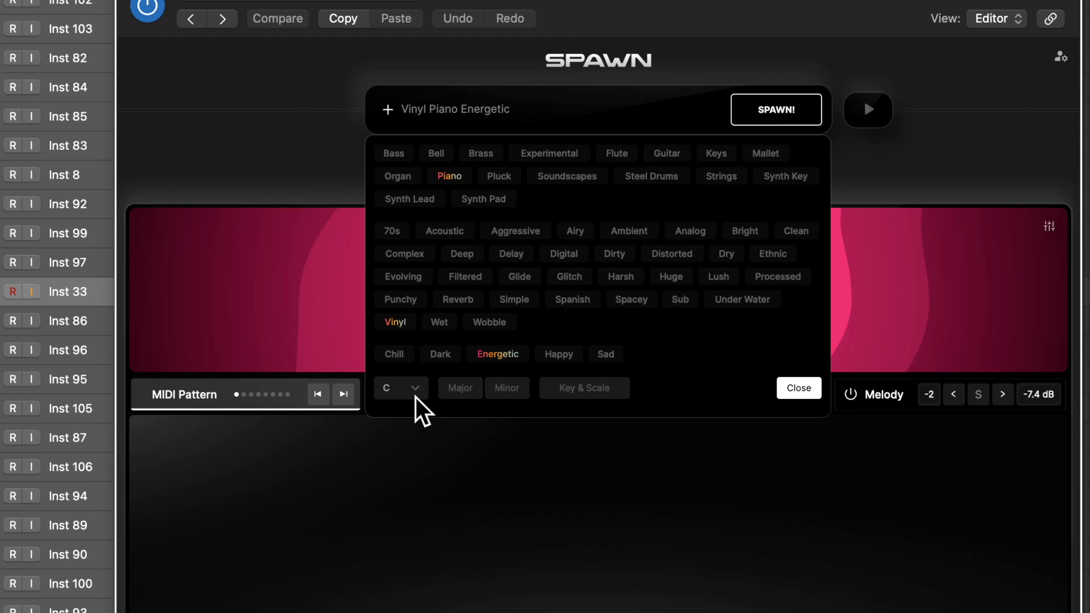
# - Restrict Spawn's key and scale to D minor and generate a new idea from the chosen tags
pyautogui.click(581, 389)
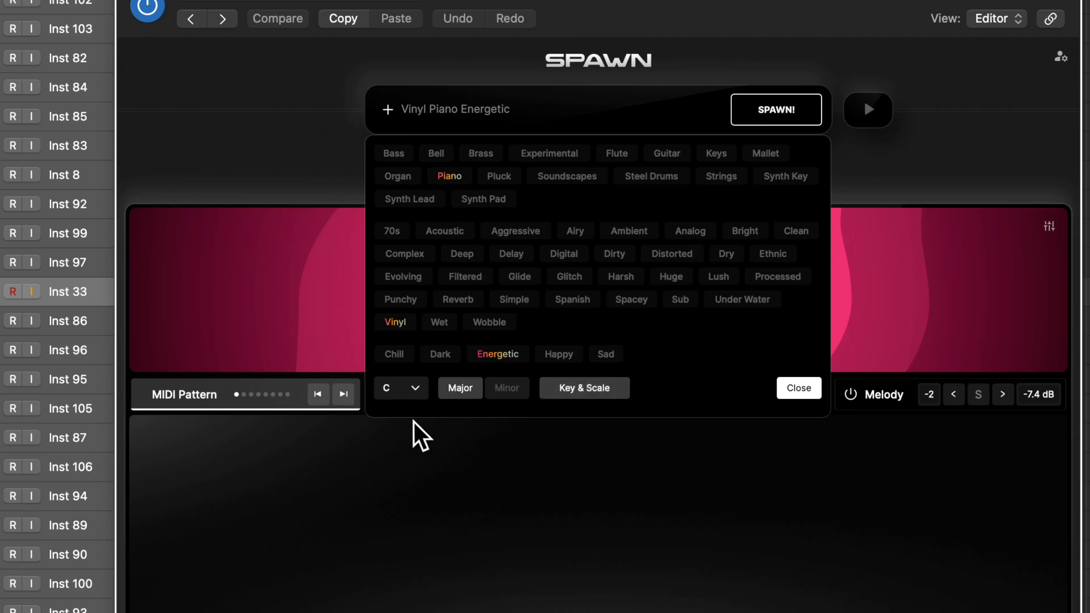
pyautogui.click(384, 391)
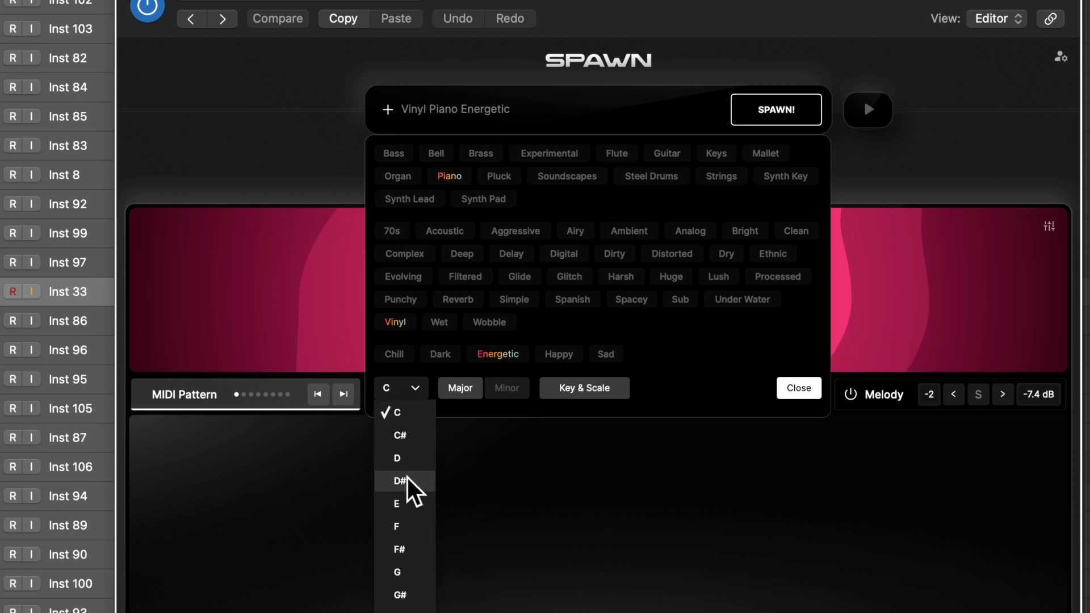
pyautogui.click(415, 458)
pyautogui.click(493, 391)
pyautogui.click(399, 390)
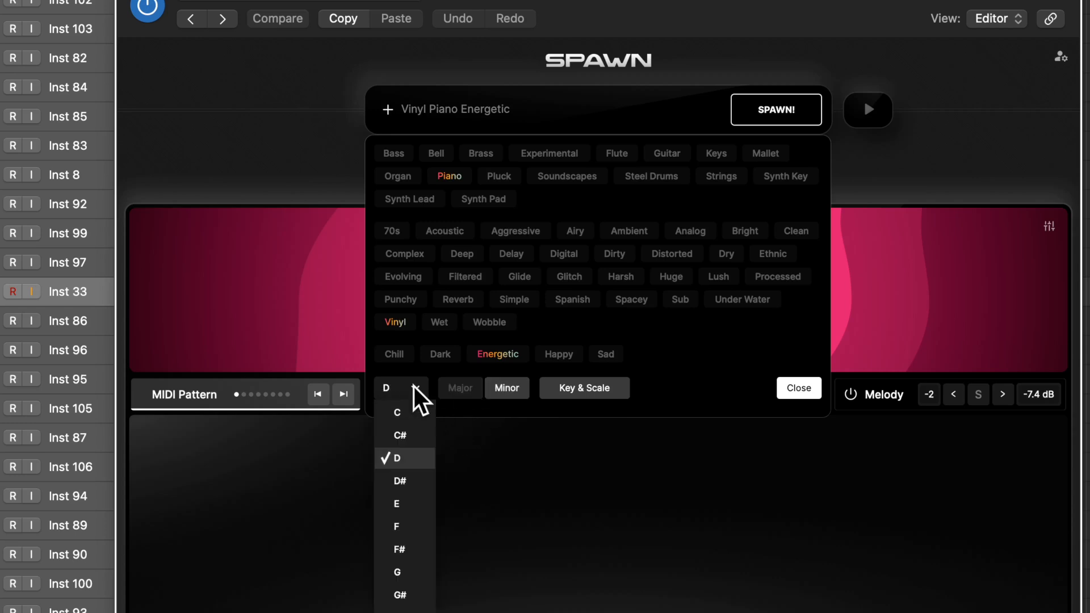
pyautogui.click(693, 393)
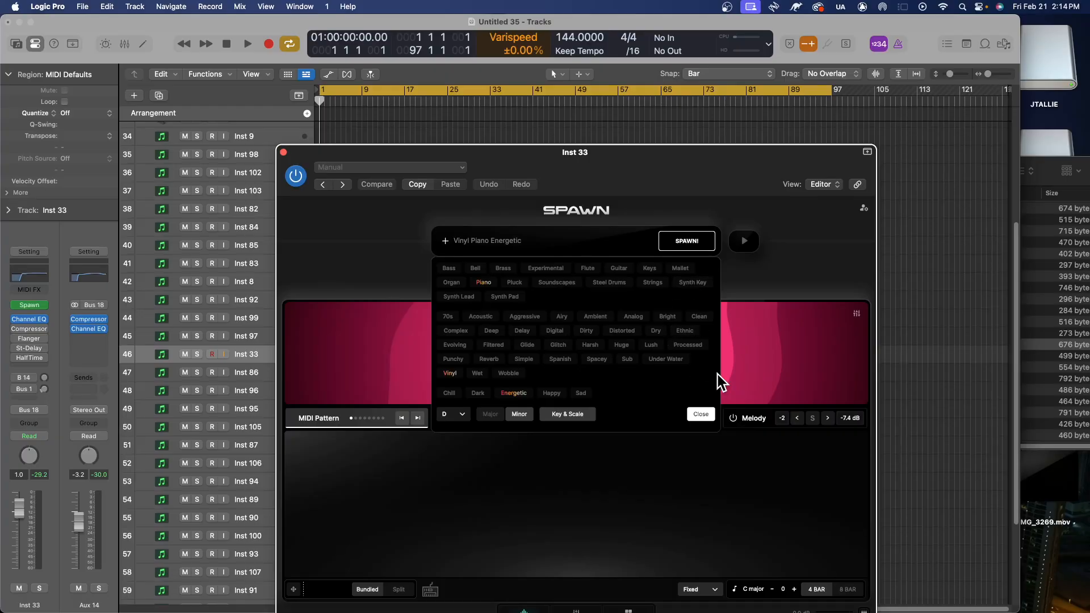
pyautogui.click(685, 247)
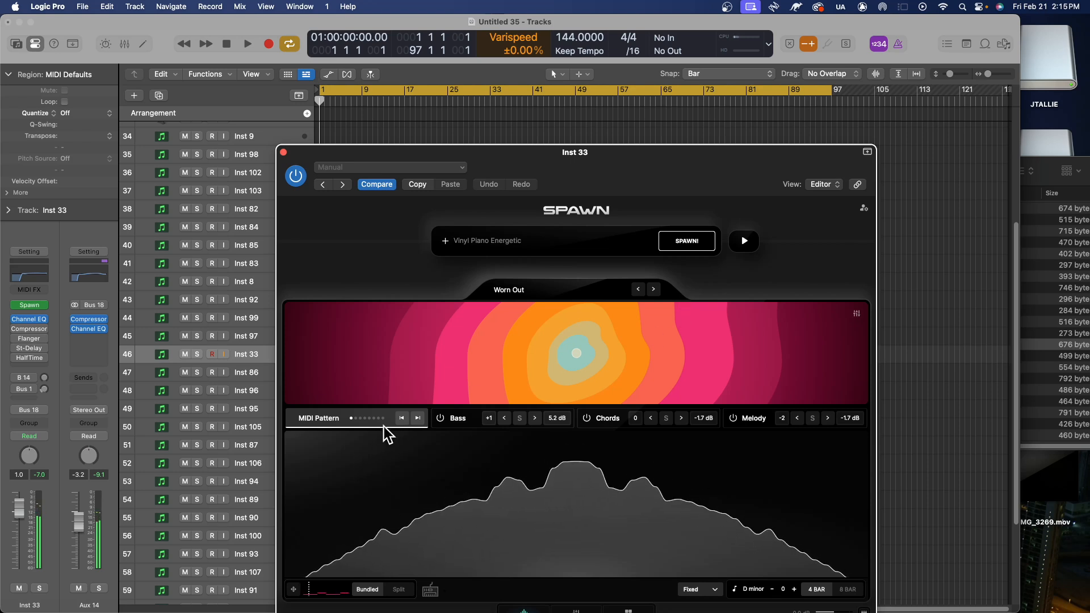
# - Audition Spawn's generated MIDI patterns with the project playback, advancing to the third pattern
pyautogui.click(417, 418)
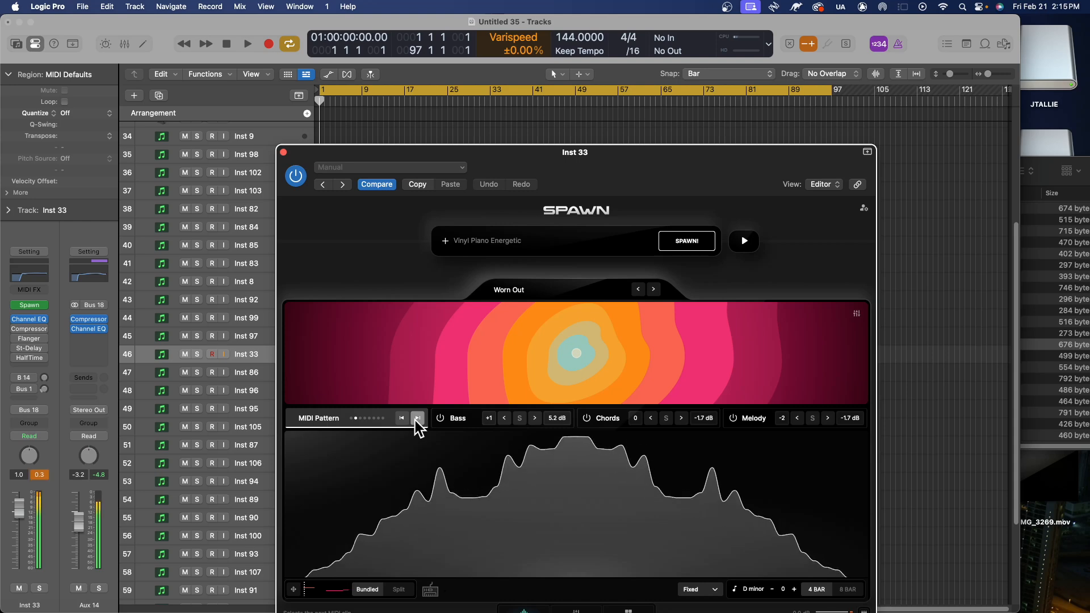
pyautogui.press('space')
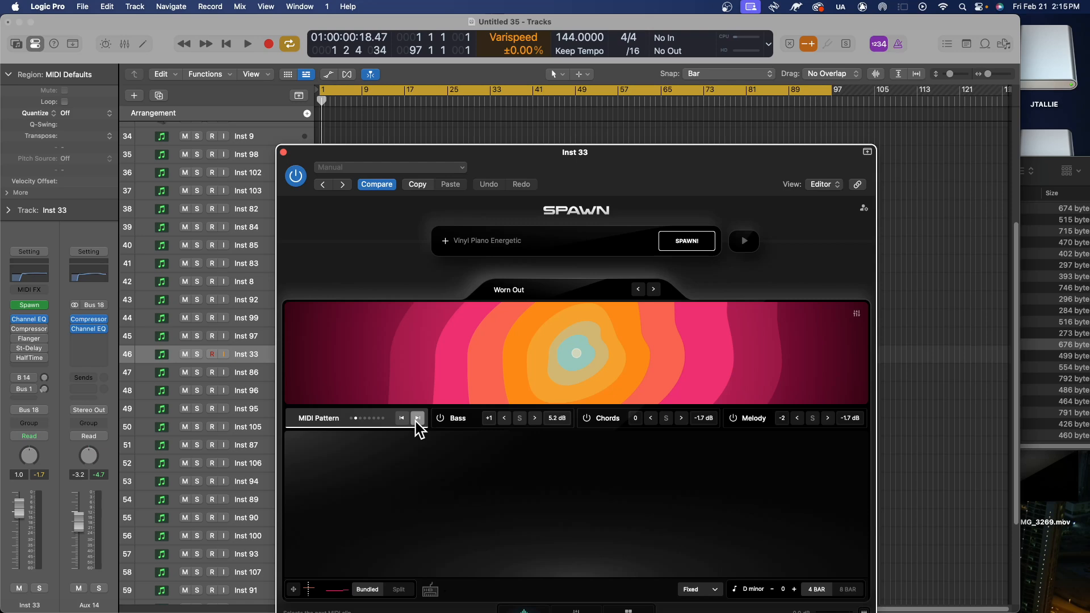
pyautogui.press('space')
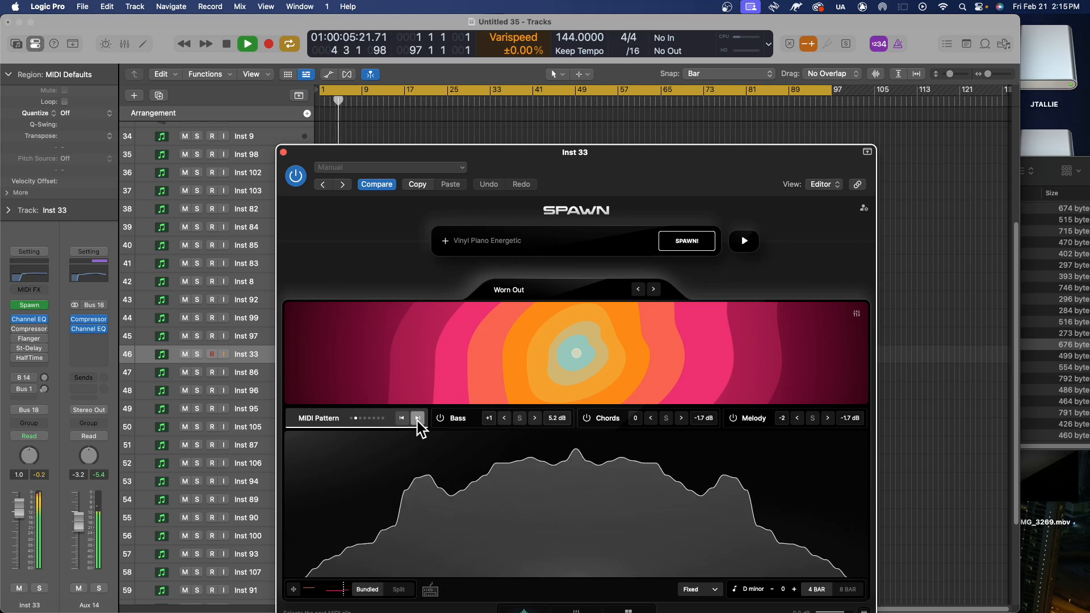
pyautogui.click(417, 418)
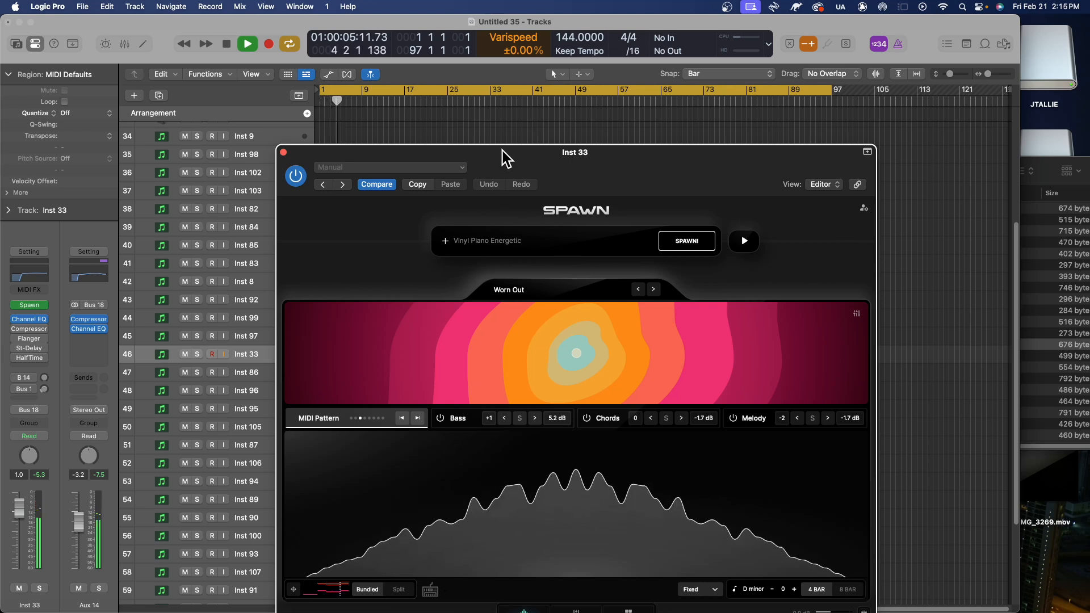
pyautogui.moveTo(504, 156); pyautogui.dragTo(462, 94)
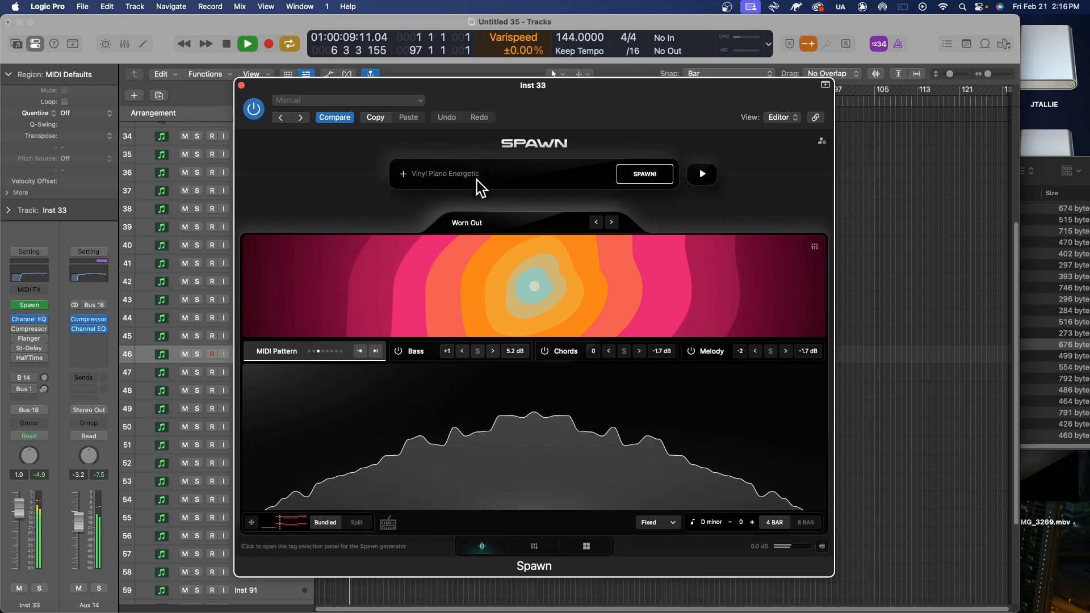
pyautogui.press('space')
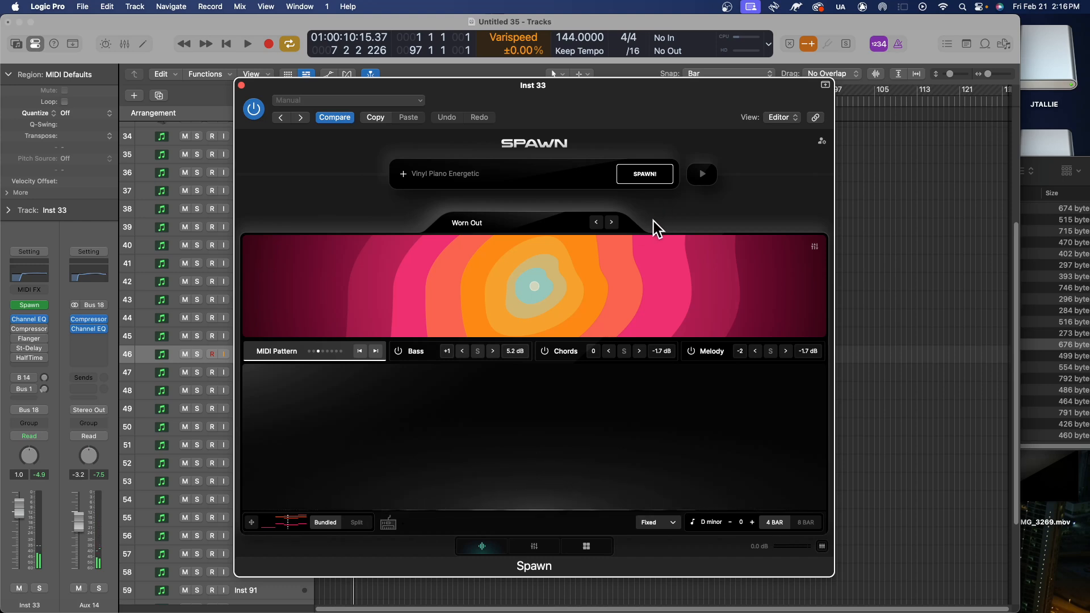
# - Audition the generated sound sets during playback, advancing to Save Us and toggling its Chords layer
pyautogui.press('space')
pyautogui.click(612, 222)
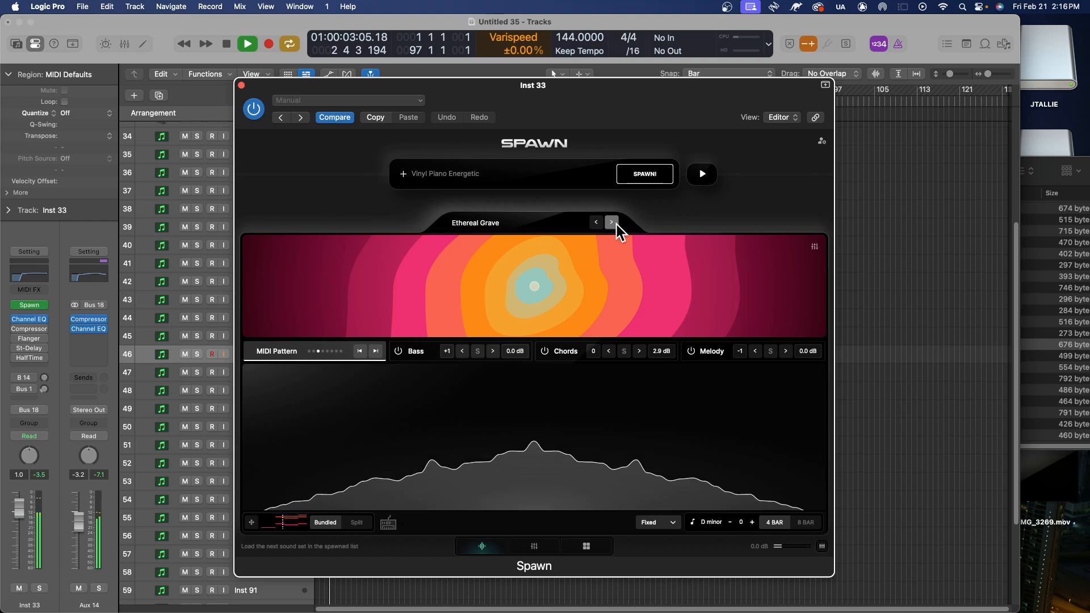
pyautogui.click(616, 223)
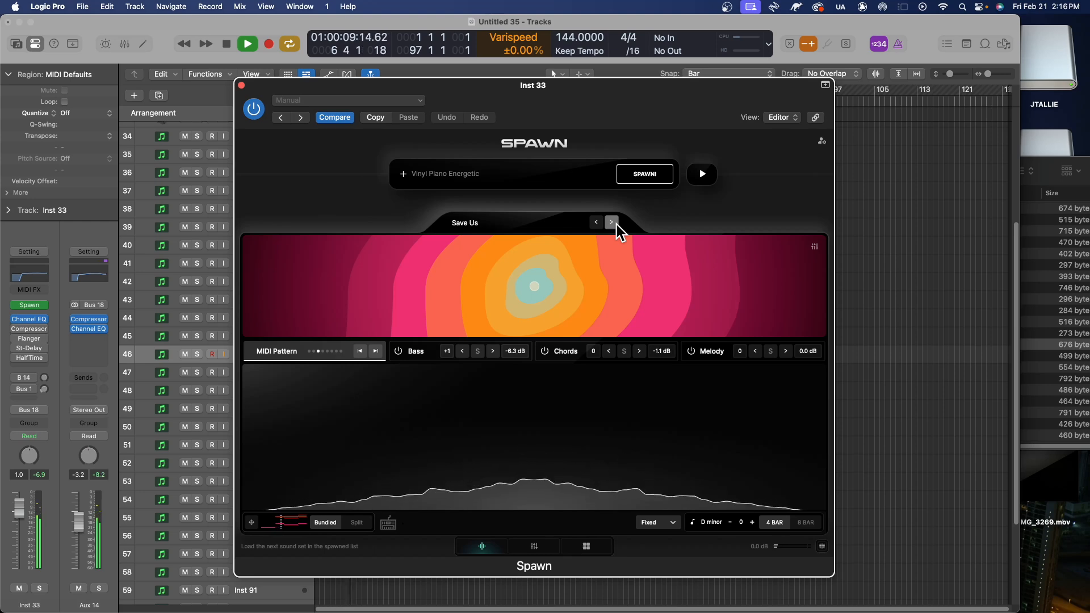
pyautogui.click(546, 350)
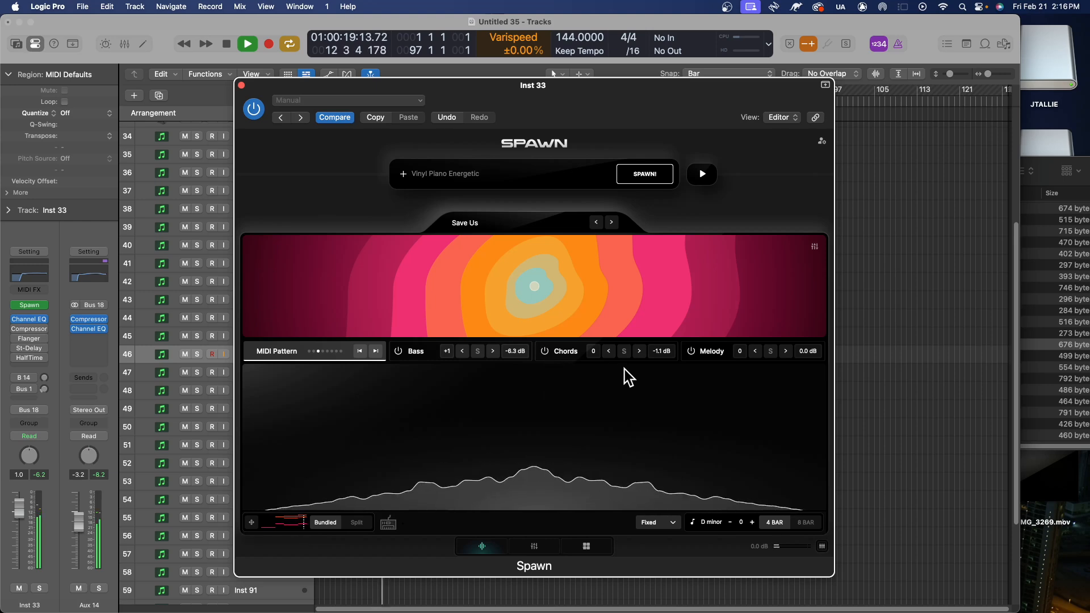
pyautogui.press('space')
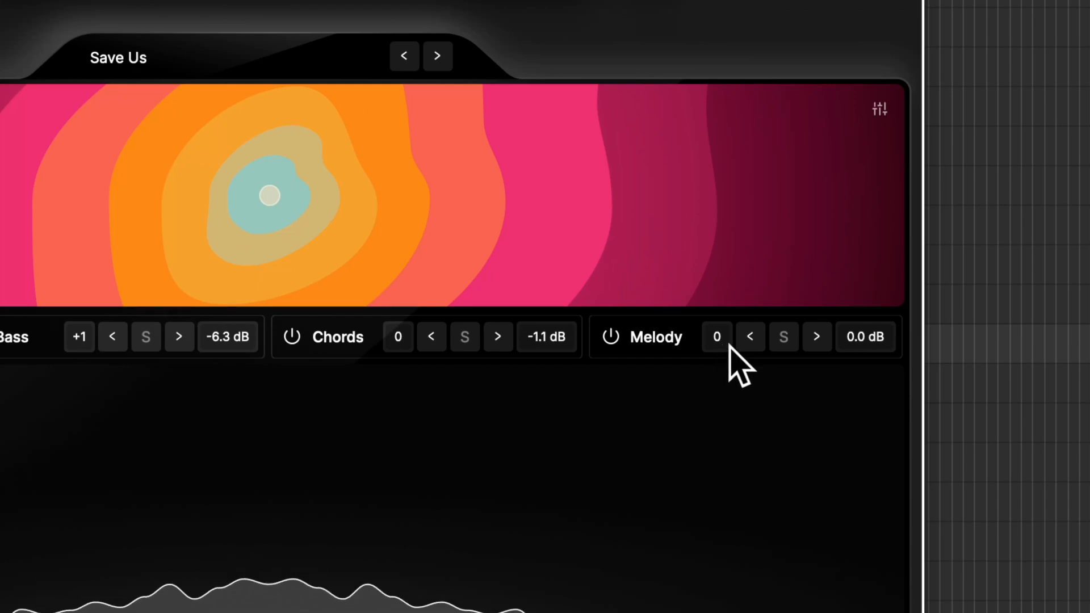
# - Lower Spawn's Melody layer octave to -2 and compare the playback with the Chords layer muted and unmuted
pyautogui.moveTo(718, 340); pyautogui.dragTo(719, 360)
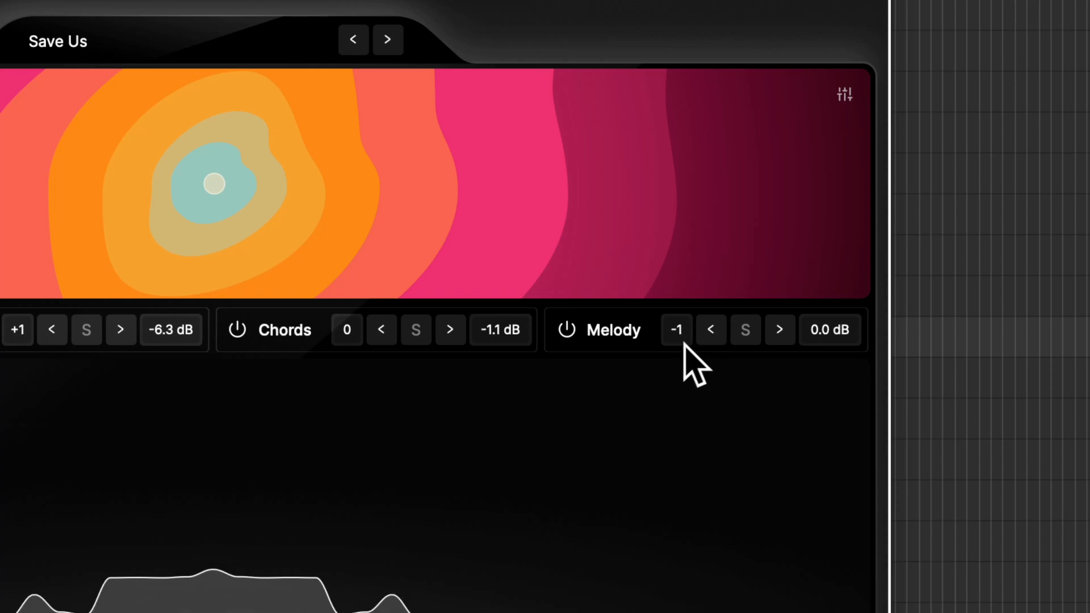
pyautogui.moveTo(685, 352); pyautogui.dragTo(685, 358)
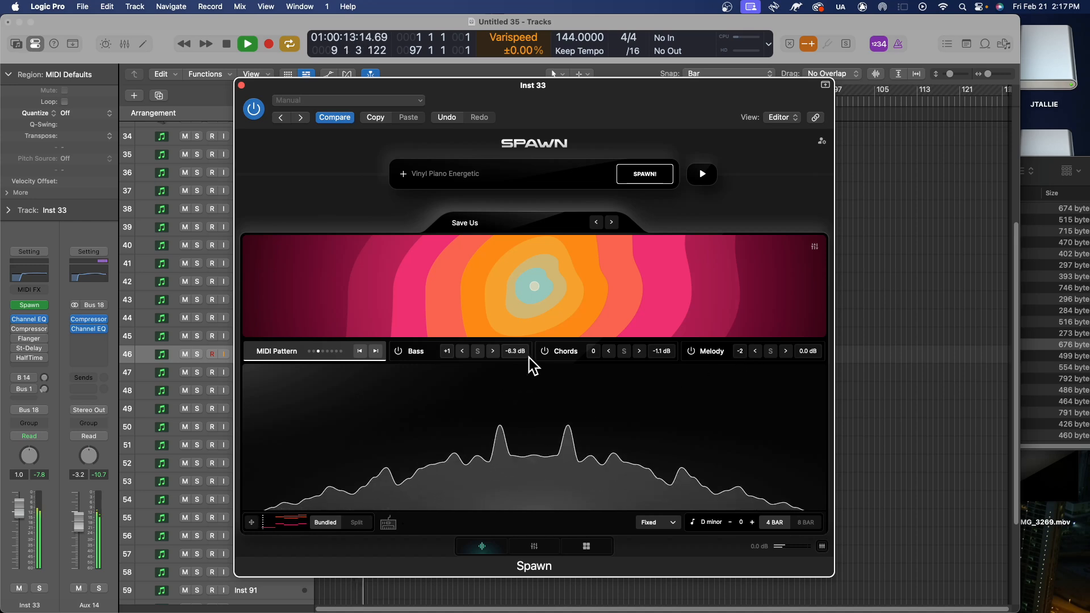
pyautogui.click(544, 352)
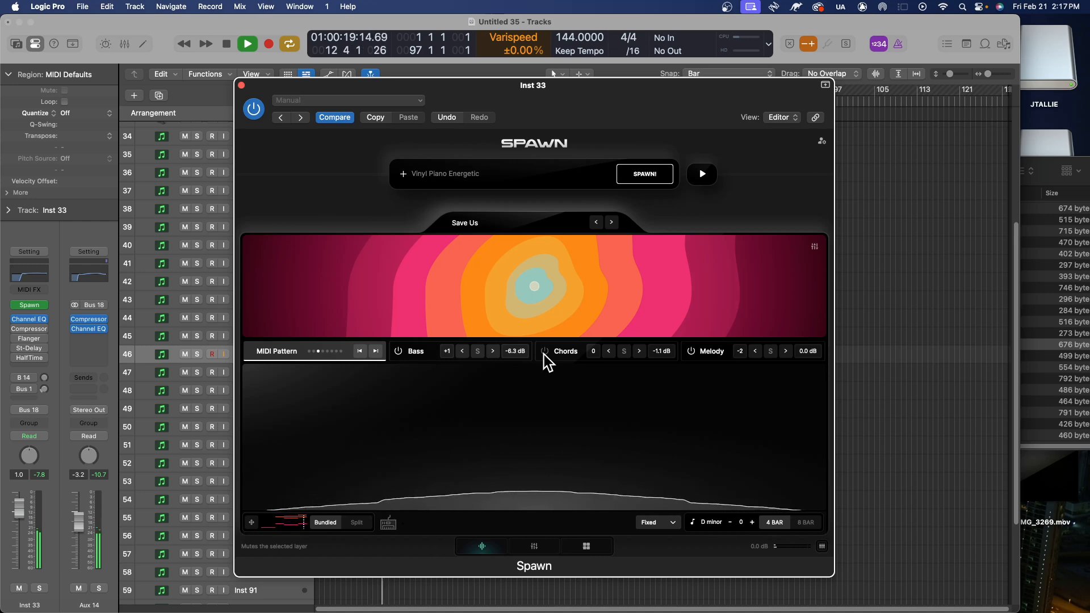
pyautogui.click(544, 353)
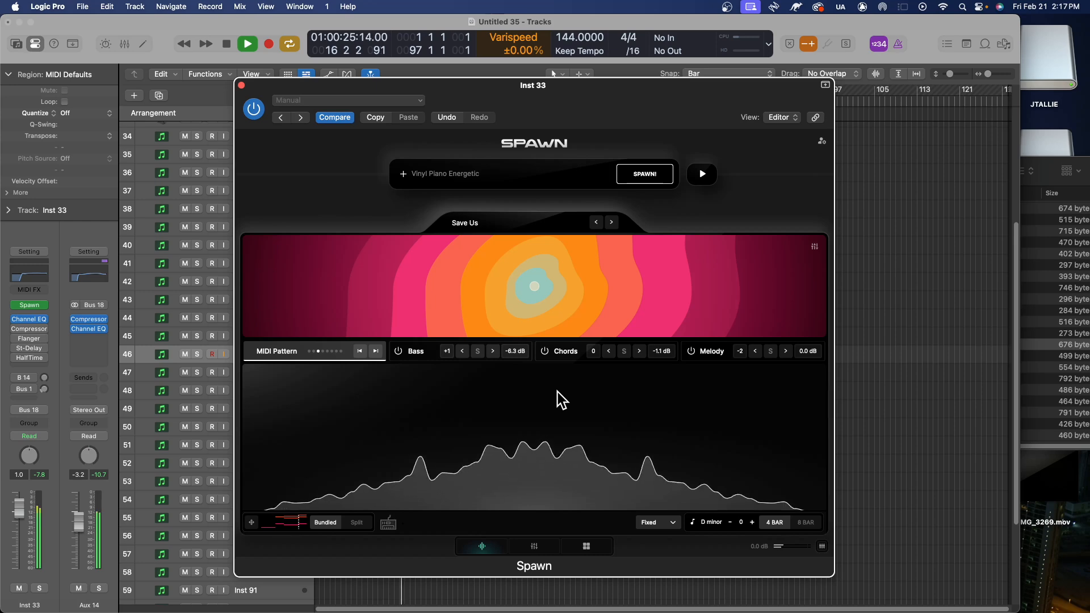
pyautogui.press('space')
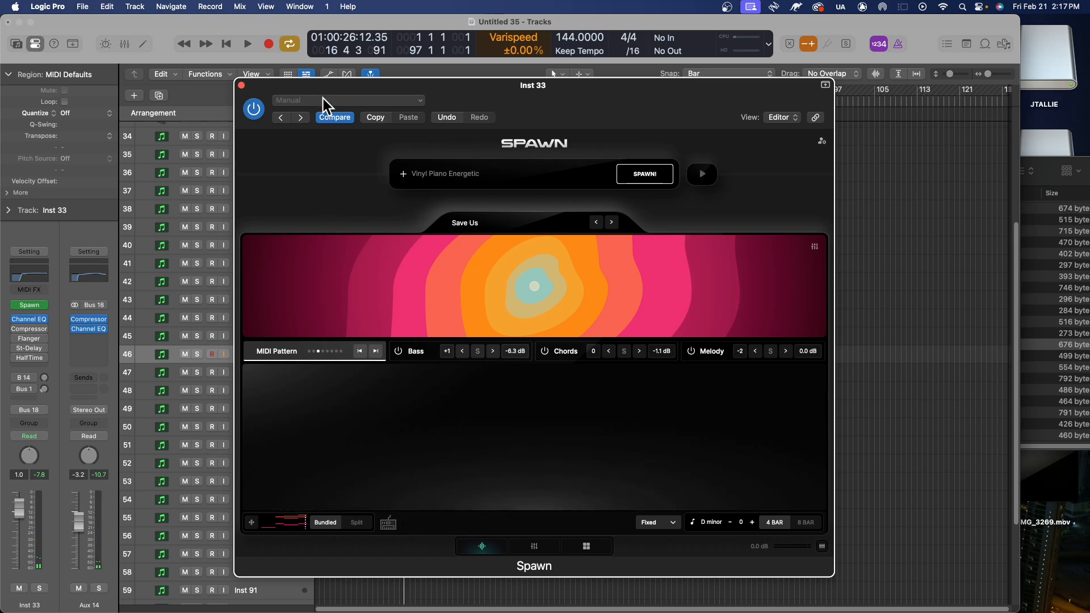
# - Export Spawn's bundled MIDI pattern to bar 1 of the Inst 33 track without importing its tempo information
pyautogui.moveTo(322, 99); pyautogui.dragTo(542, 75)
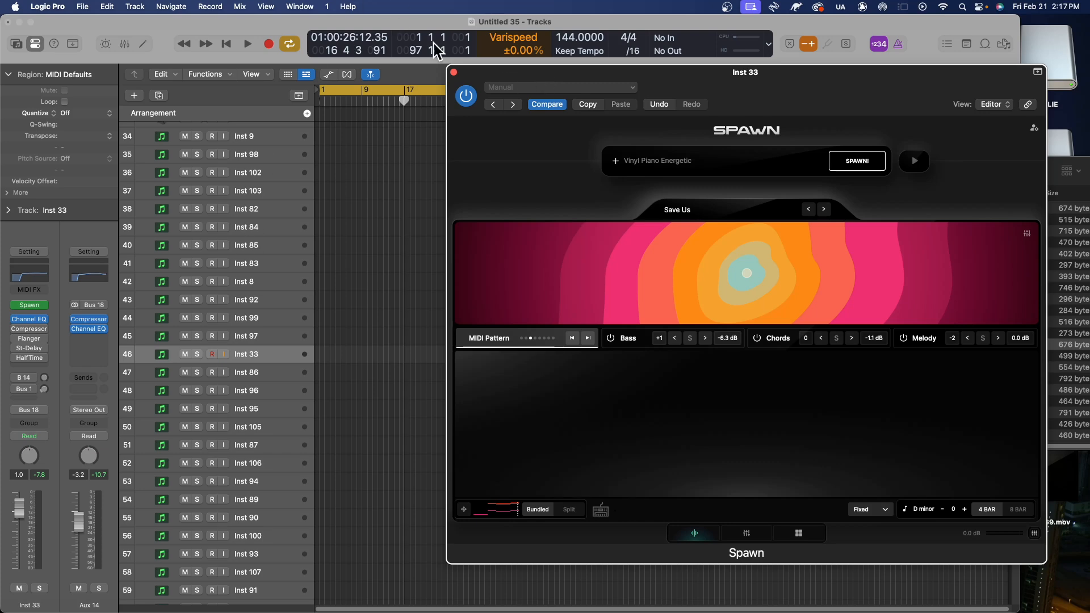
pyautogui.moveTo(613, 85); pyautogui.dragTo(526, 77)
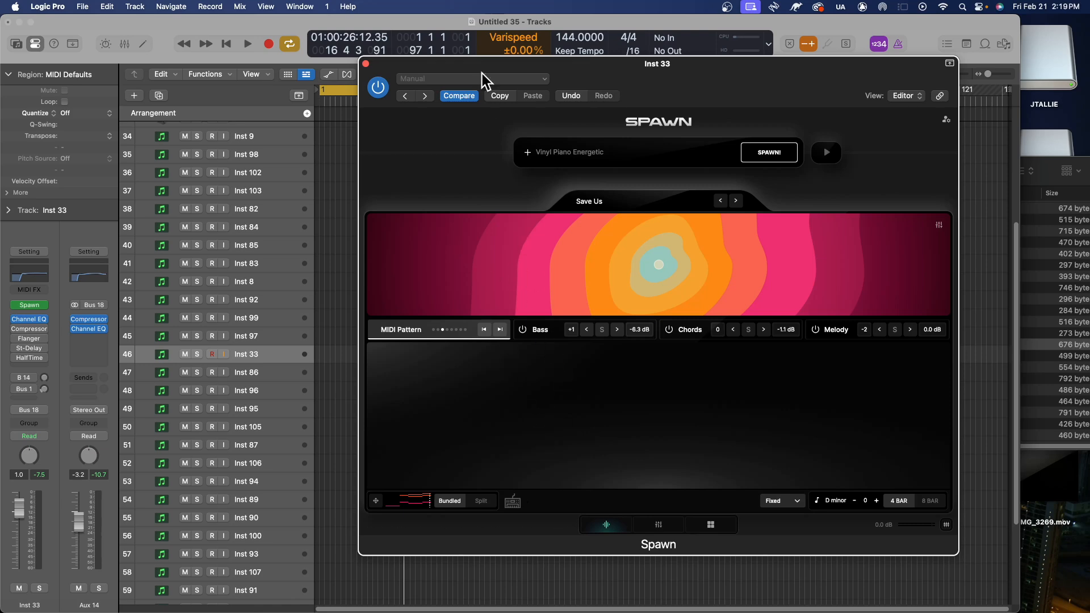
pyautogui.moveTo(440, 63); pyautogui.dragTo(516, 61)
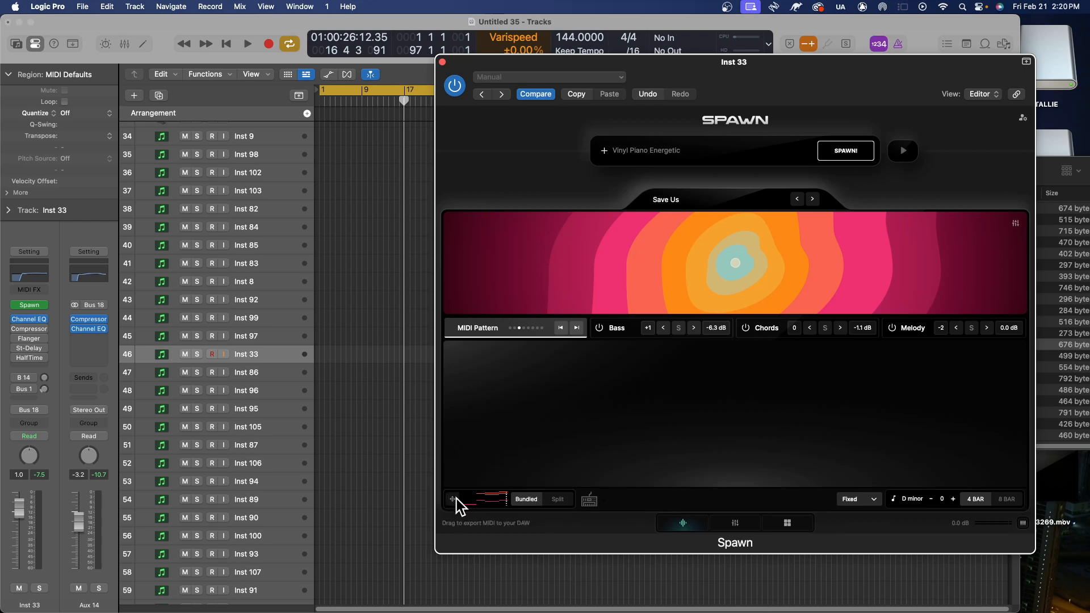
pyautogui.moveTo(457, 499); pyautogui.dragTo(335, 355)
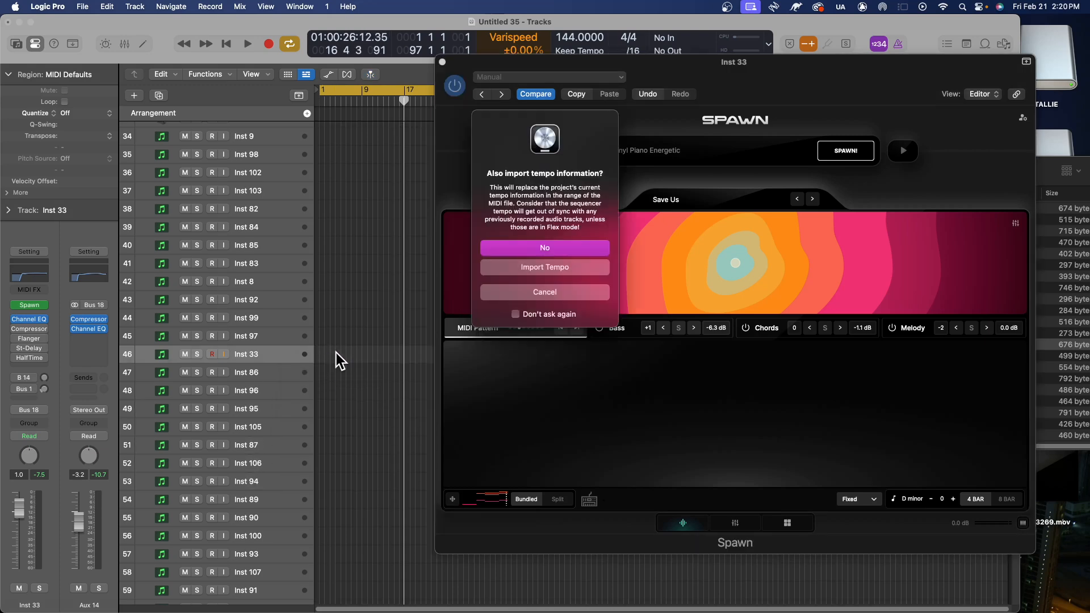
pyautogui.click(555, 248)
pyautogui.click(336, 414)
pyautogui.moveTo(347, 363); pyautogui.dragTo(332, 362)
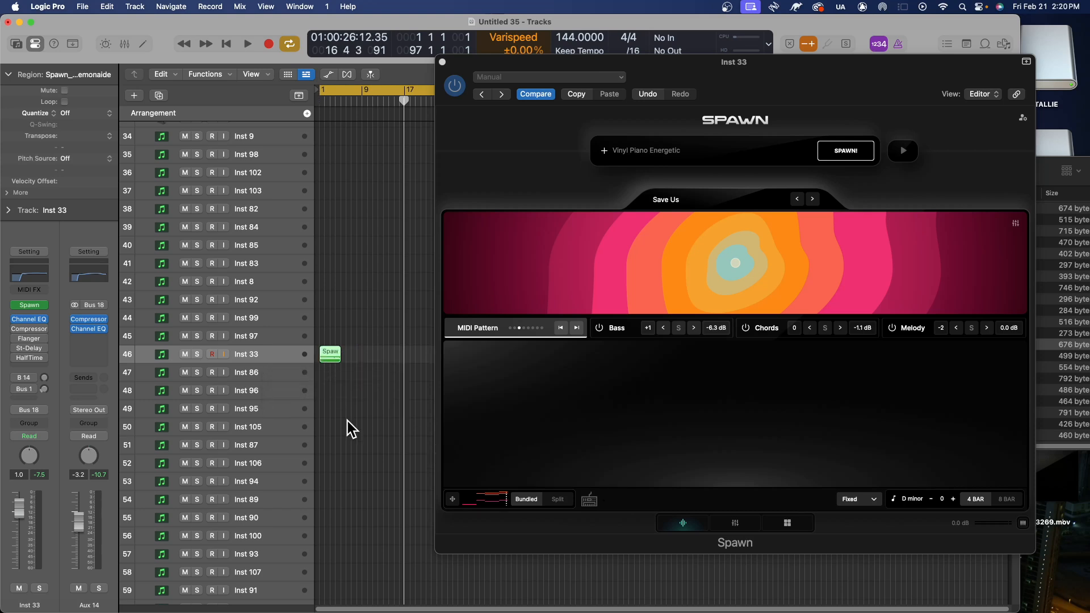
# - Audition the imported Spawn region on Inst 33 by playing it from the project start
pyautogui.click(269, 344)
pyautogui.click(271, 352)
pyautogui.press('Return')
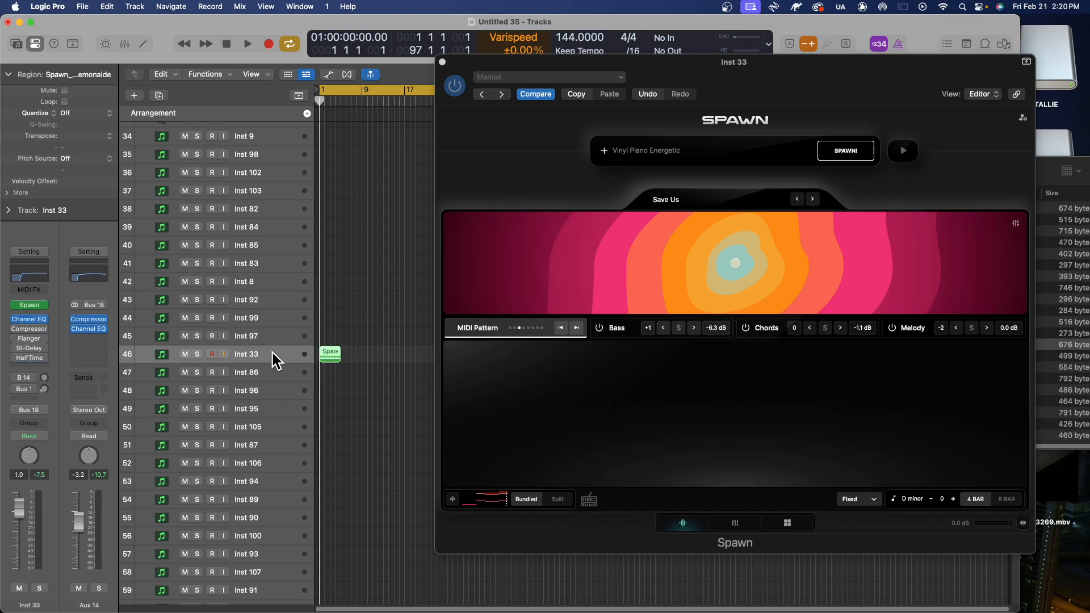
pyautogui.press('space')
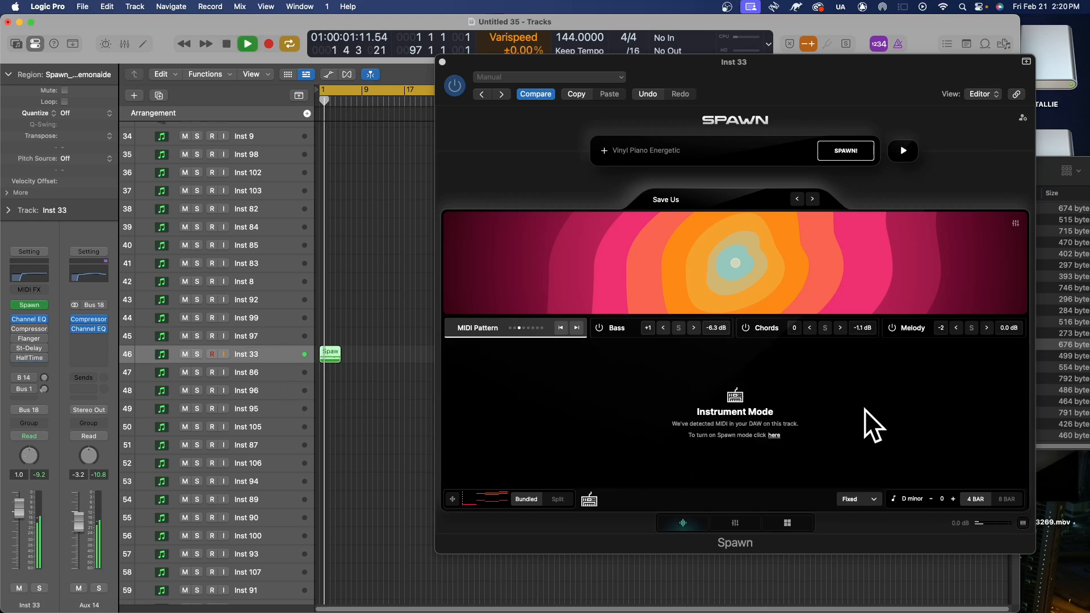
pyautogui.press('space')
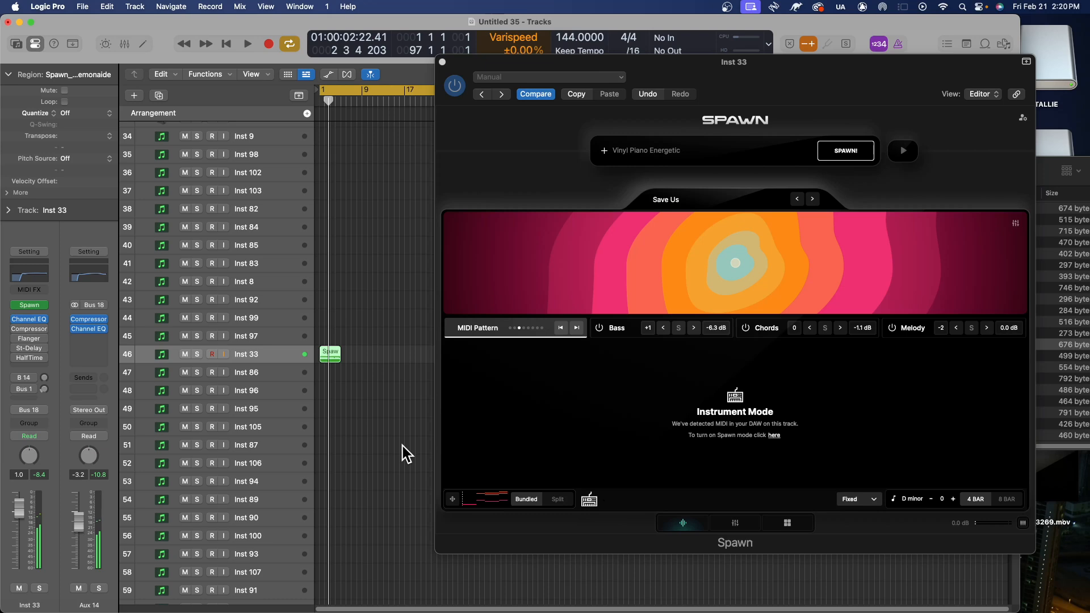
pyautogui.press('space')
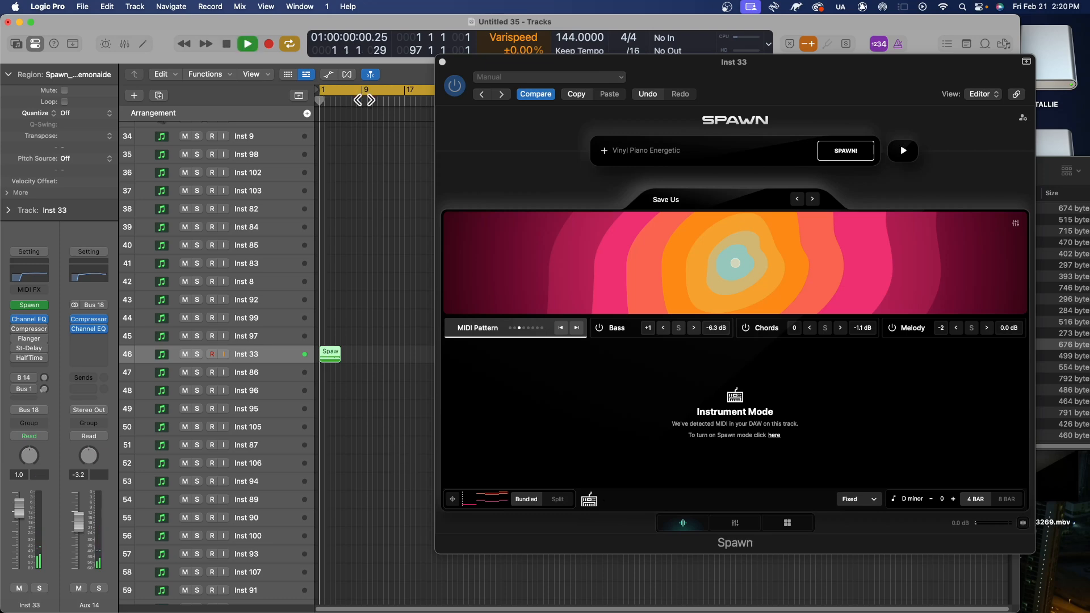
pyautogui.press('space')
pyautogui.press('space')
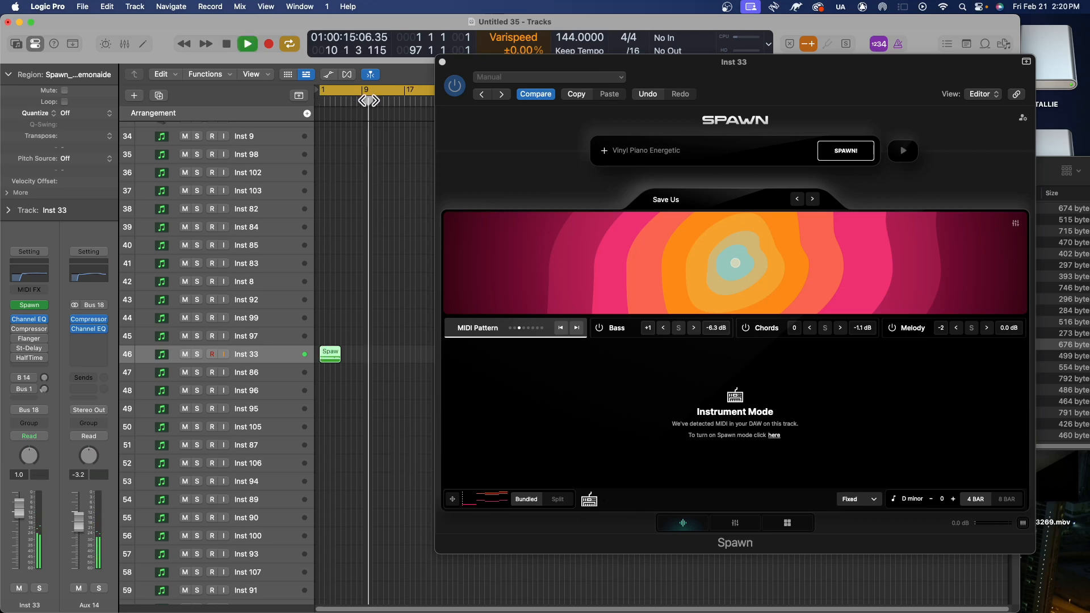
pyautogui.press('space')
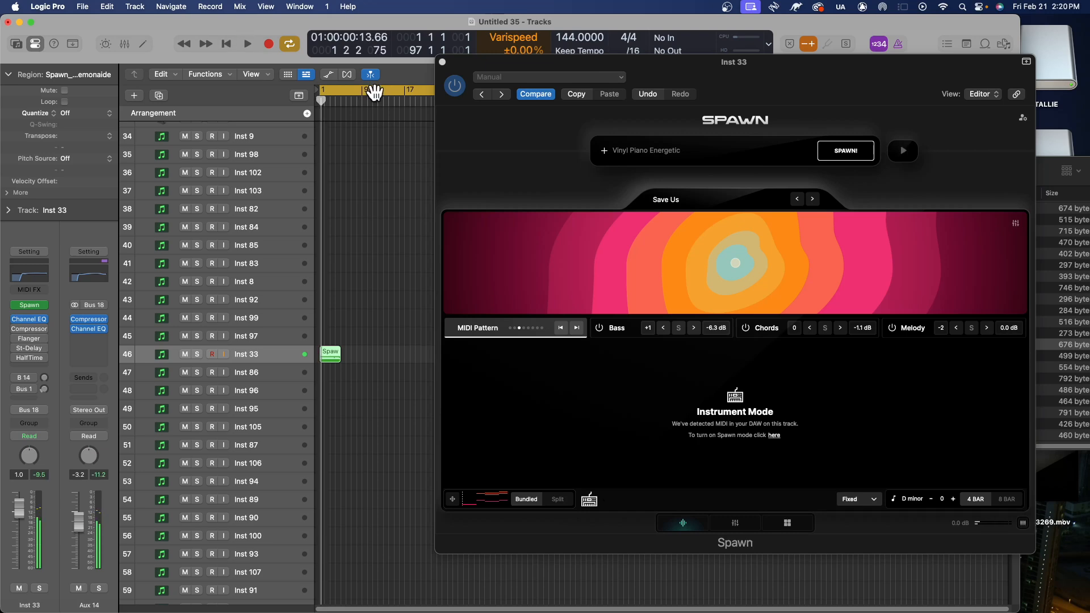
# - Turn off cycle mode and play the project briefly from around bar 13
pyautogui.click(377, 91)
pyautogui.click(380, 100)
pyautogui.press('space')
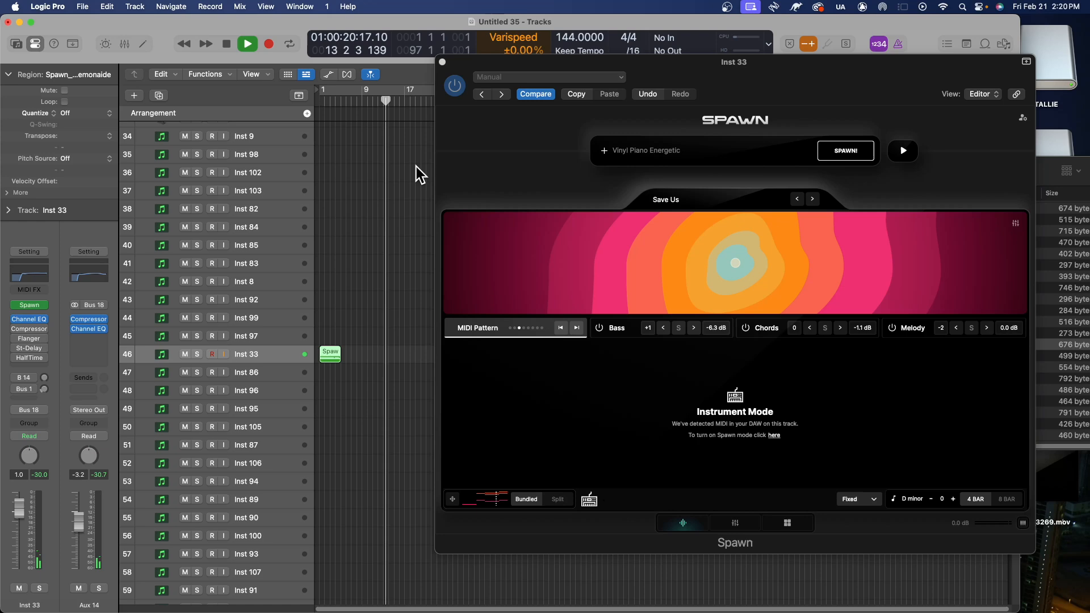
pyautogui.press('space')
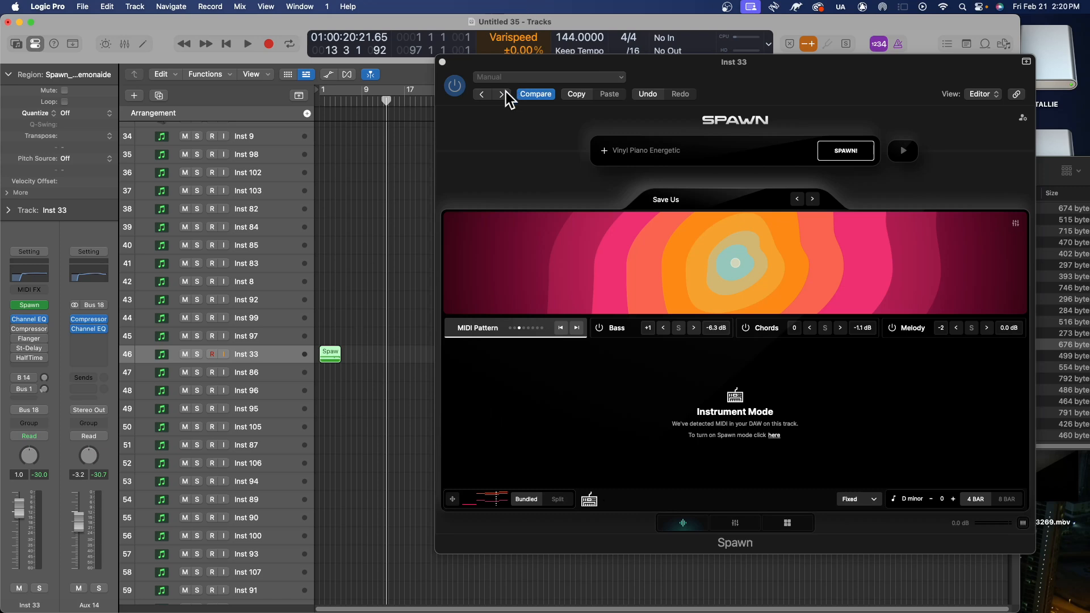
# - Move the Spawn window clear of the region on Inst 33 and return the playhead to the project start
pyautogui.moveTo(486, 65); pyautogui.dragTo(609, 49)
pyautogui.scroll(2, 343, 441)
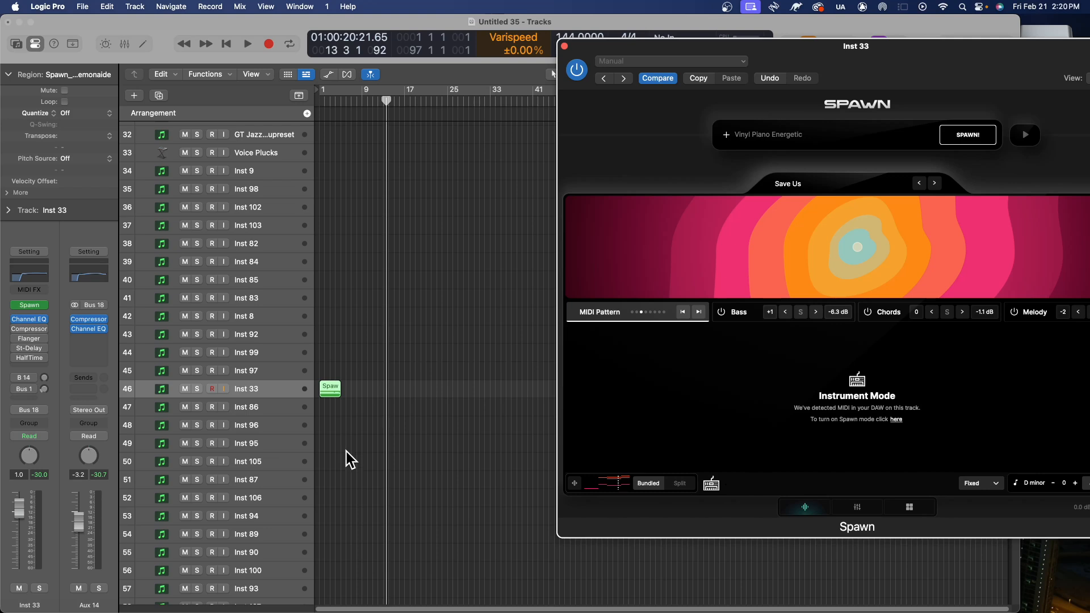
pyautogui.press('Return')
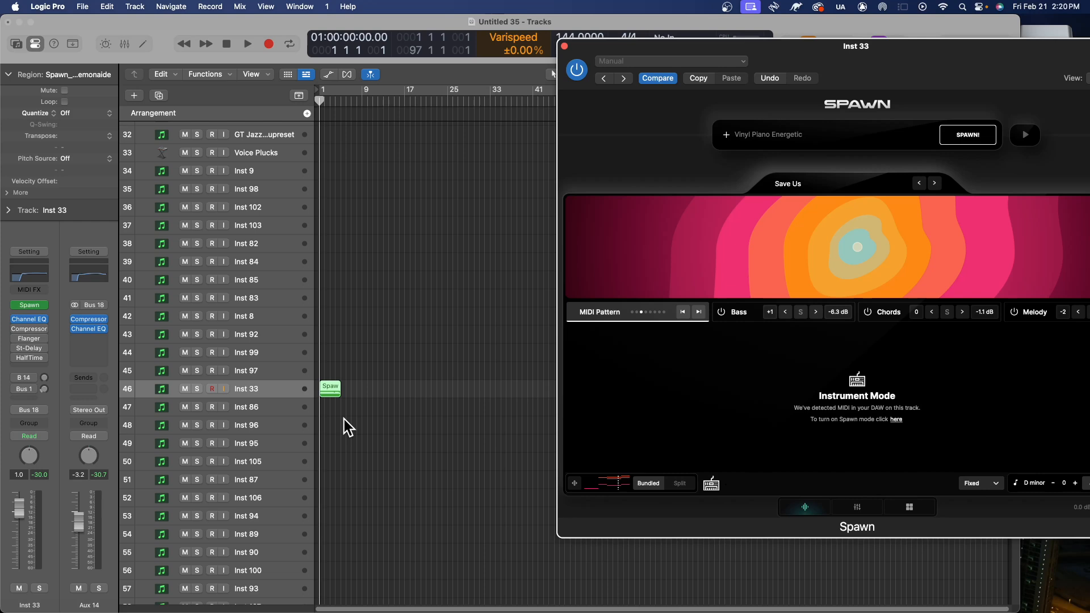
pyautogui.scroll(2, 360, 421)
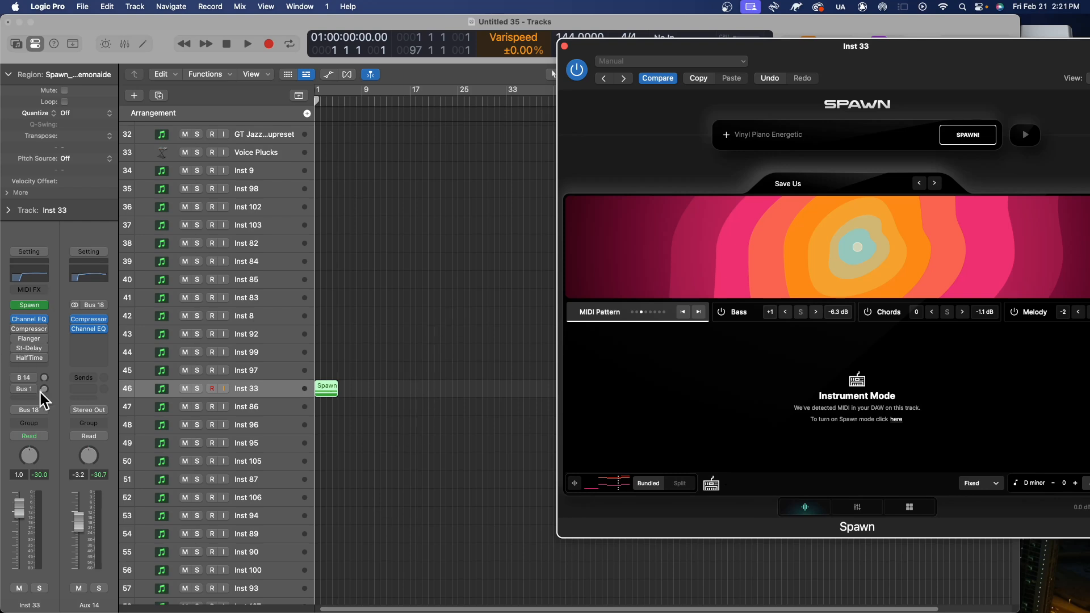
# - Browse the AU Instruments manufacturer list for the Inst 33 instrument slot, including Sauceware x Lemonaide, without replacing the plug-in
pyautogui.moveTo(46, 306)
pyautogui.click(45, 305)
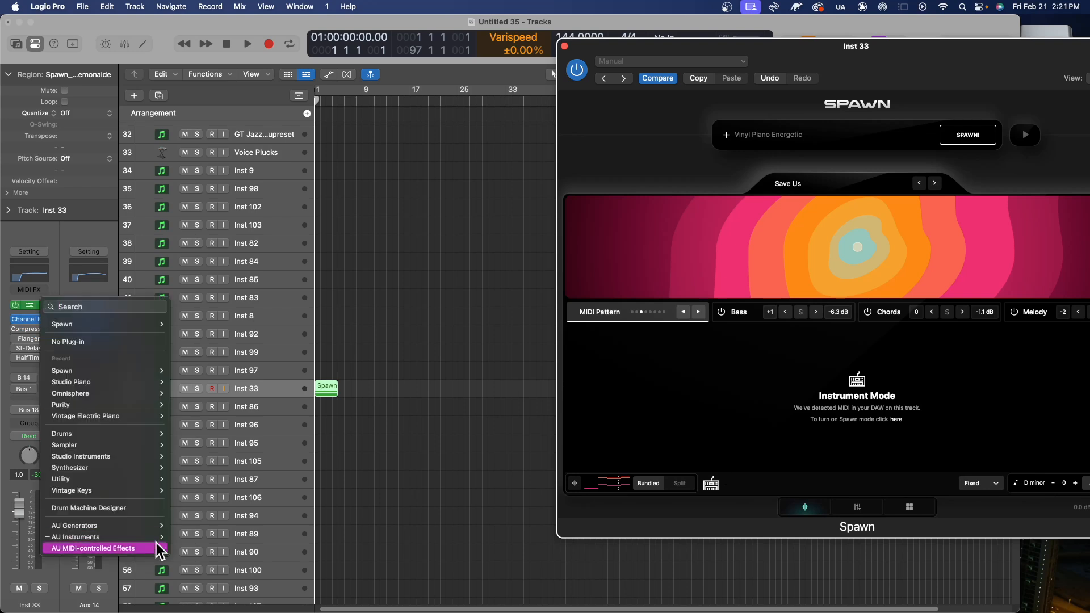
pyautogui.moveTo(156, 536)
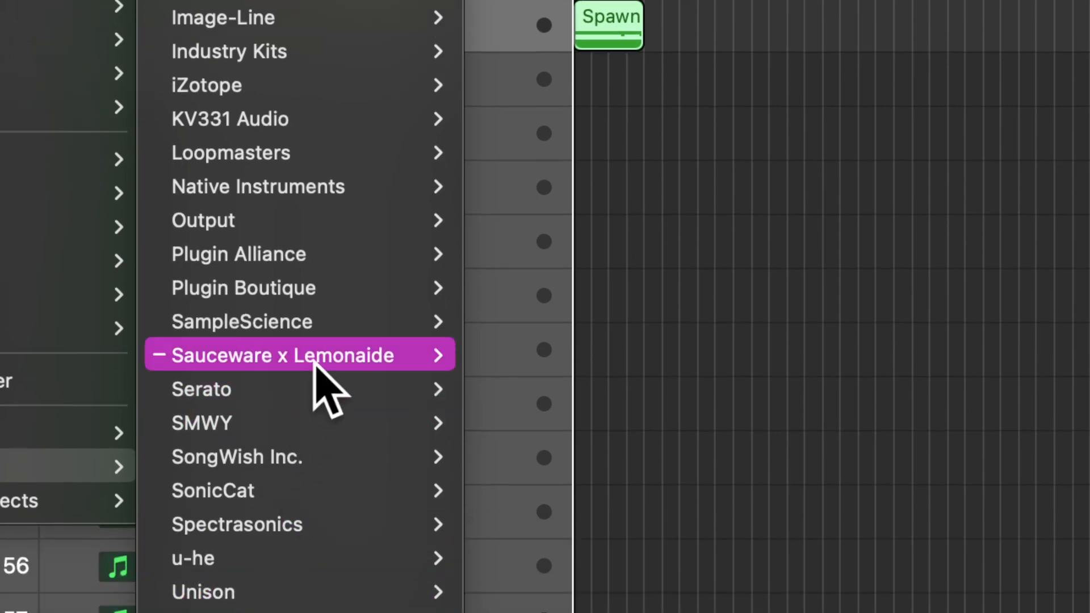
pyautogui.moveTo(319, 358)
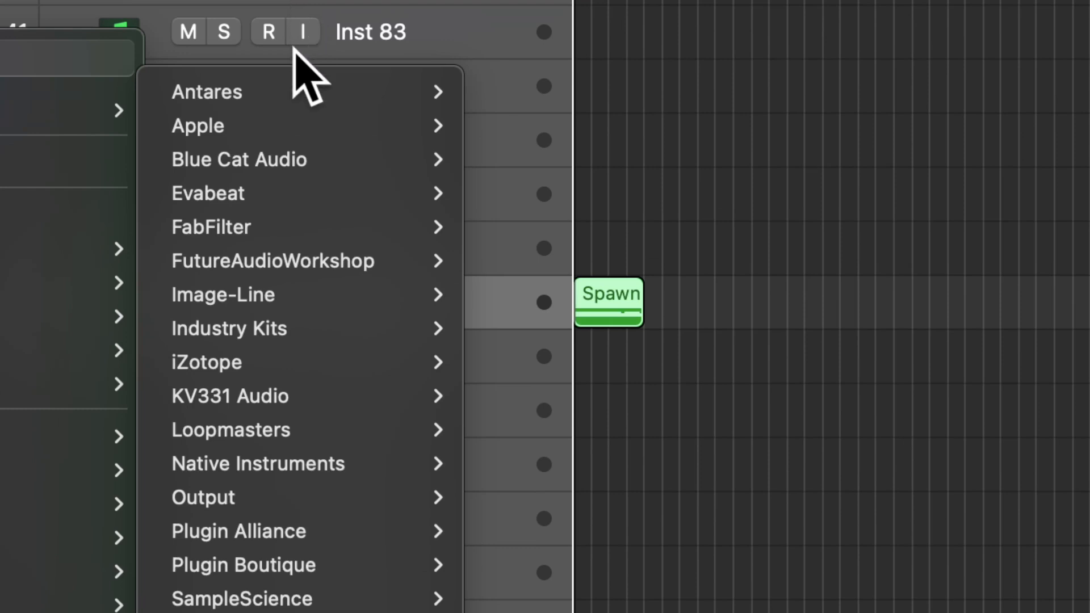
pyautogui.moveTo(277, 609)
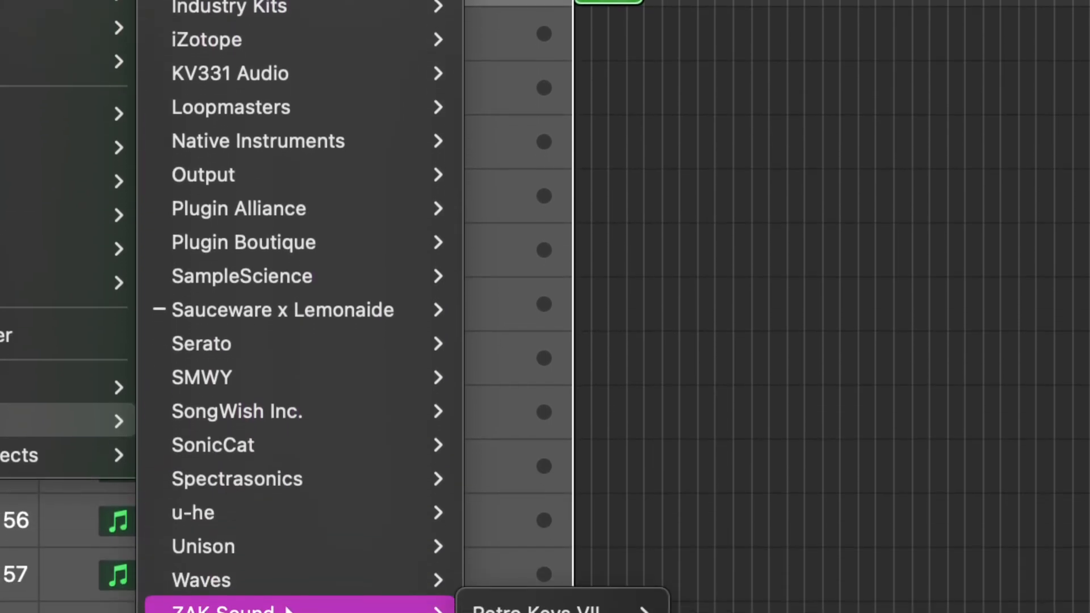
pyautogui.moveTo(308, 584)
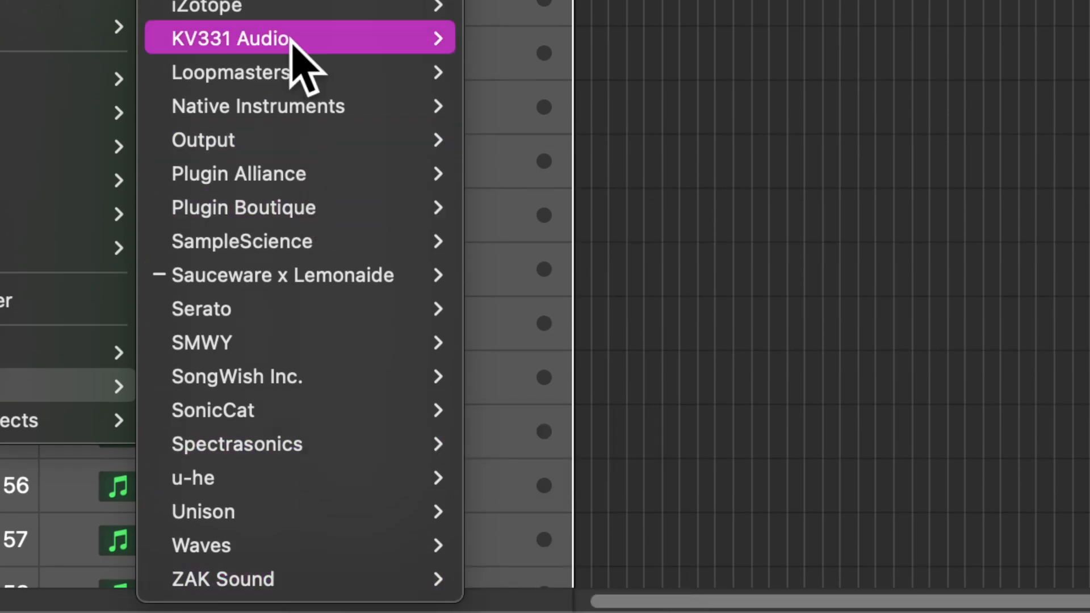
pyautogui.moveTo(265, 0)
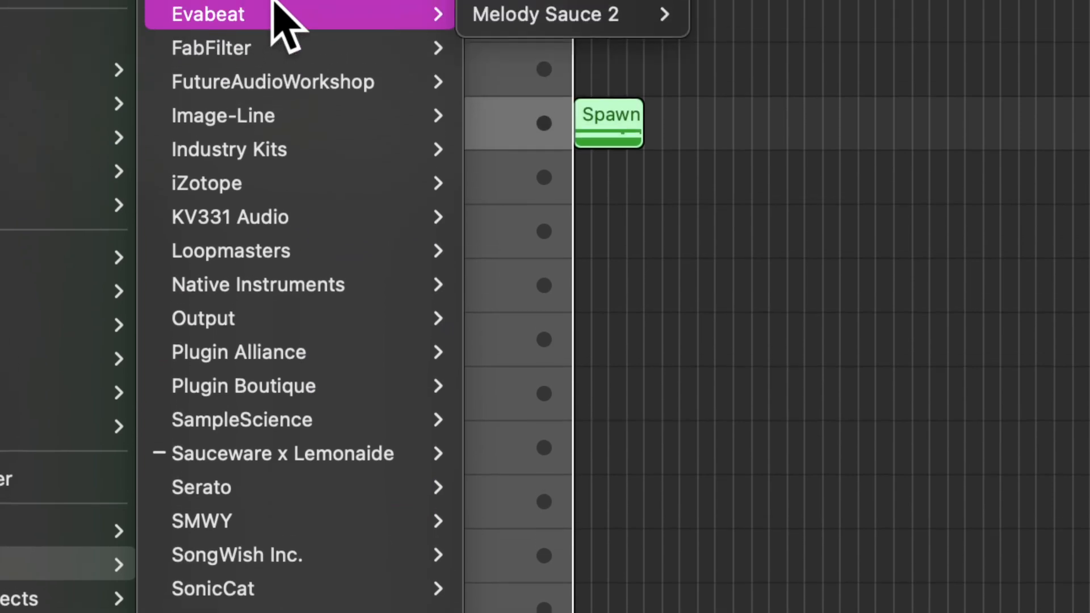
pyautogui.moveTo(336, 327)
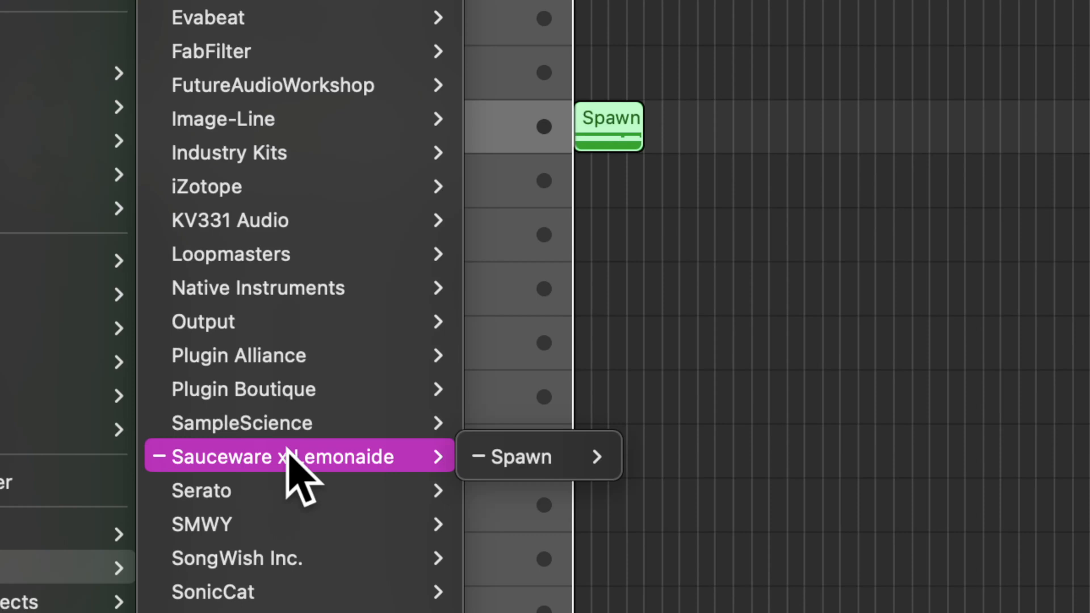
pyautogui.moveTo(312, 609)
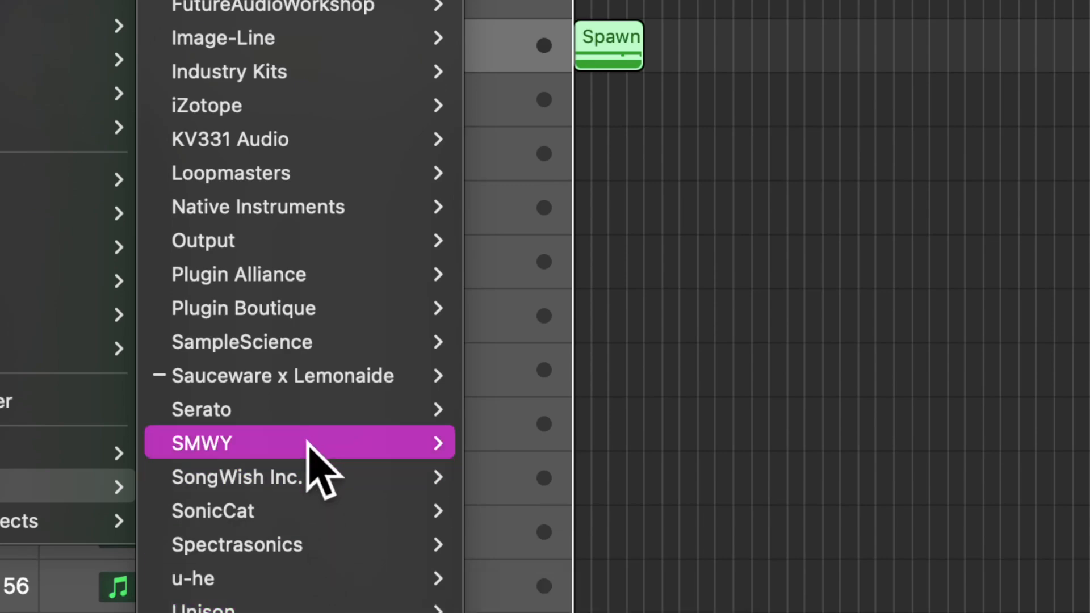
pyautogui.moveTo(340, 379)
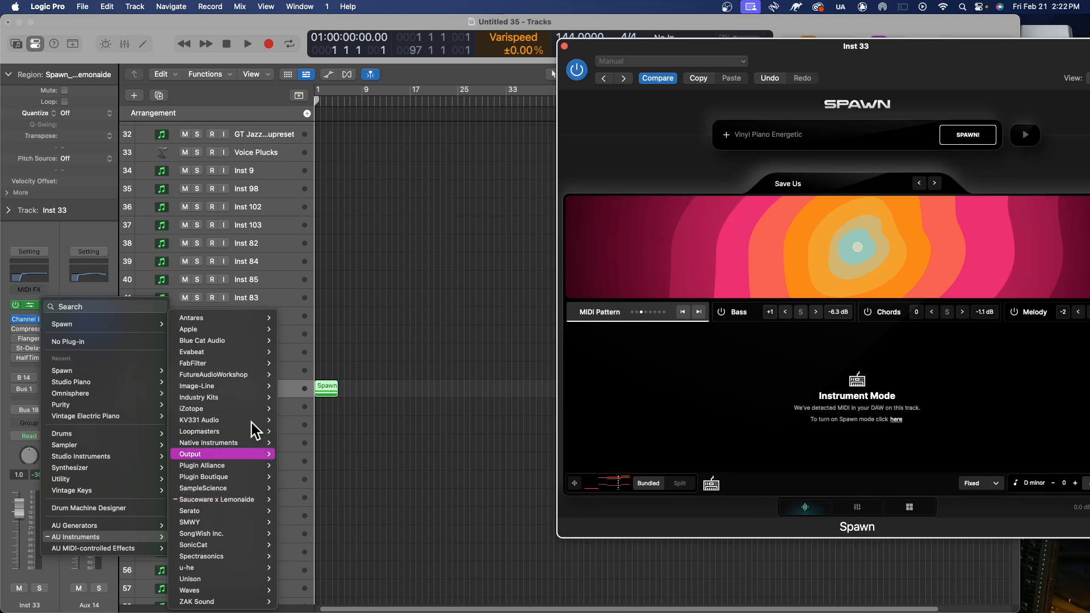
pyautogui.click(321, 415)
# - Play the imported region from bar 1, close the Spawn window and return the stopped playhead to the start
pyautogui.press('space')
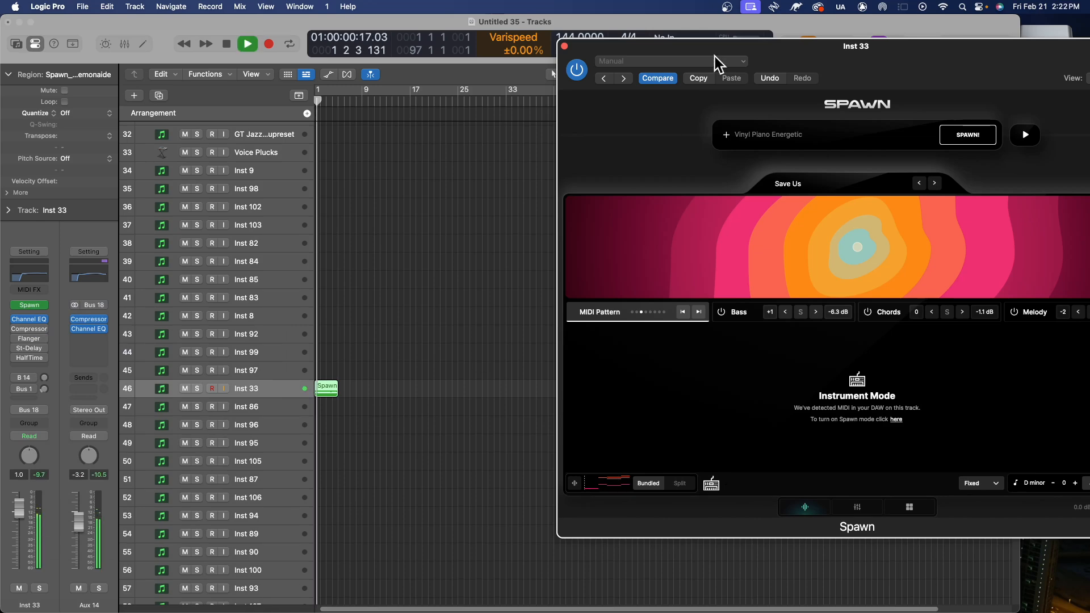
pyautogui.click(564, 46)
pyautogui.press('super+Right')
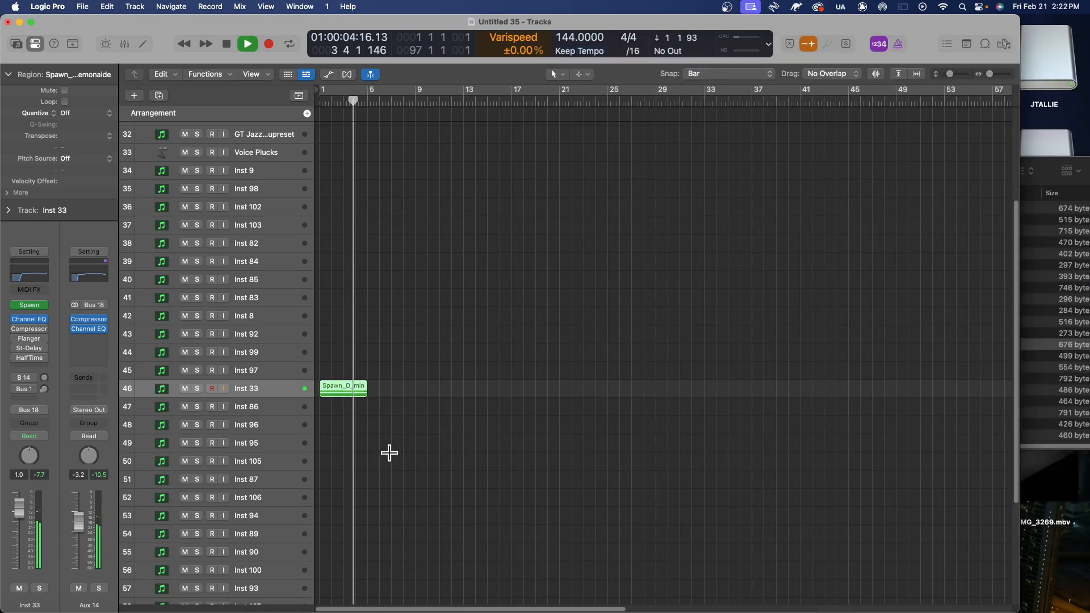
pyautogui.press('space')
pyautogui.press('Return')
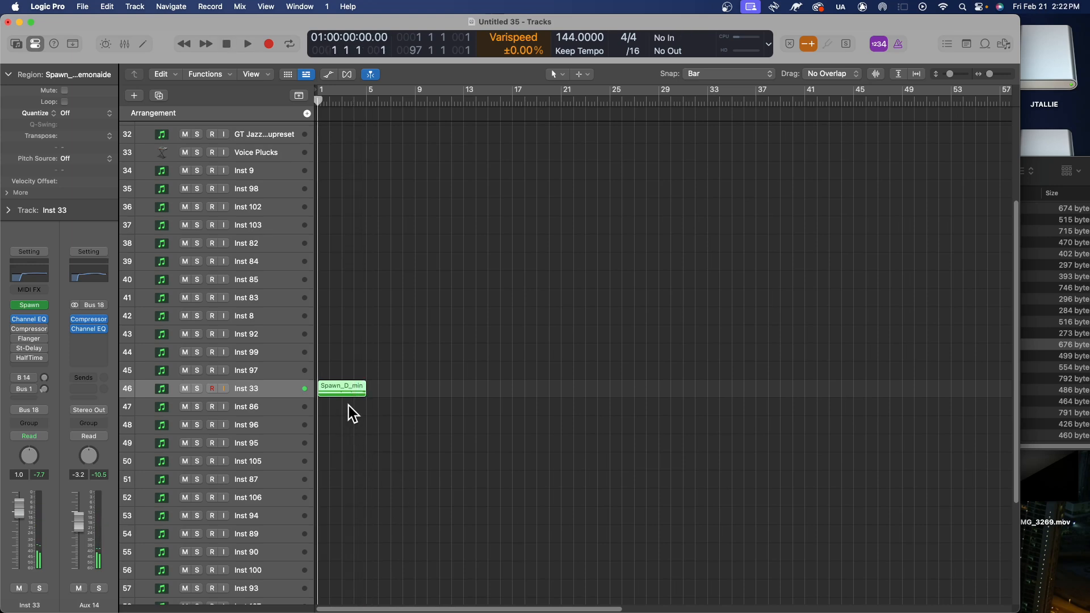
# - Duplicate the four-bar Spawn region back to back along the Inst 33 track until the copies extend past bar 57
pyautogui.moveTo(345, 390); pyautogui.dragTo(437, 389)
pyautogui.keyDown('shift'); pyautogui.click(362, 387); pyautogui.keyUp('shift')
pyautogui.moveTo(616, 396); pyautogui.dragTo(531, 399)
pyautogui.moveTo(805, 395); pyautogui.dragTo(726, 385)
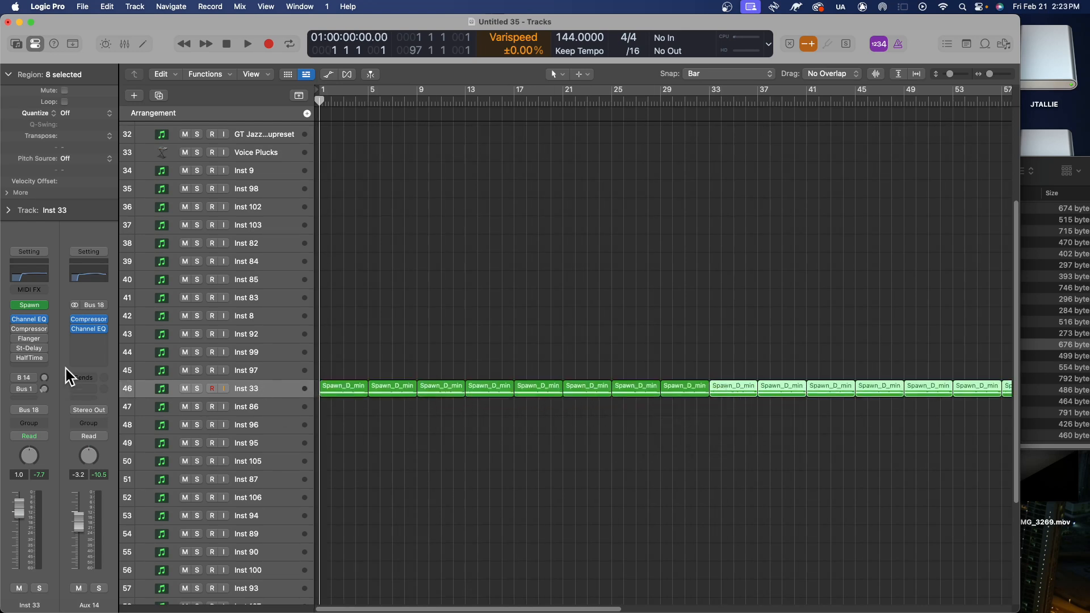
# - Reopen the Spawn plug-in on Inst 33, look over its Instrument Mode page and close its window
pyautogui.click(26, 304)
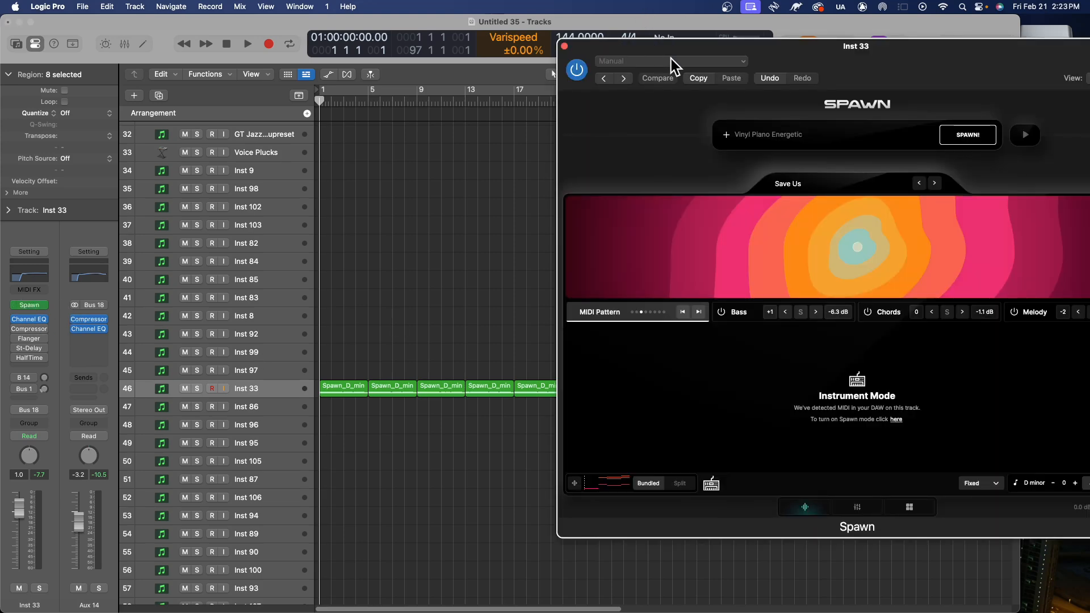
pyautogui.moveTo(679, 56); pyautogui.dragTo(302, 127)
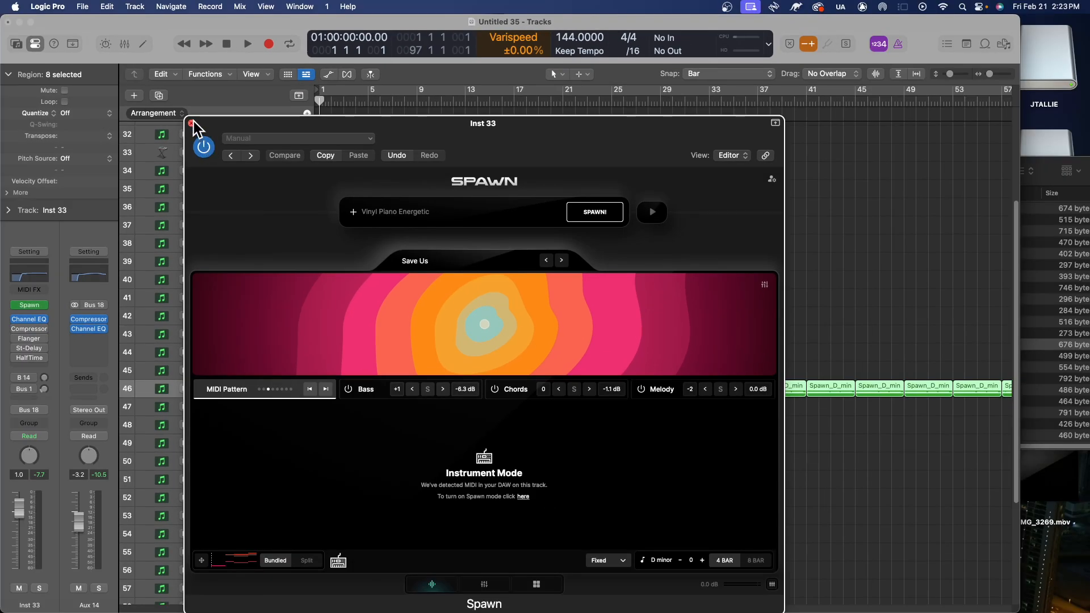
pyautogui.click(191, 123)
# - Deselect all regions, play the duplicated Spawn arrangement from bar 1 and stop it after a few bars
pyautogui.click(506, 307)
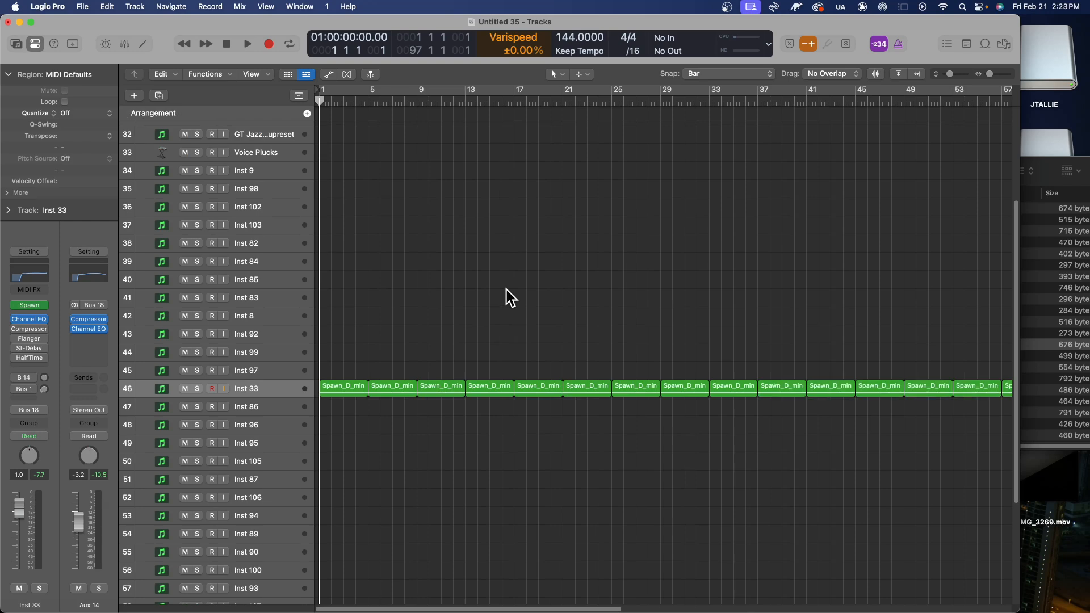
pyautogui.press('space')
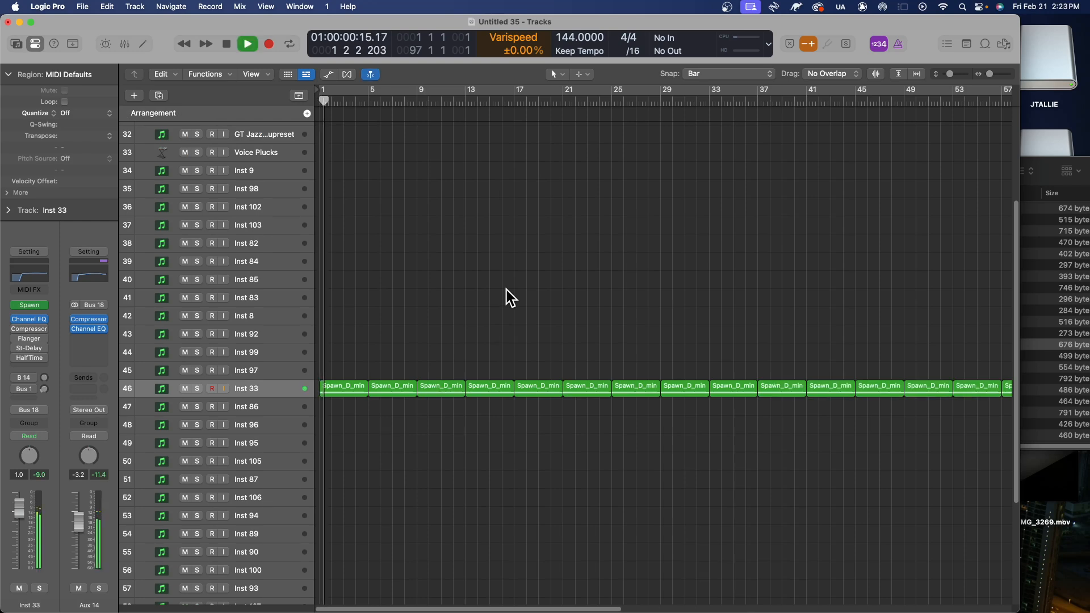
pyautogui.scroll(-5, 420, 398)
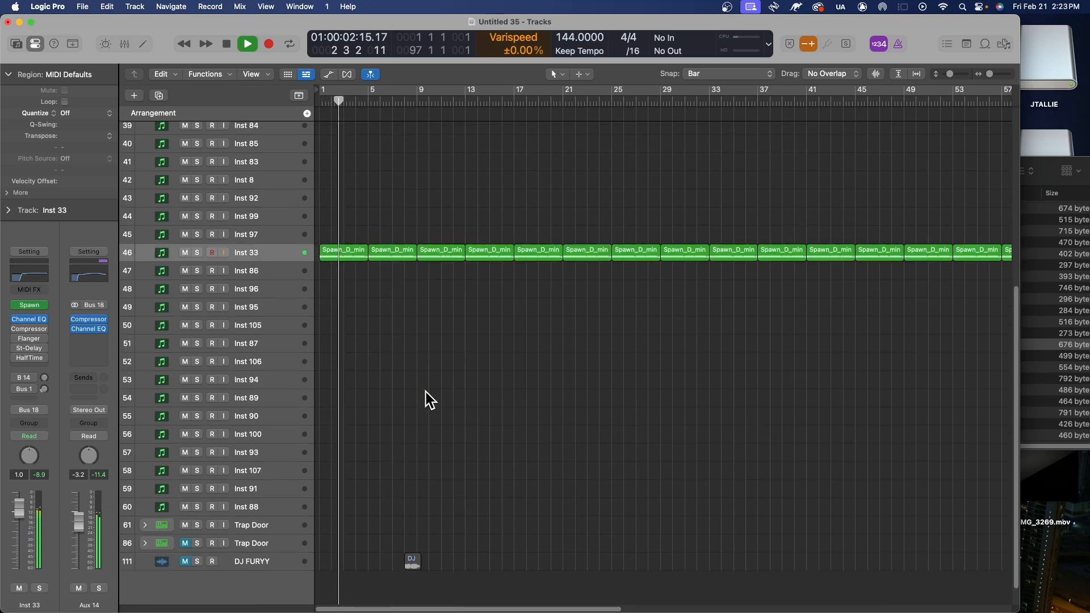
pyautogui.press('space')
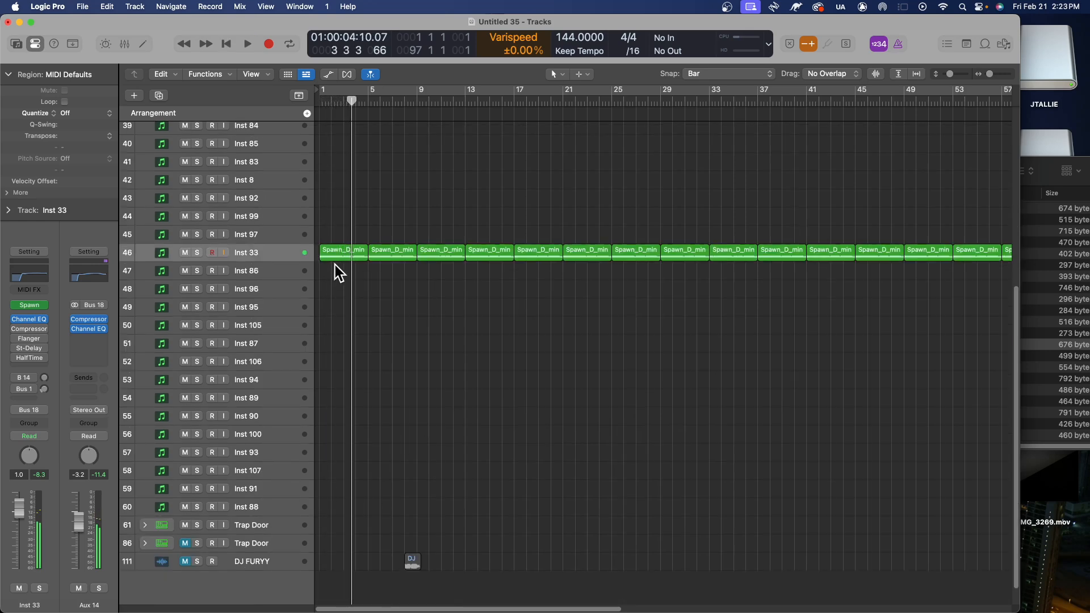
# - Examine the bass, chord and melody notes of the first Spawn region in the Piano Roll, select its lowest note and close the editor
pyautogui.doubleClick(343, 255)
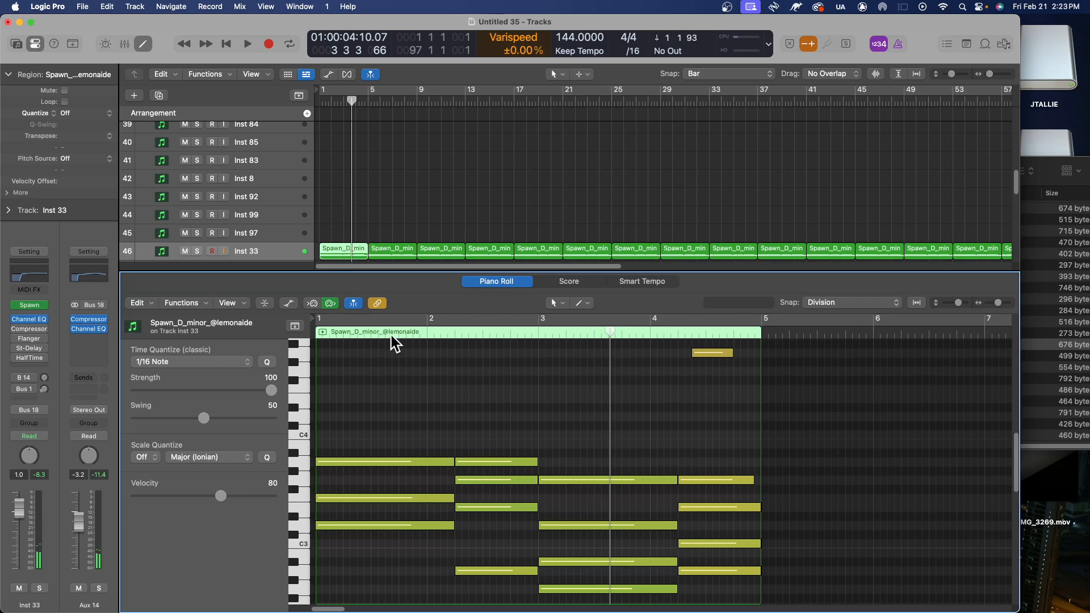
pyautogui.moveTo(328, 611); pyautogui.dragTo(301, 610)
pyautogui.scroll(-7, 343, 538)
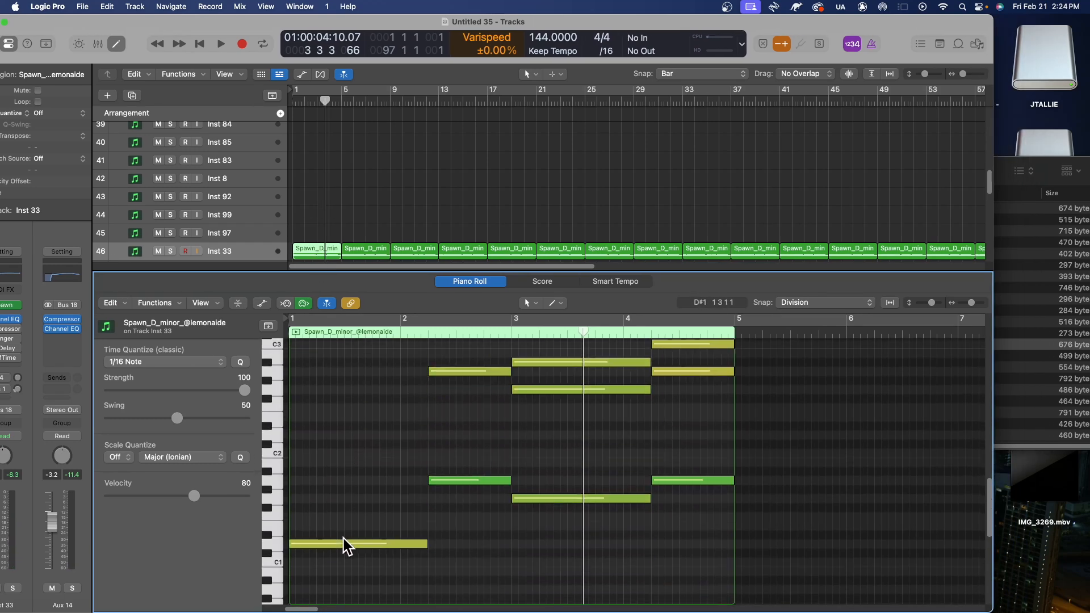
pyautogui.scroll(-2, 346, 546)
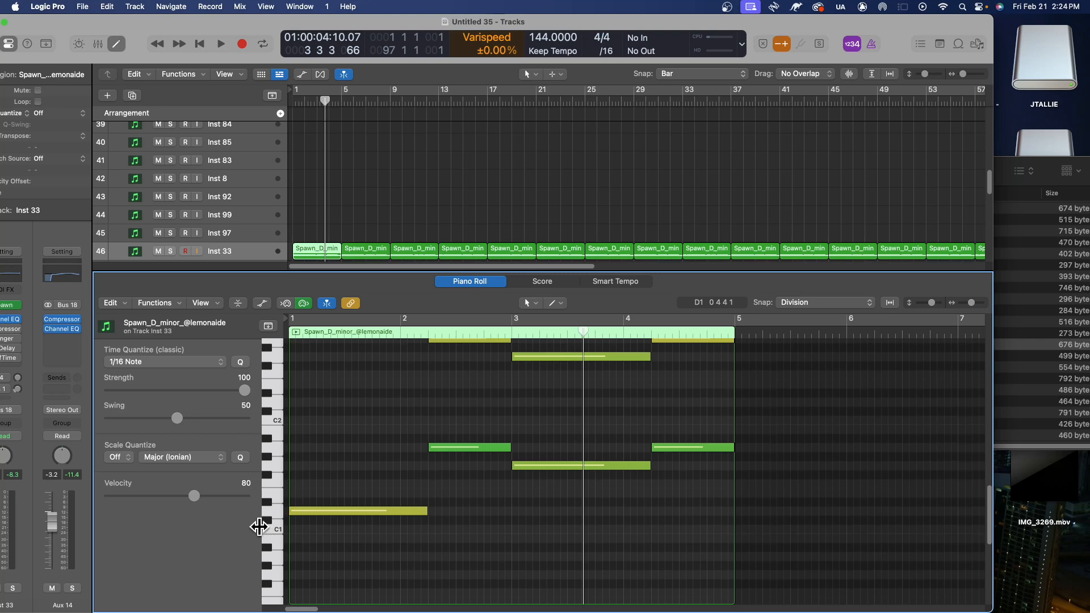
pyautogui.scroll(4, 409, 529)
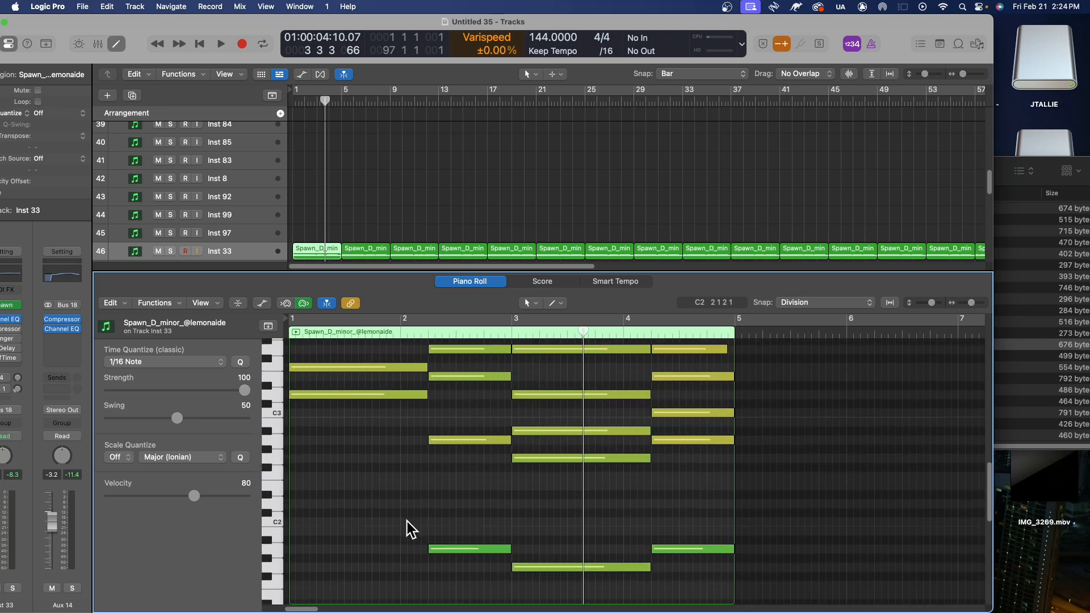
pyautogui.scroll(-1, 411, 530)
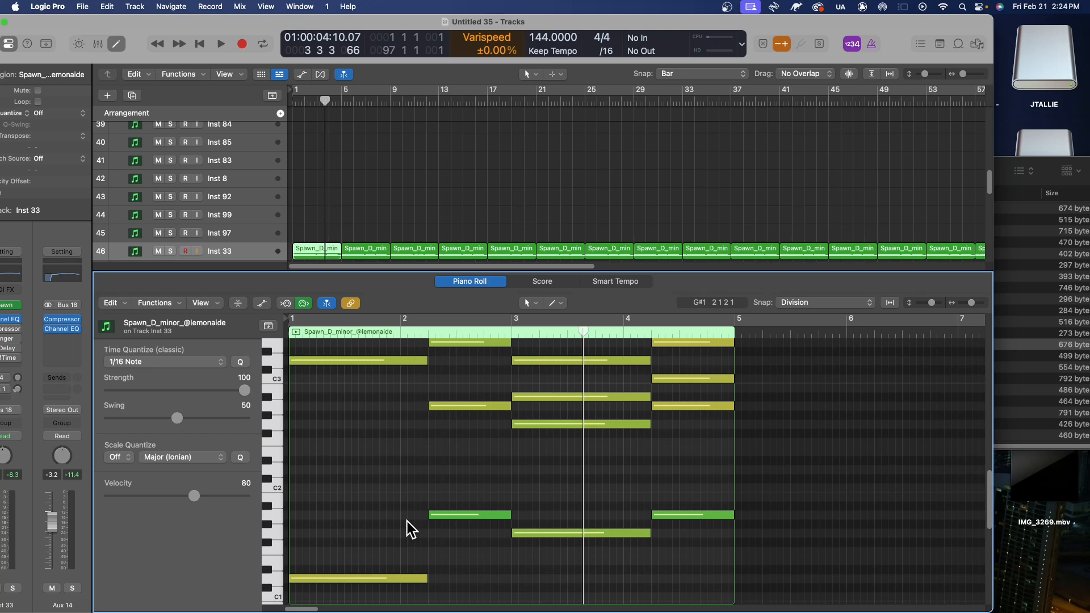
pyautogui.scroll(16, 406, 519)
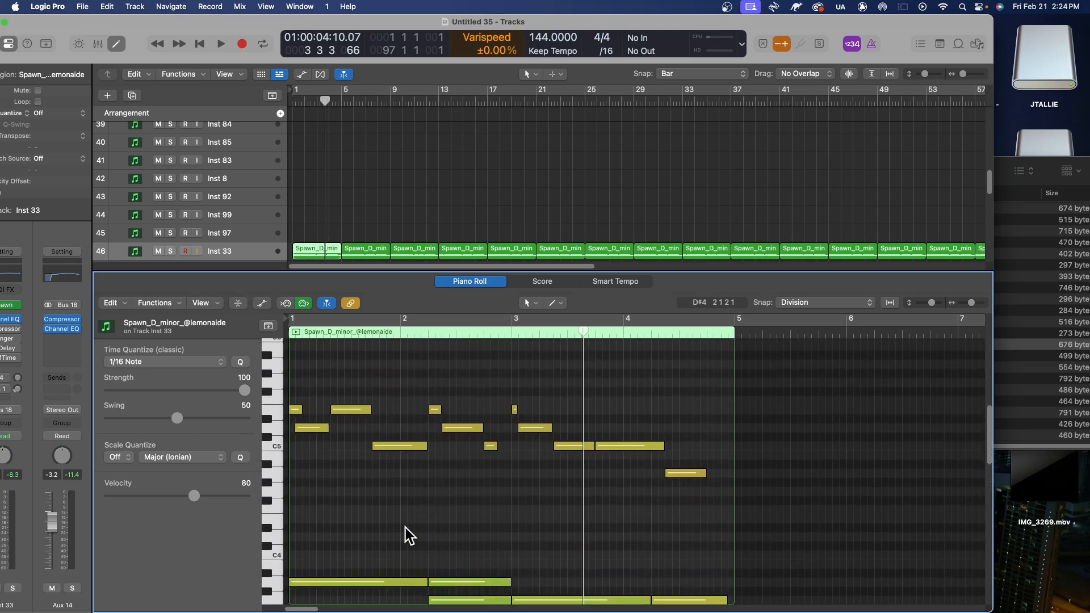
pyautogui.scroll(-16, 409, 534)
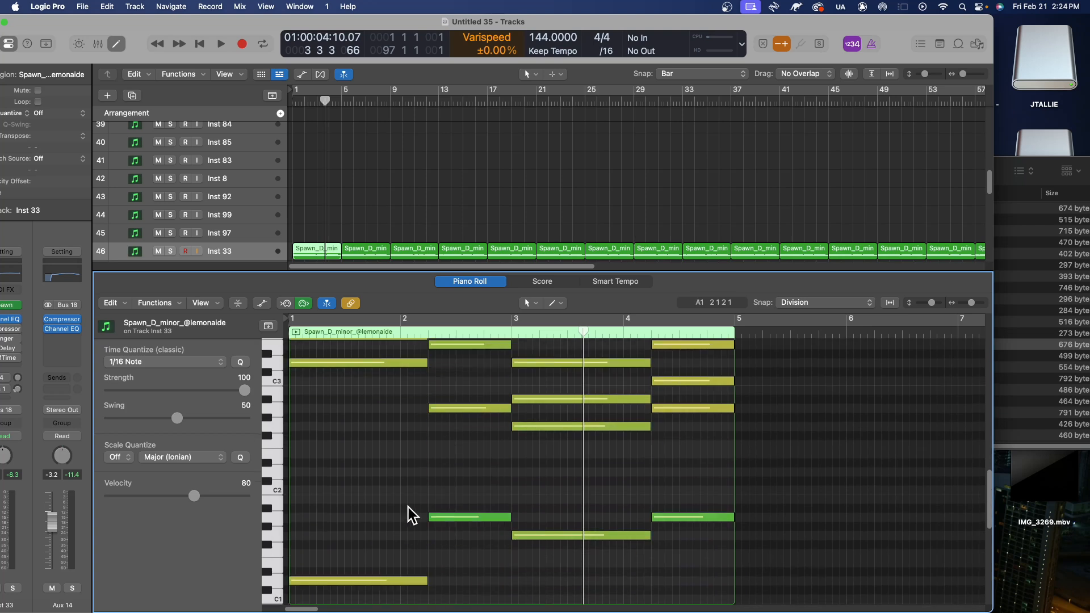
pyautogui.scroll(-1, 393, 518)
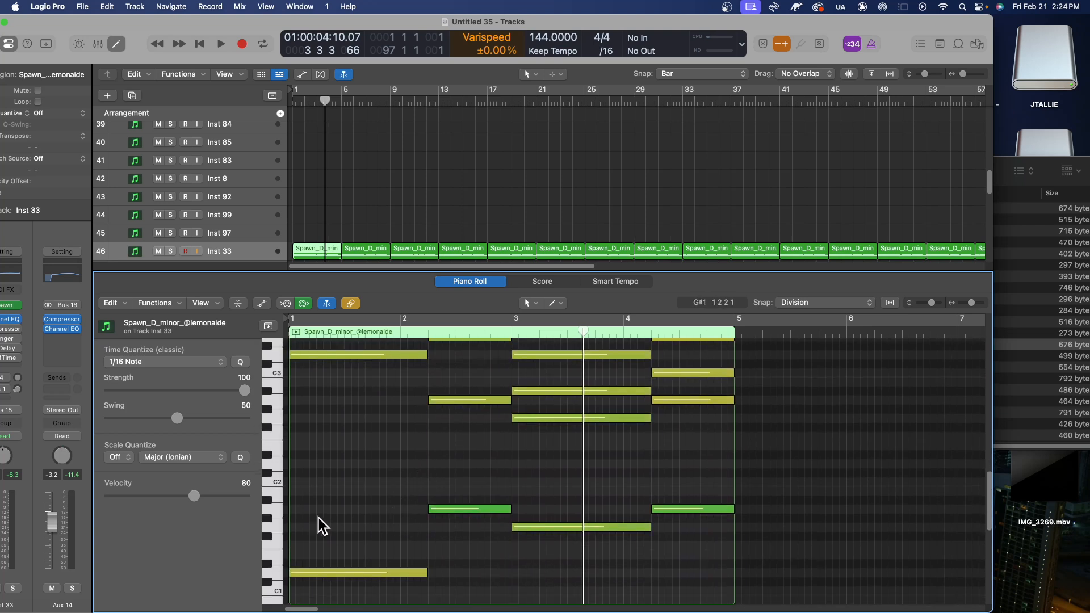
pyautogui.click(275, 572)
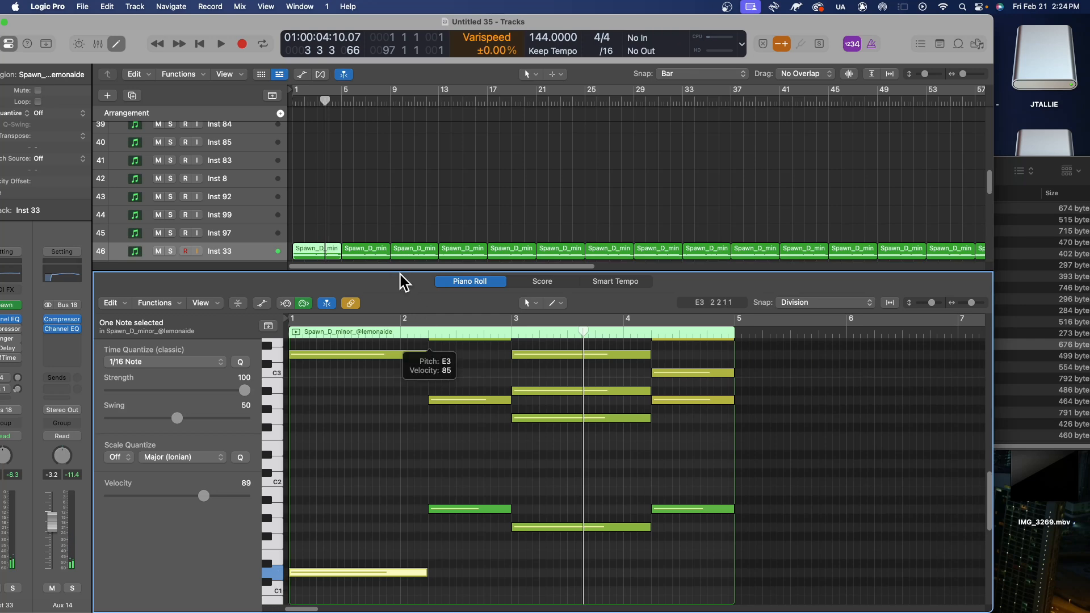
pyautogui.press('e')
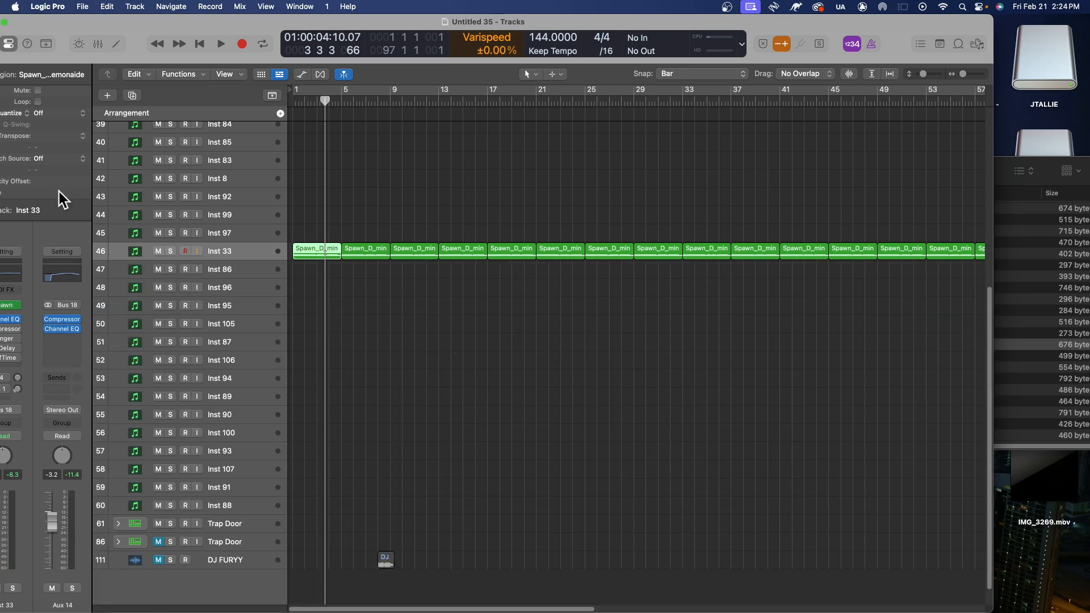
# - Open the Inst 33 Channel EQ and set its two middle bands to 990 Hz, -0.1 dB and 258 Hz, -0.9 dB
pyautogui.moveTo(183, 27); pyautogui.dragTo(269, 27)
pyautogui.click(89, 274)
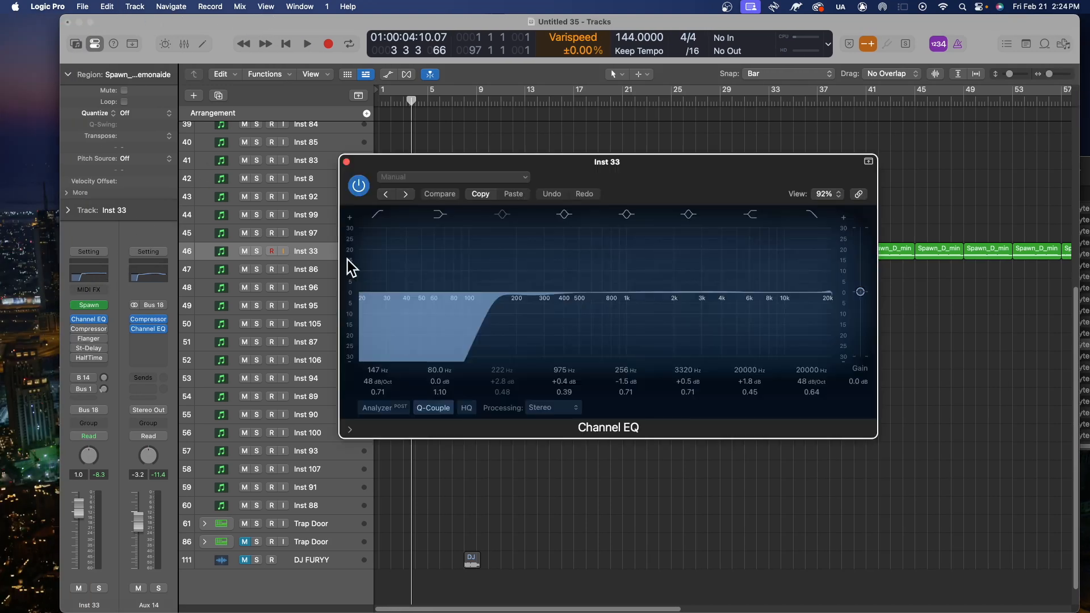
pyautogui.moveTo(631, 319); pyautogui.dragTo(664, 330)
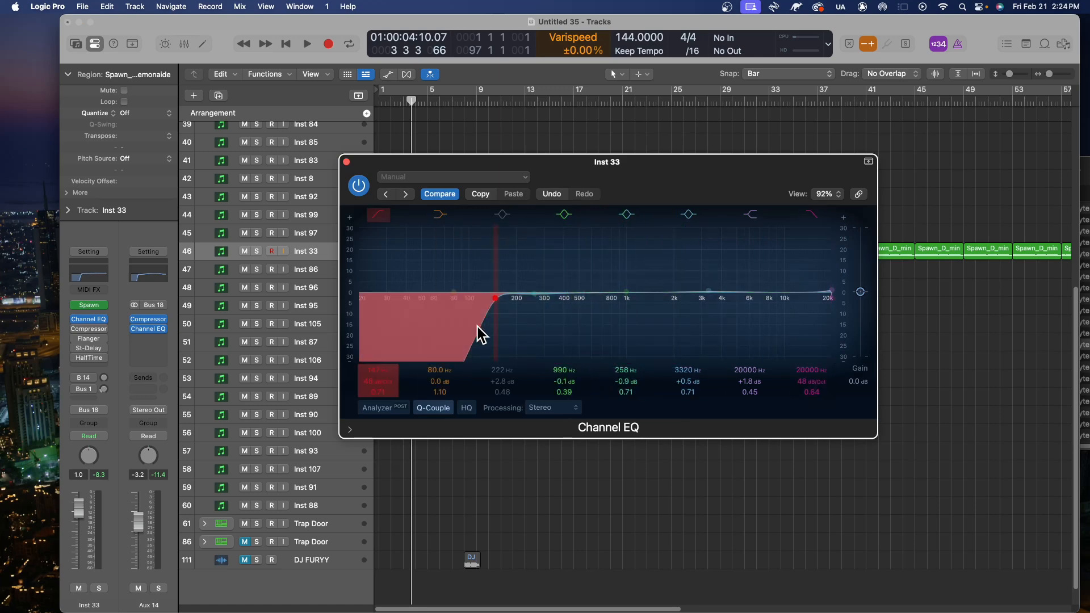
# - During playback, set the Inst 33 EQ low cut to 93.5 Hz and the low shelf to 130 Hz, -13.3 dB, and close the EQ
pyautogui.press('space')
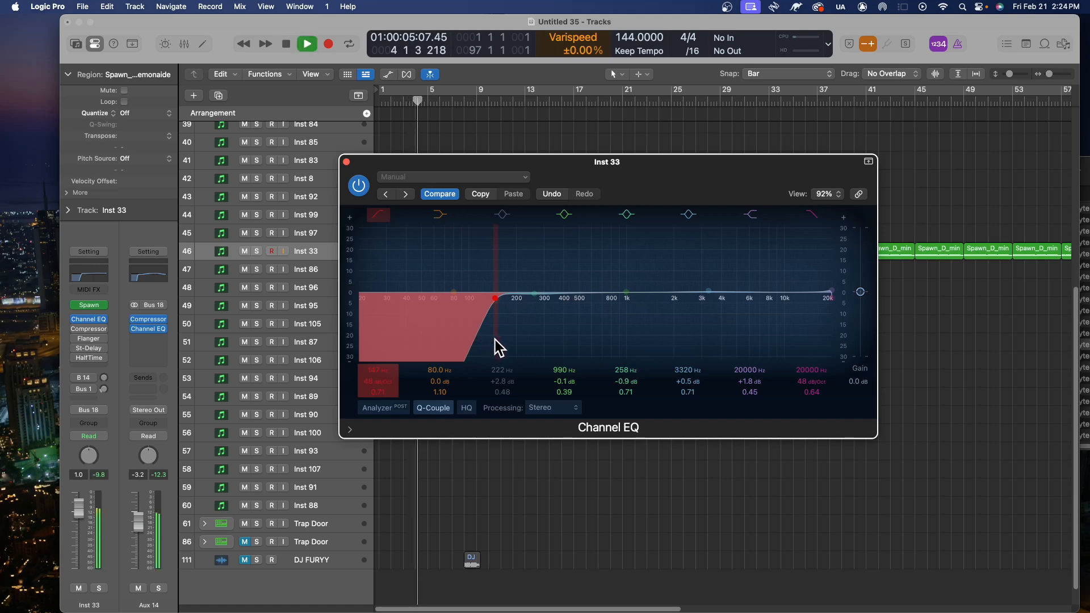
pyautogui.moveTo(489, 342); pyautogui.dragTo(460, 341)
pyautogui.moveTo(454, 294); pyautogui.dragTo(488, 332)
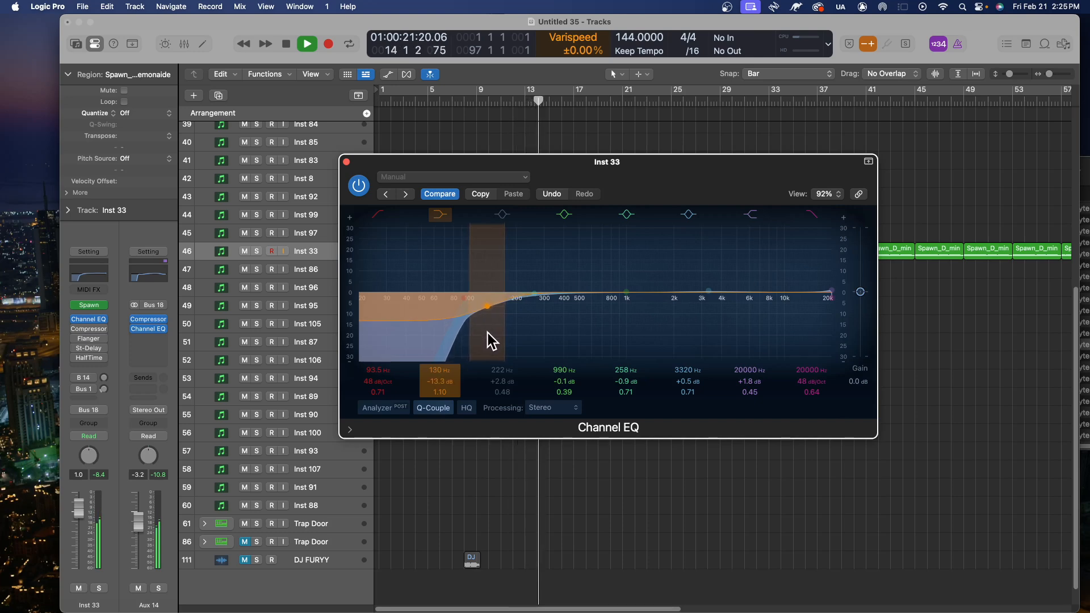
pyautogui.click(346, 161)
# - Select the Inst 91 Kontakt track, audition it briefly against the Spawn loop and turn on cycle mode
pyautogui.scroll(-1, 431, 352)
pyautogui.press('space')
pyautogui.click(342, 465)
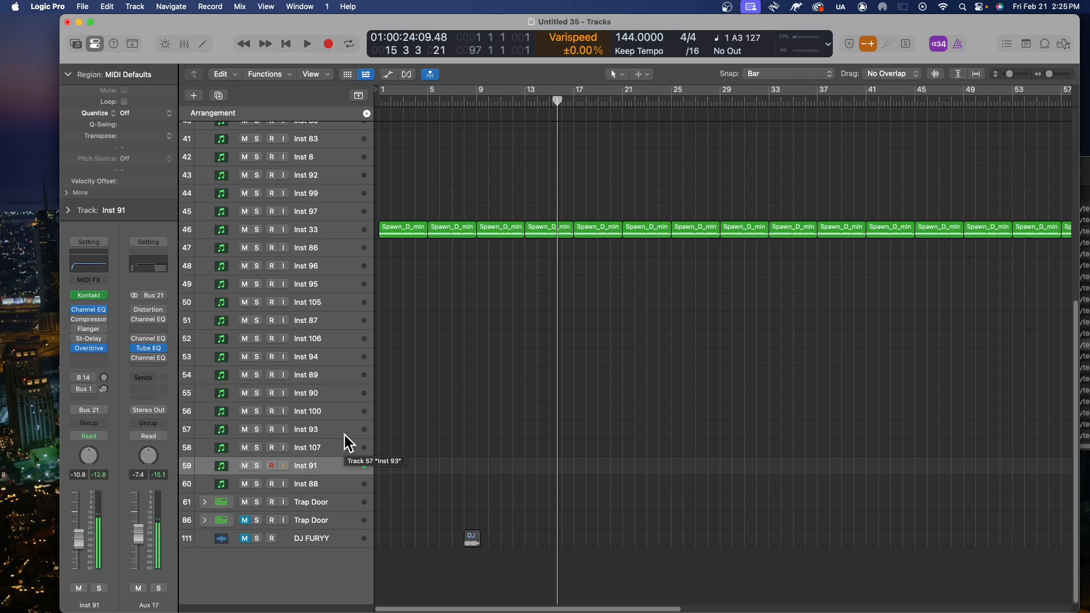
pyautogui.press('space')
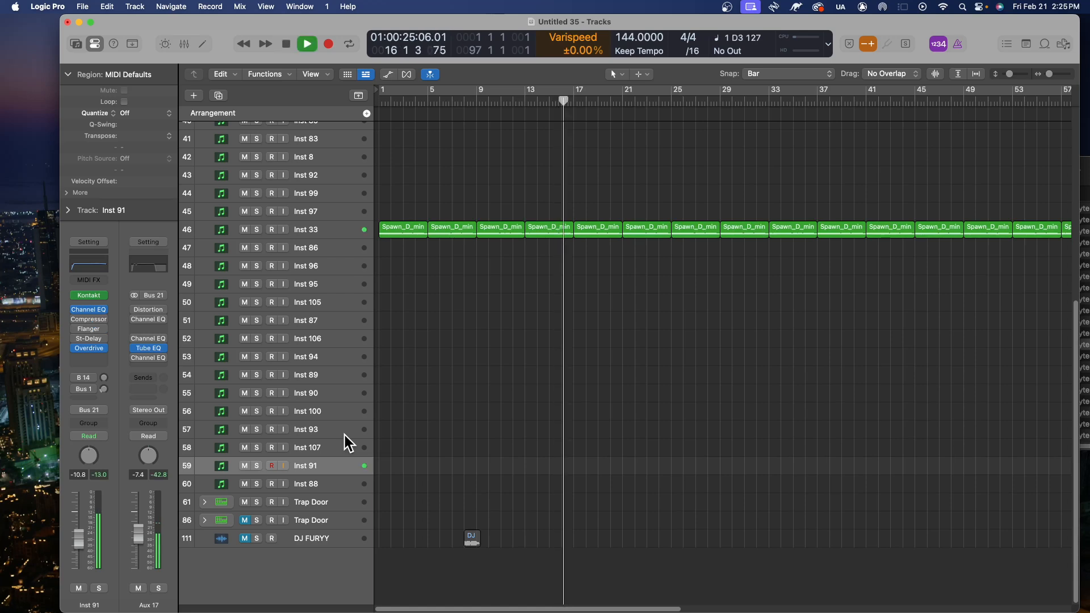
pyautogui.press('space')
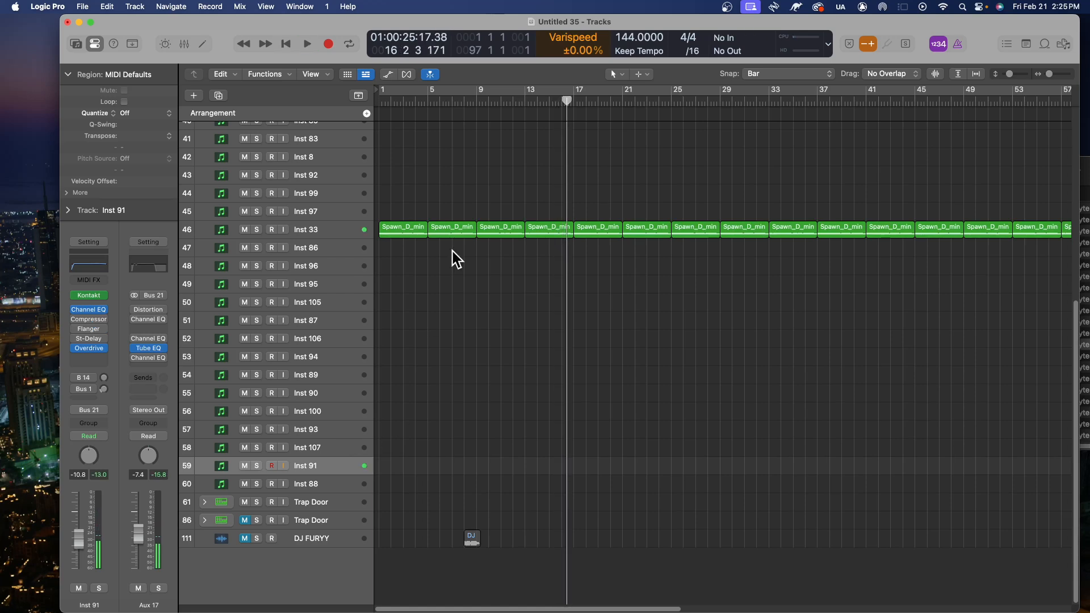
pyautogui.click(479, 88)
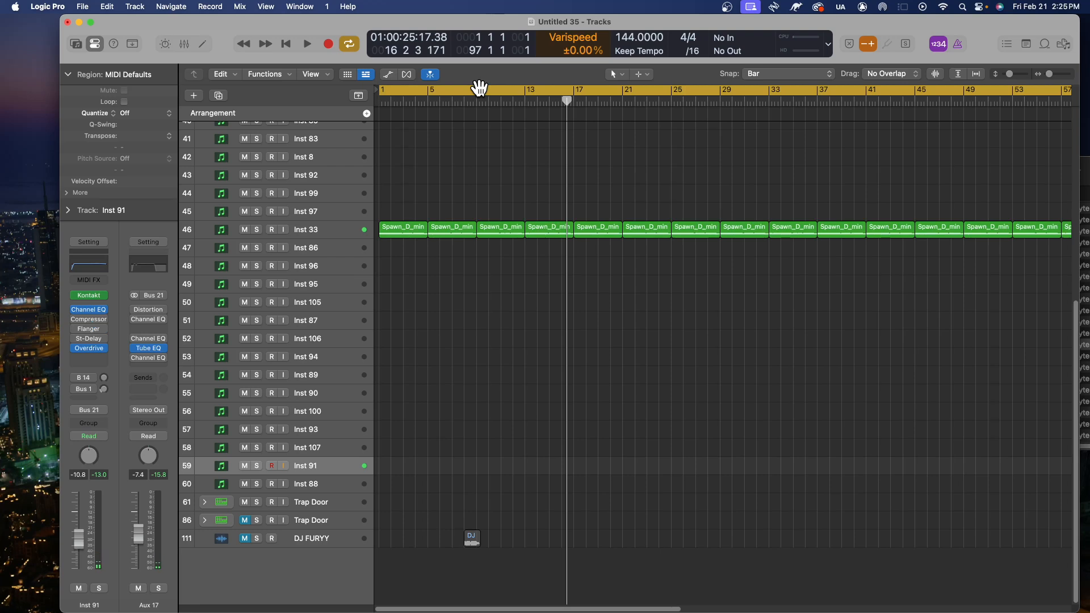
pyautogui.press('space')
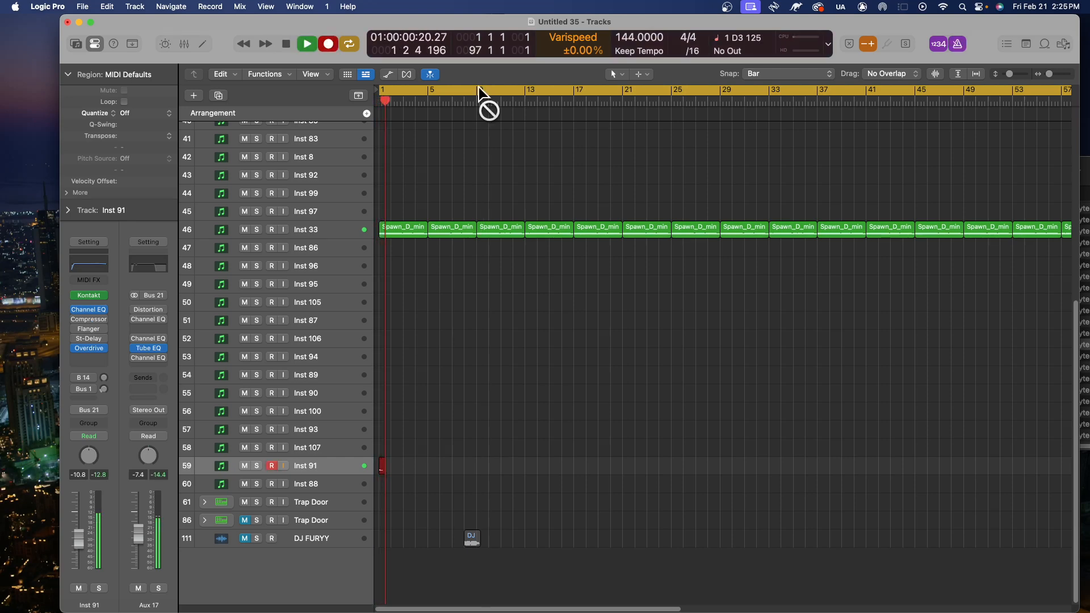
pyautogui.press('space')
pyautogui.press('r')
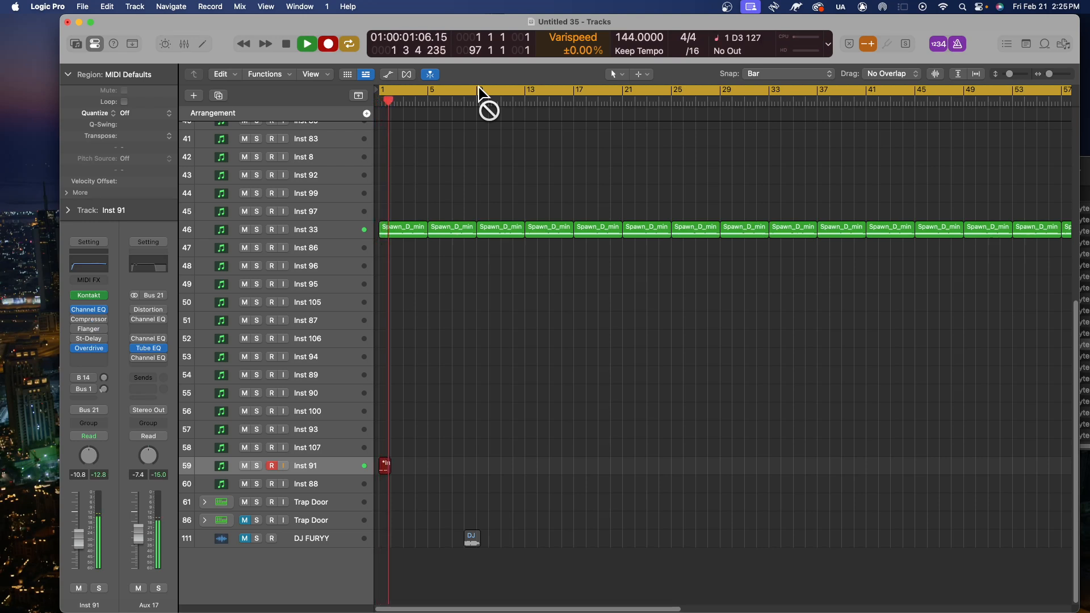
pyautogui.press('space')
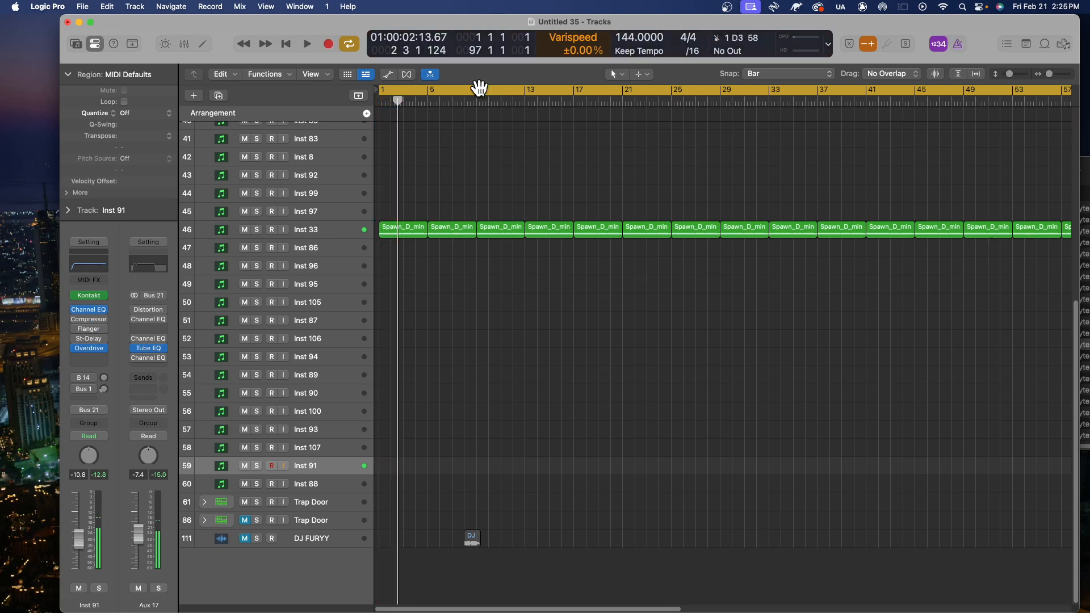
# - Record a MIDI part on Inst 91 from bar 1 to past bar 9 and check its notes in the Piano Roll
pyautogui.press('r')
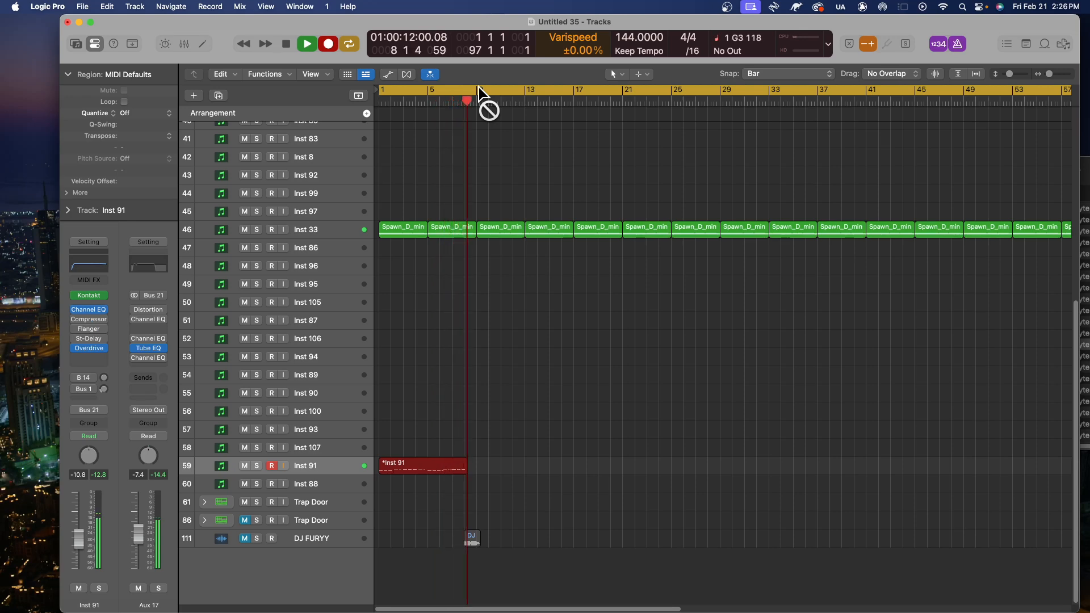
pyautogui.press('space')
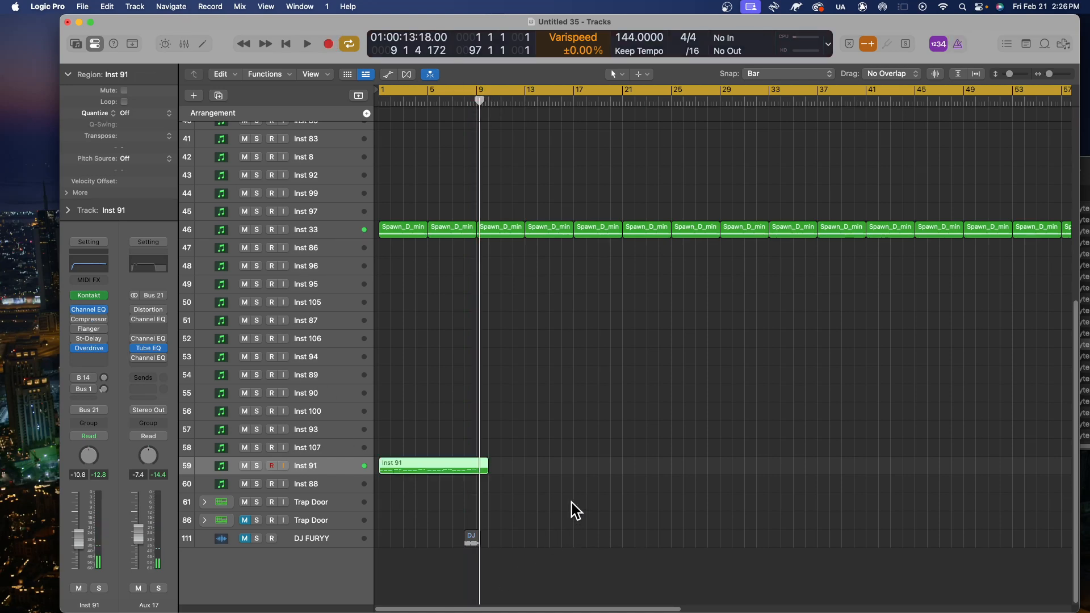
pyautogui.click(581, 448)
pyautogui.press('Return')
pyautogui.doubleClick(445, 465)
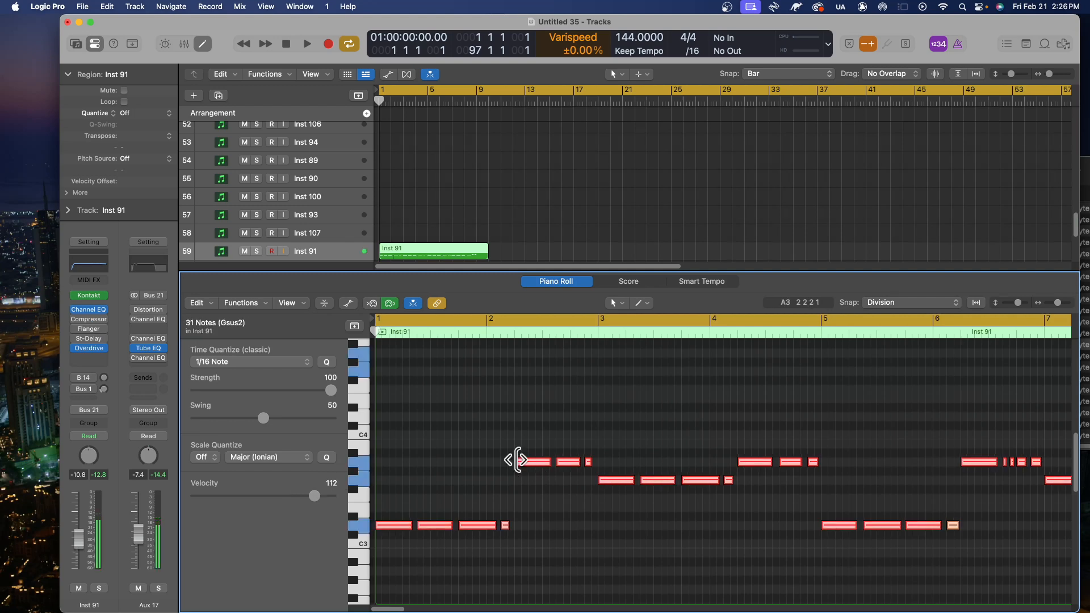
pyautogui.moveTo(435, 274); pyautogui.dragTo(444, 541)
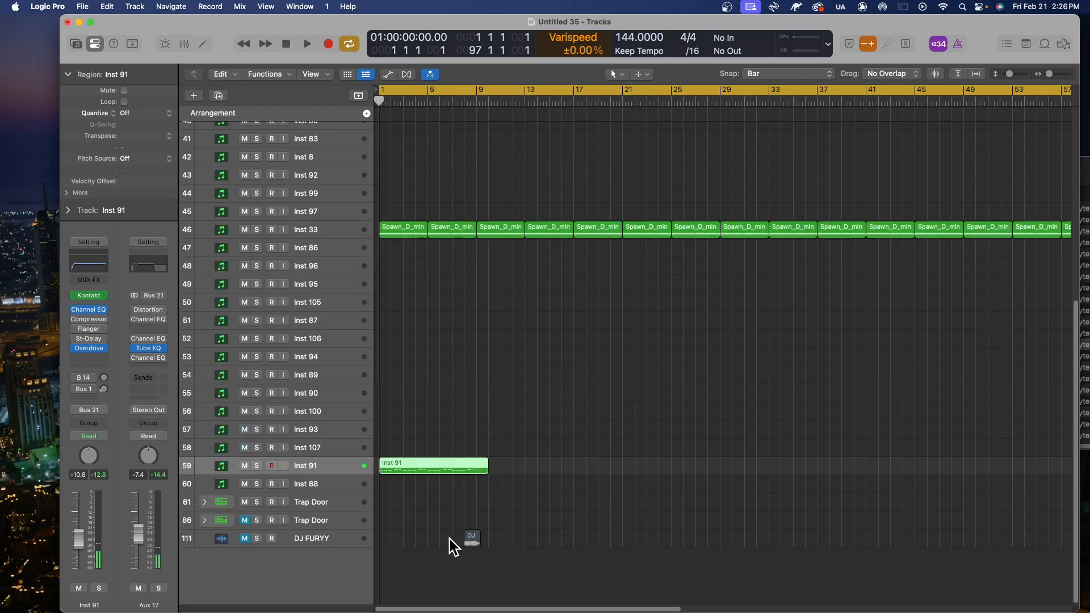
# - Duplicate the recorded Inst 91 region back to back along its track until the copies extend past bar 57
pyautogui.moveTo(416, 461); pyautogui.dragTo(532, 458)
pyautogui.keyDown('shift'); pyautogui.click(413, 462); pyautogui.keyUp('shift')
pyautogui.moveTo(420, 462); pyautogui.dragTo(636, 464)
pyautogui.moveTo(820, 507); pyautogui.dragTo(842, 466)
pyautogui.press('space')
pyautogui.moveTo(417, 499); pyautogui.dragTo(1067, 437)
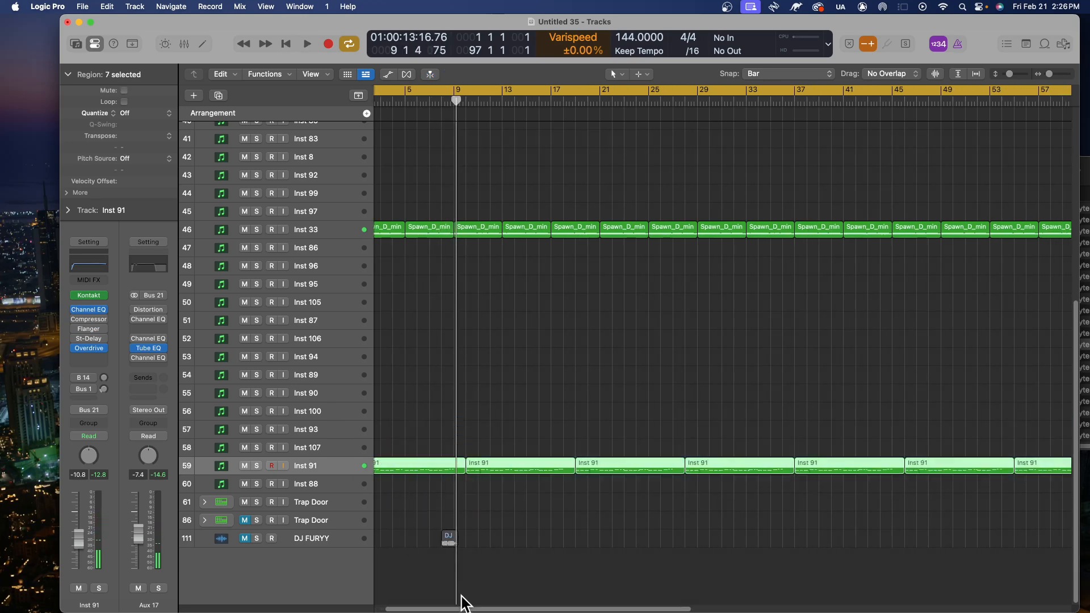
pyautogui.moveTo(462, 607); pyautogui.dragTo(435, 610)
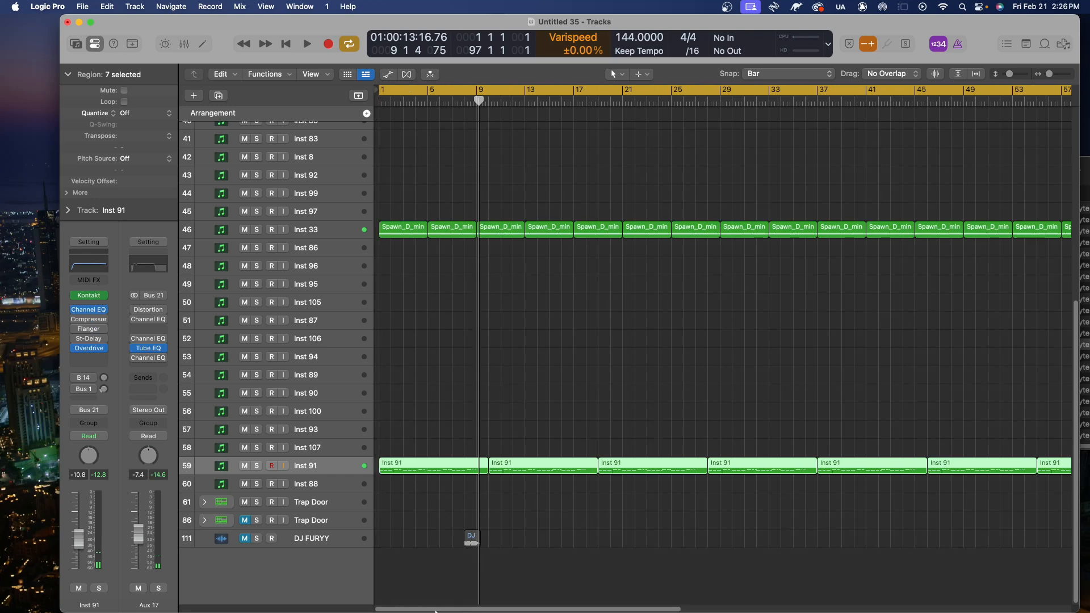
# - Open the Inst 91 regions in the Piano Roll and select all of their notes
pyautogui.doubleClick(395, 470)
pyautogui.click(454, 526)
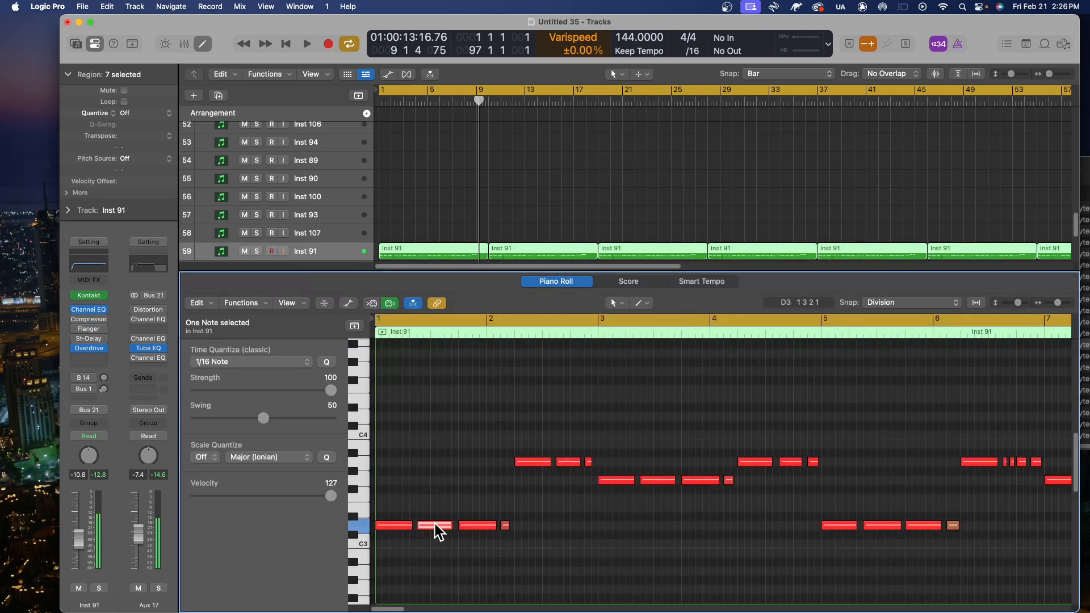
pyautogui.press('super+a')
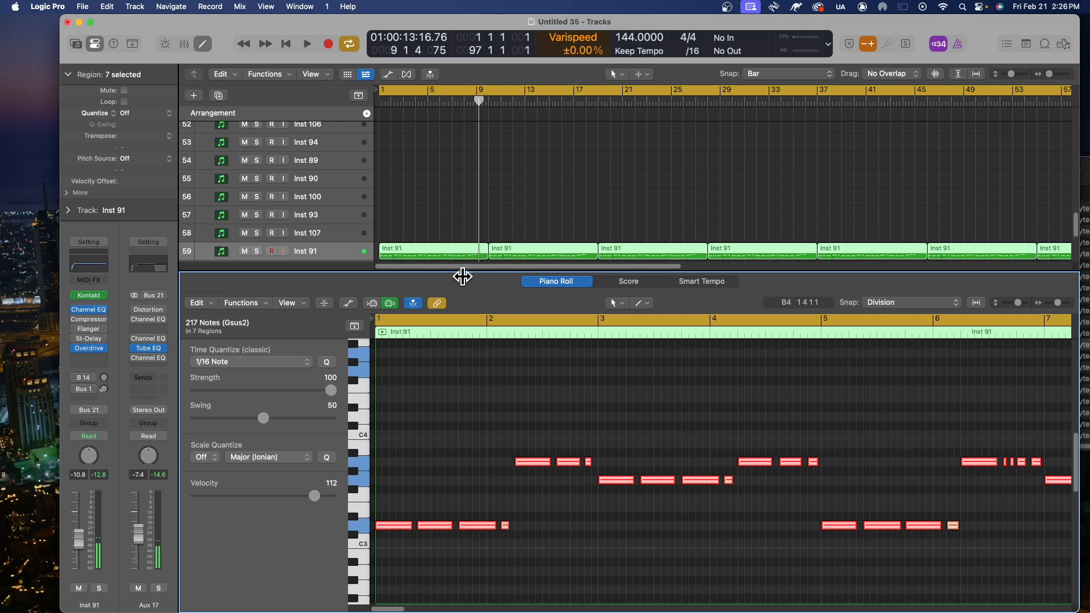
# - Close the Piano Roll and duplicate the Inst 33 Spawn track with its channel settings onto a new track directly below it
pyautogui.moveTo(464, 273); pyautogui.dragTo(420, 604)
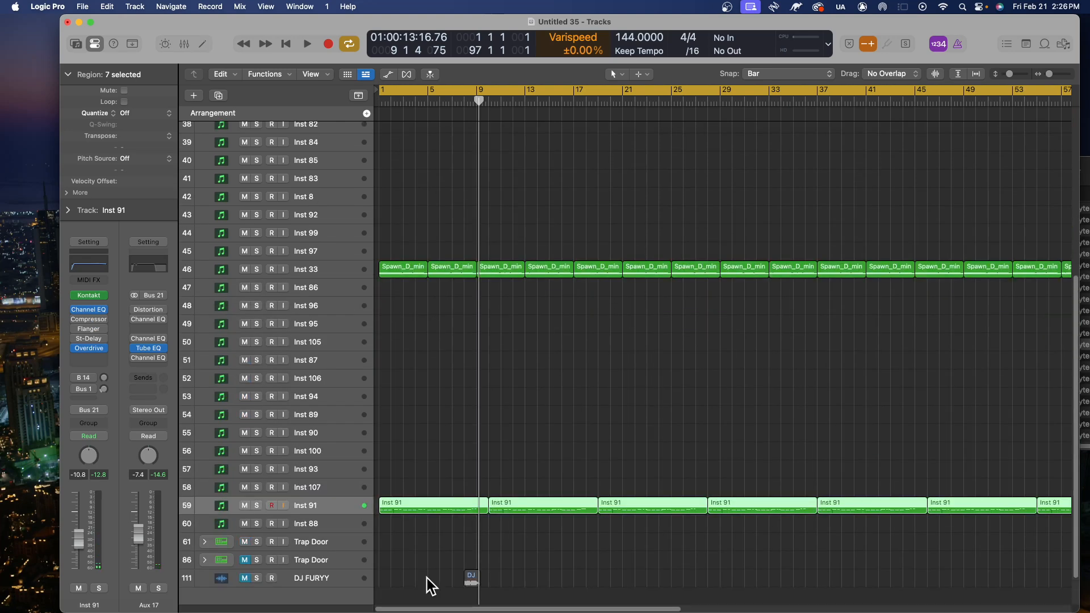
pyautogui.click(460, 409)
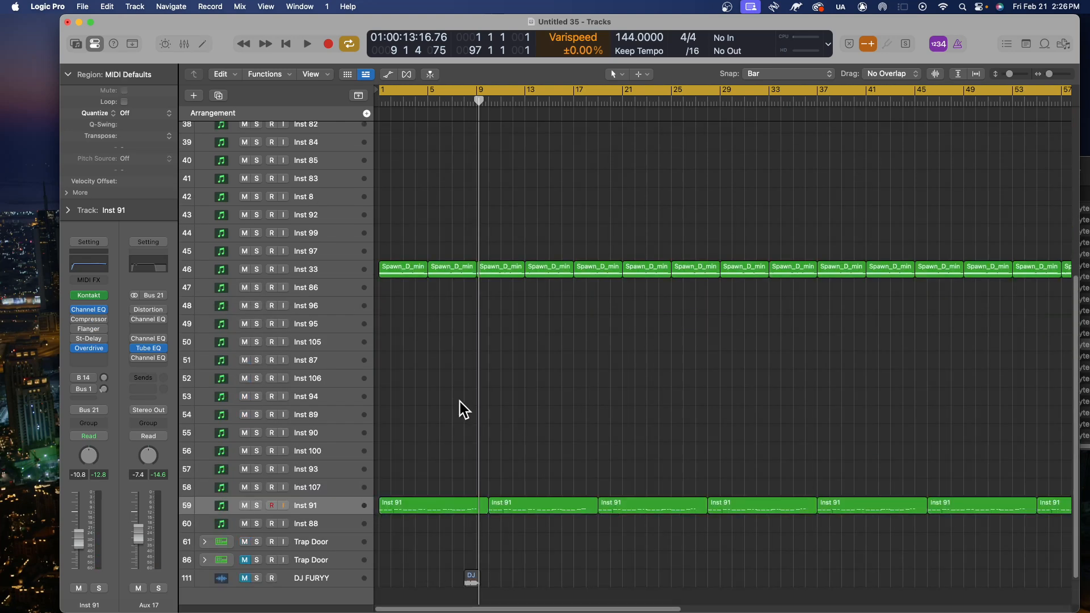
pyautogui.click(335, 275)
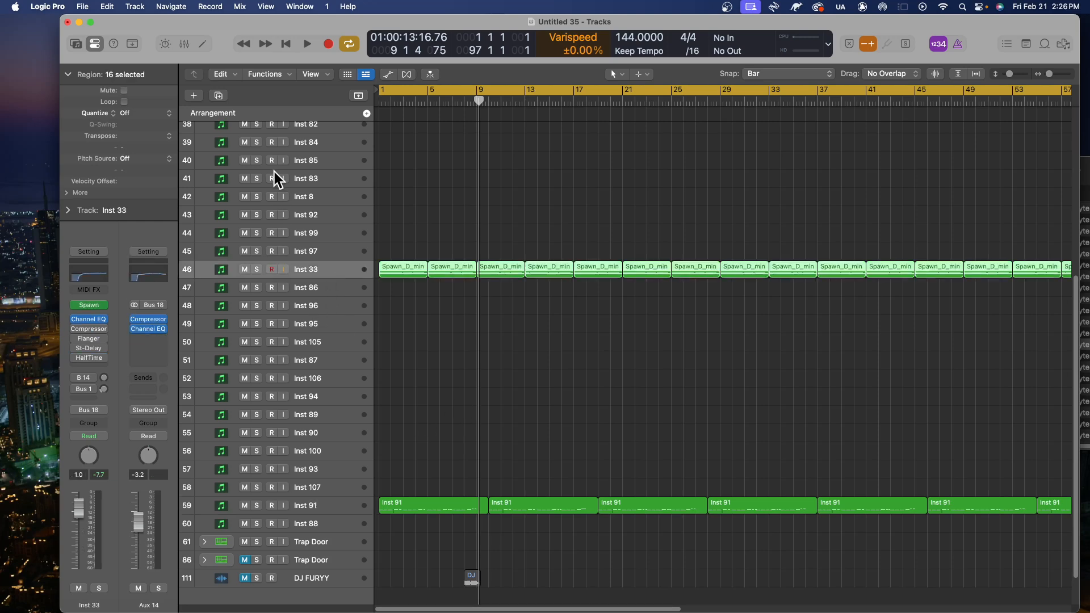
pyautogui.click(225, 94)
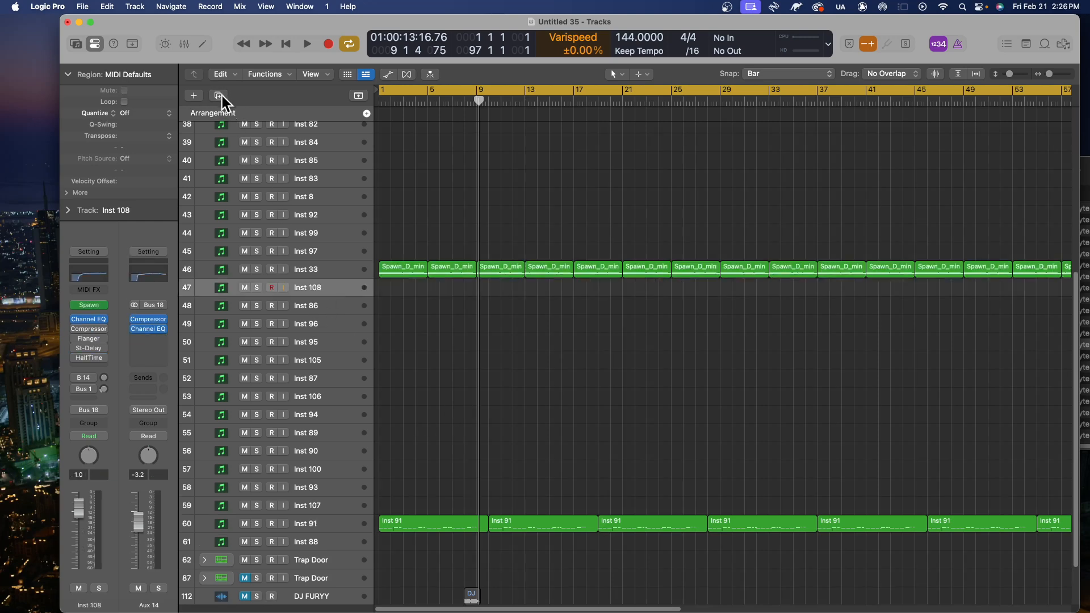
# - Open Spawn on the new Inst 108 track and turn off its Instrument Mode
pyautogui.click(87, 302)
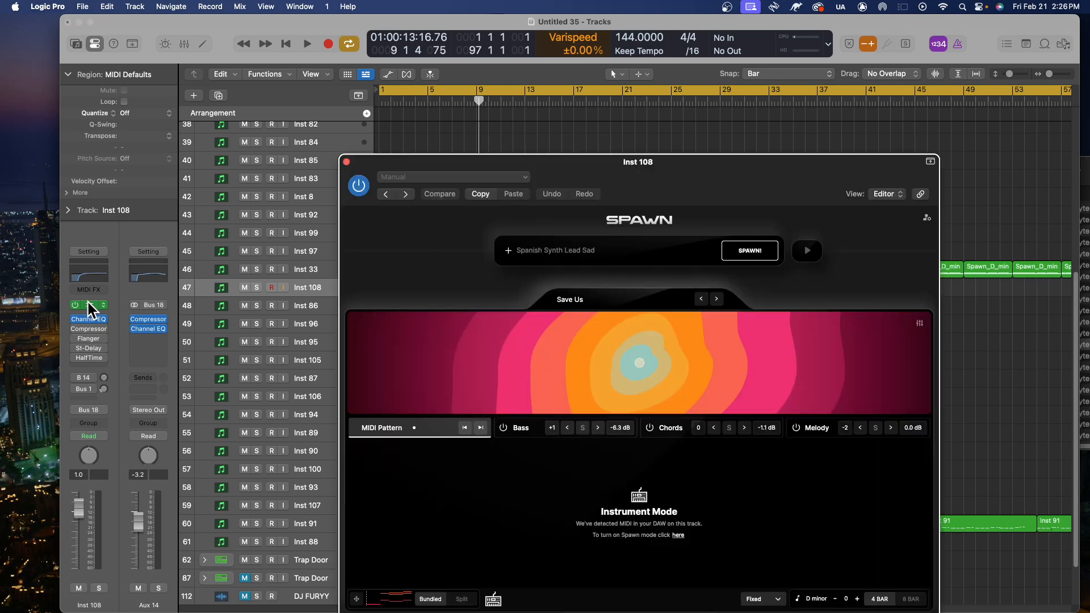
pyautogui.moveTo(404, 165); pyautogui.dragTo(502, 60)
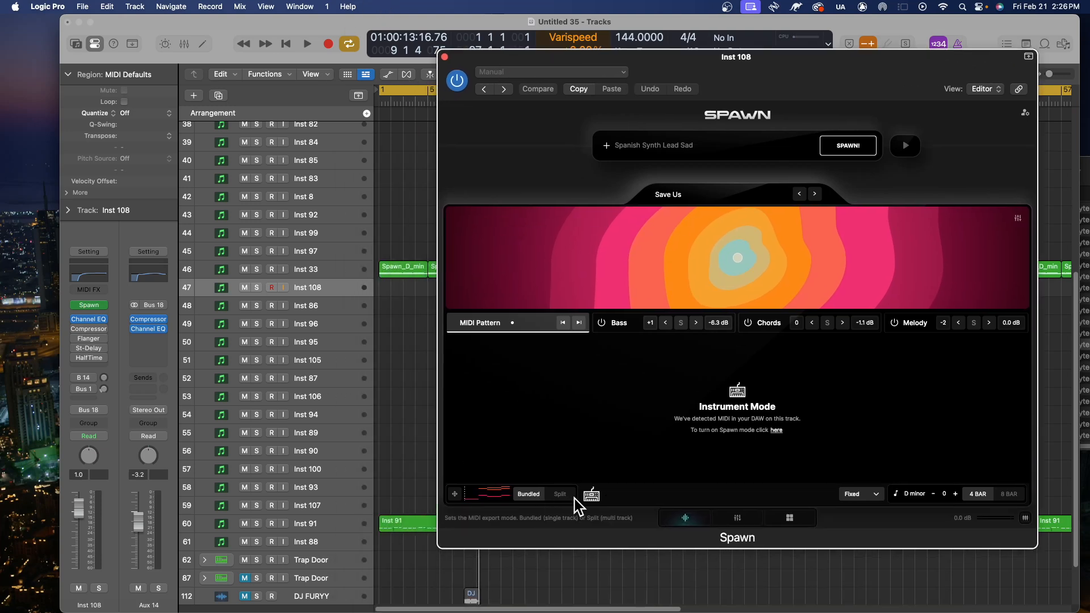
pyautogui.click(593, 496)
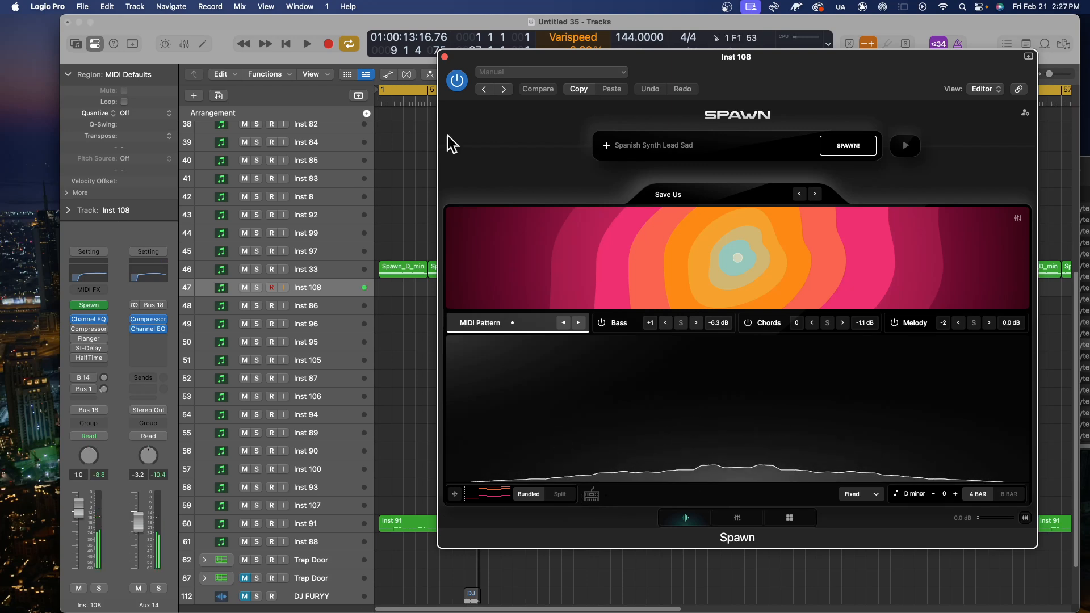
# - Audition Spawn sound sets from SBezzy through Shadow against the loop and lower the Inst 108 volume to -3.5 dB
pyautogui.moveTo(599, 52); pyautogui.dragTo(362, 92)
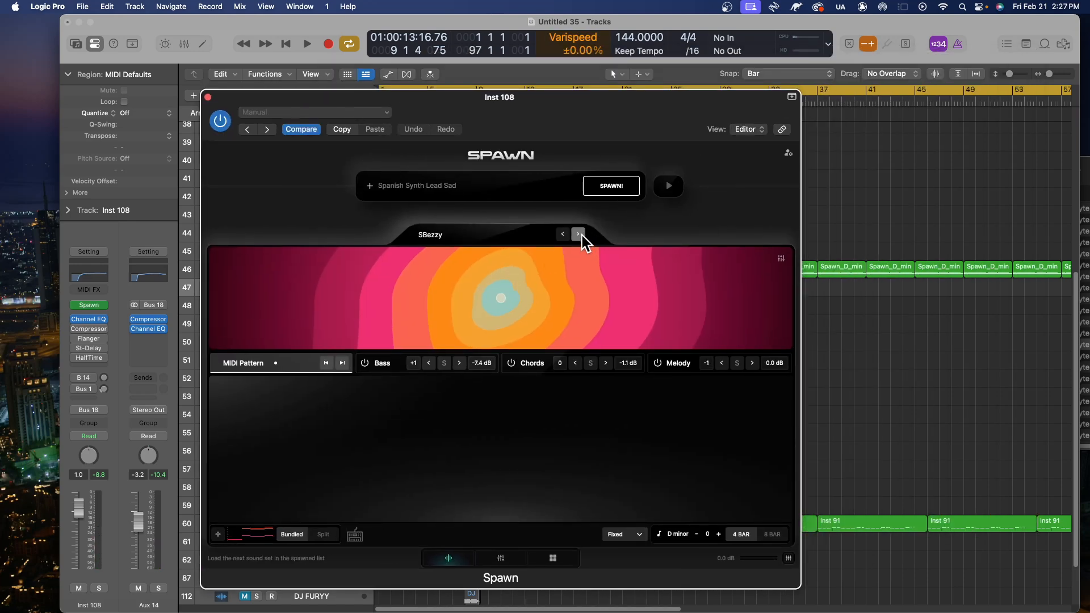
pyautogui.click(579, 235)
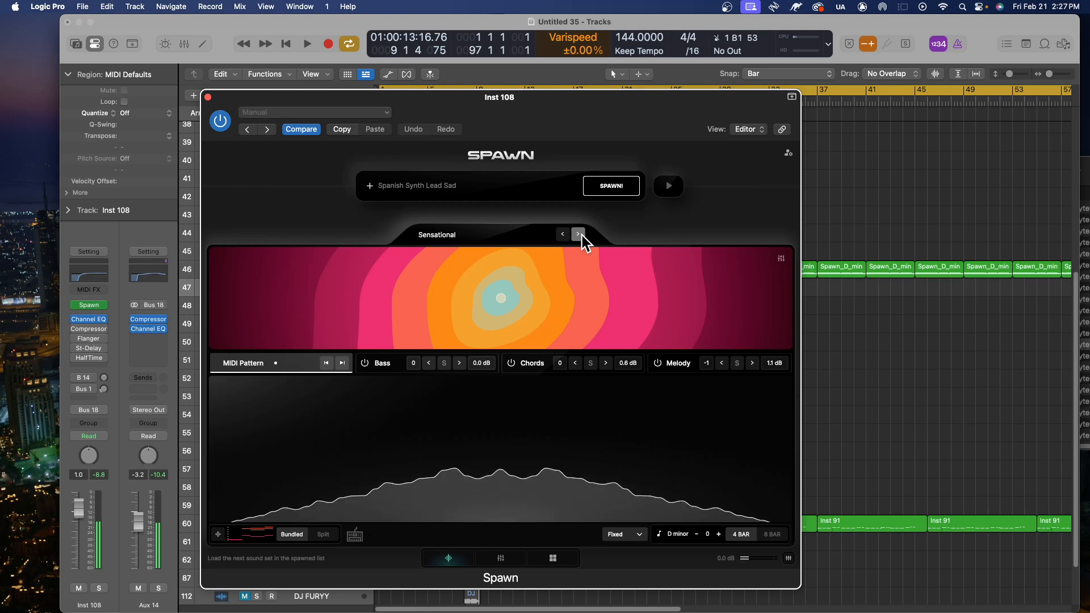
pyautogui.click(579, 234)
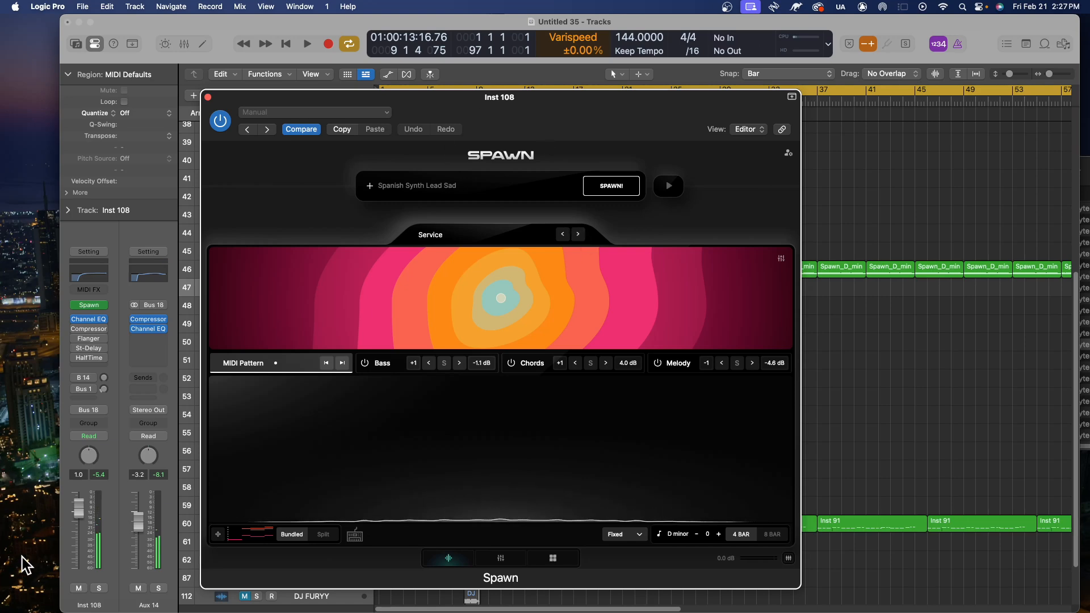
pyautogui.click(185, 459)
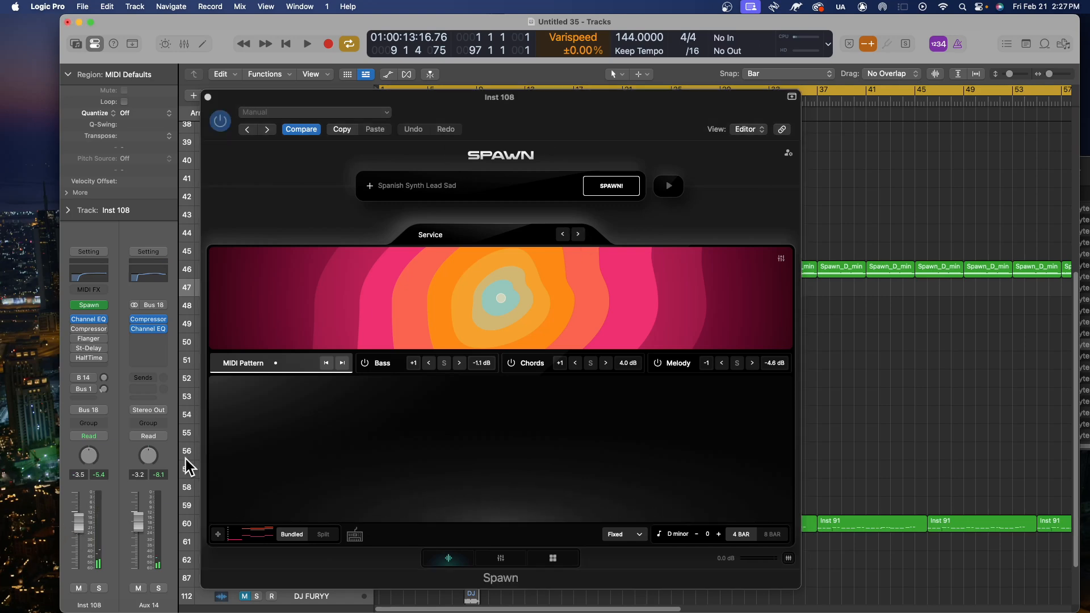
pyautogui.click(578, 236)
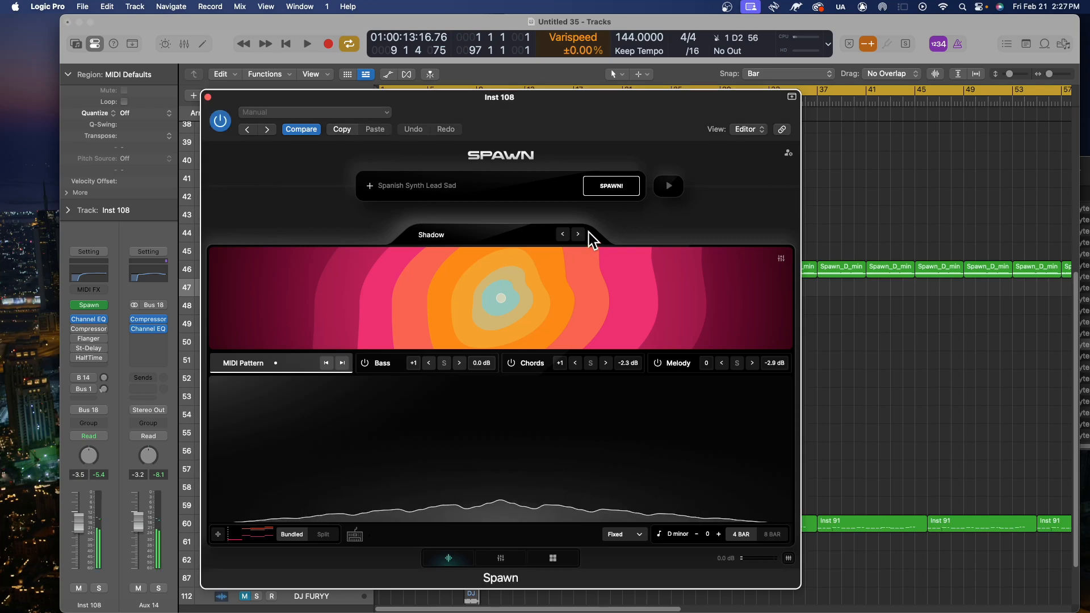
pyautogui.press('space')
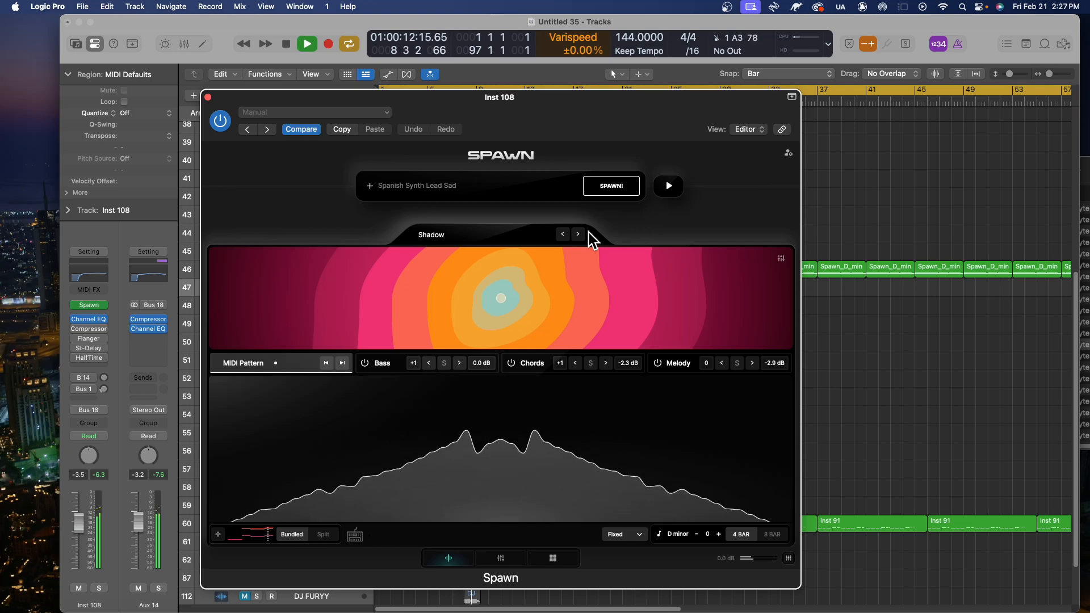
pyautogui.press('space')
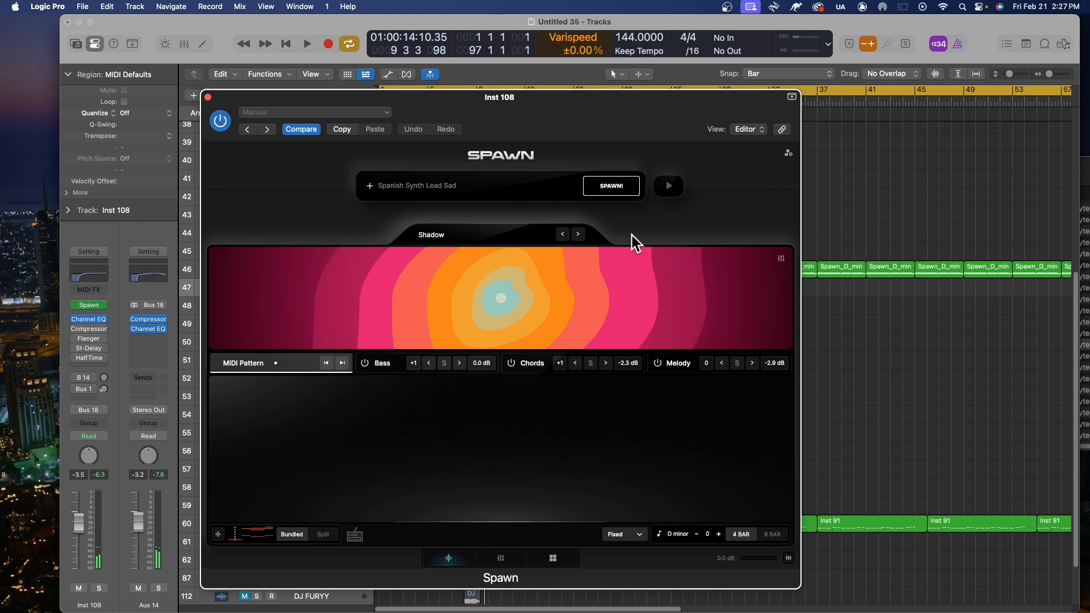
# - Delete all the duplicated Inst 91 regions, keeping only the first one starting at bar 1
pyautogui.moveTo(244, 99); pyautogui.dragTo(877, 142)
pyautogui.scroll(8, 493, 540)
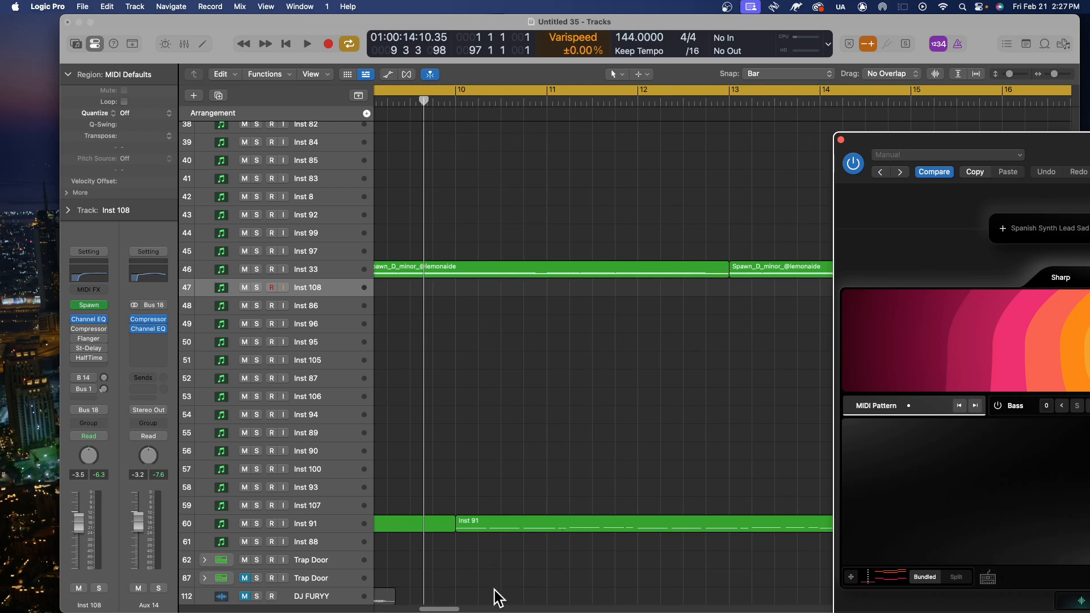
pyautogui.click(512, 569)
pyautogui.press('Return')
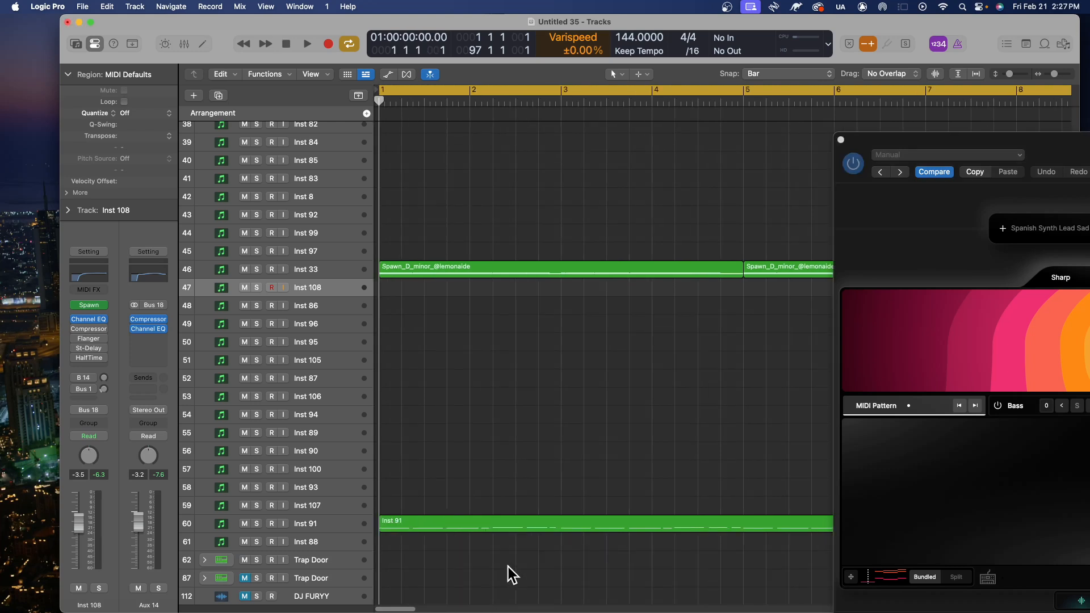
pyautogui.scroll(-4, 508, 566)
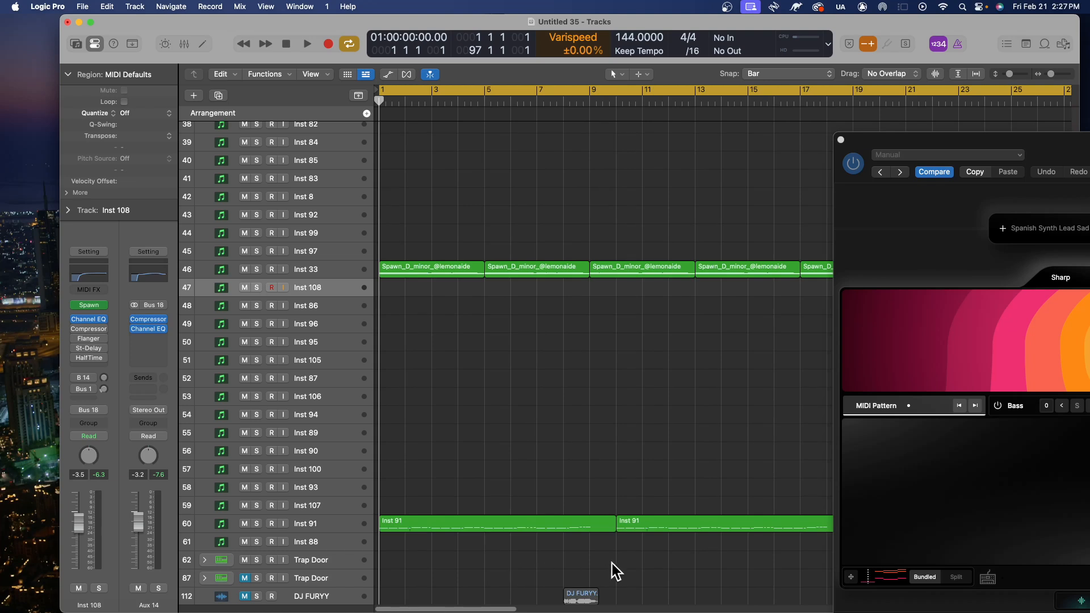
pyautogui.click(567, 525)
pyautogui.moveTo(653, 540); pyautogui.dragTo(1046, 499)
pyautogui.press('Delete')
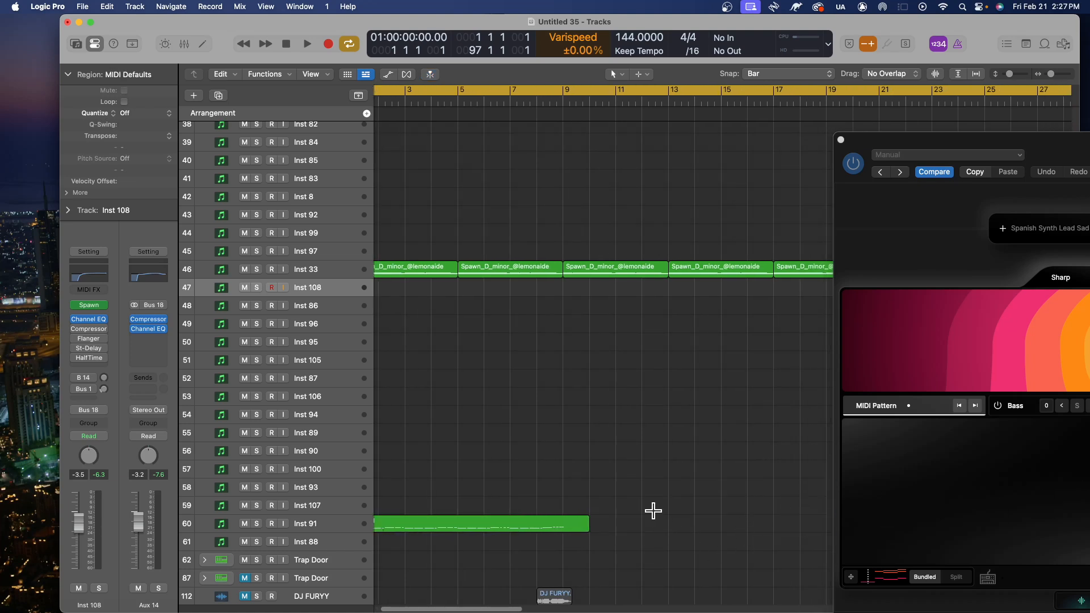
pyautogui.scroll(-5, 652, 511)
pyautogui.moveTo(598, 548); pyautogui.dragTo(754, 475)
pyautogui.press('Delete')
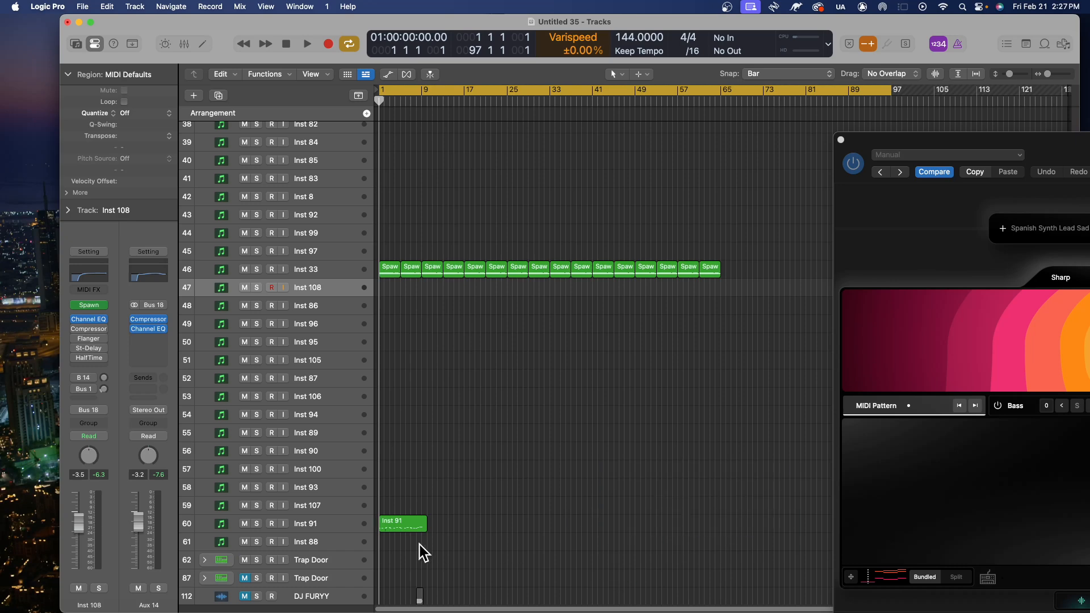
# - Trim the end of the remaining Inst 91 region back to bar 9
pyautogui.scroll(6, 421, 546)
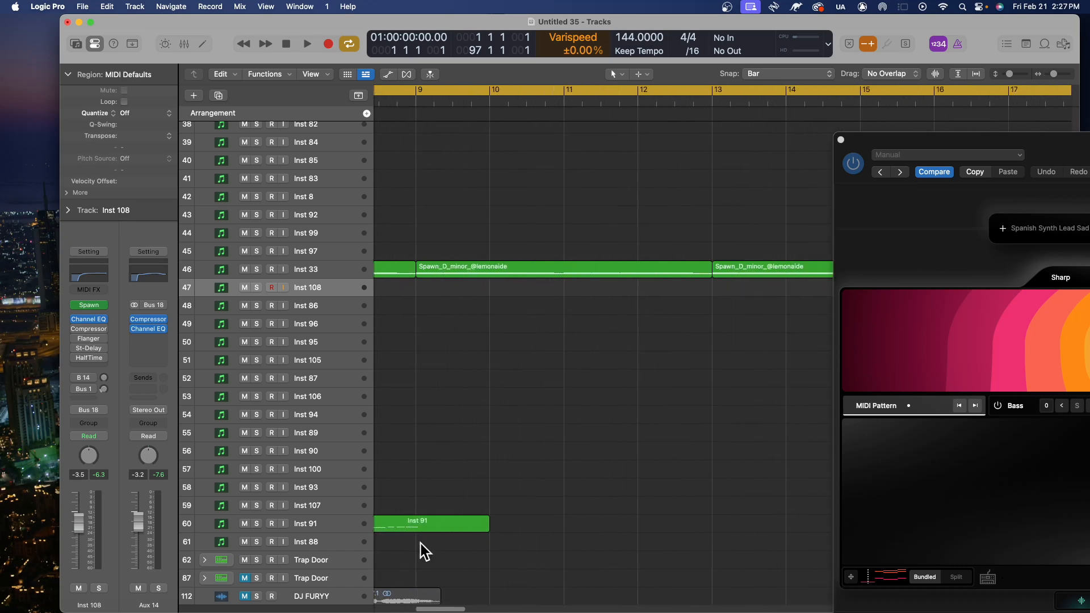
pyautogui.moveTo(487, 526); pyautogui.dragTo(421, 533)
pyautogui.scroll(-3, 421, 548)
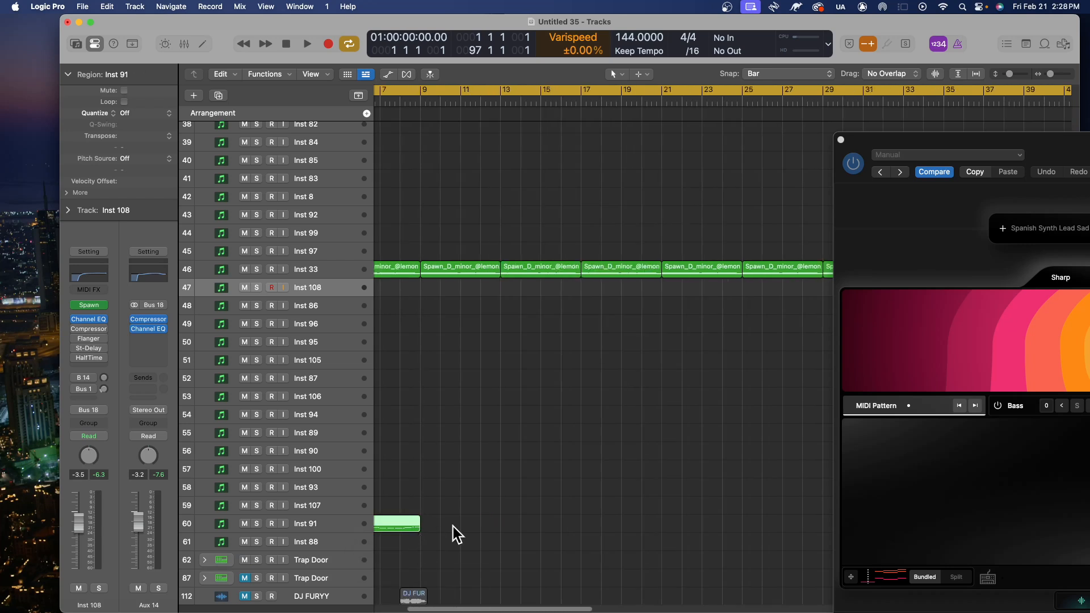
pyautogui.click(520, 457)
pyautogui.moveTo(502, 608); pyautogui.dragTo(391, 610)
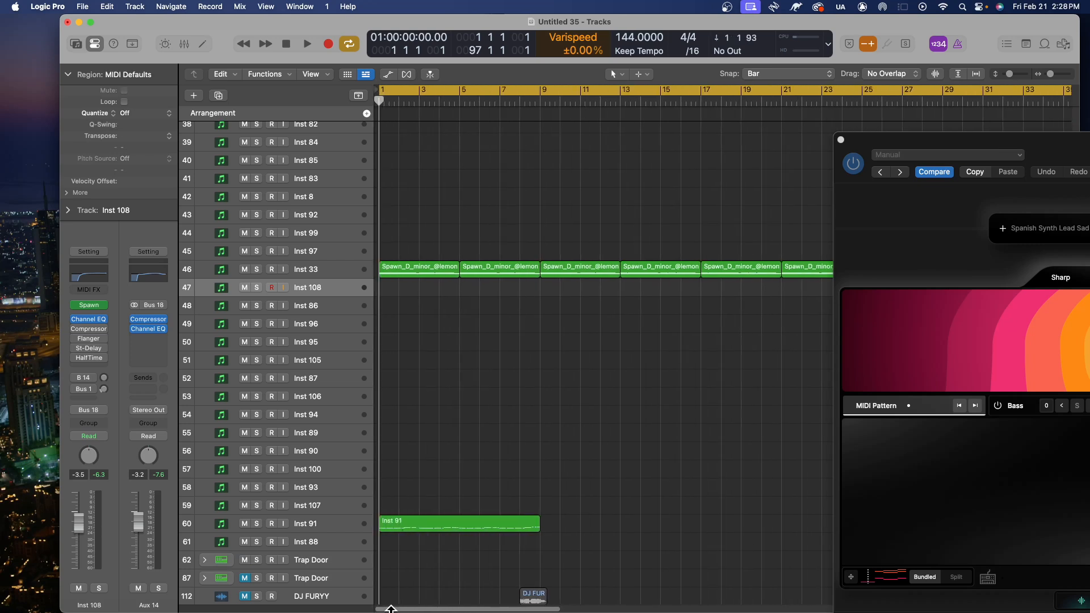
# - Play the arrangement from bar 1 to audition Spawn's Sharp sound set with the loop and the Inst 91 part
pyautogui.press('space')
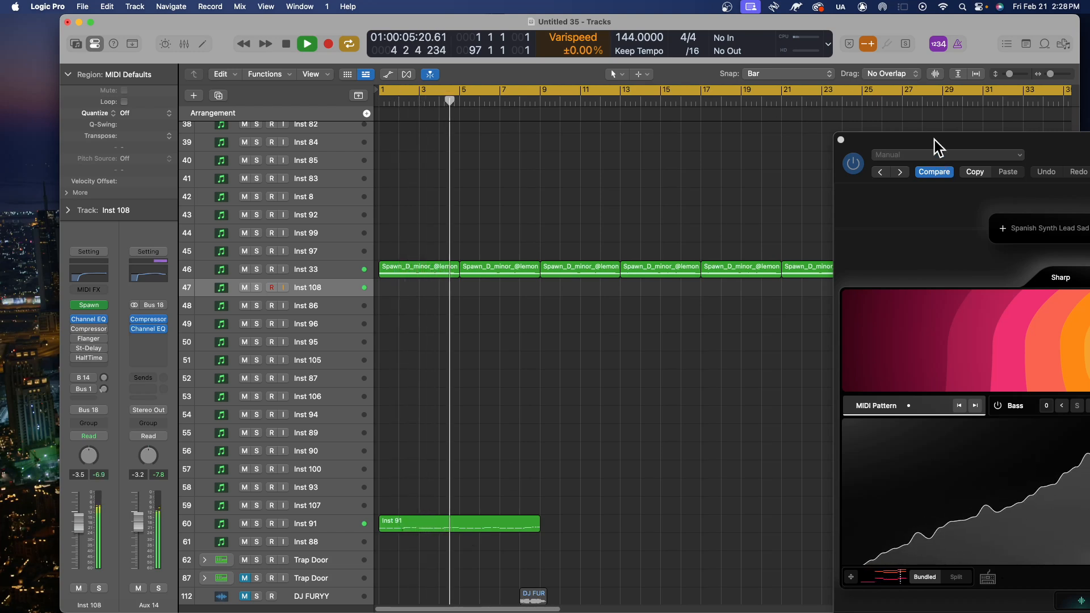
pyautogui.moveTo(933, 136); pyautogui.dragTo(573, 114)
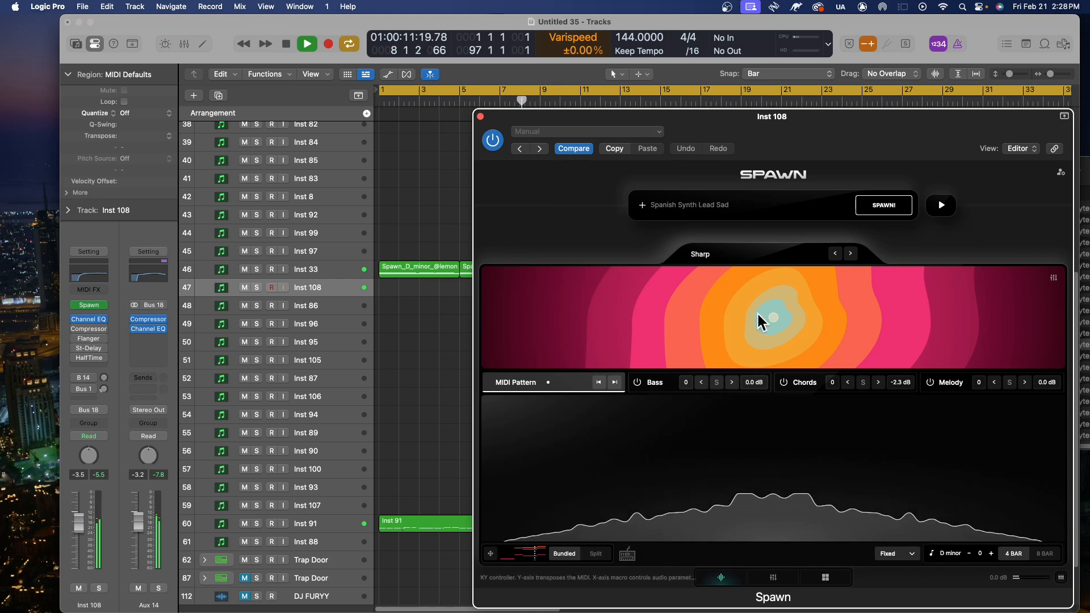
pyautogui.moveTo(661, 121); pyautogui.dragTo(825, 113)
pyautogui.press('space')
pyautogui.press('space')
# - Stop playback and copy the Inst 91 region so that the copy starts at bar 9
pyautogui.click(512, 455)
pyautogui.press('space')
pyautogui.click(474, 523)
pyautogui.moveTo(475, 523); pyautogui.dragTo(570, 529)
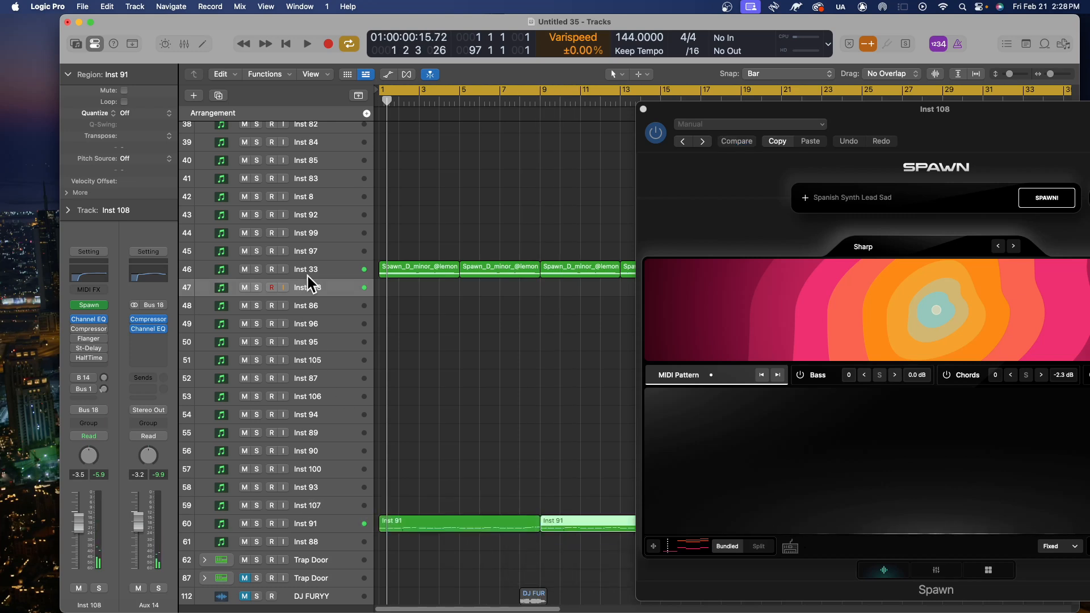
# - Remove the Spawn instrument from Inst 108 and load a fresh Spawn instance in its place
pyautogui.click(107, 304)
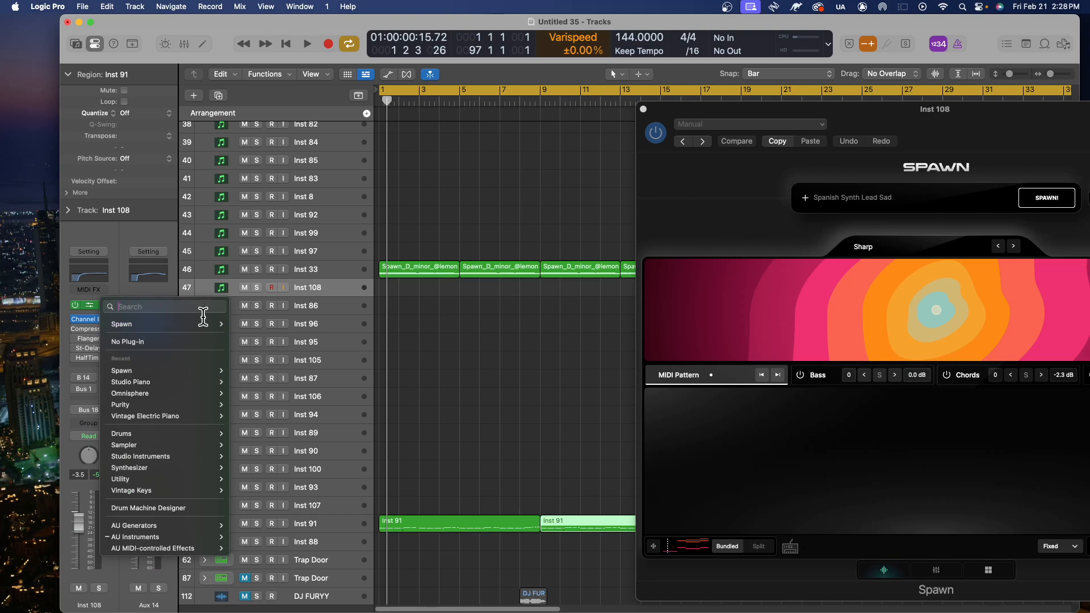
pyautogui.click(183, 342)
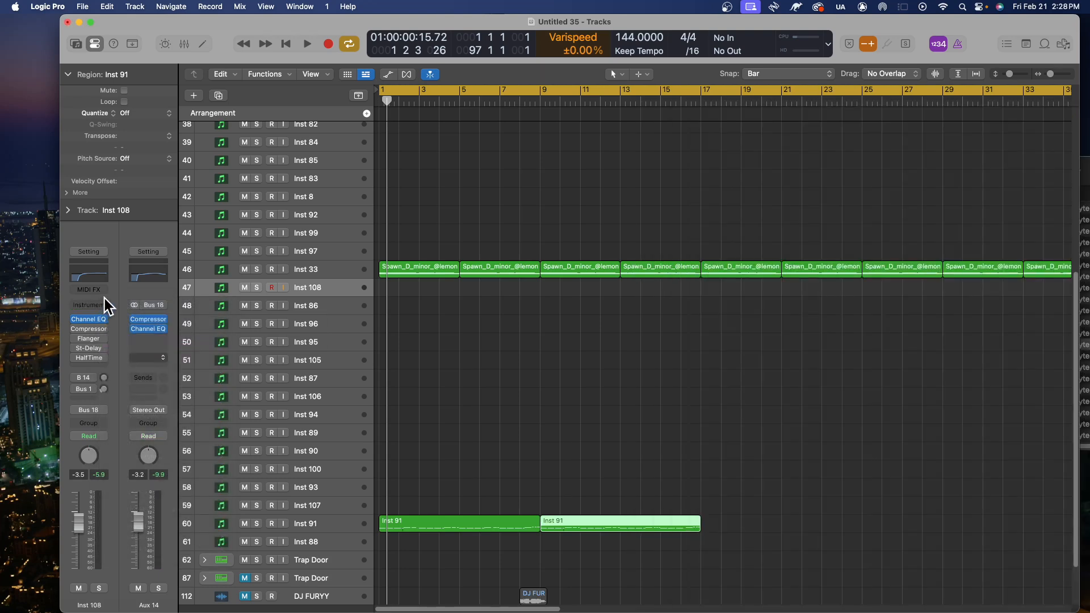
pyautogui.click(105, 305)
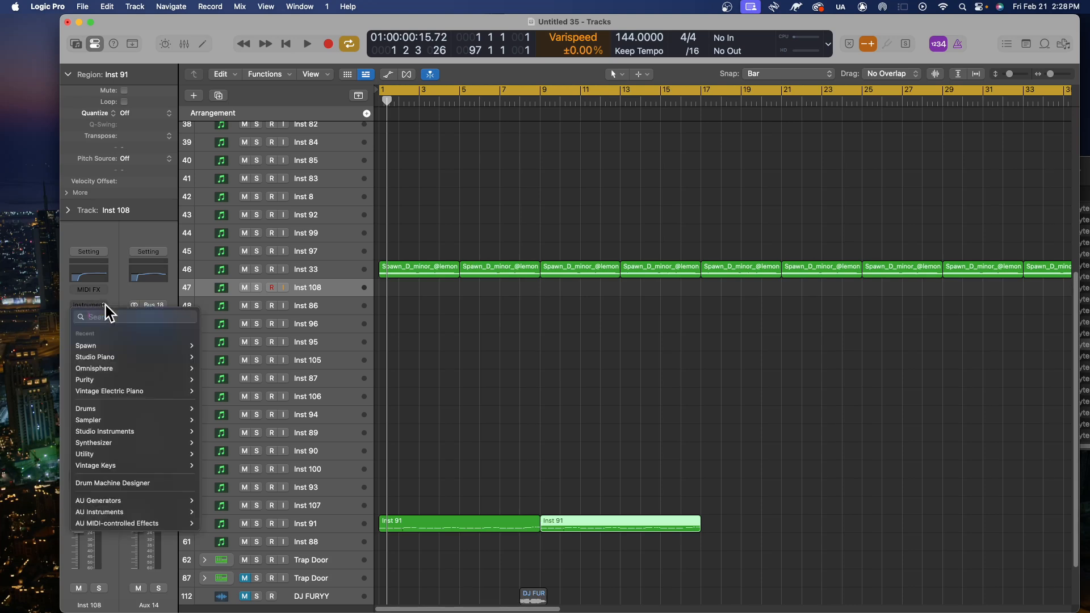
pyautogui.moveTo(196, 346)
pyautogui.click(252, 348)
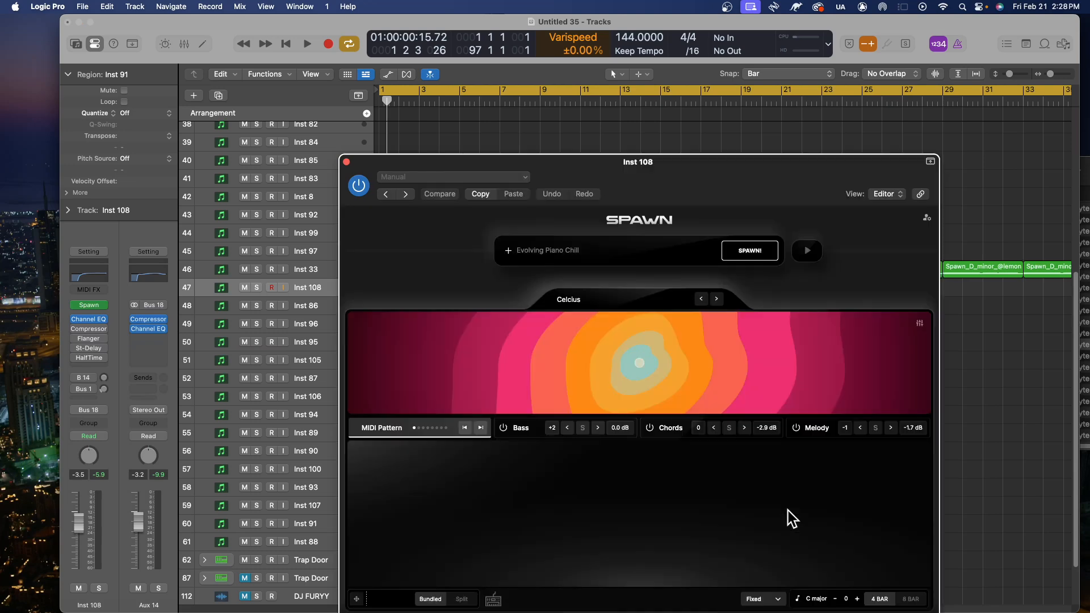
# - Move the Spawn window aside and repeat copies of the trimmed Inst 91 regions further along their track
pyautogui.moveTo(476, 157); pyautogui.dragTo(992, 119)
pyautogui.moveTo(771, 534); pyautogui.dragTo(362, 531)
pyautogui.scroll(-4, 445, 528)
pyautogui.moveTo(463, 536); pyautogui.dragTo(593, 518)
pyautogui.moveTo(690, 538); pyautogui.dragTo(378, 532)
pyautogui.moveTo(773, 527); pyautogui.dragTo(750, 532)
# - Audition Spawn's Celcius sound set from the song start, then step past Chartbreaker to the Chella sound set
pyautogui.press('super+Left')
pyautogui.press('space')
pyautogui.moveTo(964, 122); pyautogui.dragTo(558, 140)
pyautogui.press('space')
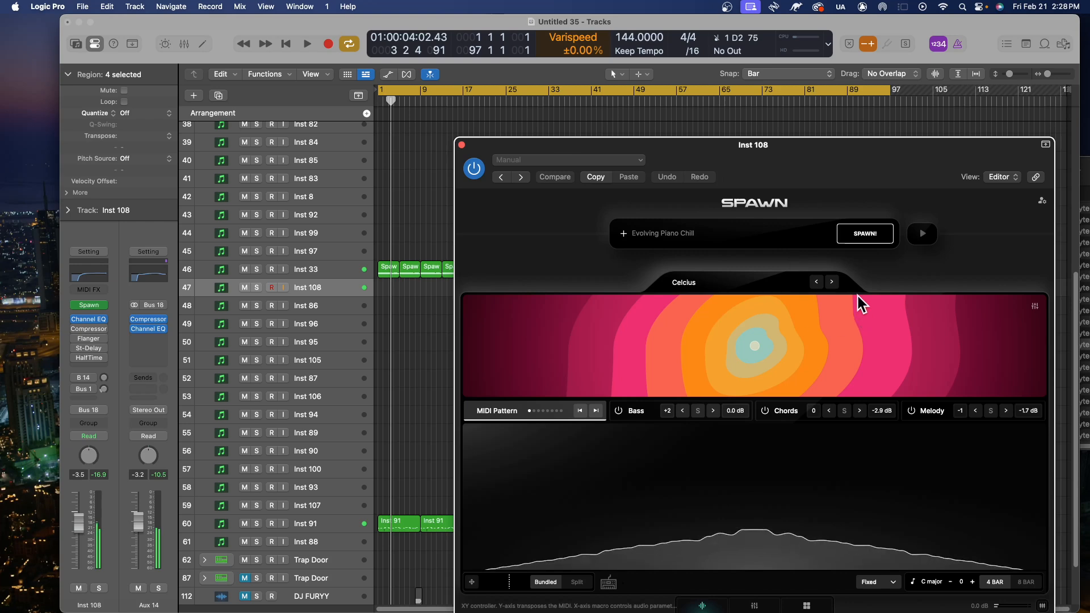
pyautogui.click(831, 281)
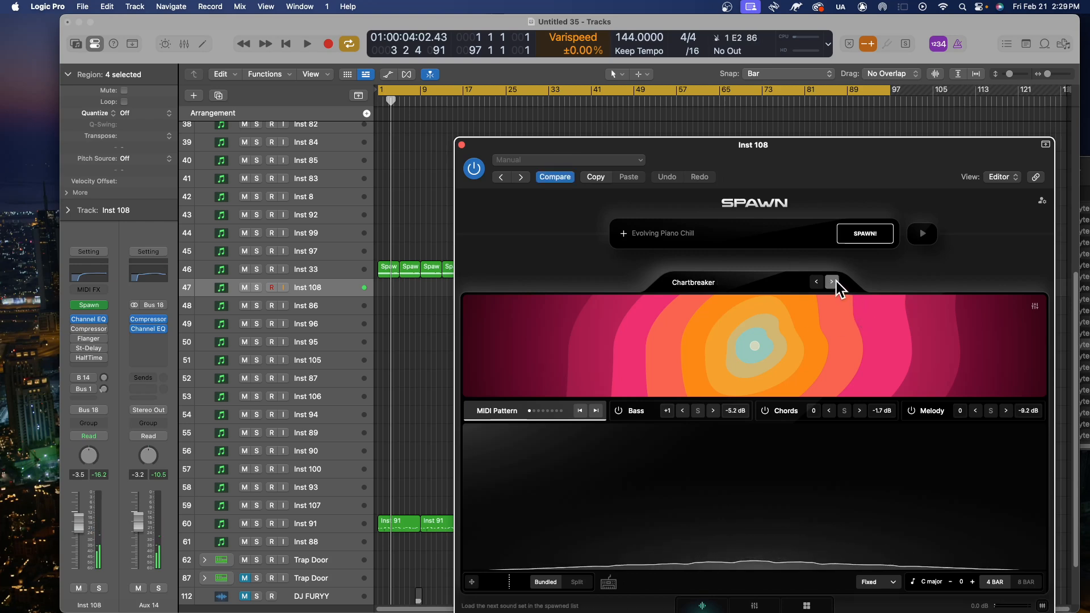
pyautogui.click(832, 281)
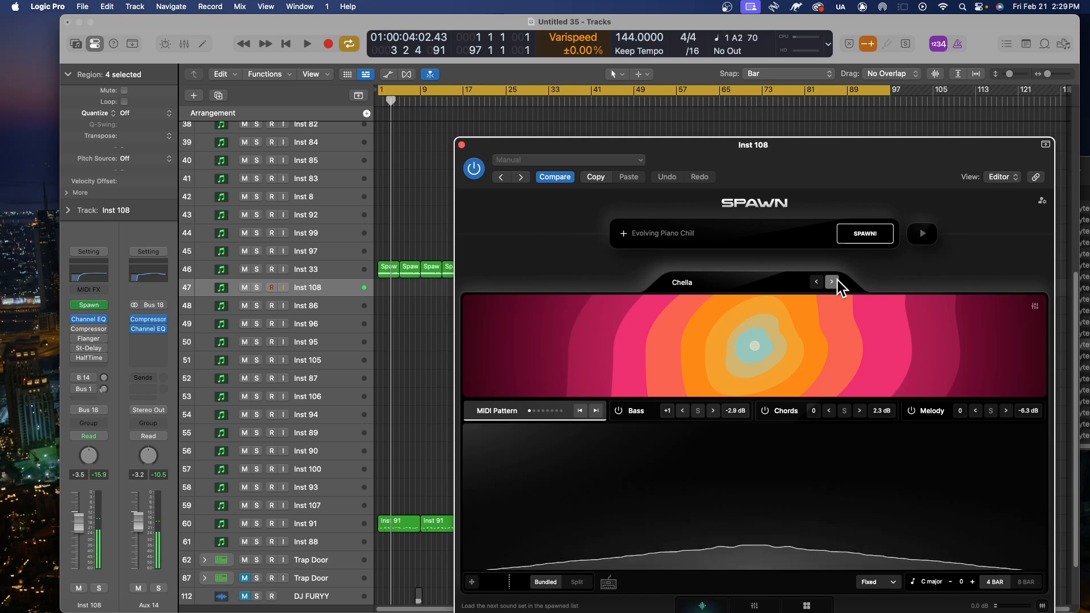
# - Audition the Chella sound over the loop, then record a part on Inst 108 from bar 1 to about bar 9
pyautogui.press('space')
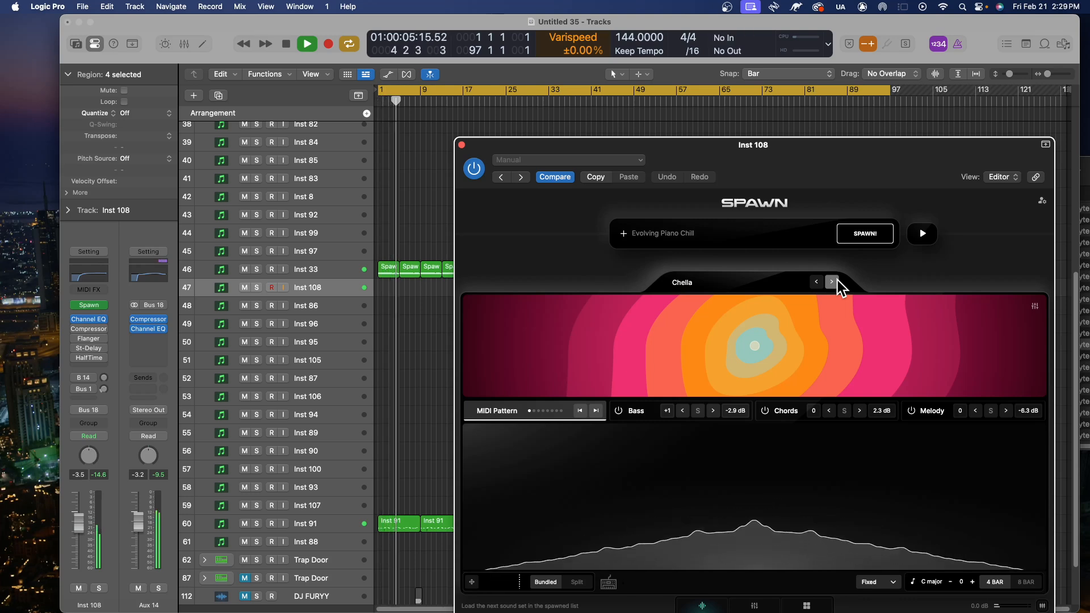
pyautogui.press('space')
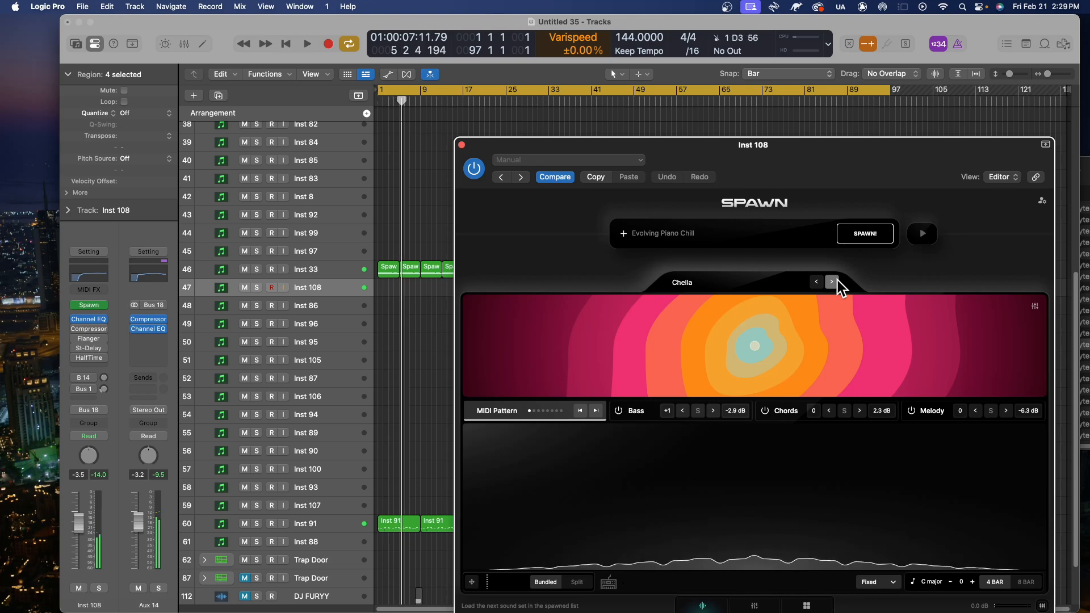
pyautogui.press('space')
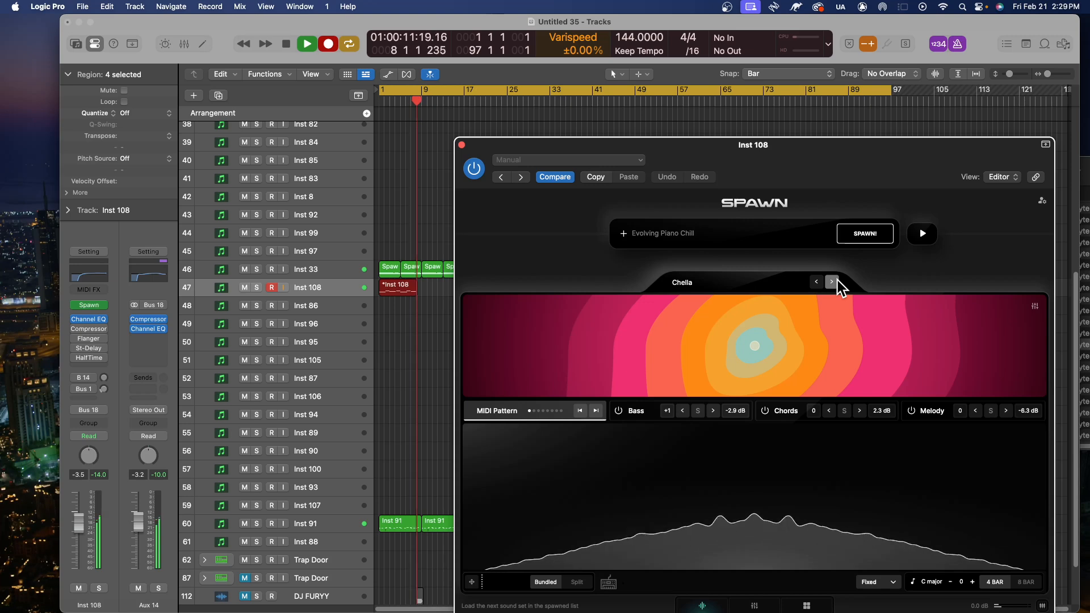
pyautogui.press('space')
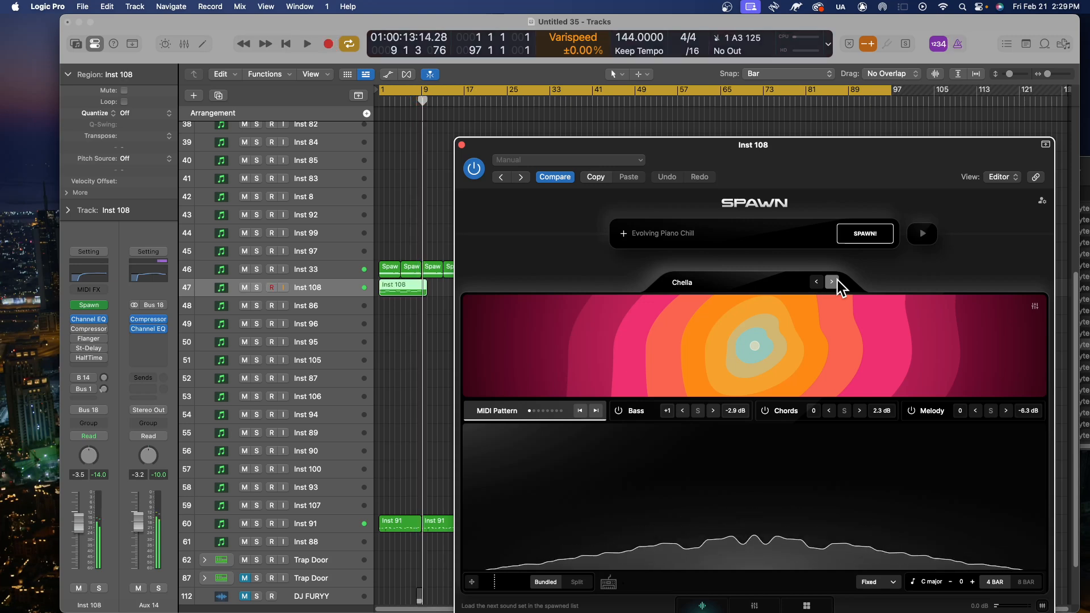
# - Close Spawn, open the recorded Inst 108 region in the Piano Roll and quantize all its notes to 1/16 Note
pyautogui.click(461, 145)
pyautogui.doubleClick(412, 295)
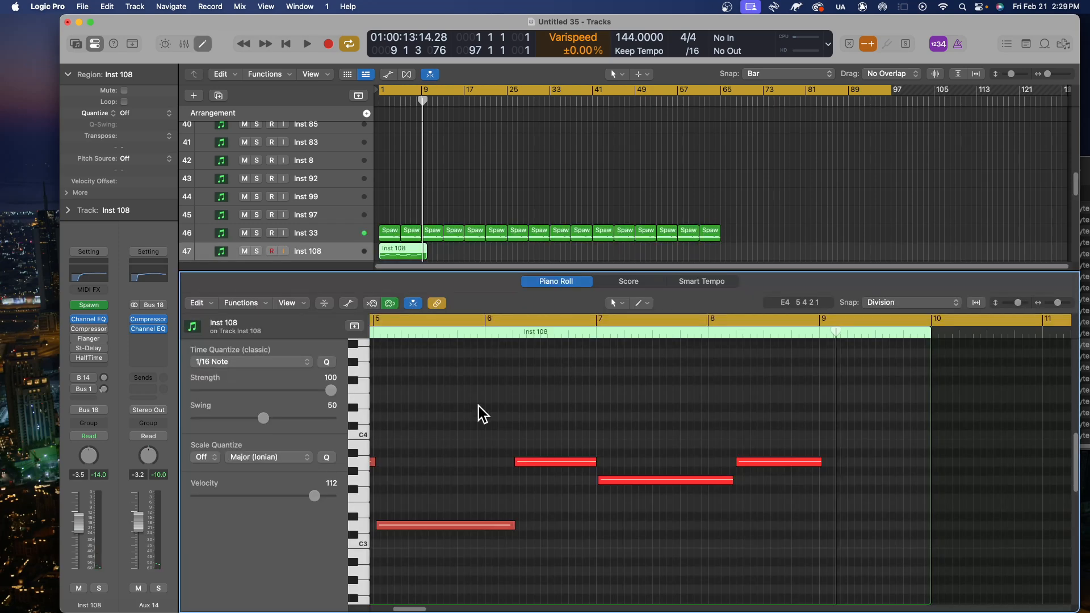
pyautogui.click(550, 463)
pyautogui.press('super+a')
pyautogui.press('q')
pyautogui.click(688, 433)
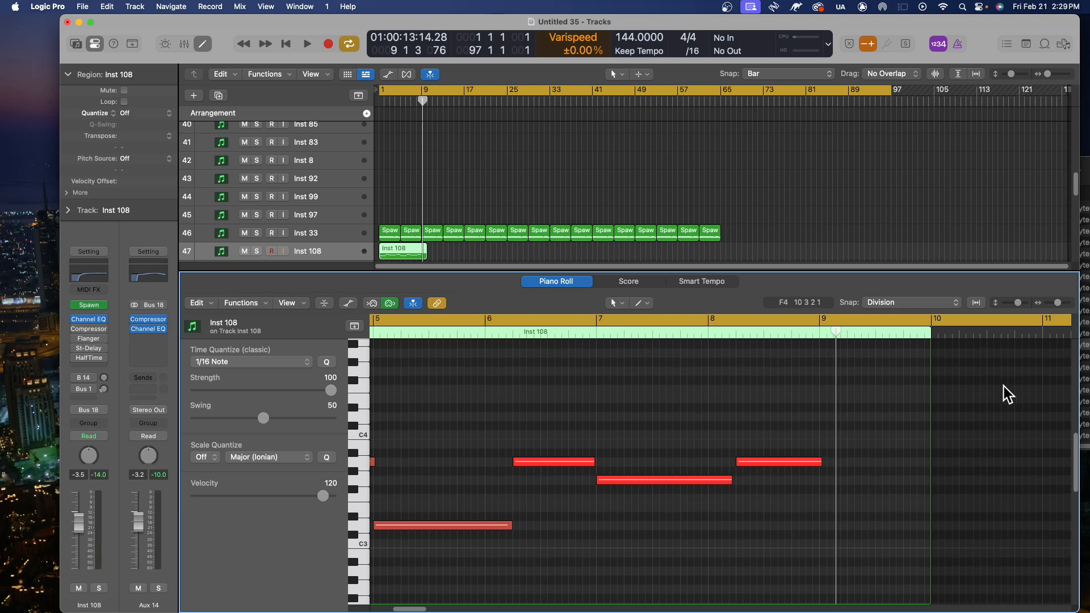
# - Slightly shorten the last note of the Inst 108 region at bar 9 and close the Piano Roll
pyautogui.click(910, 336)
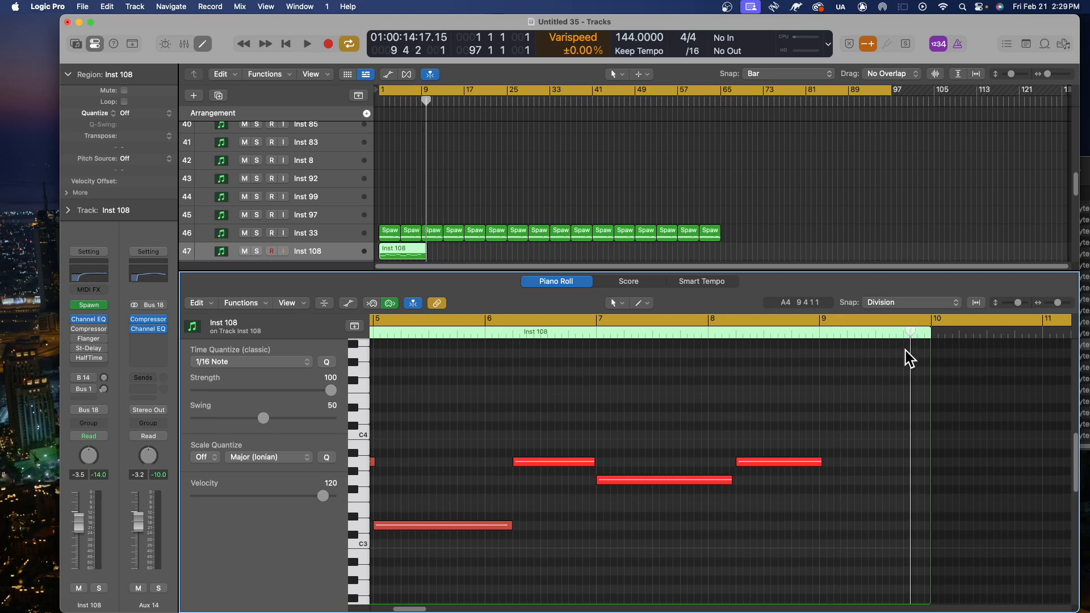
pyautogui.moveTo(823, 469); pyautogui.dragTo(818, 469)
pyautogui.click(776, 544)
pyautogui.moveTo(435, 272); pyautogui.dragTo(440, 482)
# - Return the playhead to the song start and trim the Inst 108 region to end at bar 9
pyautogui.scroll(4, 474, 448)
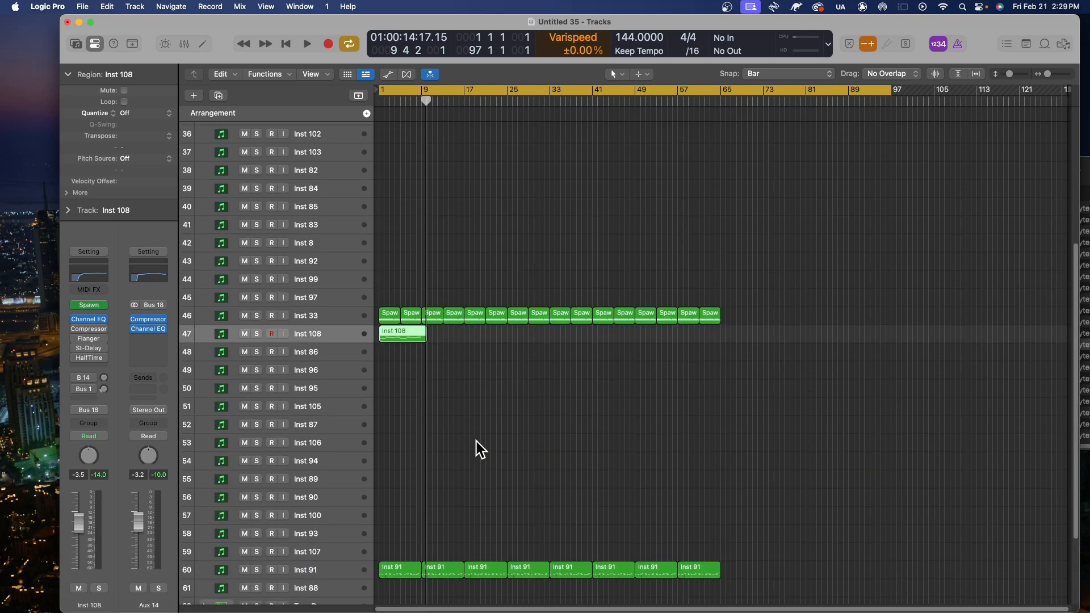
pyautogui.scroll(5, 453, 415)
pyautogui.press('Return')
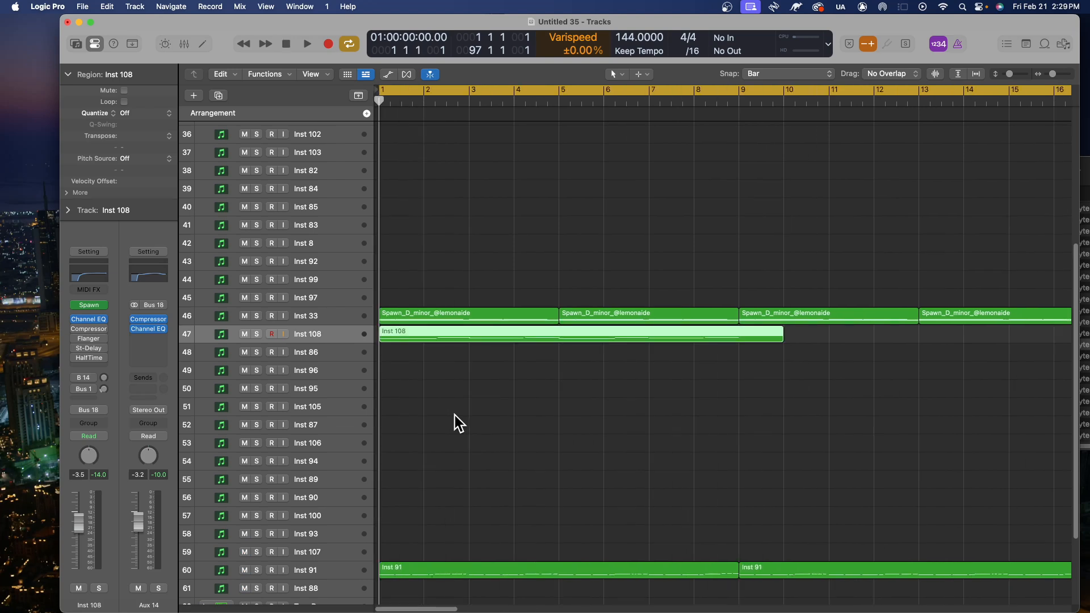
pyautogui.moveTo(777, 339); pyautogui.dragTo(739, 341)
# - Copy the trimmed Inst 108 region repeatedly along its track so the part runs to bar 65
pyautogui.scroll(-5, 546, 394)
pyautogui.moveTo(407, 340); pyautogui.dragTo(478, 351)
pyautogui.keyDown('shift'); pyautogui.click(382, 329); pyautogui.keyUp('shift')
pyautogui.moveTo(381, 329); pyautogui.dragTo(473, 334)
pyautogui.moveTo(582, 362); pyautogui.dragTo(567, 339)
pyautogui.click(559, 383)
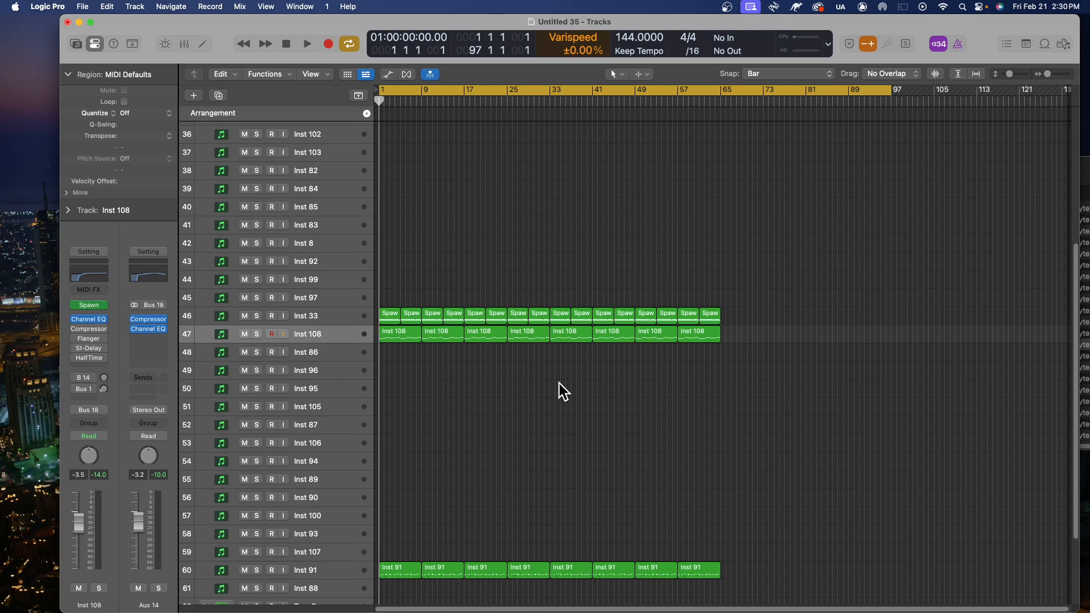
# - Select the Inst 97 track to try its Kontakt sound and play the arrangement from the start
pyautogui.scroll(-4, 511, 340)
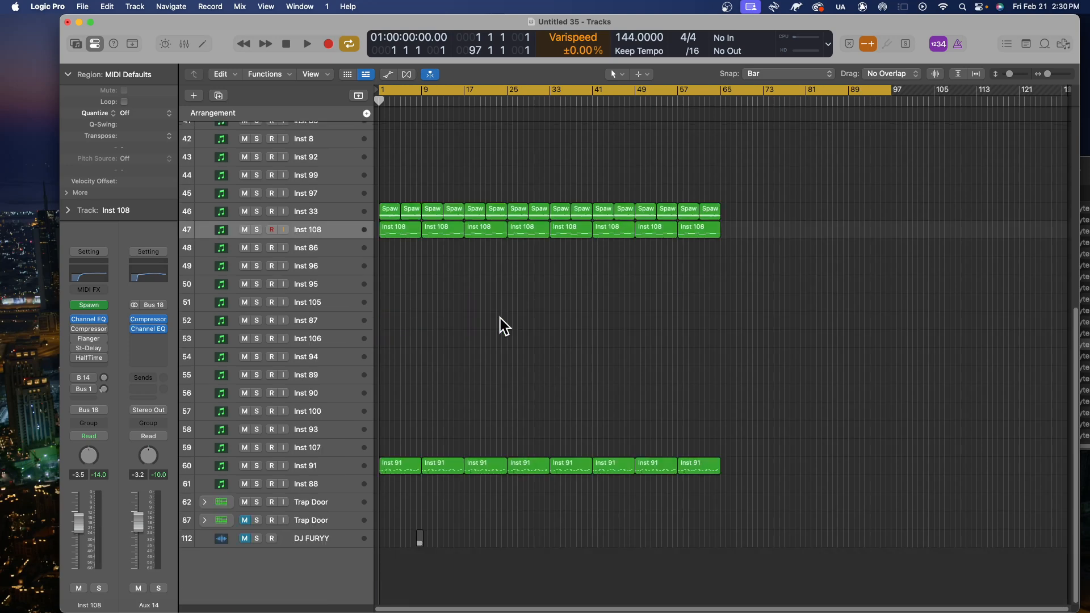
pyautogui.scroll(8, 352, 340)
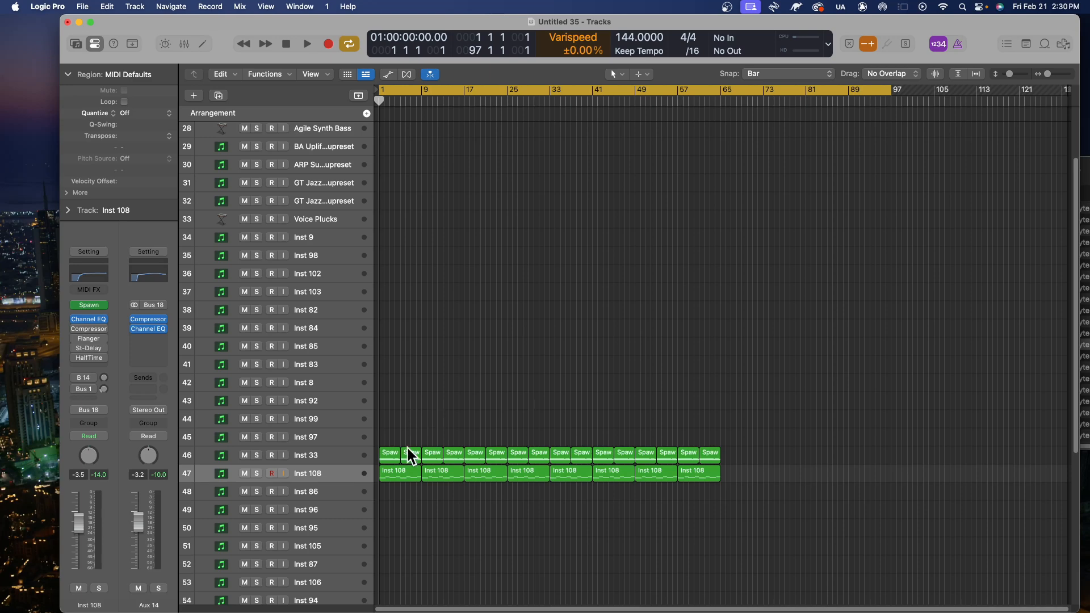
pyautogui.scroll(-1, 352, 442)
pyautogui.click(349, 438)
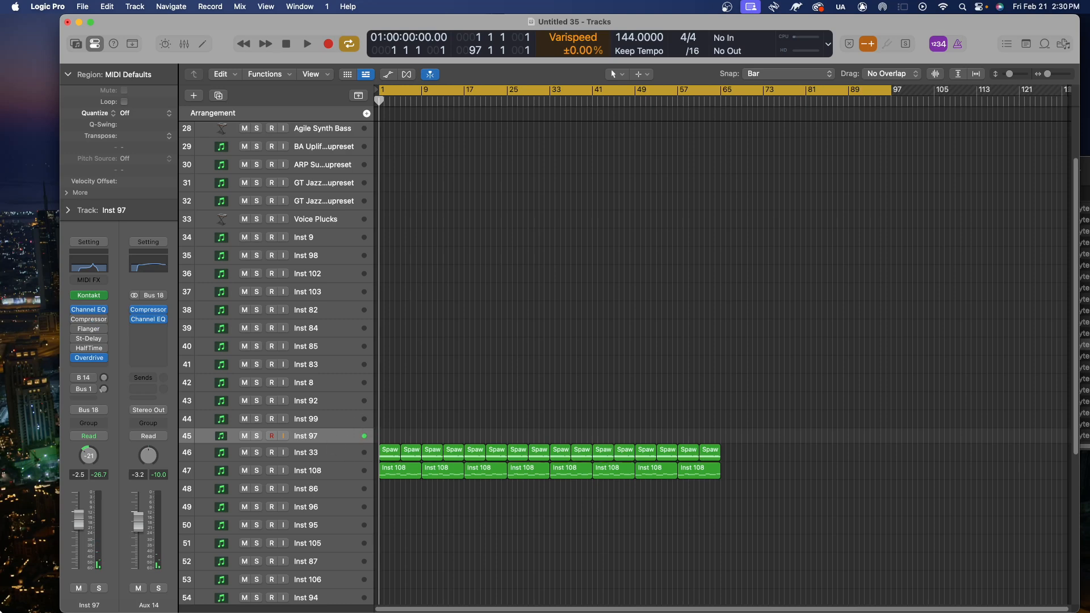
pyautogui.press('space')
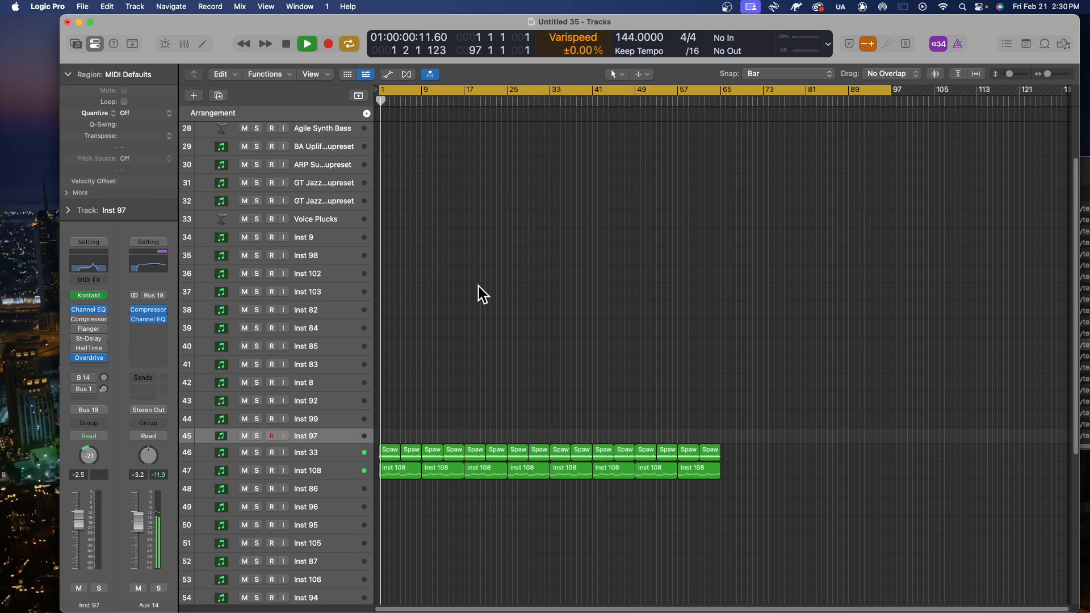
pyautogui.scroll(-3, 477, 317)
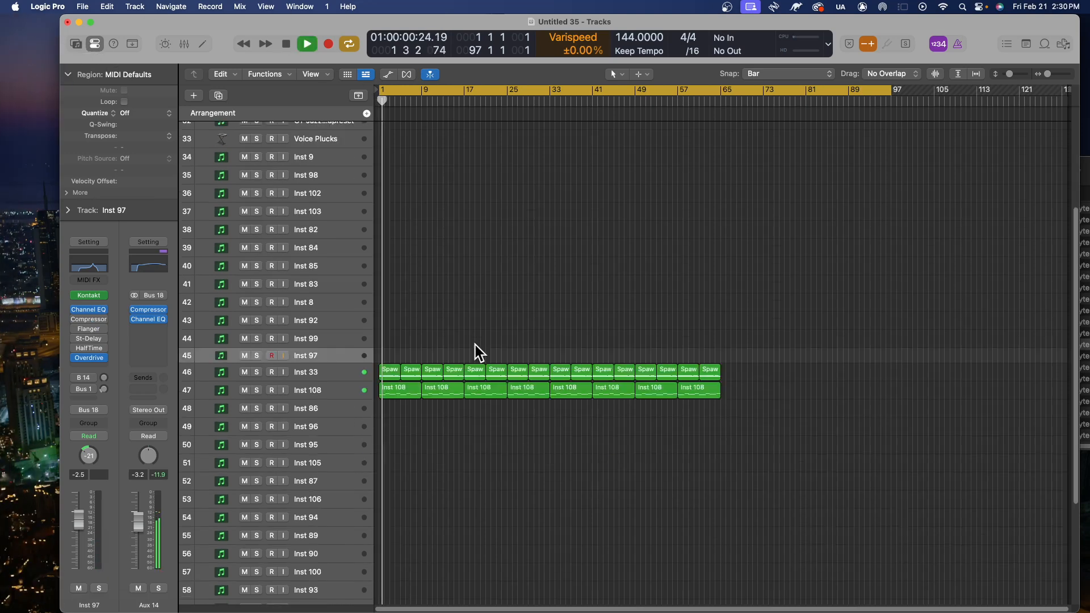
# - Check Inst 108 in solo, set its track volume to -5.6 dB during playback, and stop playback
pyautogui.click(256, 389)
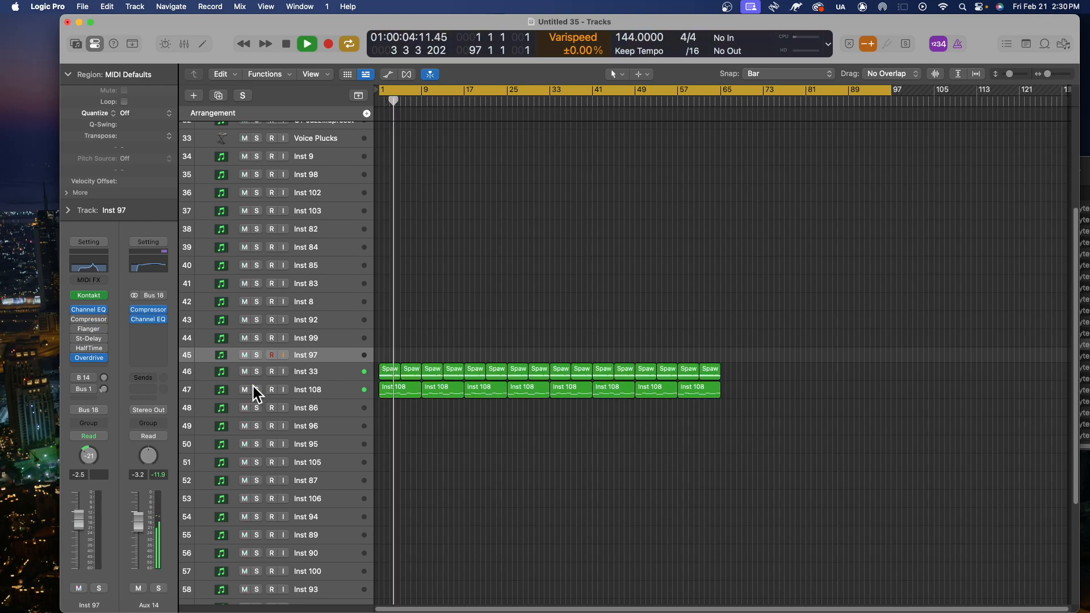
pyautogui.click(323, 386)
pyautogui.moveTo(79, 524); pyautogui.dragTo(80, 541)
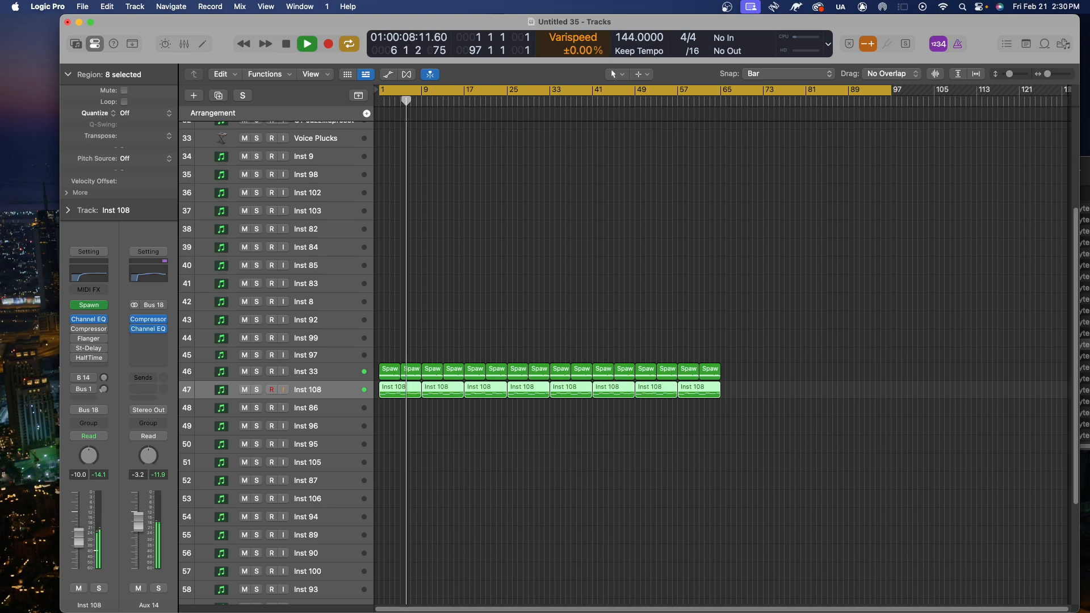
pyautogui.moveTo(79, 536); pyautogui.dragTo(78, 529)
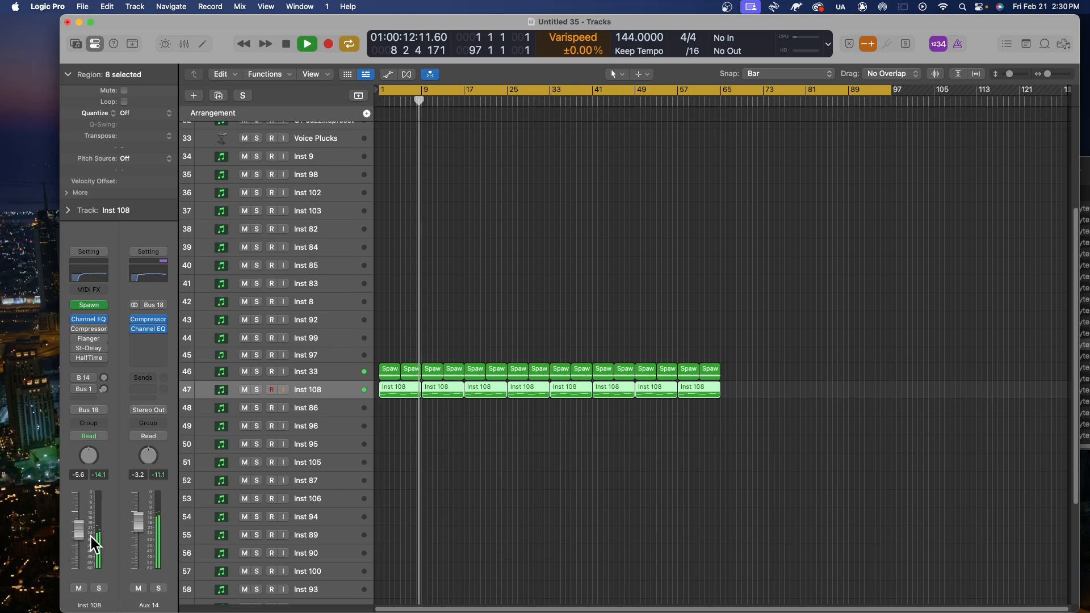
pyautogui.press('space')
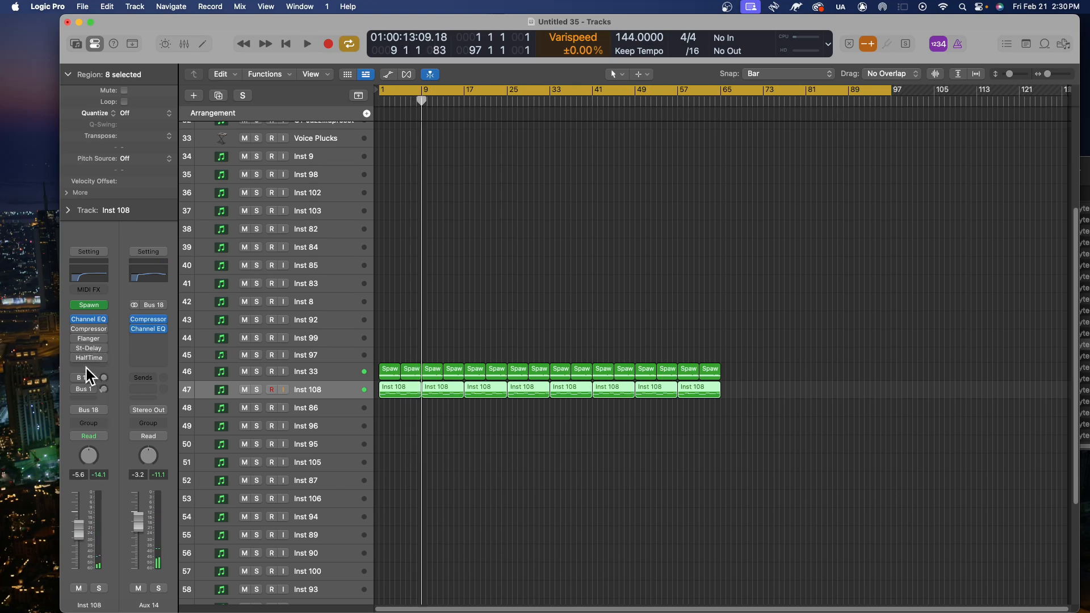
# - Insert Plugin Alliance's SPL BiG in stereo in the free effect slot after HalfTime on Inst 108
pyautogui.click(89, 363)
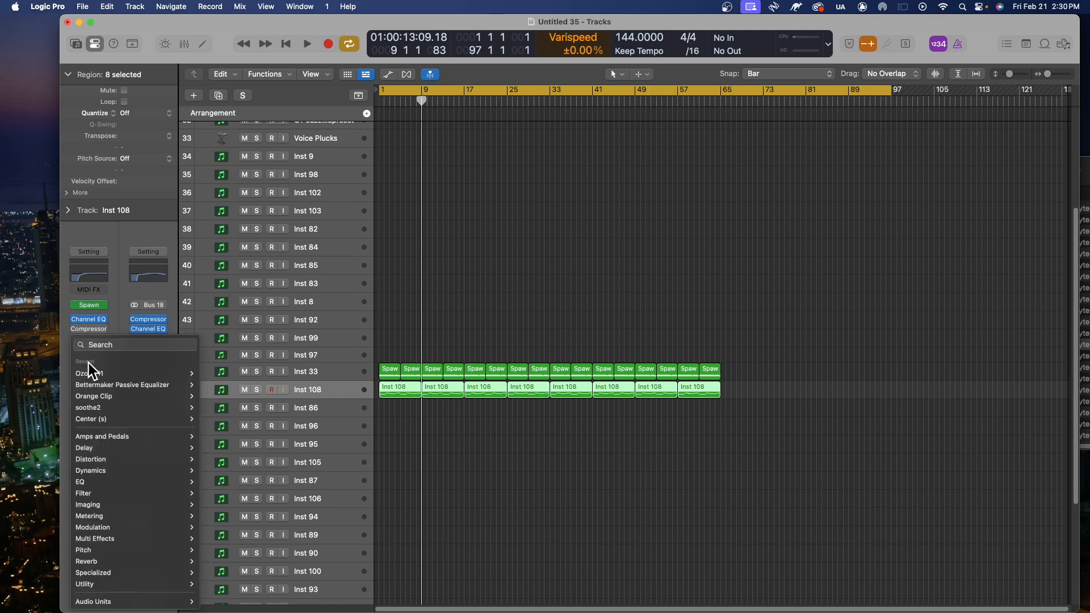
pyautogui.moveTo(138, 481)
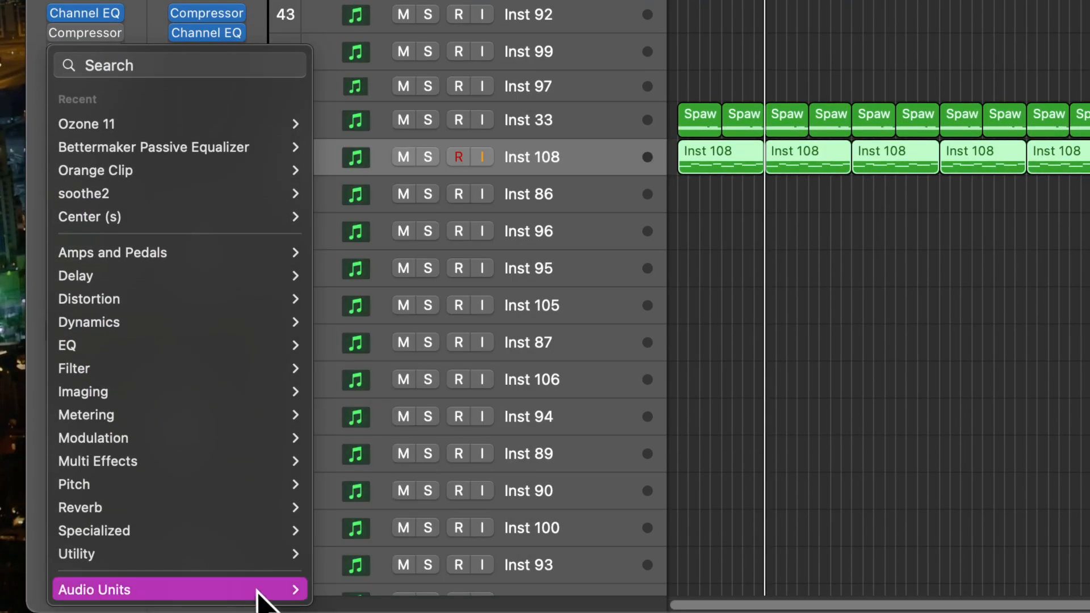
pyautogui.moveTo(267, 591)
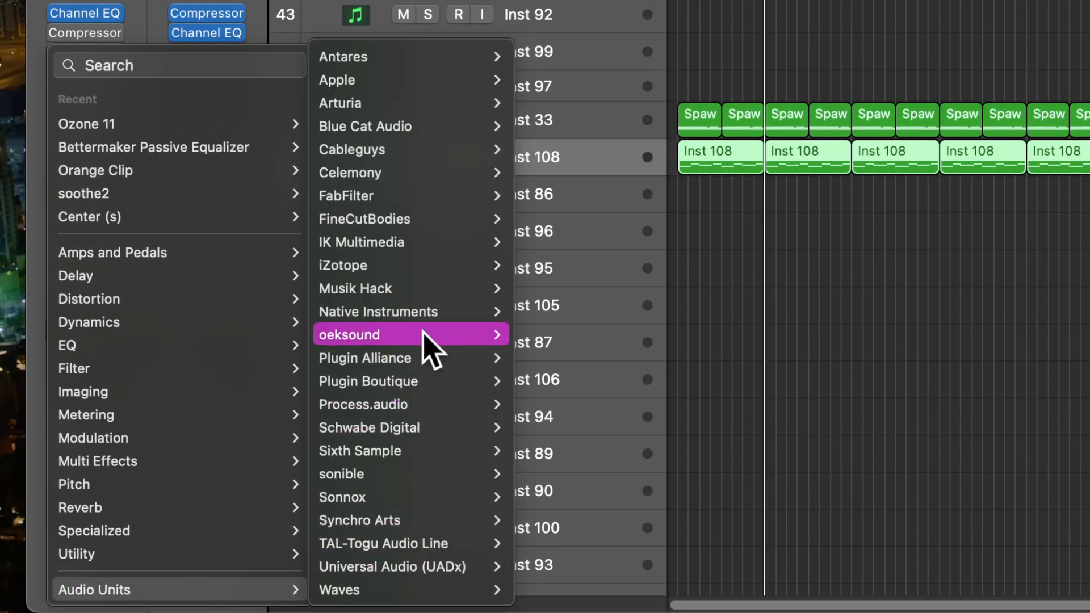
pyautogui.moveTo(445, 363)
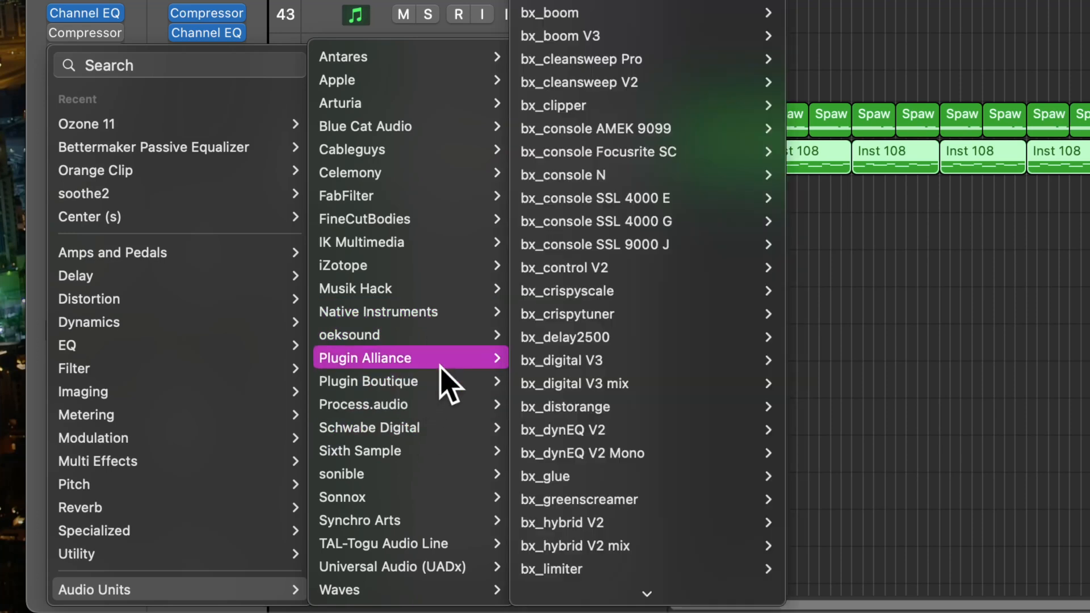
pyautogui.scroll(-10, 629, 409)
pyautogui.scroll(-20, 630, 420)
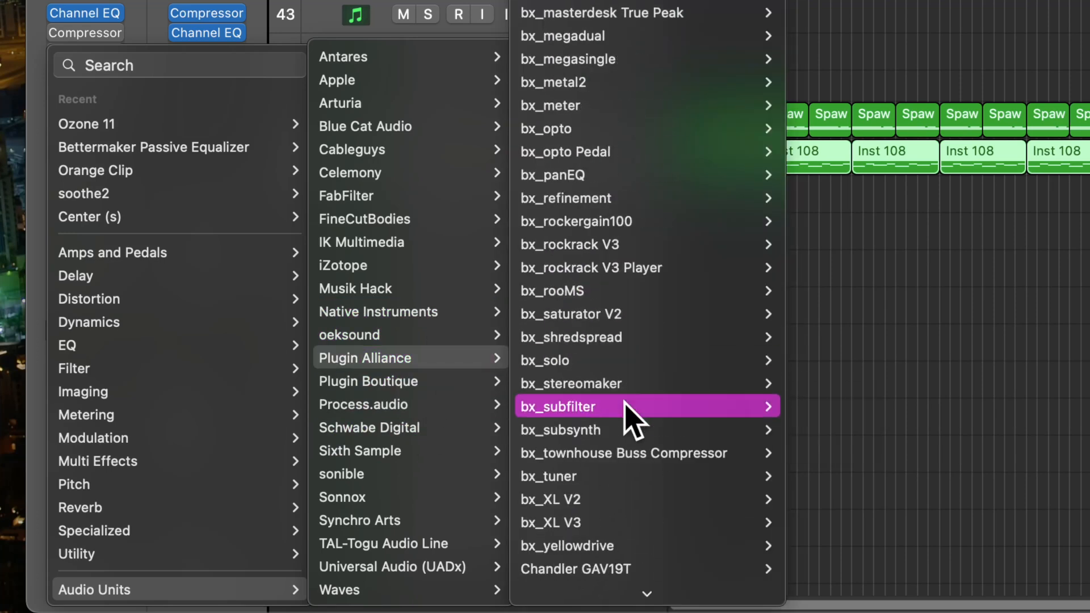
pyautogui.scroll(-20, 624, 401)
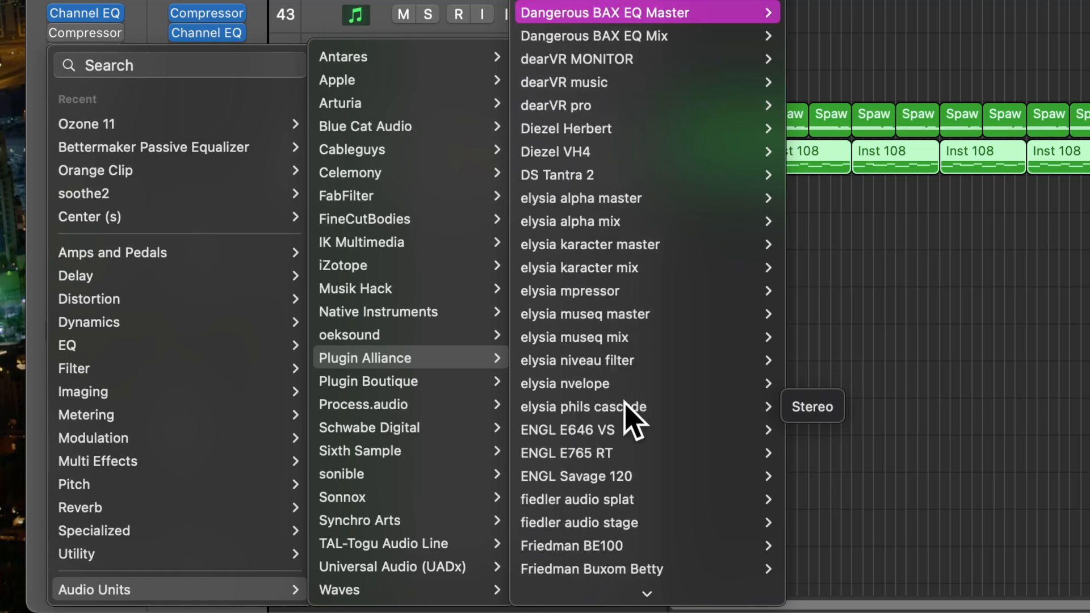
pyautogui.scroll(-20, 630, 420)
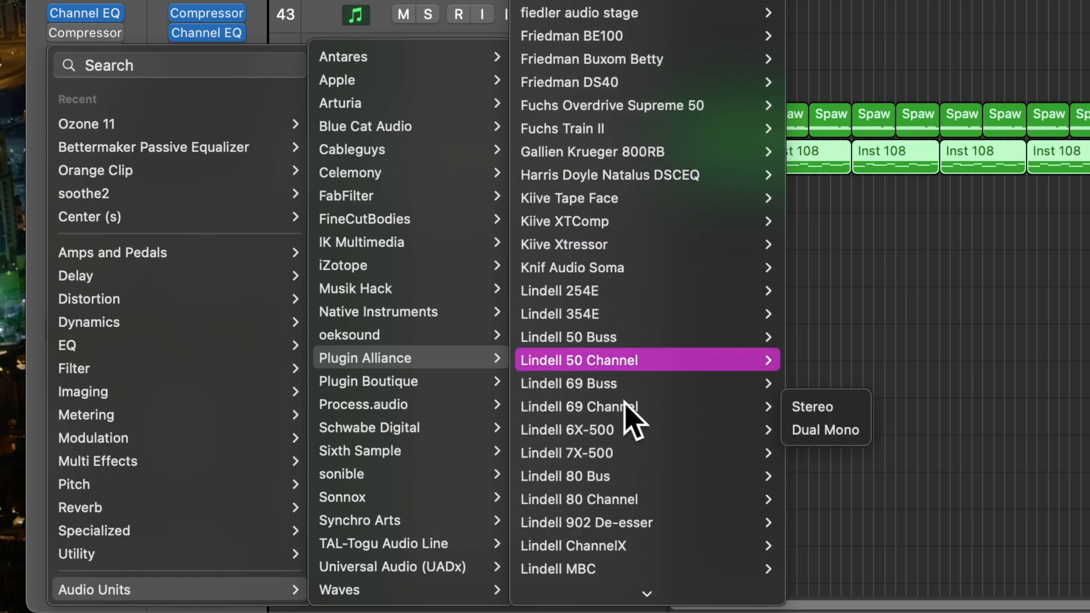
pyautogui.scroll(8, 628, 417)
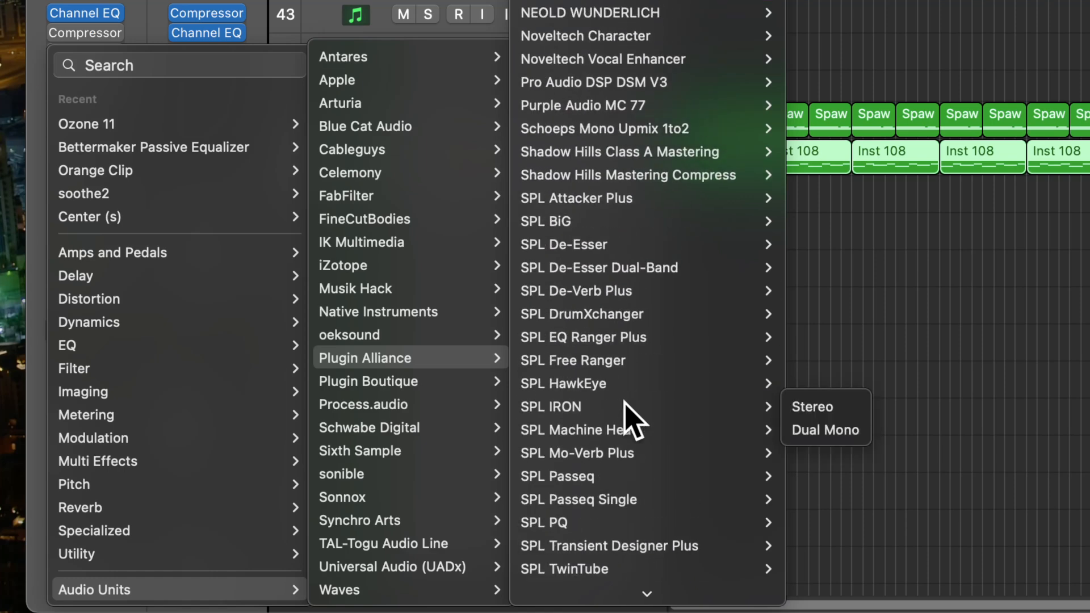
pyautogui.moveTo(650, 369)
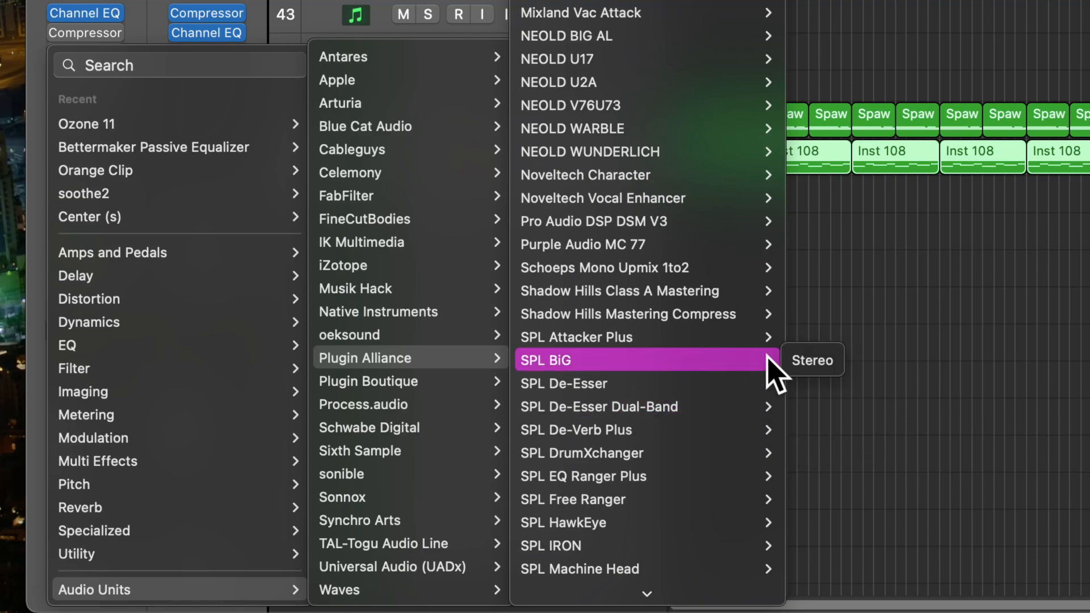
pyautogui.click(795, 363)
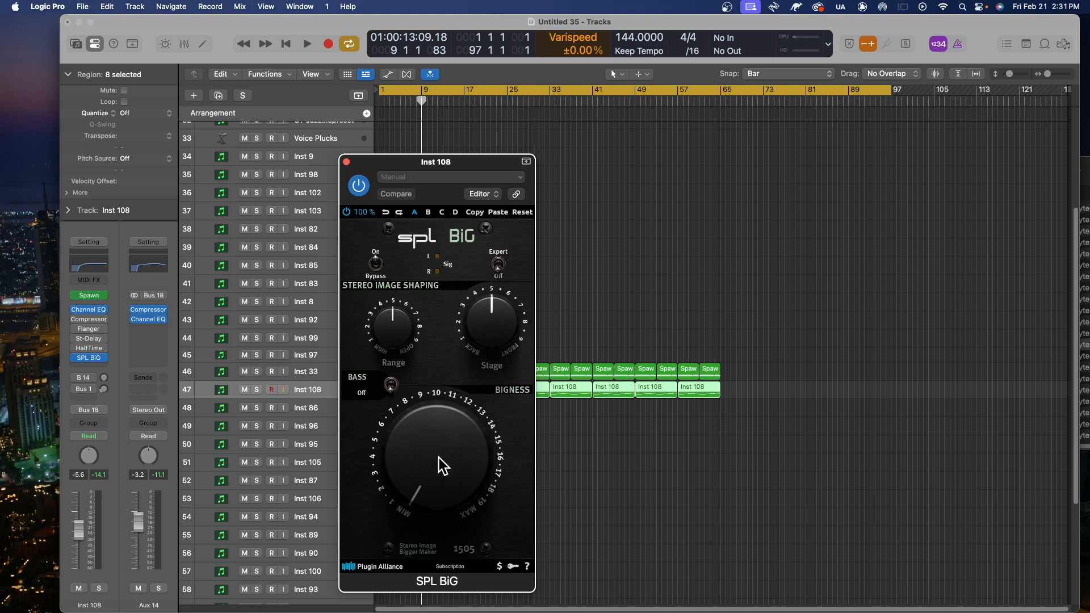
# - During playback, raise SPL BiG's Bigness to about 6, show its Expert controls and lower Output to about -2.6 dB
pyautogui.press('space')
pyautogui.moveTo(443, 471)
pyautogui.mouseDown()
pyautogui.moveTo(438, 420)
pyautogui.moveTo(430, 454)
pyautogui.mouseUp()
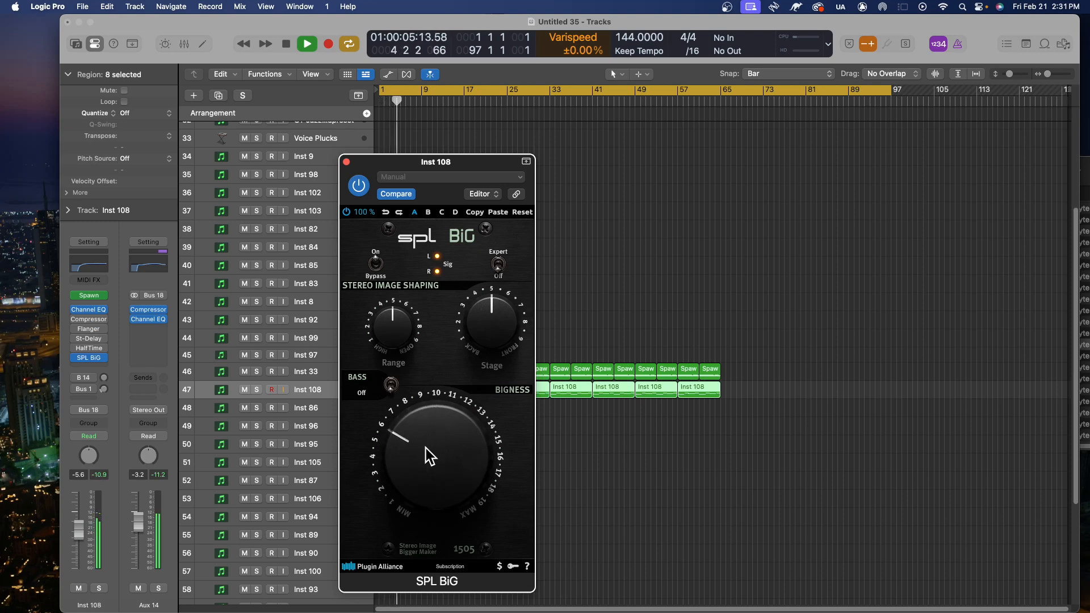
pyautogui.click(497, 266)
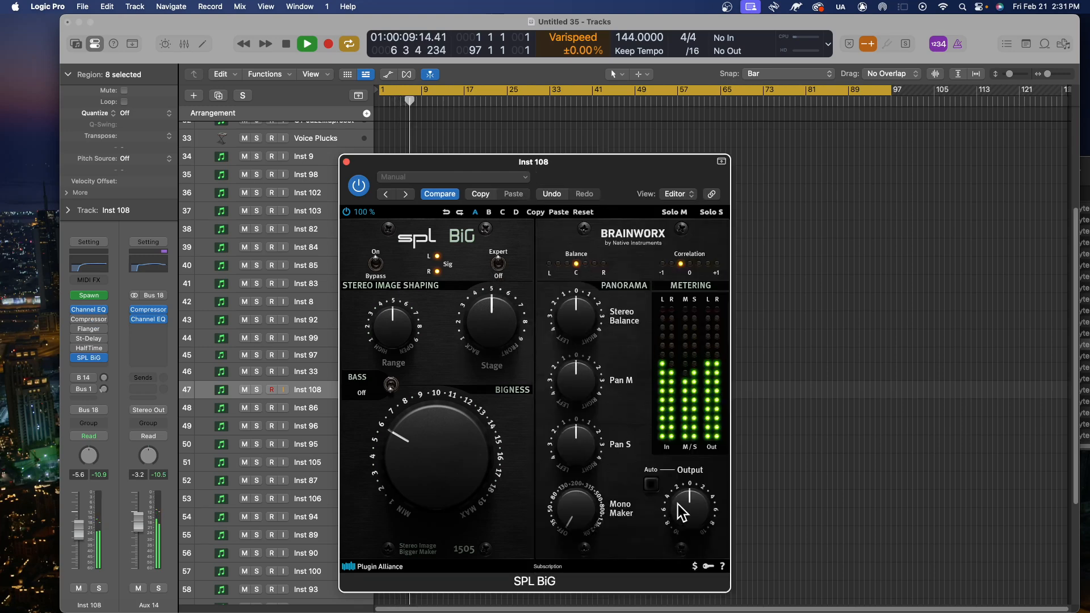
pyautogui.moveTo(706, 517); pyautogui.dragTo(701, 527)
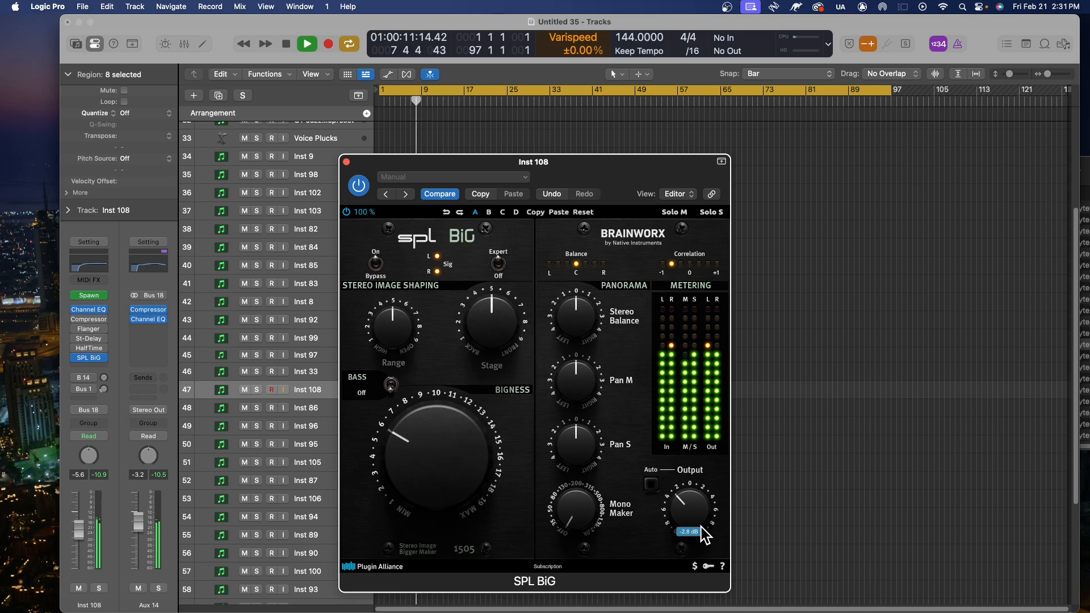
# - Restart playback, turn SPL BiG's Stage to about 7.5 and Bigness to about 7, and close the plug-in
pyautogui.press('space')
pyautogui.press('space')
pyautogui.moveTo(490, 330)
pyautogui.mouseDown()
pyautogui.moveTo(513, 314)
pyautogui.moveTo(510, 327)
pyautogui.mouseUp()
pyautogui.moveTo(455, 432); pyautogui.dragTo(448, 421)
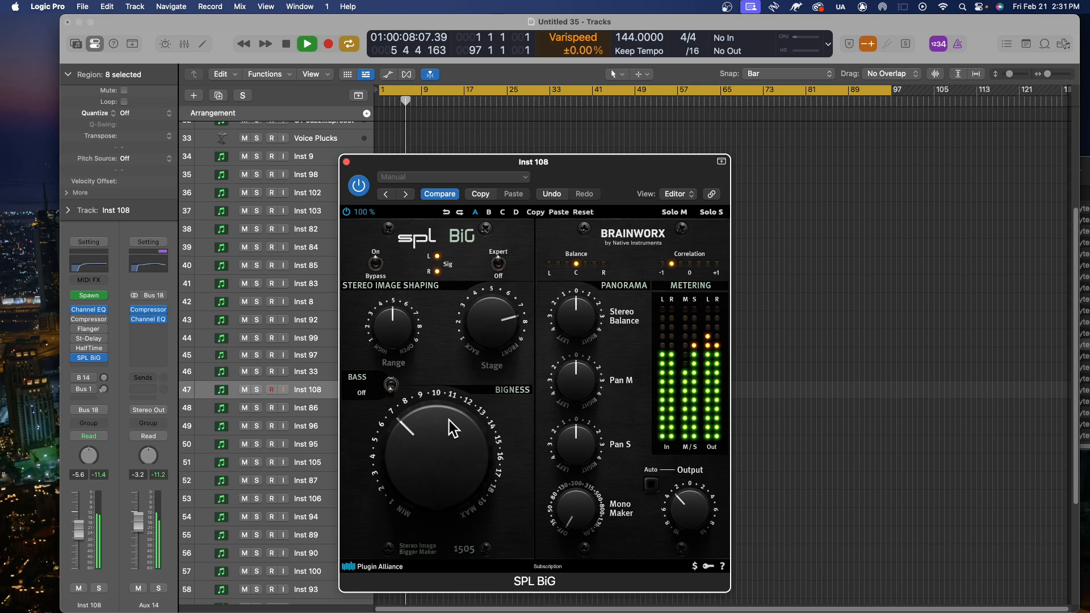
pyautogui.click(346, 162)
pyautogui.scroll(-5, 567, 409)
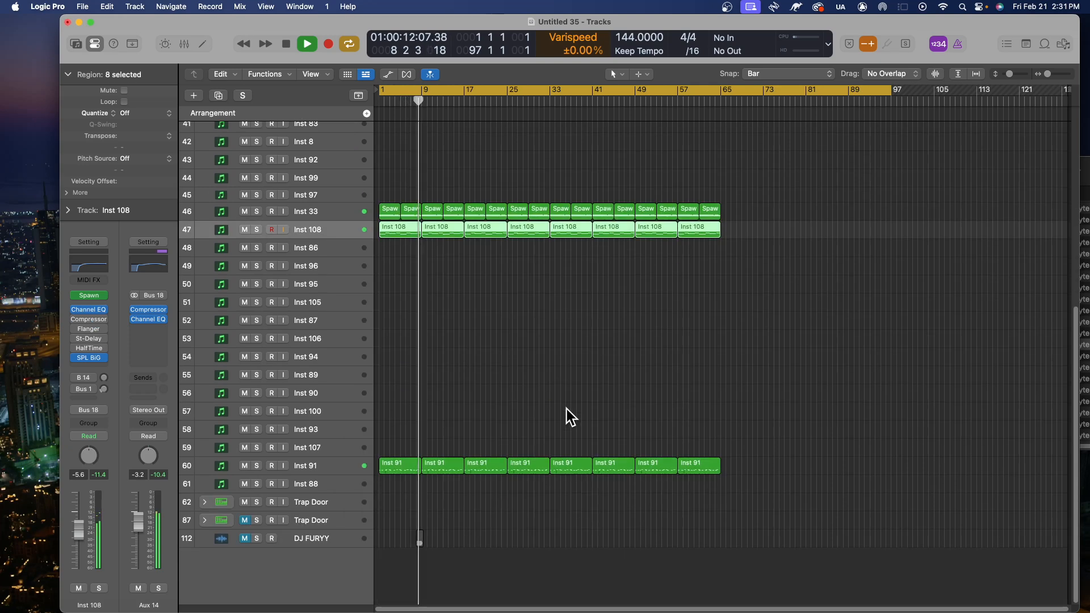
pyautogui.scroll(3, 567, 410)
pyautogui.scroll(5, 487, 437)
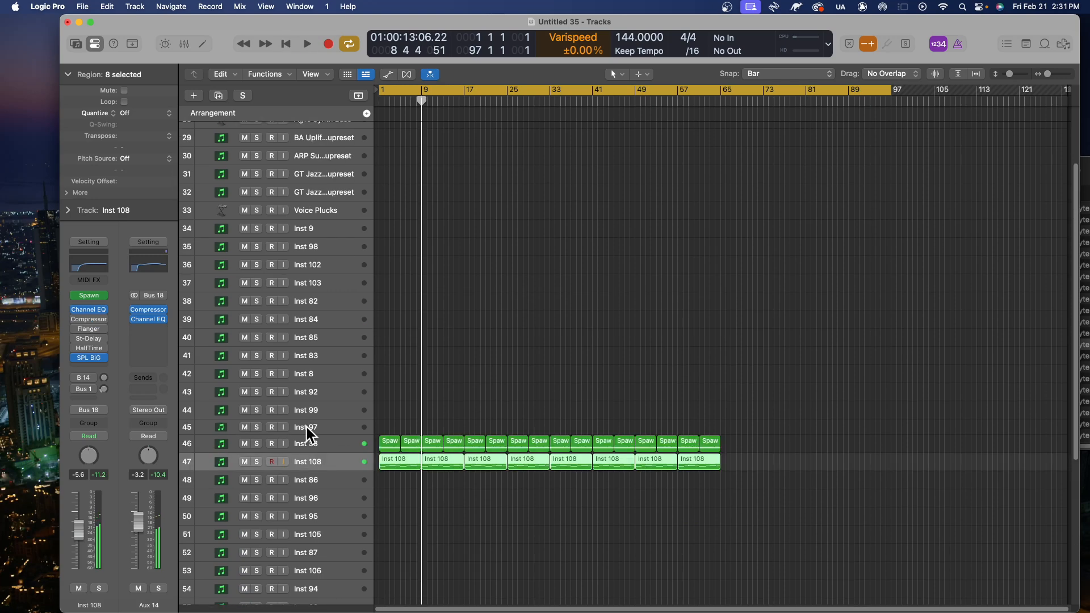
# - Return the playhead to the start, bypass the Channel EQ on Inst 97, check its Overdrive settings and close both plug-ins
pyautogui.press('Return')
pyautogui.click(338, 423)
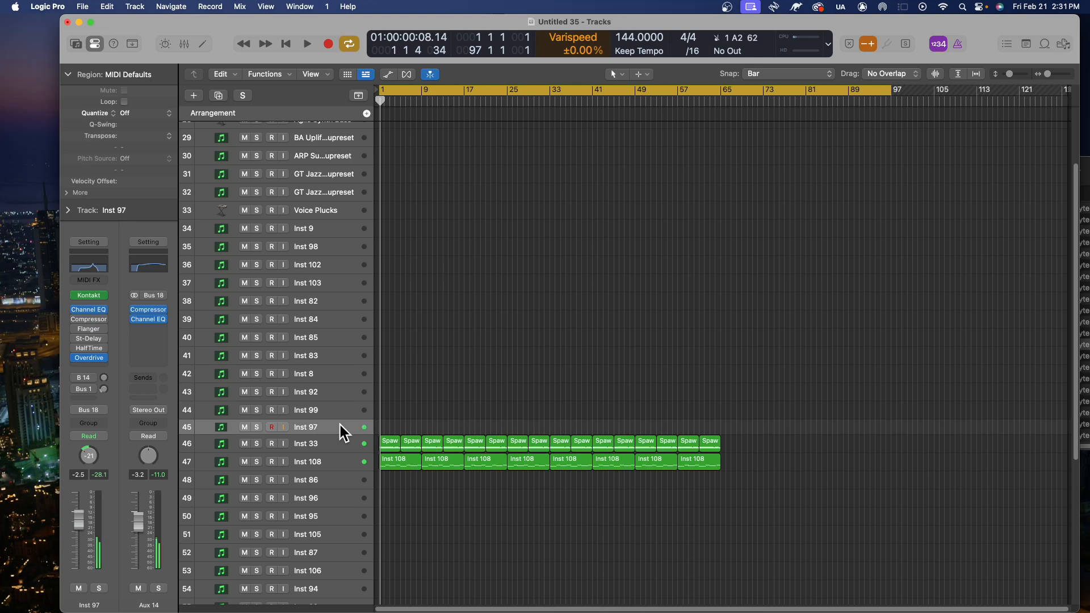
pyautogui.scroll(1, 334, 427)
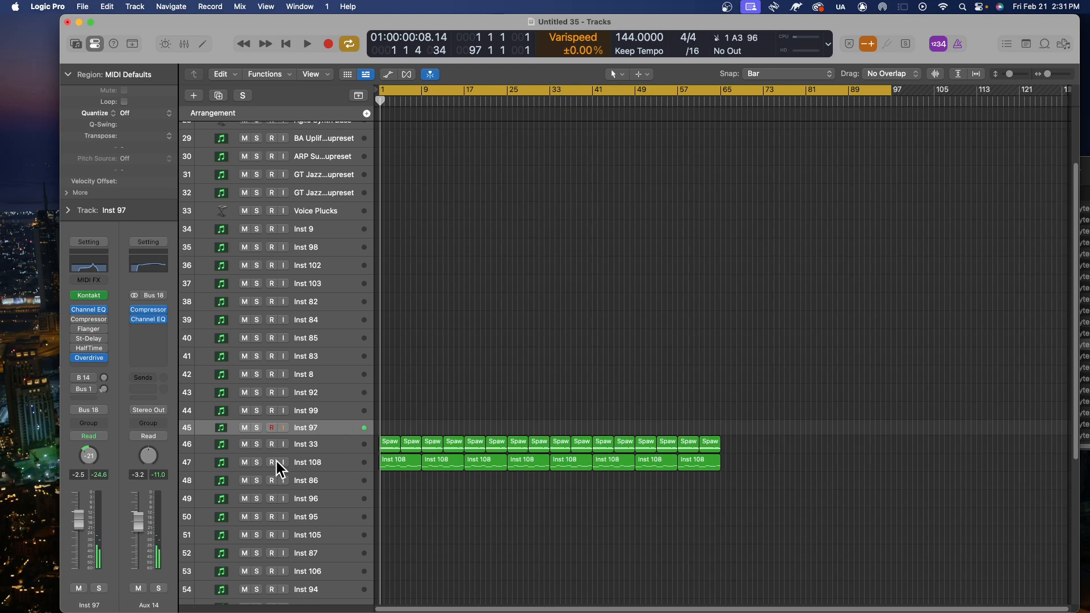
pyautogui.click(80, 313)
pyautogui.click(77, 310)
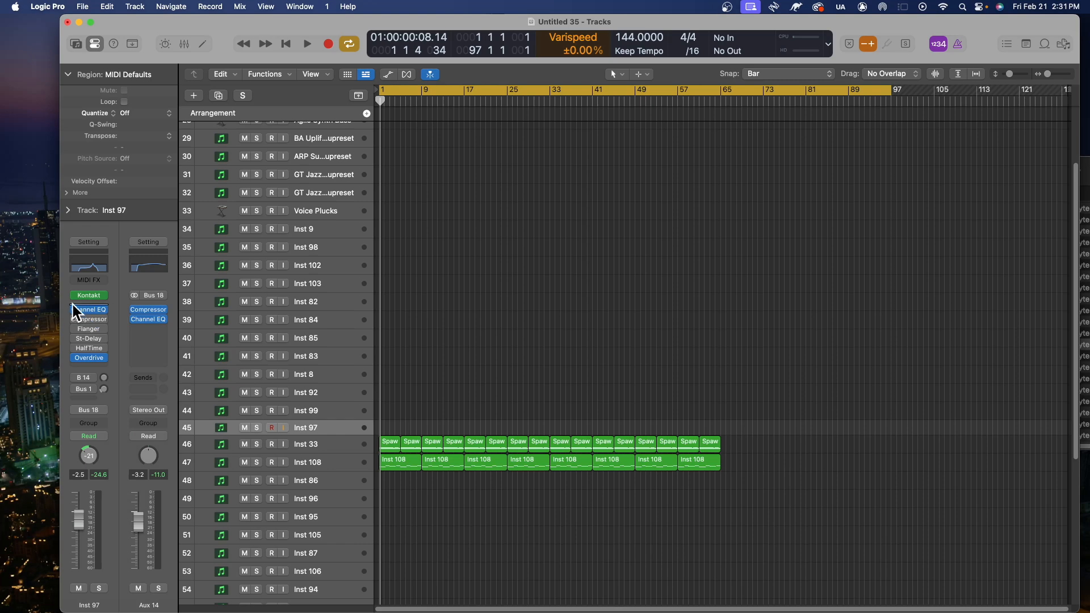
pyautogui.click(74, 305)
pyautogui.click(75, 305)
pyautogui.click(81, 308)
pyautogui.click(75, 309)
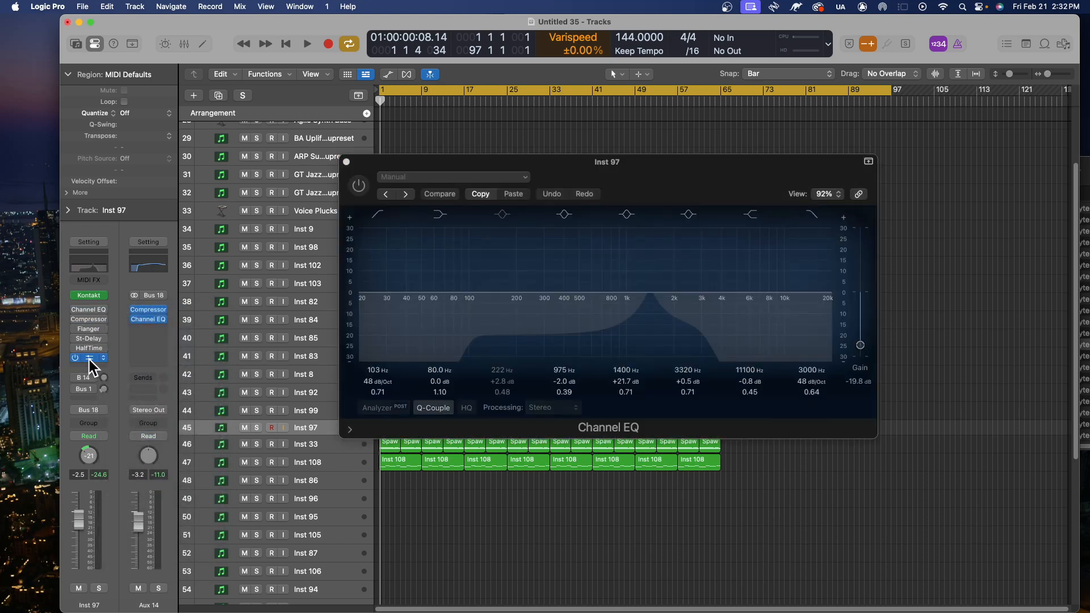
pyautogui.click(89, 358)
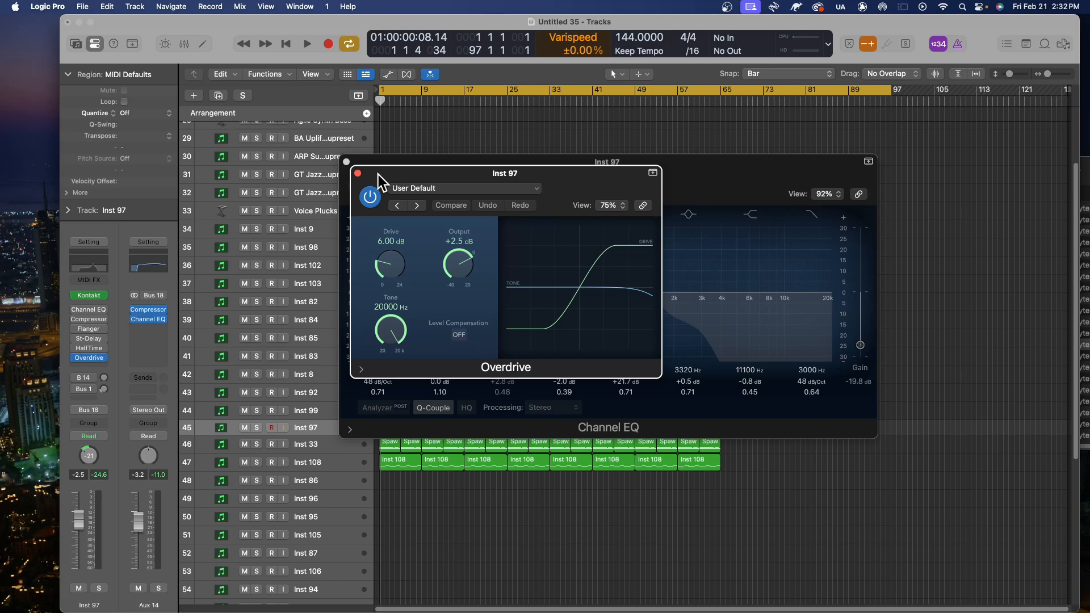
pyautogui.click(357, 173)
pyautogui.click(346, 162)
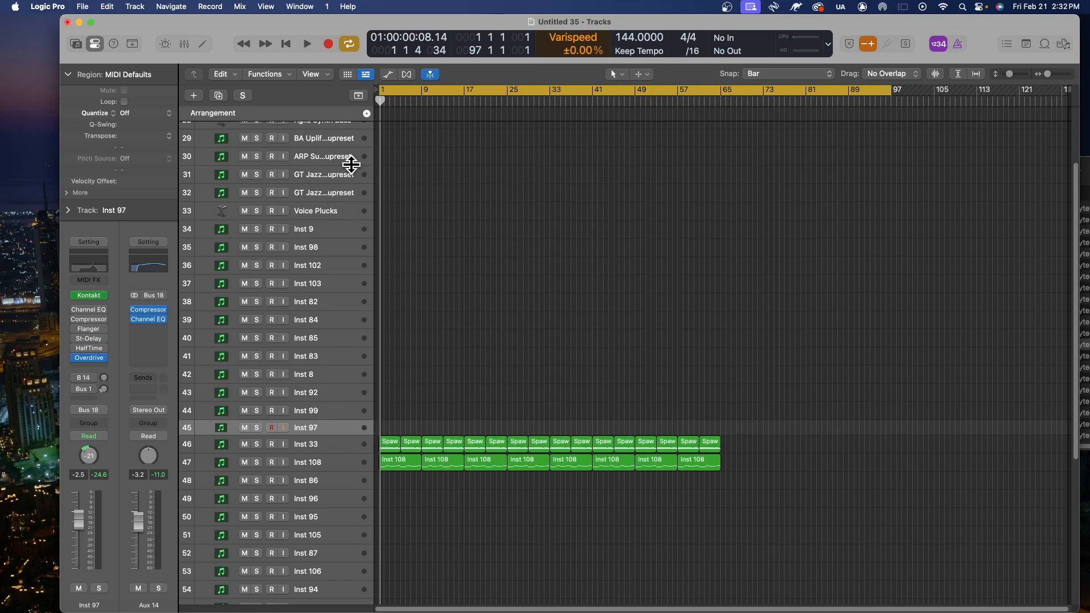
# - Audition the drum tracks from Inst 94 down, copy Inst 91's eight regions onto Inst 88 and start playback
pyautogui.scroll(-5, 448, 390)
pyautogui.click(340, 358)
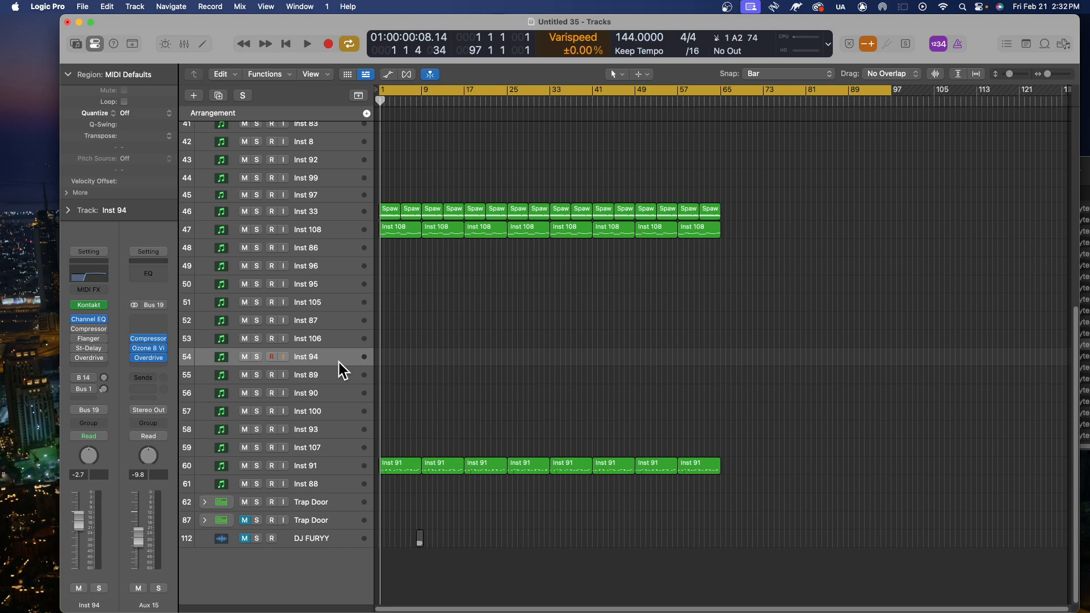
pyautogui.press('Down')
pyautogui.press('Down')
pyautogui.press('Down')
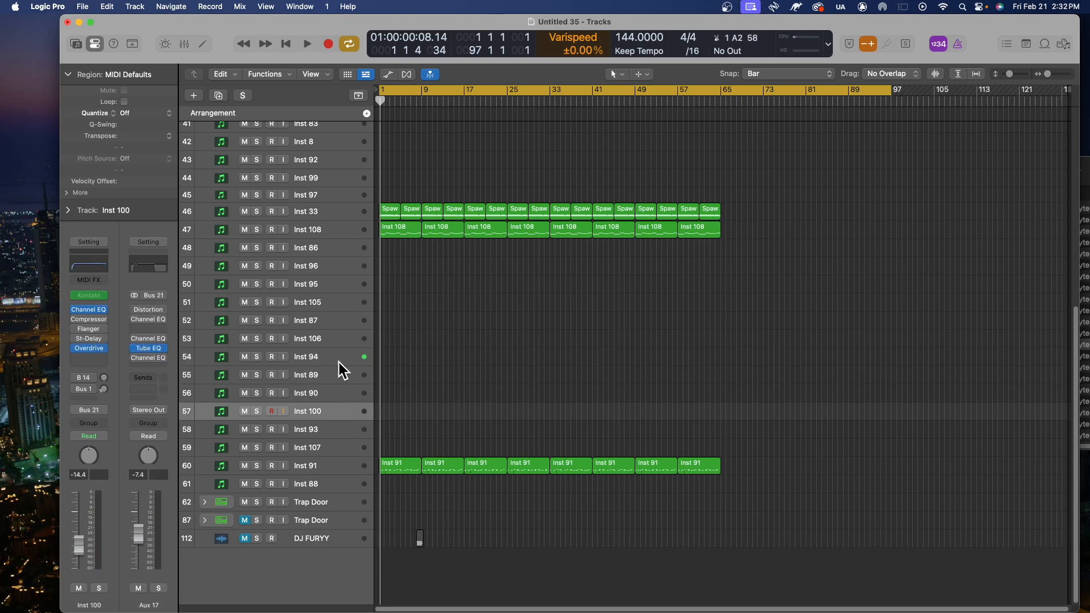
pyautogui.press('Down')
pyautogui.press('Down')
pyautogui.press('Down')
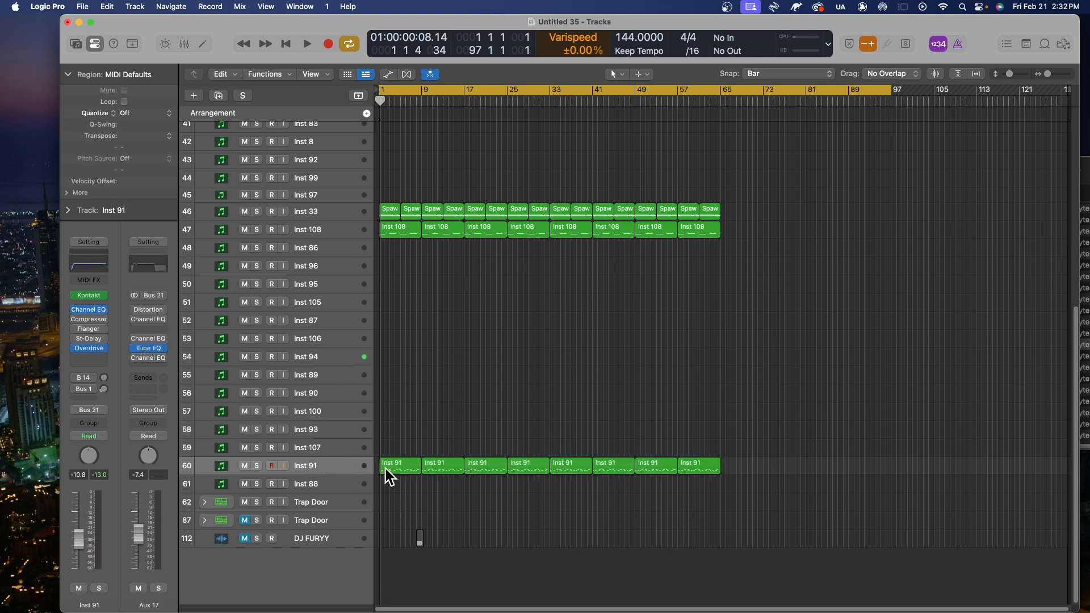
pyautogui.moveTo(808, 472); pyautogui.dragTo(363, 489)
pyautogui.press('space')
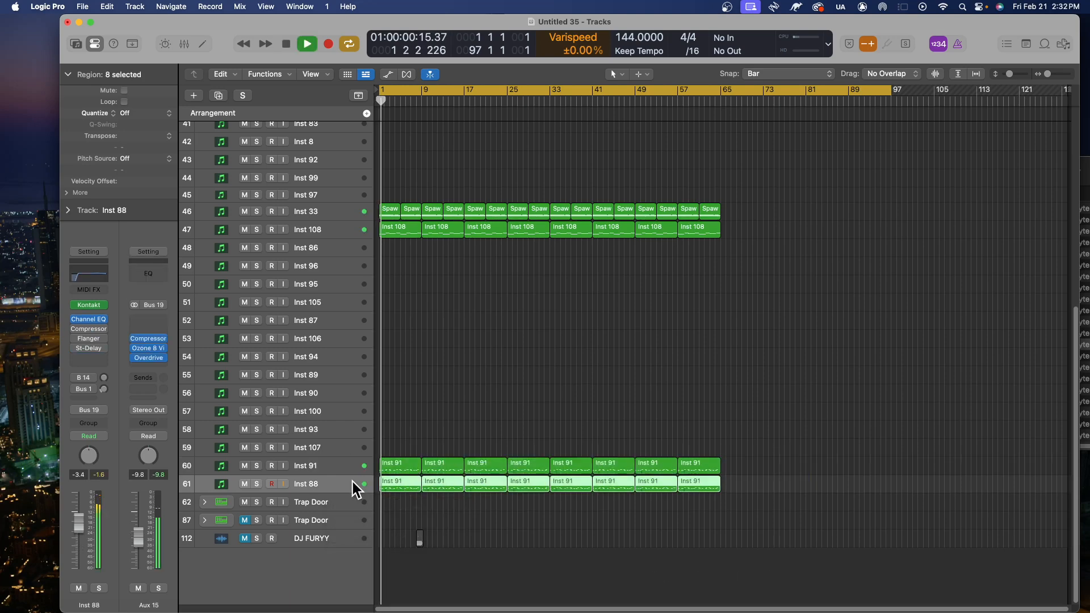
# - Inspect Inst 88's Kontakt kick in edit mode, close it, and set Inst 88 to -9.8 dB and Aux 15 to -7.2 dB
pyautogui.click(93, 306)
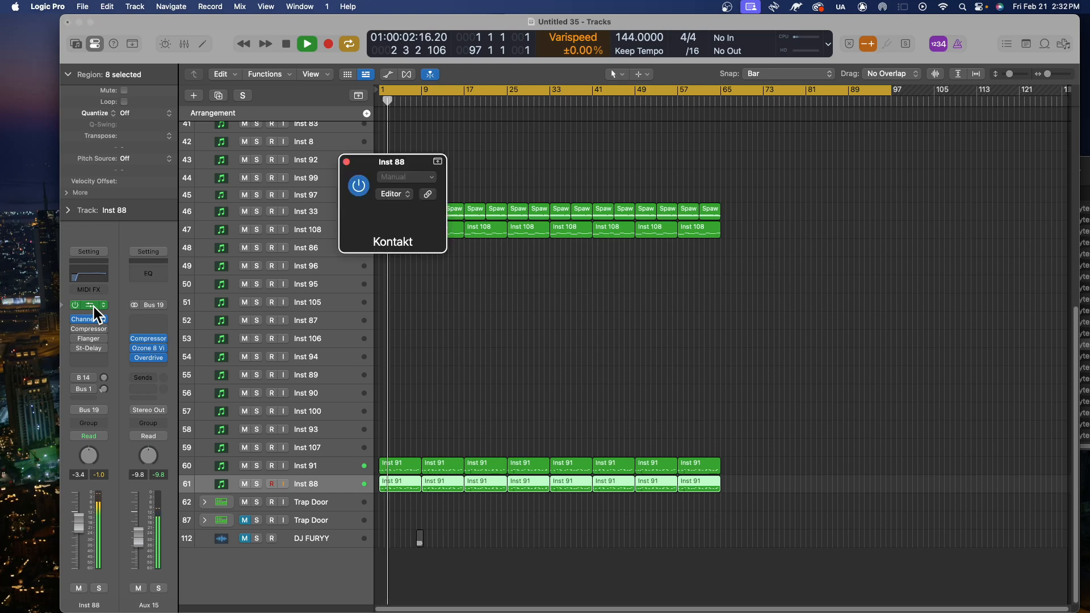
pyautogui.press('space')
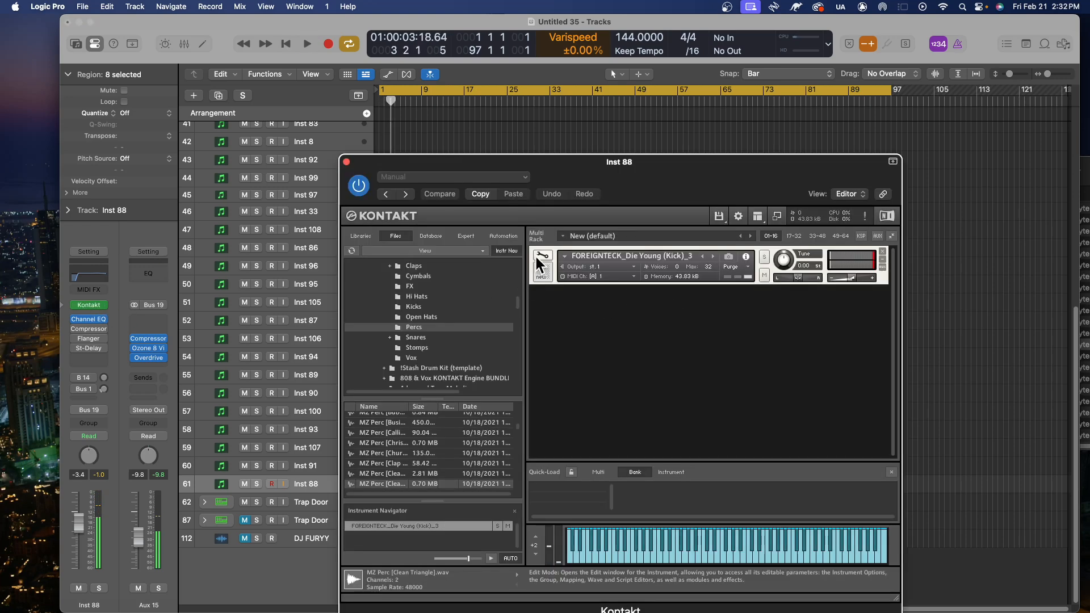
pyautogui.click(541, 255)
pyautogui.press('space')
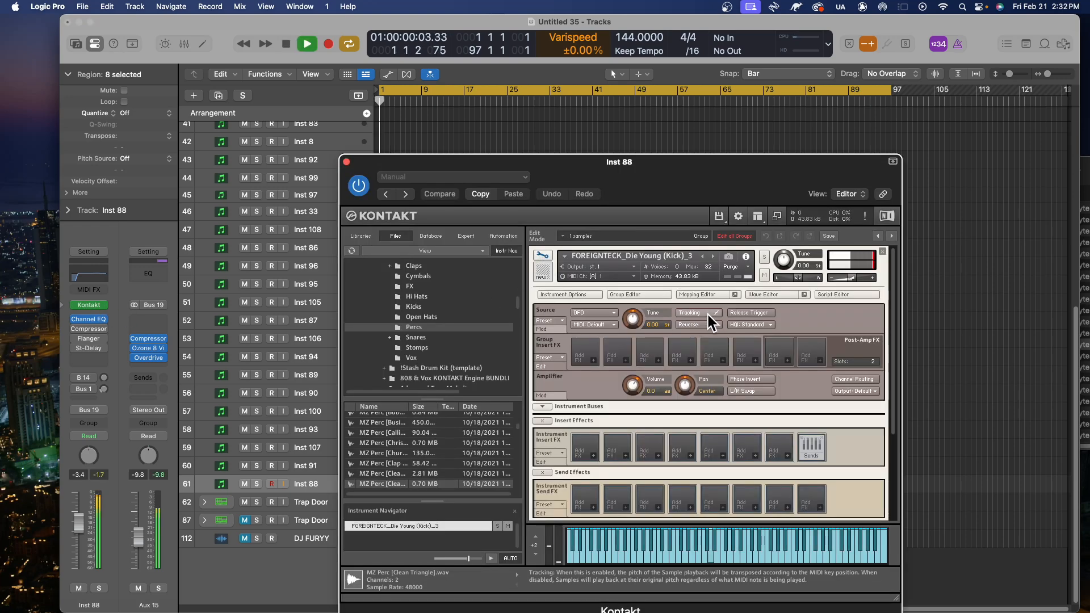
pyautogui.click(346, 162)
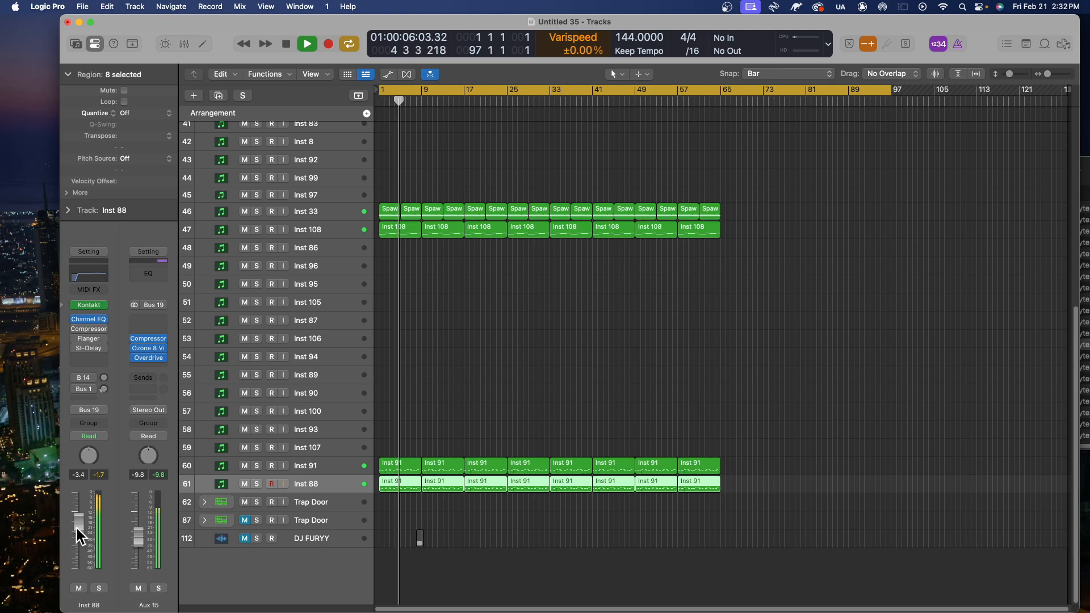
pyautogui.moveTo(78, 525)
pyautogui.mouseDown()
pyautogui.moveTo(137, 538)
pyautogui.moveTo(74, 537)
pyautogui.mouseUp()
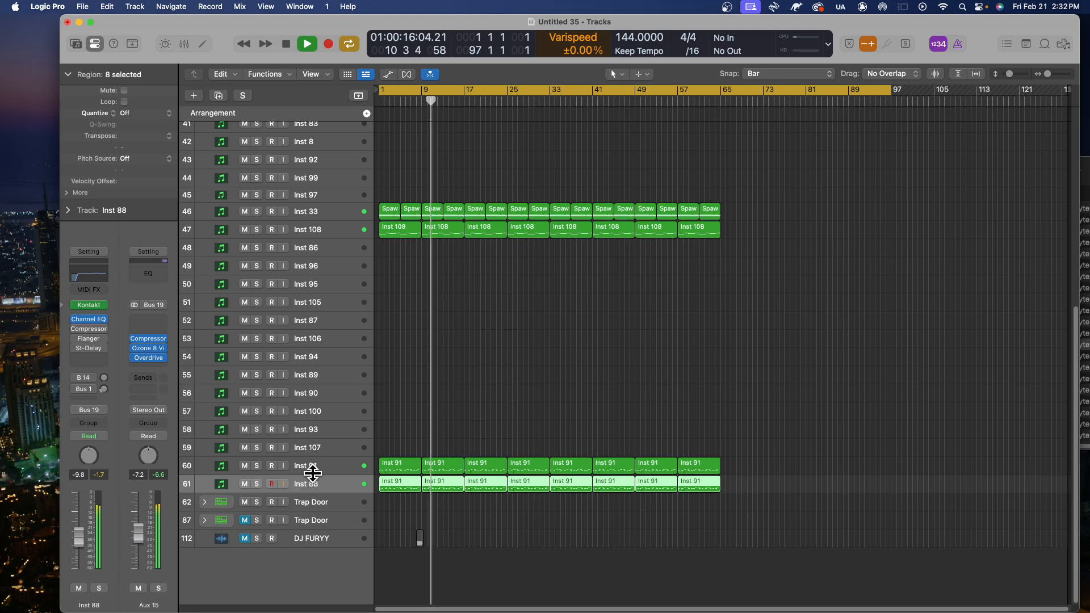
# - Insert Plugin Alliance's Bettermaker Passive Equalizer in stereo on Aux 17, the bus that Inst 91 feeds
pyautogui.click(332, 465)
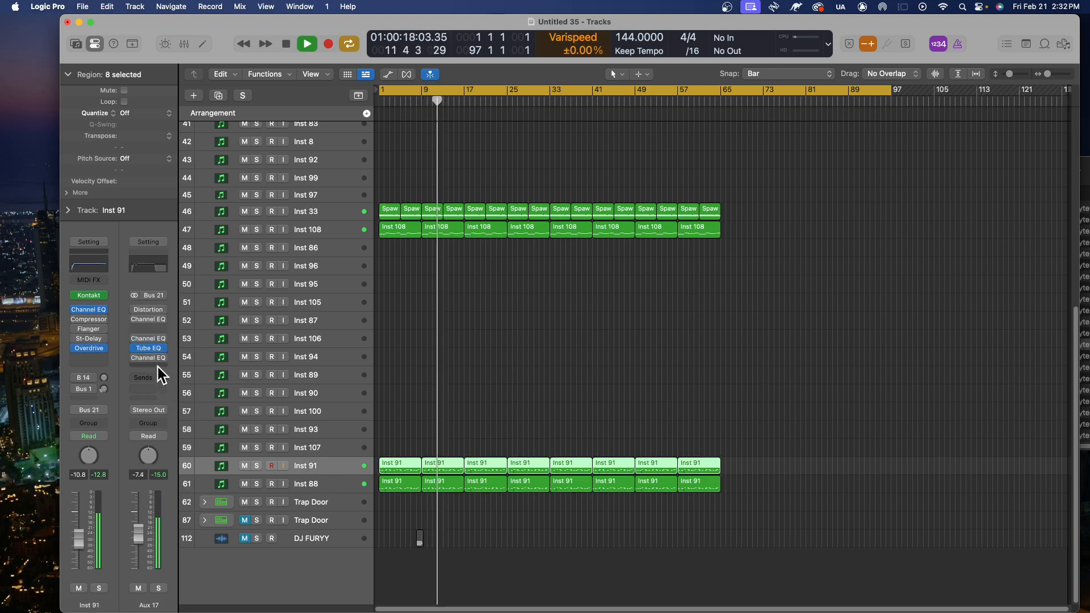
pyautogui.click(158, 367)
pyautogui.moveTo(194, 602)
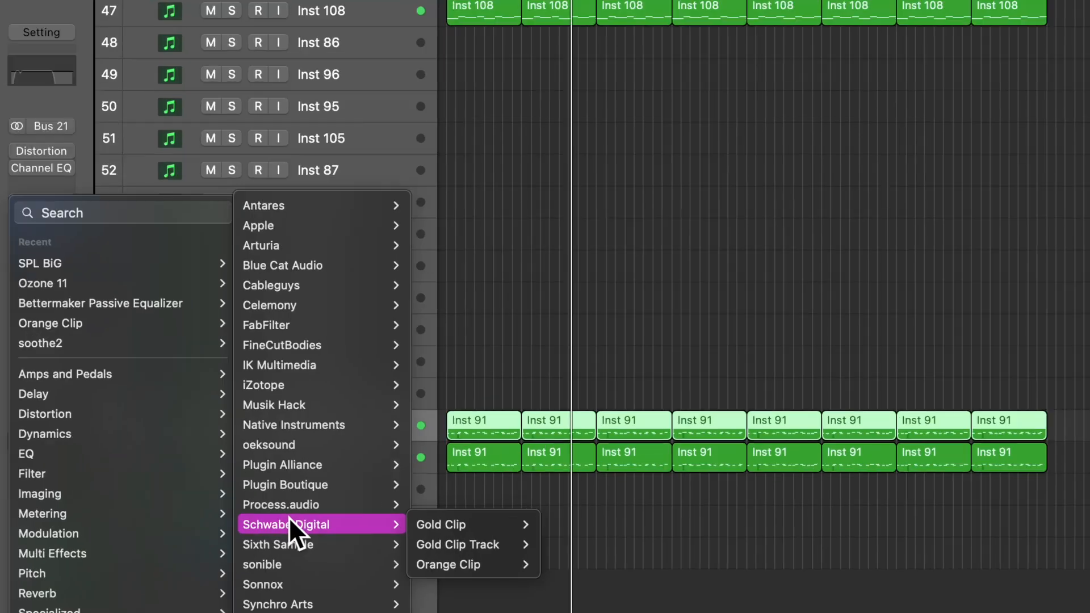
pyautogui.moveTo(326, 500)
pyautogui.moveTo(367, 466)
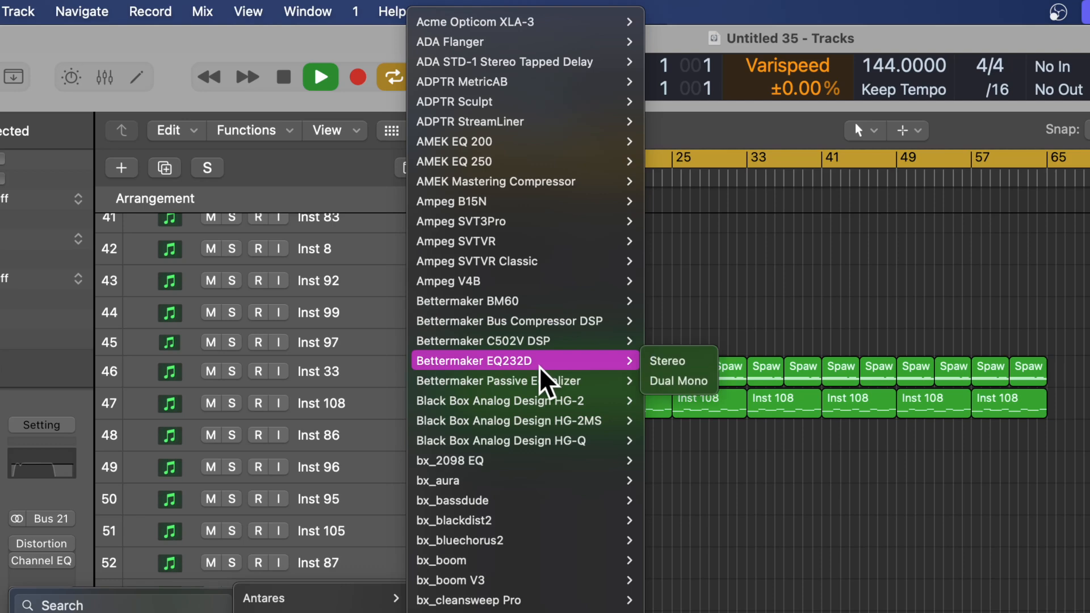
pyautogui.moveTo(551, 446)
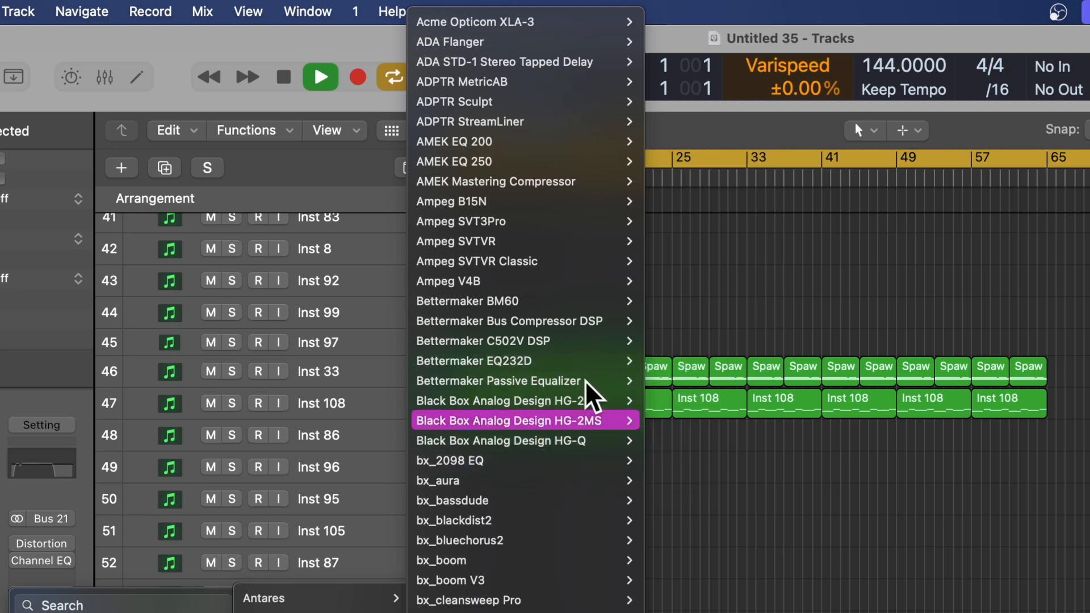
pyautogui.moveTo(603, 382)
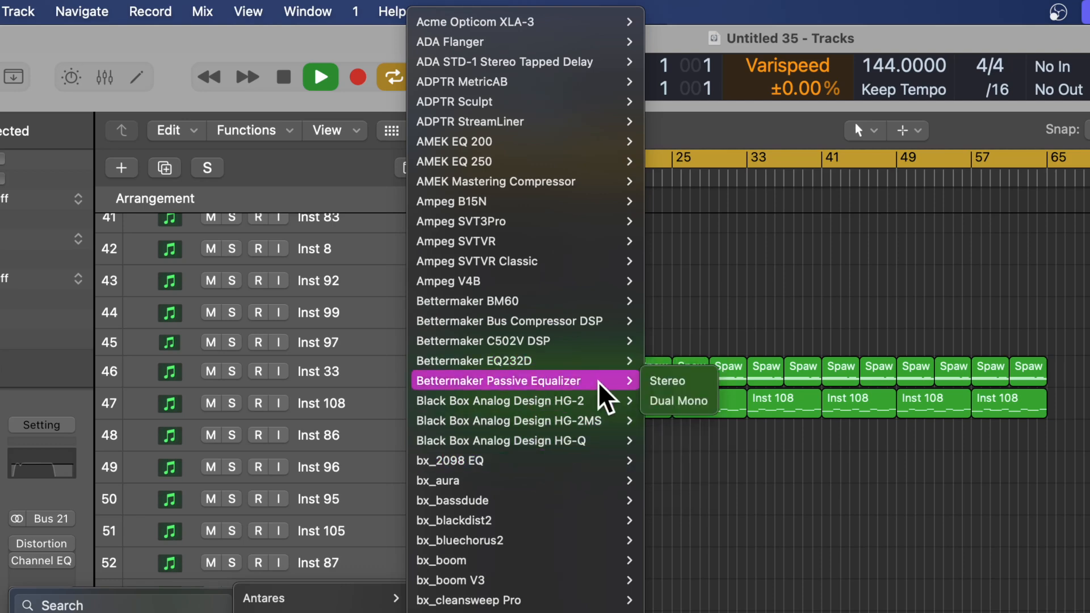
pyautogui.click(678, 384)
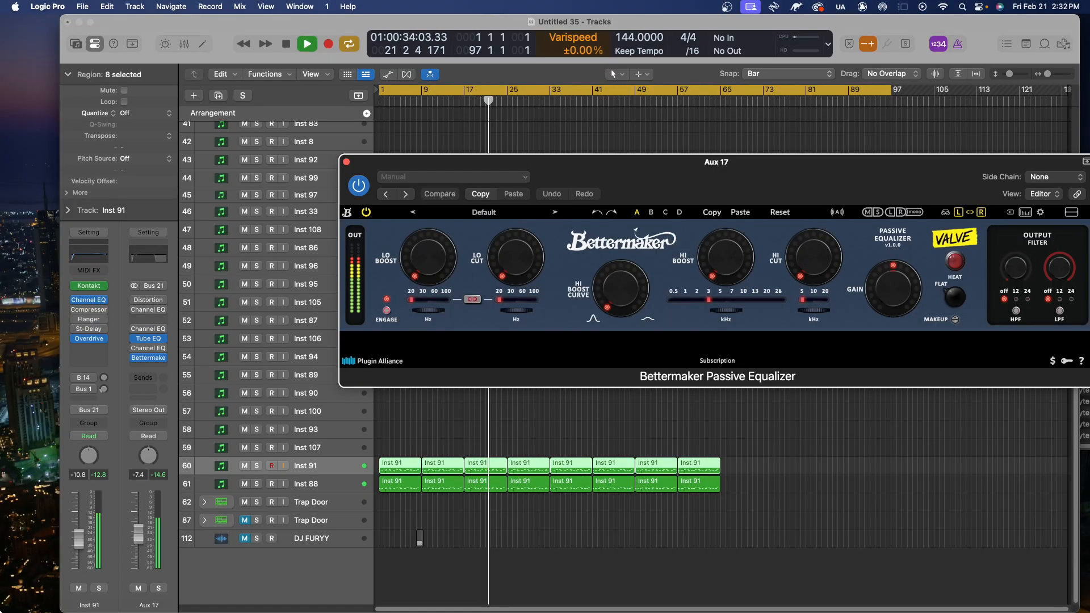
# - Set the equalizer's low band to about 30 Hz, restart playback, and set Lo Boost to 4.1 and Lo Cut to 2.0
pyautogui.press('space')
pyautogui.moveTo(416, 309)
pyautogui.moveTo(412, 301); pyautogui.dragTo(427, 306)
pyautogui.press('Return')
pyautogui.press('space')
pyautogui.moveTo(431, 265); pyautogui.dragTo(448, 223)
pyautogui.moveTo(448, 263); pyautogui.dragTo(448, 244)
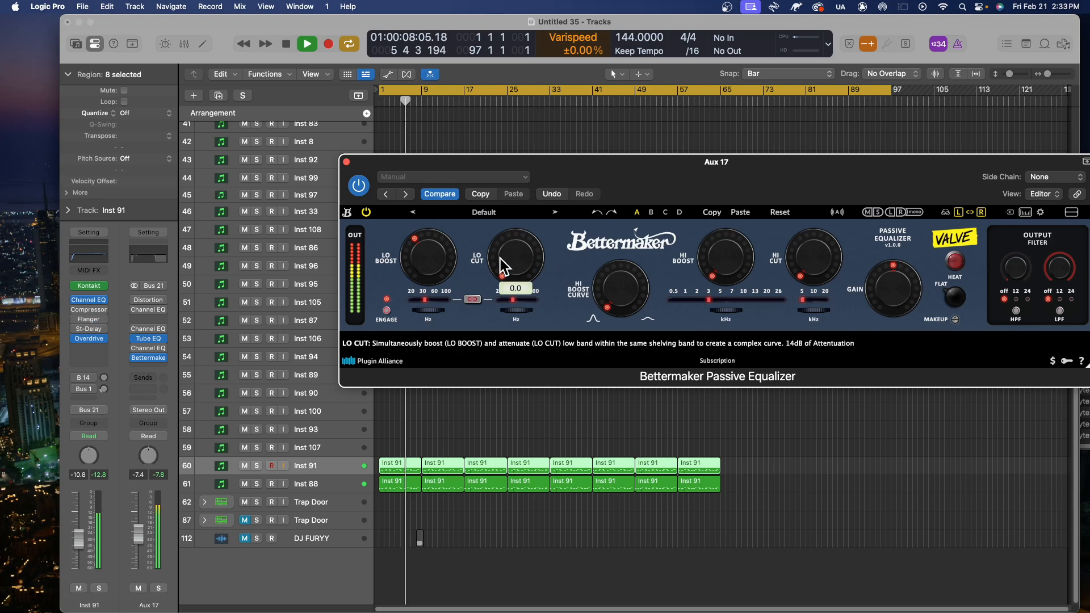
pyautogui.moveTo(511, 261)
pyautogui.mouseDown()
pyautogui.moveTo(523, 213)
pyautogui.moveTo(511, 261)
pyautogui.mouseUp()
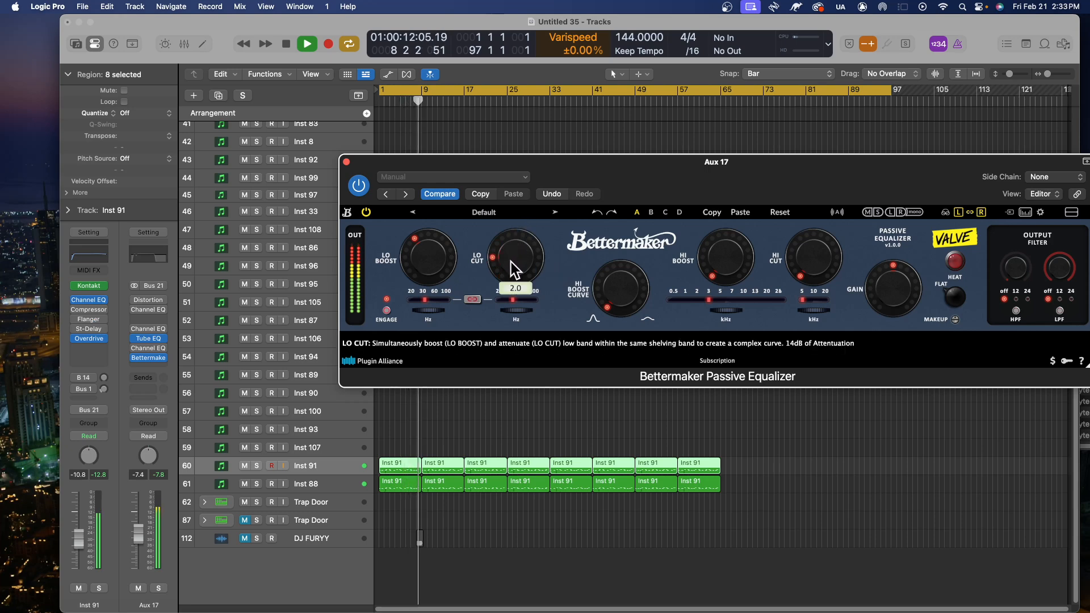
# - Lower the equalizer's Gain, raise Inst 91's volume to -6.8 dB, close the plug-in and stop playback
pyautogui.moveTo(876, 308); pyautogui.dragTo(876, 323)
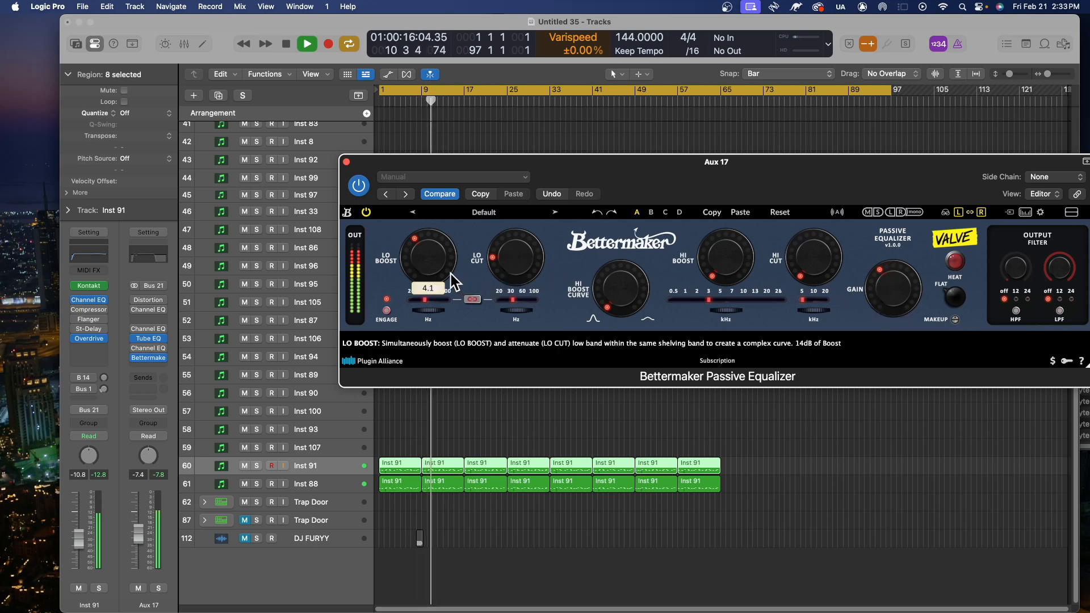
pyautogui.moveTo(81, 549); pyautogui.dragTo(79, 533)
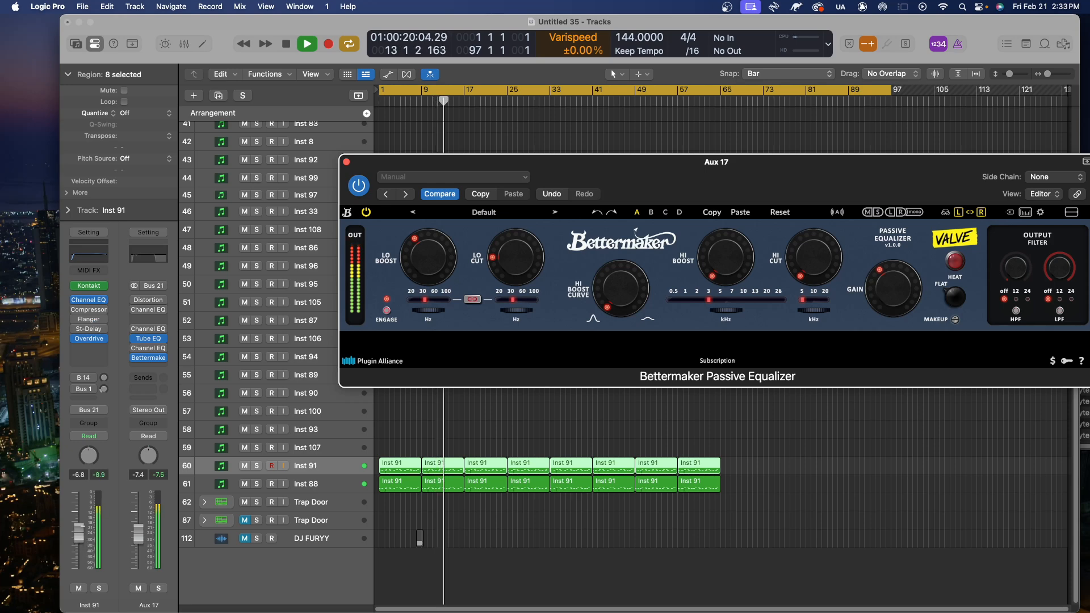
pyautogui.click(505, 562)
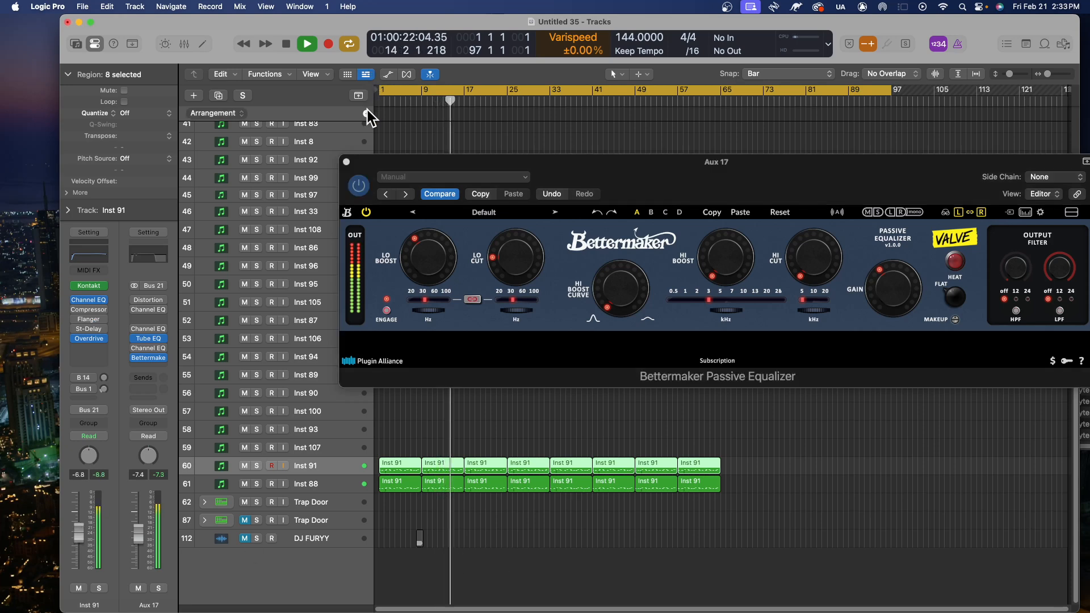
pyautogui.click(346, 162)
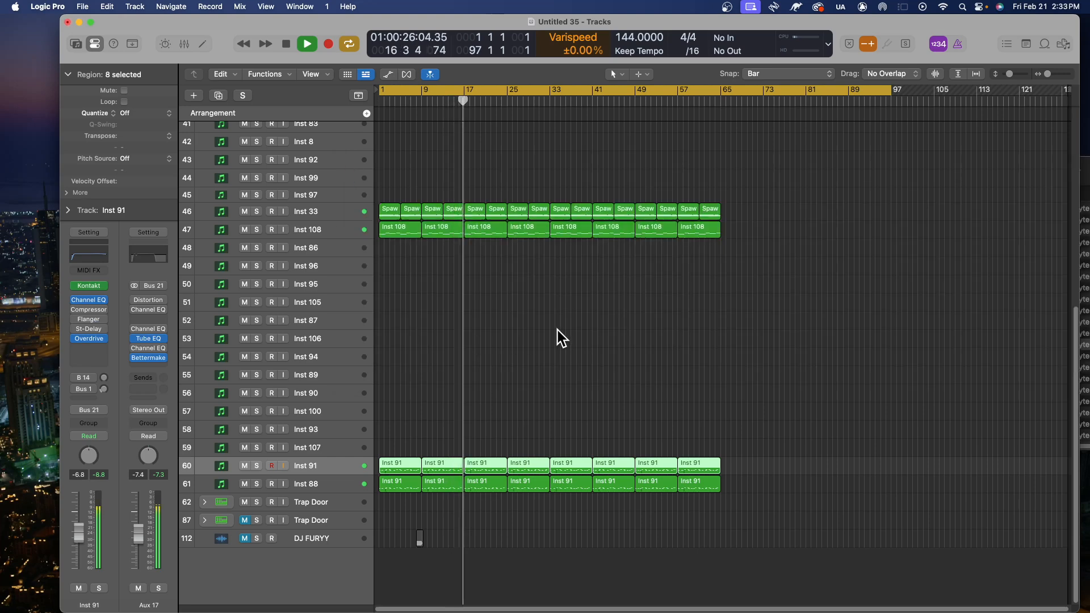
pyautogui.press('space')
# - Audition Inst 94, Inst 87, Inst 89, Inst 95 and the tracks just above it, finishing with Inst 96 selected
pyautogui.scroll(5, 365, 443)
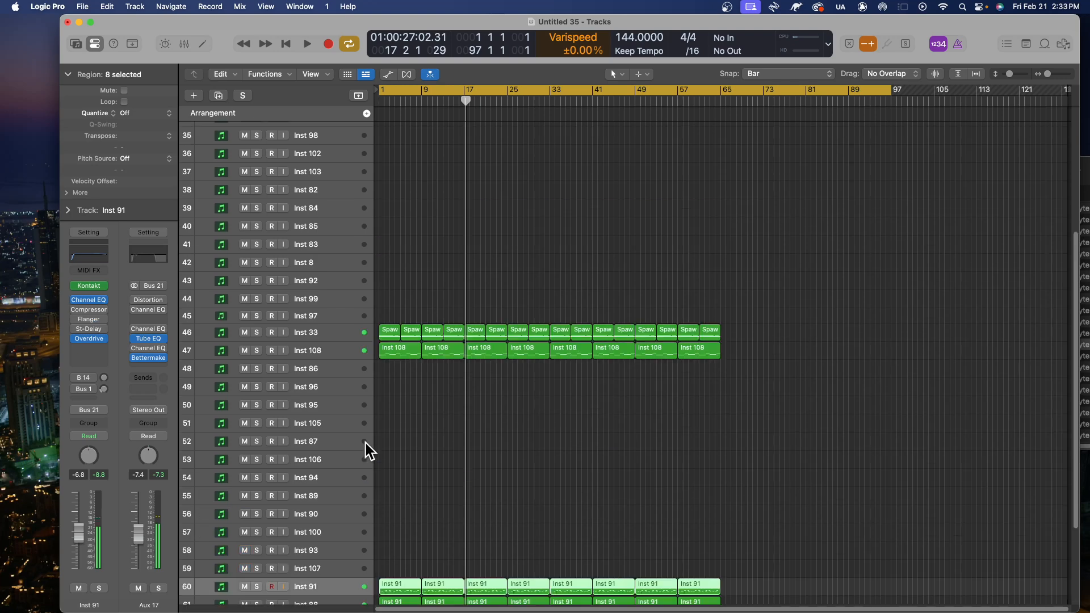
pyautogui.scroll(-1, 373, 424)
pyautogui.click(346, 466)
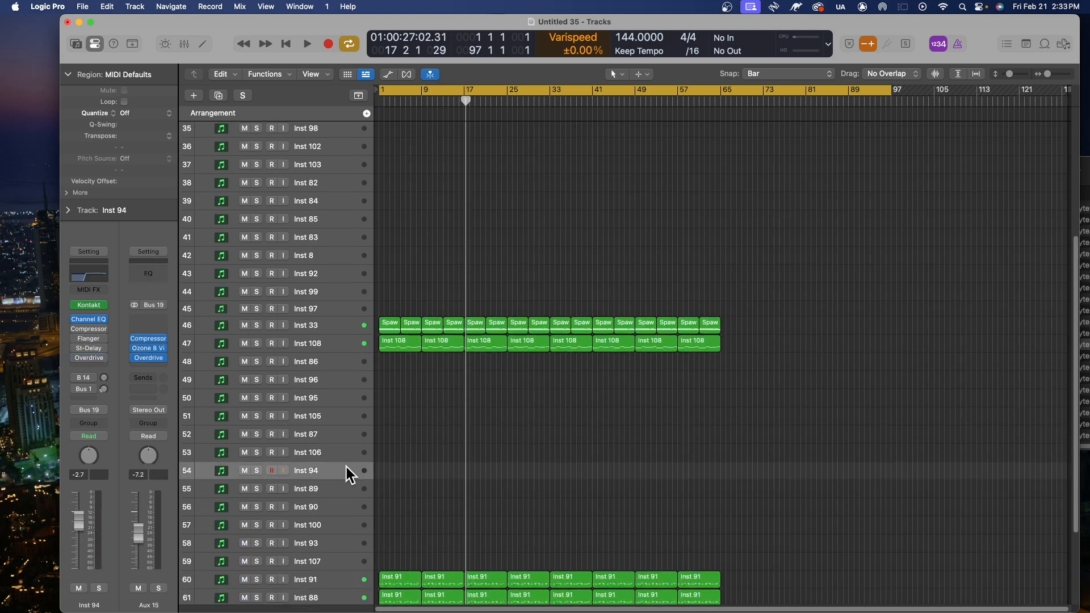
pyautogui.click(356, 436)
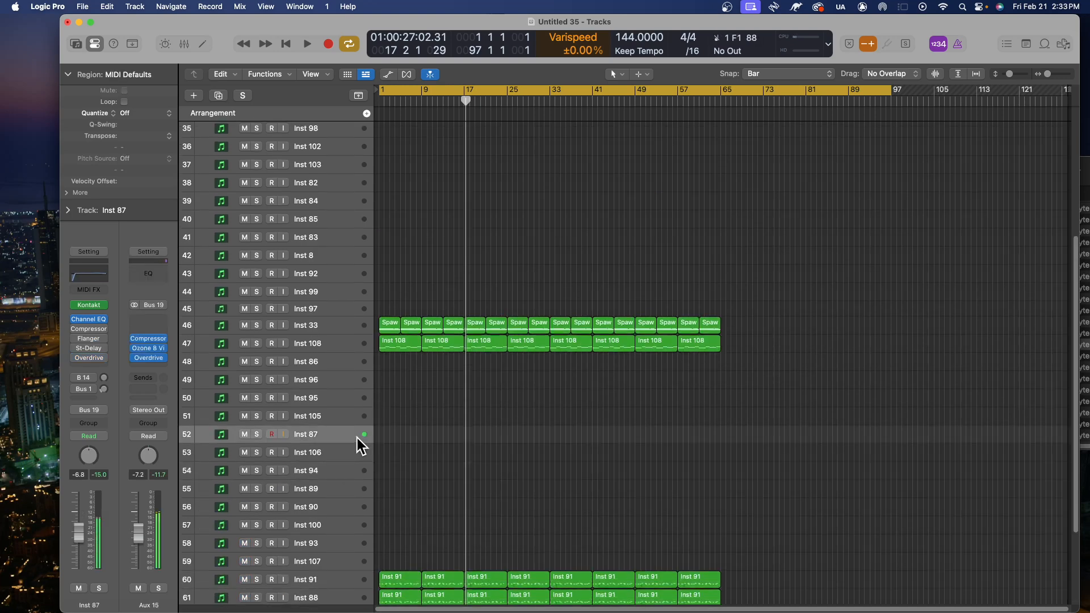
pyautogui.click(345, 486)
pyautogui.click(354, 400)
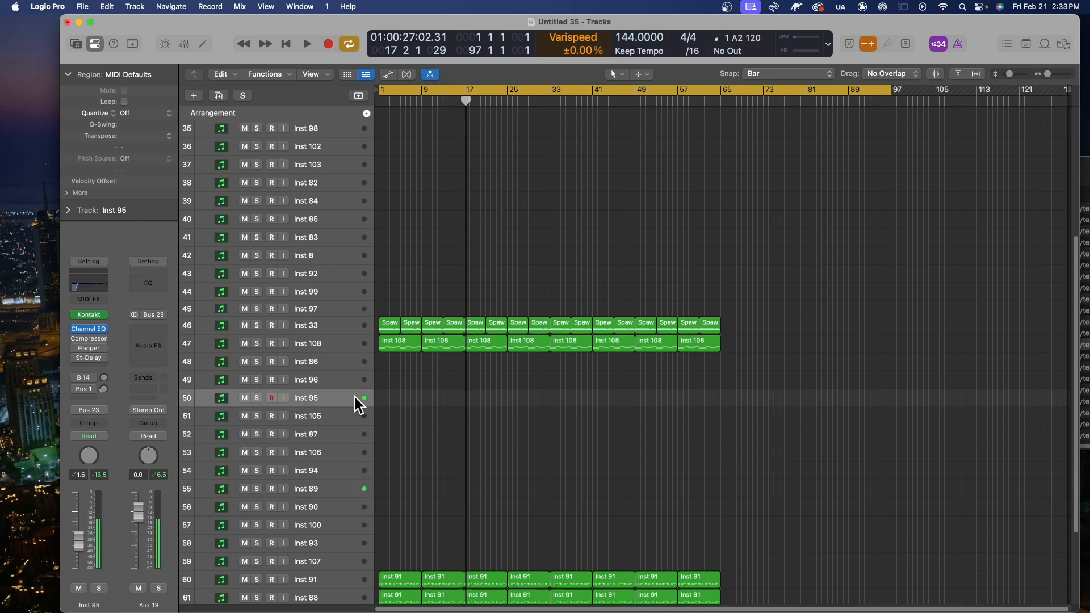
pyautogui.press('Up')
pyautogui.press('Up')
pyautogui.press('Down')
pyautogui.press('Up')
pyautogui.press('Down')
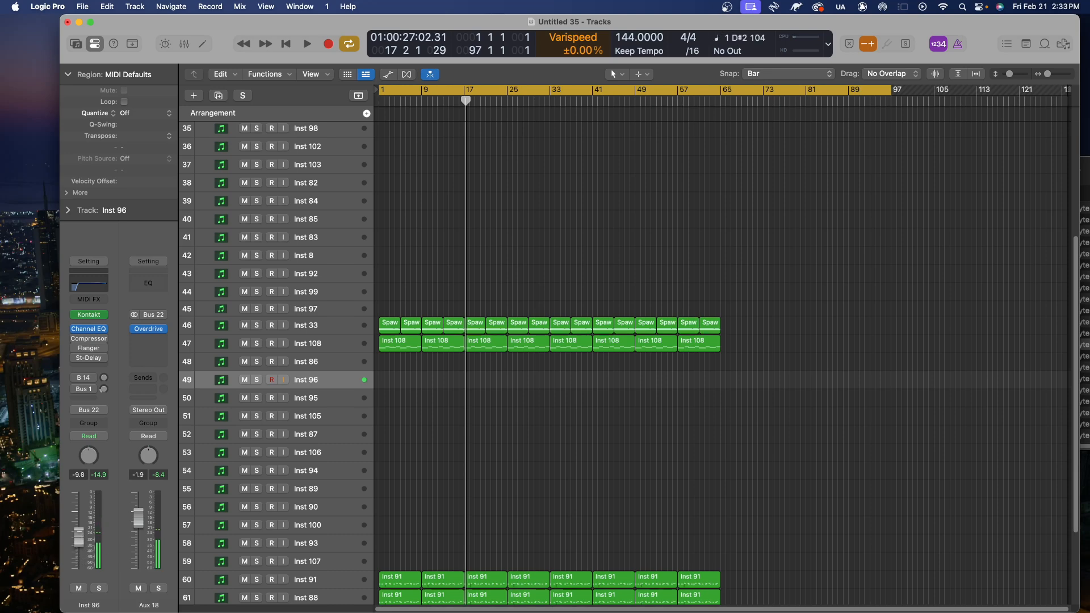
# - Open Kontakt on Inst 96 and browse to the Unique Snares folder inside !Mike Zara's Stash
pyautogui.click(88, 314)
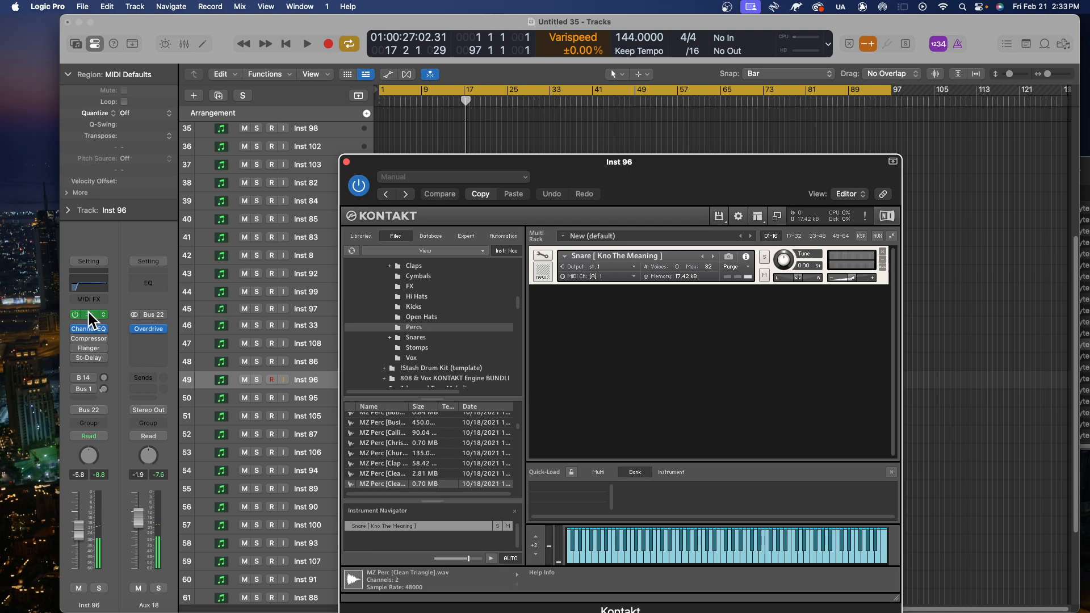
pyautogui.scroll(3, 448, 306)
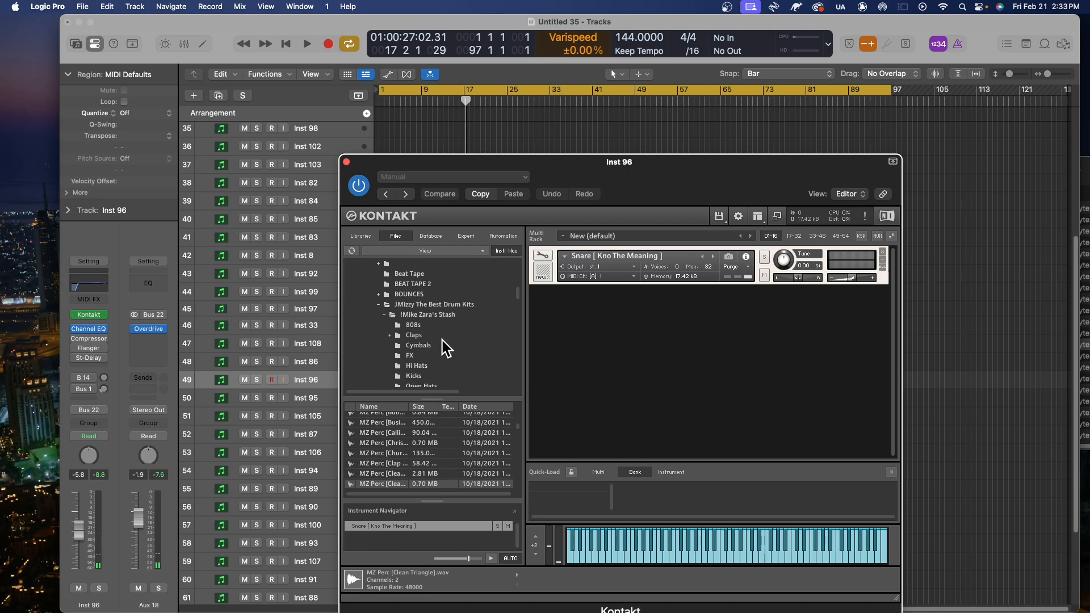
pyautogui.scroll(-1, 444, 345)
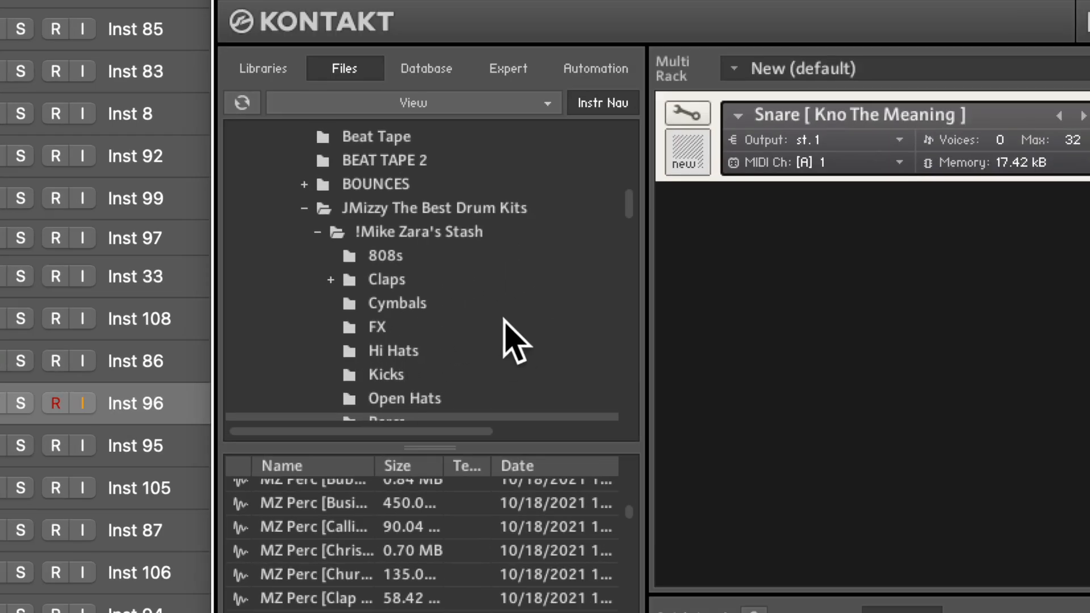
pyautogui.scroll(-2, 482, 328)
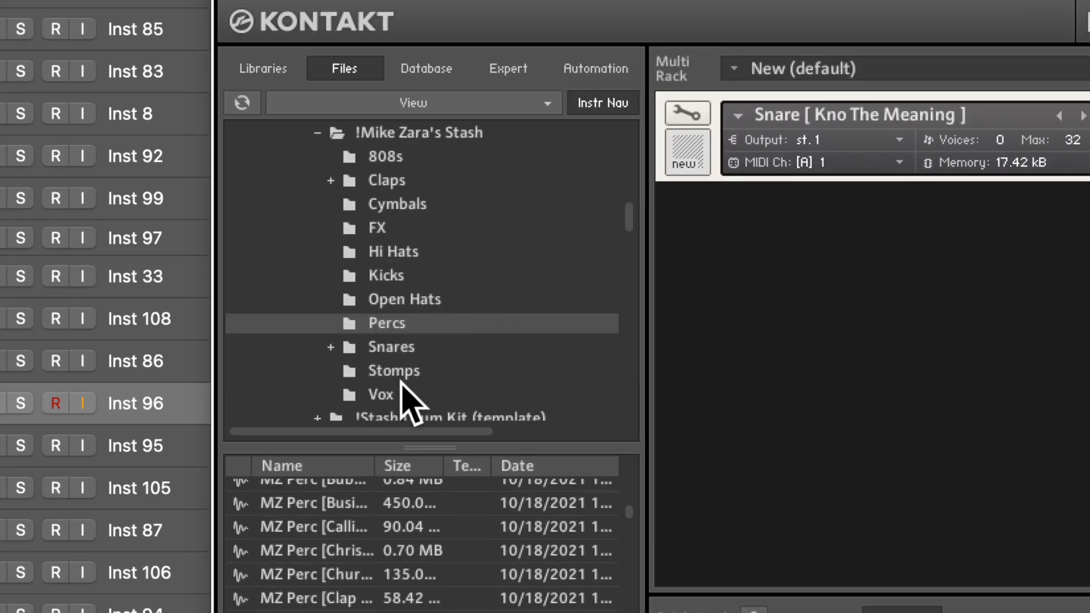
pyautogui.click(417, 348)
pyautogui.click(348, 347)
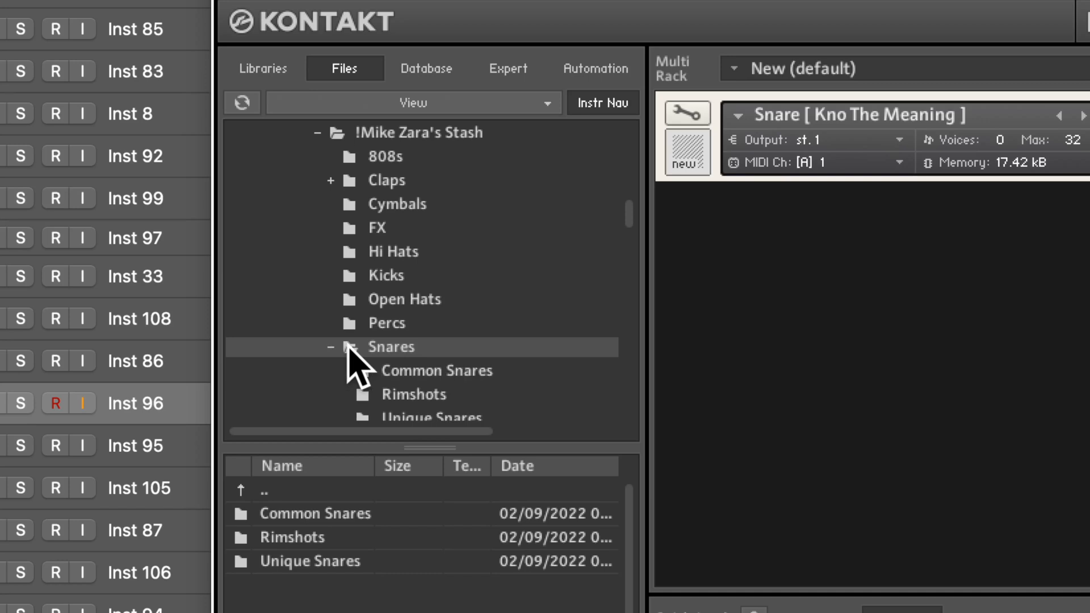
pyautogui.scroll(-2, 498, 380)
pyautogui.click(484, 377)
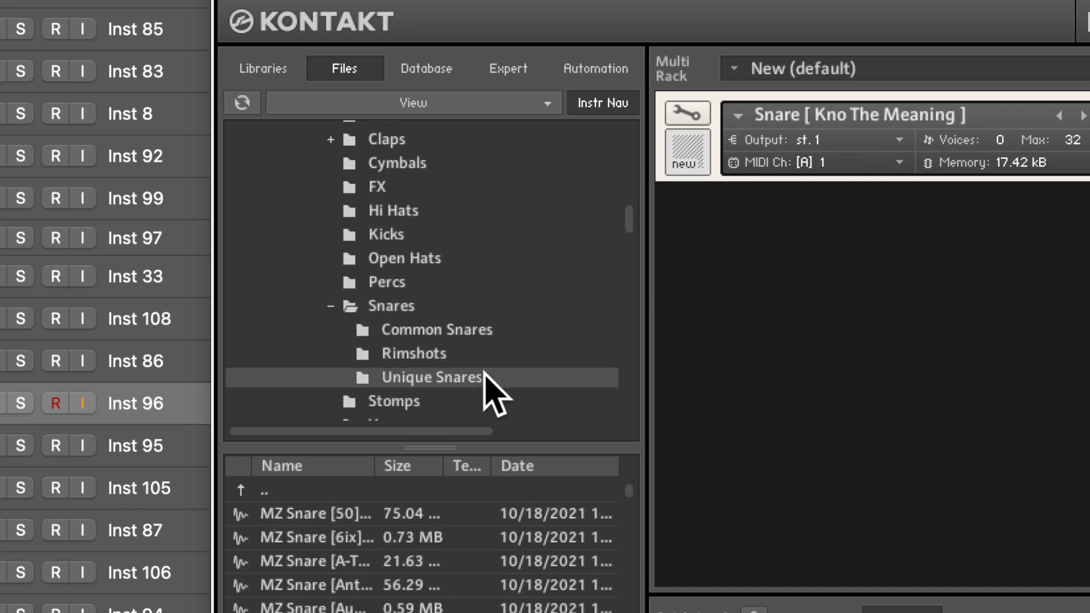
pyautogui.scroll(1, 450, 349)
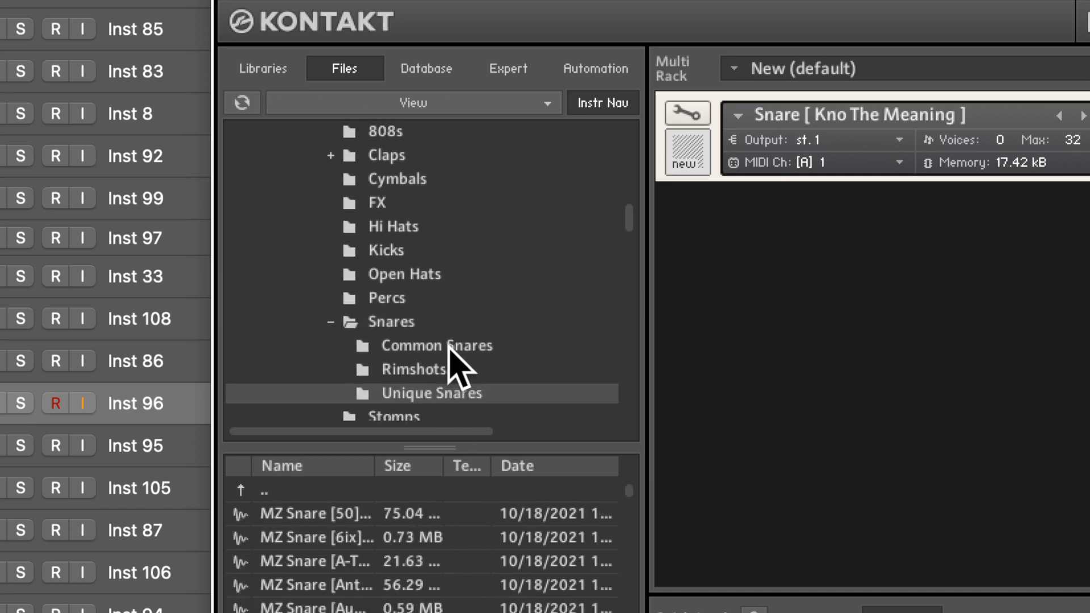
pyautogui.scroll(1, 448, 348)
# - Audition the Unique Snares samples, including MZ Snare [Bottom], [Complex], [Dates] and [Different]
pyautogui.scroll(-3, 449, 347)
pyautogui.scroll(-1, 457, 366)
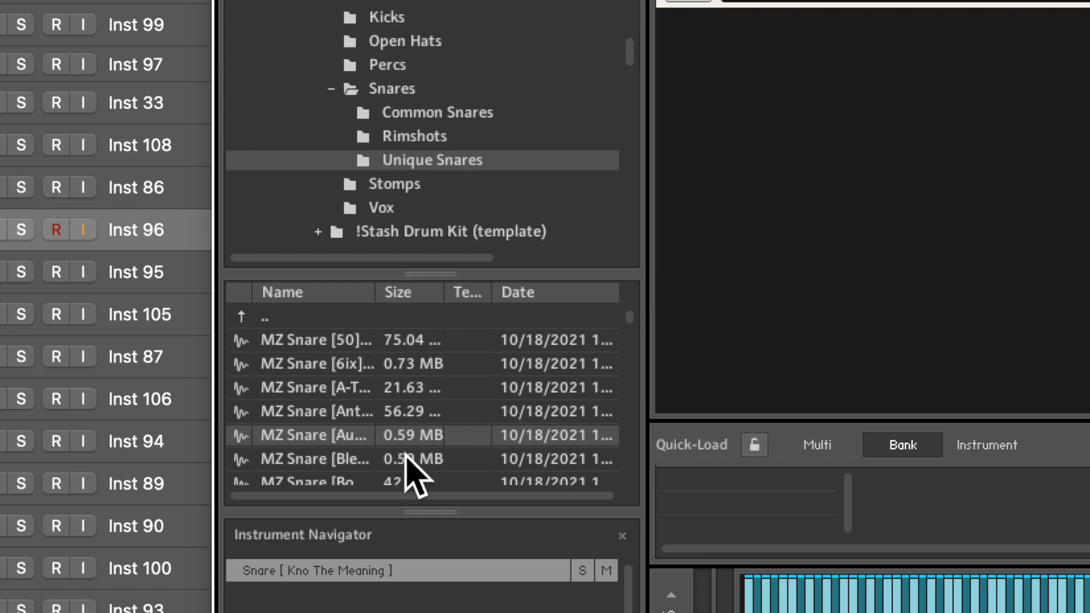
pyautogui.scroll(-1, 414, 463)
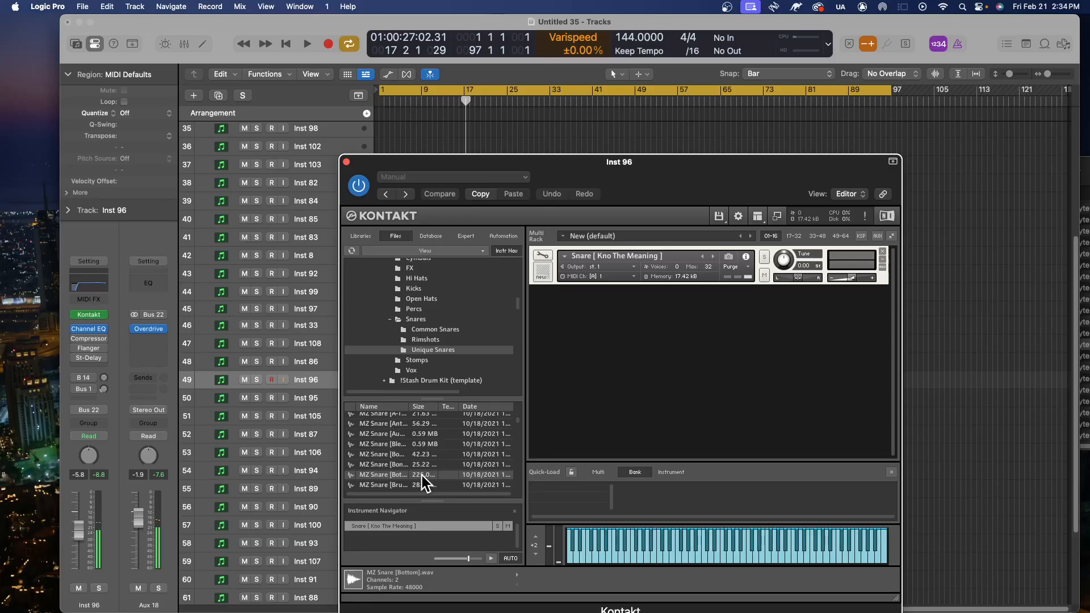
pyautogui.scroll(-2, 418, 465)
pyautogui.scroll(-1, 417, 464)
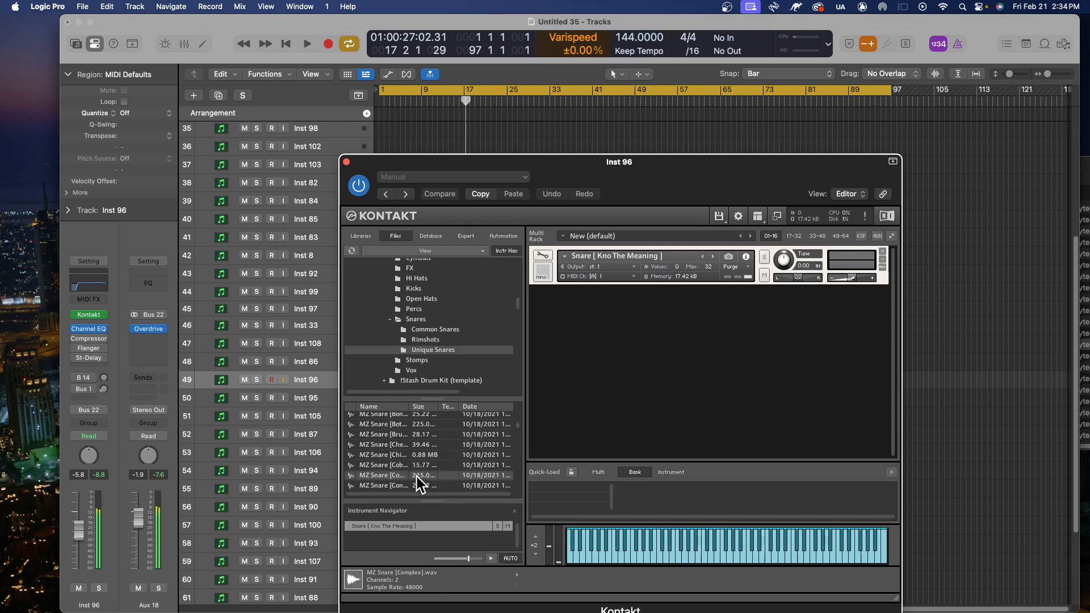
pyautogui.scroll(-3, 427, 462)
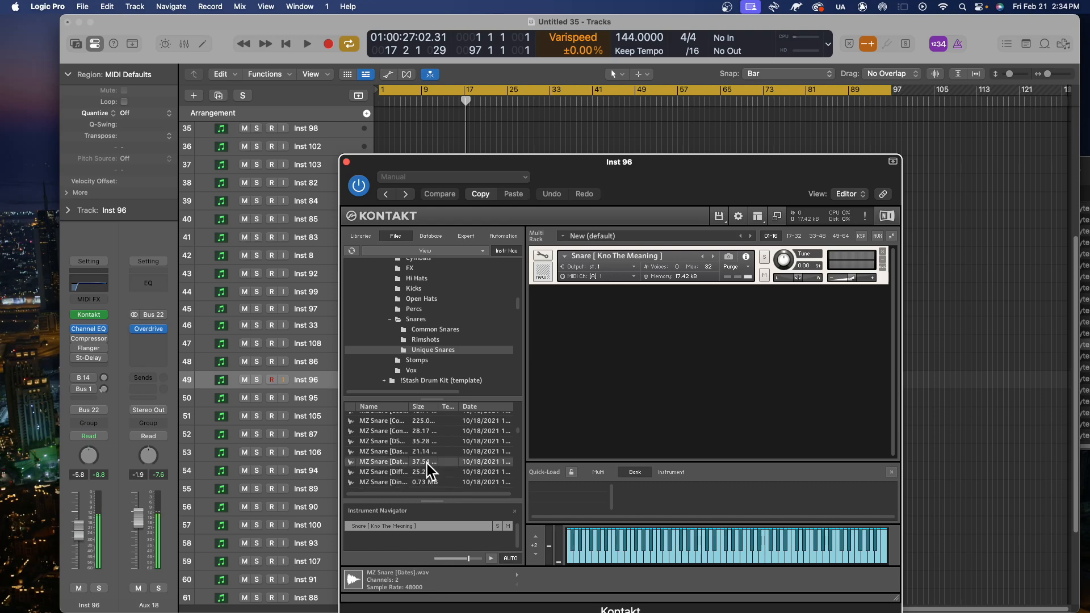
pyautogui.scroll(-2, 426, 465)
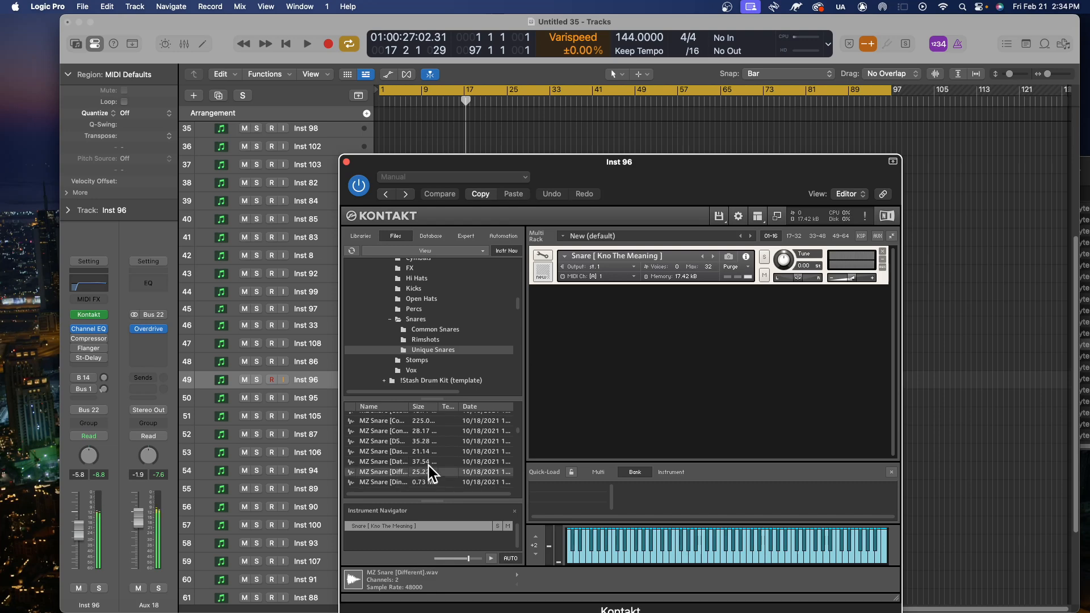
# - Remove the Snare [ Kno The Meaning ] instrument from Kontakt's rack and start playback from the beginning
pyautogui.click(882, 251)
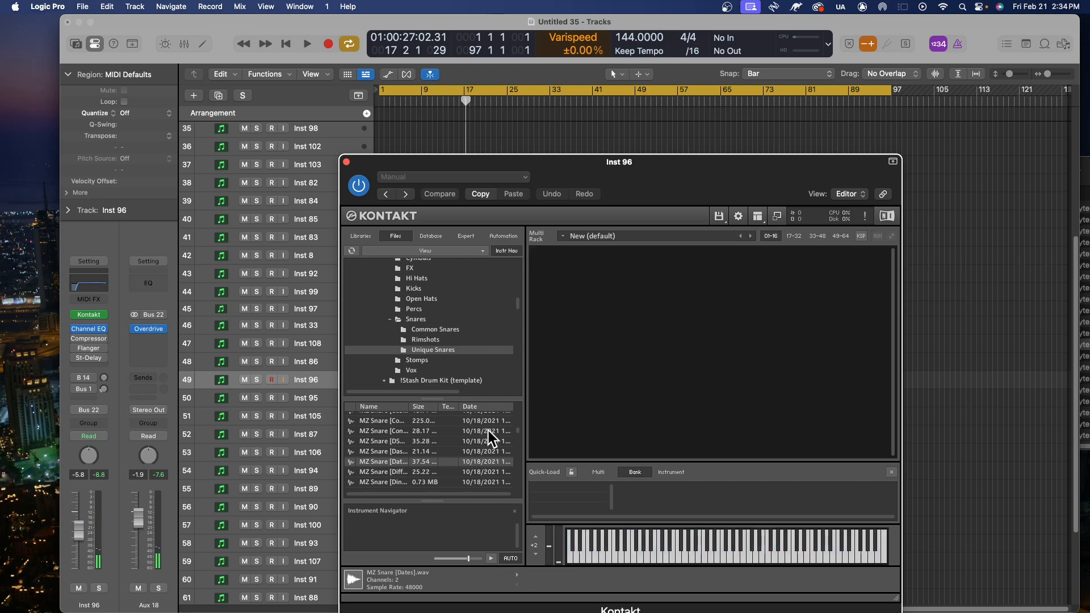
pyautogui.press('Return')
pyautogui.press('space')
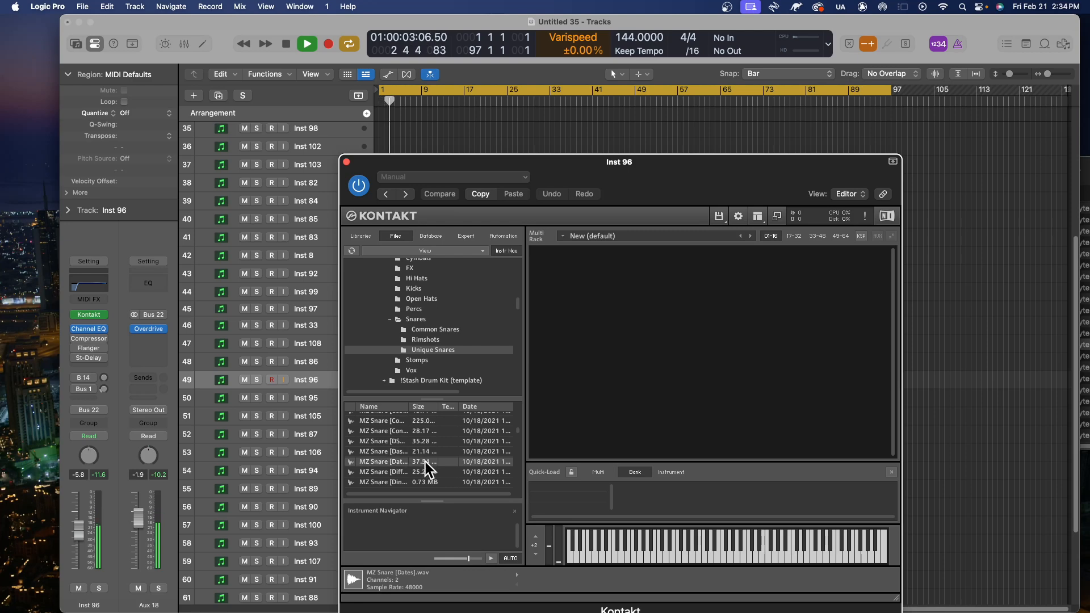
# - Audition the snare samples between MZ Snare [Congratz] and MZ Snare [Drill] against the playing beat
pyautogui.press('Down')
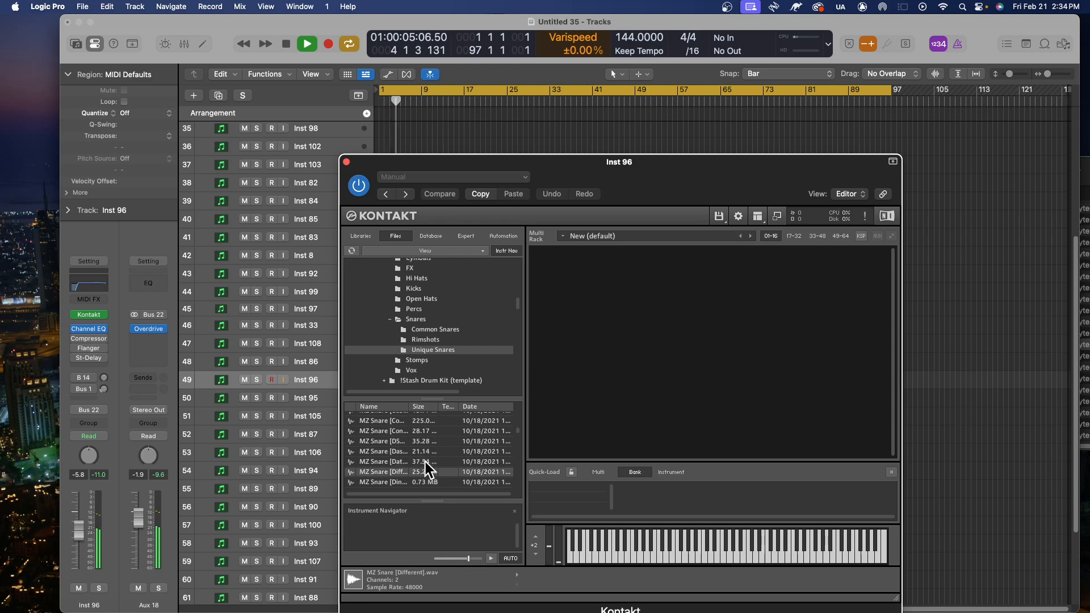
pyautogui.press('Up')
pyautogui.press('Down')
pyautogui.press('Up')
pyautogui.press('Up')
pyautogui.press('Up')
pyautogui.press('Up')
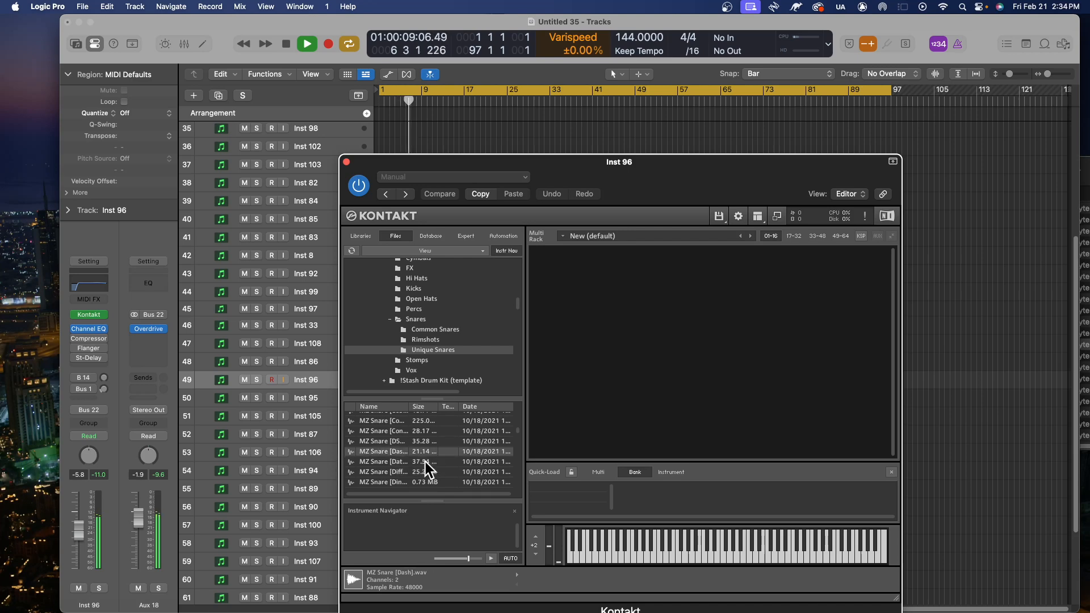
pyautogui.press('Up')
pyautogui.press('Up')
pyautogui.press('Up')
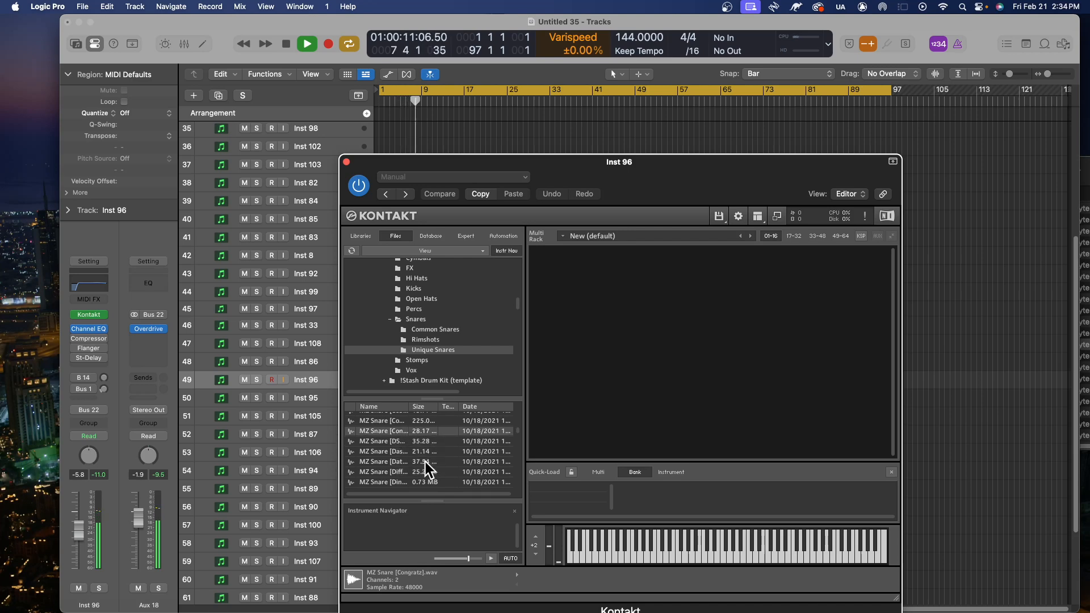
pyautogui.press('Down')
pyautogui.press('Down')
pyautogui.press('Down')
pyautogui.press('Down')
pyautogui.press('Down')
pyautogui.press('Down')
pyautogui.press('Down')
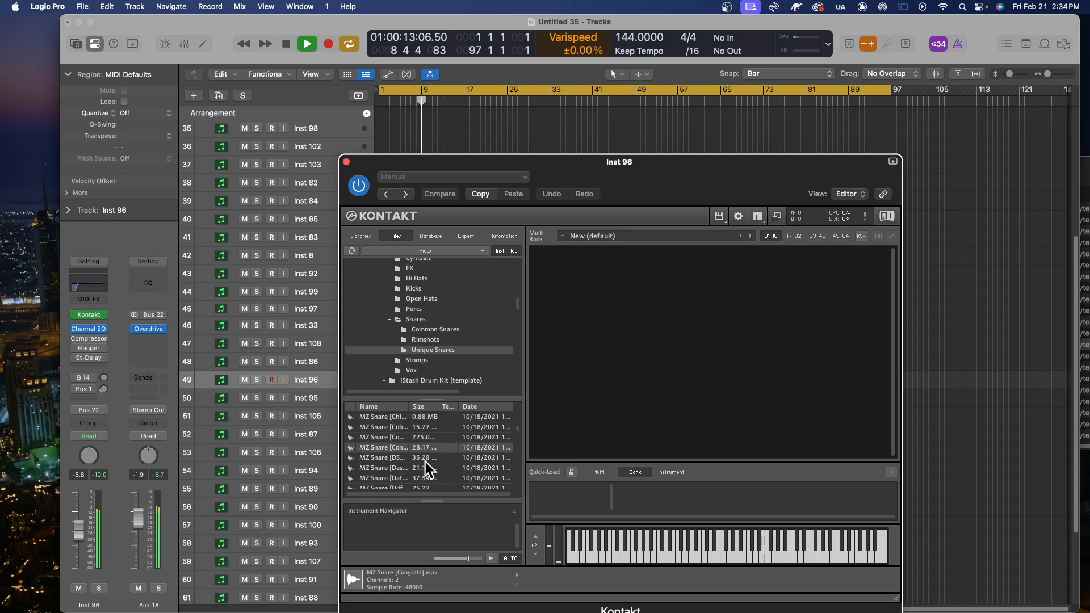
pyautogui.press('Down')
pyautogui.press('Down')
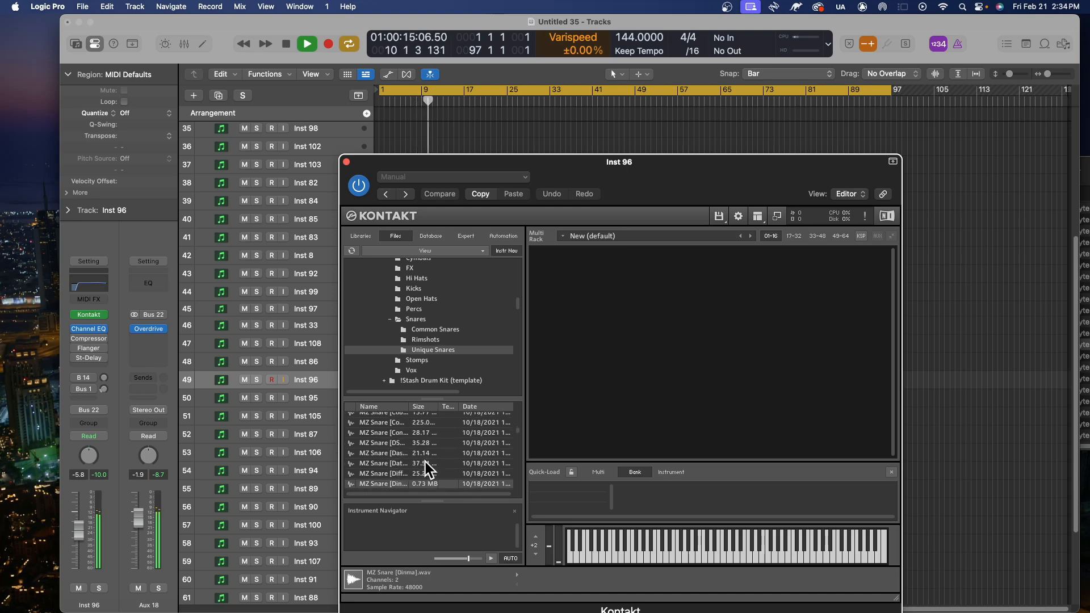
pyautogui.press('Down')
pyautogui.press('Up')
# - Try out MZ Snare [Drill] in Inst 96's Kontakt rack against the beat and remove it
pyautogui.press('space')
pyautogui.moveTo(429, 473); pyautogui.dragTo(617, 377)
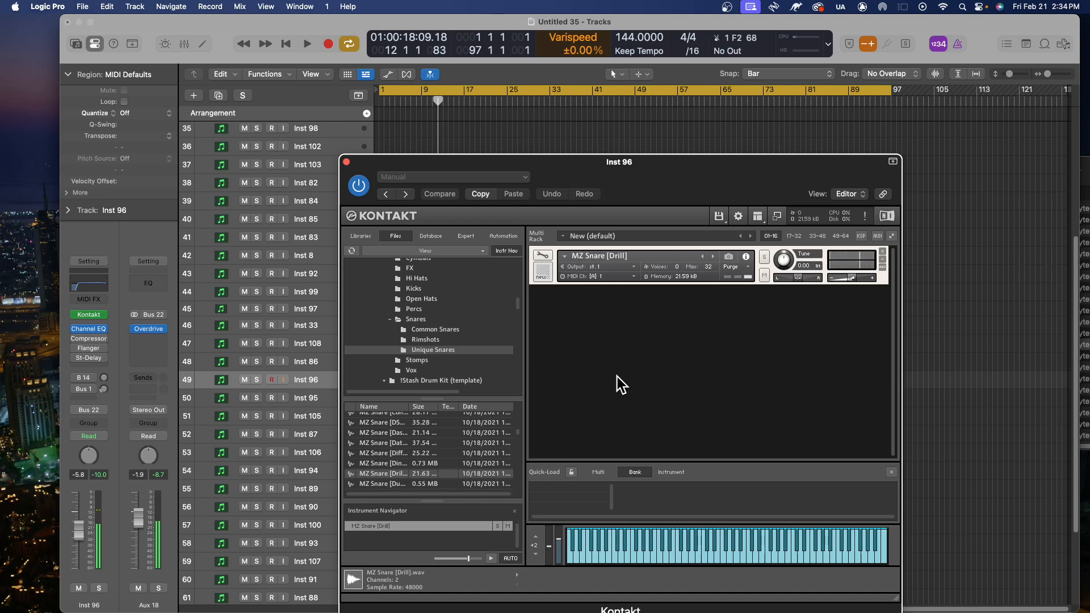
pyautogui.press('Return')
pyautogui.press('space')
pyautogui.press('space')
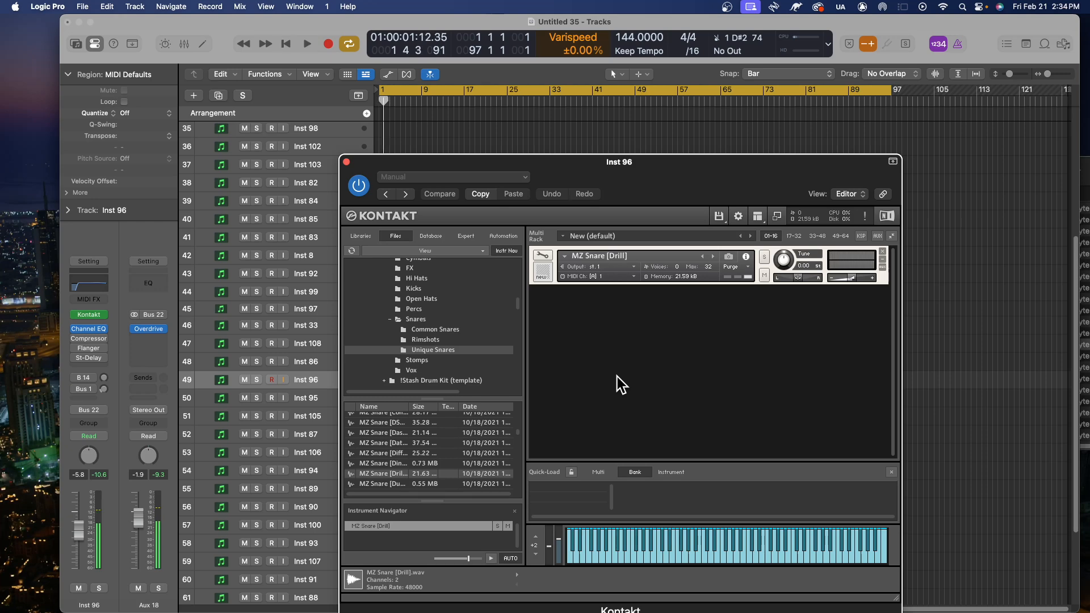
pyautogui.click(886, 254)
pyautogui.click(882, 250)
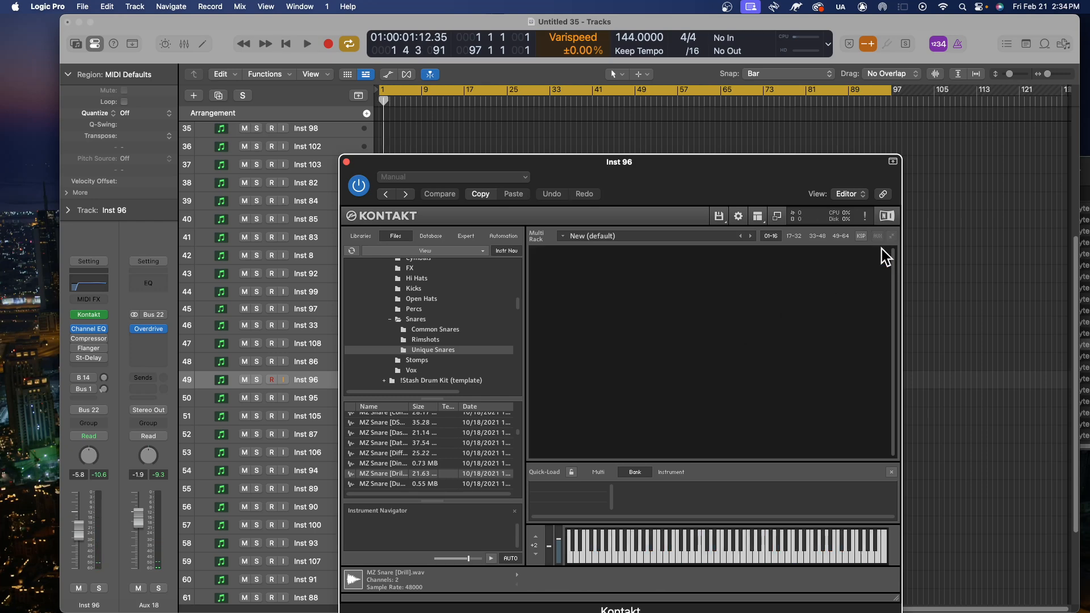
# - Audition the snare samples further down the Unique Snares folder, finishing on MZ Snare [Jack]
pyautogui.click(411, 486)
pyautogui.press('Down')
pyautogui.press('Down')
pyautogui.press('Down')
pyautogui.press('Down')
pyautogui.press('Down')
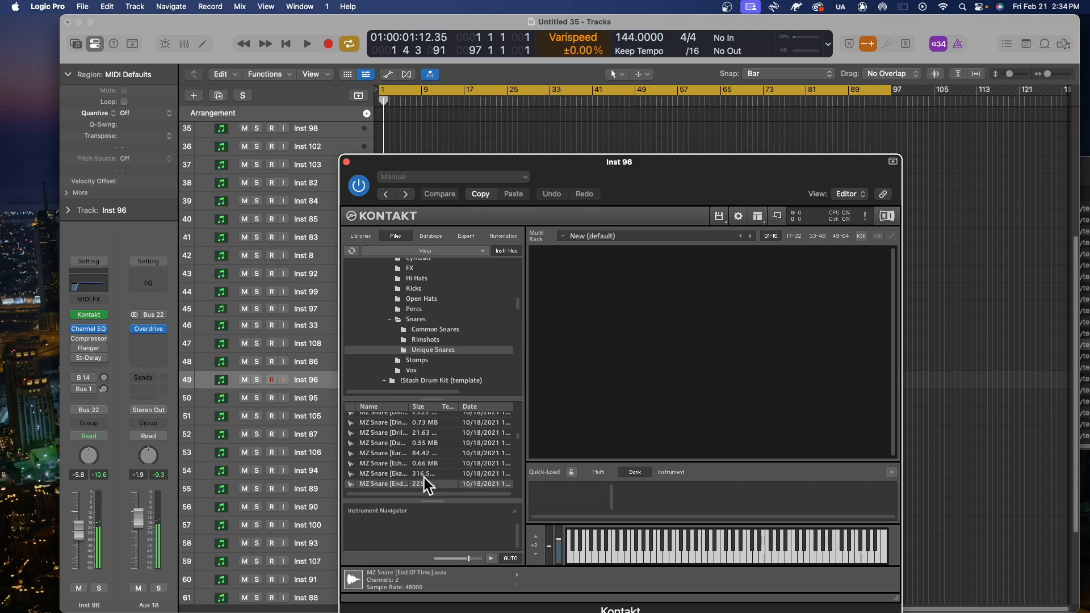
pyautogui.press('Down')
pyautogui.press('Down')
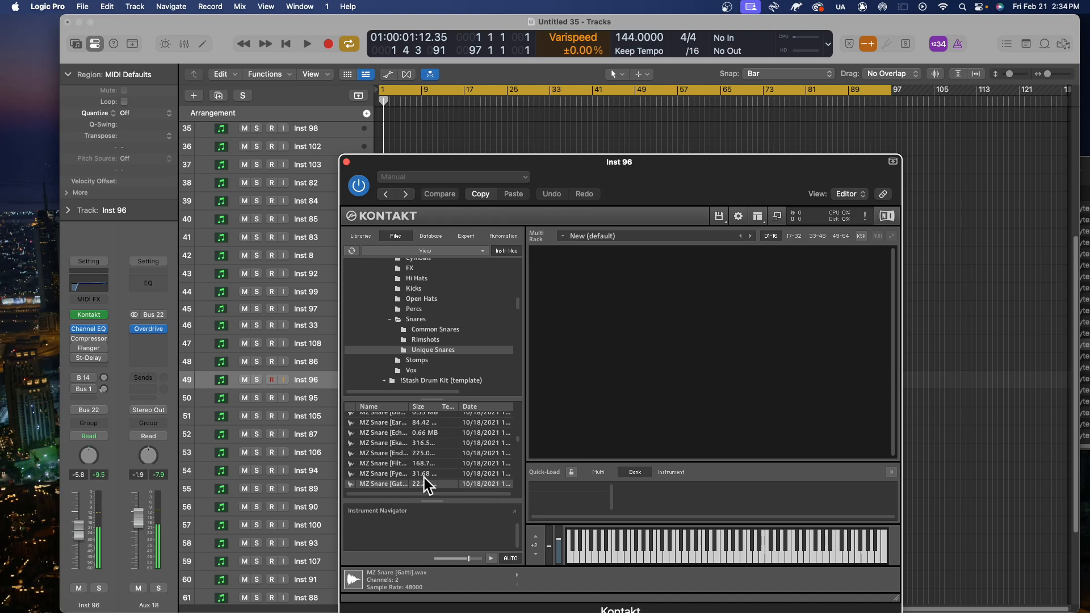
pyautogui.press('Down')
pyautogui.press('Down')
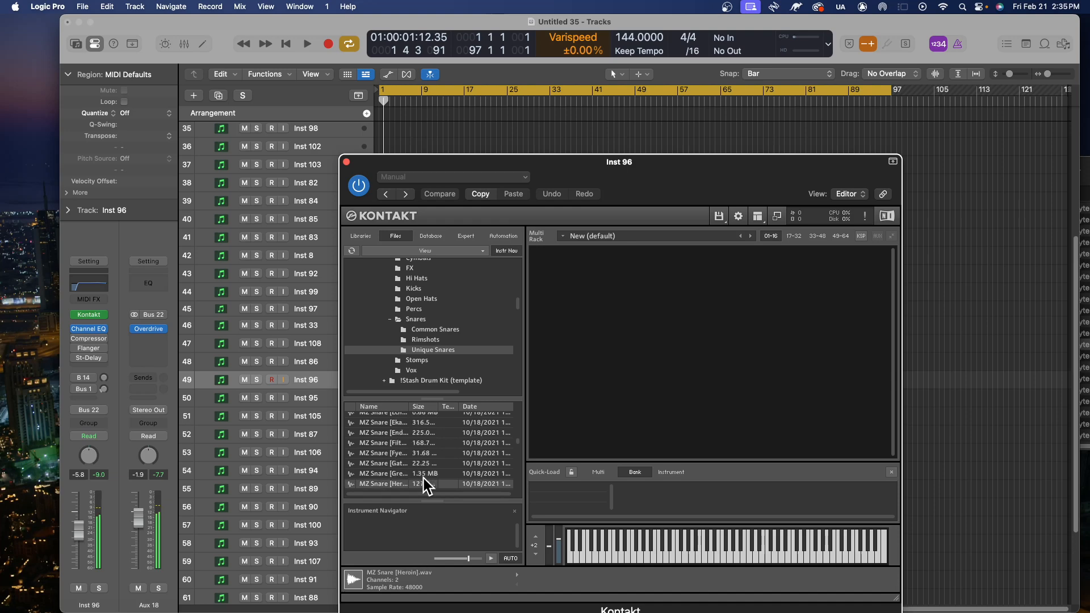
pyautogui.press('Down')
pyautogui.press('Down')
pyautogui.press('Down')
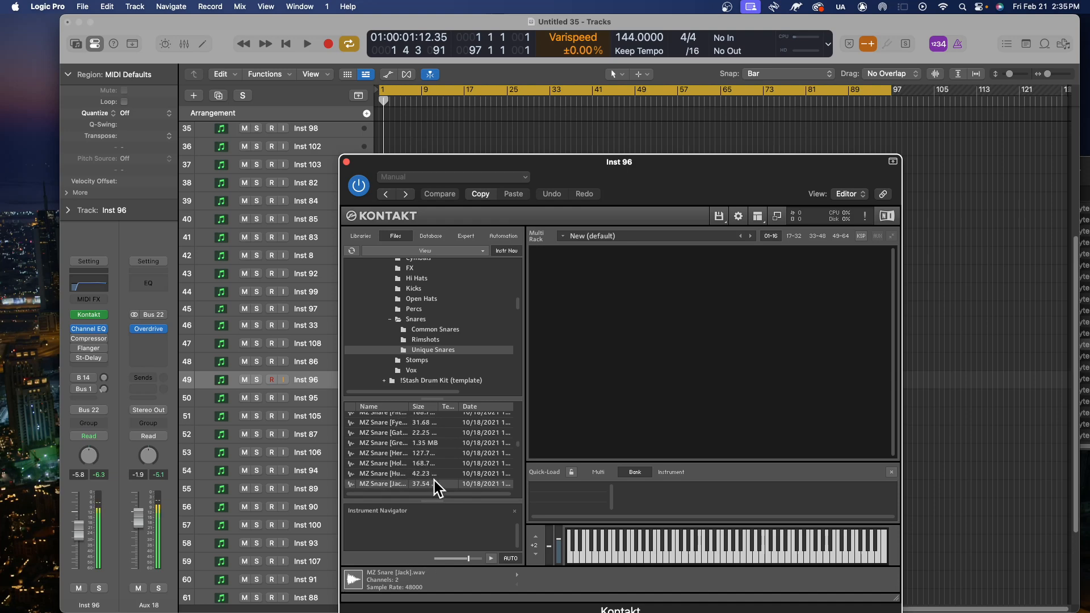
# - Load MZ Snare [Jack] into Inst 96's Kontakt rack and try it over the playing beat
pyautogui.moveTo(436, 482); pyautogui.dragTo(556, 414)
pyautogui.press('space')
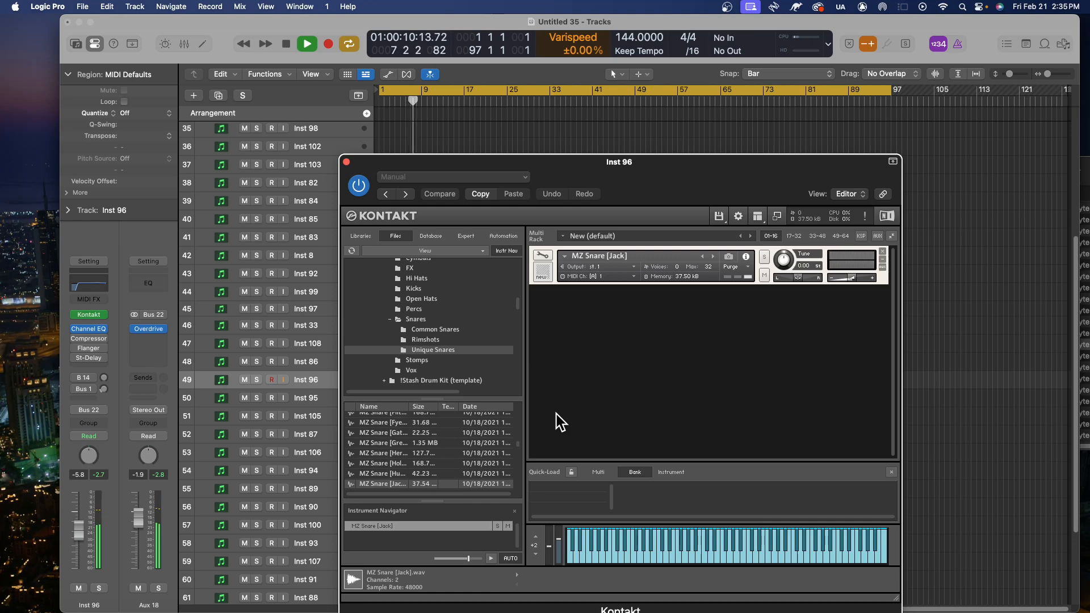
pyautogui.press('space')
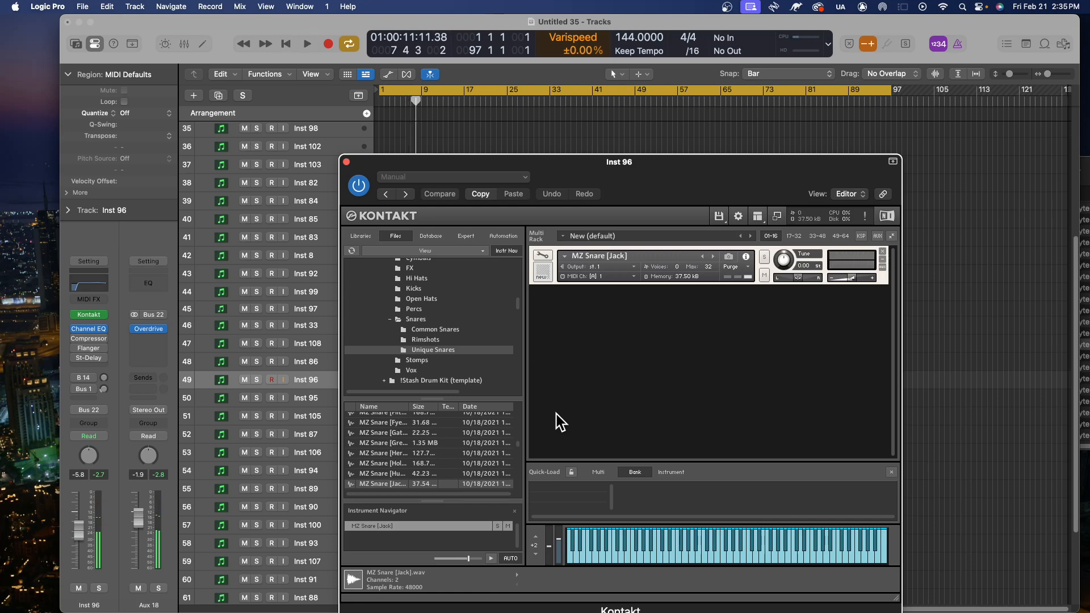
# - Record a snare pattern on Inst 96 across the first eight bars and close the Kontakt window
pyautogui.click(1000, 438)
pyautogui.press('r')
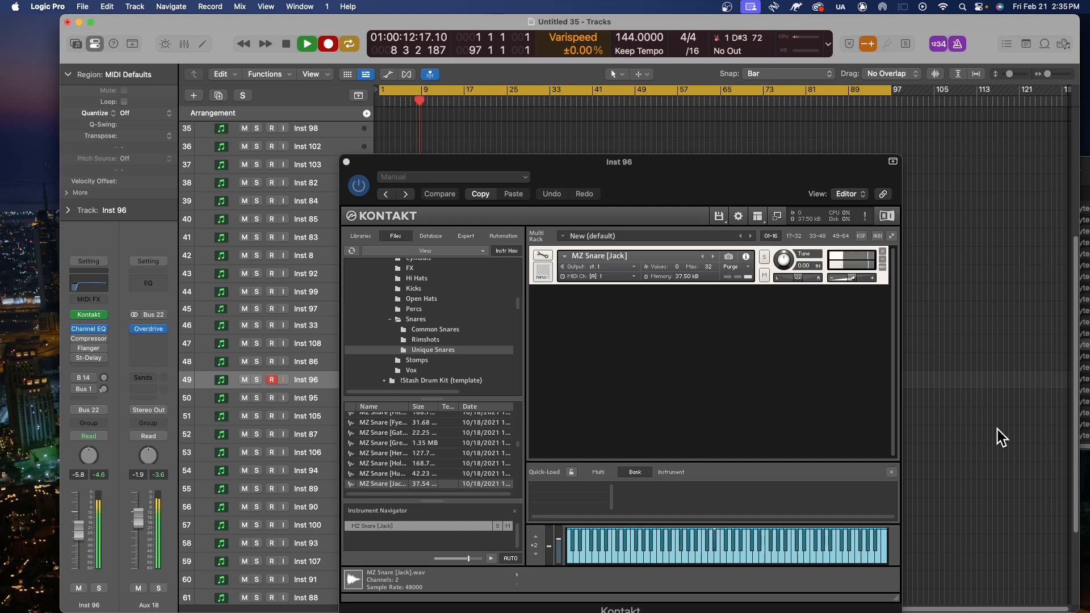
pyautogui.press('space')
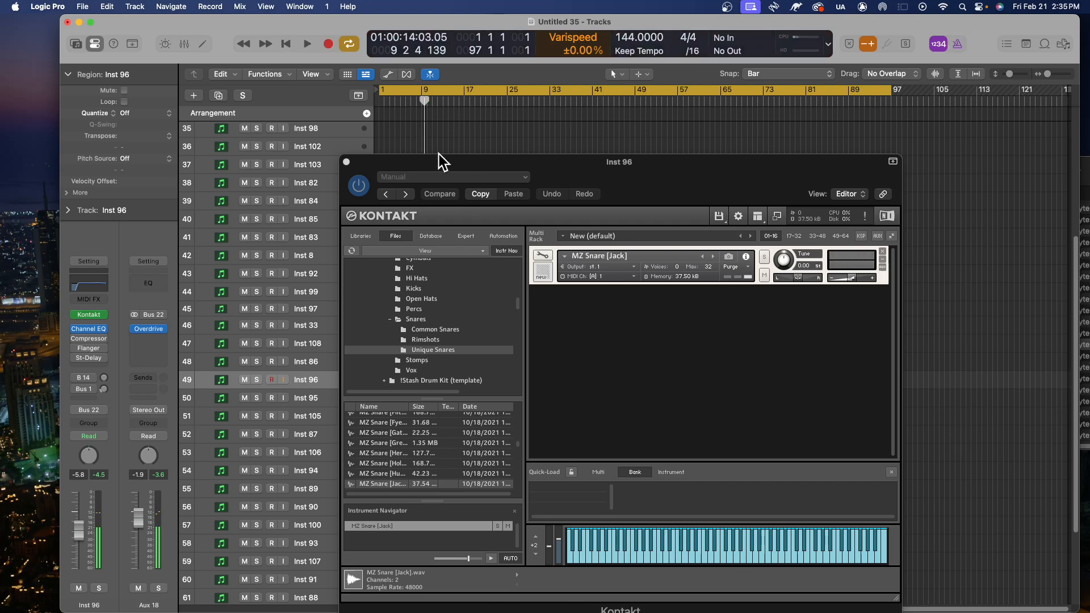
pyautogui.click(345, 161)
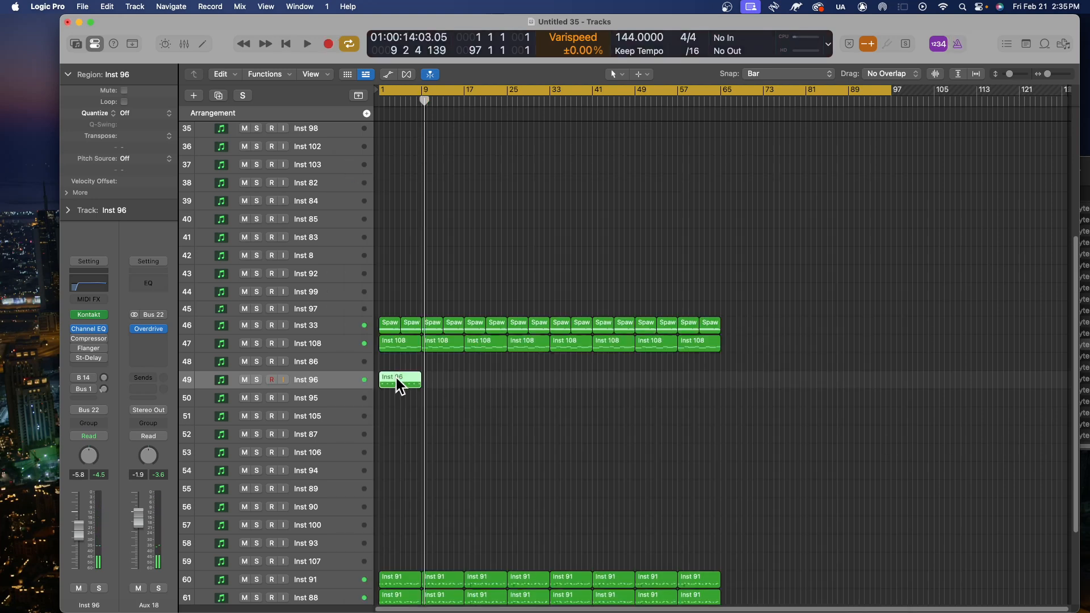
# - Quantize the recorded Inst 96 snare notes to 1/16 Note in the Piano Roll and close the editor
pyautogui.doubleClick(399, 380)
pyautogui.click(446, 462)
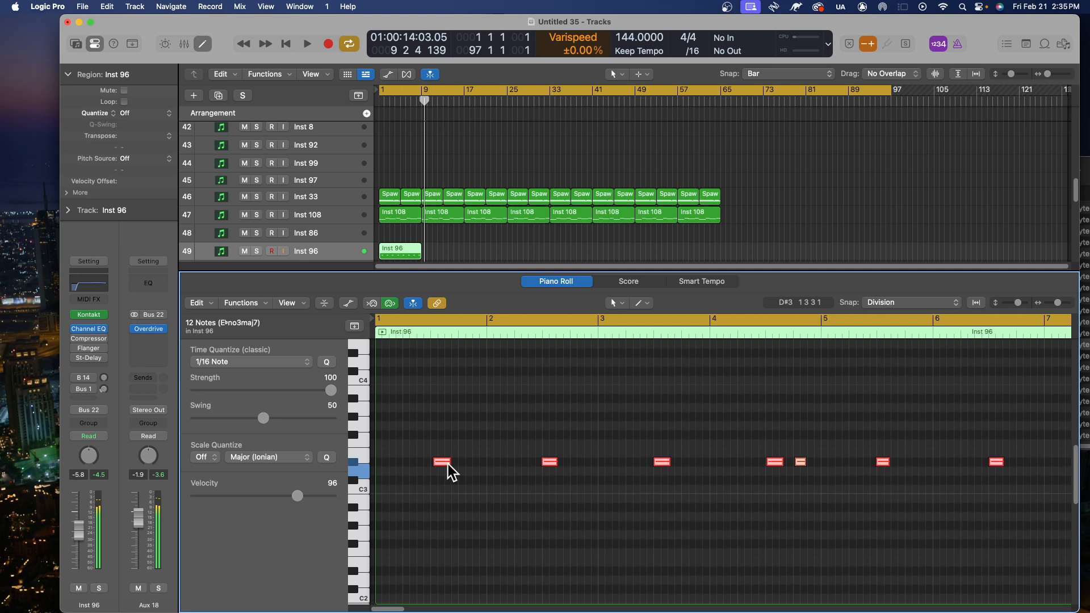
pyautogui.moveTo(448, 464); pyautogui.dragTo(446, 465)
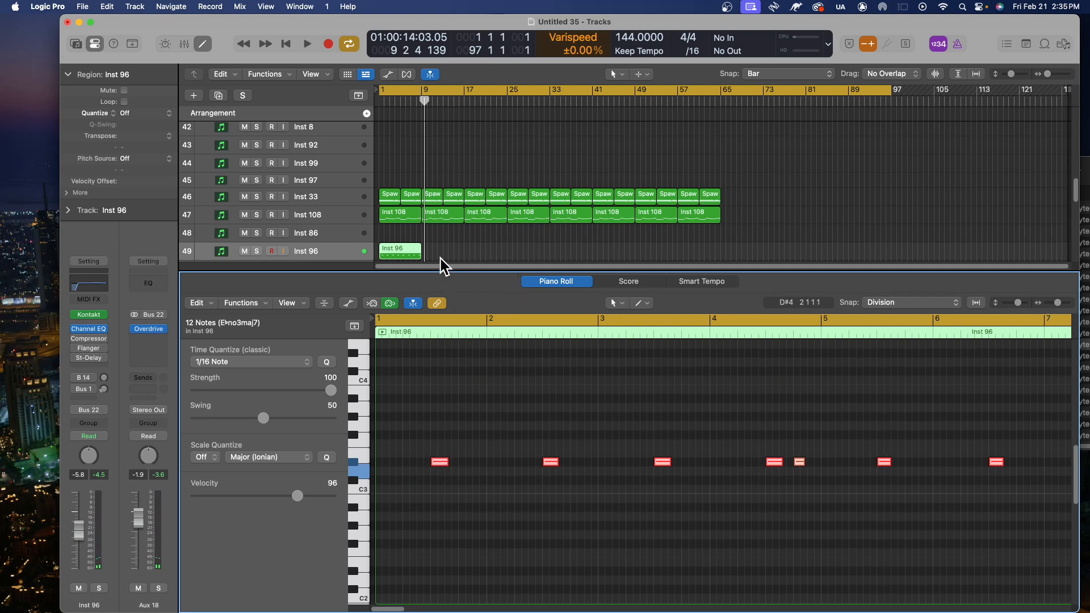
pyautogui.moveTo(450, 270); pyautogui.dragTo(440, 608)
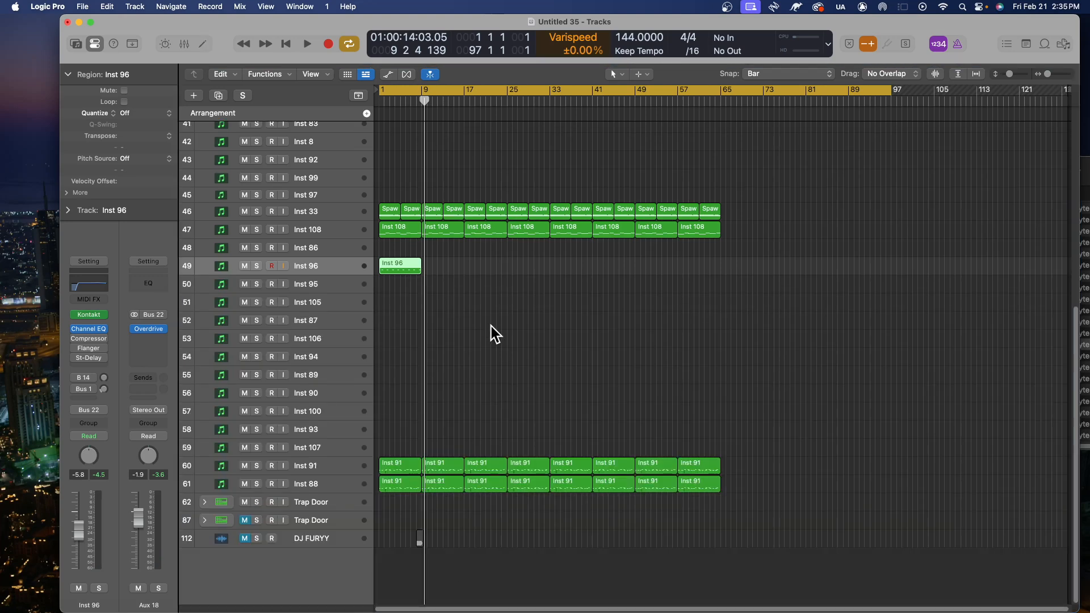
# - Play the beat from the beginning to hear the Inst 96 snare pattern with the other tracks
pyautogui.scroll(4, 439, 322)
pyautogui.press('Return')
pyautogui.press('space')
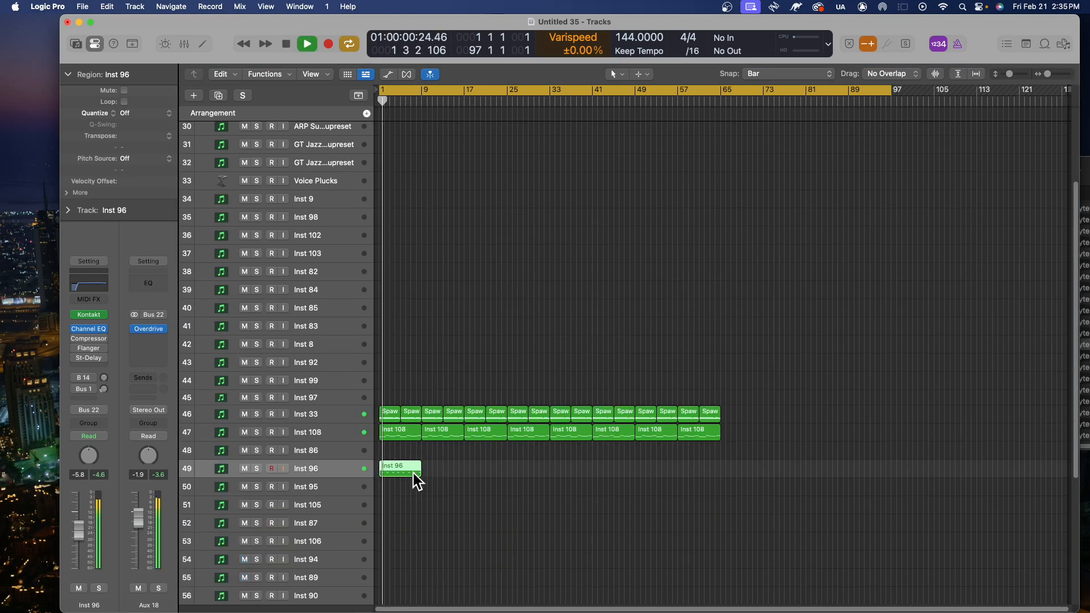
# - Duplicate the eight-bar Inst 96 snare region along its track so the copies run to bar 65
pyautogui.moveTo(400, 468); pyautogui.dragTo(480, 479)
pyautogui.keyDown('shift'); pyautogui.click(395, 468); pyautogui.keyUp('shift')
pyautogui.moveTo(605, 473); pyautogui.dragTo(577, 471)
pyautogui.click(542, 517)
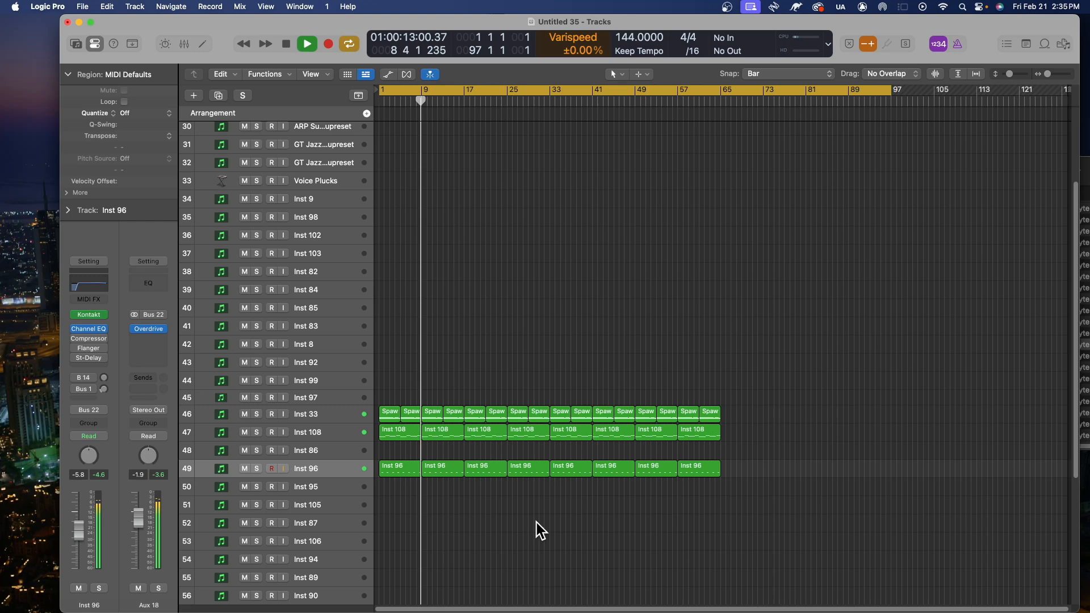
# - Stop playback, select the Inst 105 track and record a hi-hat pattern across its first eight bars
pyautogui.scroll(-2, 397, 511)
pyautogui.press('space')
pyautogui.click(338, 456)
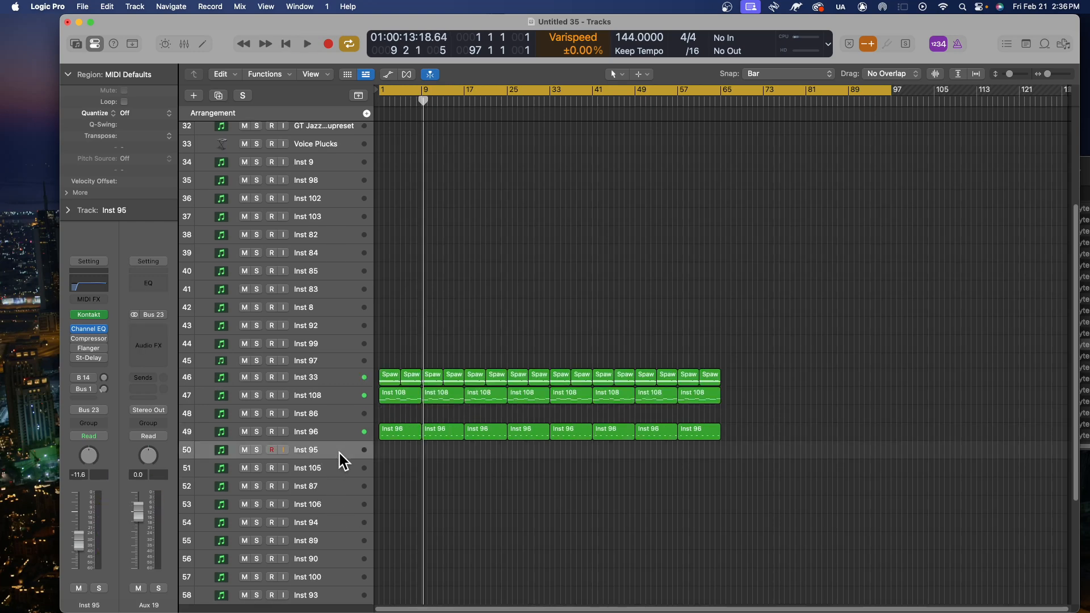
pyautogui.press('Down')
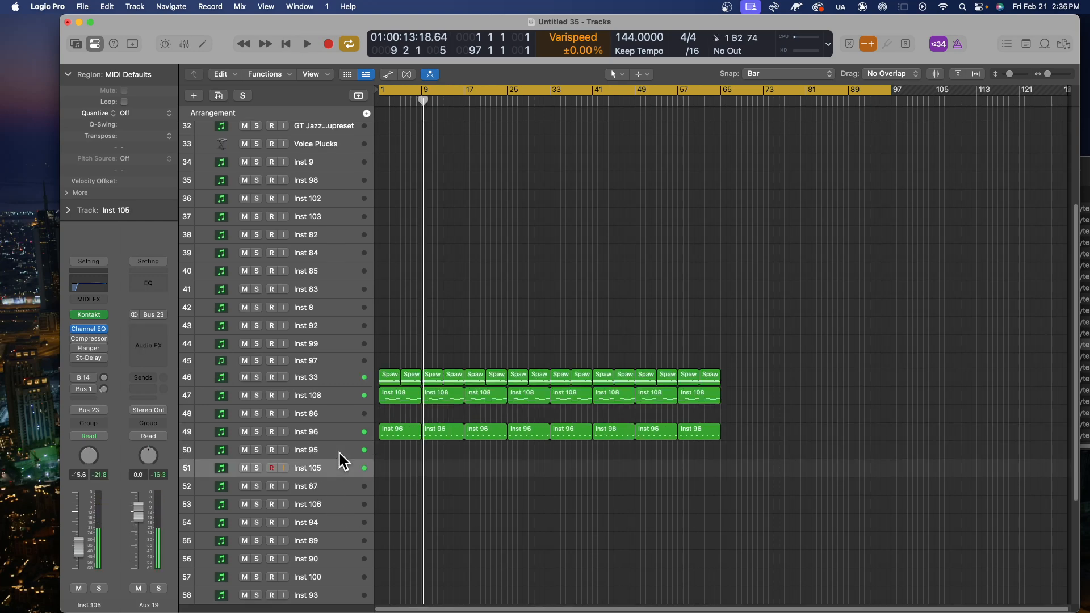
pyautogui.press('r')
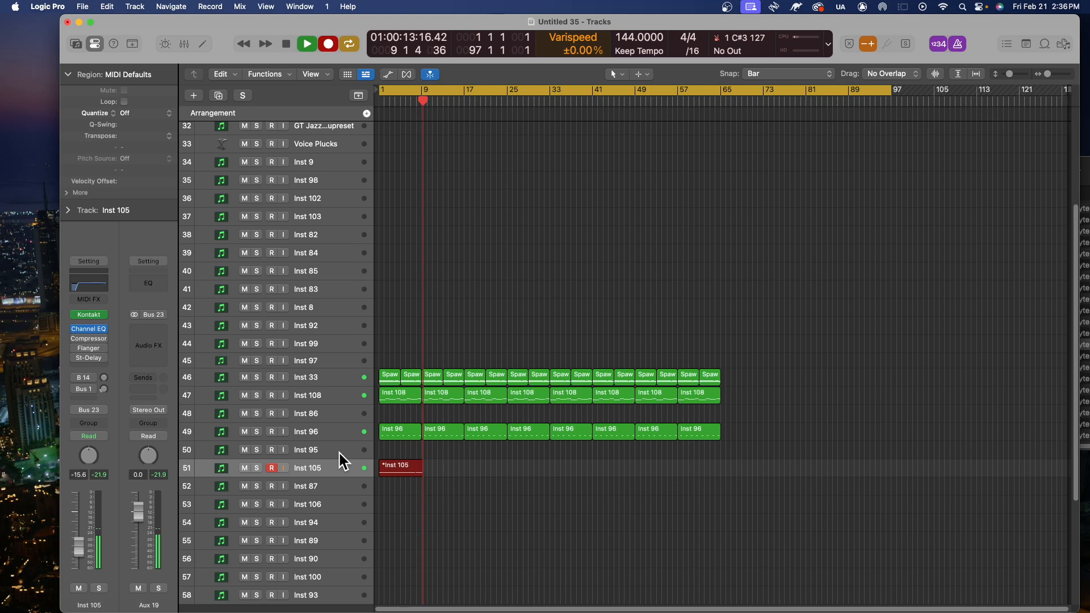
pyautogui.press('space')
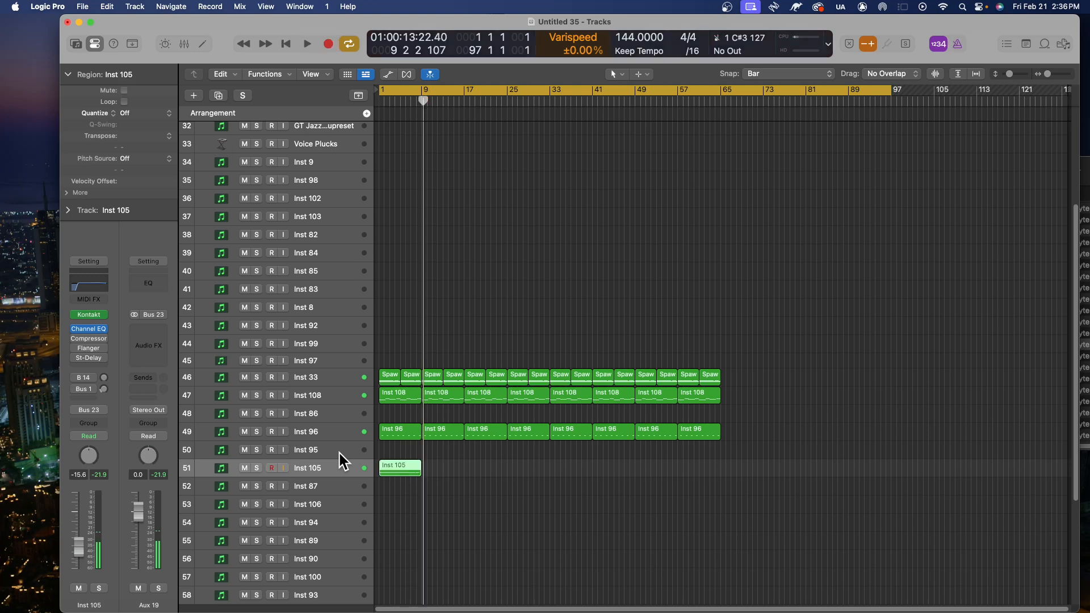
# - Quantize all recorded Inst 105 notes to 1/16 Note in the Piano Roll and close the editor
pyautogui.doubleClick(404, 475)
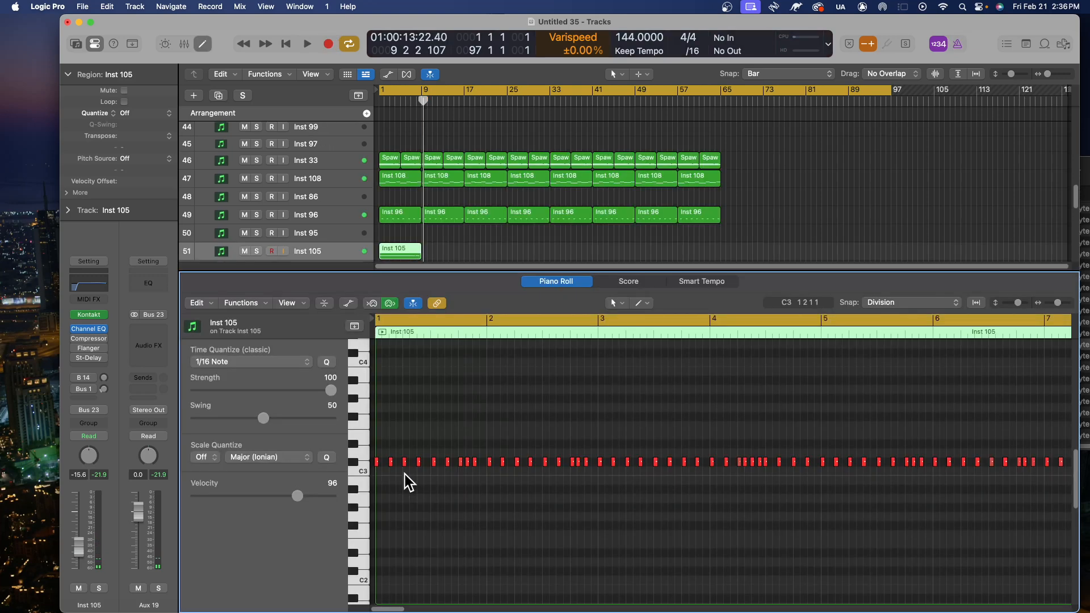
pyautogui.click(474, 462)
pyautogui.press('super+a')
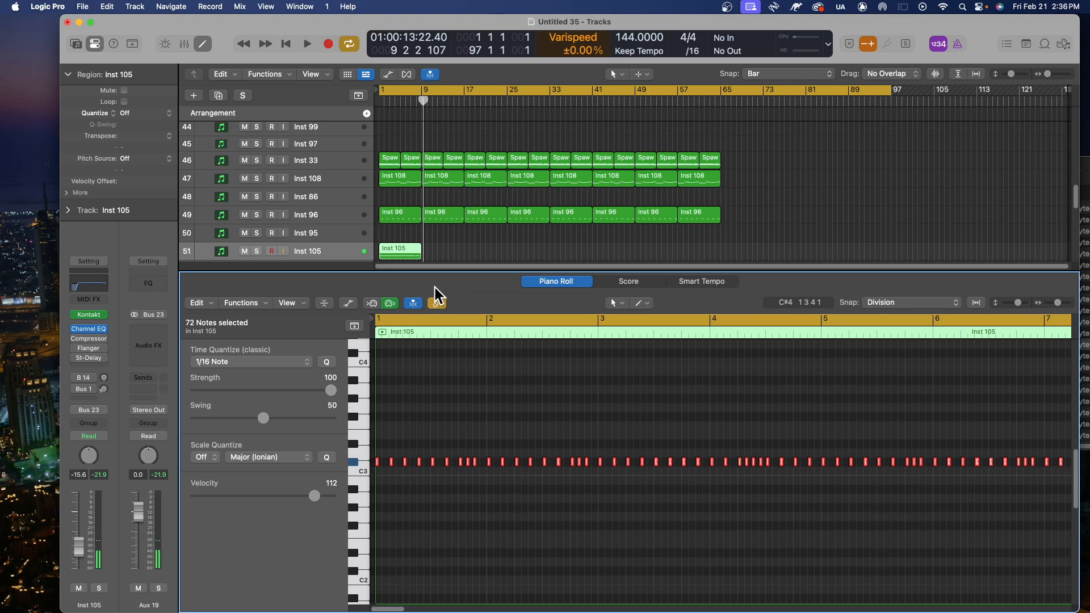
pyautogui.moveTo(438, 271); pyautogui.dragTo(386, 567)
# - Play the beat and duplicate the Inst 105 hi-hat region along its track up to bar 65
pyautogui.press('space')
pyautogui.scroll(5, 448, 425)
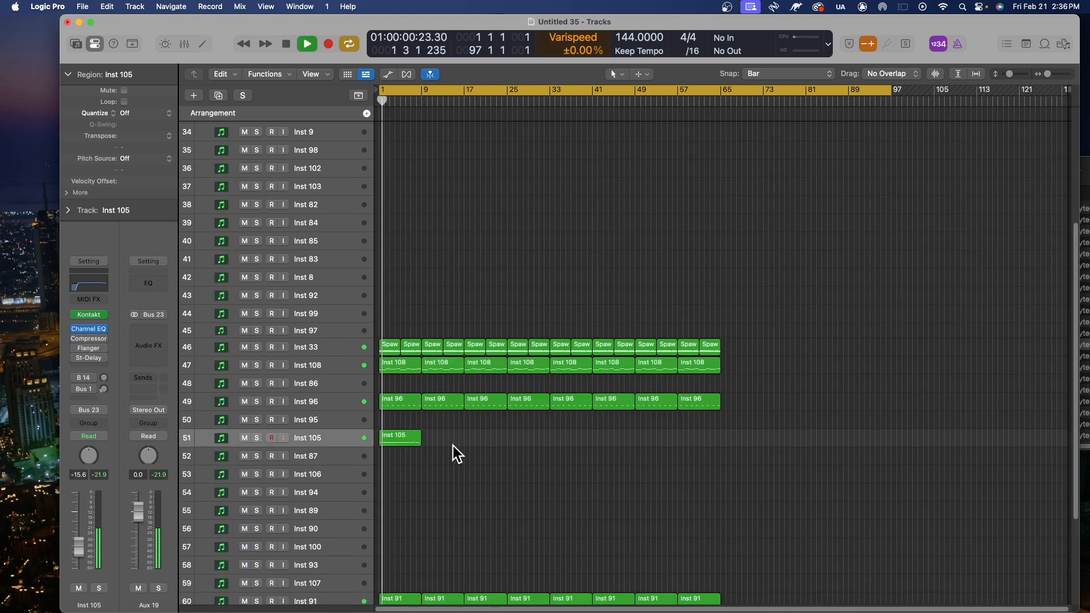
pyautogui.moveTo(401, 439); pyautogui.dragTo(446, 435)
pyautogui.moveTo(556, 444)
pyautogui.mouseDown()
pyautogui.moveTo(414, 430)
pyautogui.moveTo(405, 434)
pyautogui.moveTo(515, 434)
pyautogui.moveTo(389, 447)
pyautogui.moveTo(580, 438)
pyautogui.moveTo(570, 438)
pyautogui.mouseUp()
pyautogui.click(566, 530)
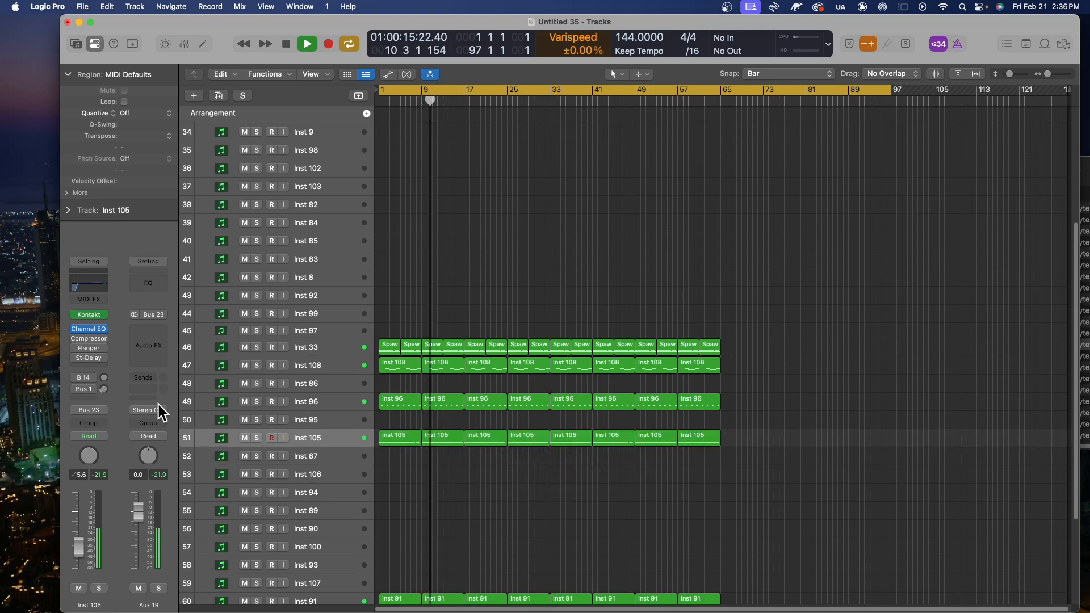
# - Open Inst 105's Kontakt instrument and show the Hi Hats folder from the JMizzy The Best Drum Kits library
pyautogui.click(90, 315)
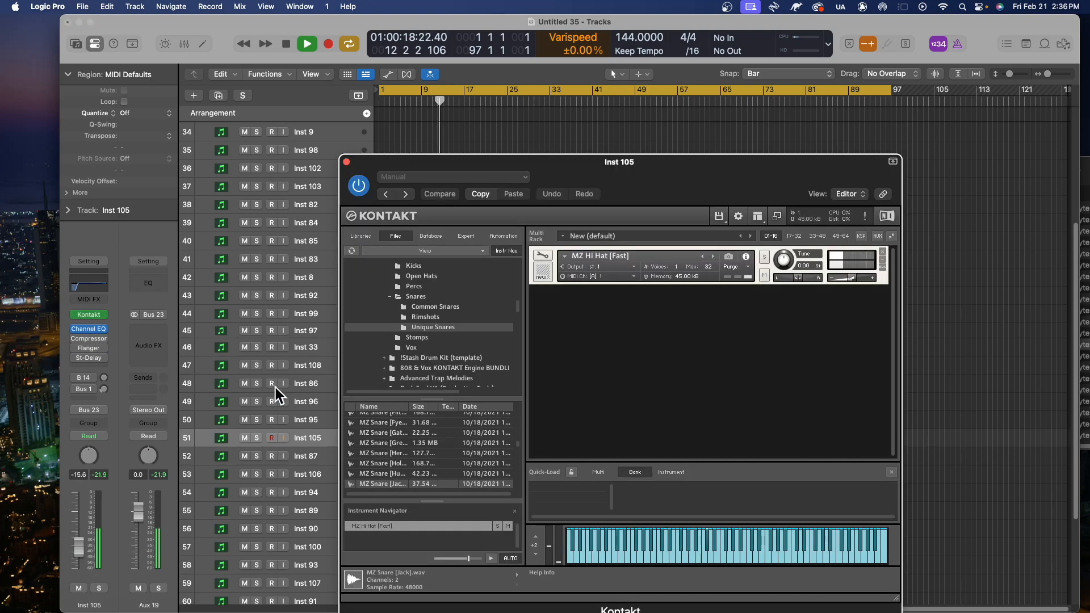
pyautogui.scroll(4, 424, 309)
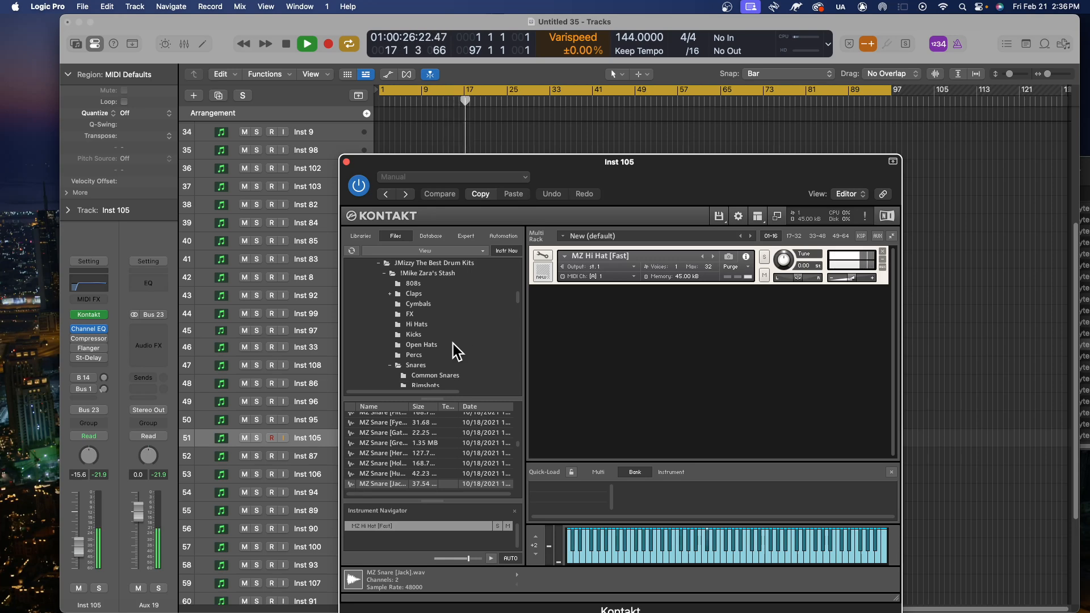
pyautogui.scroll(1, 461, 349)
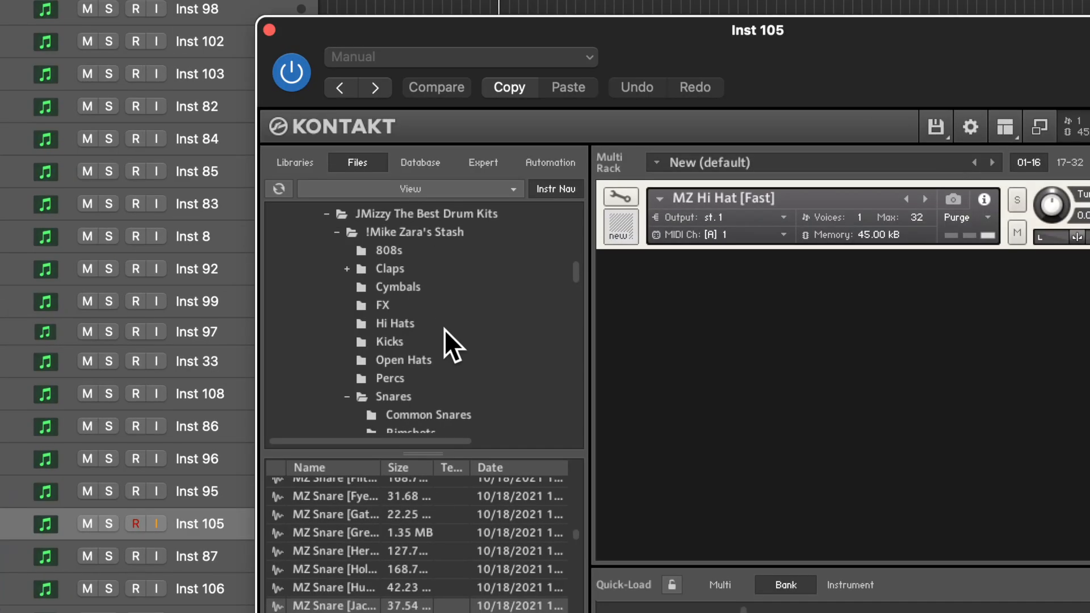
pyautogui.click(444, 327)
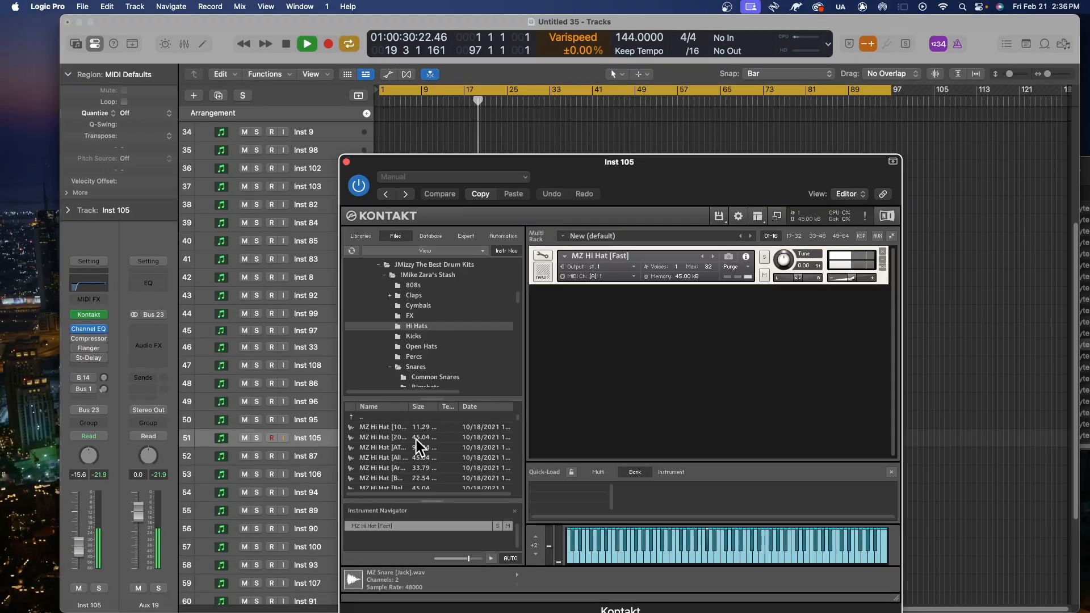
# - Stop playback and audition several MZ Hi Hat samples, including Artist and Bright, in the Hi Hats folder
pyautogui.click(421, 444)
pyautogui.press('space')
pyautogui.click(437, 457)
pyautogui.click(437, 467)
pyautogui.scroll(-1, 431, 462)
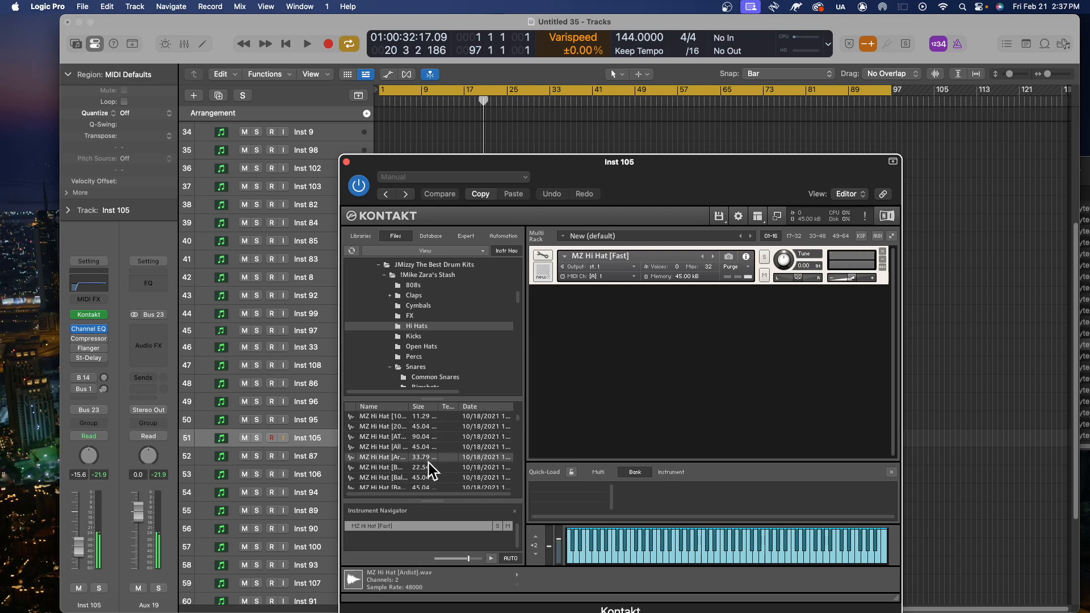
pyautogui.scroll(-1, 432, 459)
pyautogui.scroll(-5, 432, 471)
pyautogui.click(427, 474)
pyautogui.click(433, 453)
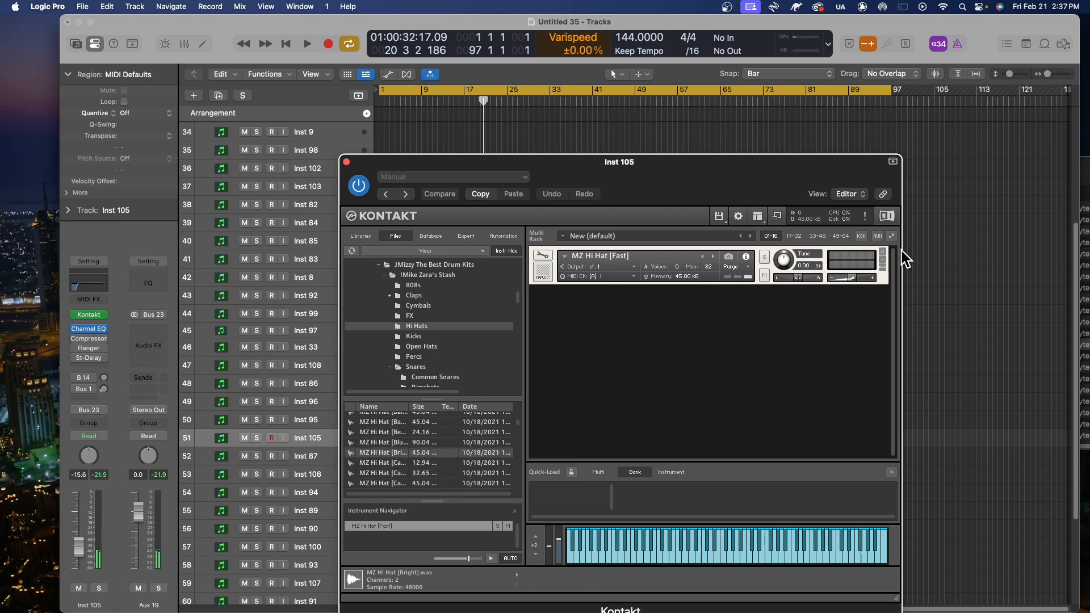
# - Replace MZ Hi Hat [Fast] with MZ Hi Hat [Bright] in Inst 105's Kontakt rack and try it over the beat
pyautogui.click(883, 252)
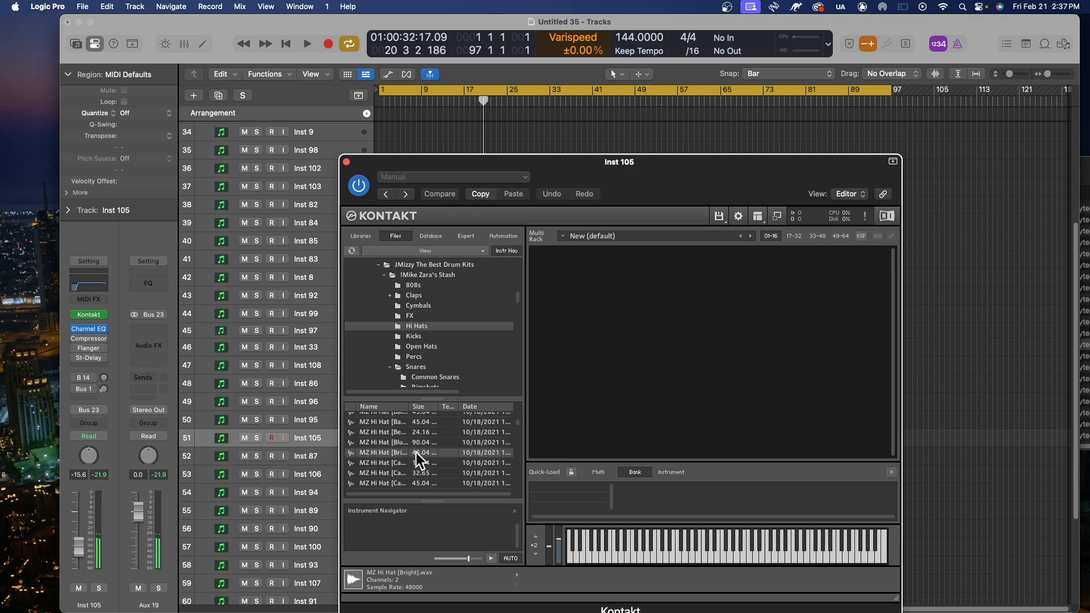
pyautogui.moveTo(417, 452); pyautogui.dragTo(590, 387)
pyautogui.press('space')
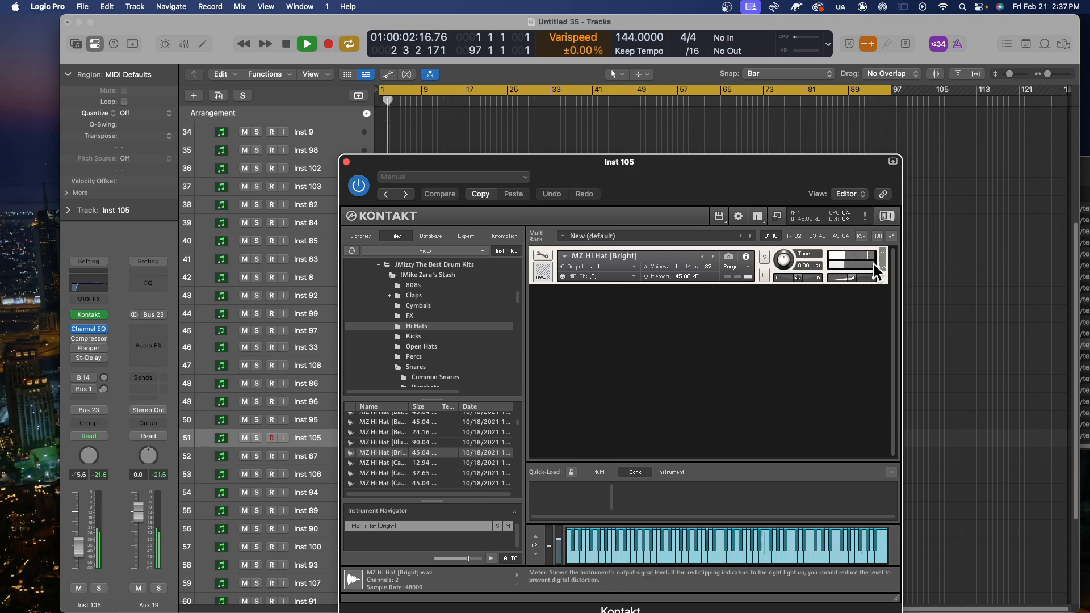
pyautogui.press('space')
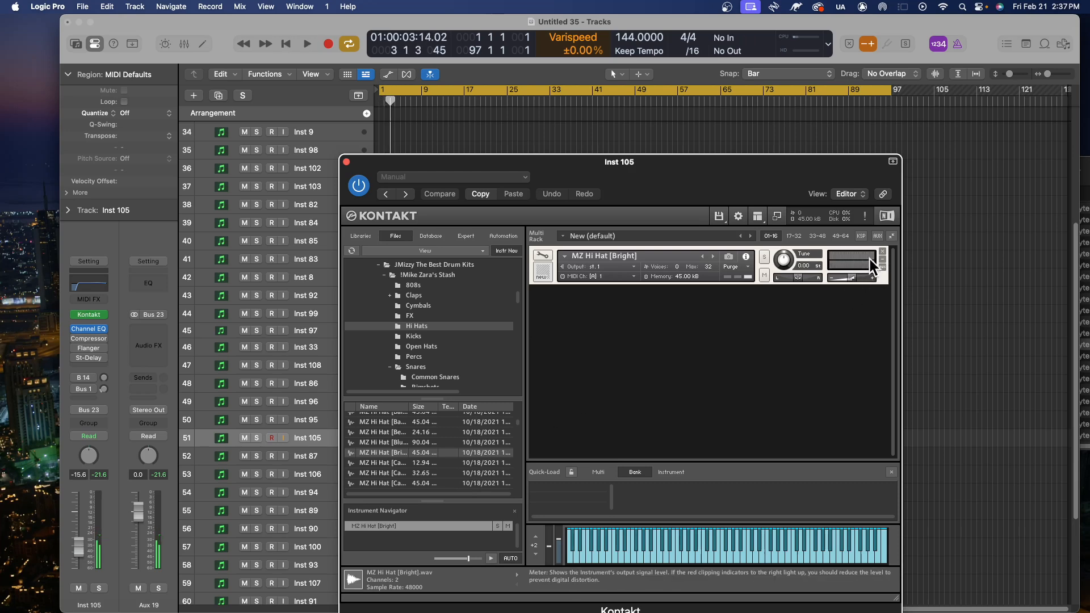
# - Swap MZ Hi Hat [Bright] for MZ Hi Hat [Blur], listen to it with the beat and close the Kontakt window
pyautogui.click(883, 252)
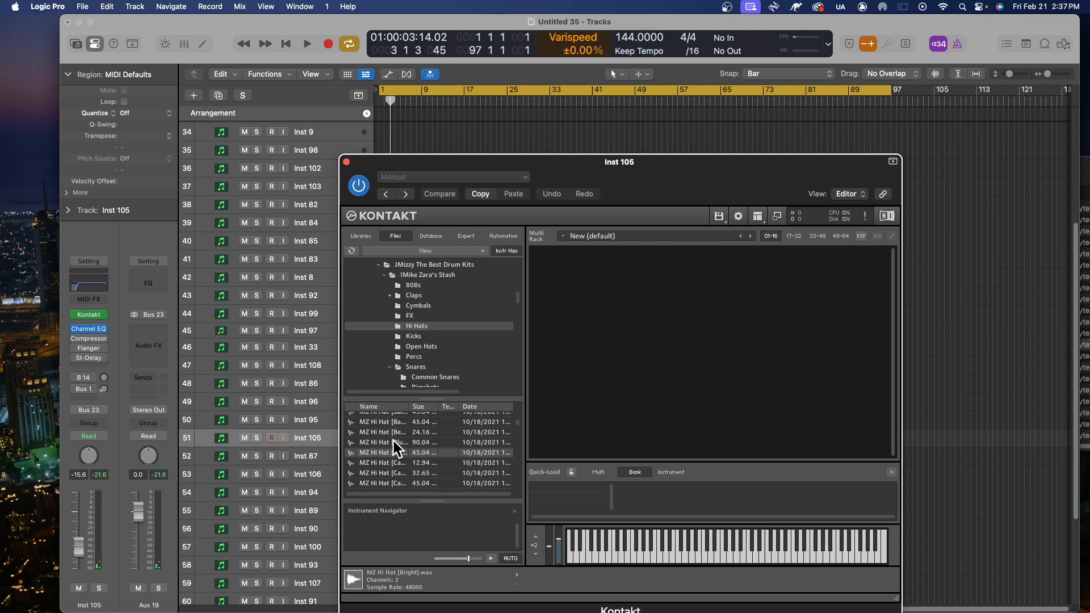
pyautogui.moveTo(420, 444); pyautogui.dragTo(609, 399)
pyautogui.press('space')
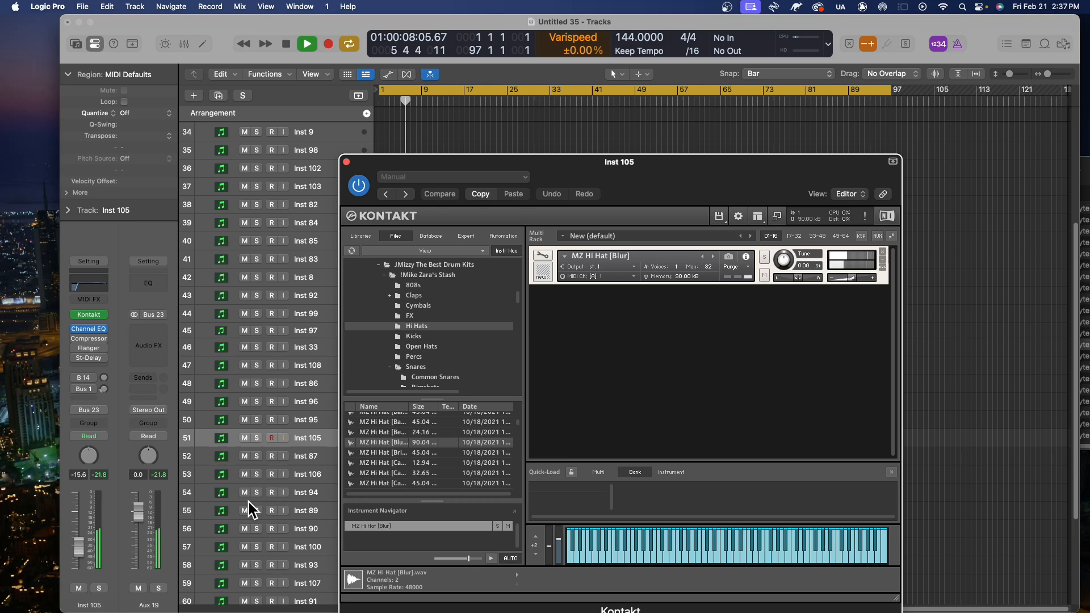
pyautogui.moveTo(601, 160); pyautogui.dragTo(478, 157)
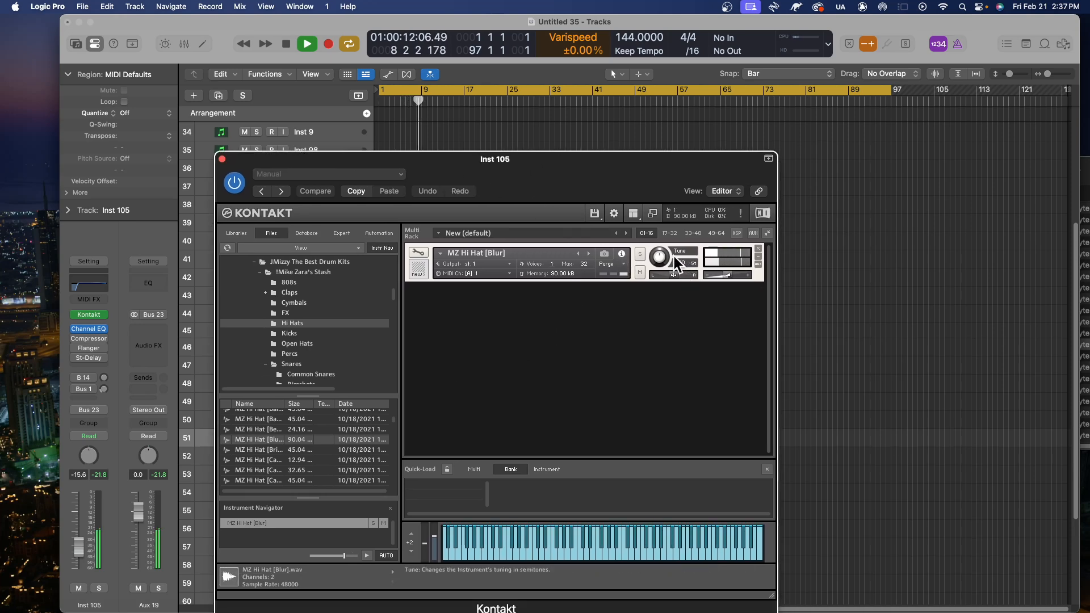
pyautogui.moveTo(668, 252); pyautogui.dragTo(668, 256)
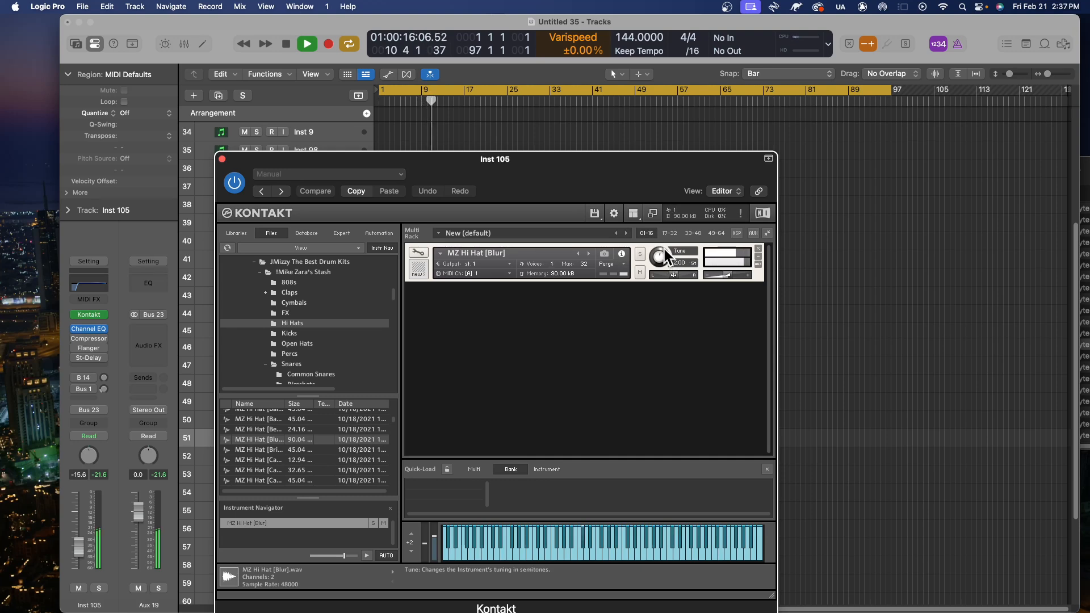
pyautogui.click(222, 160)
pyautogui.scroll(-5, 773, 436)
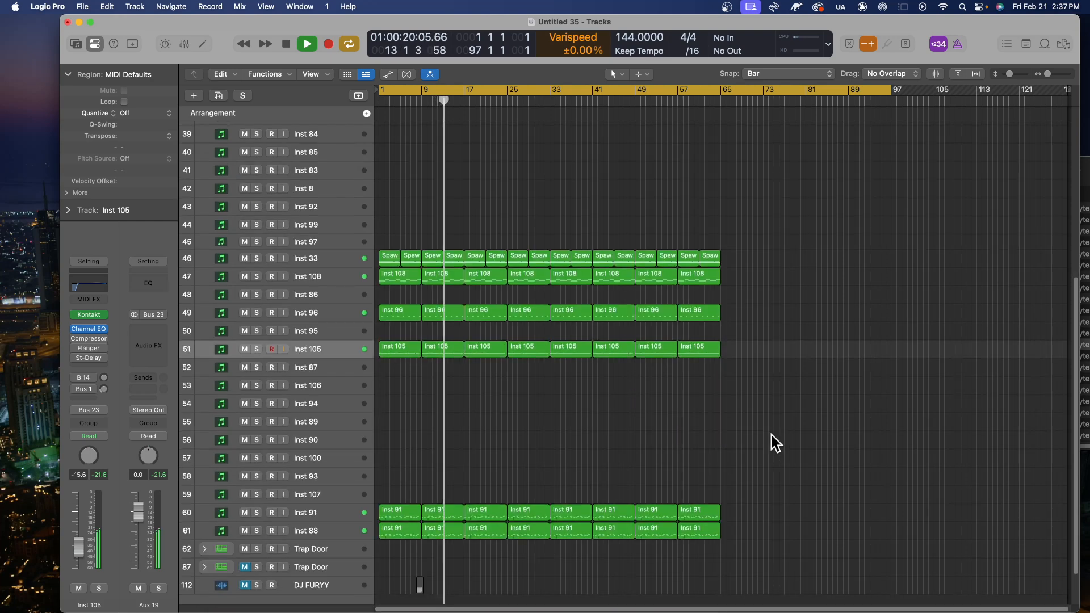
pyautogui.scroll(-1, 679, 430)
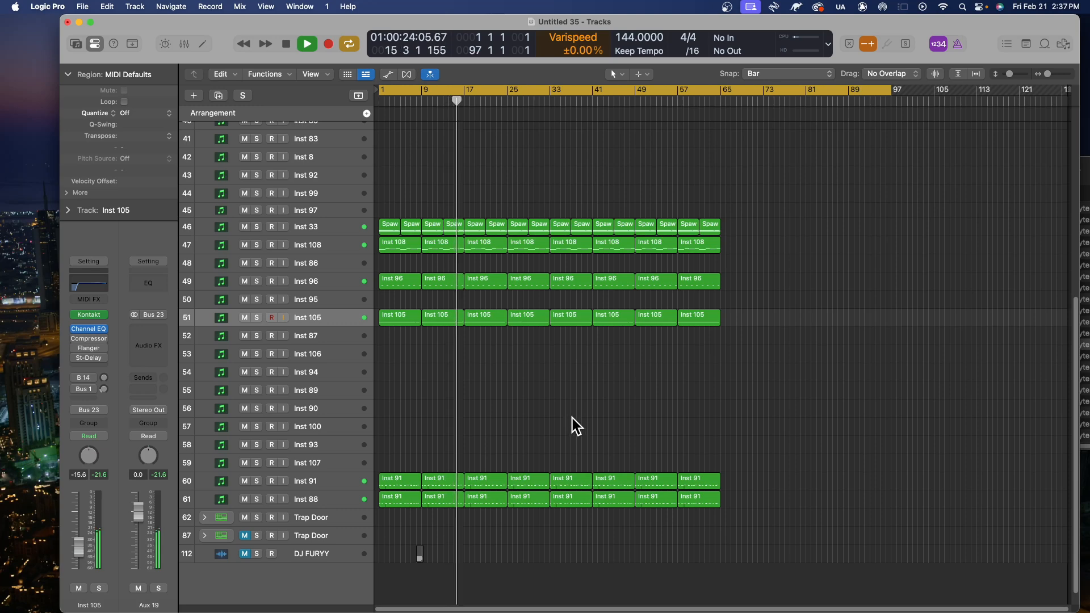
pyautogui.press('space')
# - Select the Inst 82 track and open its Arcade instrument in full view
pyautogui.scroll(10, 526, 424)
pyautogui.click(337, 377)
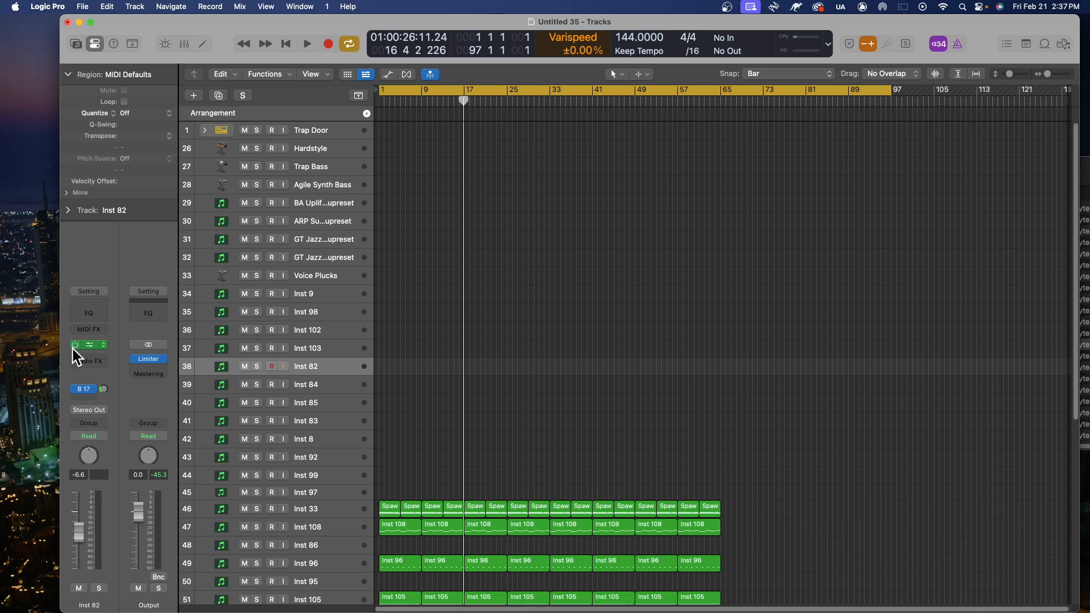
pyautogui.click(90, 346)
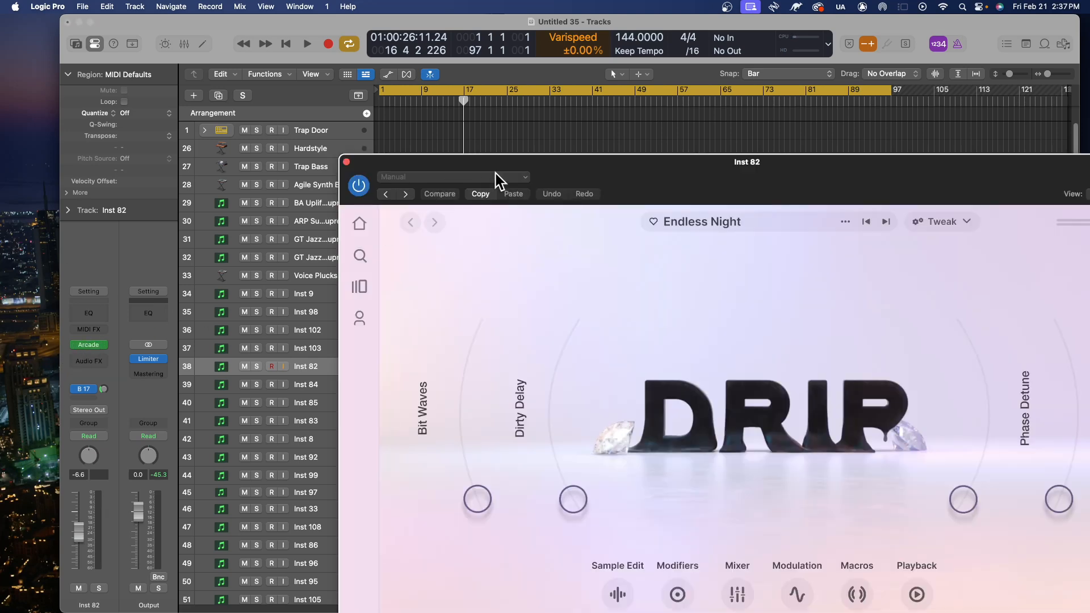
pyautogui.moveTo(517, 181); pyautogui.dragTo(216, 41)
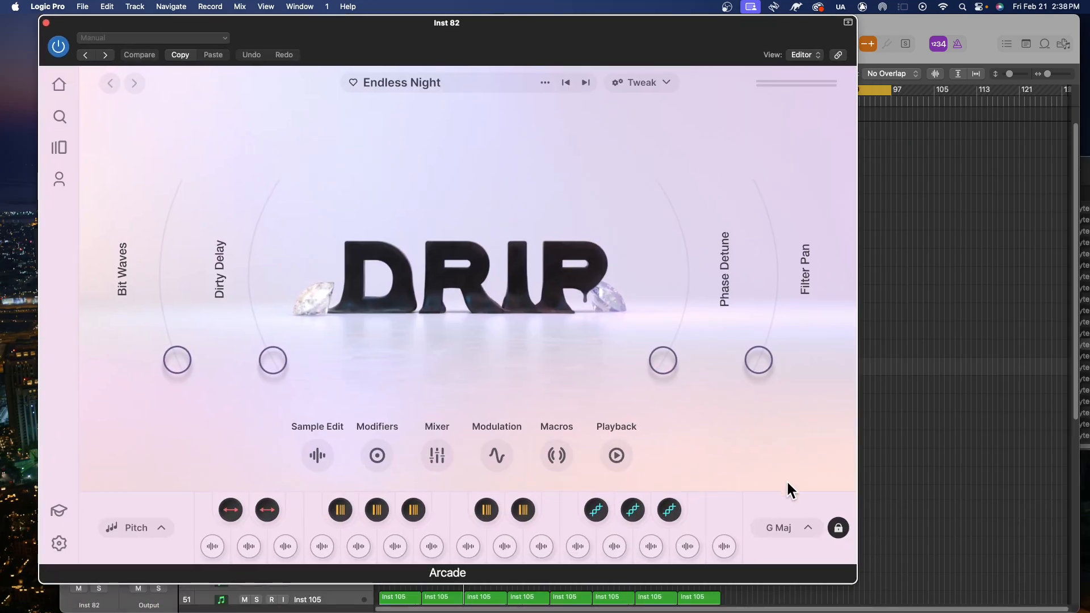
# - Set Arcade's session key to D min
pyautogui.click(784, 531)
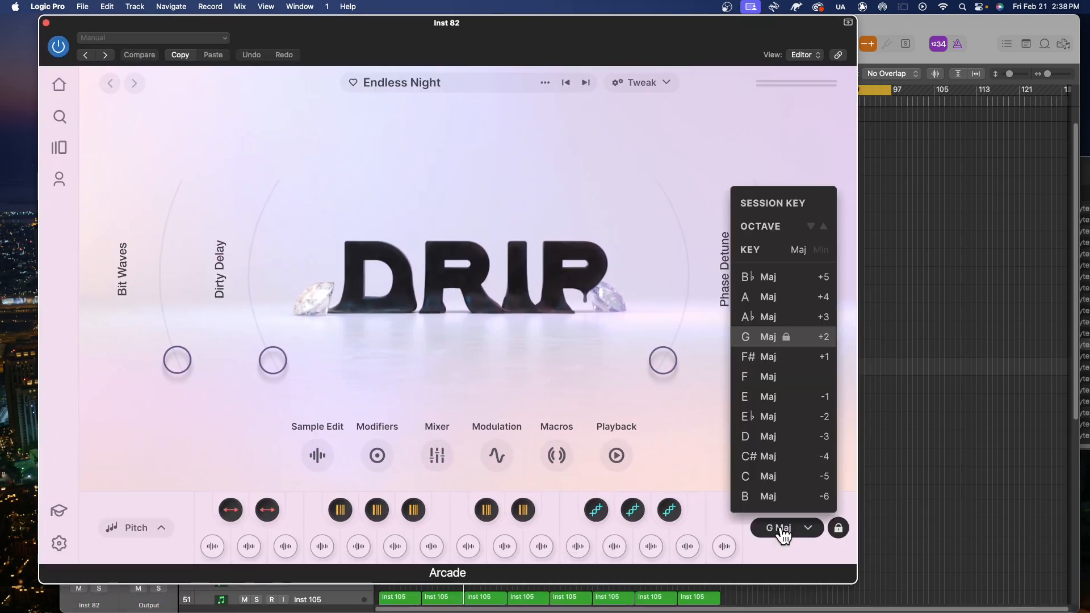
pyautogui.click(818, 252)
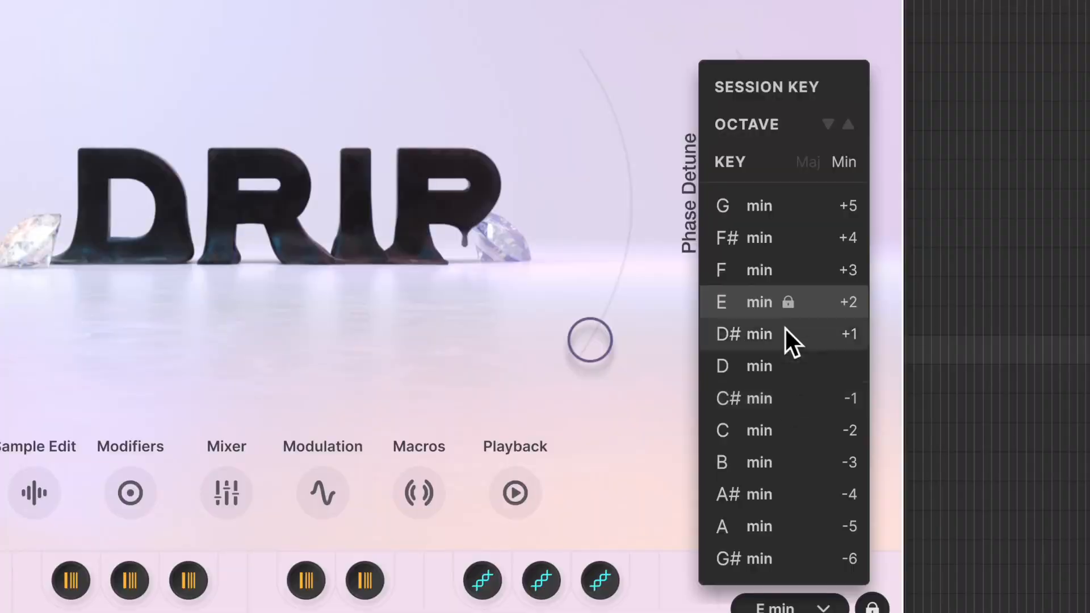
pyautogui.click(775, 360)
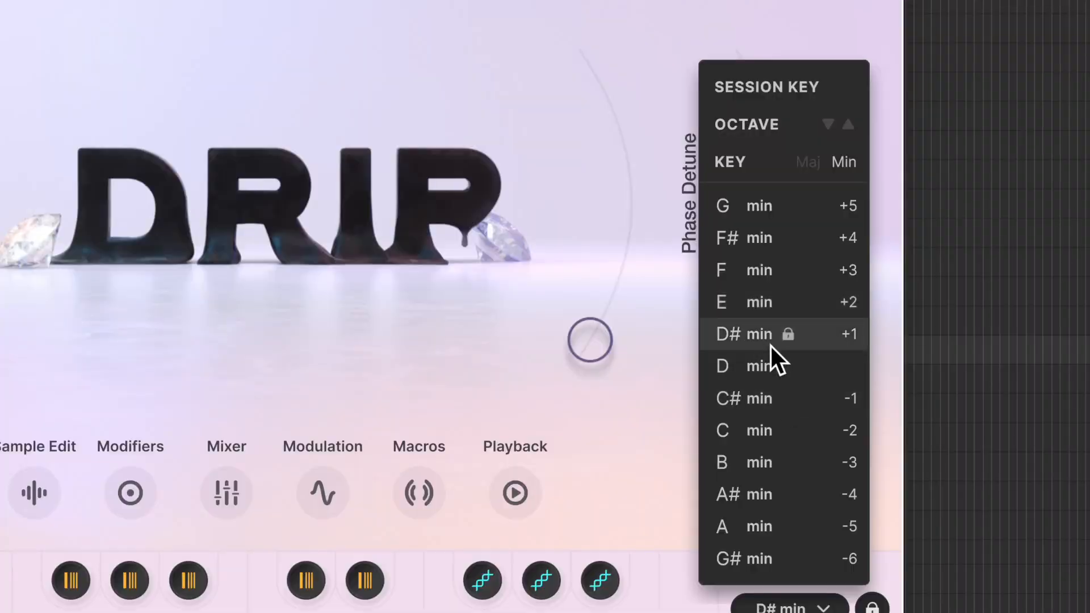
pyautogui.click(773, 363)
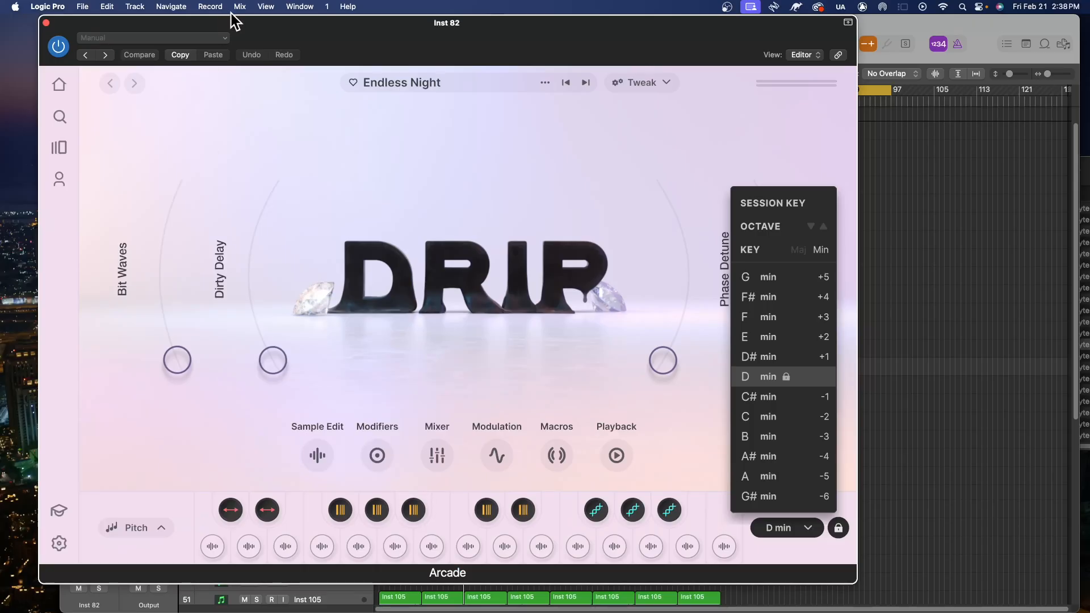
# - Browse Arcade's Lines library and open the Hard Mode line
pyautogui.moveTo(233, 21); pyautogui.dragTo(326, 21)
pyautogui.click(168, 158)
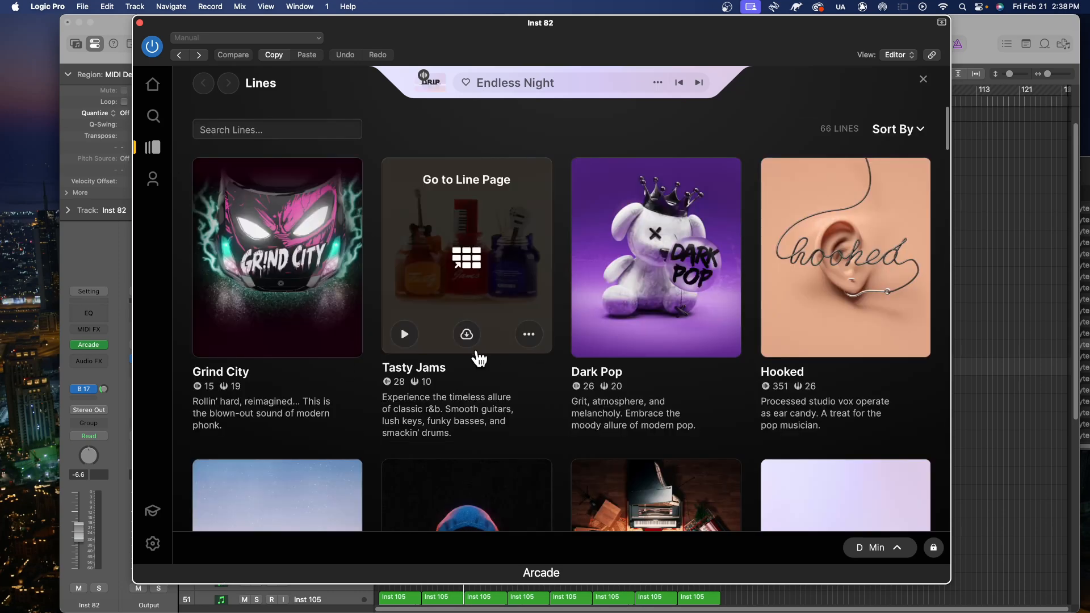
pyautogui.scroll(-3, 480, 358)
pyautogui.scroll(3, 480, 359)
pyautogui.scroll(-2, 479, 359)
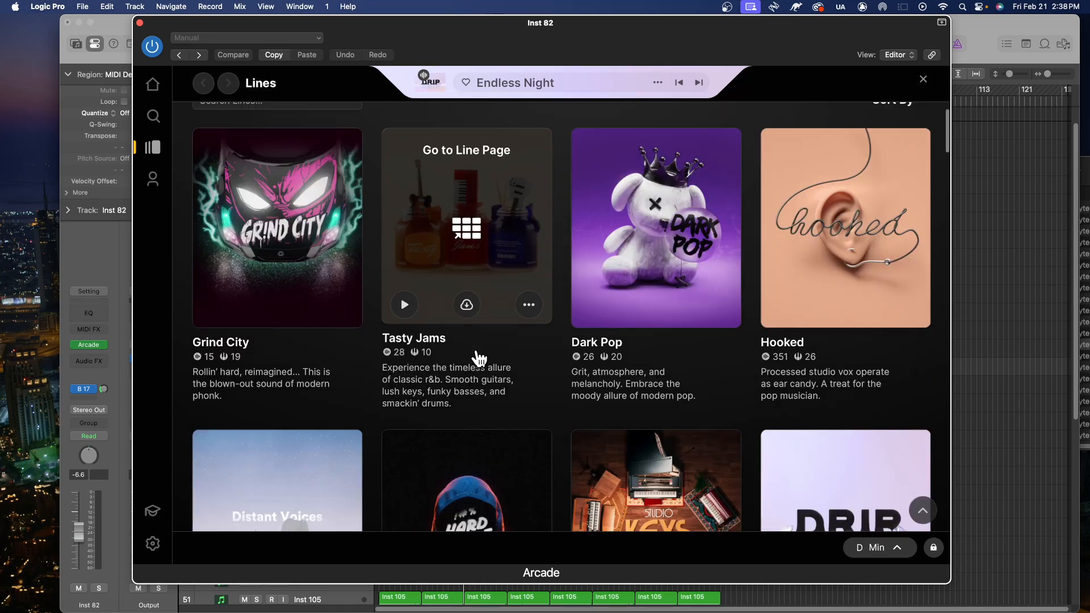
pyautogui.scroll(-2, 479, 359)
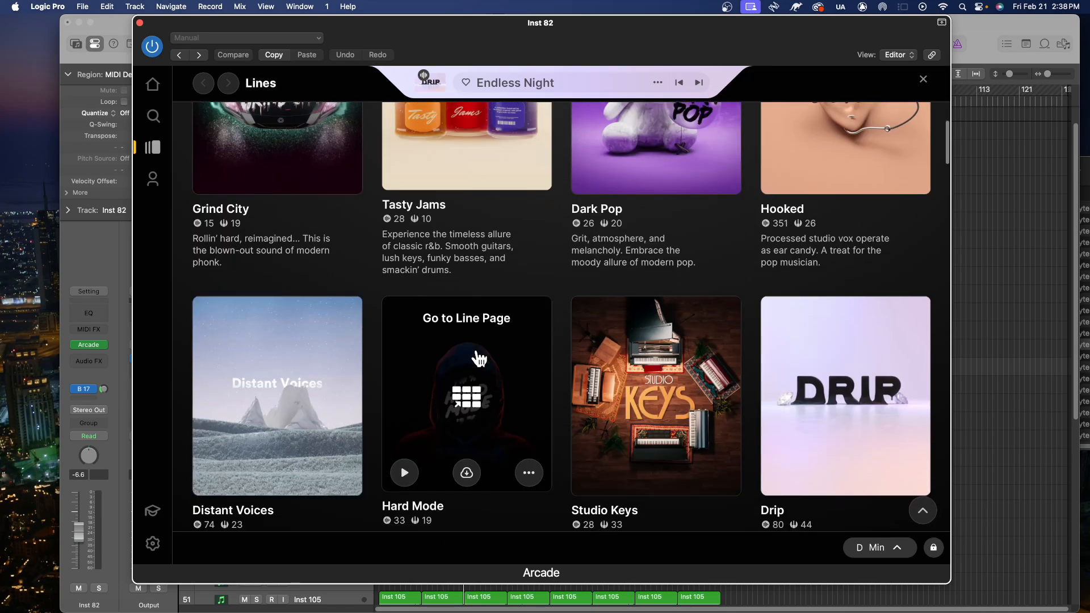
pyautogui.scroll(3, 482, 392)
pyautogui.scroll(-3, 483, 393)
pyautogui.click(483, 393)
# - Load the Warning Signs sampler from the Hard Mode line
pyautogui.scroll(-10, 501, 386)
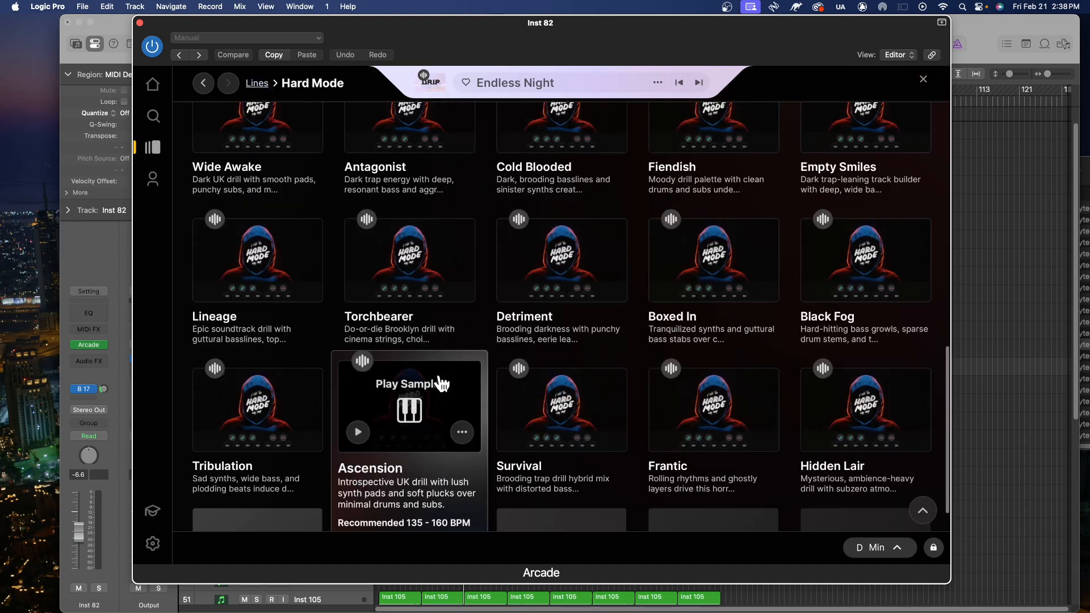
pyautogui.scroll(10, 441, 383)
pyautogui.click(420, 329)
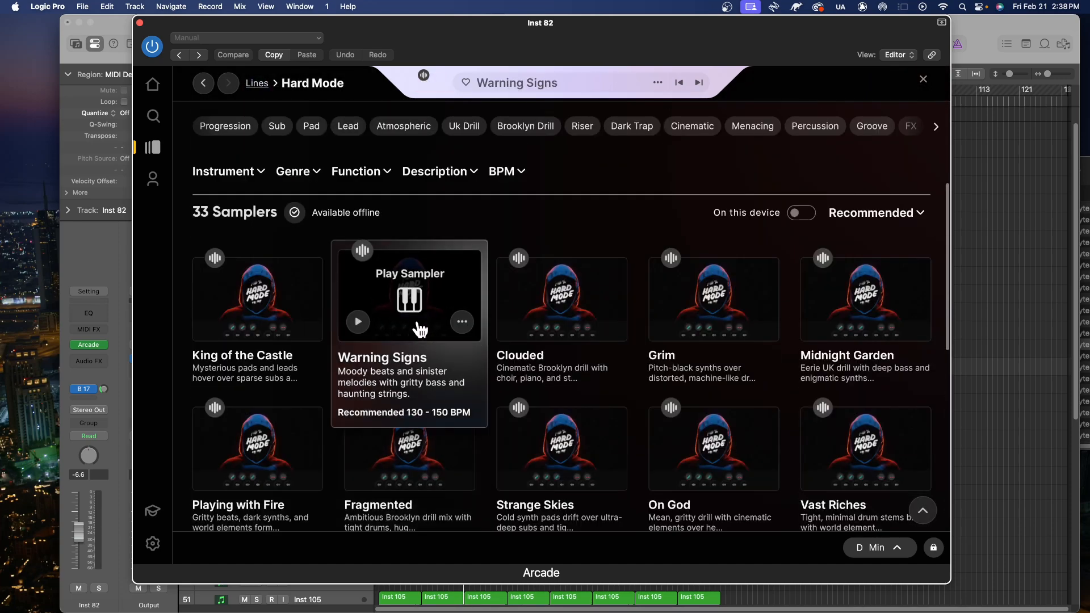
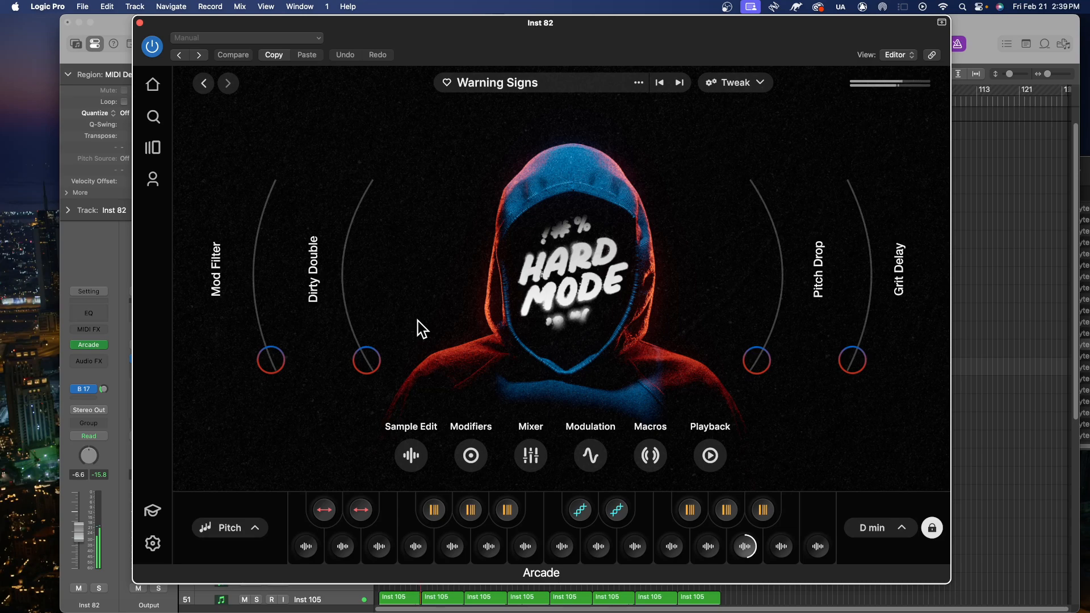
# - Stop the transport, move Arcade aside and inspect the recorded Inst 82 region's notes in the Piano Roll
pyautogui.press('space')
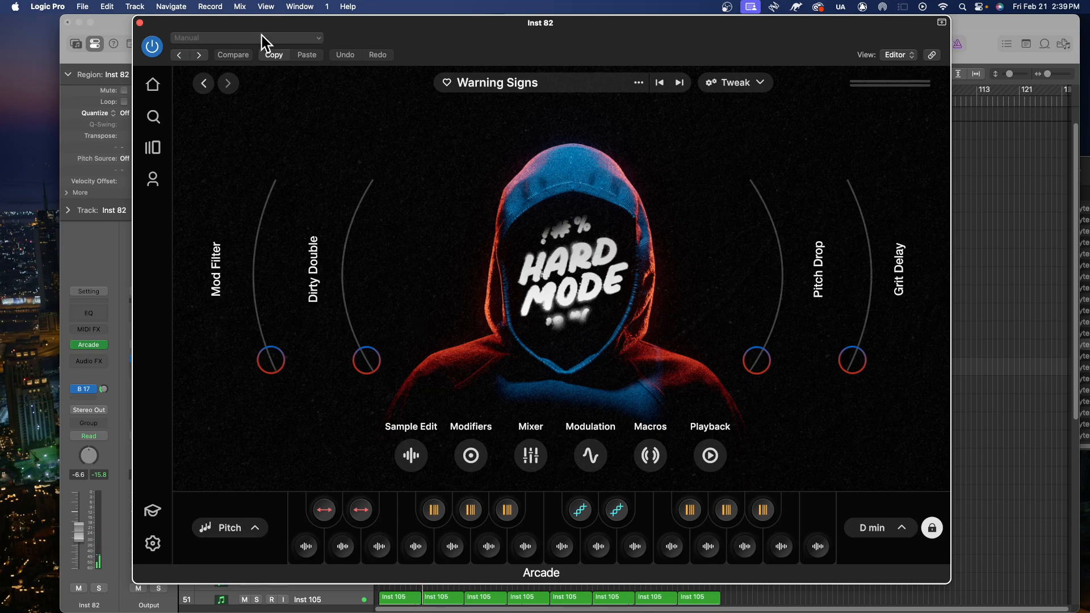
pyautogui.moveTo(265, 42); pyautogui.dragTo(815, 54)
pyautogui.doubleClick(400, 364)
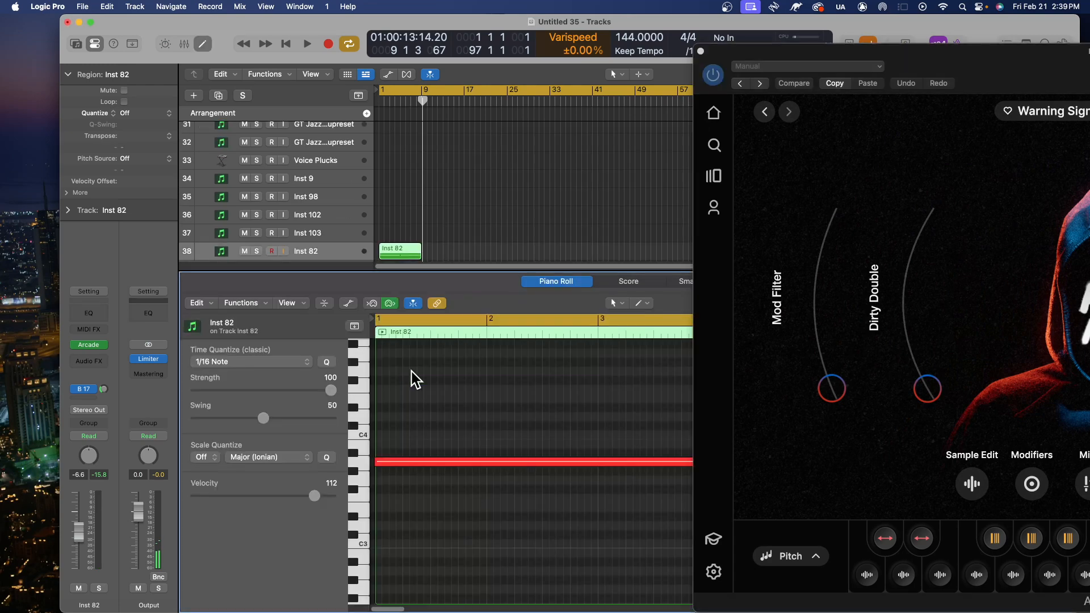
pyautogui.click(457, 464)
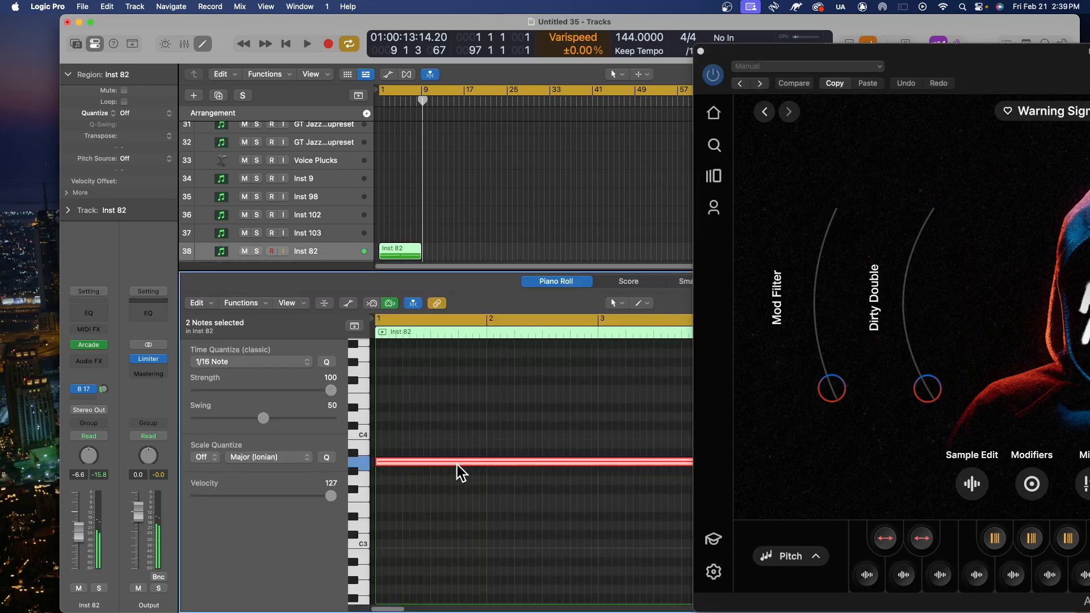
pyautogui.moveTo(435, 271); pyautogui.dragTo(430, 559)
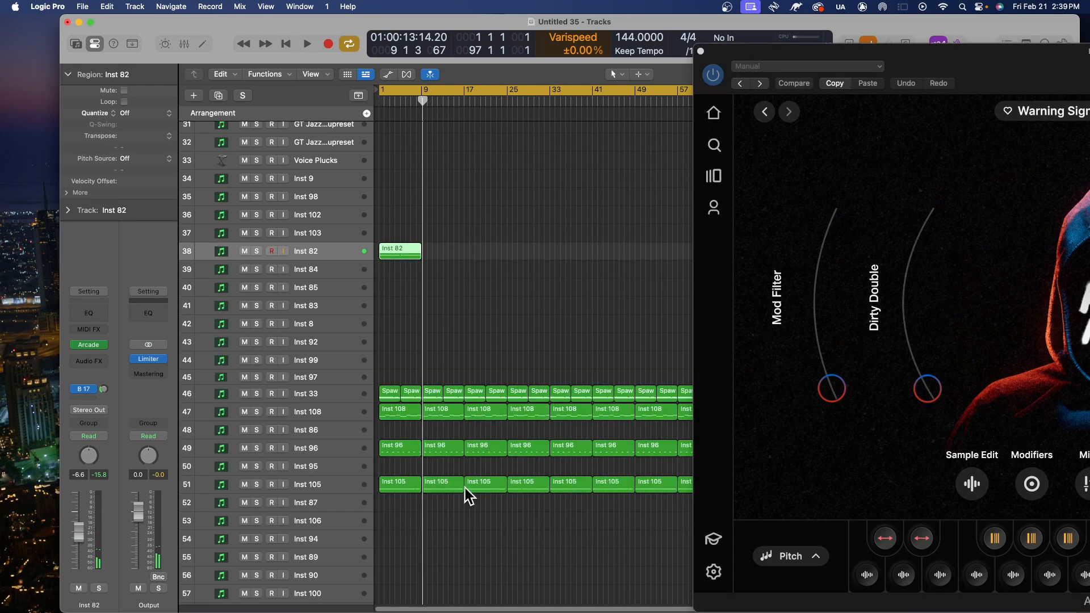
# - Copy the Inst 82 region repeatedly until the track is filled up to bar 65, and close the Arcade window
pyautogui.scroll(3, 468, 378)
pyautogui.press('space')
pyautogui.press('space')
pyautogui.click(427, 391)
pyautogui.moveTo(400, 370); pyautogui.dragTo(701, 52)
pyautogui.click(701, 51)
# - Set the Inst 82 track volume to -9.8 dB during playback and duplicate the track with its Arcade instrument
pyautogui.press('space')
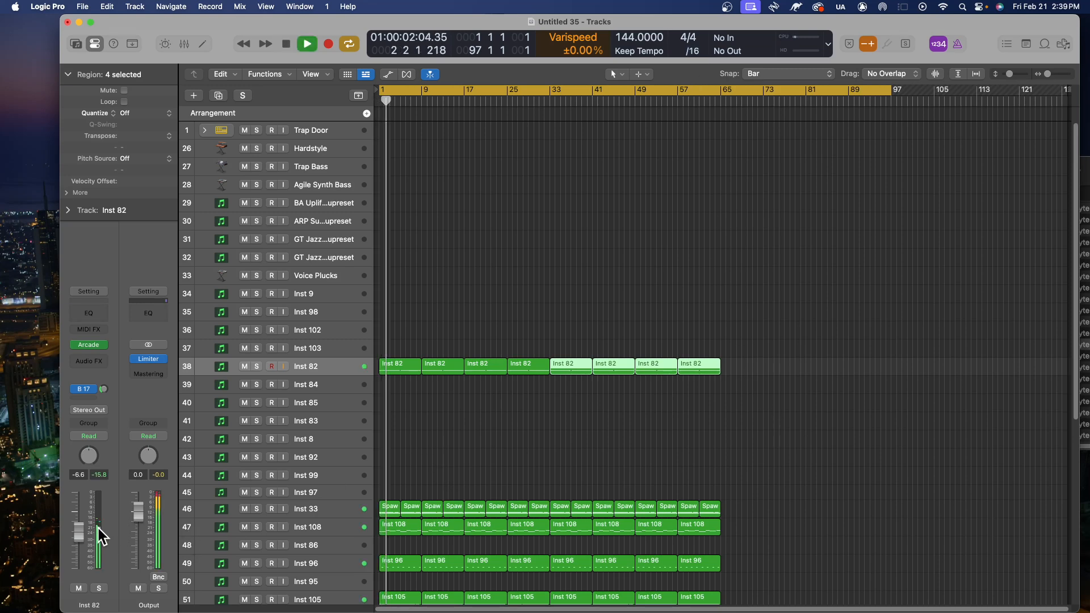
pyautogui.moveTo(85, 526); pyautogui.dragTo(88, 534)
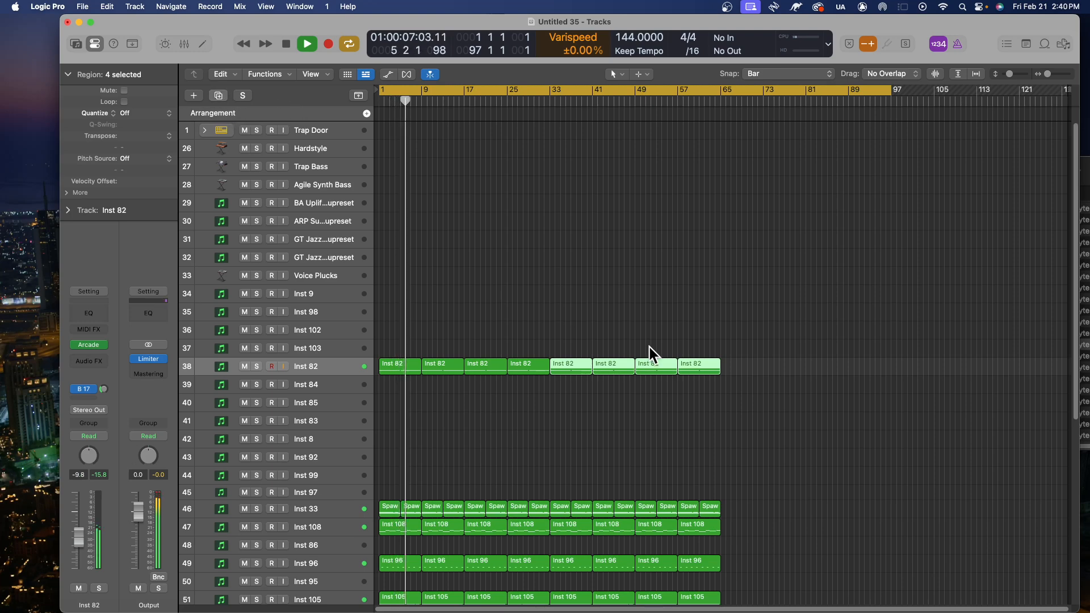
pyautogui.press('super+d')
pyautogui.press('space')
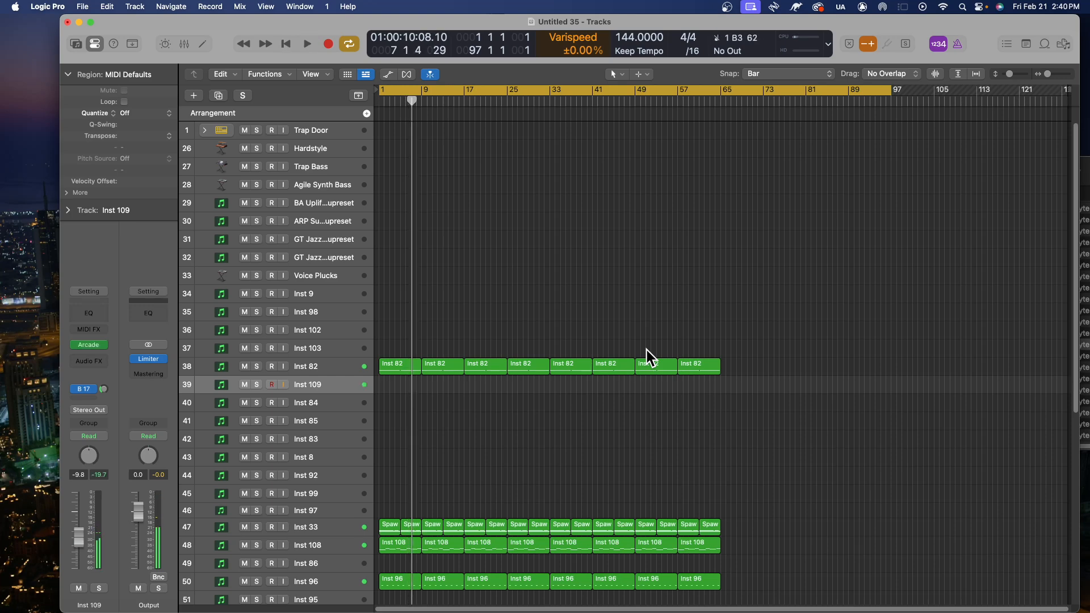
# - Play the beat from the start to hear it with the duplicated Arcade track selected
pyautogui.press('Return')
pyautogui.press('space')
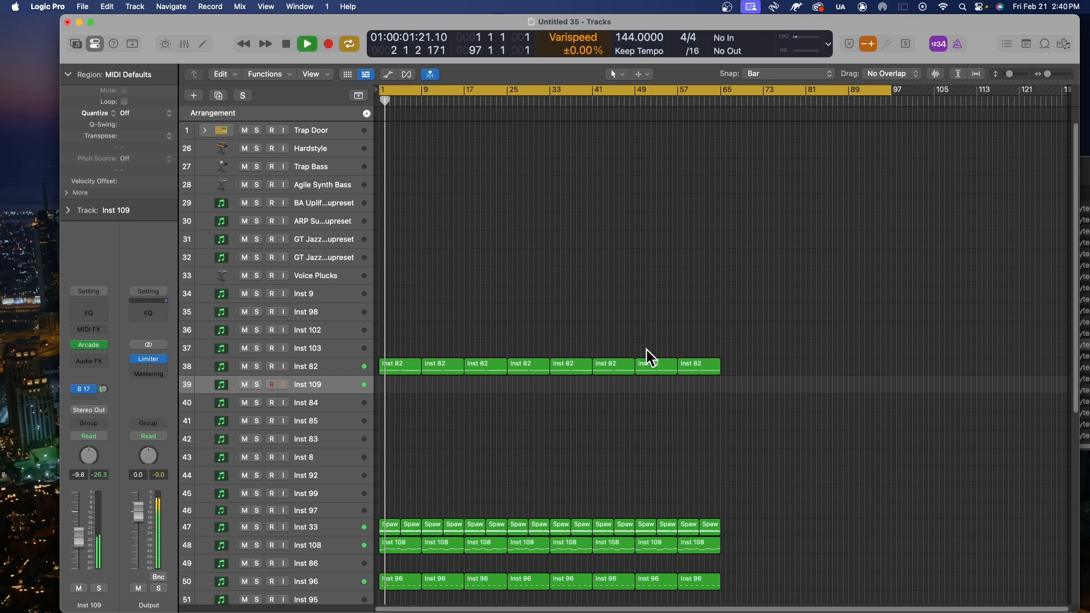
pyautogui.press('space')
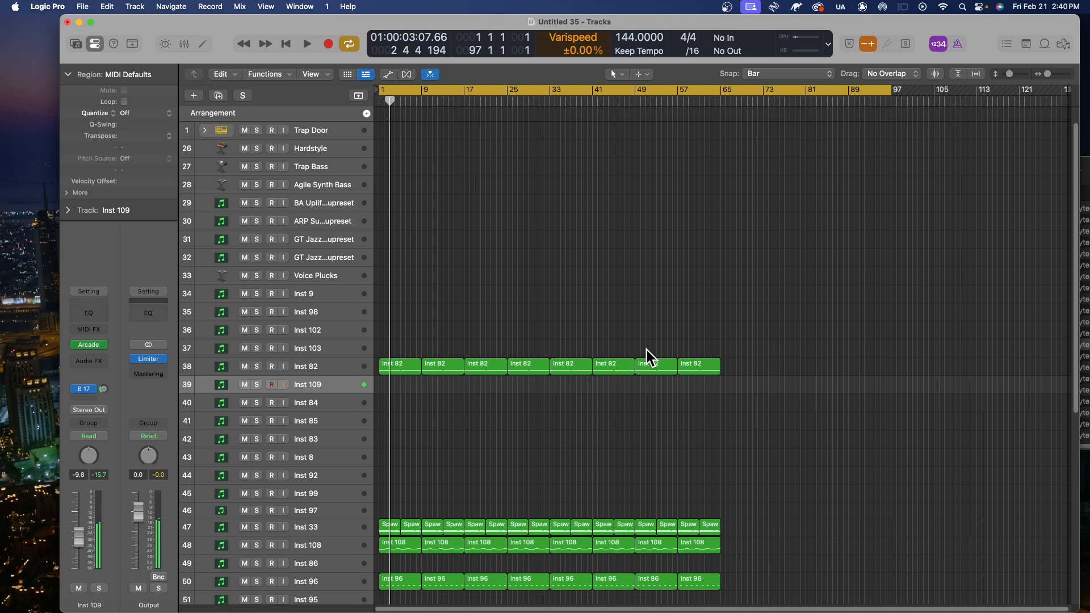
# - Switch Inst 109's Arcade sampler to Clouded and set the track volume to -7.0 dB
pyautogui.click(87, 347)
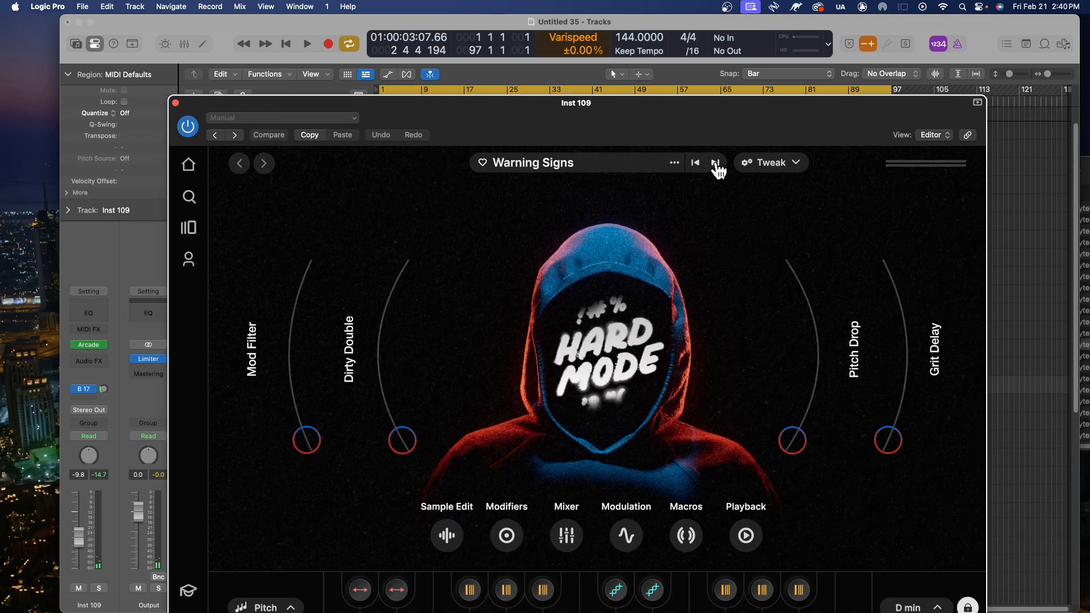
pyautogui.click(716, 164)
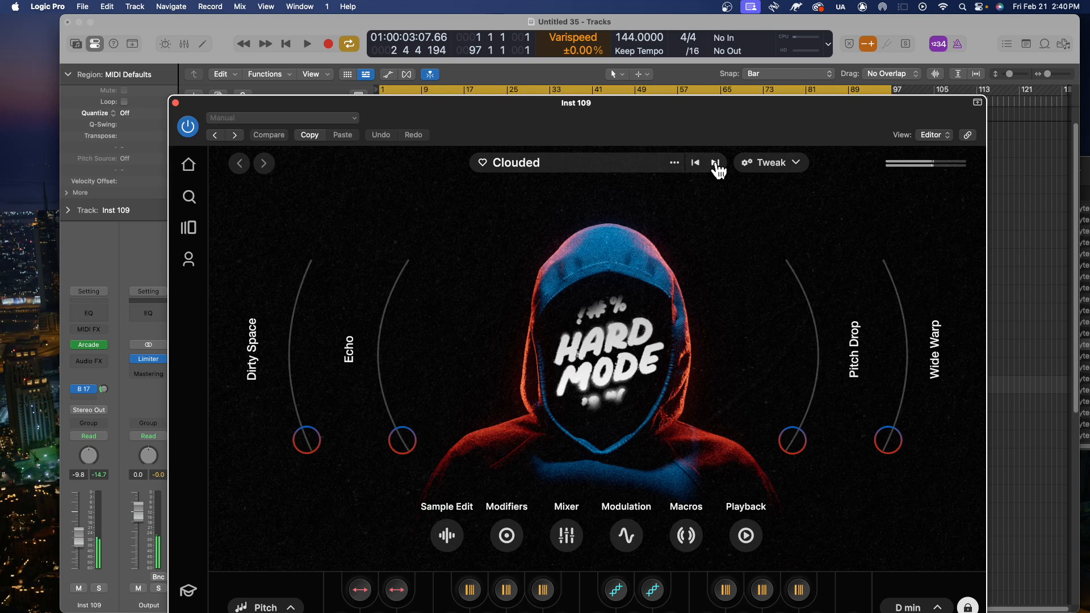
pyautogui.moveTo(78, 537); pyautogui.dragTo(79, 532)
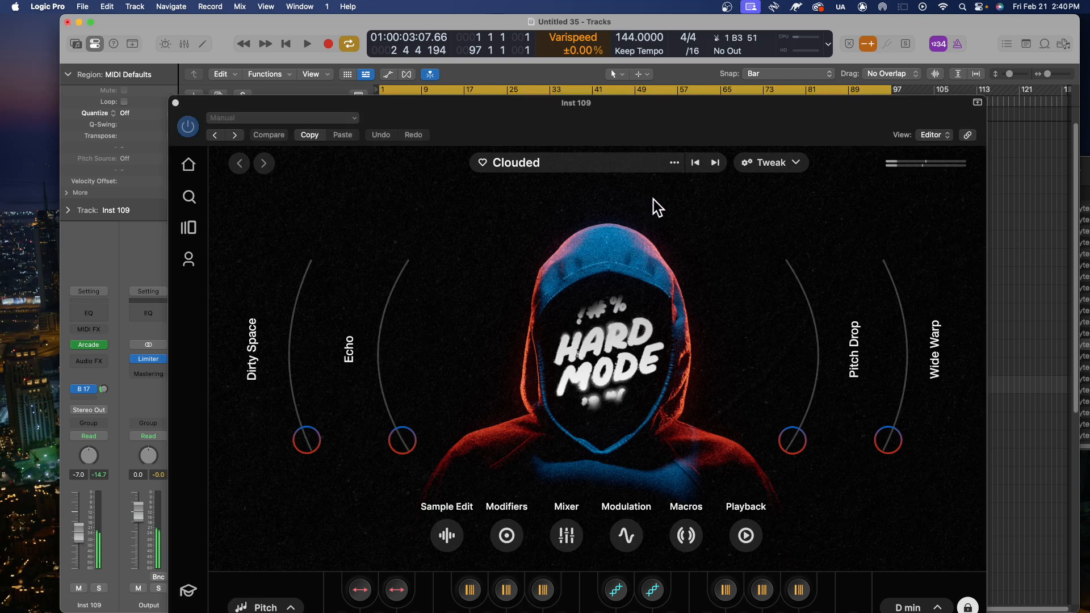
# - Try the Grim sampler in Inst 109's Arcade and open its session key settings
pyautogui.click(715, 163)
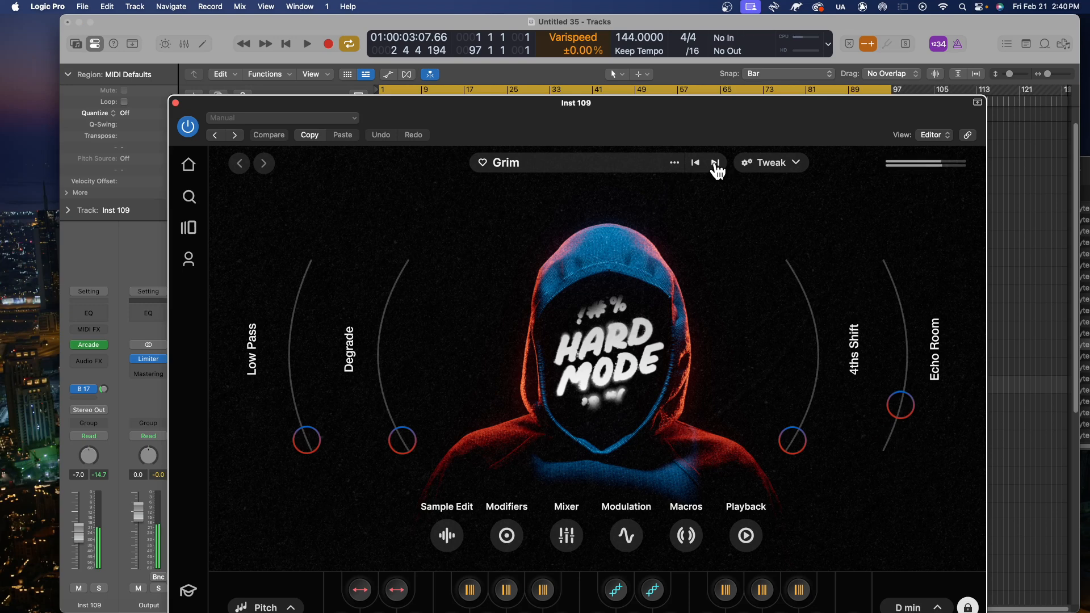
pyautogui.moveTo(681, 123); pyautogui.dragTo(623, 1)
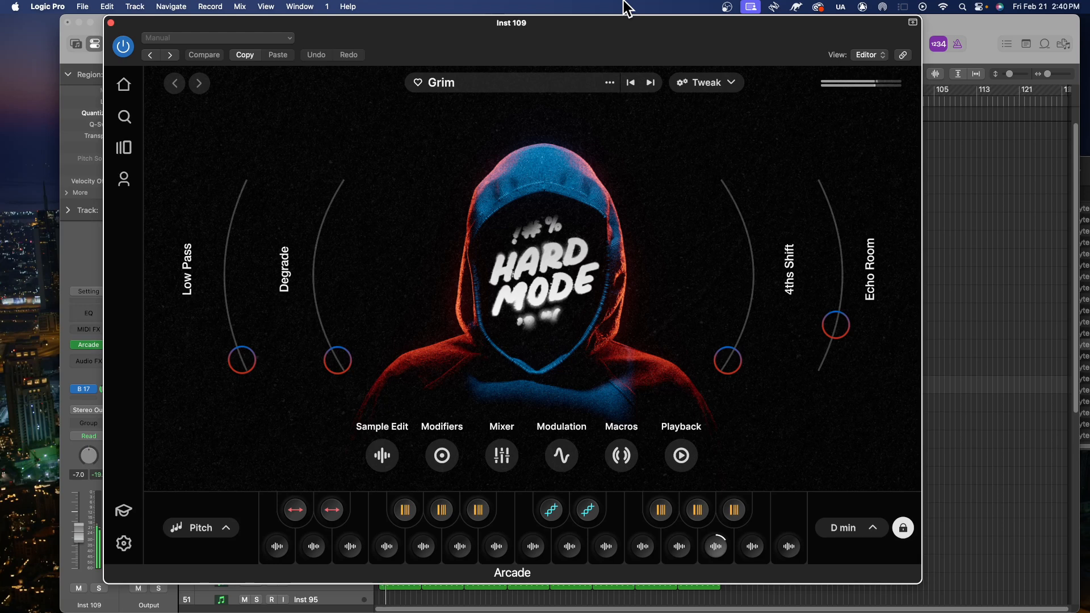
pyautogui.click(844, 525)
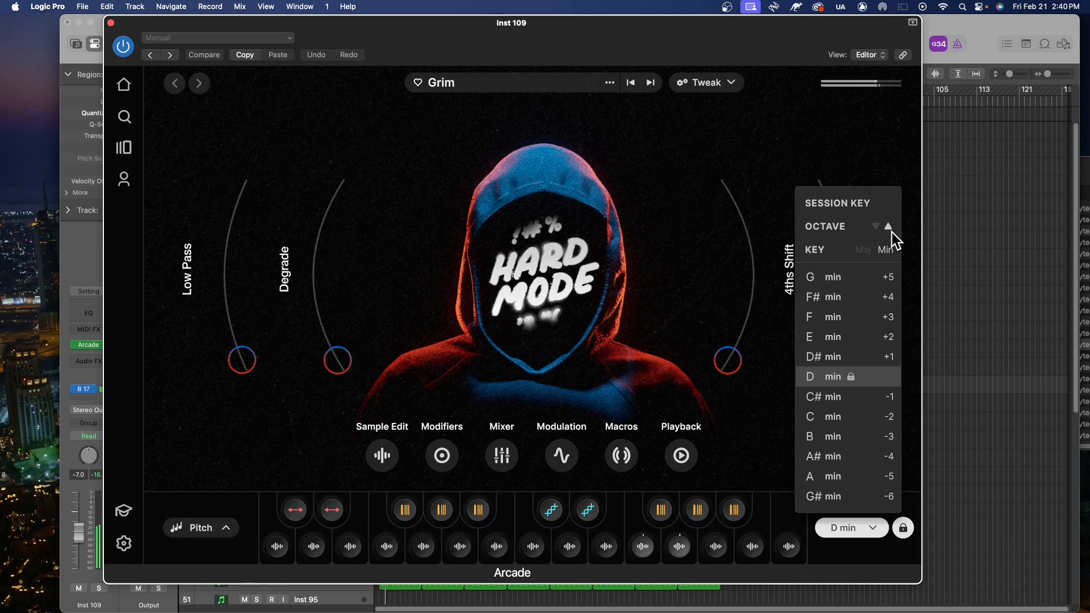
# - Load the Midnight Garden sampler in Inst 109's Arcade and open its session key and octave settings
pyautogui.click(648, 87)
pyautogui.click(650, 83)
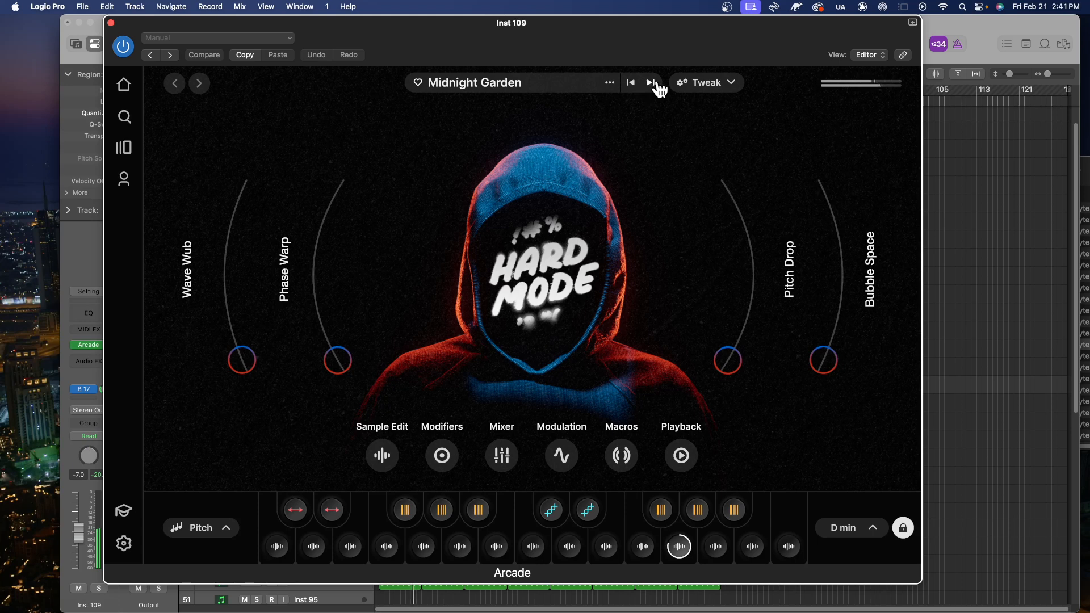
pyautogui.click(831, 516)
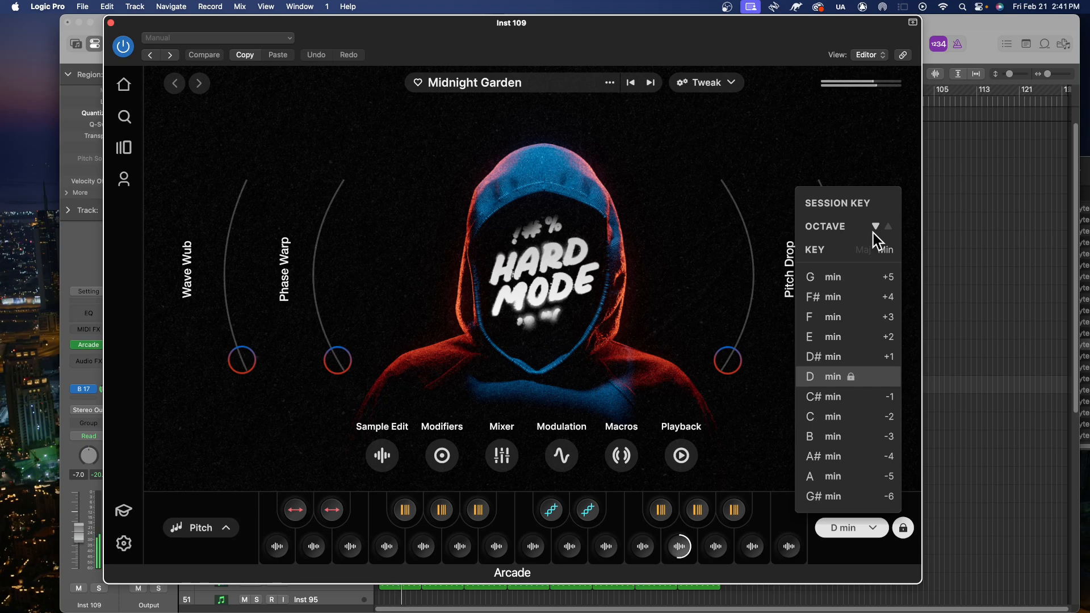
# - Set Inst 109's pan to -35 and its volume to -1.6 dB
pyautogui.moveTo(79, 544); pyautogui.dragTo(80, 520)
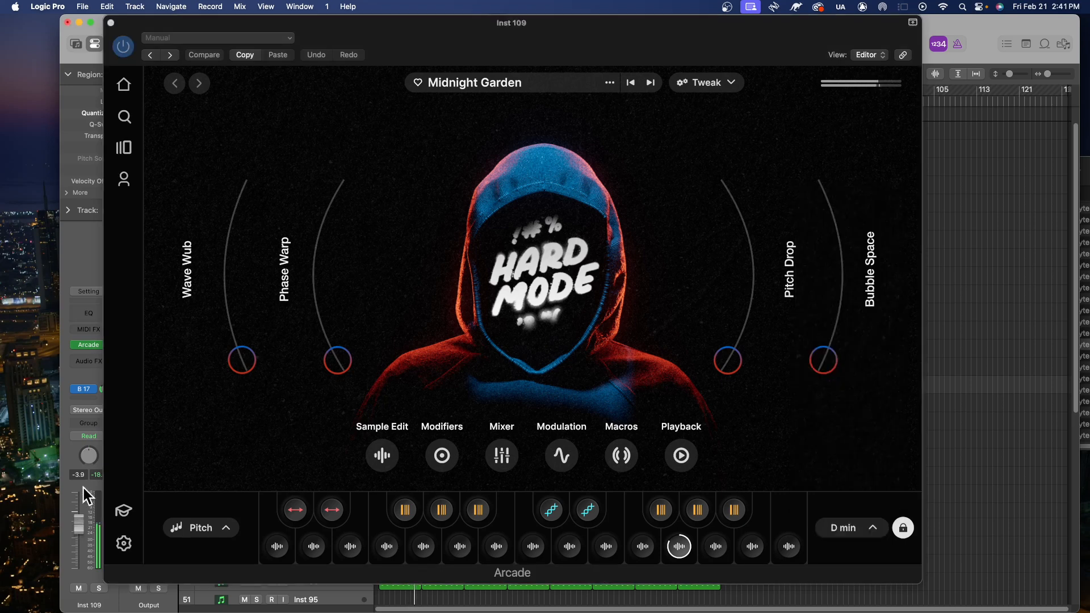
pyautogui.moveTo(88, 454); pyautogui.dragTo(87, 474)
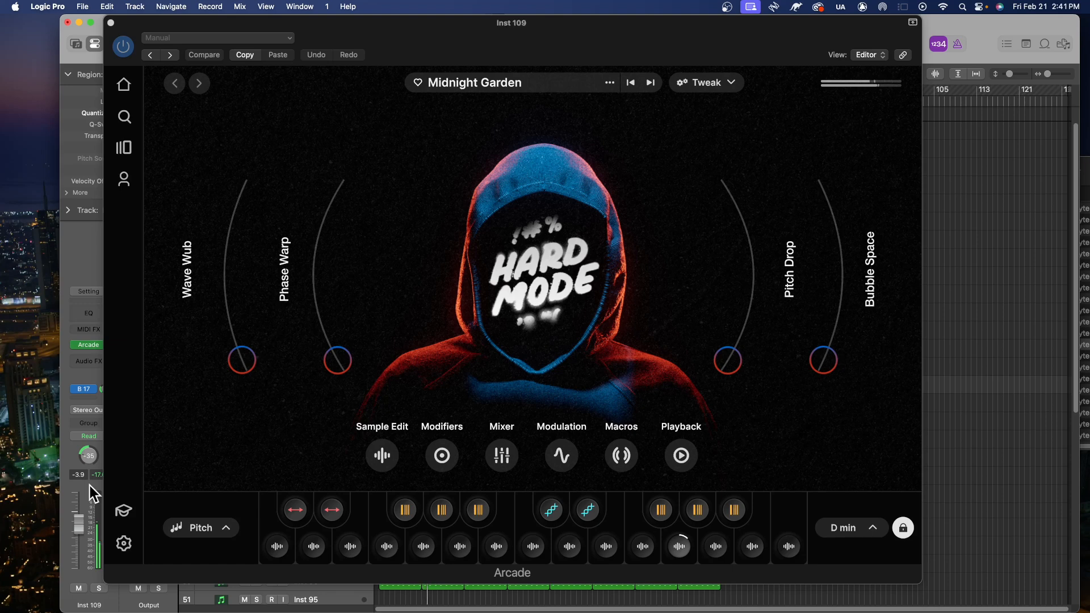
pyautogui.moveTo(79, 528); pyautogui.dragTo(79, 521)
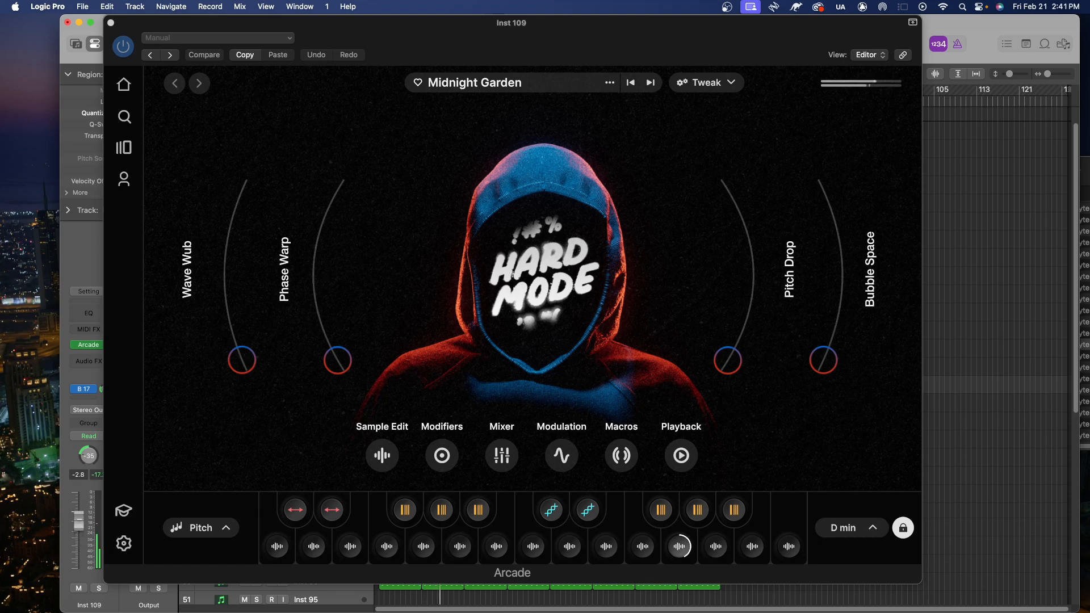
pyautogui.moveTo(79, 521); pyautogui.dragTo(77, 516)
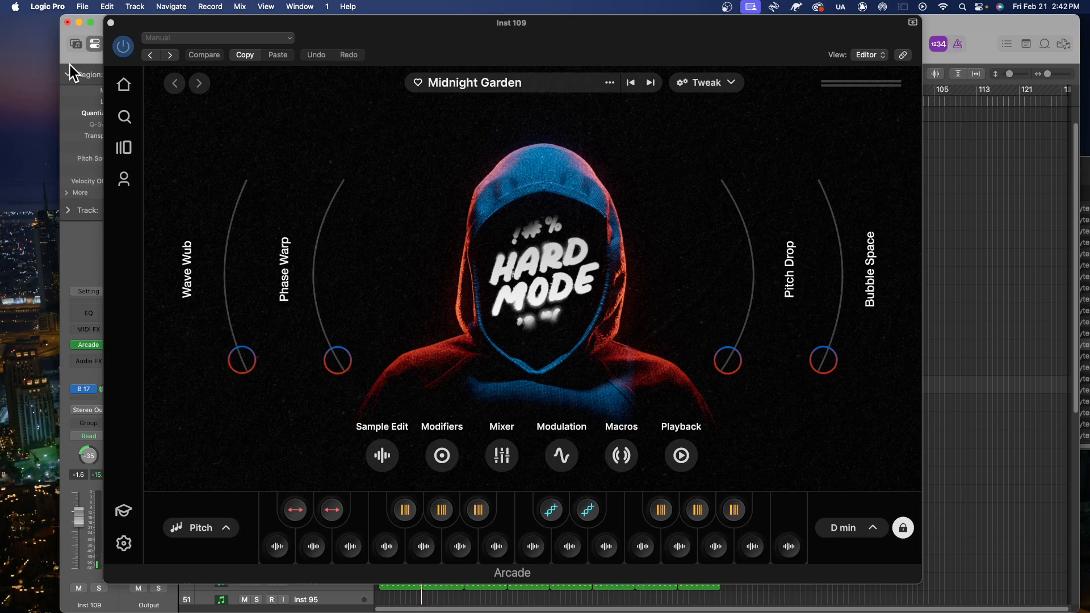
# - Close Inst 109's Arcade window and return the playhead to the start of the project
pyautogui.click(111, 22)
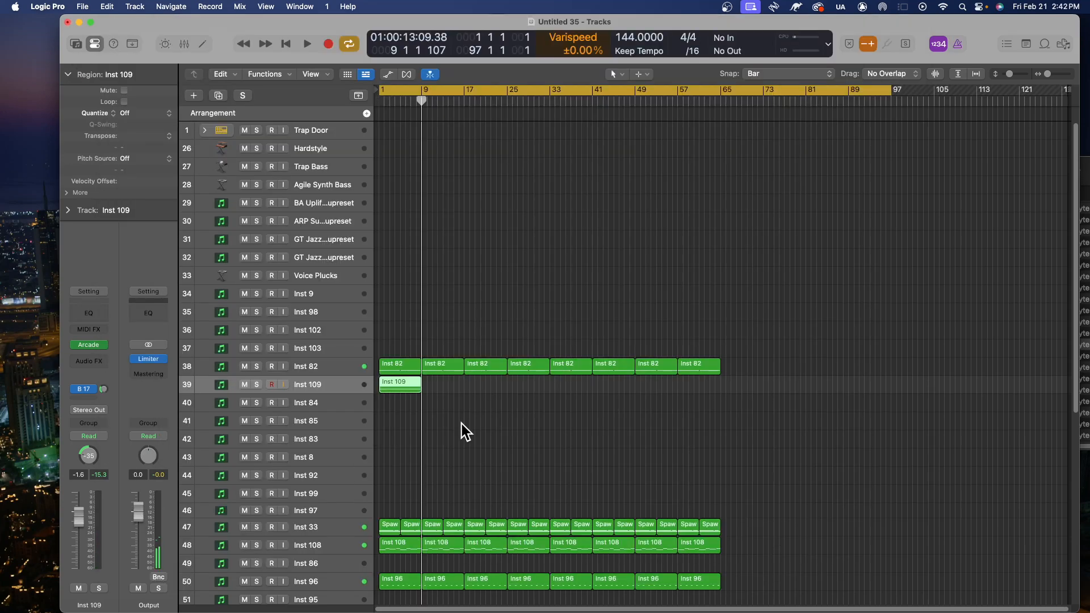
pyautogui.press('Return')
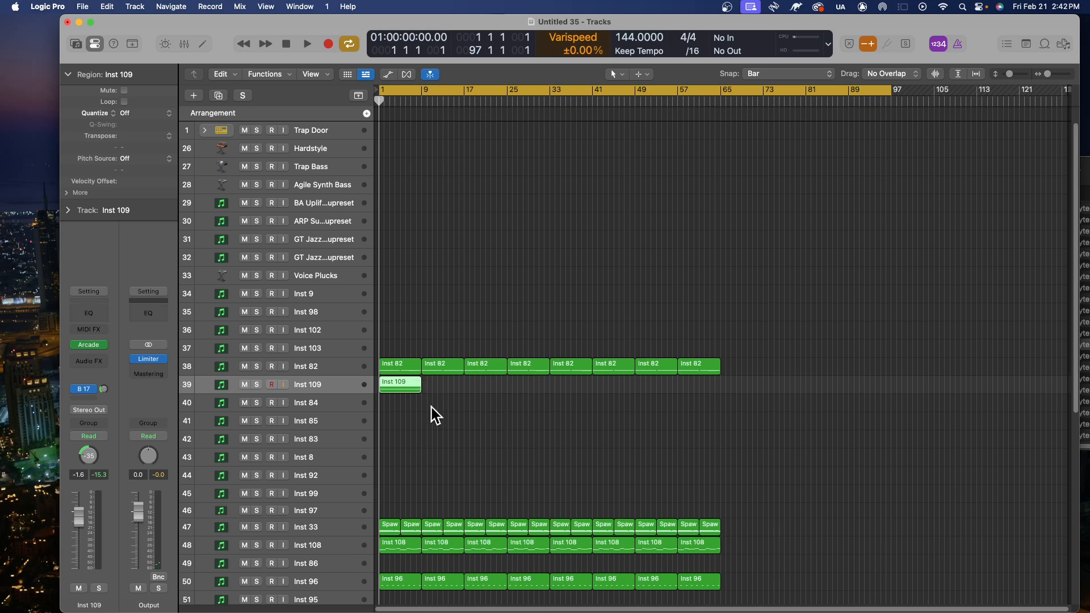
# - Copy the eight-bar Inst 109 region along its track to fill bars 1 to 65, and briefly play the result
pyautogui.scroll(3, 431, 407)
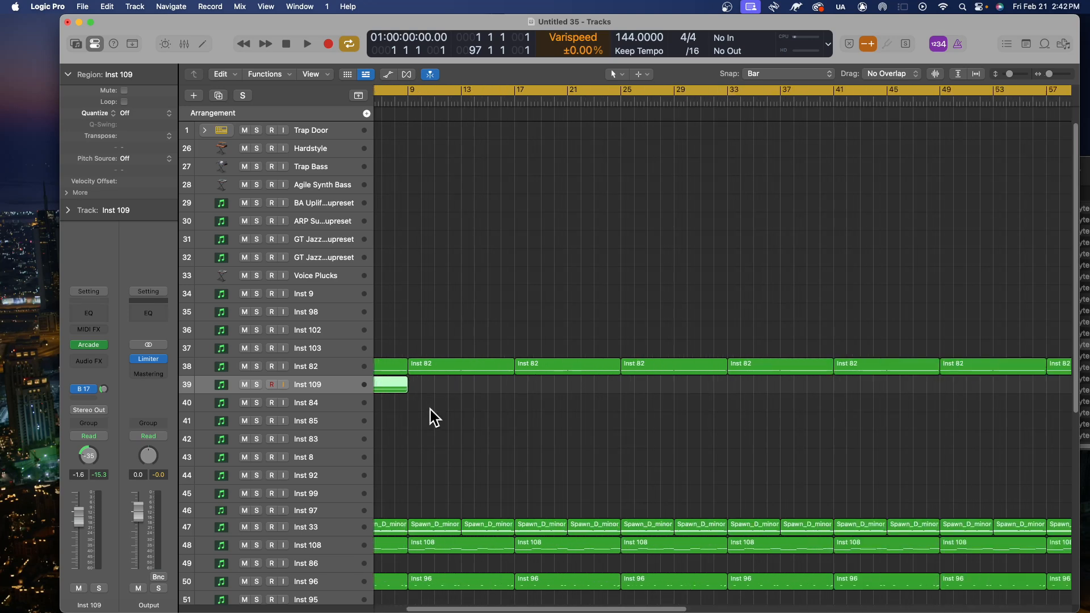
pyautogui.click(450, 444)
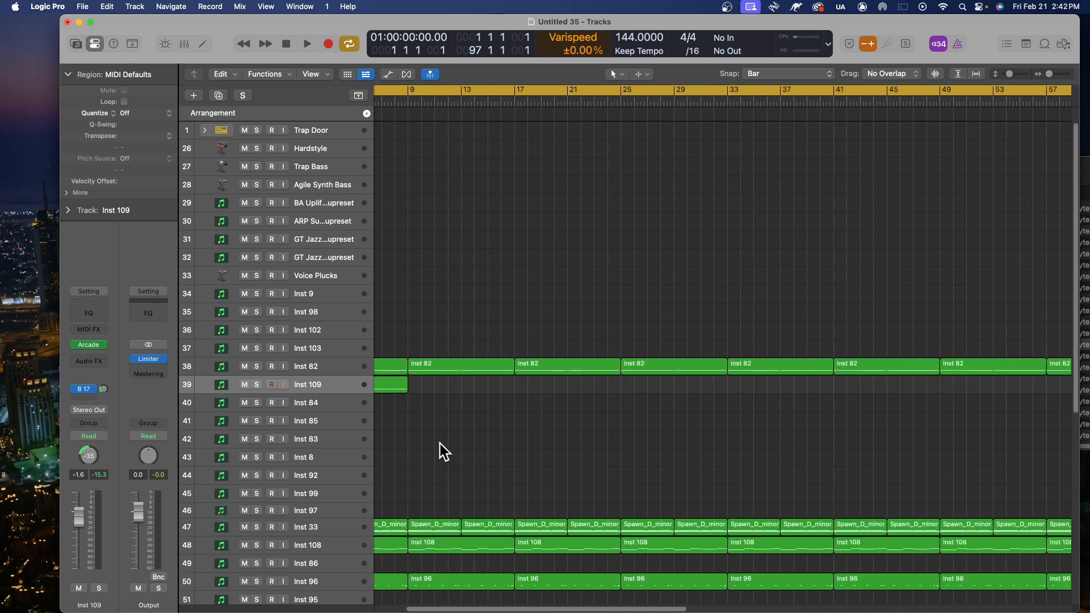
pyautogui.moveTo(485, 610); pyautogui.dragTo(418, 609)
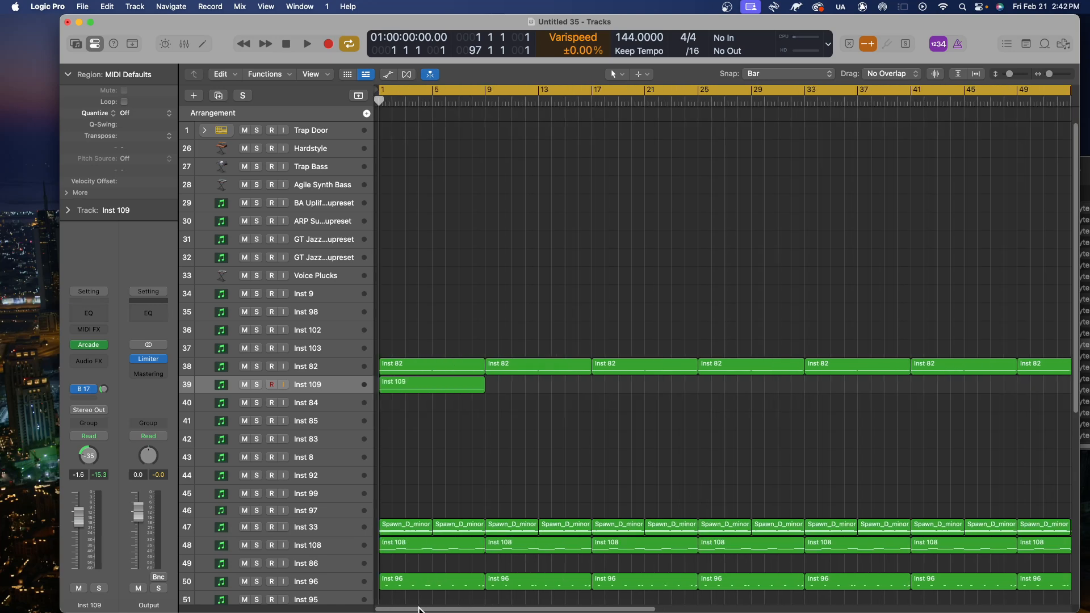
pyautogui.moveTo(429, 382); pyautogui.dragTo(540, 389)
pyautogui.keyDown('shift'); pyautogui.click(453, 386); pyautogui.keyUp('shift')
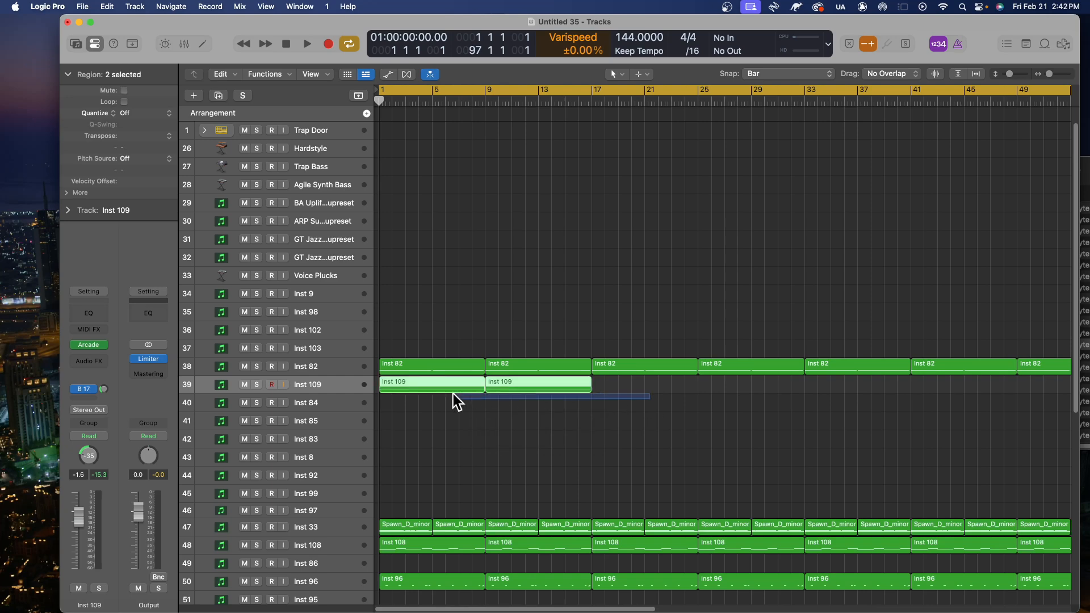
pyautogui.moveTo(448, 386); pyautogui.dragTo(662, 398)
pyautogui.press('super+Left')
pyautogui.moveTo(779, 406)
pyautogui.mouseDown()
pyautogui.moveTo(454, 404)
pyautogui.moveTo(431, 391)
pyautogui.moveTo(736, 378)
pyautogui.moveTo(783, 382)
pyautogui.moveTo(782, 390)
pyautogui.mouseUp()
pyautogui.moveTo(796, 386)
pyautogui.mouseDown()
pyautogui.moveTo(826, 397)
pyautogui.moveTo(801, 385)
pyautogui.mouseUp()
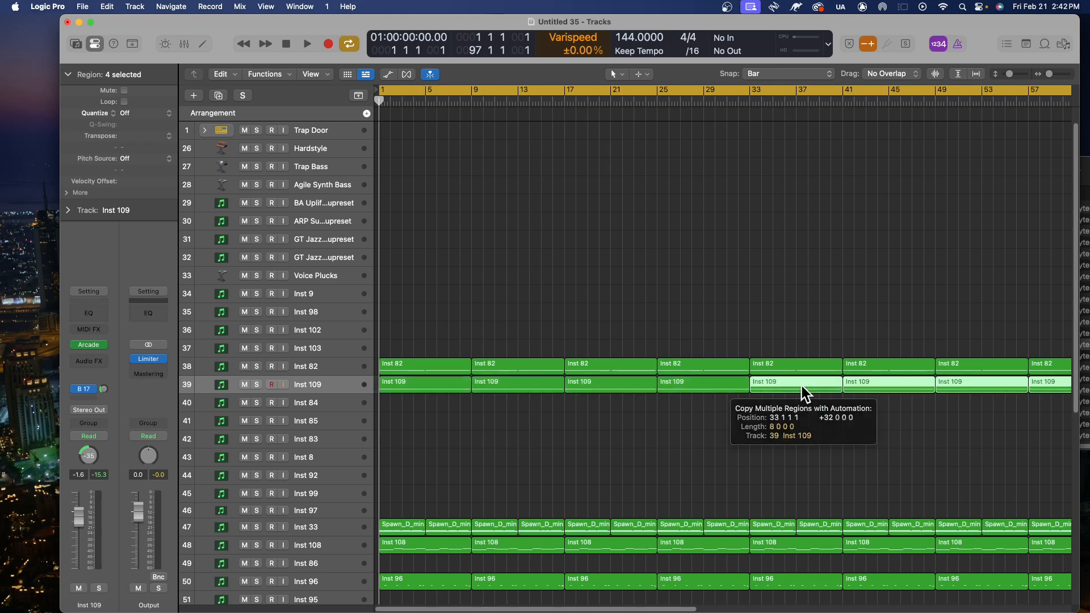
pyautogui.press('super+Left')
pyautogui.press('space')
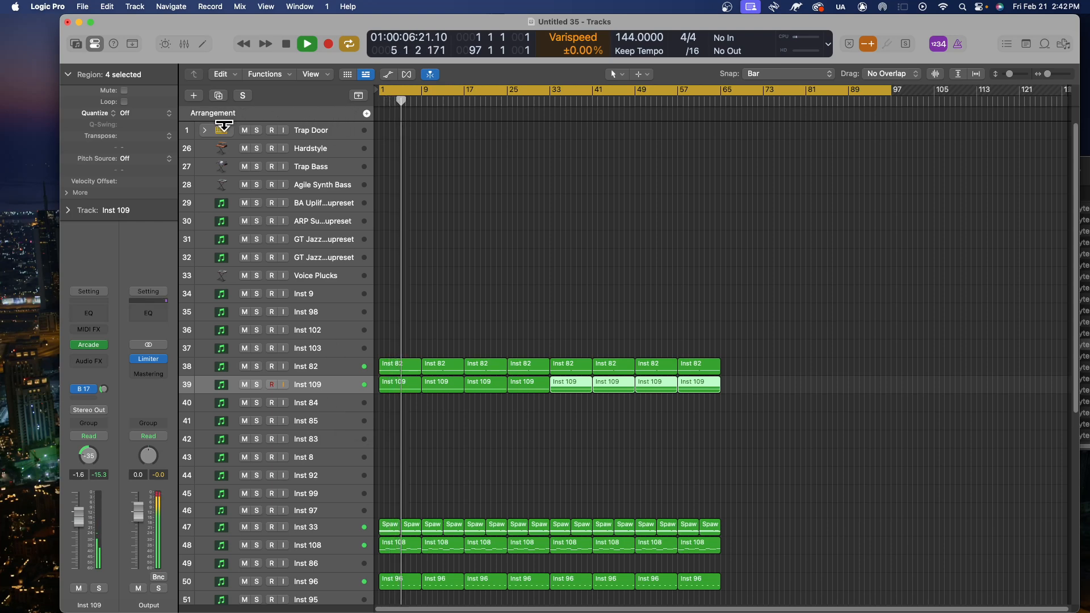
pyautogui.press('space')
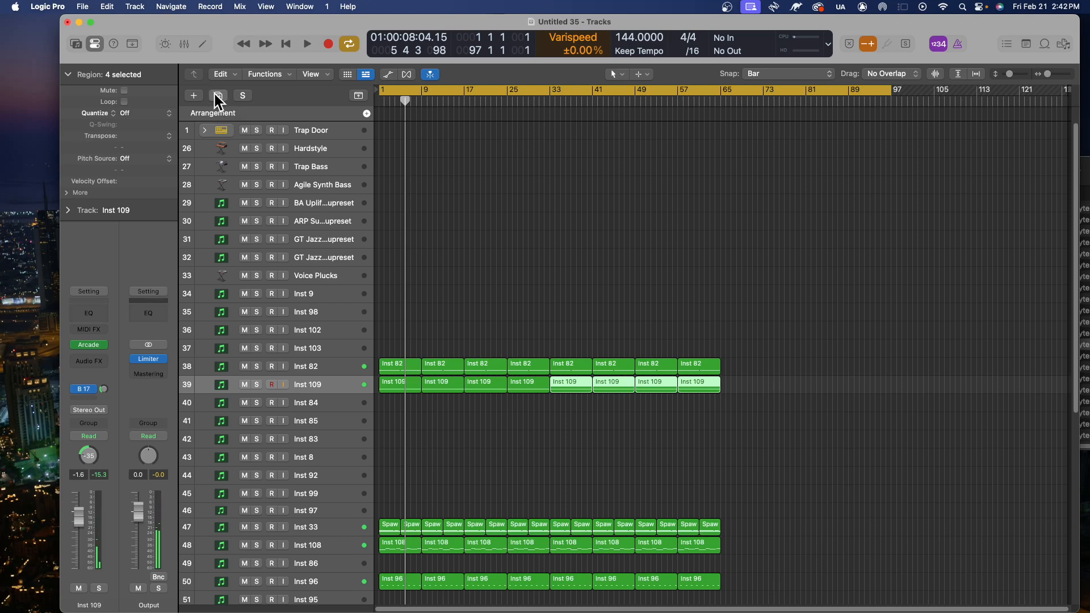
# - Duplicate the Inst 109 track with its settings and open the Arcade instrument on the new track
pyautogui.click(218, 95)
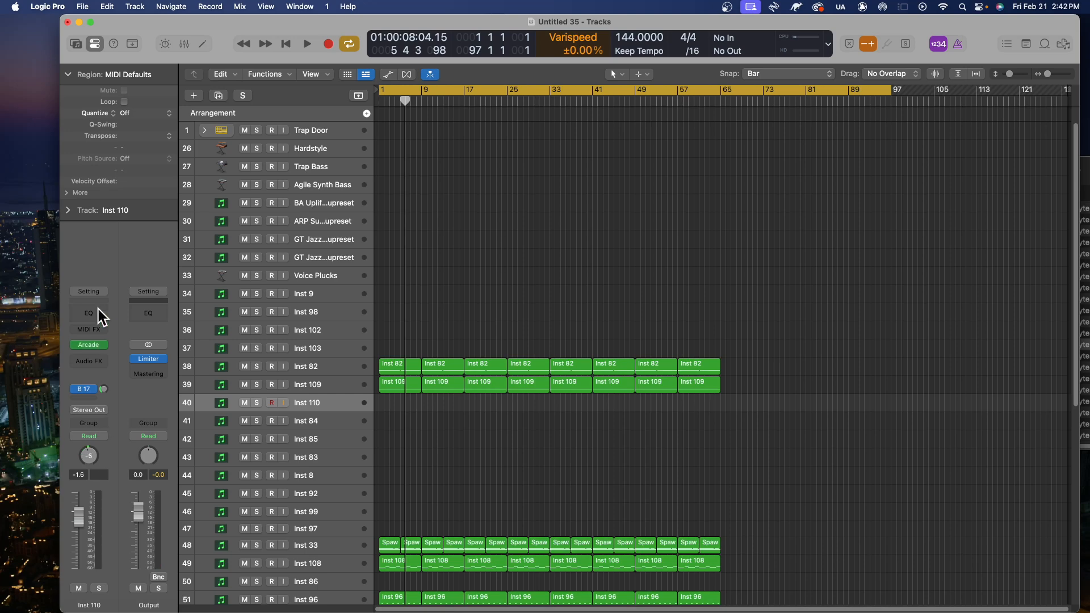
pyautogui.click(91, 346)
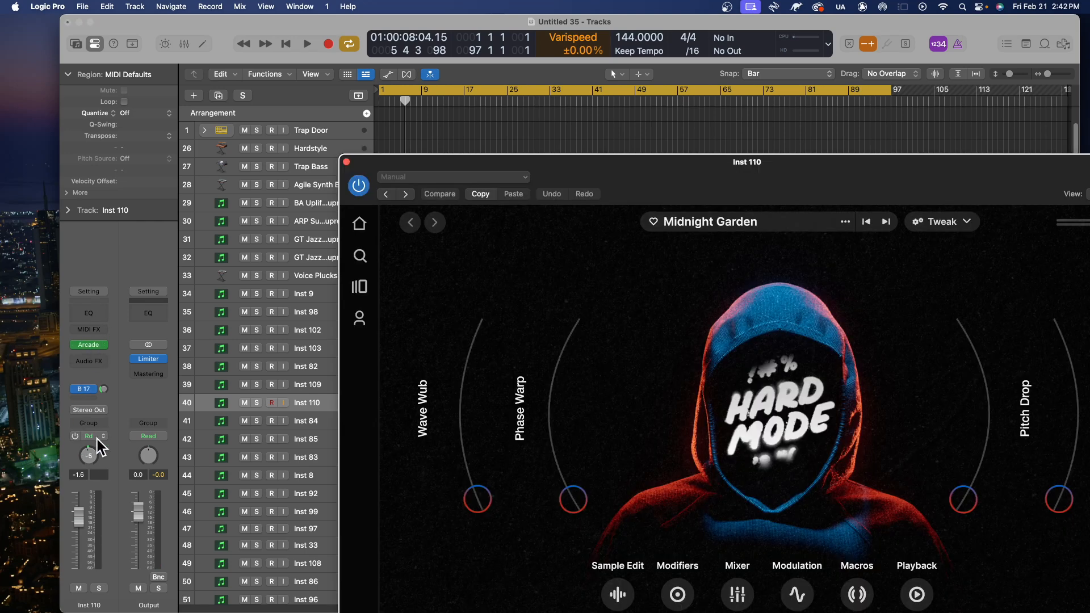
pyautogui.moveTo(525, 164); pyautogui.dragTo(351, 52)
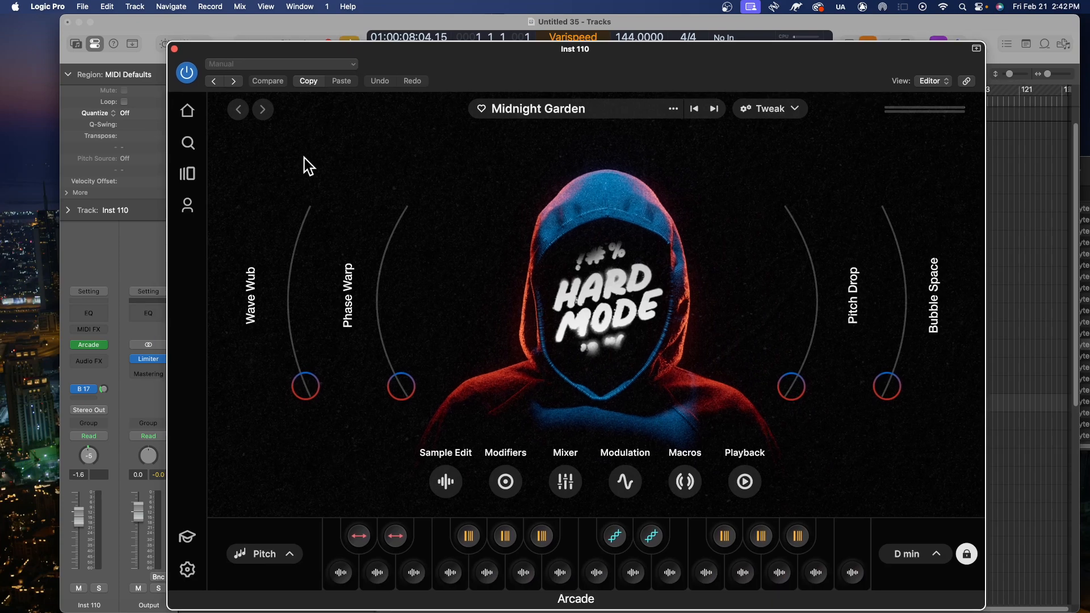
# - Browse Arcade's Lines library and open the Hooked line
pyautogui.click(186, 176)
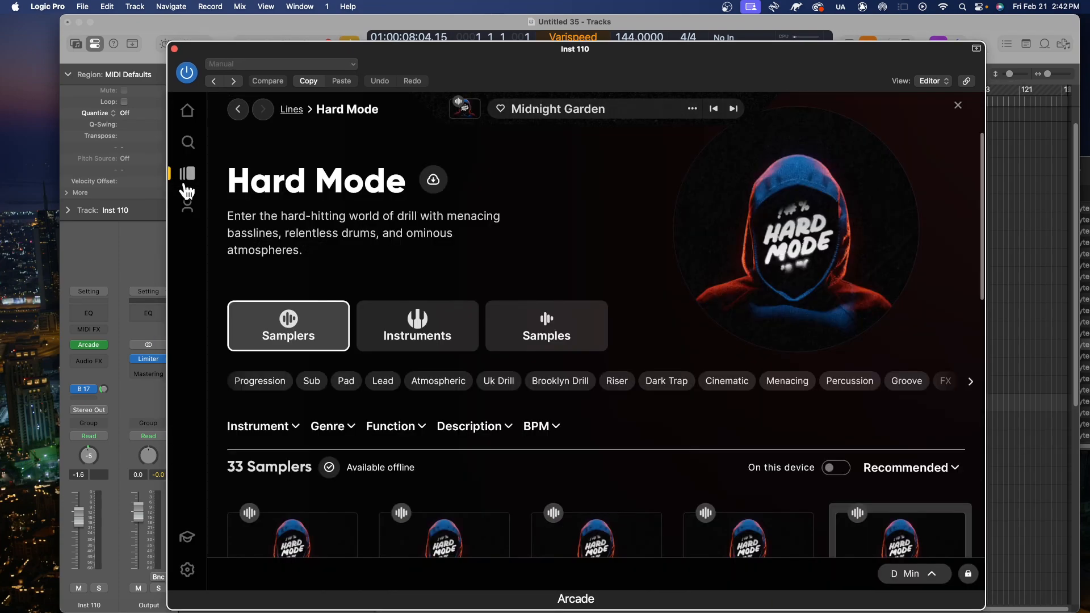
pyautogui.click(188, 144)
pyautogui.click(188, 173)
pyautogui.click(290, 110)
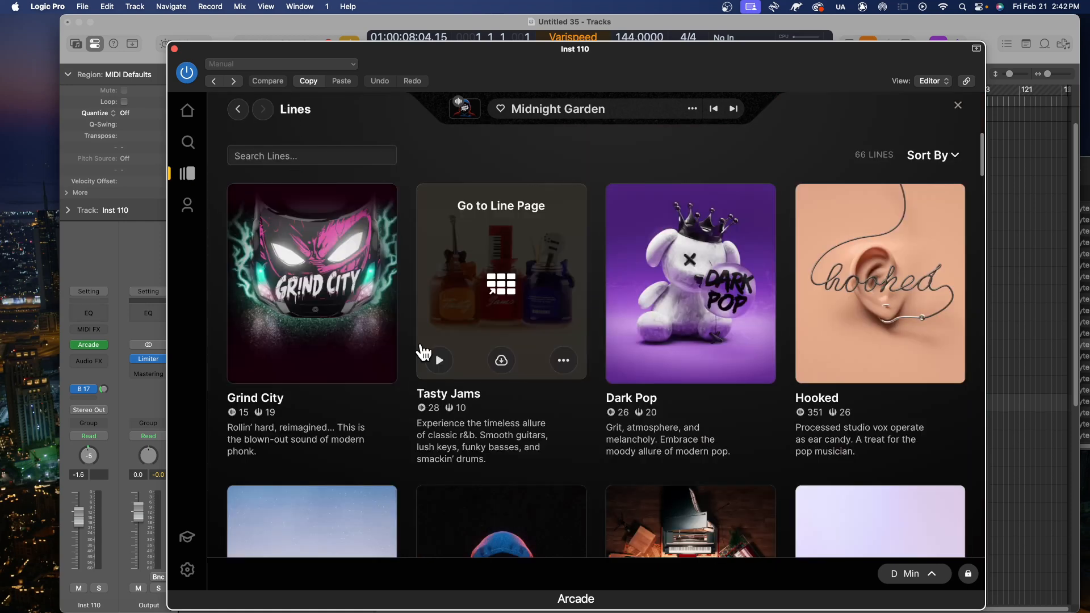
pyautogui.click(822, 315)
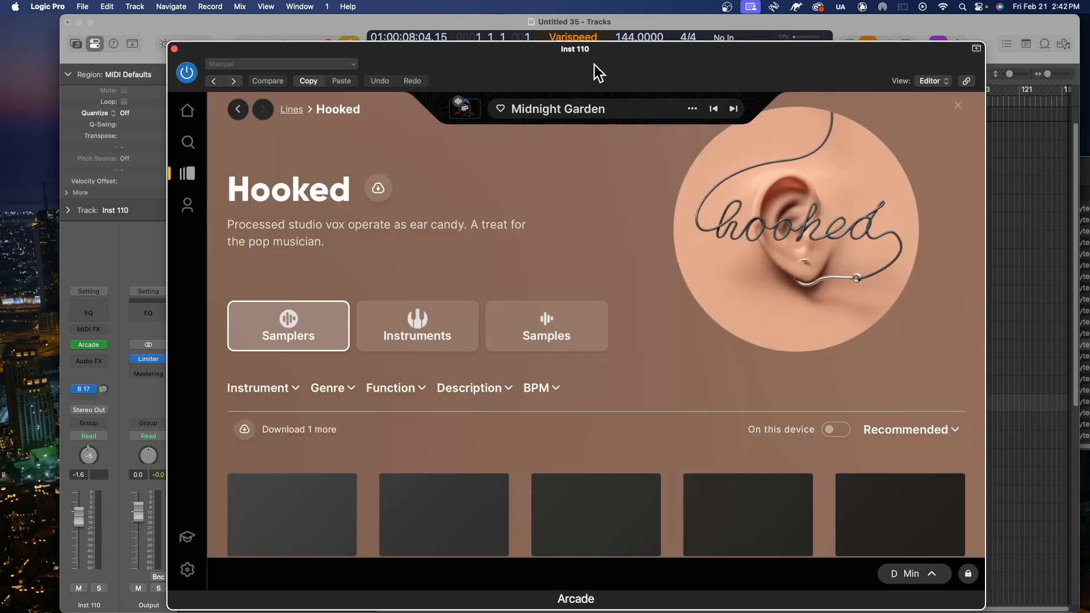
pyautogui.moveTo(588, 66); pyautogui.dragTo(569, 42)
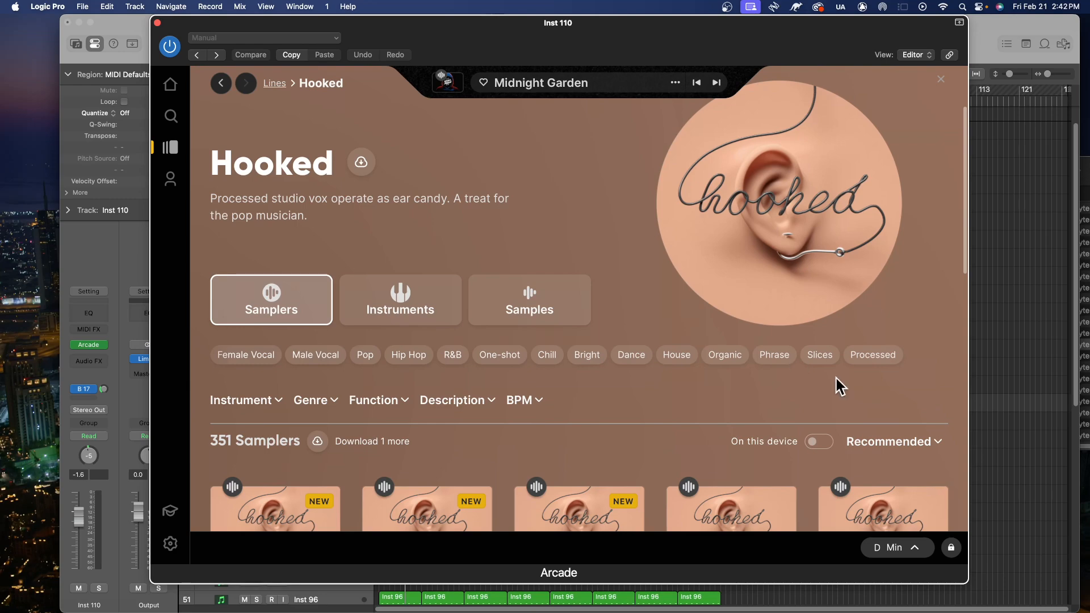
# - Sort the Hooked samplers by Most Recent and load On Your Feet
pyautogui.click(894, 442)
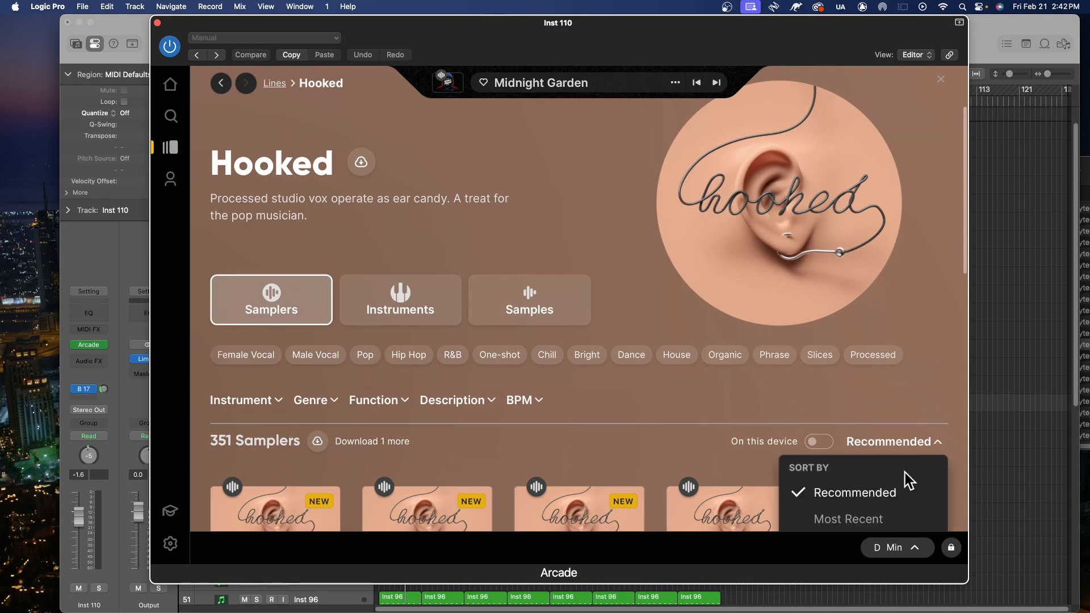
pyautogui.click(891, 522)
pyautogui.scroll(-6, 676, 353)
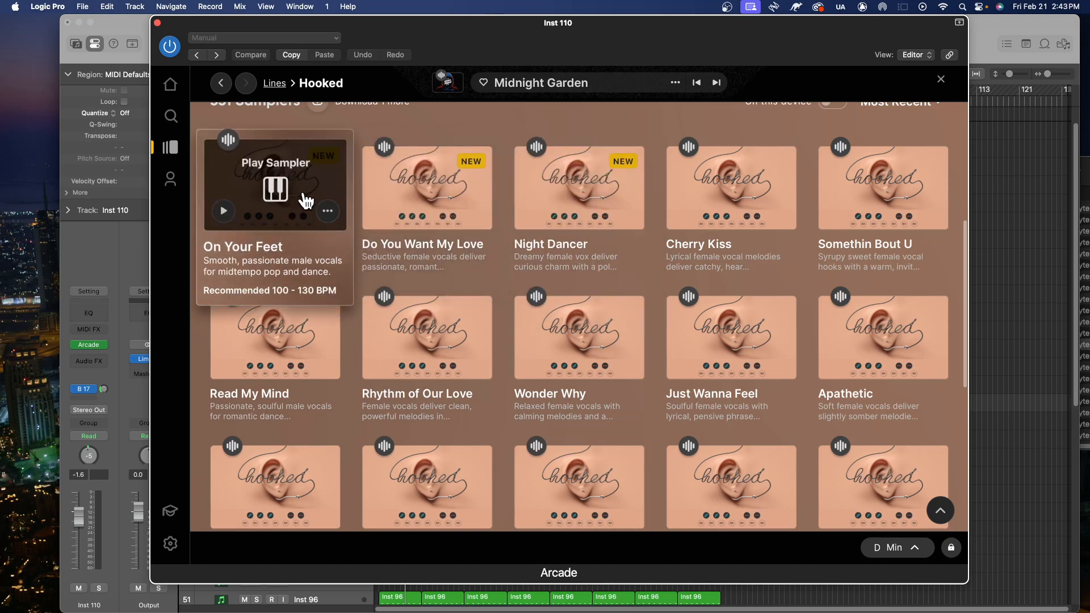
pyautogui.click(281, 188)
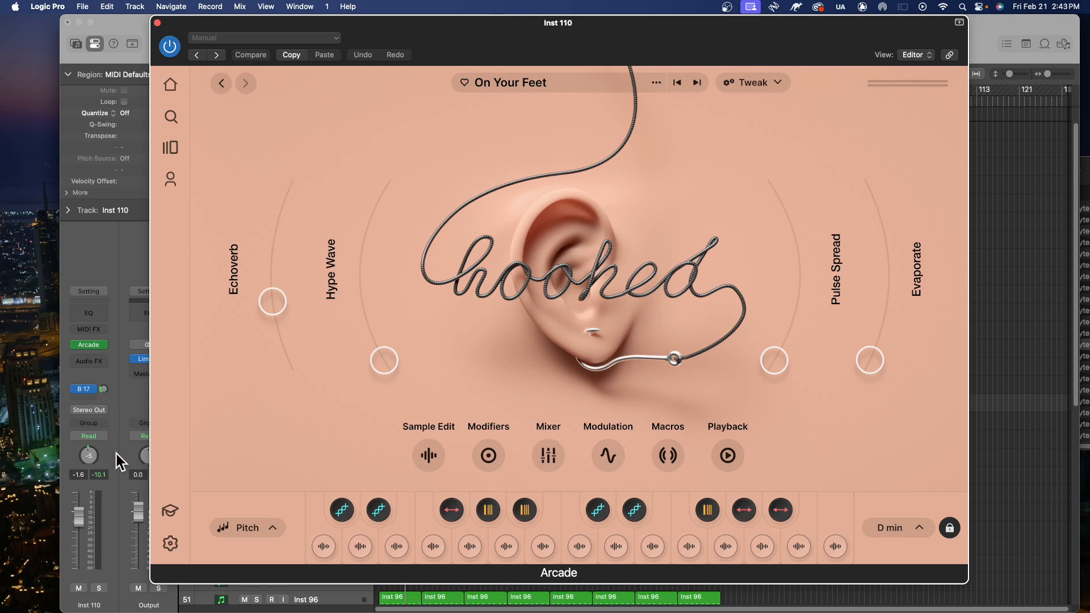
# - Lower the Inst 110 track's Bus 17 send and the sampler's Echoverb macro, and show the session key options
pyautogui.click(122, 482)
pyautogui.moveTo(103, 387); pyautogui.dragTo(114, 435)
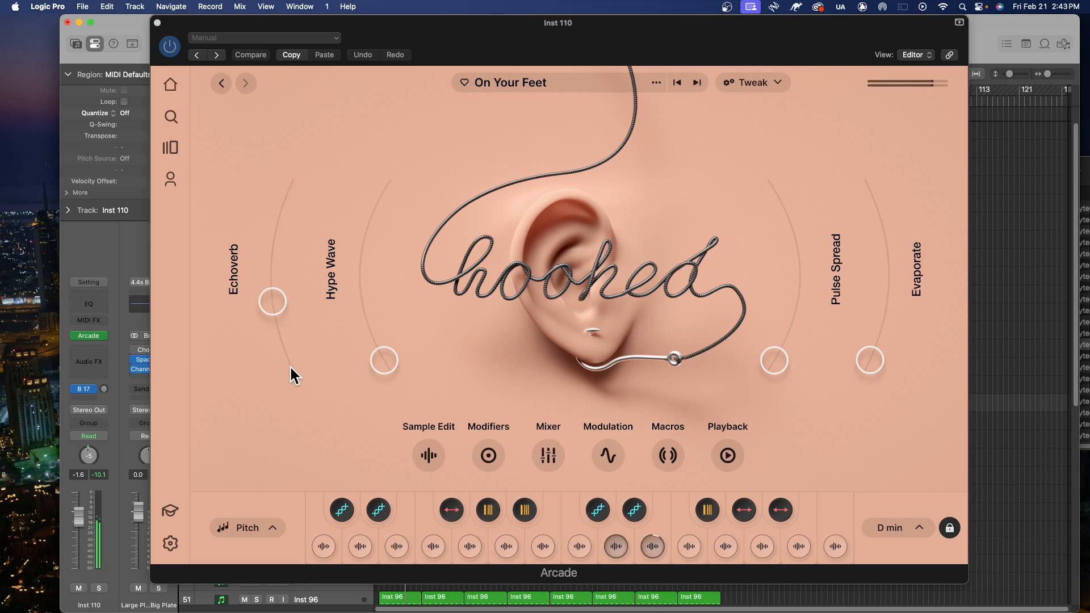
pyautogui.moveTo(273, 300); pyautogui.dragTo(296, 366)
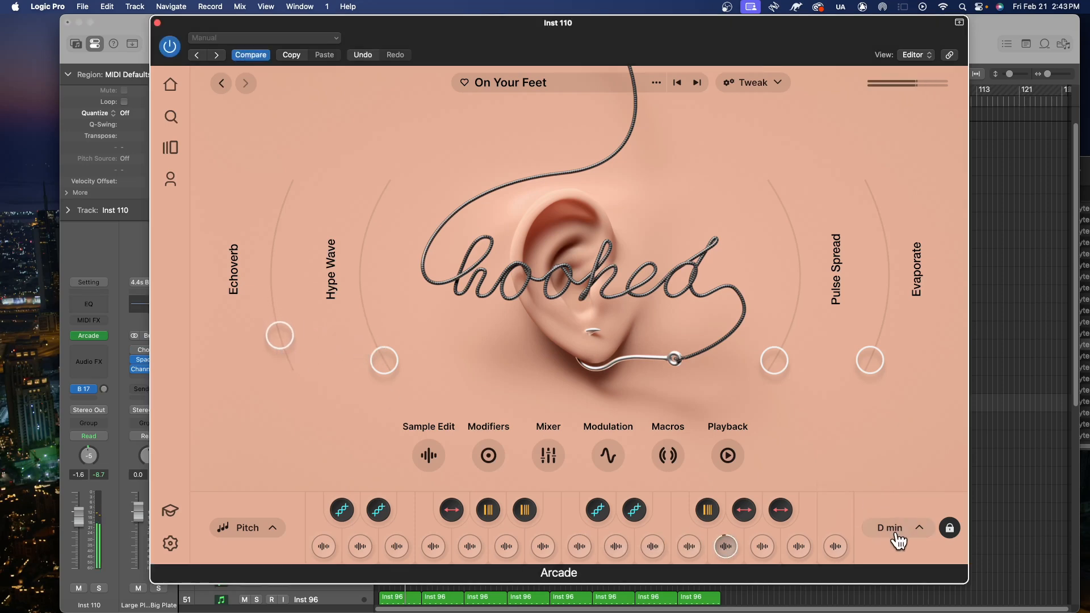
pyautogui.click(897, 531)
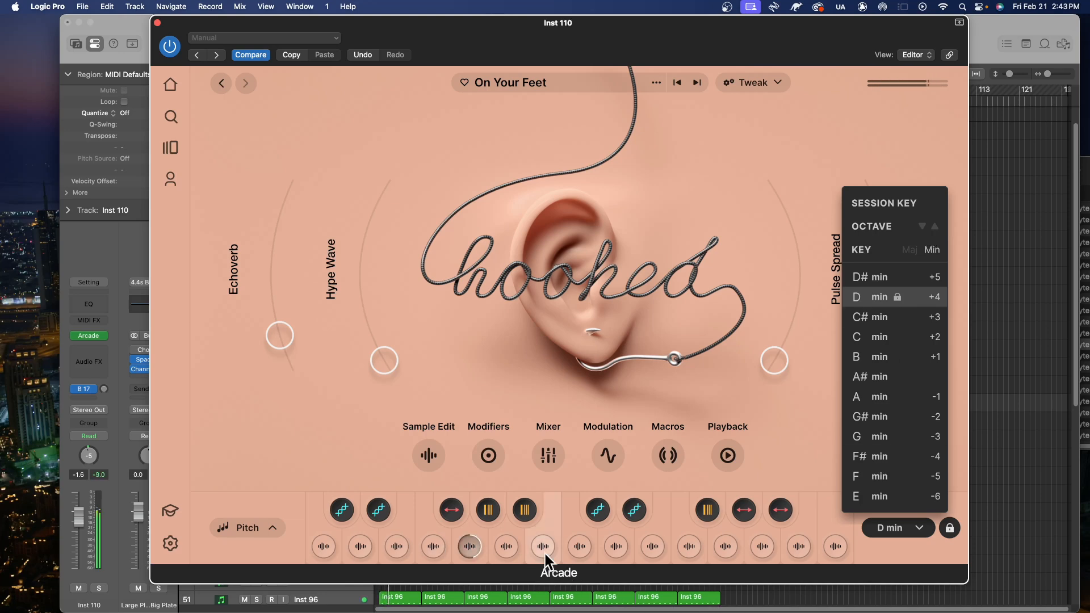
# - Set the Inst 110 track volume to -5.2 dB and raise its Bus 17 send
pyautogui.moveTo(67, 506); pyautogui.dragTo(84, 541)
pyautogui.click(85, 549)
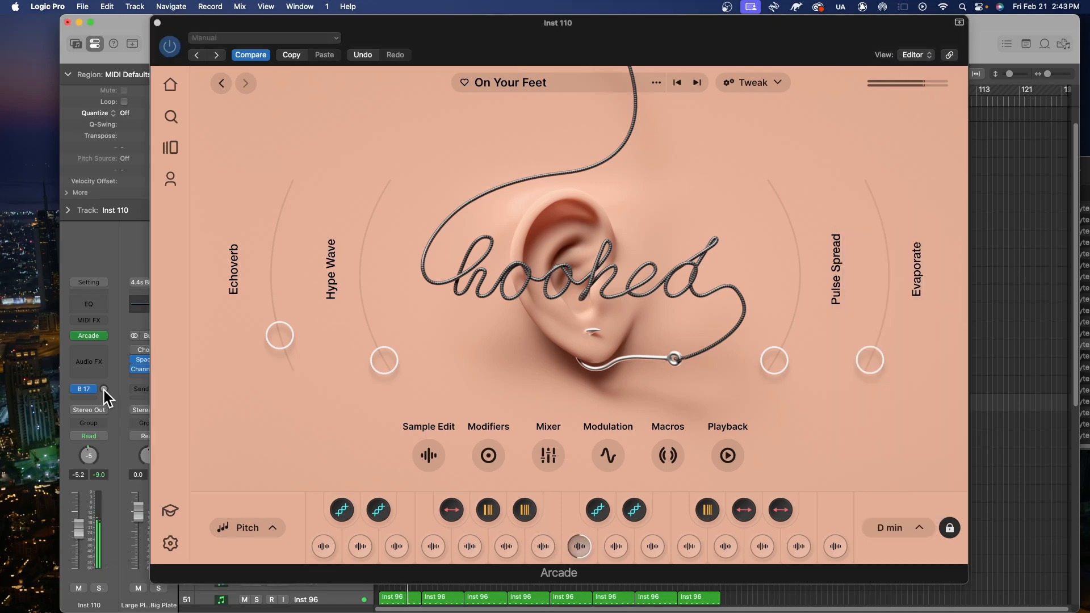
pyautogui.moveTo(107, 385); pyautogui.dragTo(126, 350)
# - Raise the Hype Wave and Pulse Spread macros slightly and set the Inst 110 track volume to -2.8 dB
pyautogui.moveTo(412, 388); pyautogui.dragTo(397, 342)
pyautogui.moveTo(775, 359); pyautogui.dragTo(794, 340)
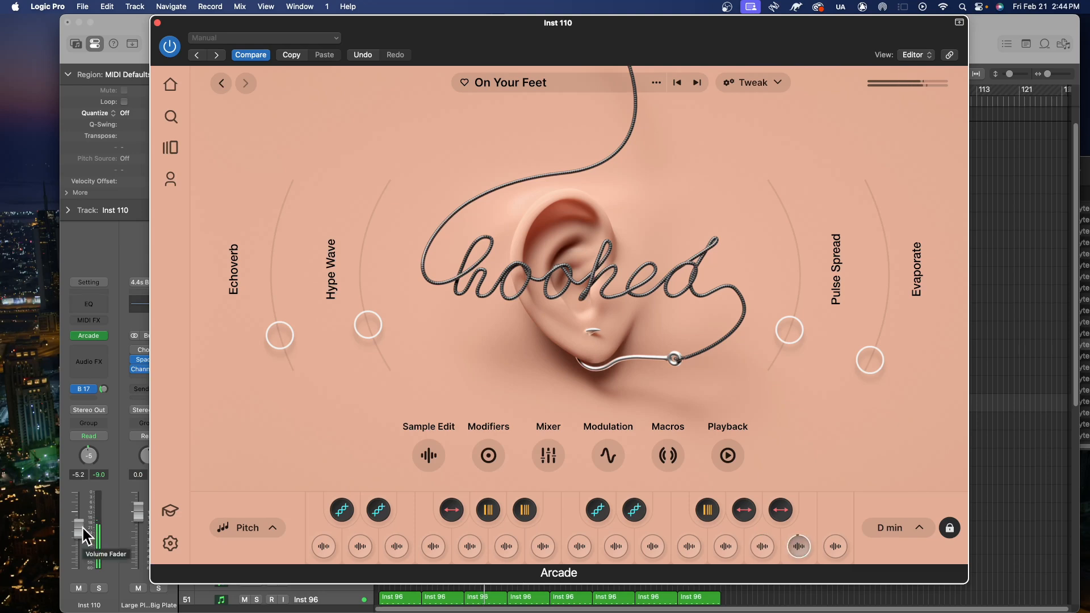
pyautogui.moveTo(84, 536); pyautogui.dragTo(82, 531)
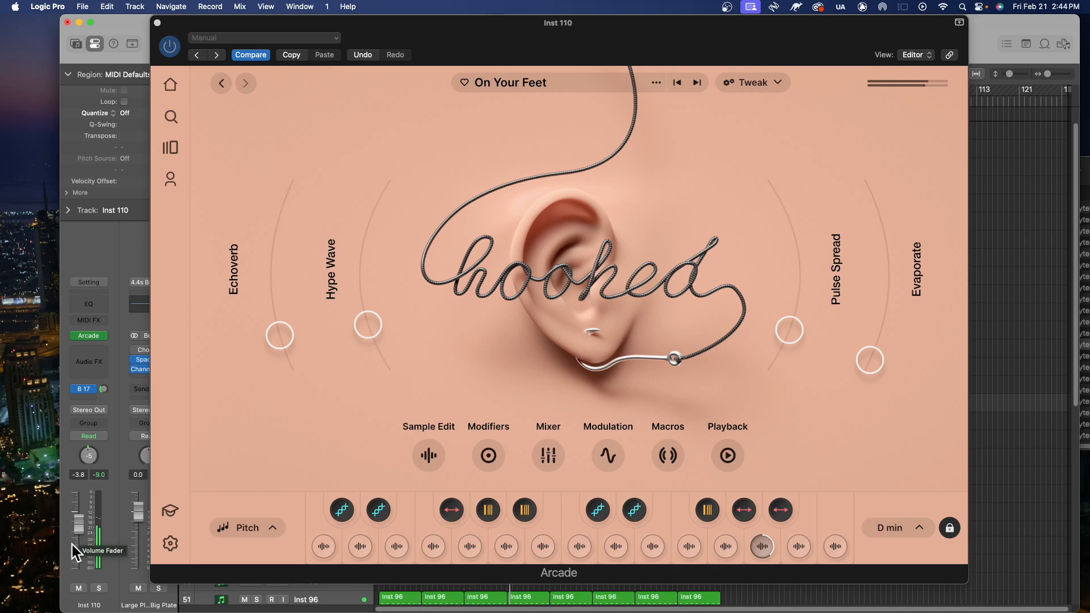
pyautogui.moveTo(80, 528); pyautogui.dragTo(80, 525)
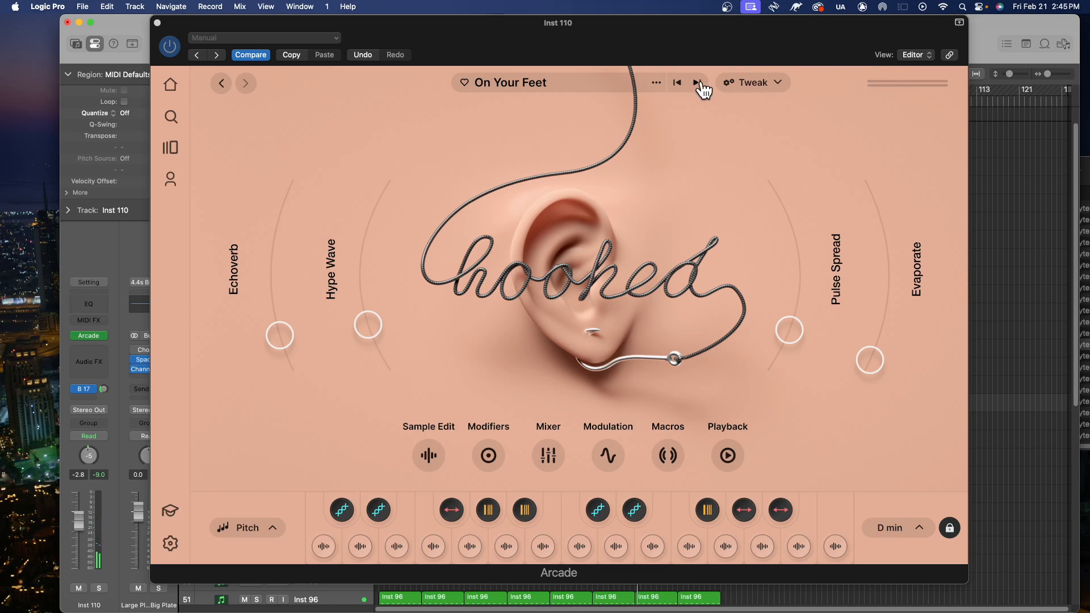
# - Step through the Hooked samplers Do You Want My Love and Night Dancer to Cherry Kiss, and close the Arcade window
pyautogui.click(699, 83)
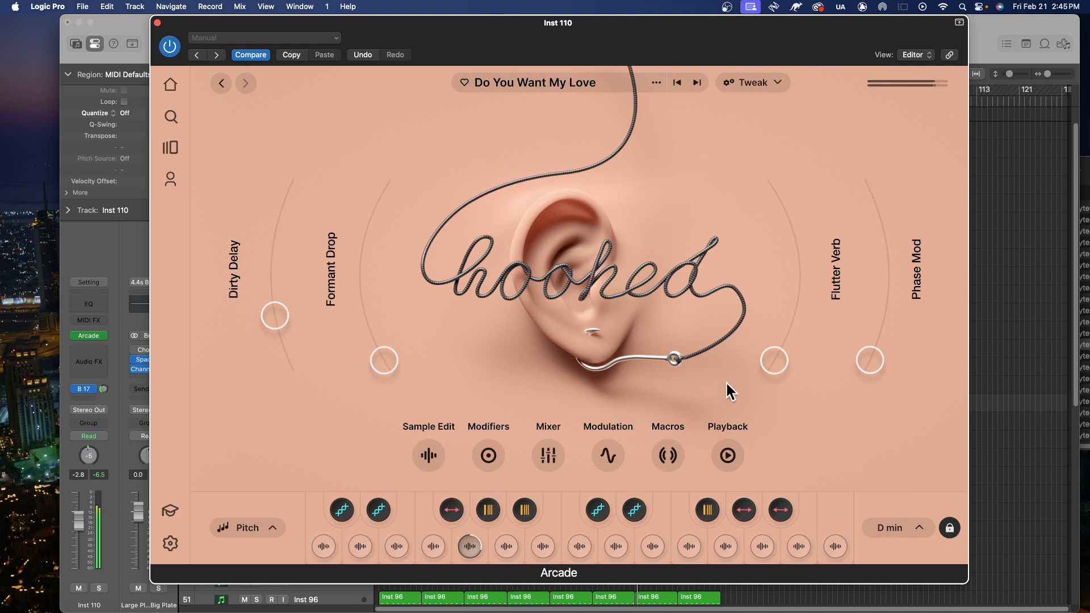
pyautogui.click(886, 530)
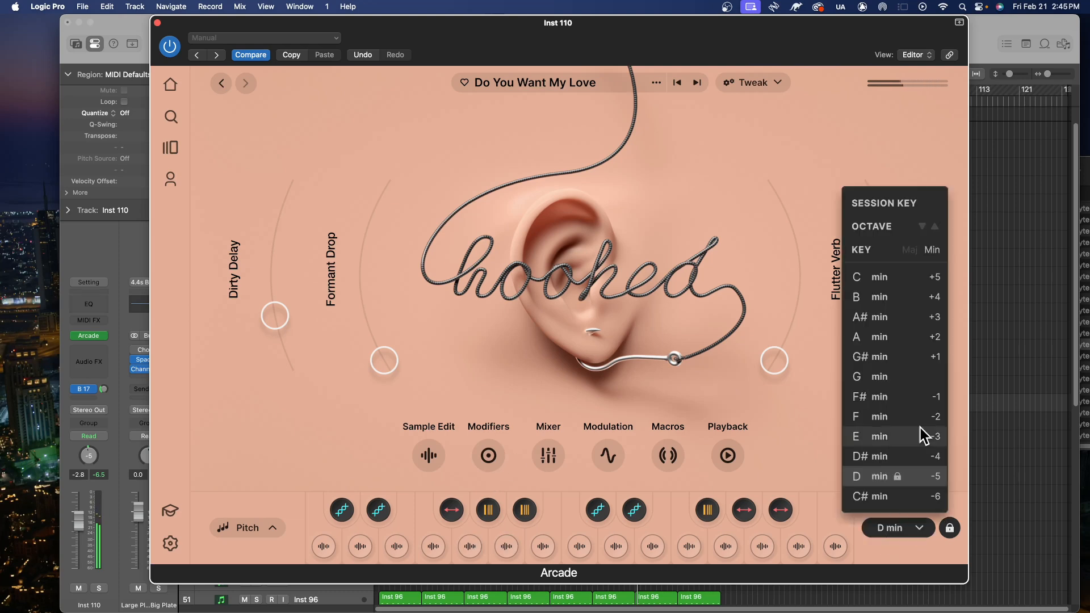
pyautogui.click(921, 229)
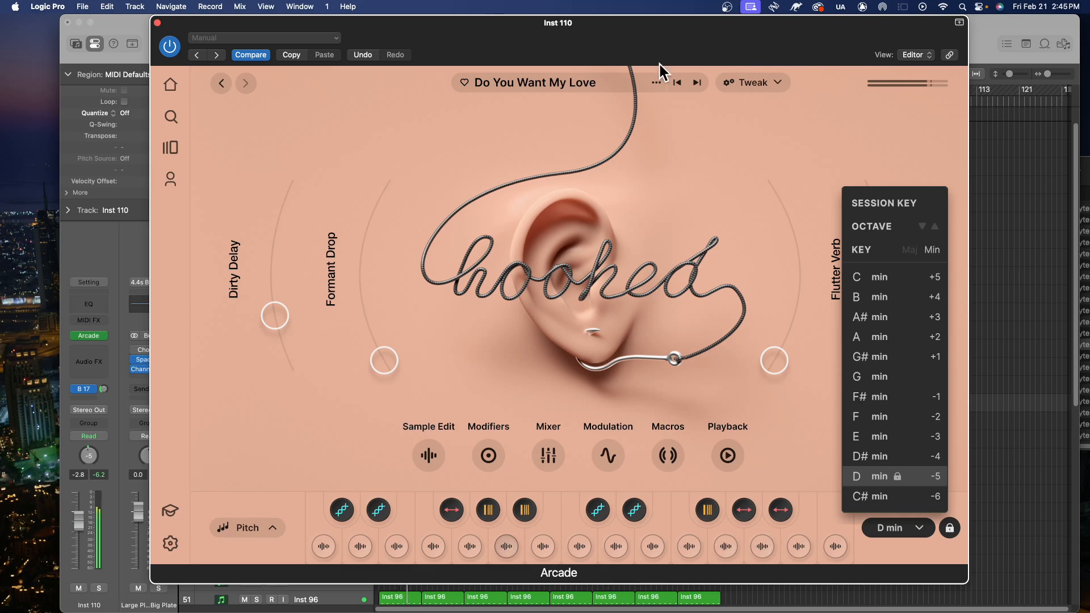
pyautogui.click(696, 84)
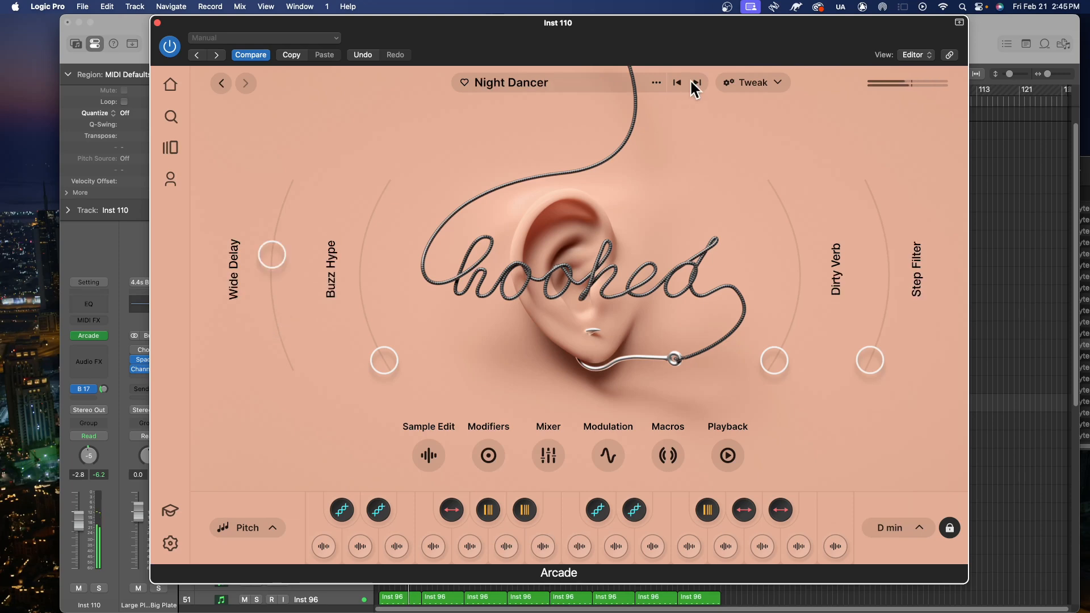
pyautogui.click(696, 84)
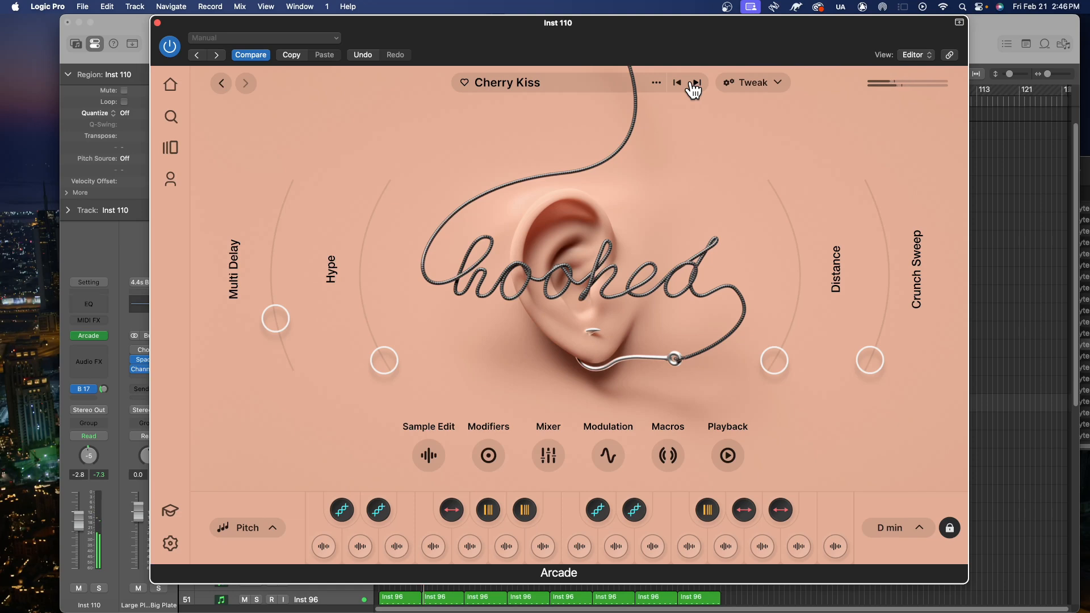
pyautogui.click(159, 21)
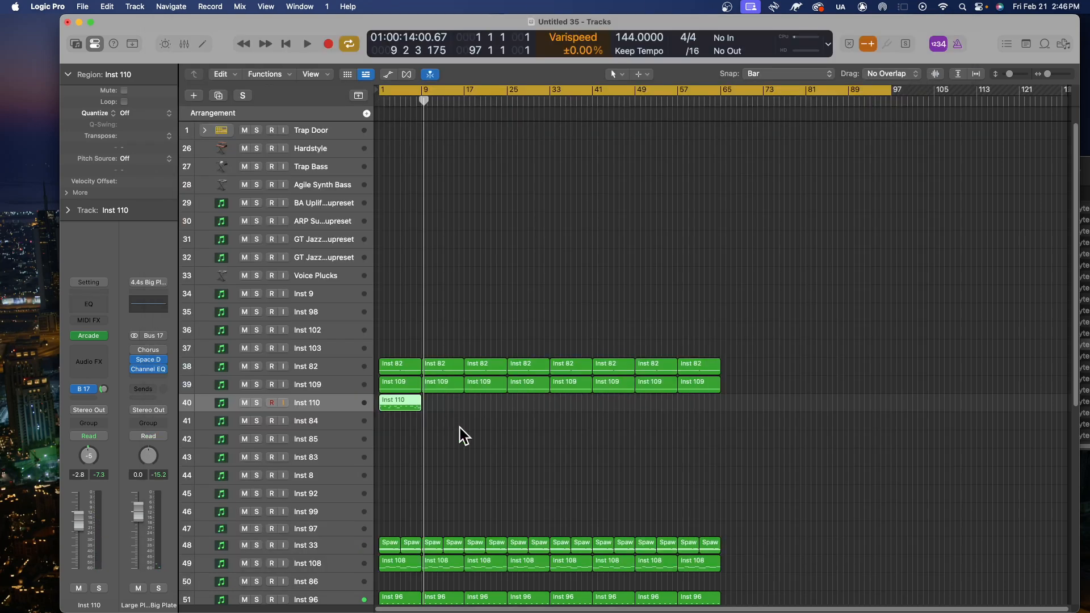
# - Open the Inst 110 region in the Piano Roll, review its notes up to bar 9, and play from the start
pyautogui.doubleClick(406, 402)
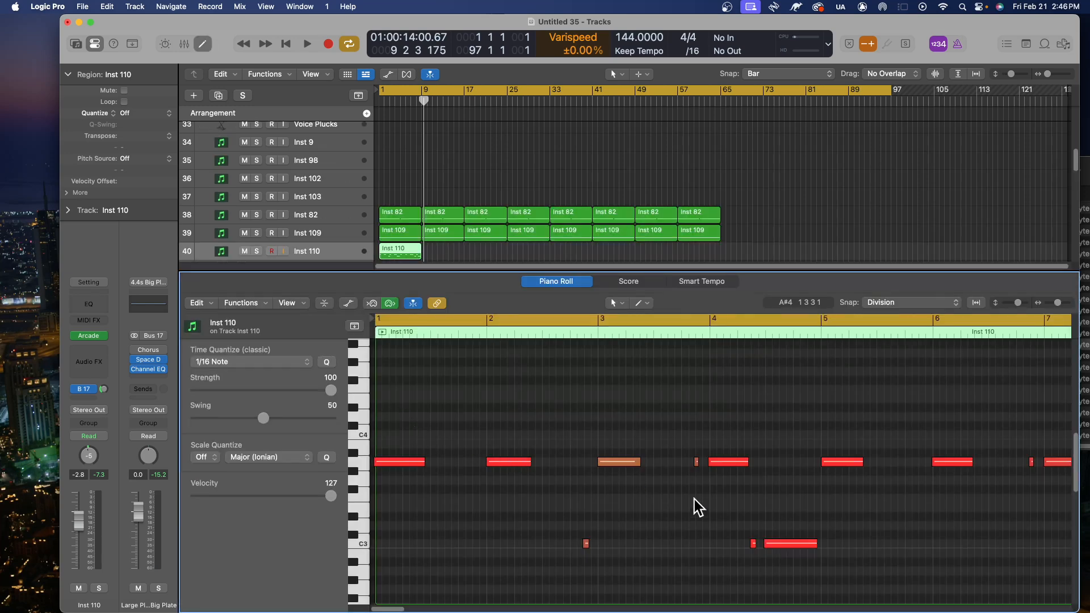
pyautogui.click(809, 544)
pyautogui.press('super+a')
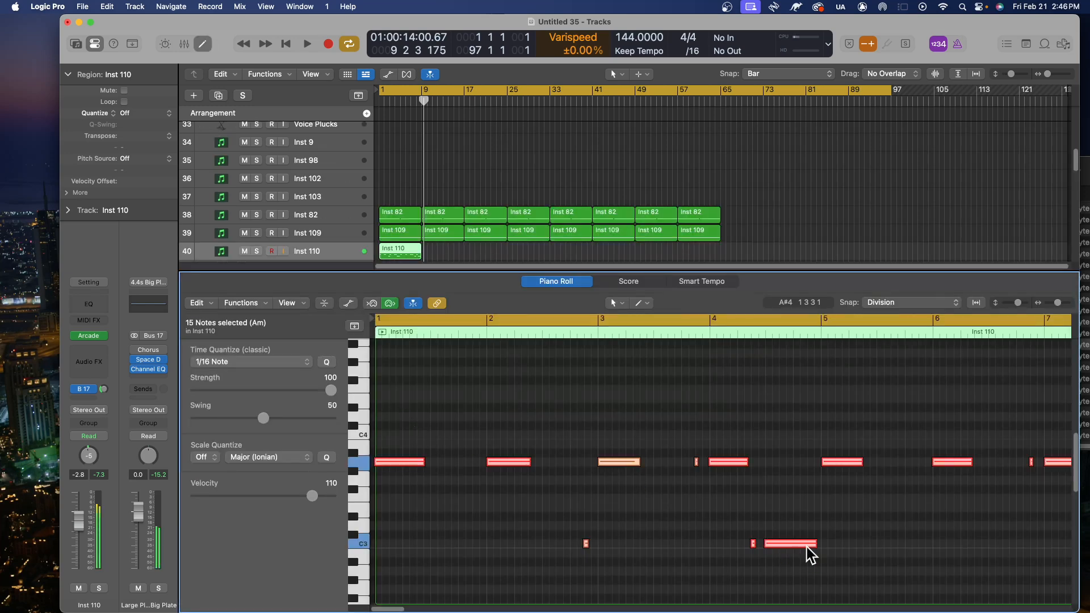
pyautogui.moveTo(392, 608); pyautogui.dragTo(422, 609)
pyautogui.click(521, 574)
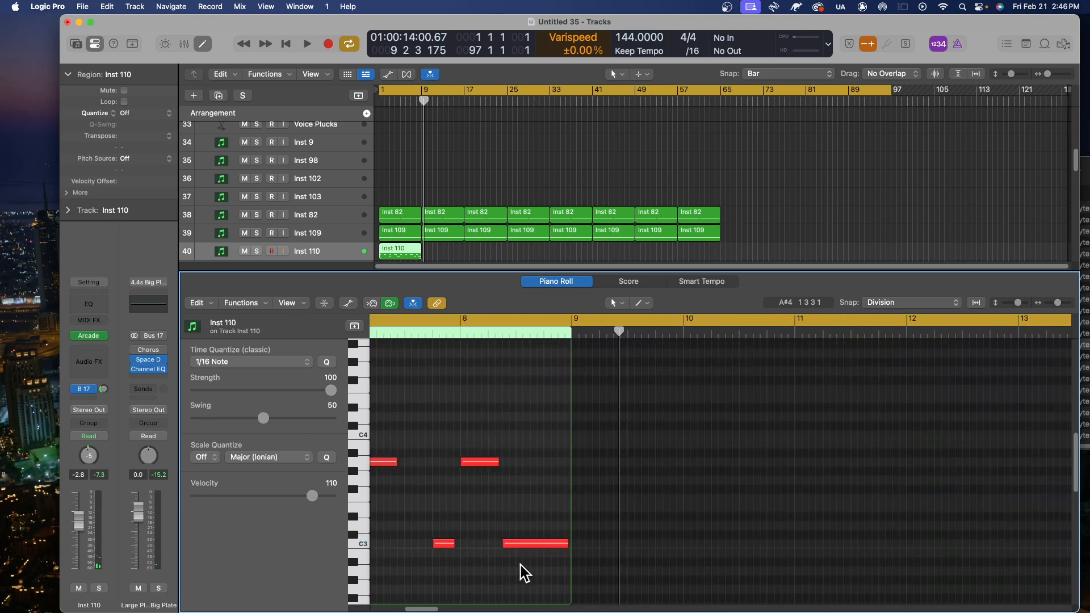
pyautogui.scroll(-1, 526, 566)
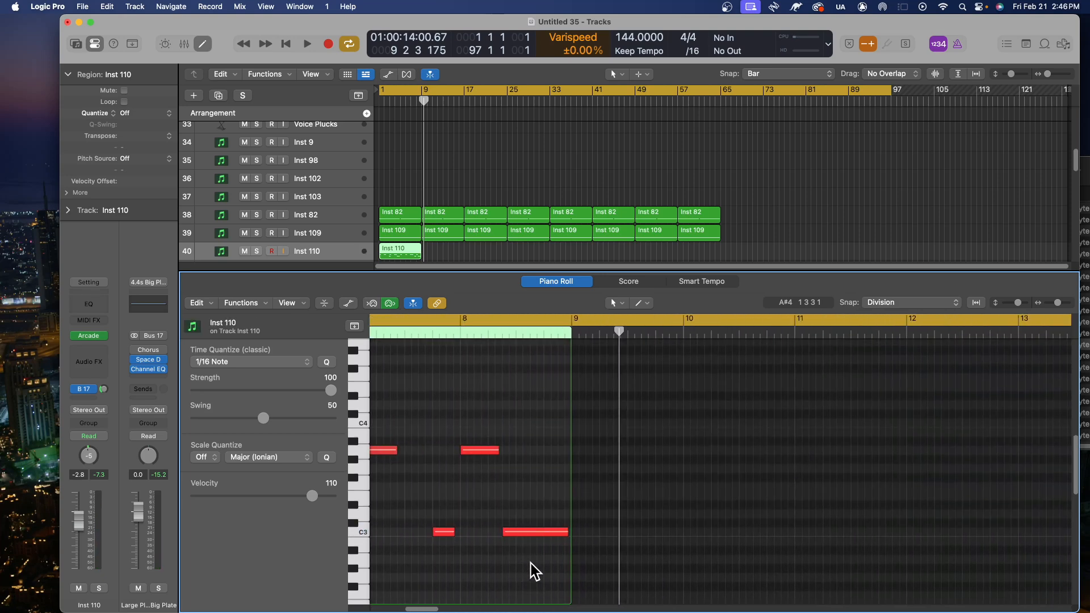
pyautogui.press('Return')
pyautogui.press('space')
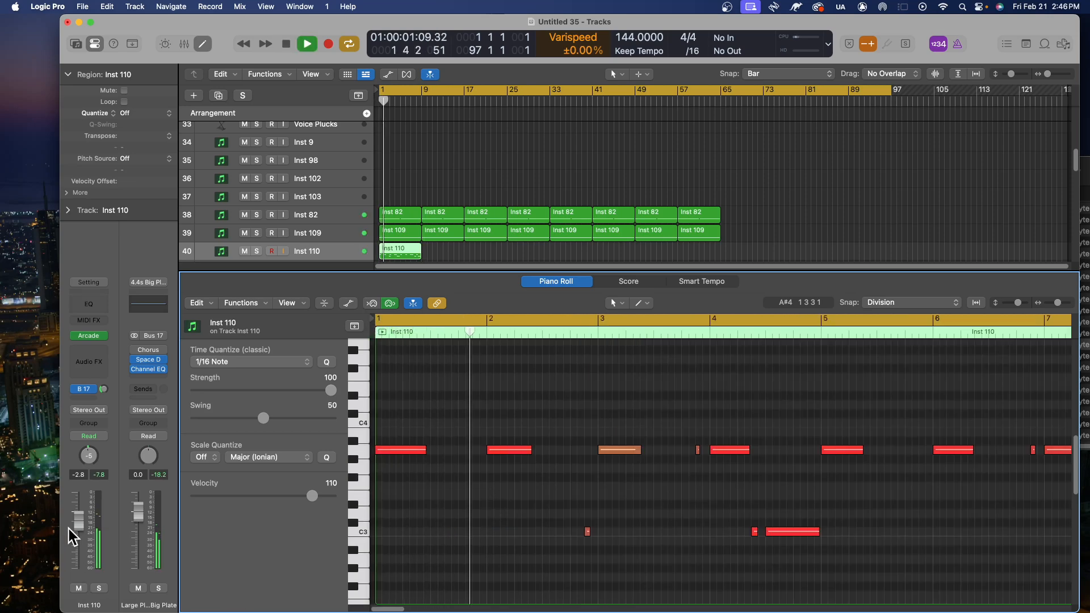
# - Set the Inst 110 track volume to -6.2 dB and stop playback
pyautogui.moveTo(76, 516); pyautogui.dragTo(79, 533)
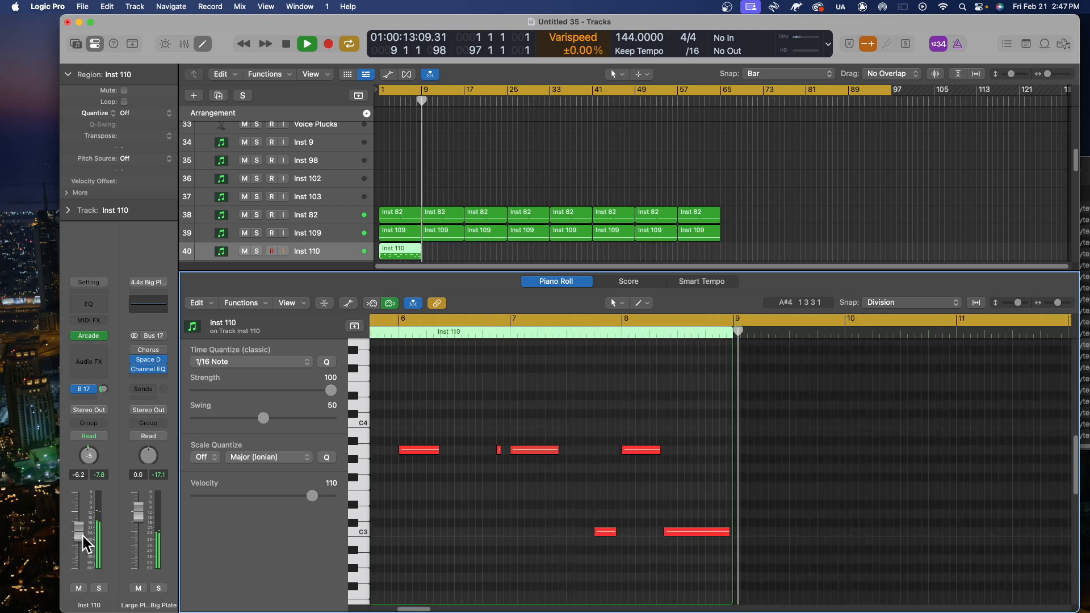
pyautogui.press('space')
# - Move the last C3 note in bar 8 of the Inst 110 region to beat 3 and trim its end to bar 9
pyautogui.scroll(5, 710, 555)
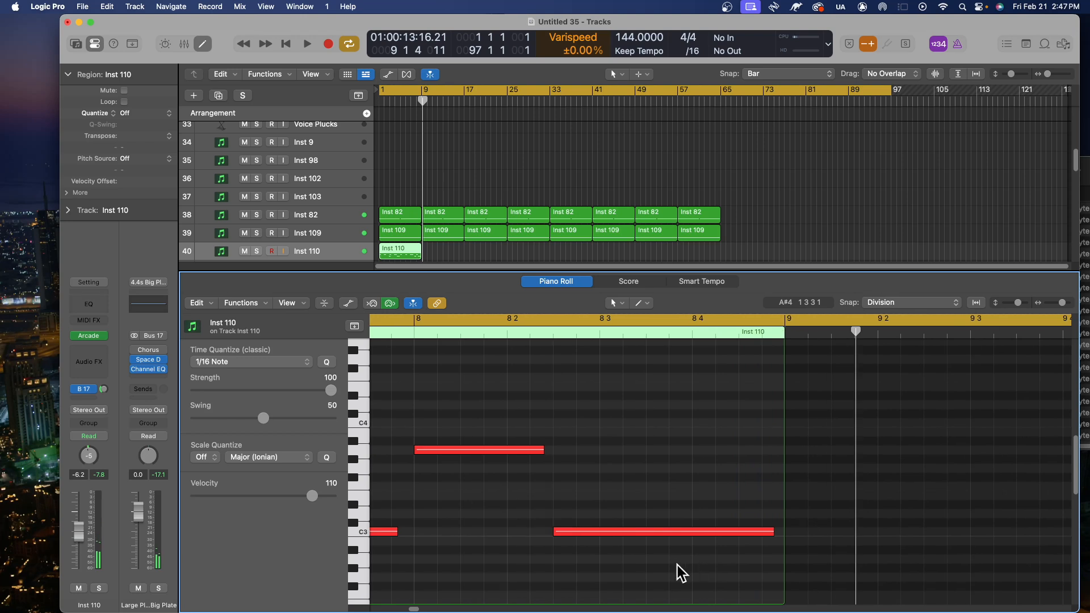
pyautogui.scroll(-1, 672, 561)
pyautogui.scroll(-2, 673, 569)
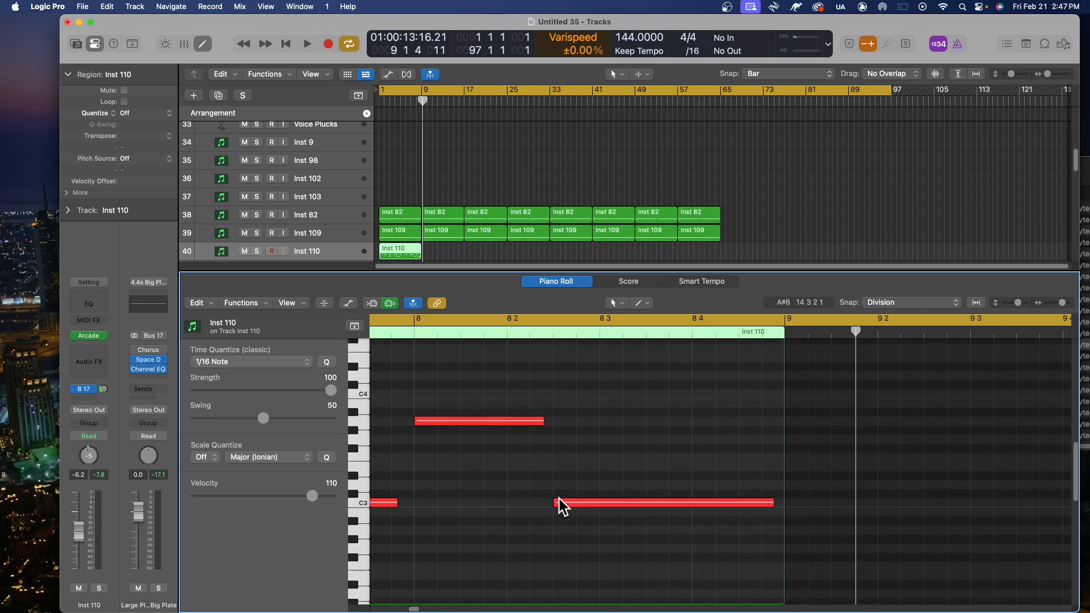
pyautogui.click(561, 503)
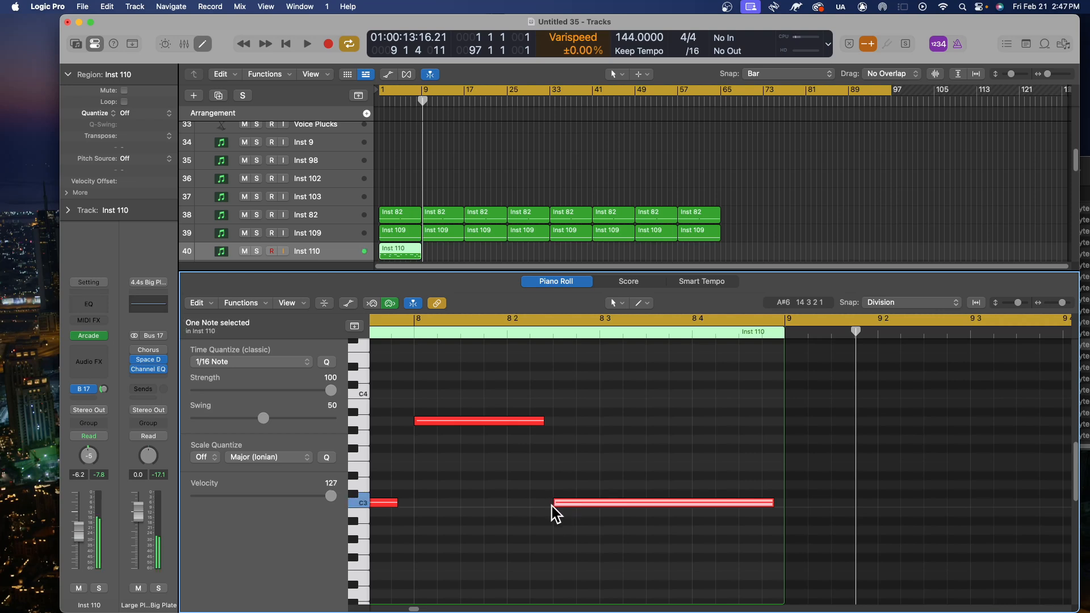
pyautogui.moveTo(553, 497); pyautogui.dragTo(649, 504)
pyautogui.click(691, 509)
pyautogui.click(608, 505)
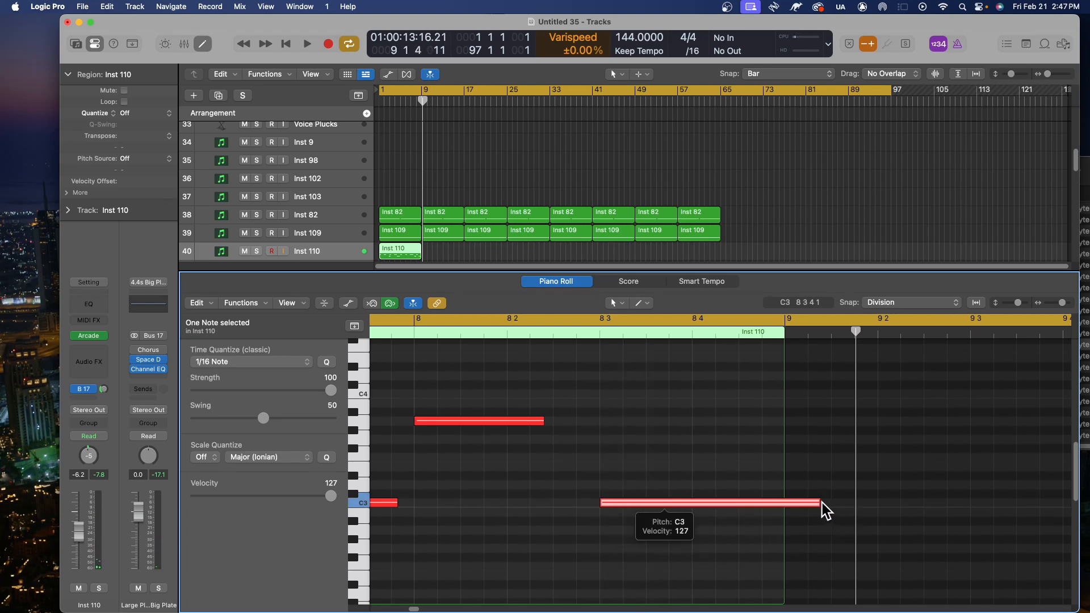
pyautogui.moveTo(820, 509); pyautogui.dragTo(773, 518)
pyautogui.click(661, 586)
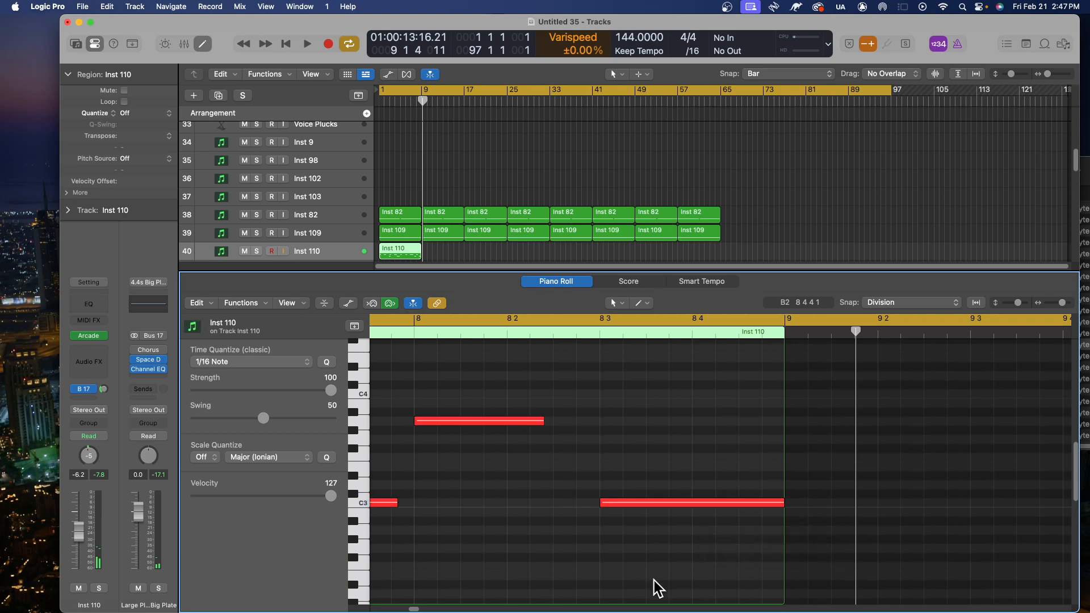
# - Play the edited Inst 110 part, collapse the Piano Roll to enlarge the arrangement, and stop playback
pyautogui.press('space')
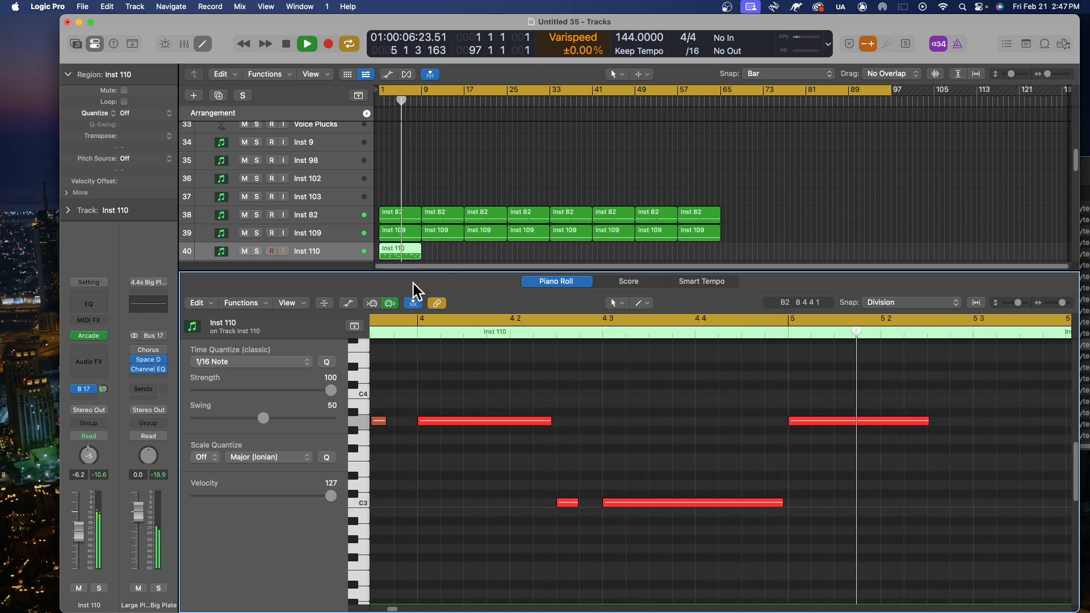
pyautogui.moveTo(418, 268); pyautogui.dragTo(389, 606)
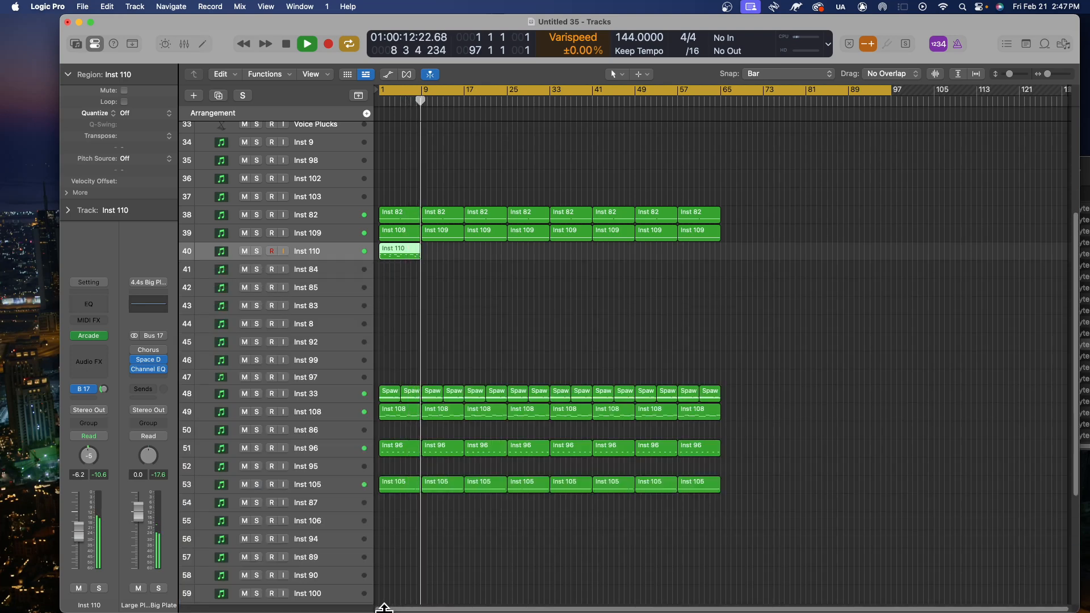
pyautogui.press('space')
pyautogui.press('space')
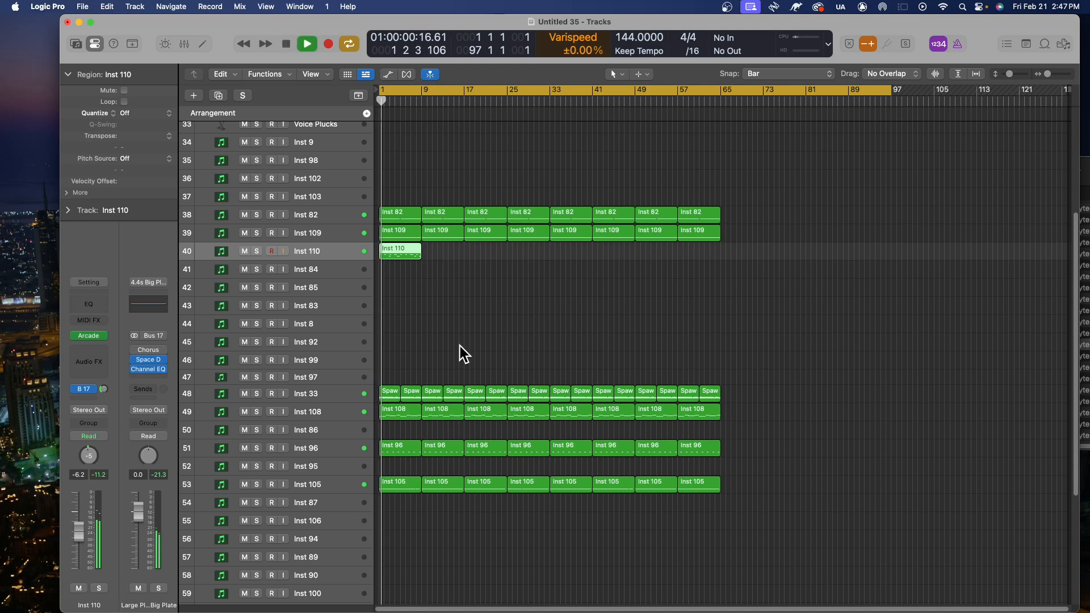
pyautogui.press('space')
# - Copy the eight-bar Inst 110 region repeatedly along its track until it fills the arrangement up to bar 65
pyautogui.scroll(7, 396, 311)
pyautogui.click(447, 423)
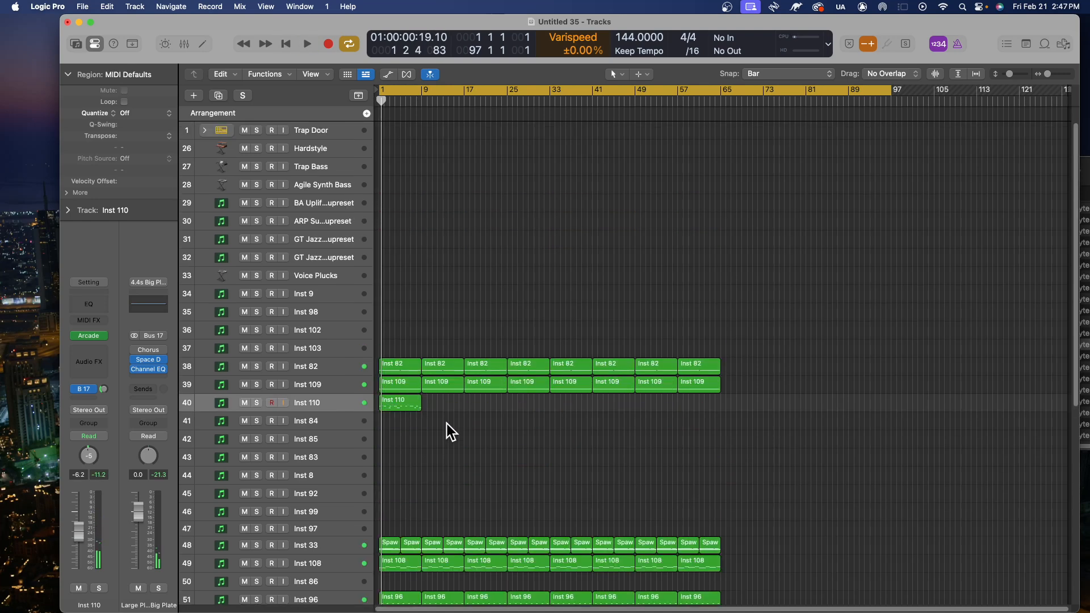
pyautogui.press('Return')
pyautogui.moveTo(403, 404); pyautogui.dragTo(483, 411)
pyautogui.click(427, 406)
pyautogui.keyDown('shift'); pyautogui.click(392, 404); pyautogui.keyUp('shift')
pyautogui.moveTo(391, 404); pyautogui.dragTo(481, 414)
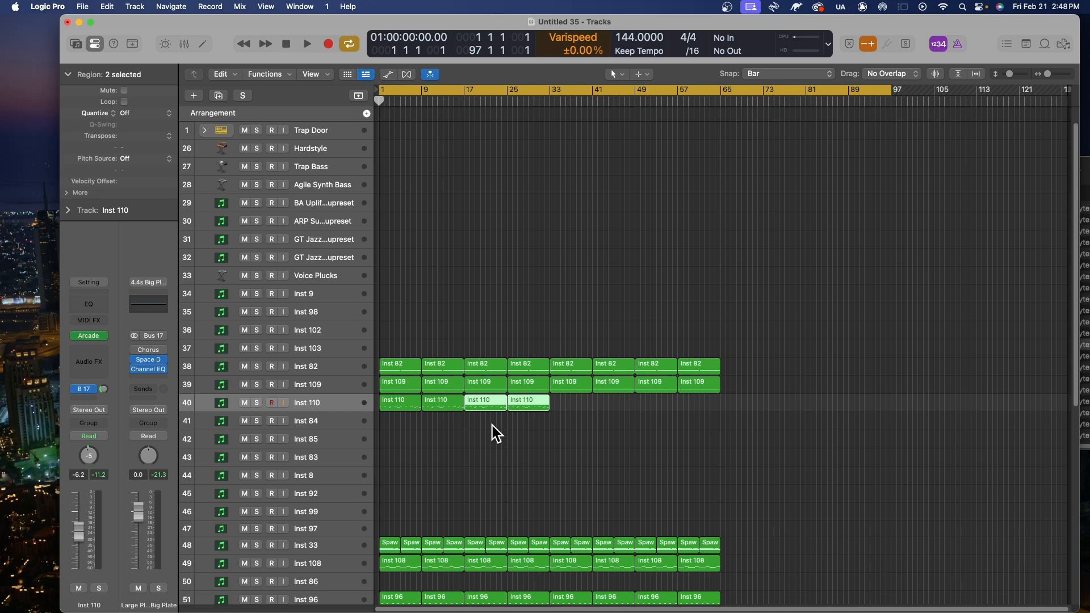
pyautogui.moveTo(618, 421); pyautogui.dragTo(558, 409)
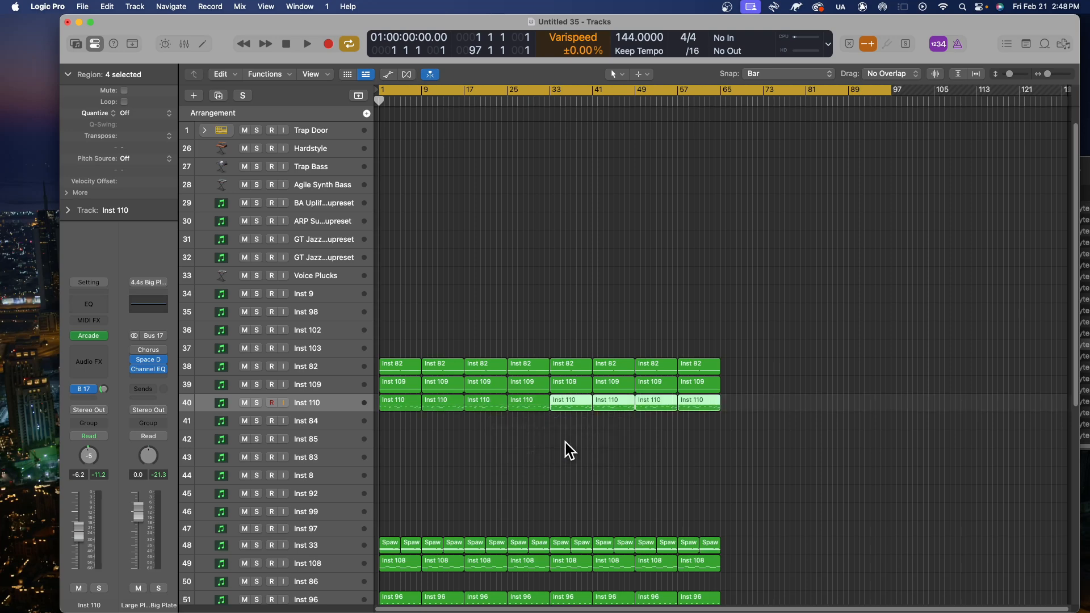
pyautogui.click(566, 442)
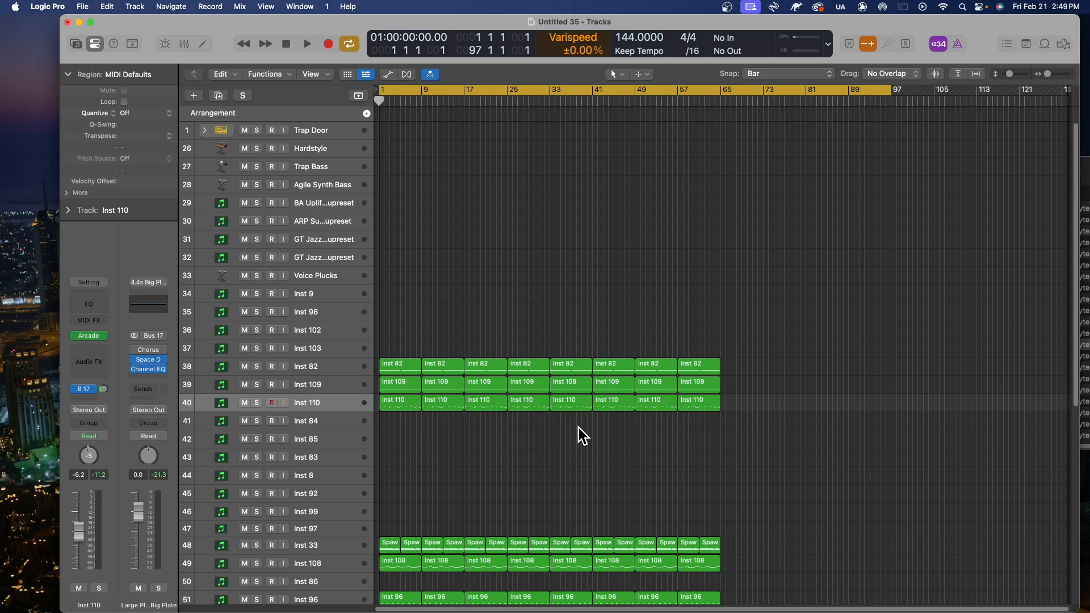
# - Play the arrangement from the start to bar 25 and return the playhead to bar 1
pyautogui.press('space')
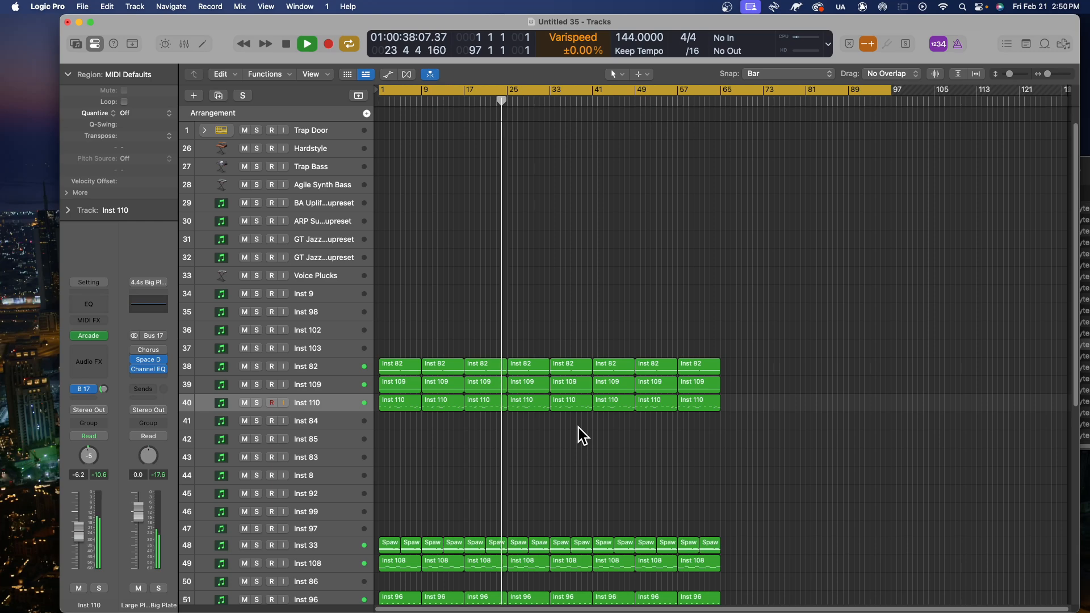
pyautogui.press('space')
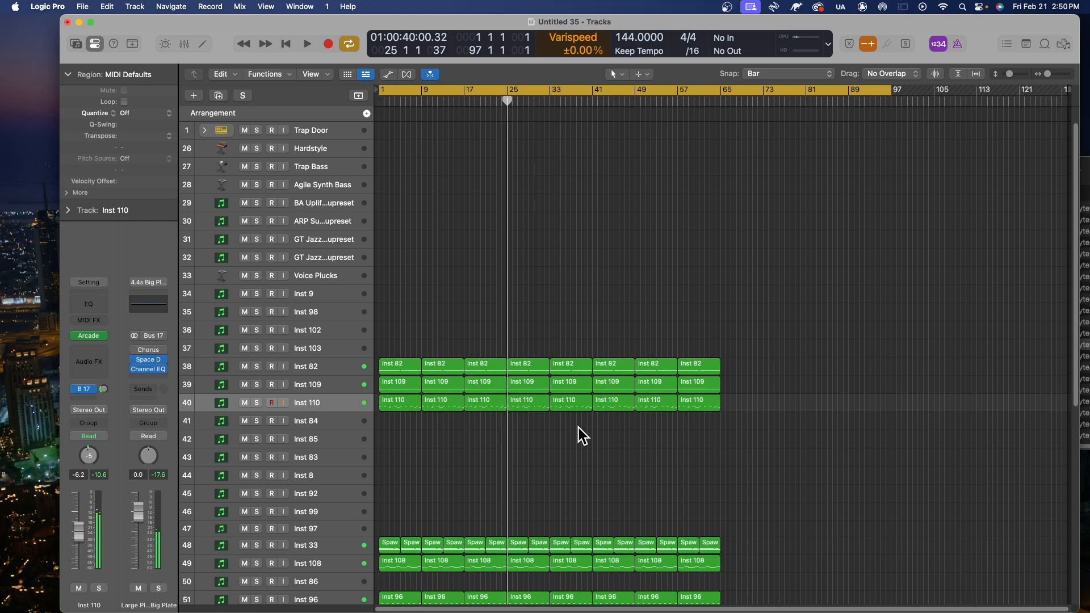
pyautogui.press('Return')
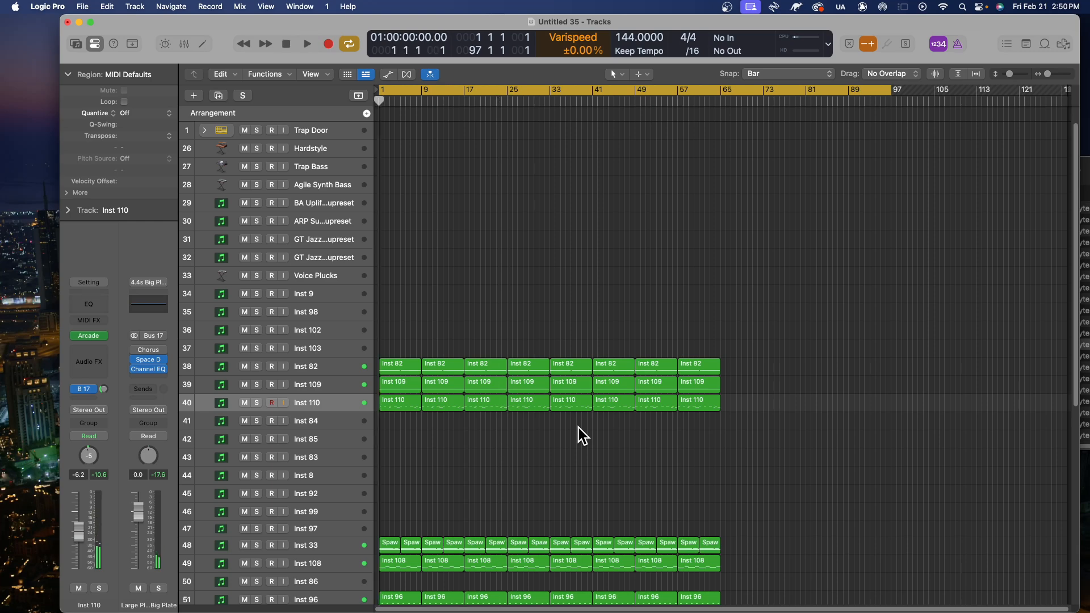
# - Select the Inst 92 track and bypass its Channel EQ, Compressor, Flanger and Overdrive effects and its Bus 1 send
pyautogui.scroll(-5, 578, 428)
pyautogui.scroll(-2, 329, 335)
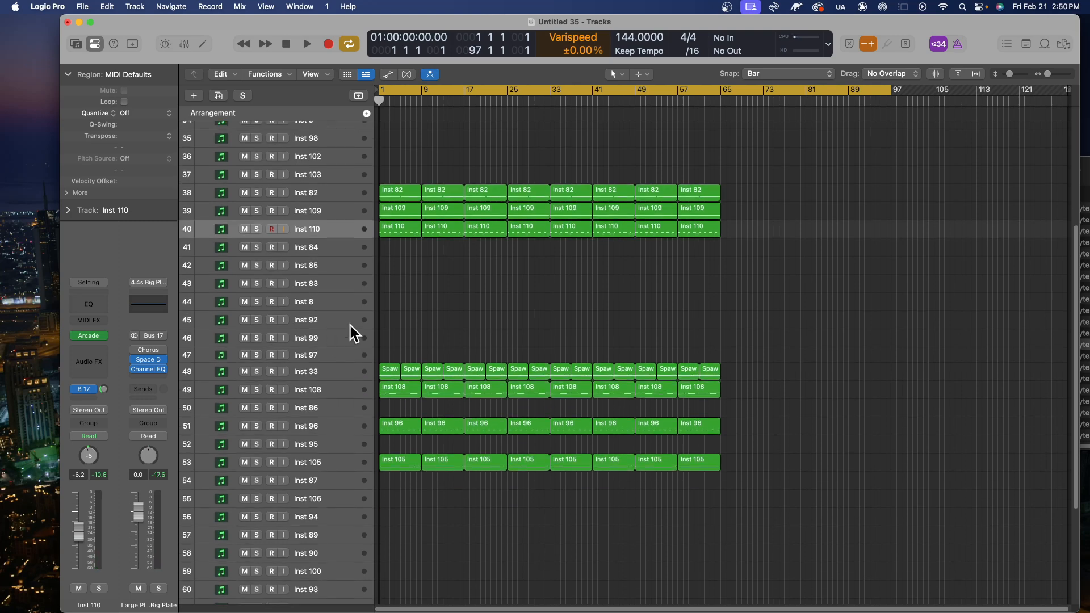
pyautogui.click(350, 326)
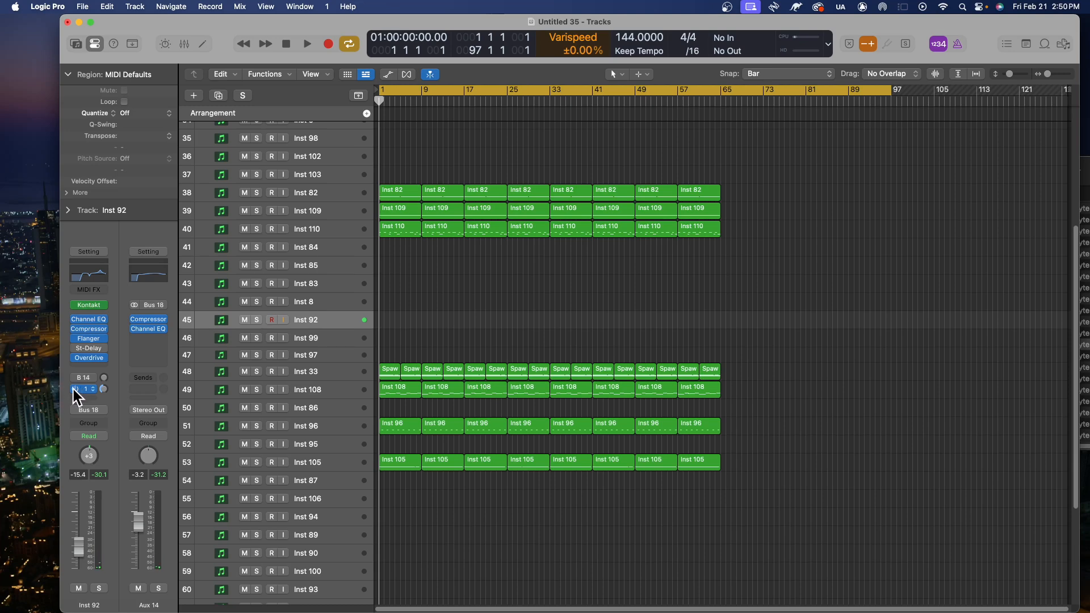
pyautogui.click(75, 337)
pyautogui.click(74, 335)
pyautogui.click(76, 333)
pyautogui.click(72, 332)
pyautogui.click(76, 319)
# - Replace the Kontakt instrument on Inst 92 with Studio Piano and set the track volume to -5.3 dB
pyautogui.click(102, 307)
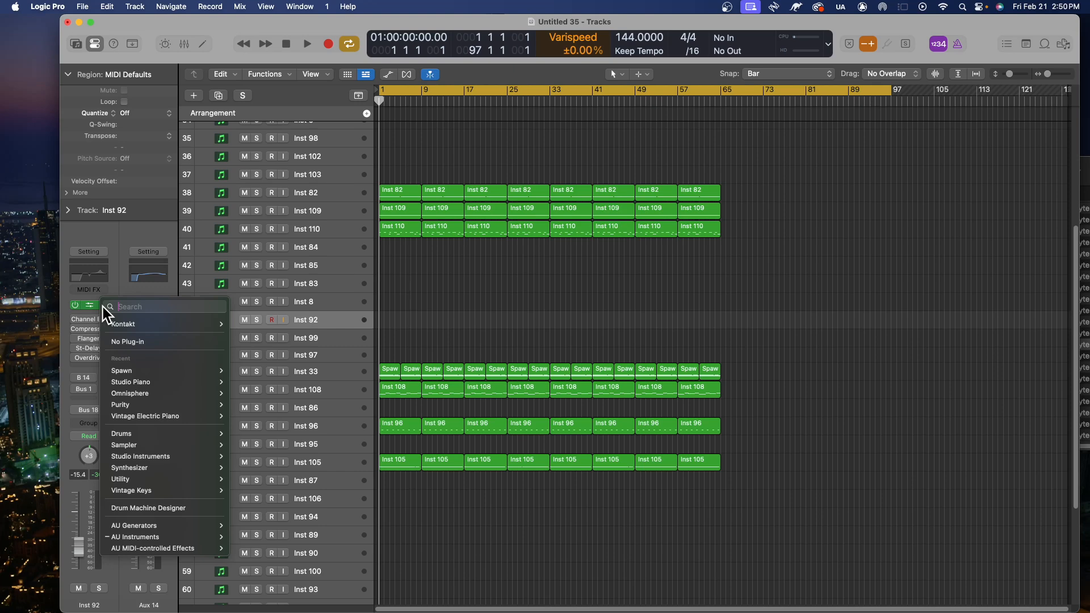
pyautogui.click(256, 382)
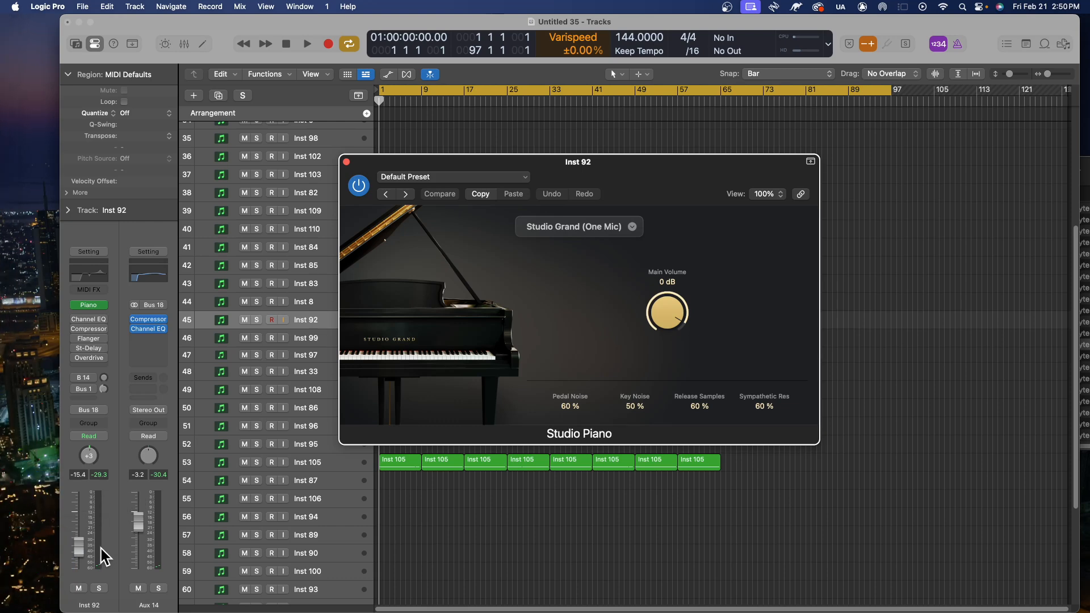
pyautogui.moveTo(83, 537); pyautogui.dragTo(90, 506)
# - Play the arrangement to bar 53 with the piano track armed, stop, and close the Studio Piano window
pyautogui.press('space')
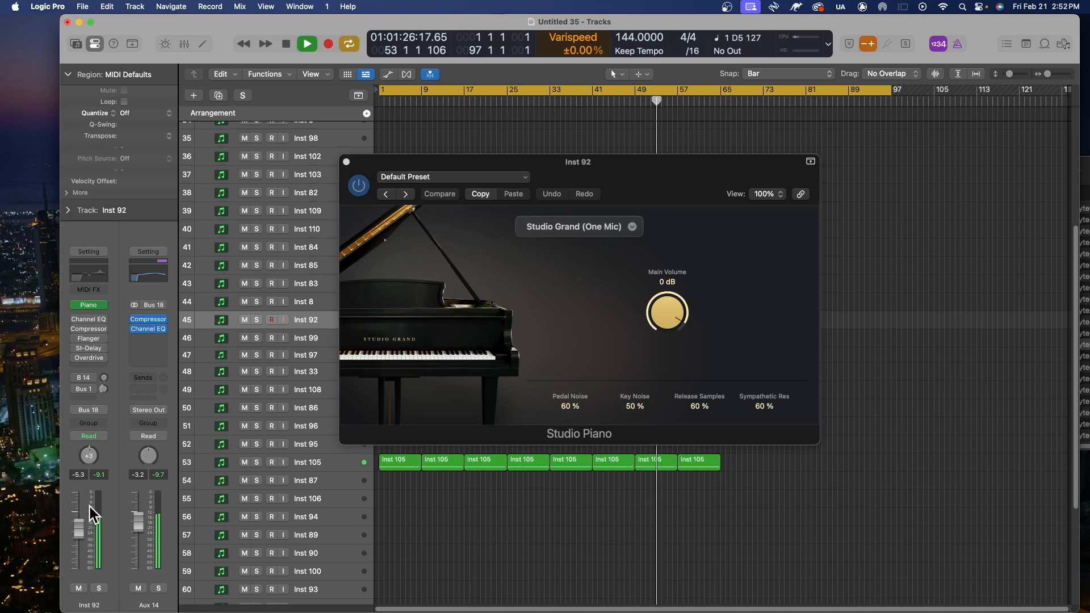
pyautogui.press('space')
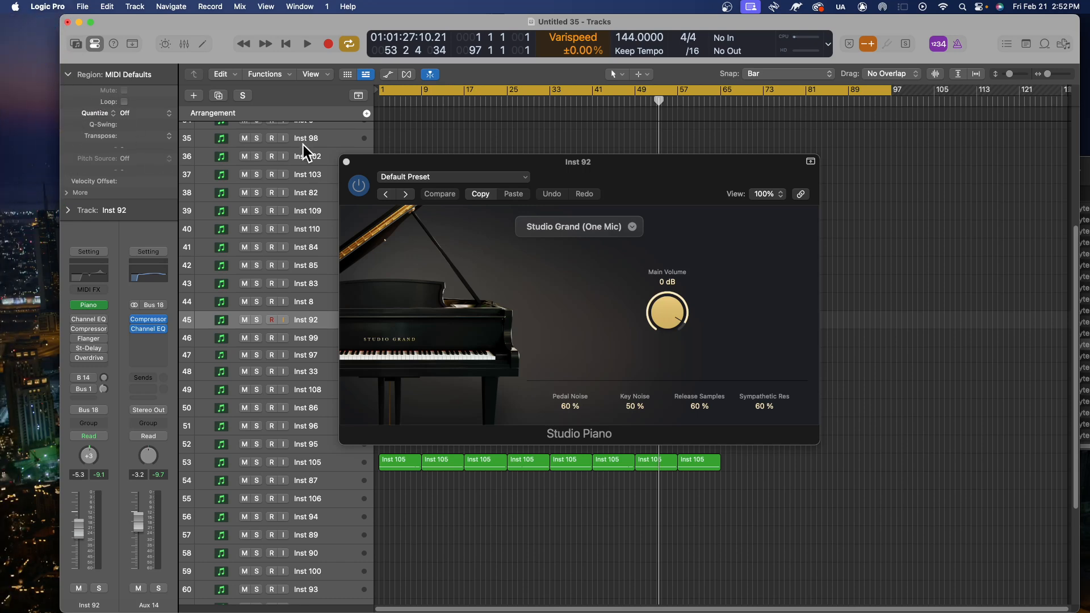
pyautogui.click(346, 161)
# - Select the Inst 103 track and open its Arcade plug-in, moving the window so the interface fits on screen
pyautogui.scroll(-5, 477, 248)
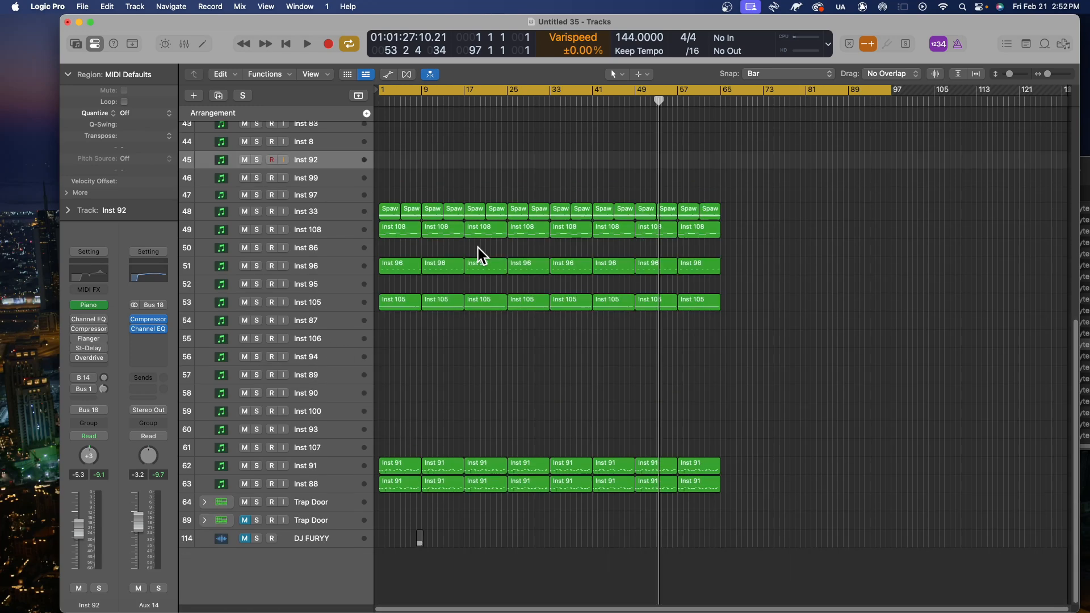
pyautogui.scroll(2, 478, 249)
pyautogui.scroll(5, 489, 326)
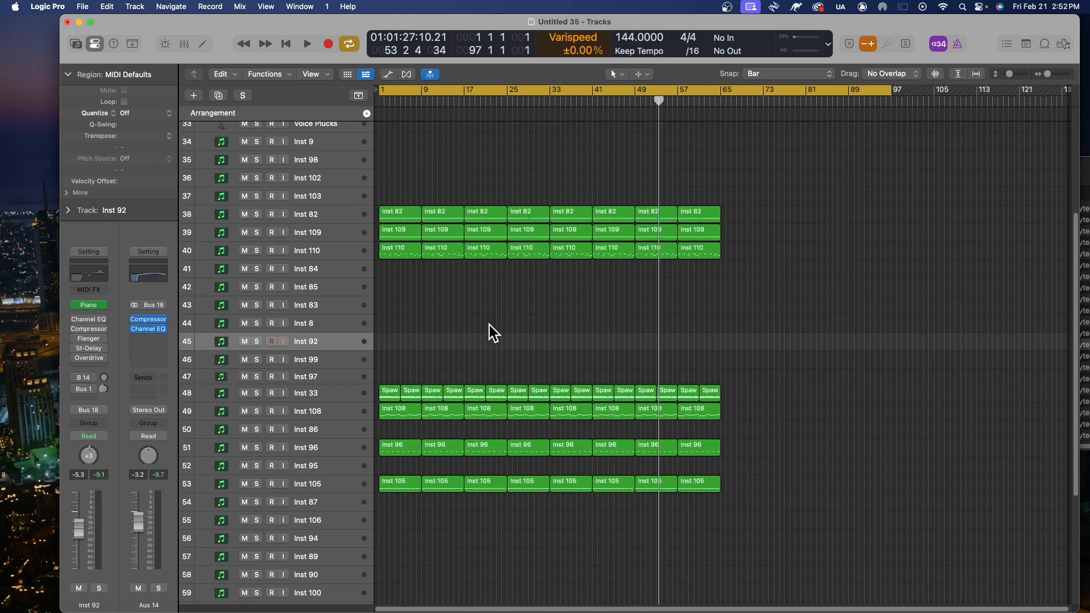
pyautogui.scroll(7, 489, 326)
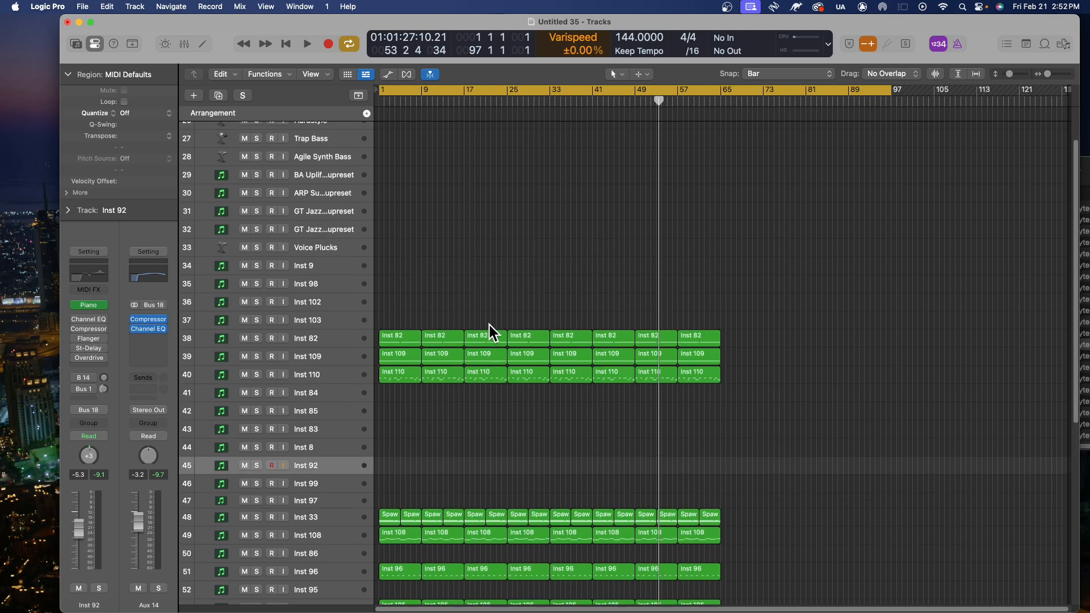
pyautogui.click(347, 321)
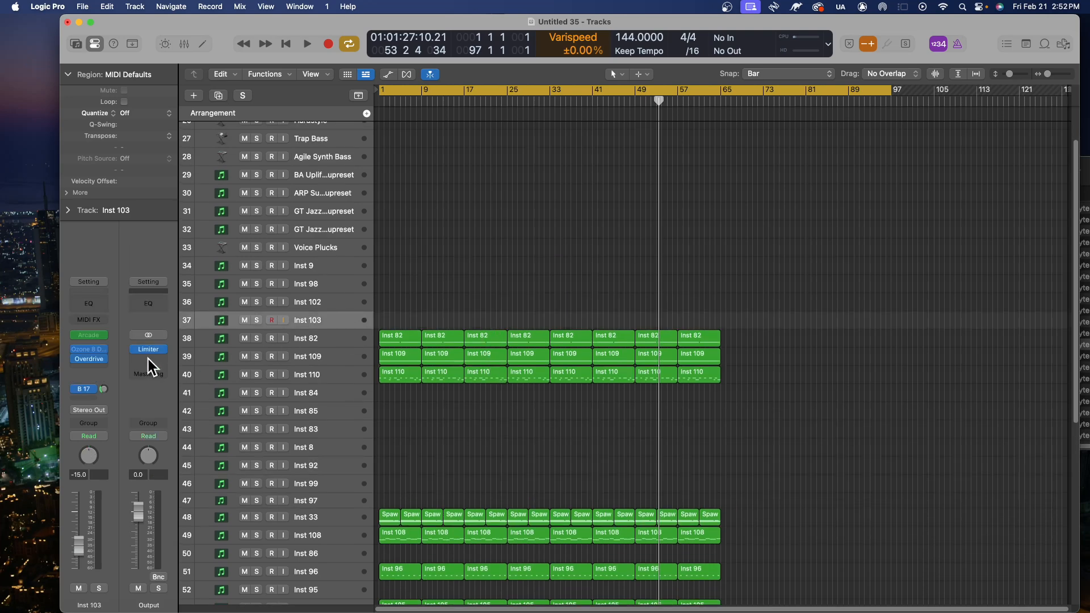
pyautogui.click(100, 334)
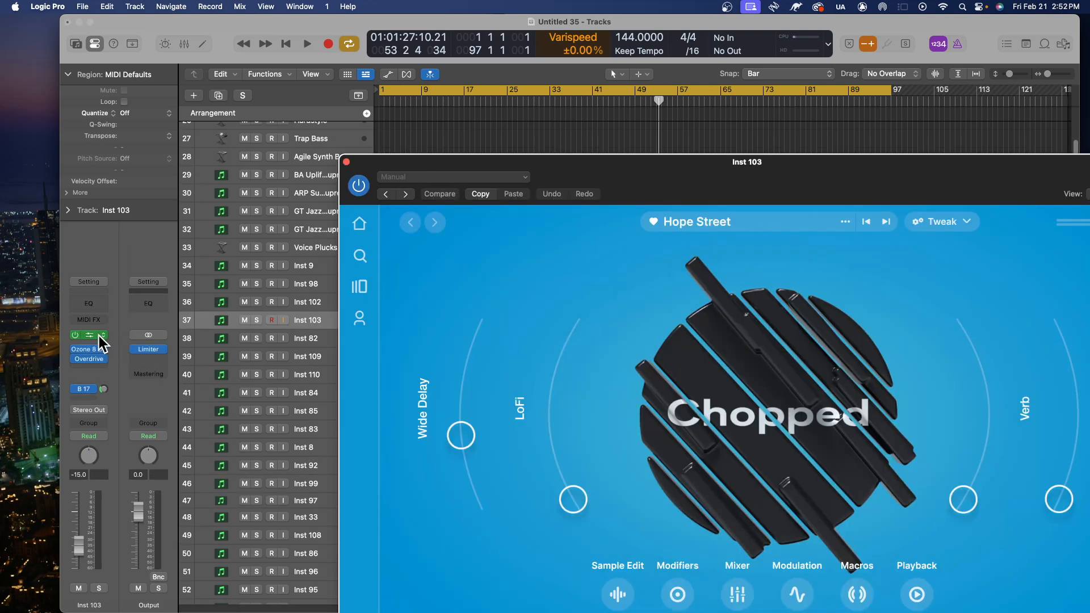
pyautogui.moveTo(535, 171); pyautogui.dragTo(415, 117)
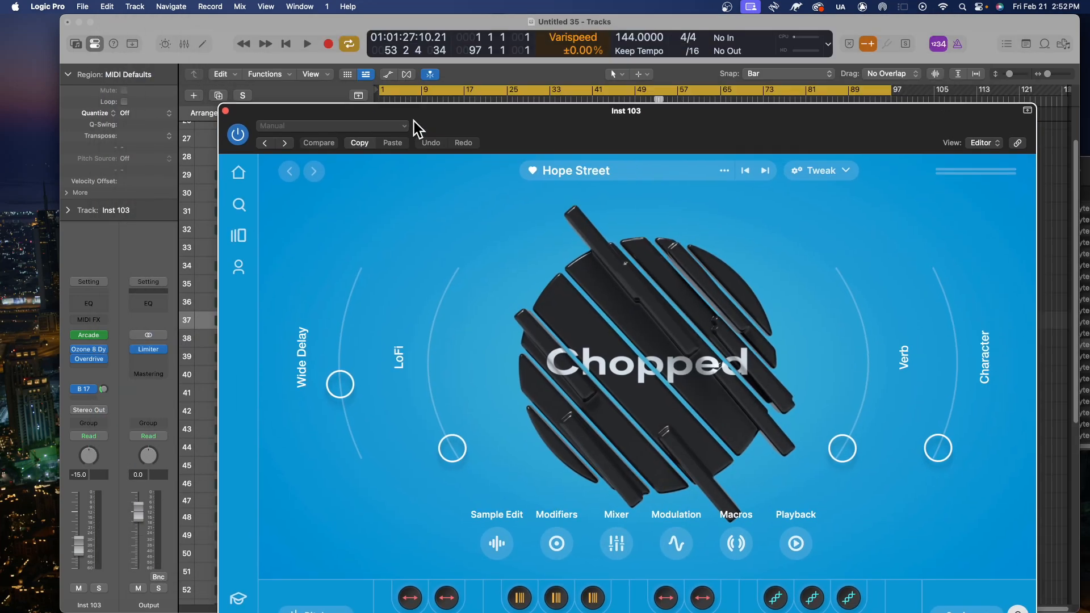
# - Browse Arcade's Lines library to Brain Waves and load its Veiled sampler
pyautogui.click(243, 248)
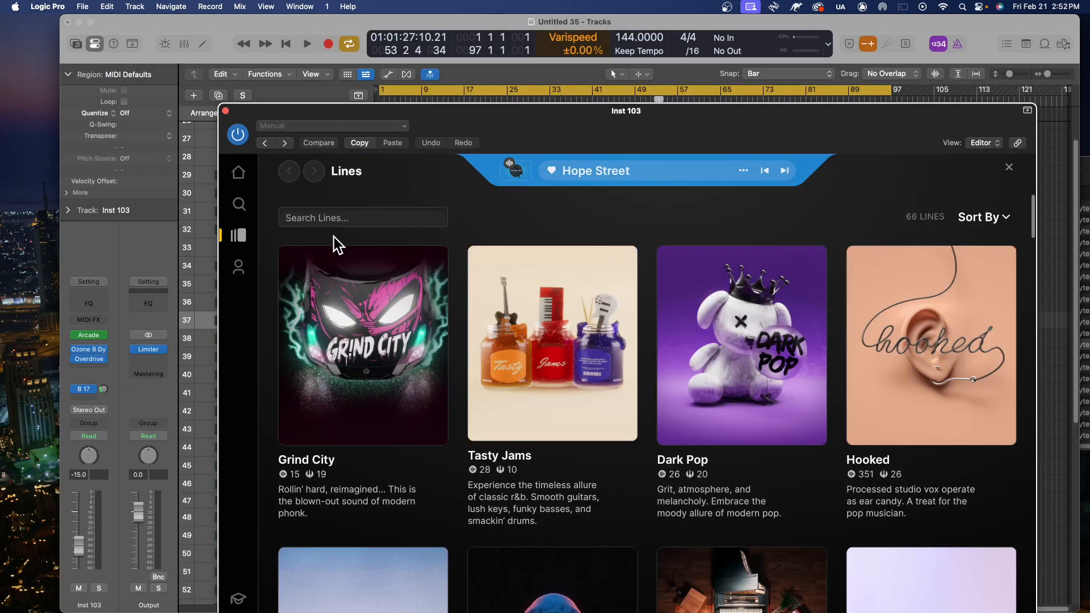
pyautogui.scroll(-10, 645, 376)
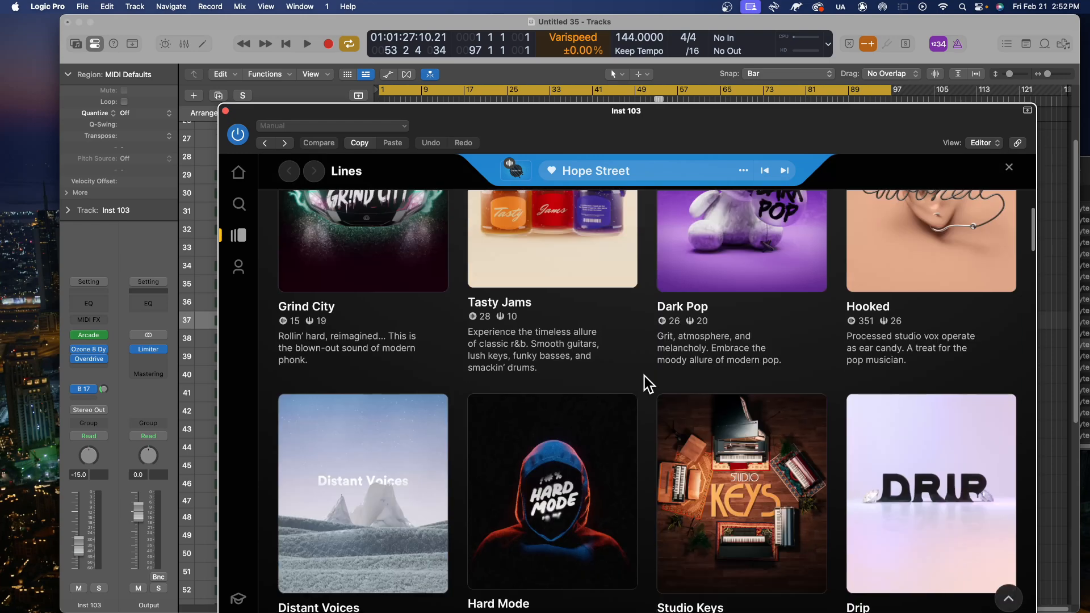
pyautogui.scroll(-6, 645, 376)
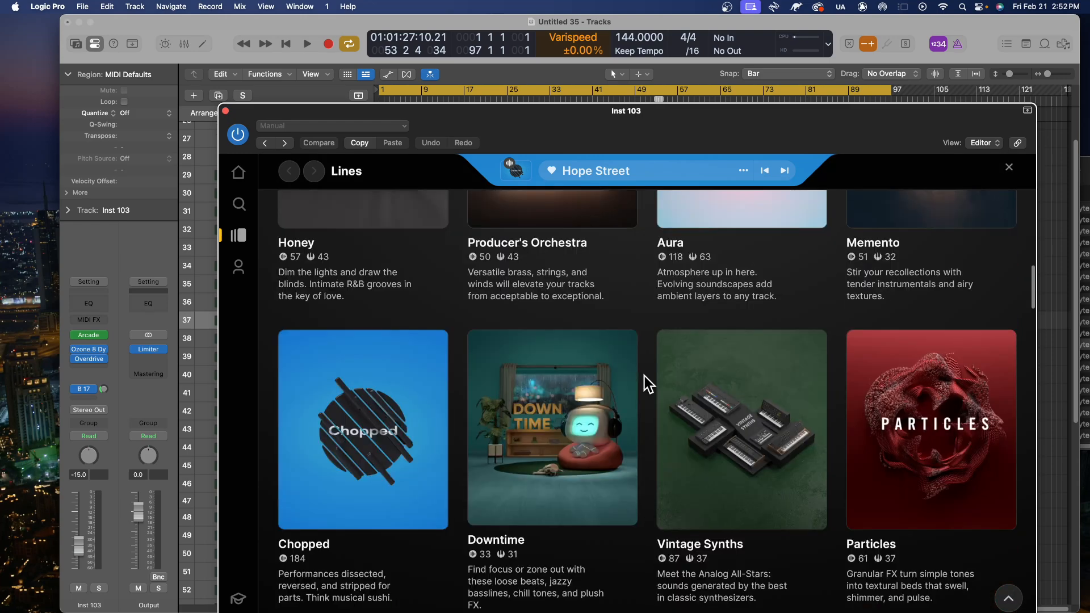
pyautogui.scroll(15, 645, 376)
pyautogui.scroll(-12, 645, 376)
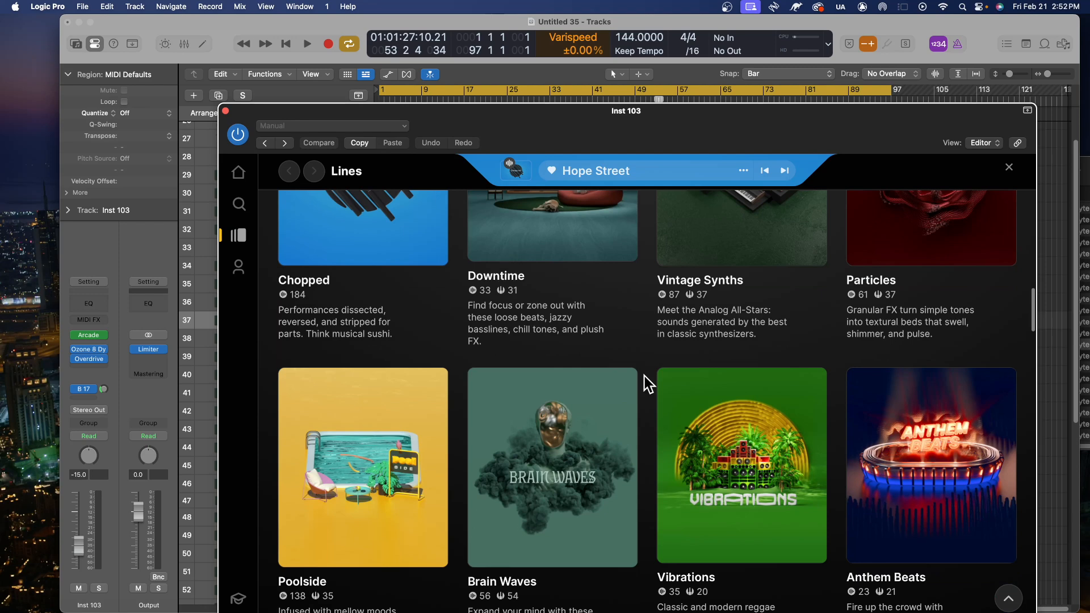
pyautogui.click(543, 470)
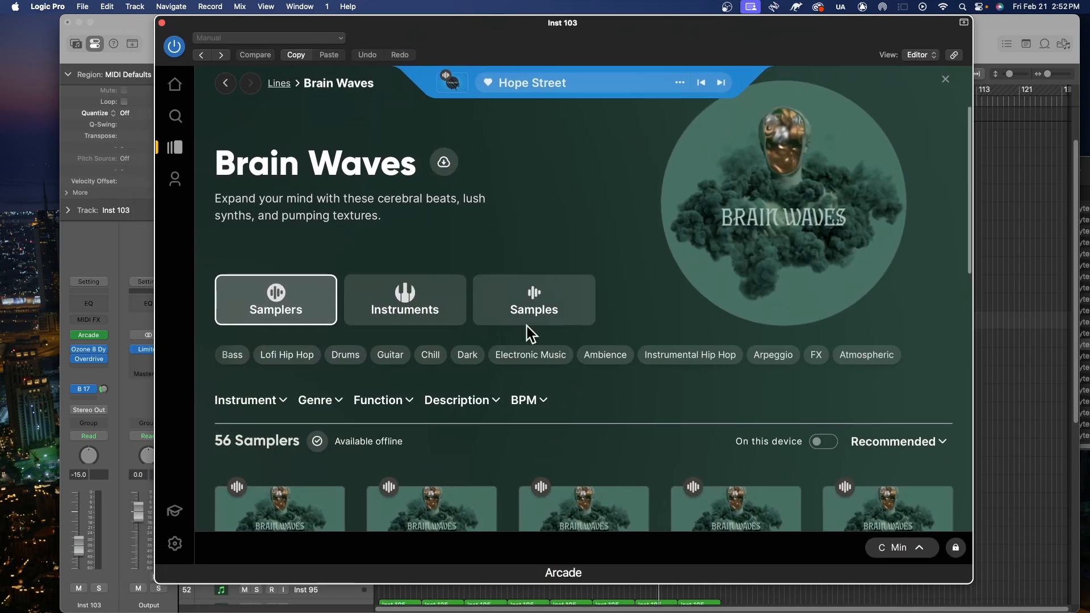
pyautogui.scroll(-4, 710, 386)
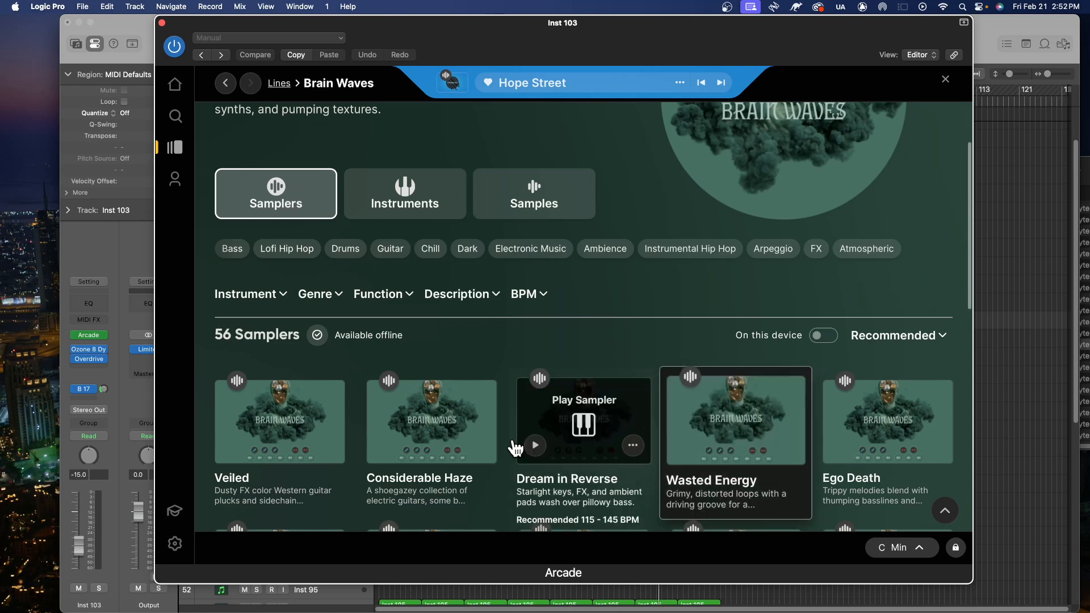
pyautogui.click(286, 431)
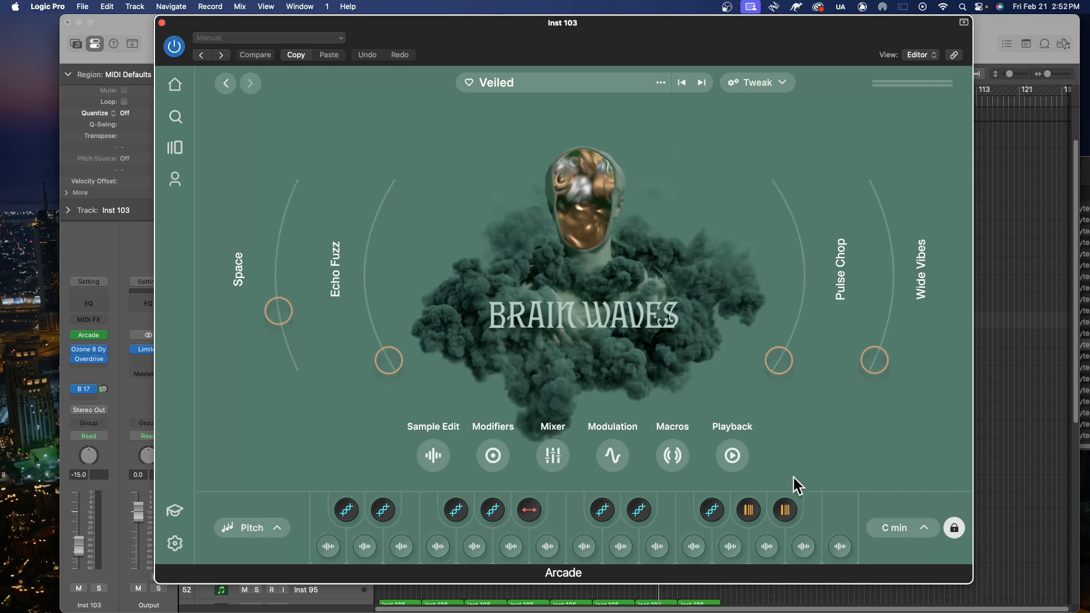
# - Set Arcade's session key to D min and raise the Inst 103 track volume to -5.5 dB
pyautogui.click(892, 529)
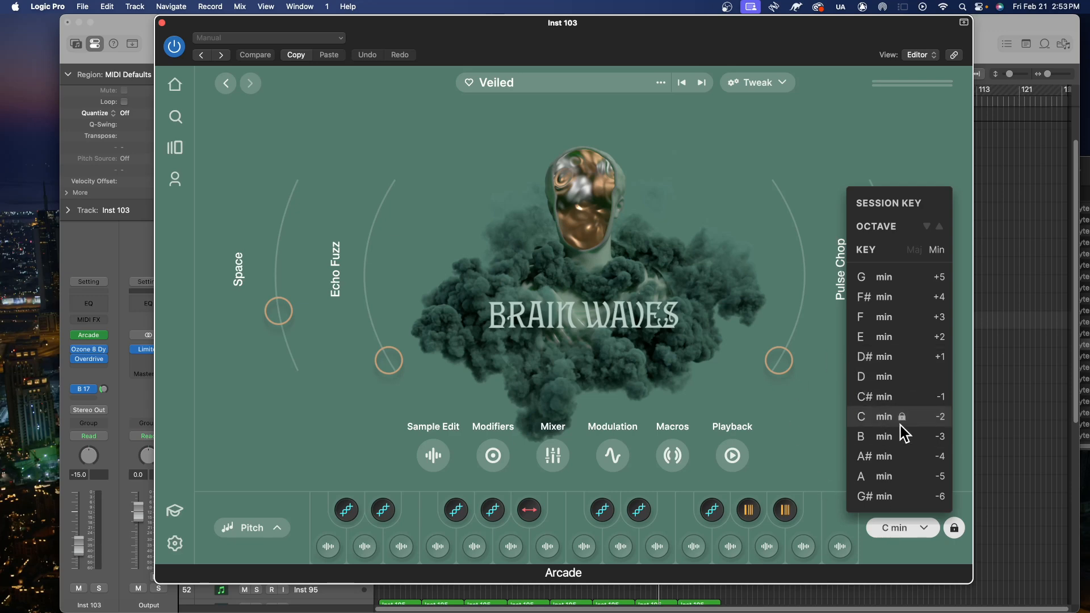
pyautogui.click(903, 378)
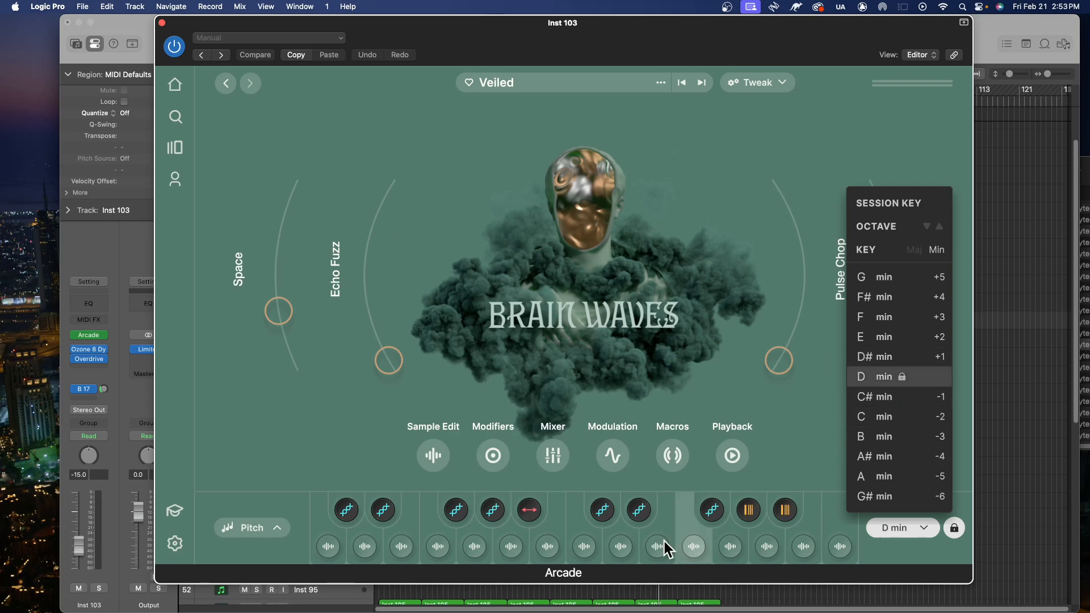
pyautogui.click(305, 391)
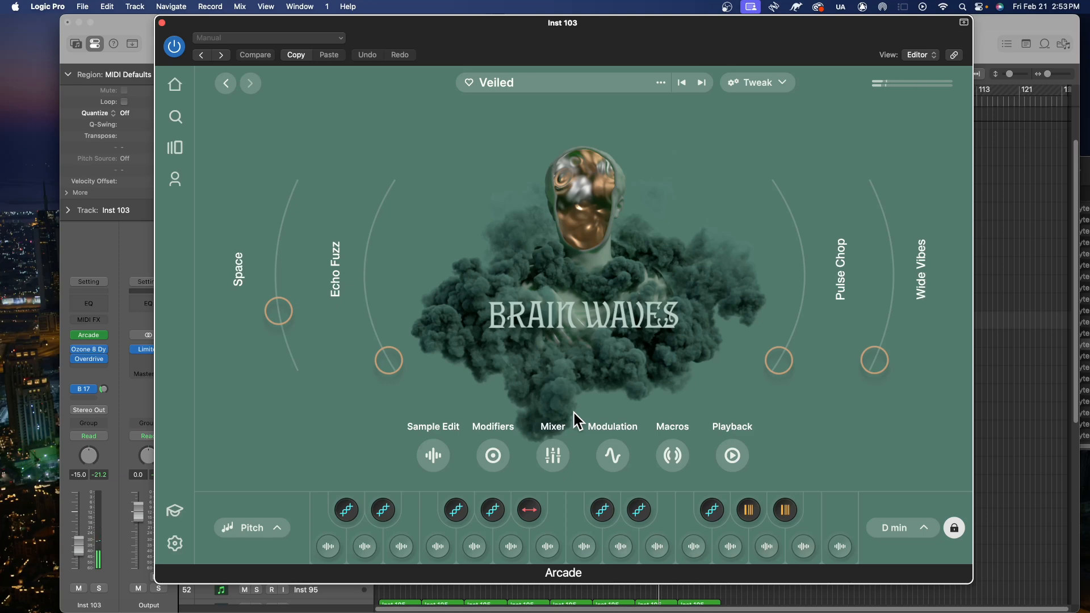
pyautogui.moveTo(71, 560); pyautogui.dragTo(79, 525)
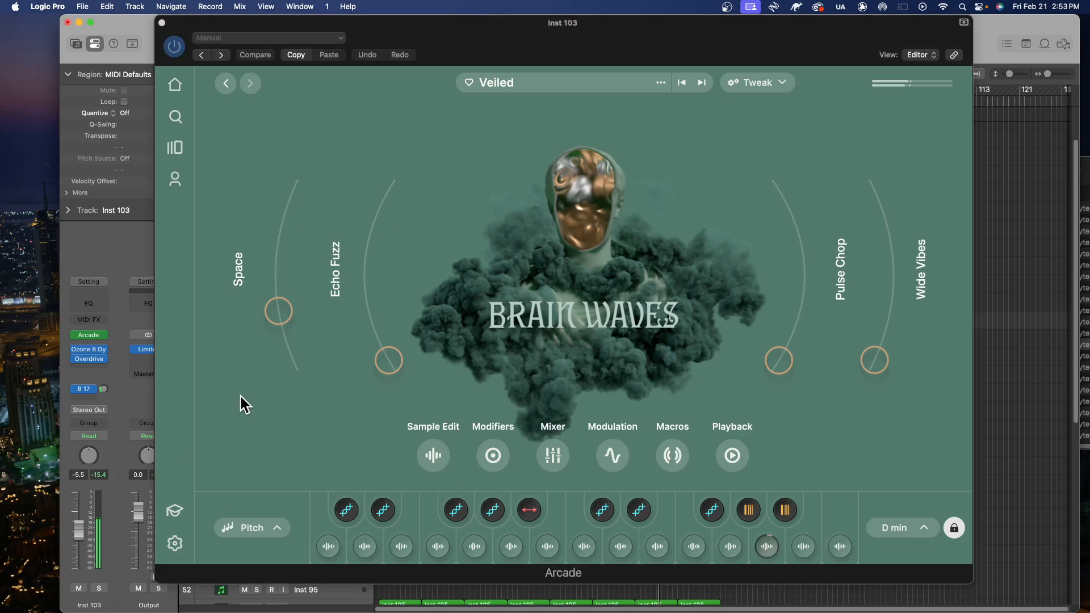
# - Advance through the Brain Waves samplers to Dream in Reverse, try shifting its octave, and close the Arcade window
pyautogui.click(703, 85)
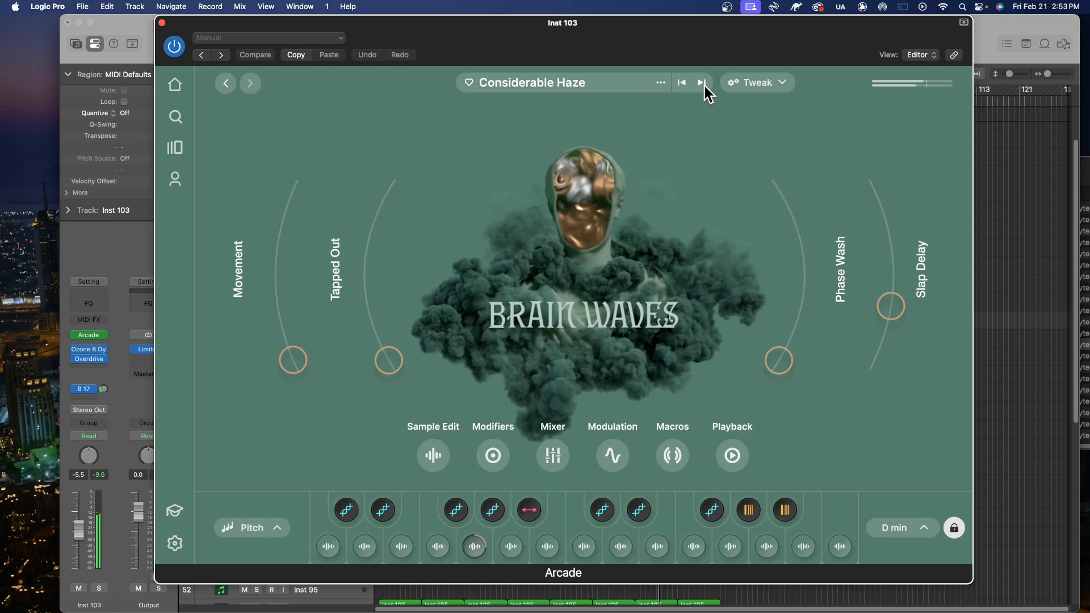
pyautogui.click(699, 90)
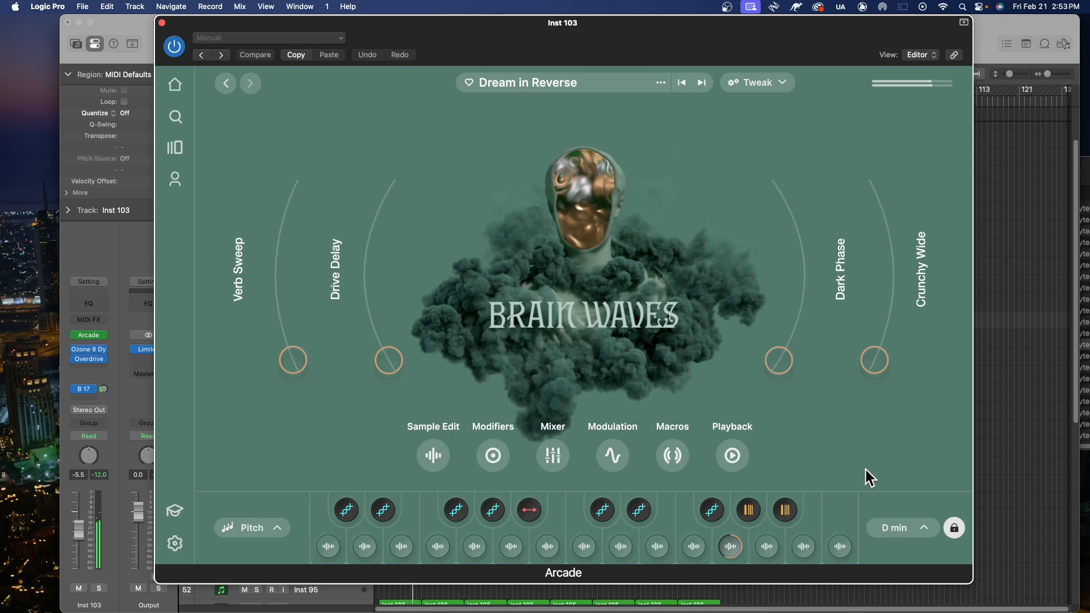
pyautogui.click(899, 528)
pyautogui.click(926, 230)
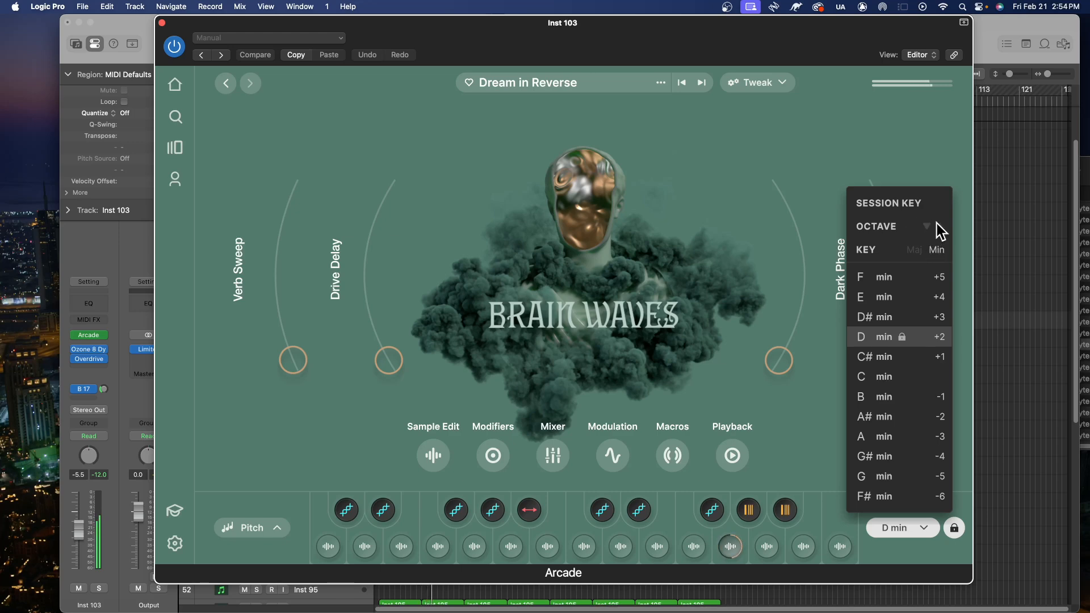
pyautogui.click(939, 226)
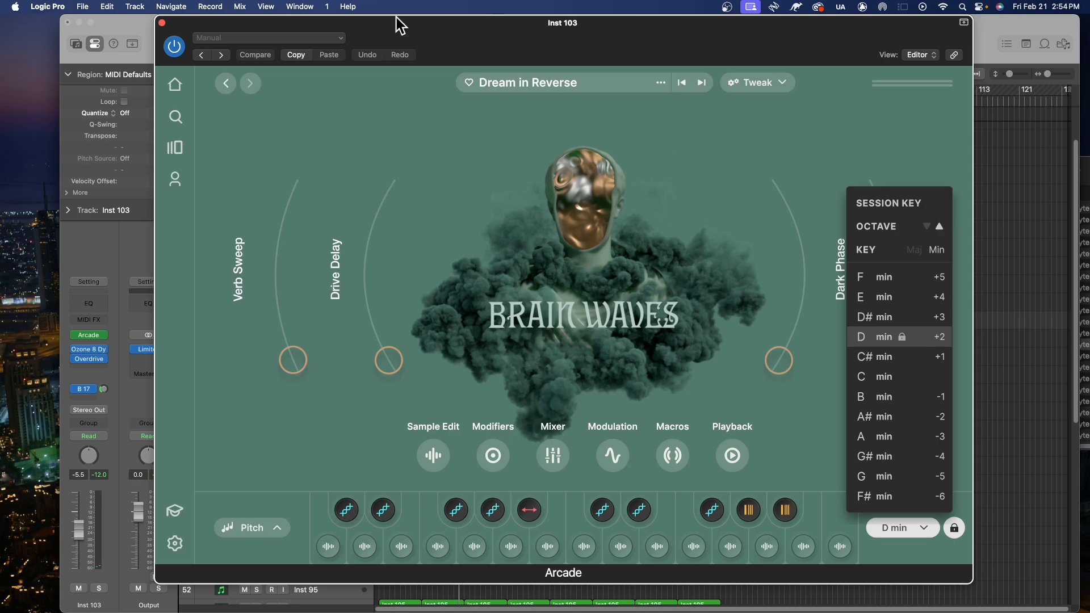
pyautogui.click(163, 23)
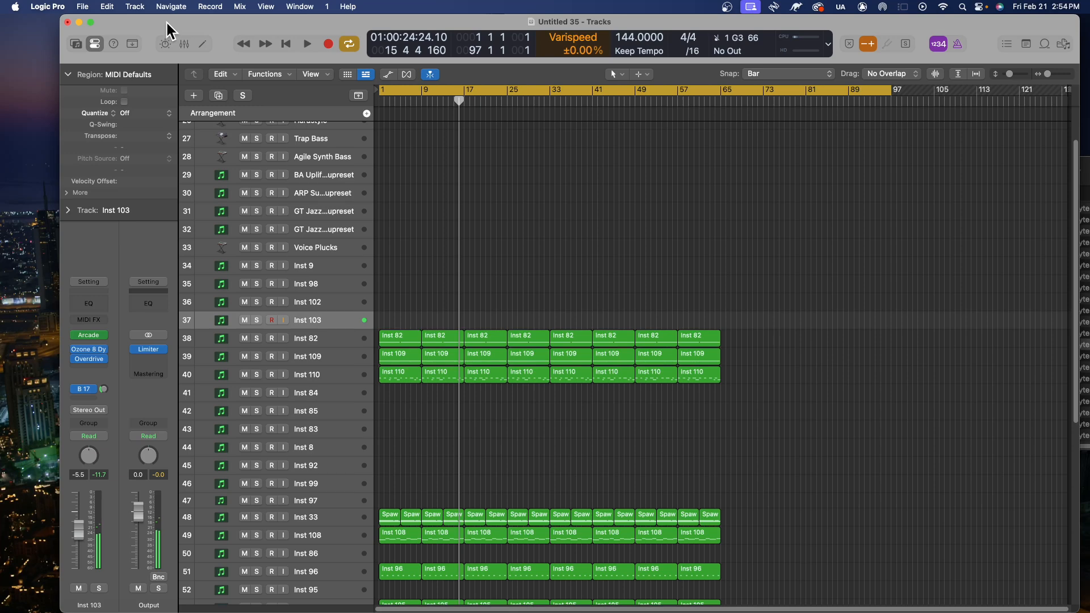
# - Record an eight-bar part on Inst 103 from bar 1 and check its notes in the Piano Roll
pyautogui.press('r')
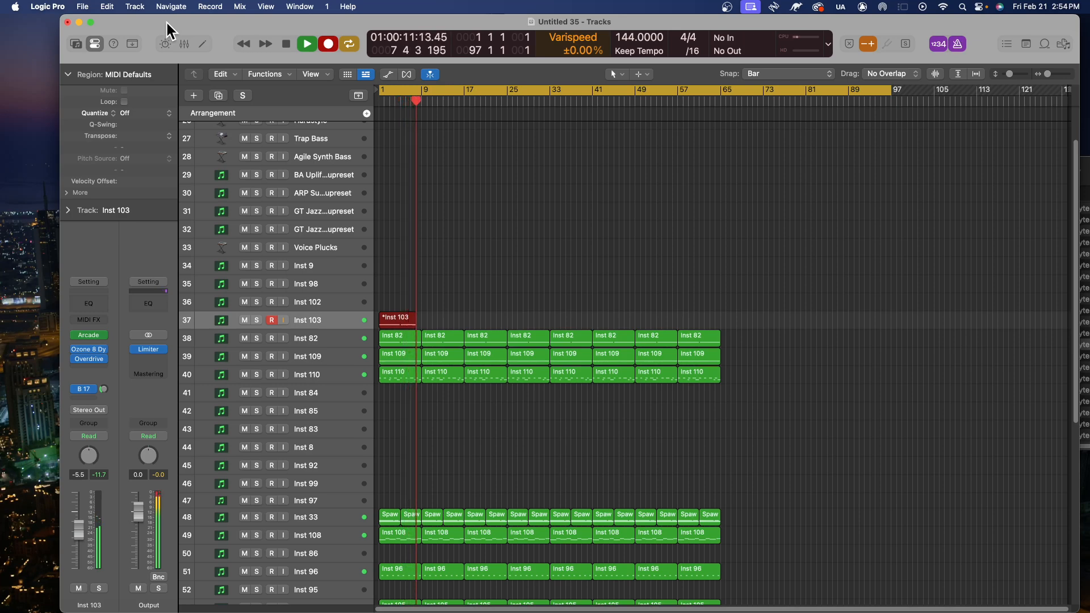
pyautogui.press('space')
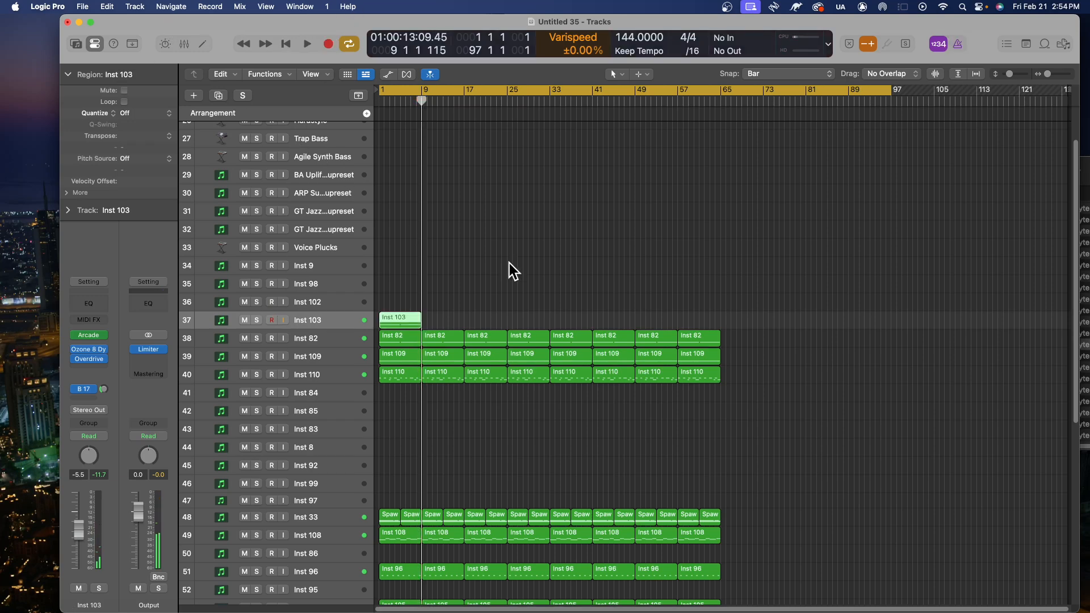
pyautogui.doubleClick(397, 324)
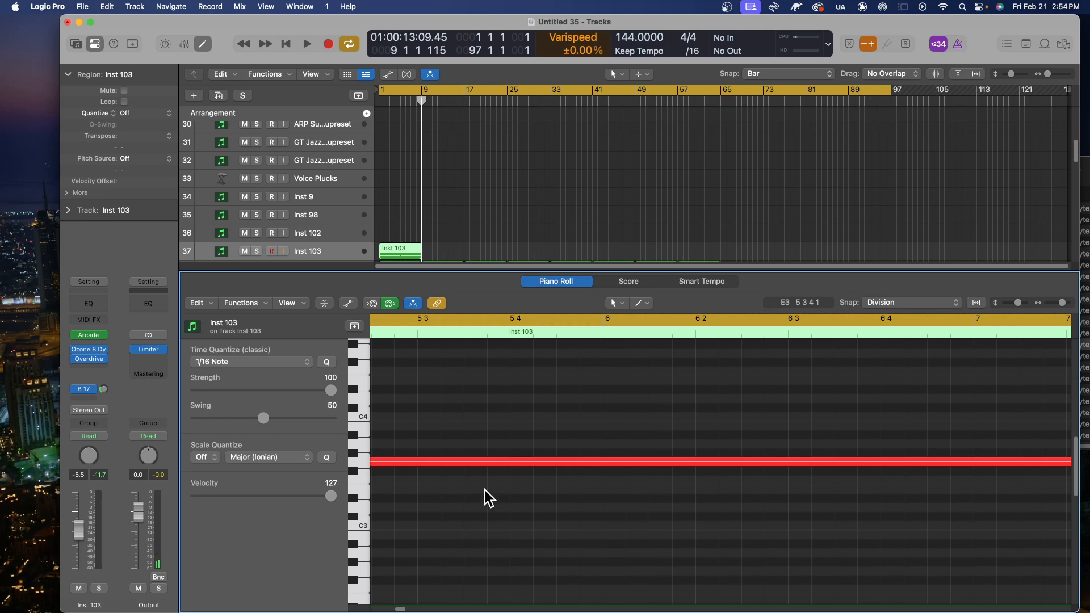
pyautogui.press('super+a')
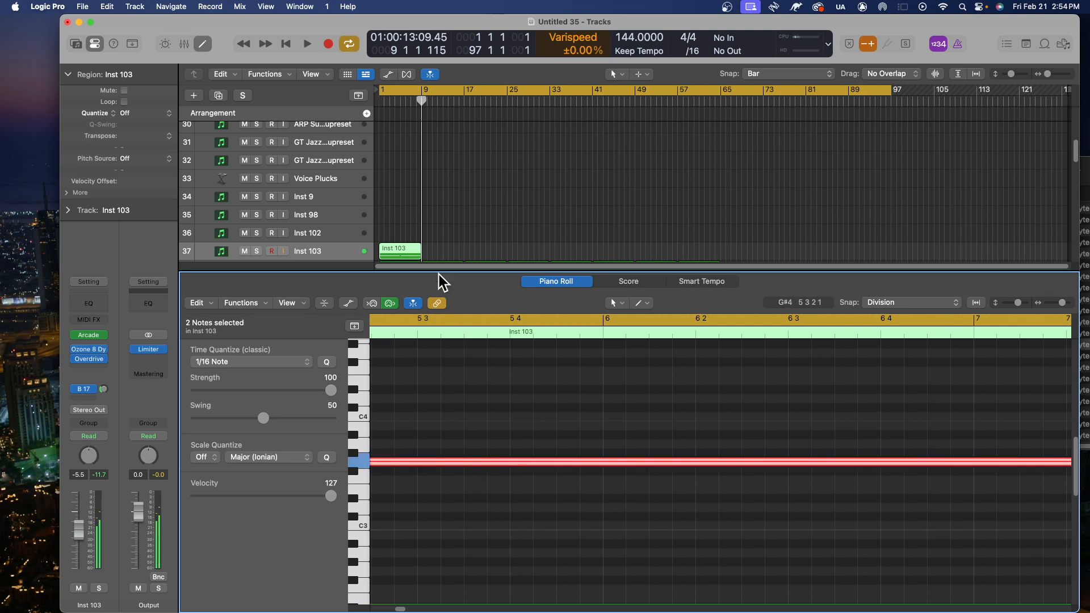
pyautogui.scroll(-5, 559, 540)
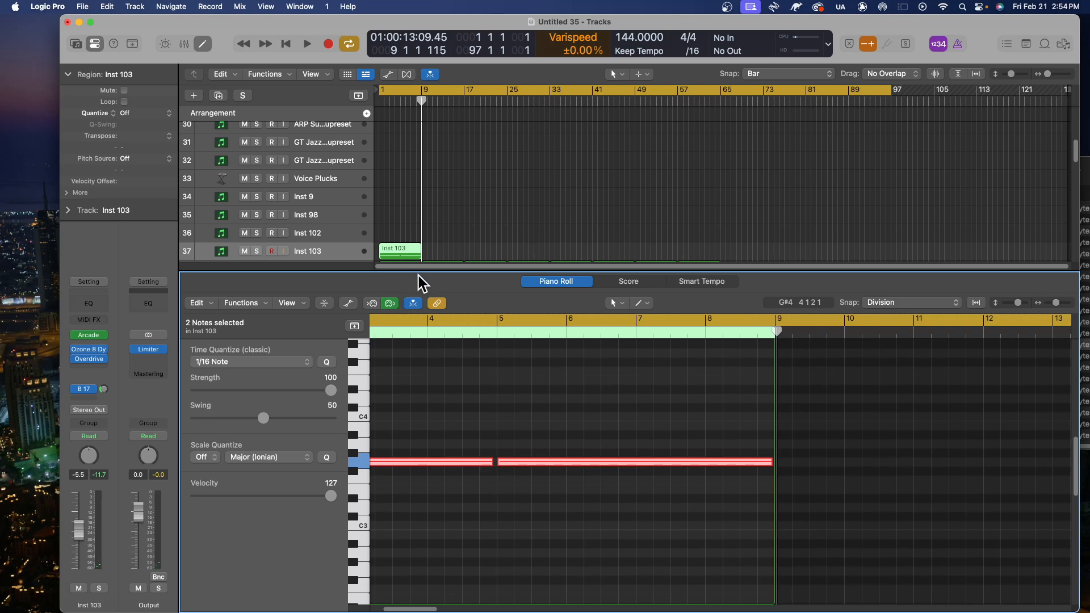
pyautogui.moveTo(433, 270); pyautogui.dragTo(454, 606)
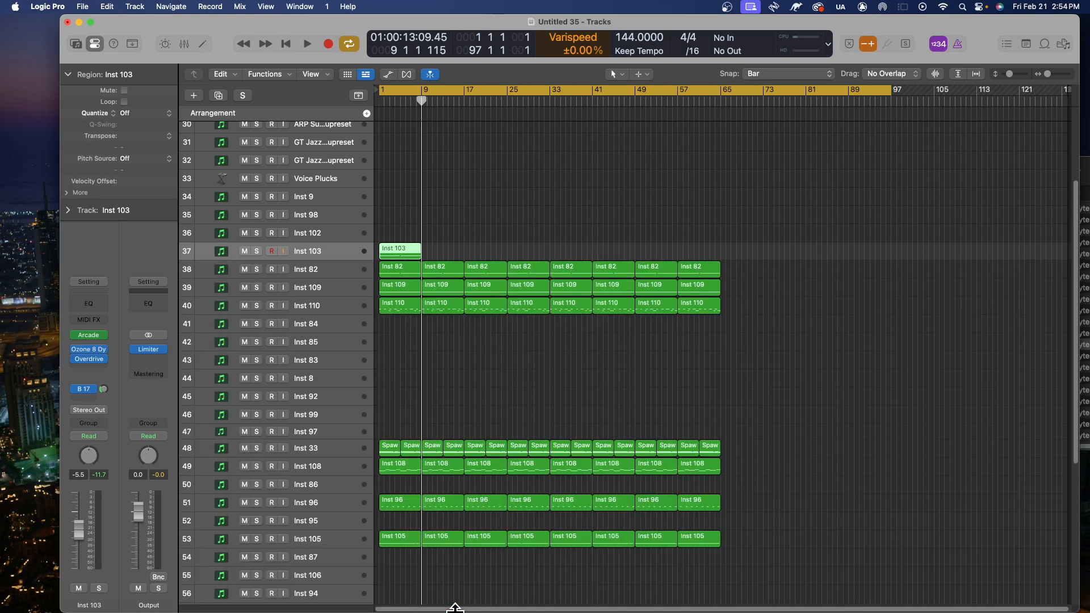
# - Pan Inst 103 to +22 and lower its volume to -13.0 dB during playback, stopping with the playhead back at bar 1
pyautogui.moveTo(89, 456); pyautogui.dragTo(90, 452)
pyautogui.press('space')
pyautogui.moveTo(83, 533); pyautogui.dragTo(83, 540)
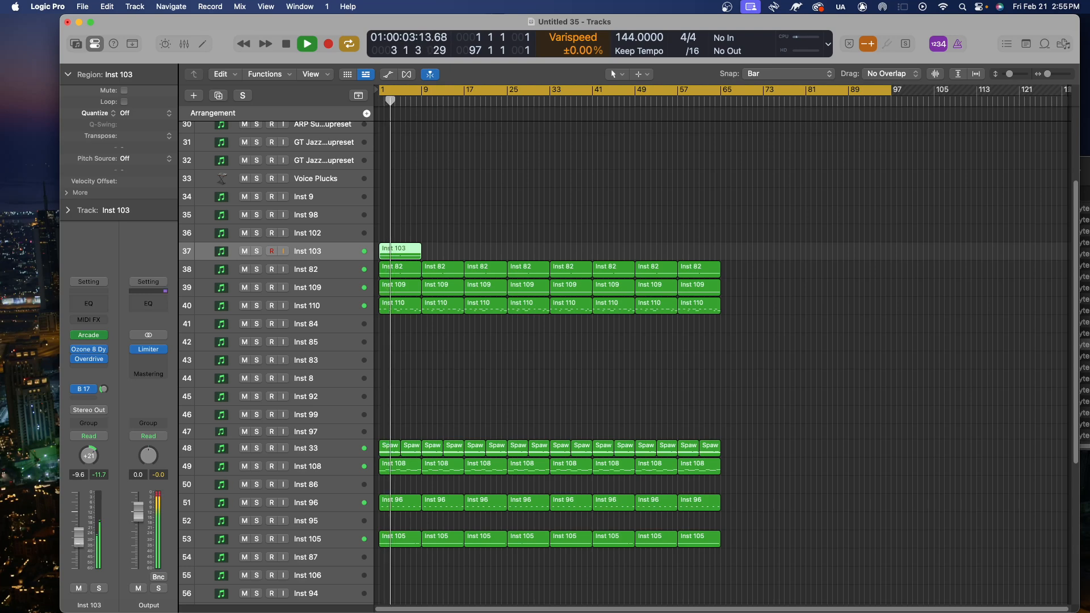
pyautogui.moveTo(79, 538); pyautogui.dragTo(79, 543)
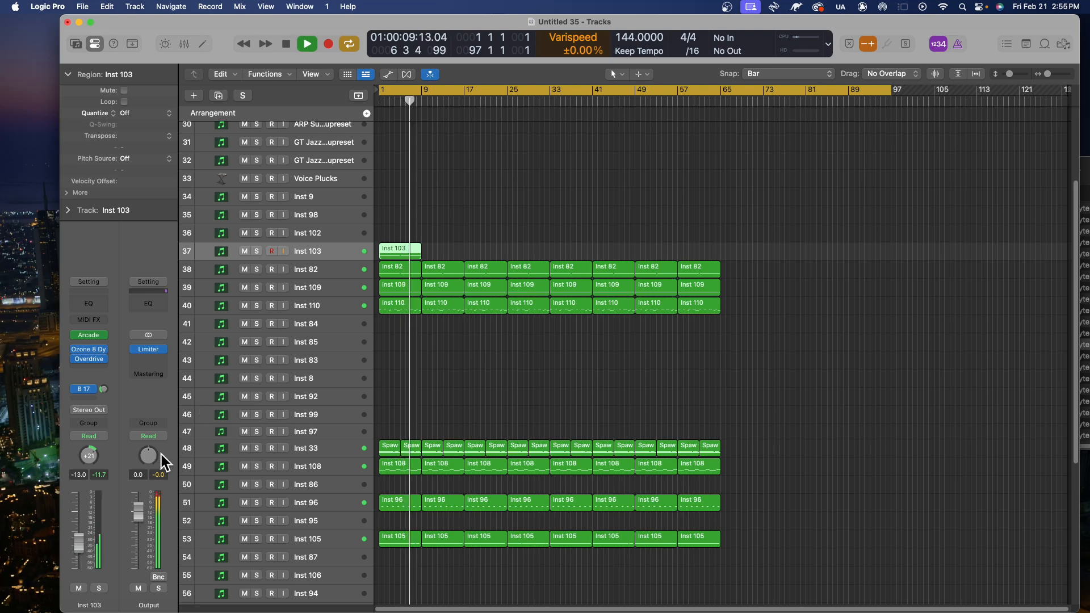
pyautogui.moveTo(94, 461); pyautogui.dragTo(93, 459)
pyautogui.moveTo(463, 231); pyautogui.dragTo(403, 250)
pyautogui.press('space')
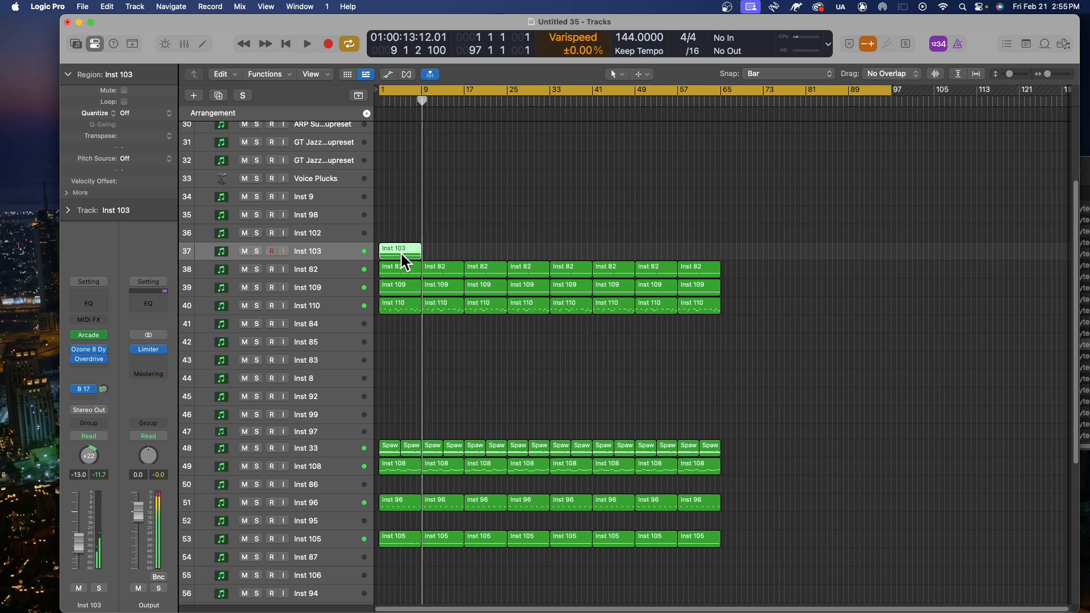
pyautogui.press('Return')
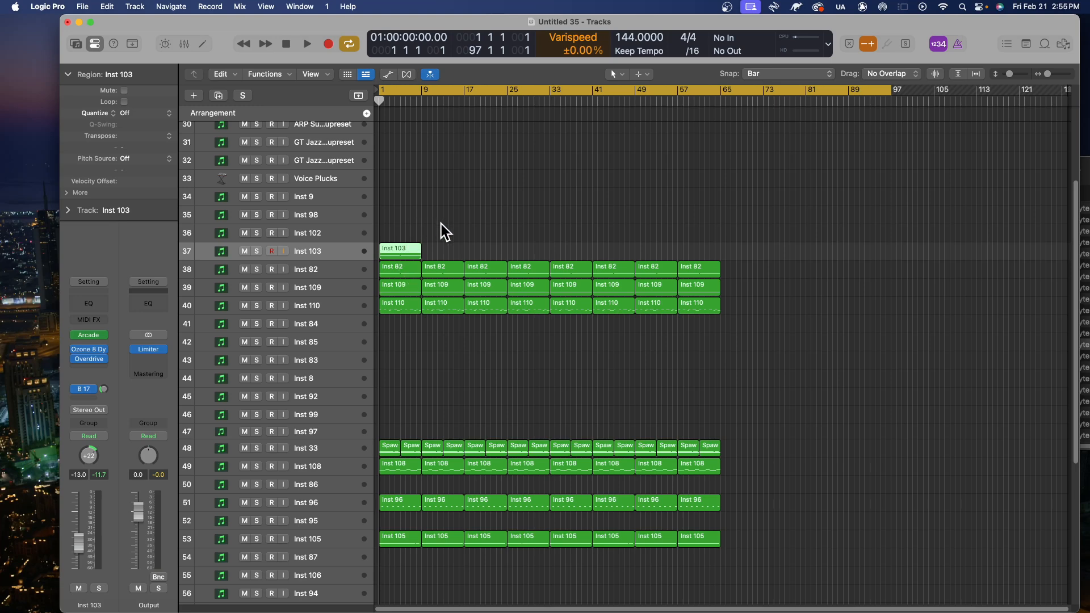
# - Copy the eight-bar Inst 103 region along its track until the copies fill the arrangement to bar 65
pyautogui.click(411, 237)
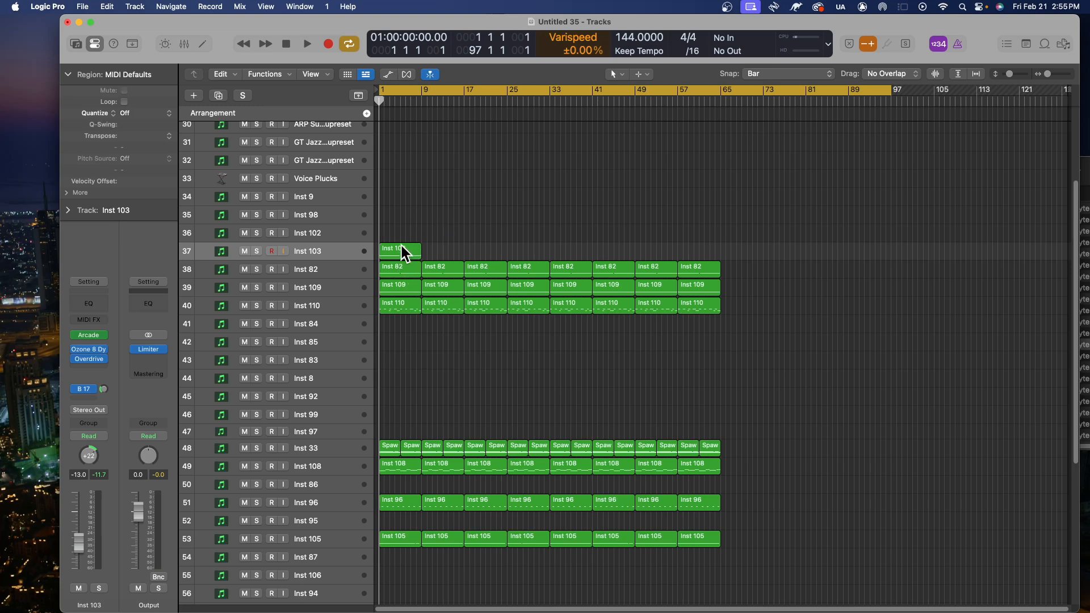
pyautogui.moveTo(400, 250); pyautogui.dragTo(476, 260)
pyautogui.click(494, 231)
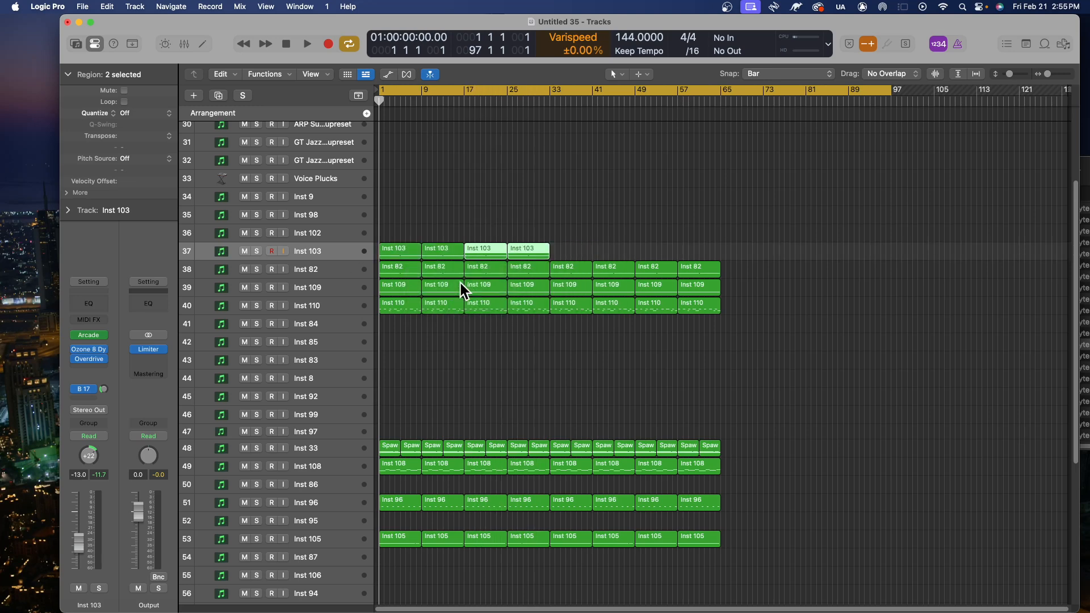
pyautogui.moveTo(606, 238); pyautogui.dragTo(563, 247)
pyautogui.click(583, 185)
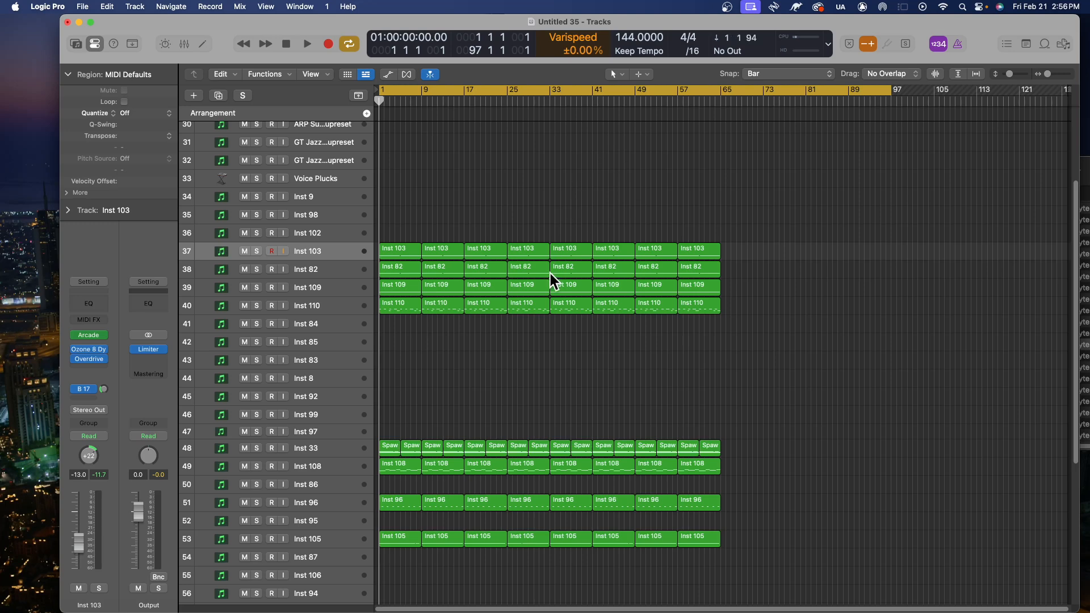
# - Look over the arrangement's tracks, play the opening bars, and stop with the playhead back at bar 1
pyautogui.scroll(-5, 562, 309)
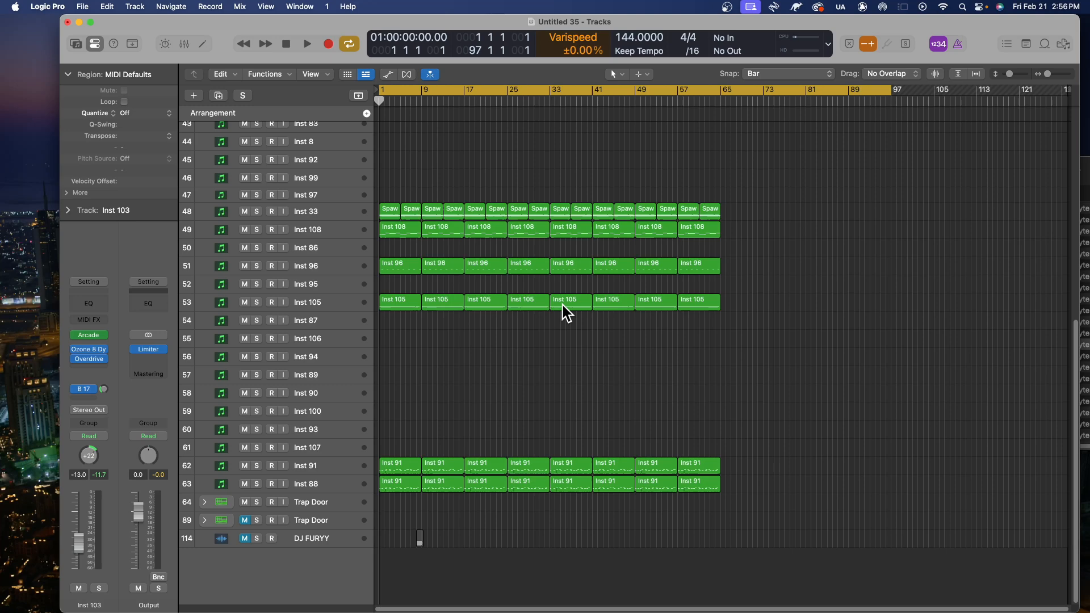
pyautogui.scroll(7, 829, 360)
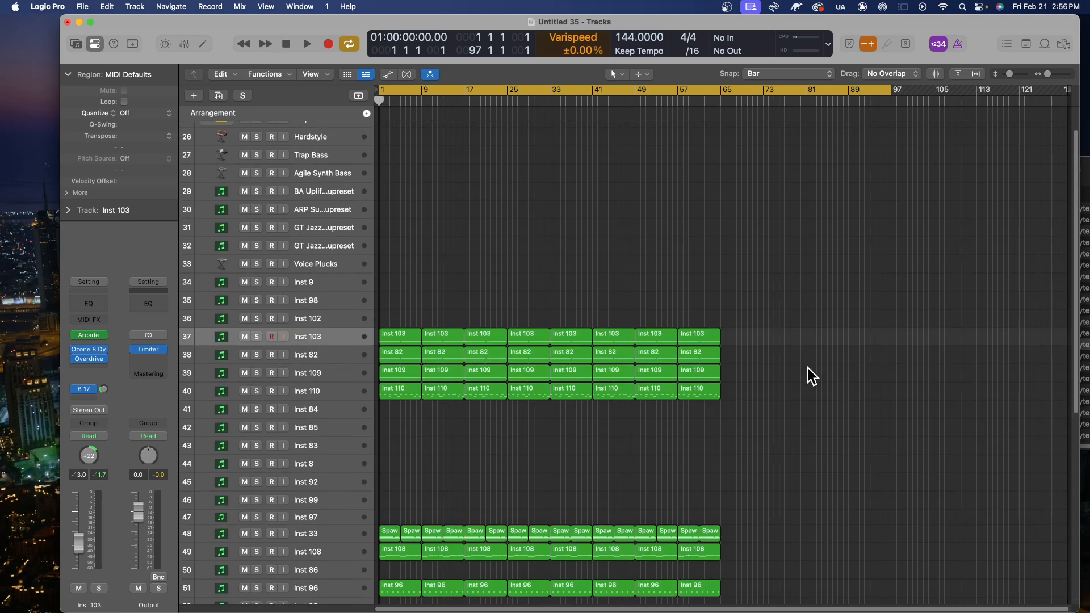
pyautogui.scroll(-1, 701, 429)
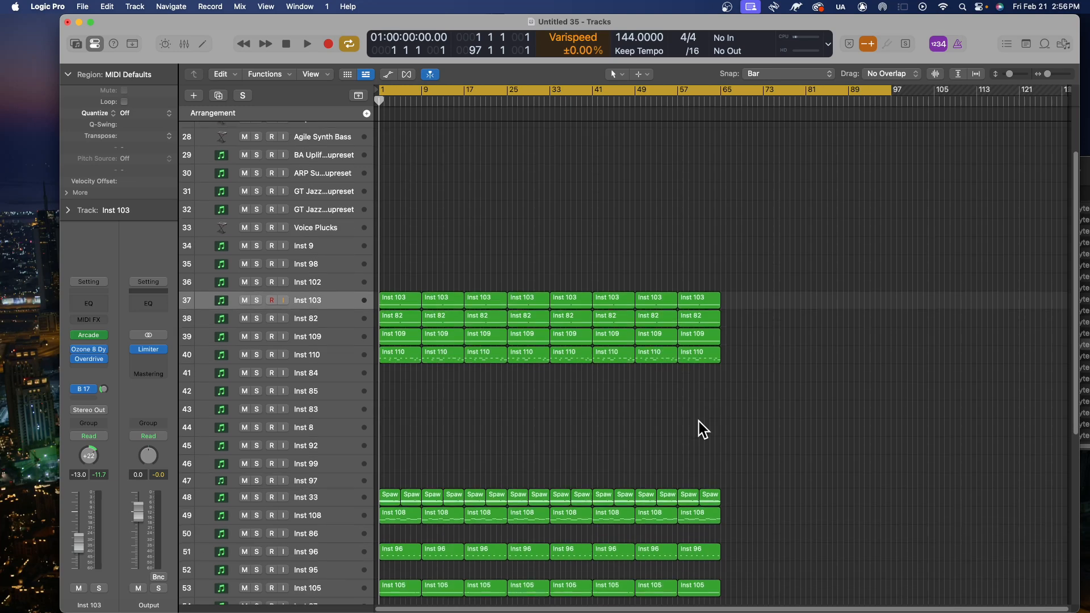
pyautogui.press('space')
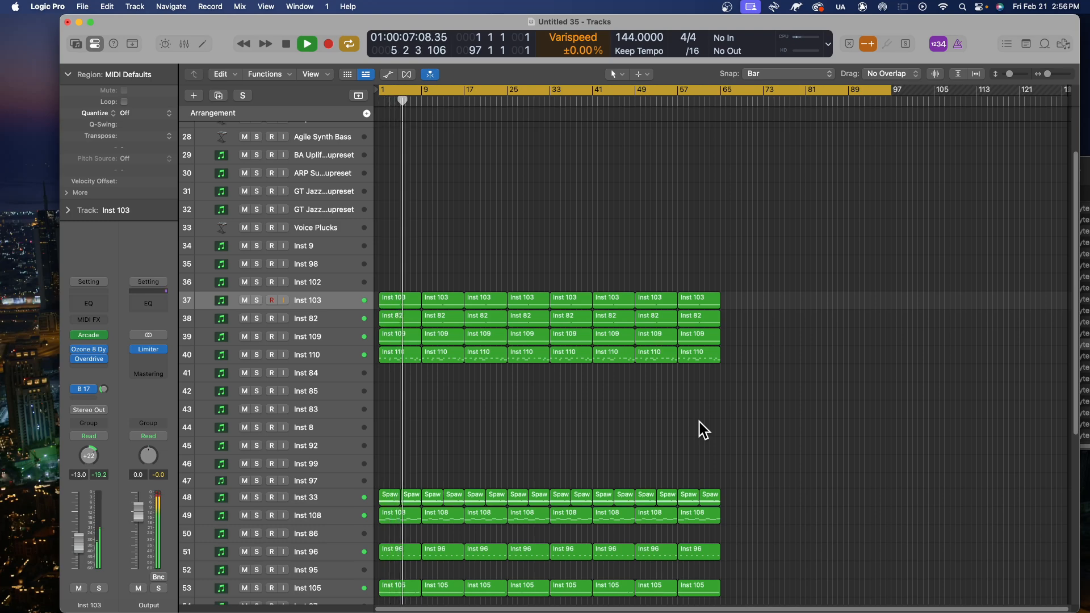
pyautogui.scroll(-5, 643, 431)
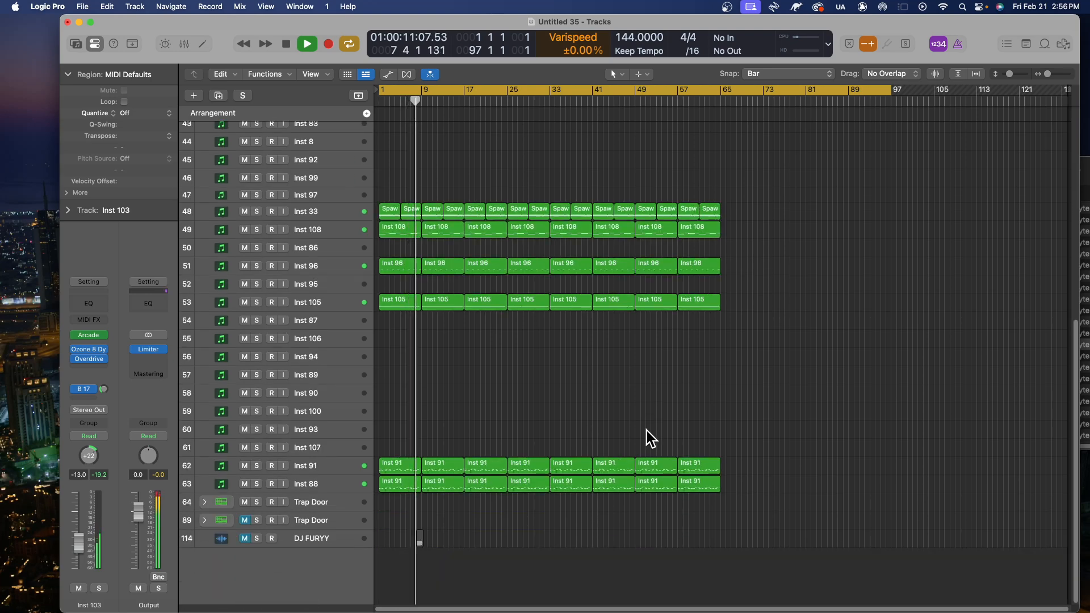
pyautogui.press('space')
pyautogui.press('Return')
# - Save the project as "run it up" in the Logic folder
pyautogui.press('super+s')
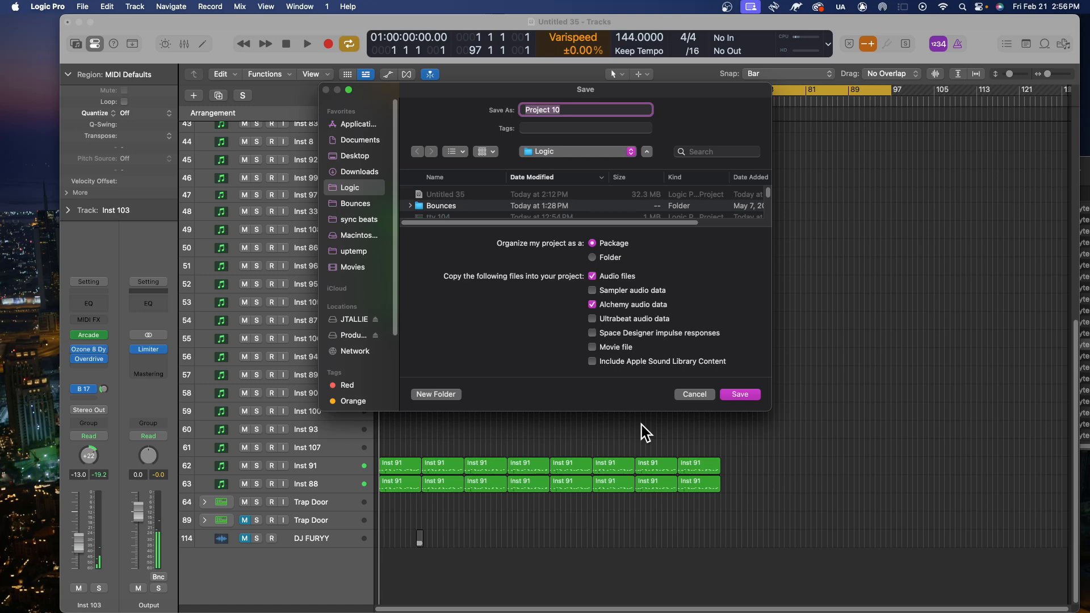
pyautogui.press('BackSpace')
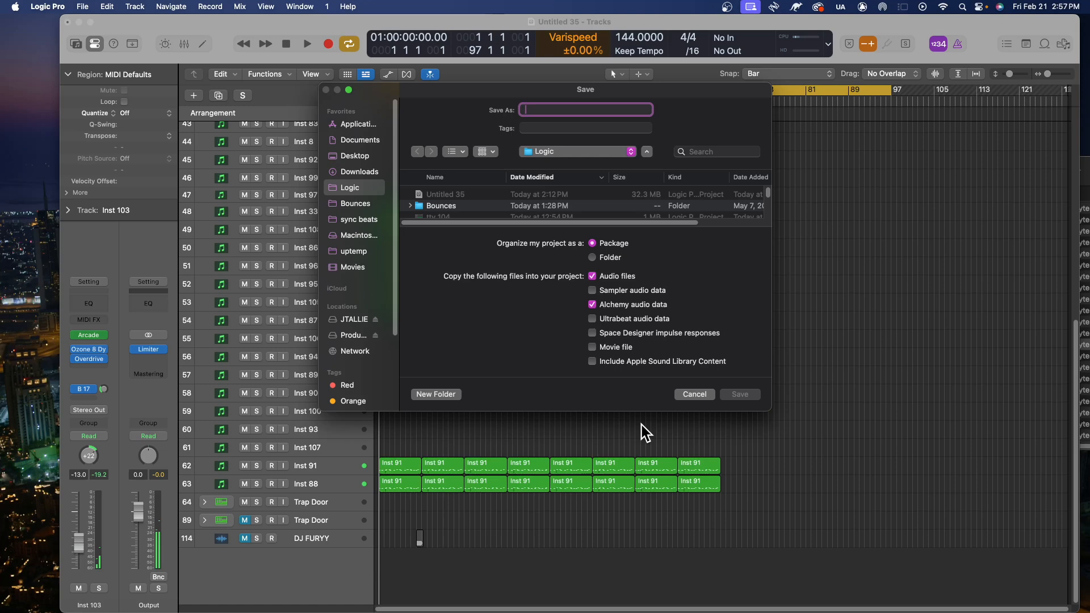
pyautogui.write('run it up')
pyautogui.press('Return')
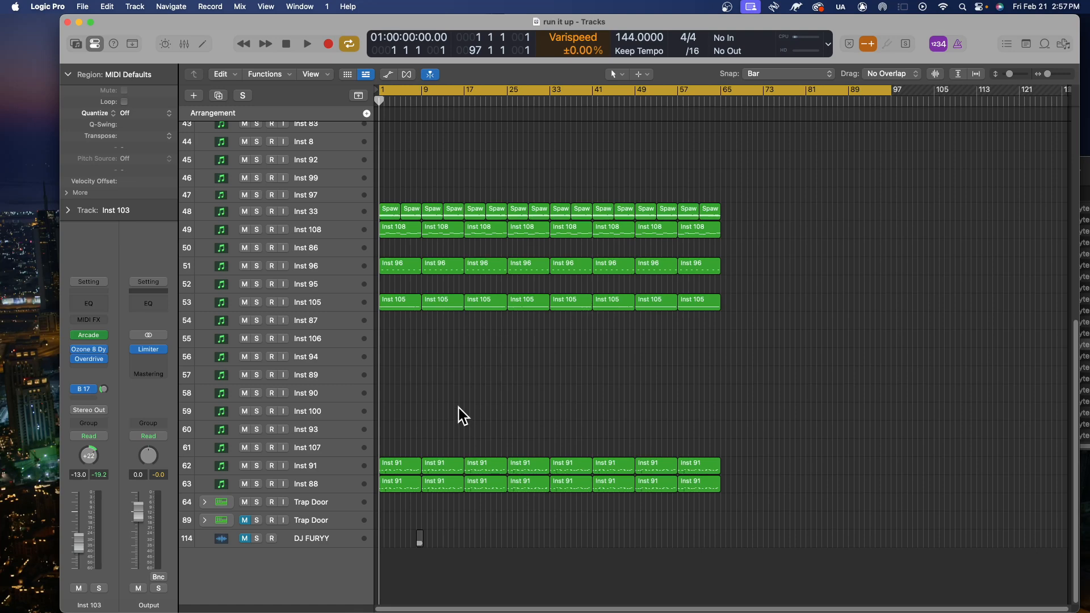
# - Review all tracks and regions in the saved arrangement and start playback from bar 1
pyautogui.scroll(10, 462, 398)
pyautogui.scroll(-10, 488, 329)
pyautogui.scroll(10, 596, 381)
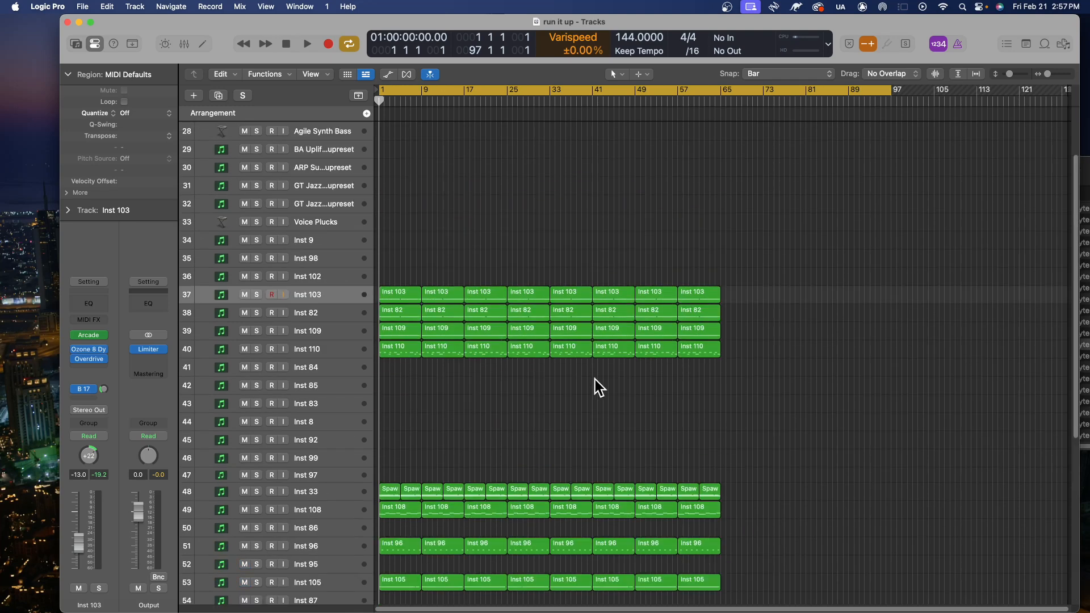
pyautogui.scroll(-4, 457, 407)
pyautogui.scroll(4, 465, 398)
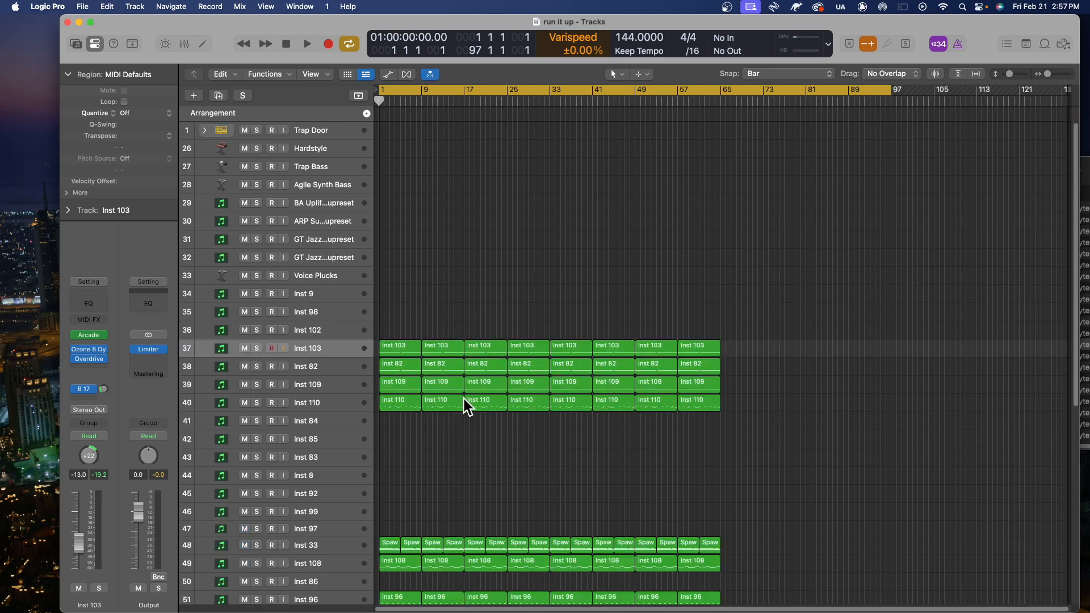
pyautogui.scroll(-4, 477, 440)
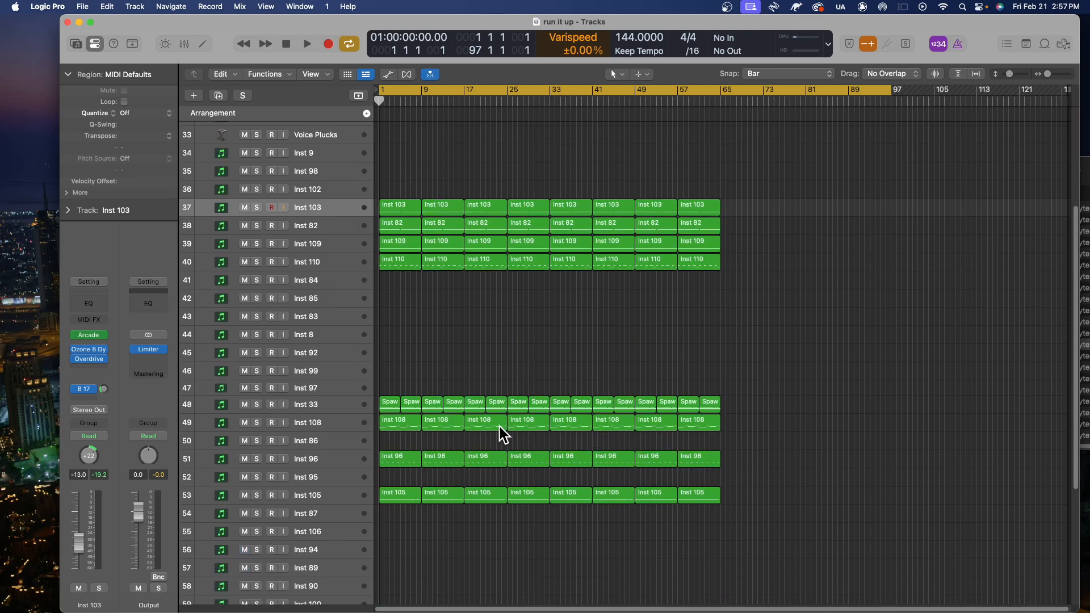
pyautogui.scroll(-6, 491, 404)
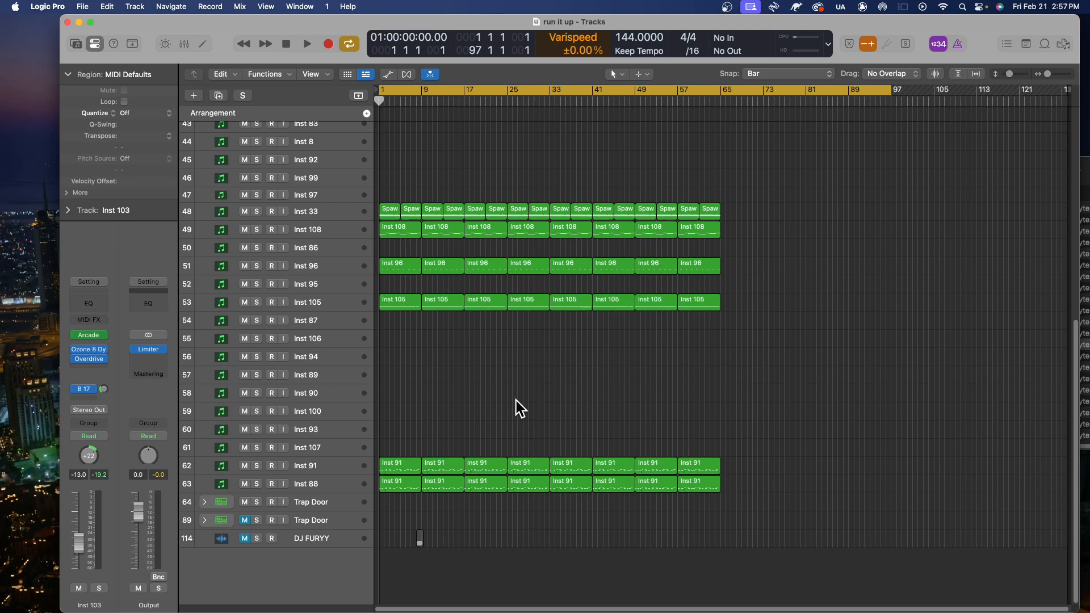
pyautogui.press('space')
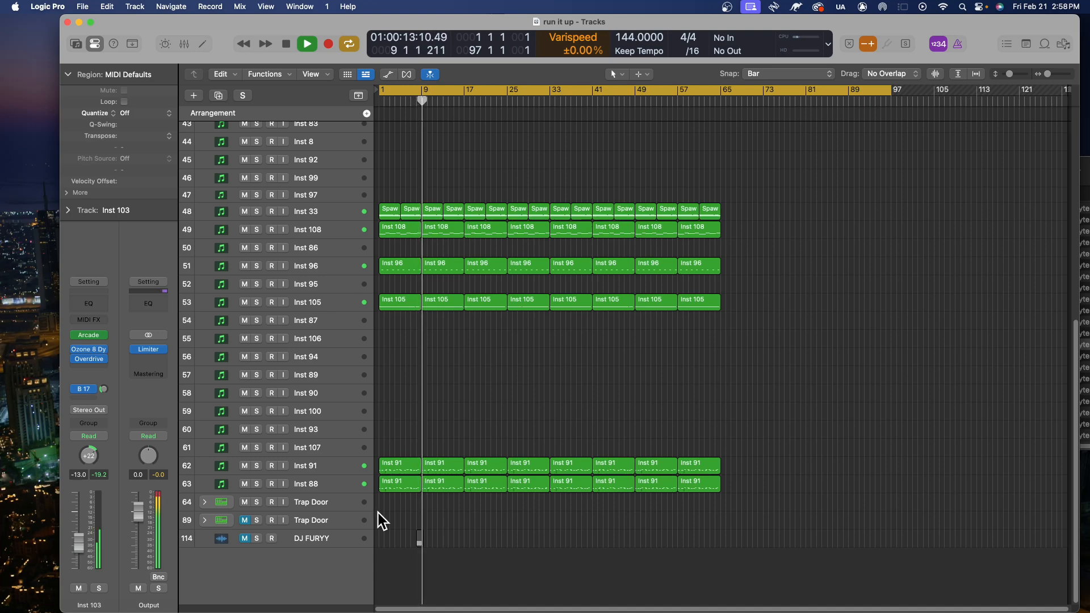
# - Solo Aux 15 during playback from bar 1 and lower the Inst 88 Channel EQ's low cut to 43.2 Hz
pyautogui.click(339, 485)
pyautogui.press('Return')
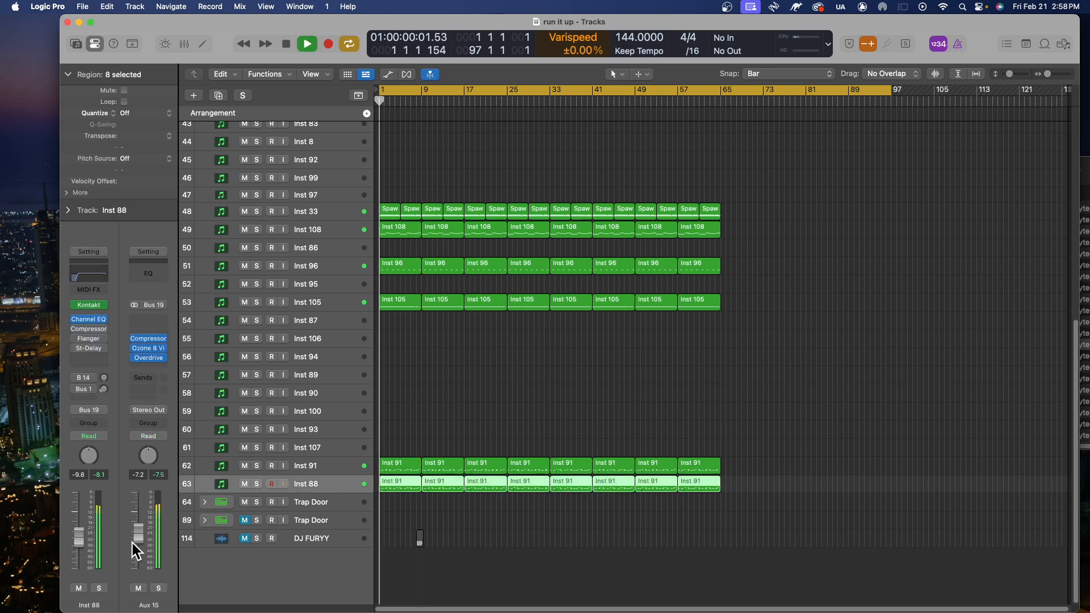
pyautogui.click(158, 588)
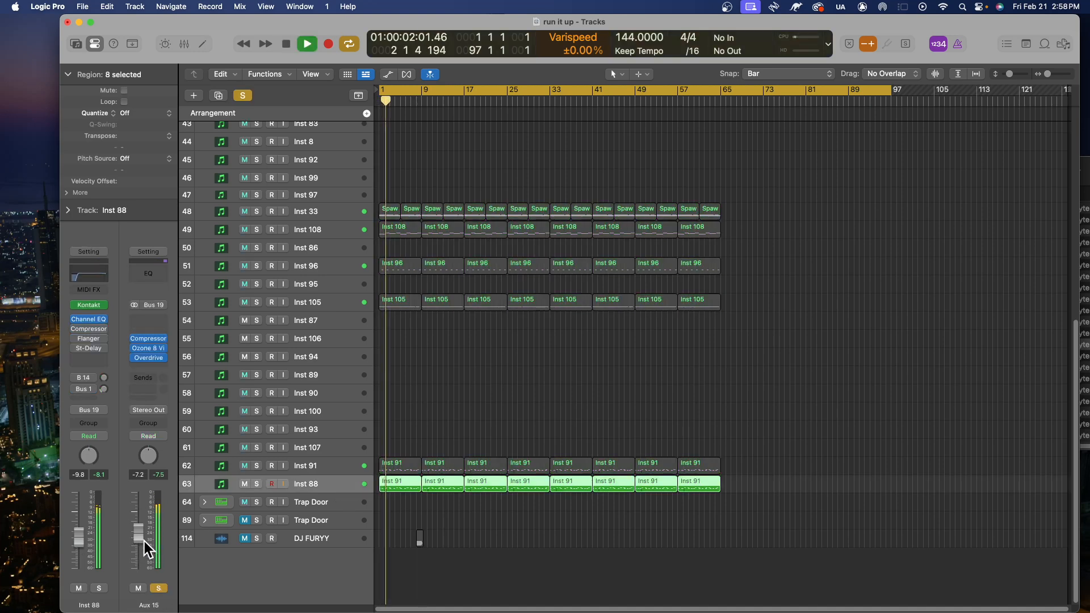
pyautogui.click(83, 278)
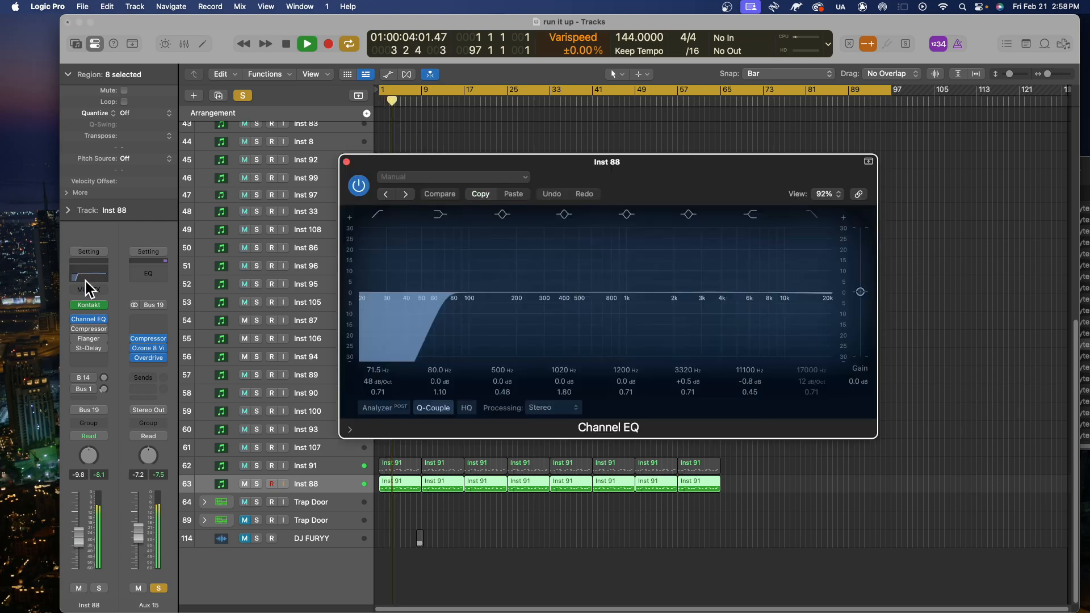
pyautogui.moveTo(445, 311); pyautogui.dragTo(409, 331)
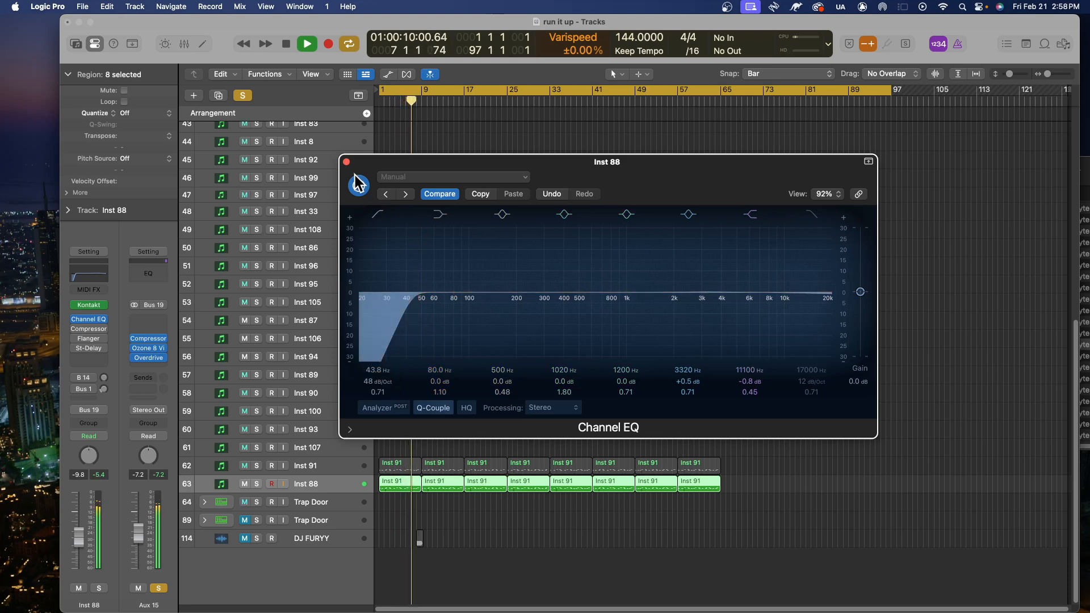
pyautogui.moveTo(409, 340); pyautogui.dragTo(407, 341)
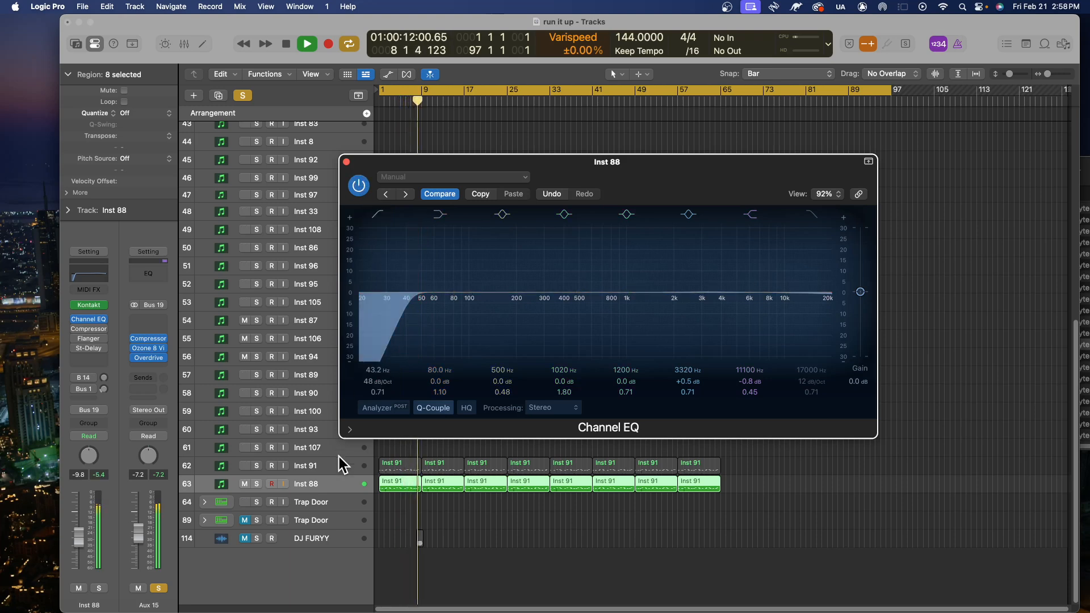
# - Audition Inst 91 briefly in solo, replay the opening with Inst 88 still soloed, and release the Aux 15 solo
pyautogui.click(256, 465)
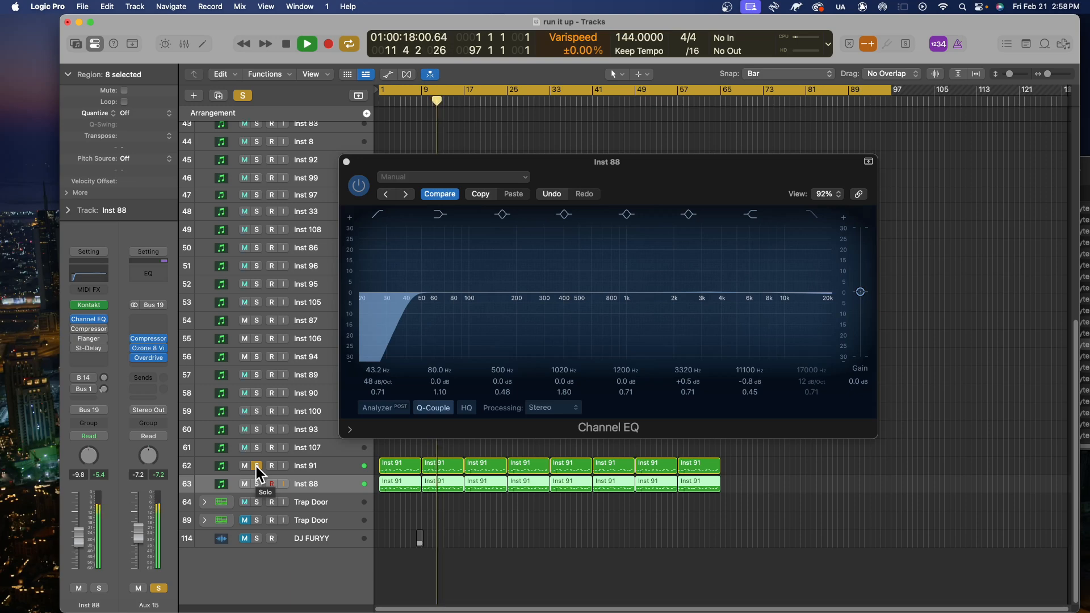
pyautogui.click(257, 465)
pyautogui.press('space')
pyautogui.click(347, 162)
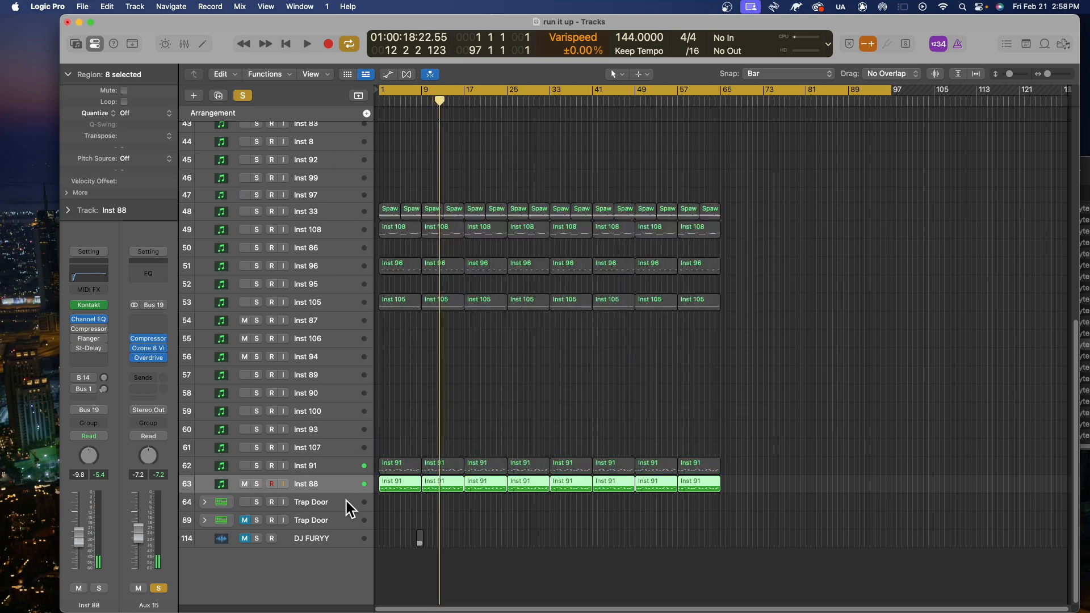
pyautogui.press('space')
pyautogui.press('space')
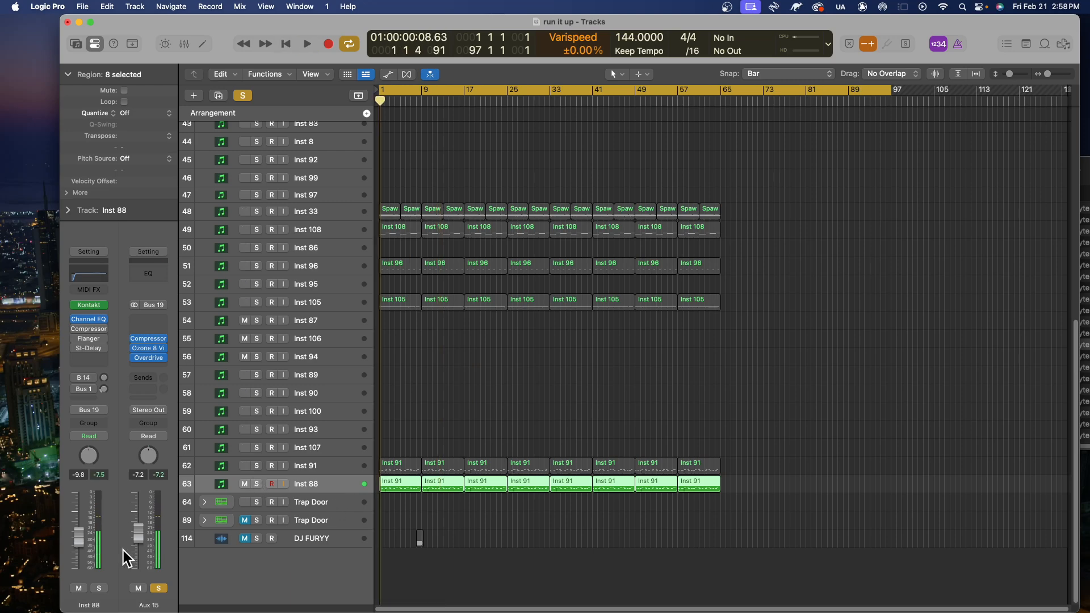
pyautogui.click(159, 586)
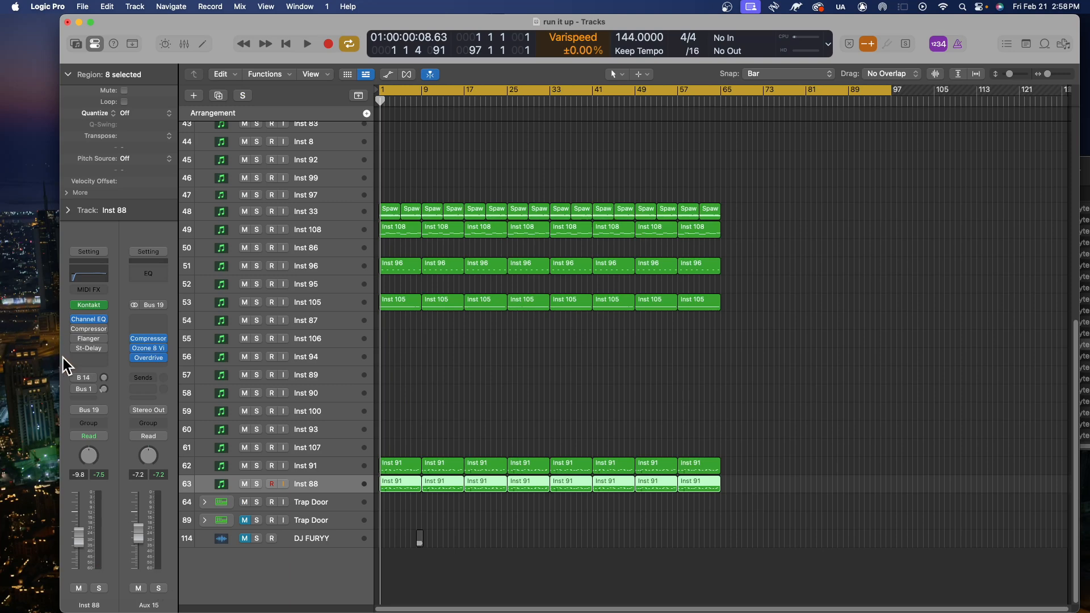
# - Insert a stereo Orange Clip as the last effect on the Inst 88 track
pyautogui.click(83, 356)
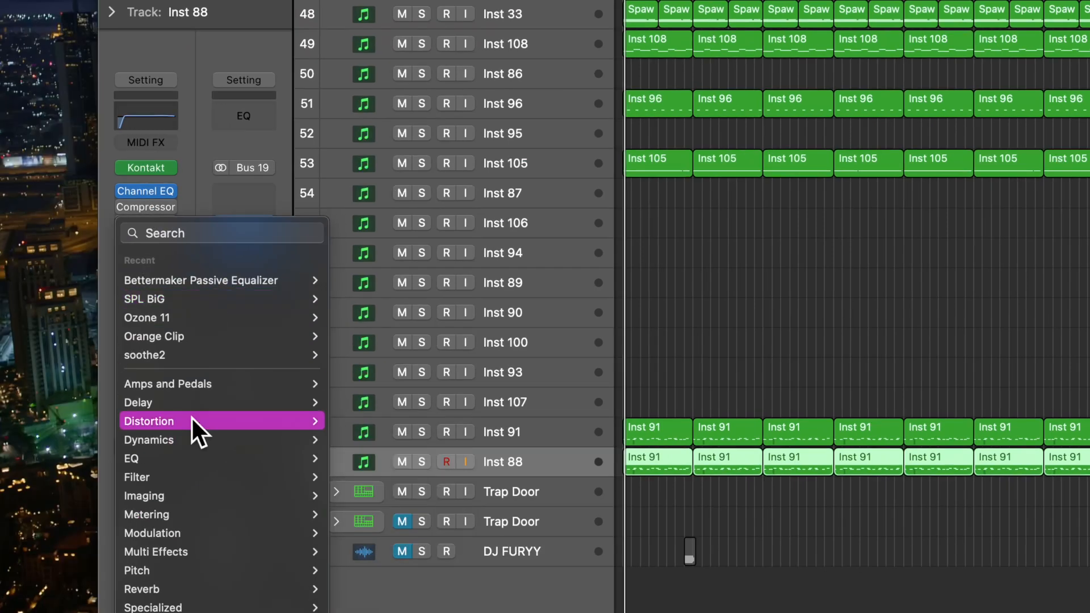
pyautogui.moveTo(203, 458)
pyautogui.moveTo(219, 336)
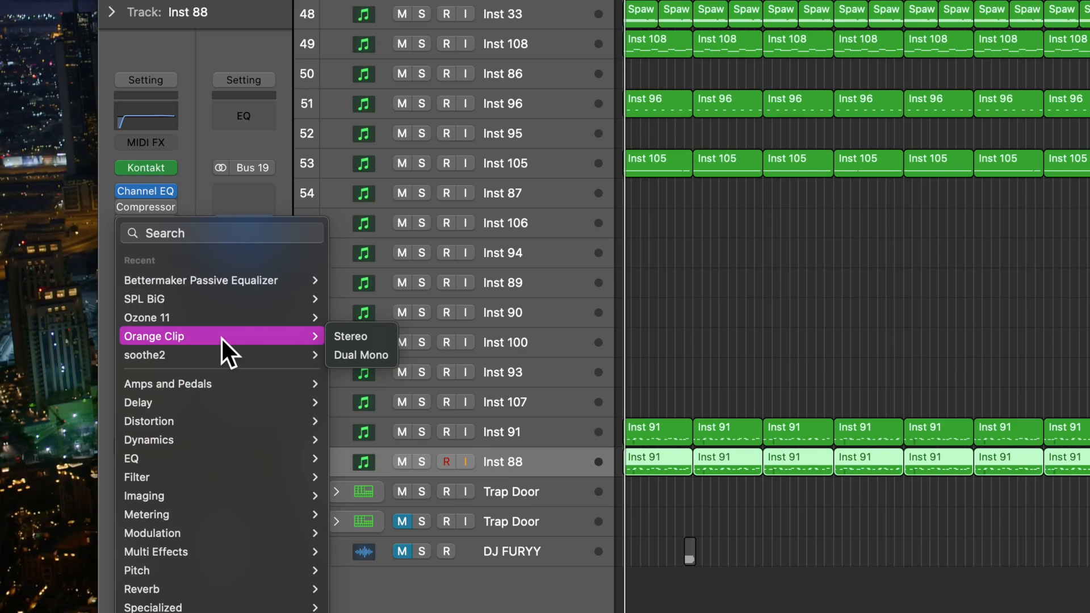
pyautogui.click(352, 336)
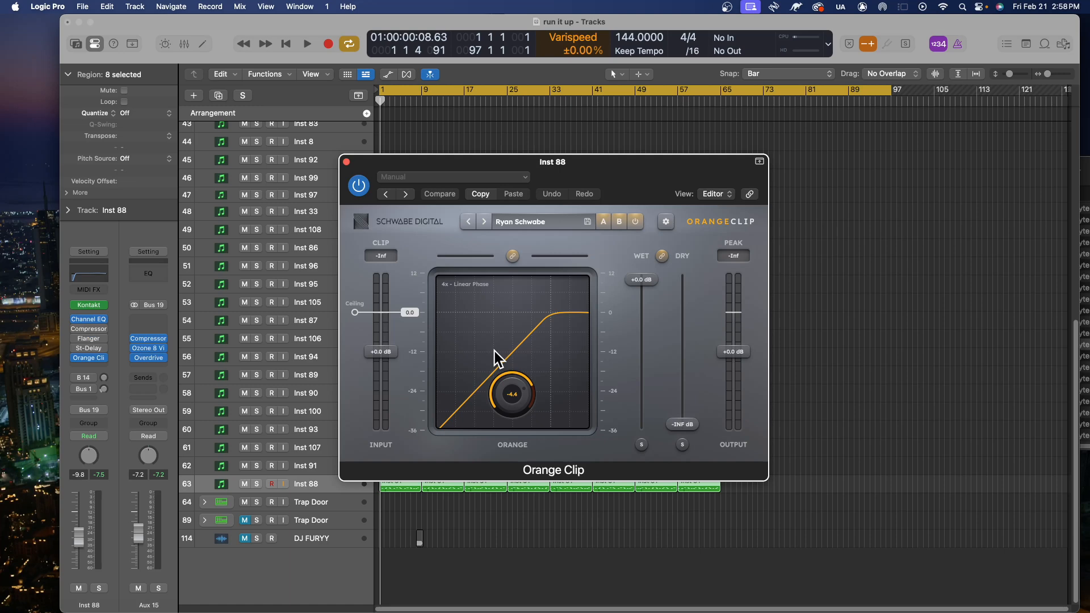
# - Set the Orange Clip ceiling on Inst 88 to -3.1 and raise its Orange amount while the beat plays
pyautogui.press('space')
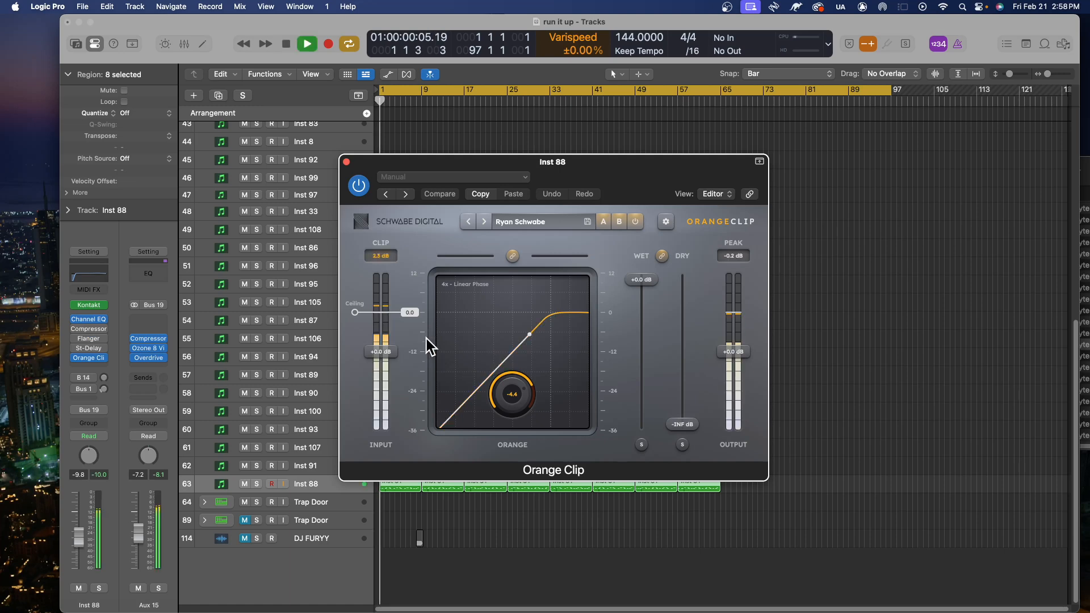
pyautogui.moveTo(414, 314); pyautogui.dragTo(413, 331)
pyautogui.moveTo(413, 331)
pyautogui.mouseDown()
pyautogui.moveTo(434, 346)
pyautogui.moveTo(412, 321)
pyautogui.mouseUp()
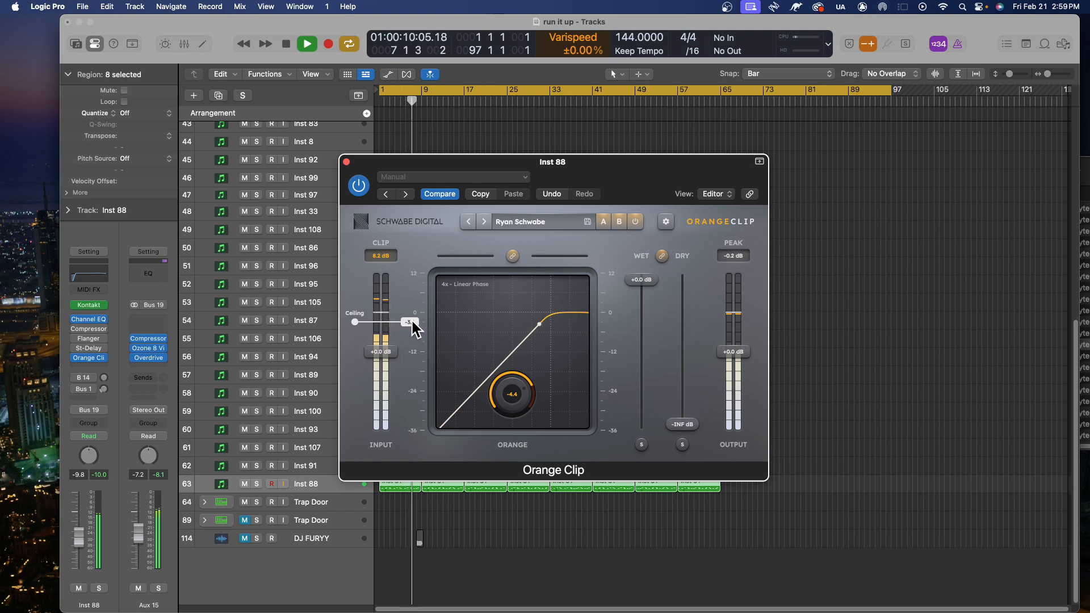
pyautogui.moveTo(518, 387)
pyautogui.mouseDown()
pyautogui.moveTo(536, 363)
pyautogui.moveTo(530, 378)
pyautogui.mouseUp()
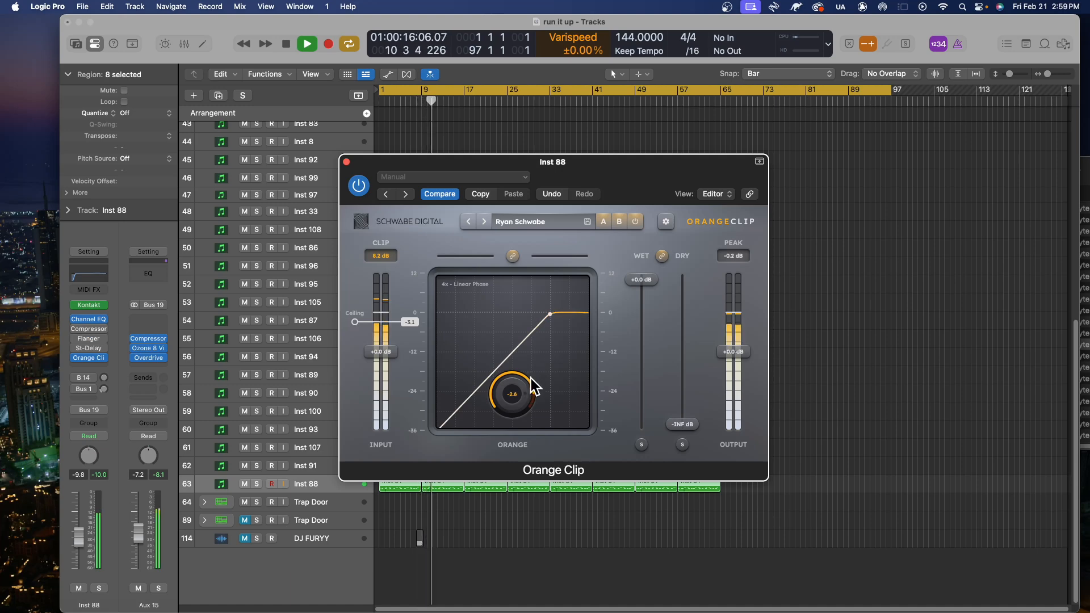
pyautogui.press('space')
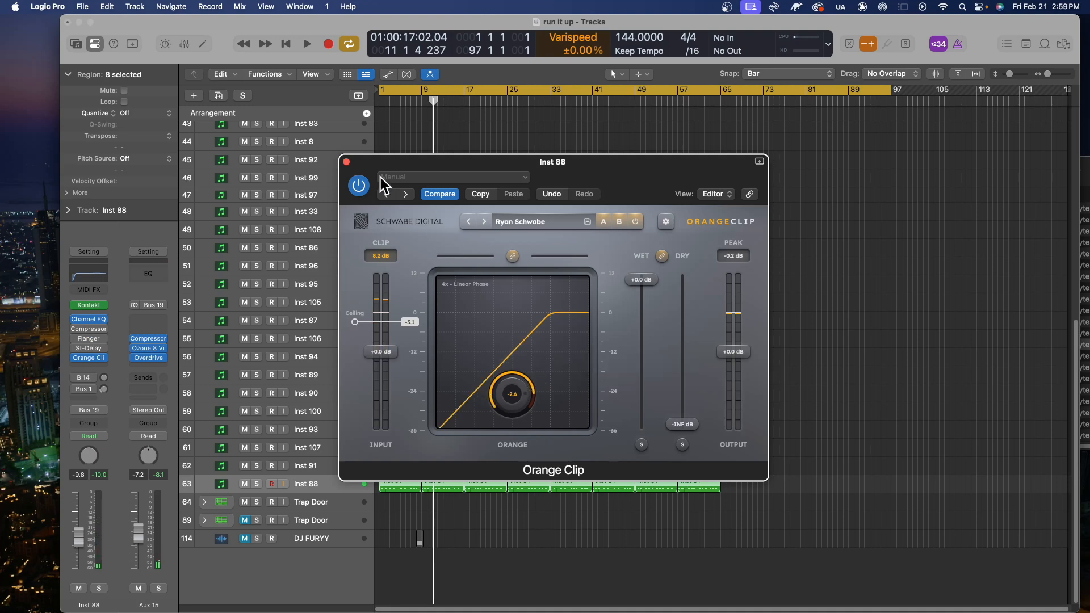
pyautogui.click(346, 162)
# - Raise the Aux 15 fader to -5.9 dB and the Inst 88 fader to -4.6 dB during playback, and save the project
pyautogui.press('Return')
pyautogui.press('space')
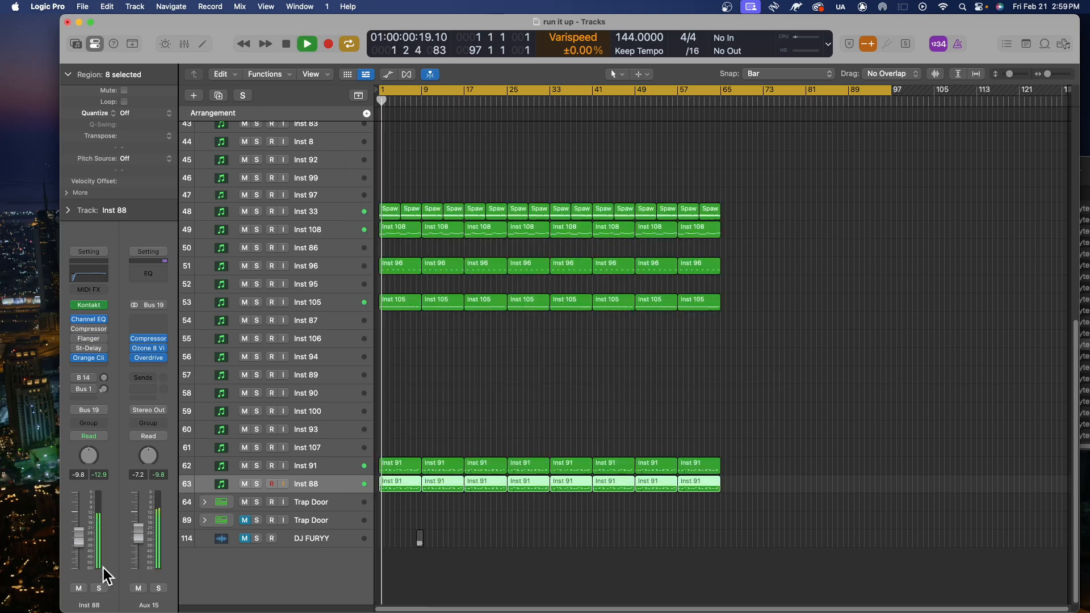
pyautogui.press('space')
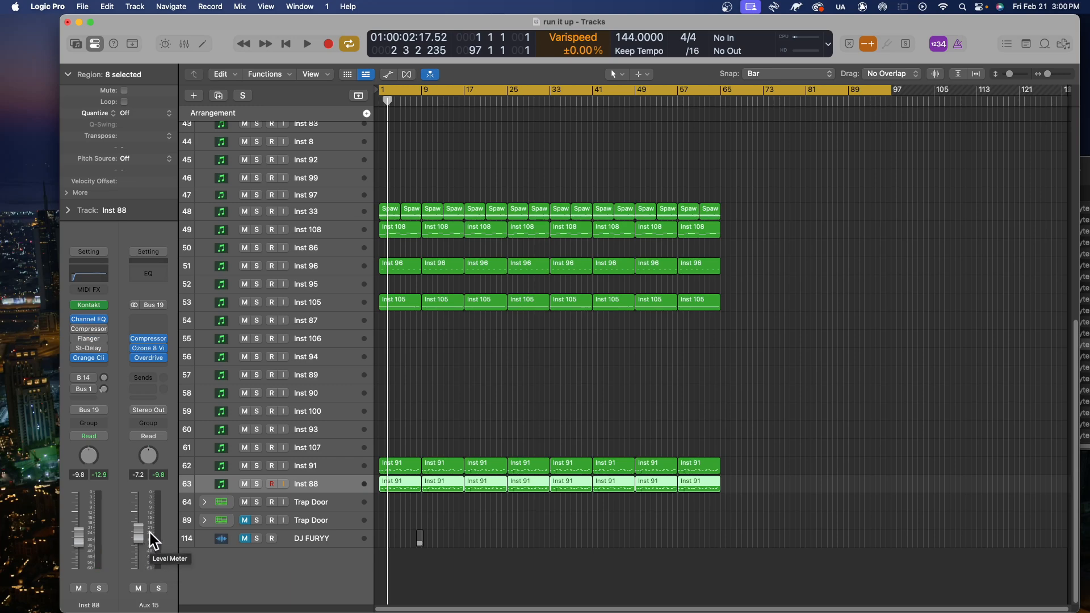
pyautogui.press('space')
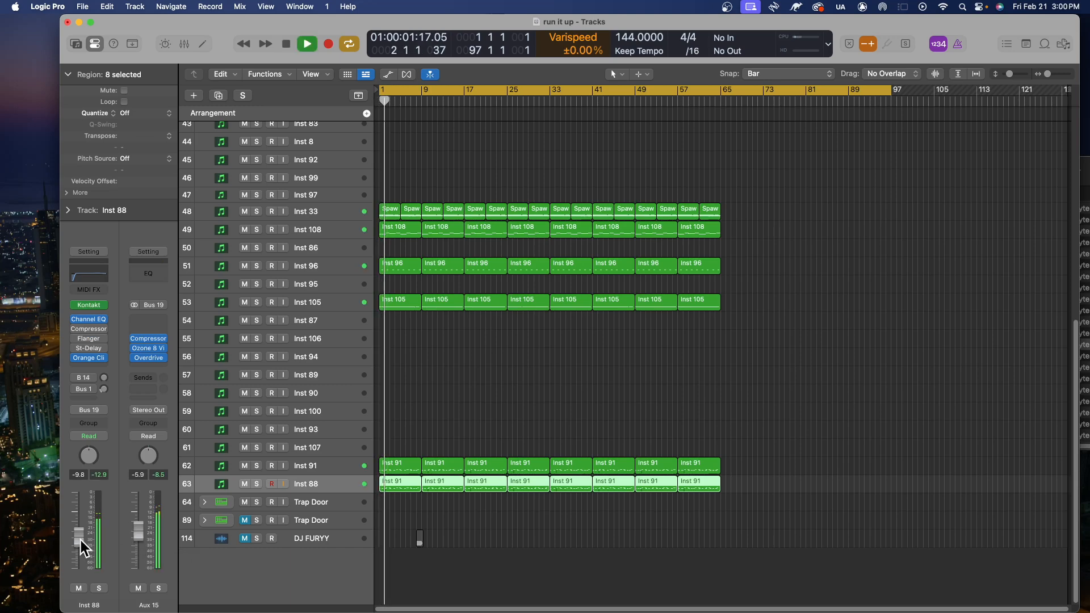
pyautogui.moveTo(73, 537); pyautogui.dragTo(138, 530)
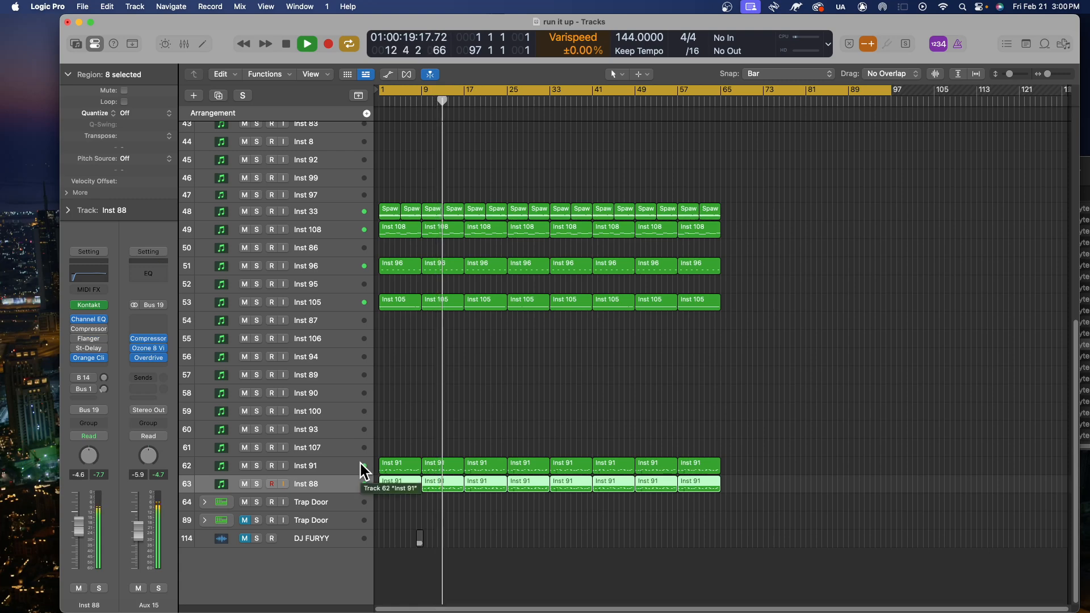
pyautogui.press('space')
pyautogui.press('super+s')
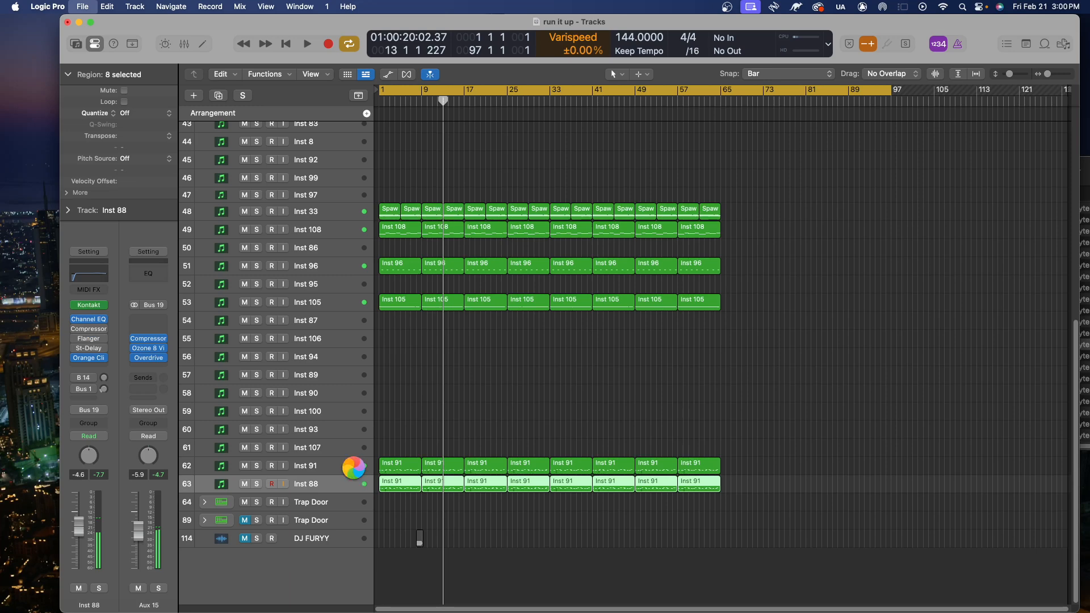
# - Insert a stereo oeksound soothe2 after Overdrive on the Inst 91 track
pyautogui.click(354, 468)
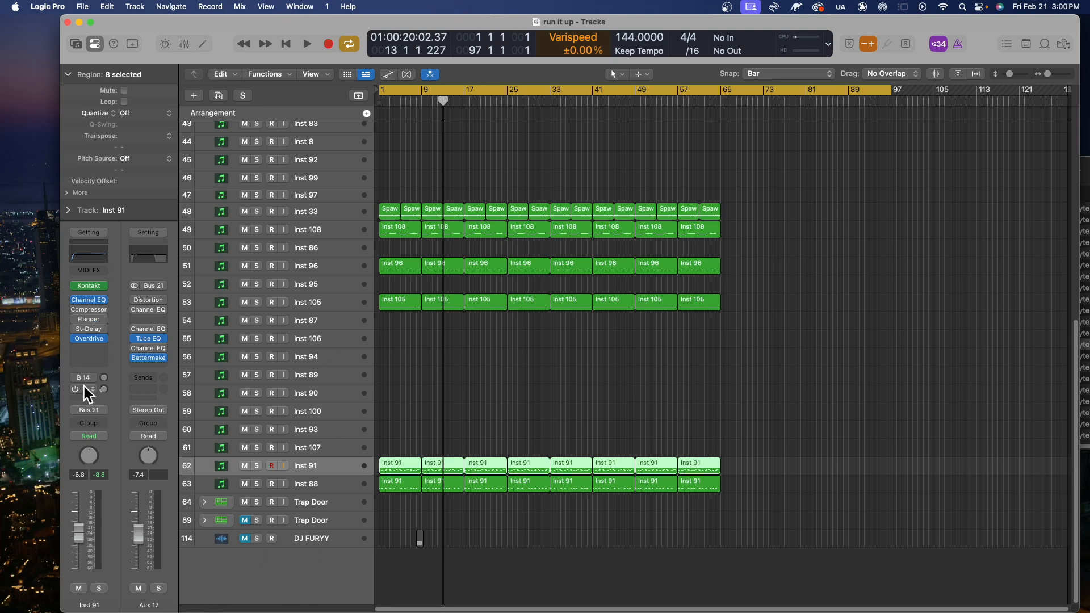
pyautogui.click(90, 349)
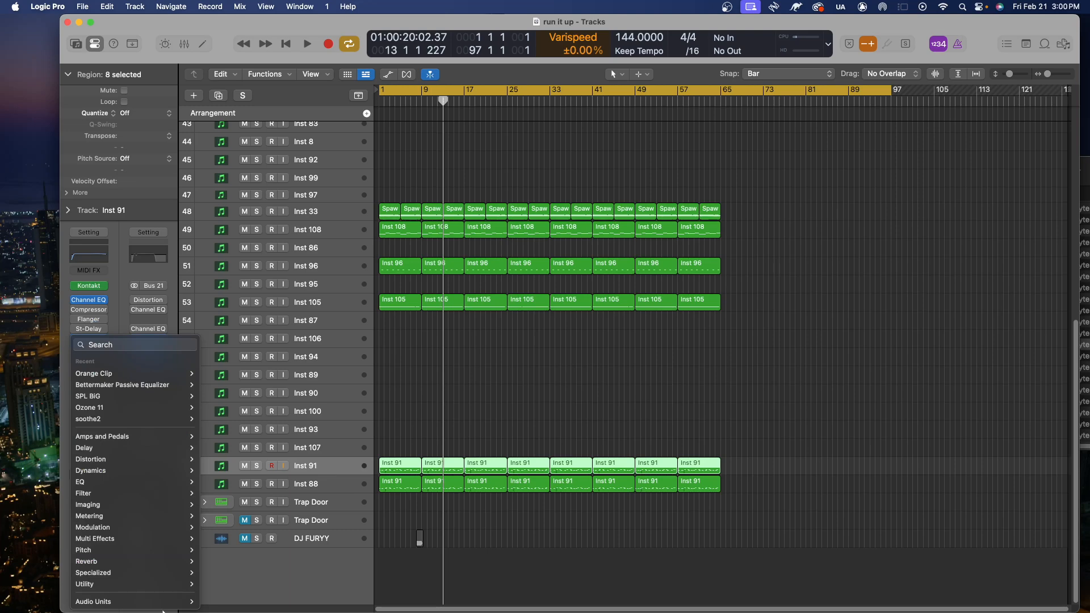
pyautogui.moveTo(164, 602)
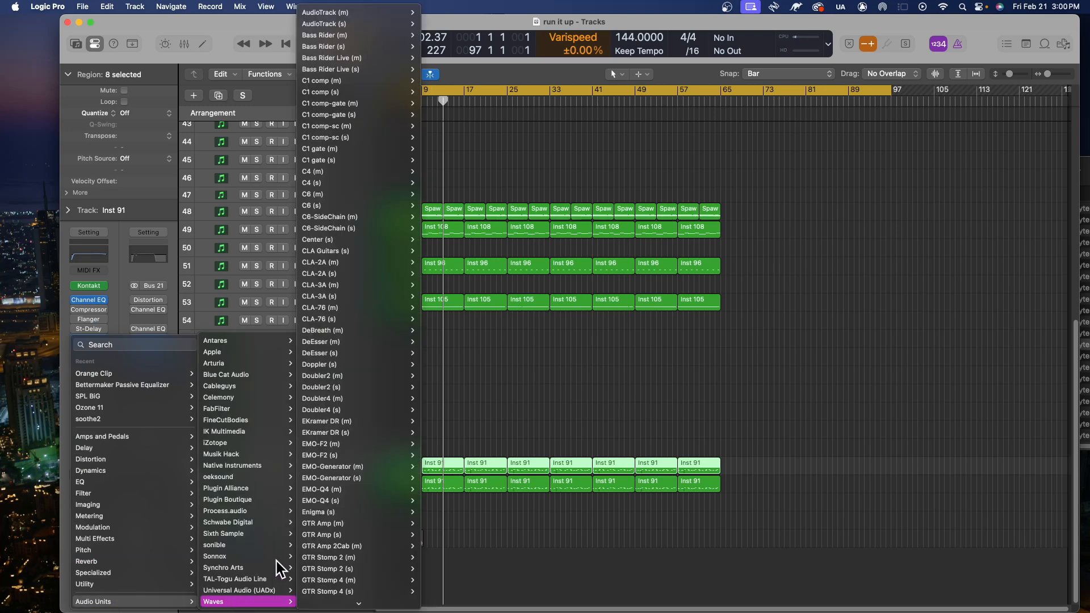
pyautogui.moveTo(275, 543)
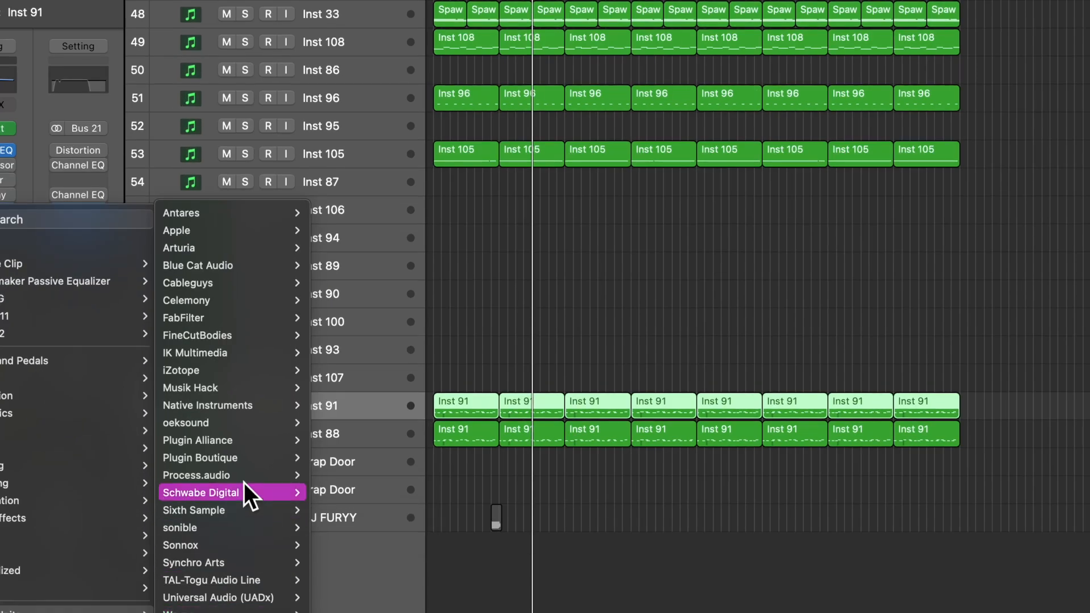
pyautogui.moveTo(217, 584)
pyautogui.moveTo(236, 506)
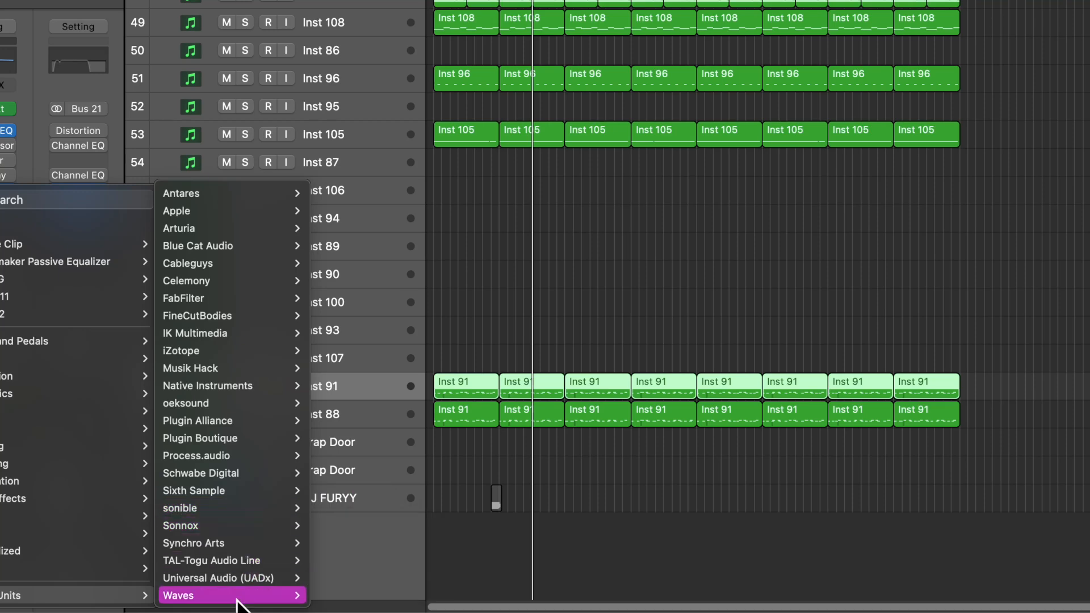
pyautogui.moveTo(241, 402)
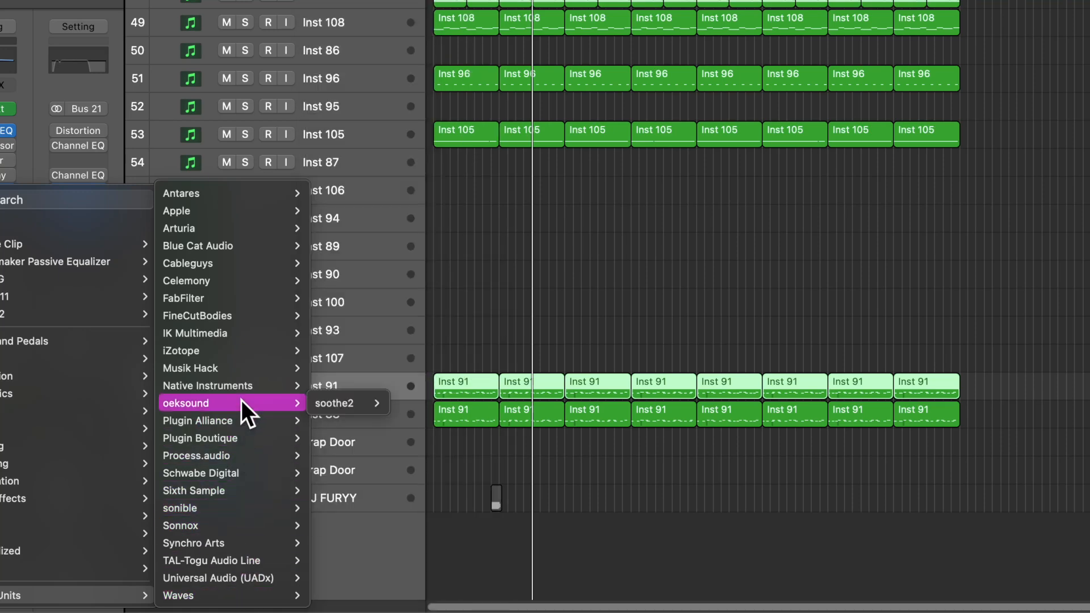
pyautogui.moveTo(342, 405)
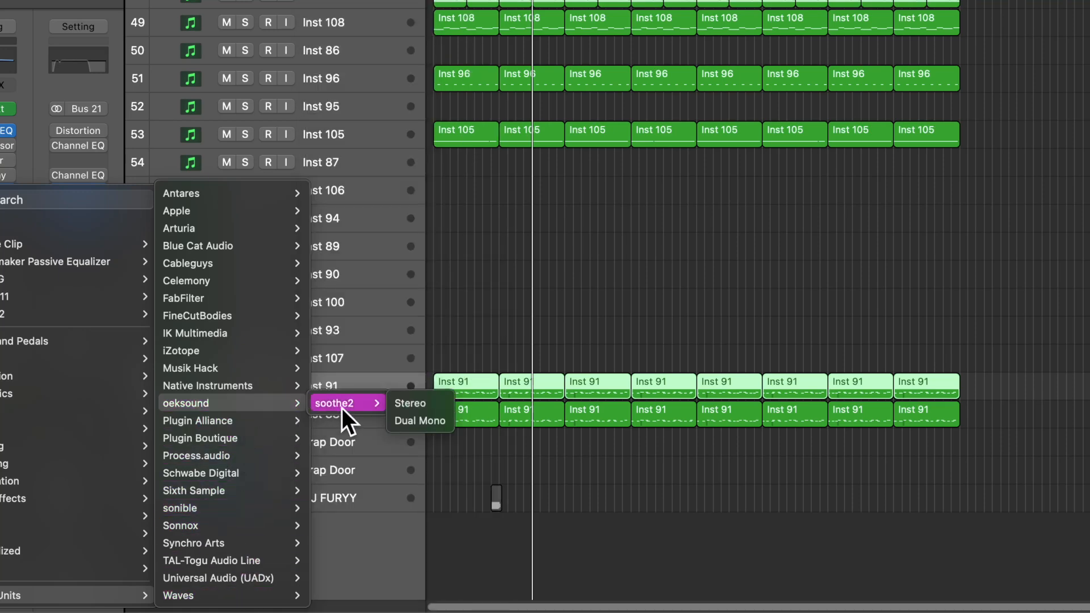
pyautogui.click(438, 400)
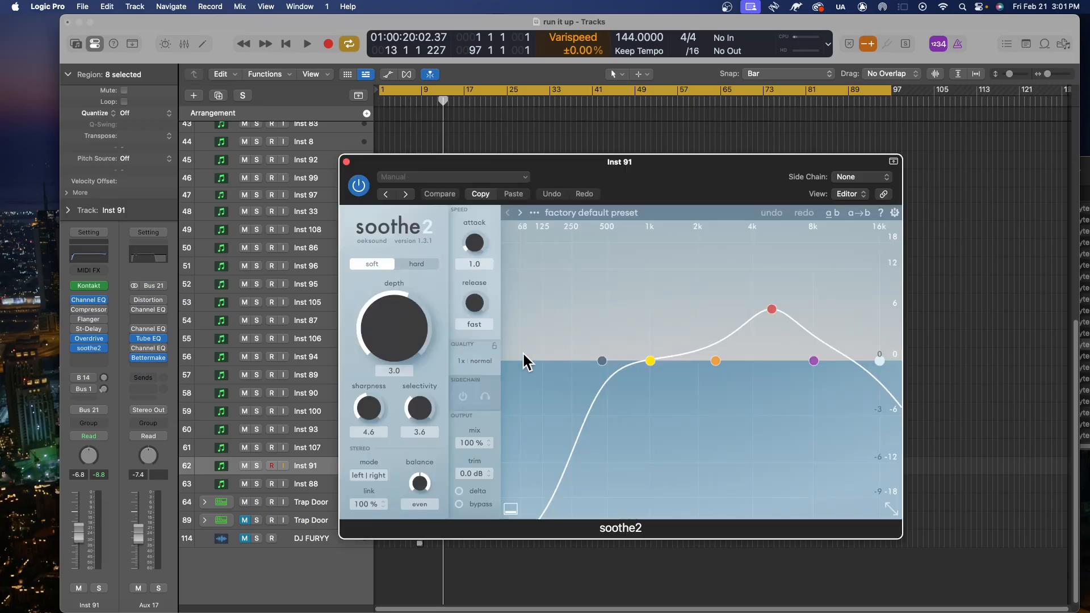
# - Shape soothe2 on Inst 91 with the red band at 183 Hz and 9.4 dB, the purple band near 4 kHz, and the low cut below 60 Hz
pyautogui.moveTo(536, 166); pyautogui.dragTo(465, 162)
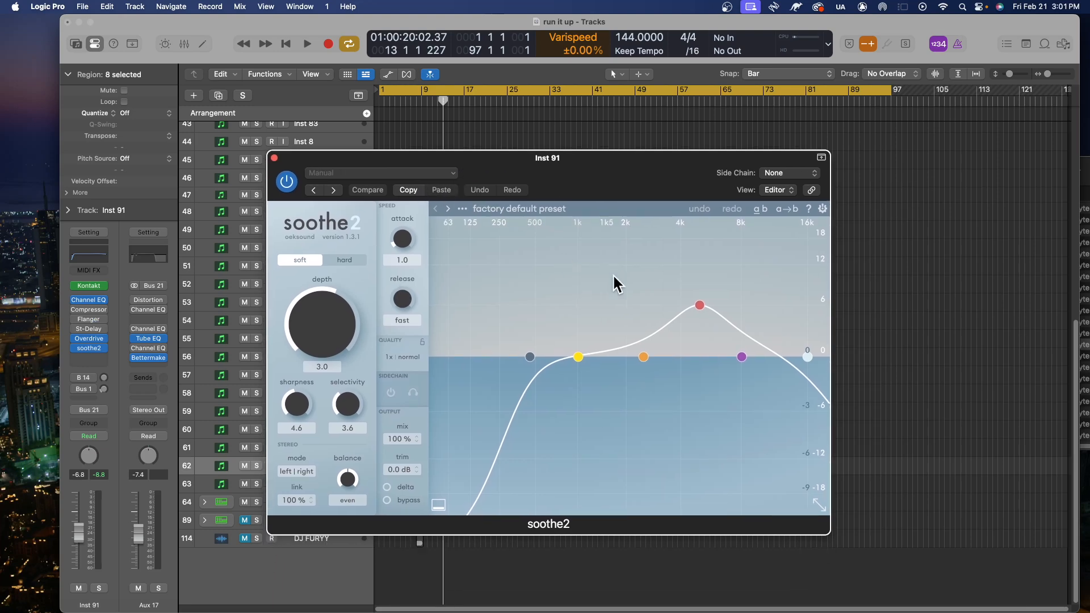
pyautogui.moveTo(699, 306); pyautogui.dragTo(523, 282)
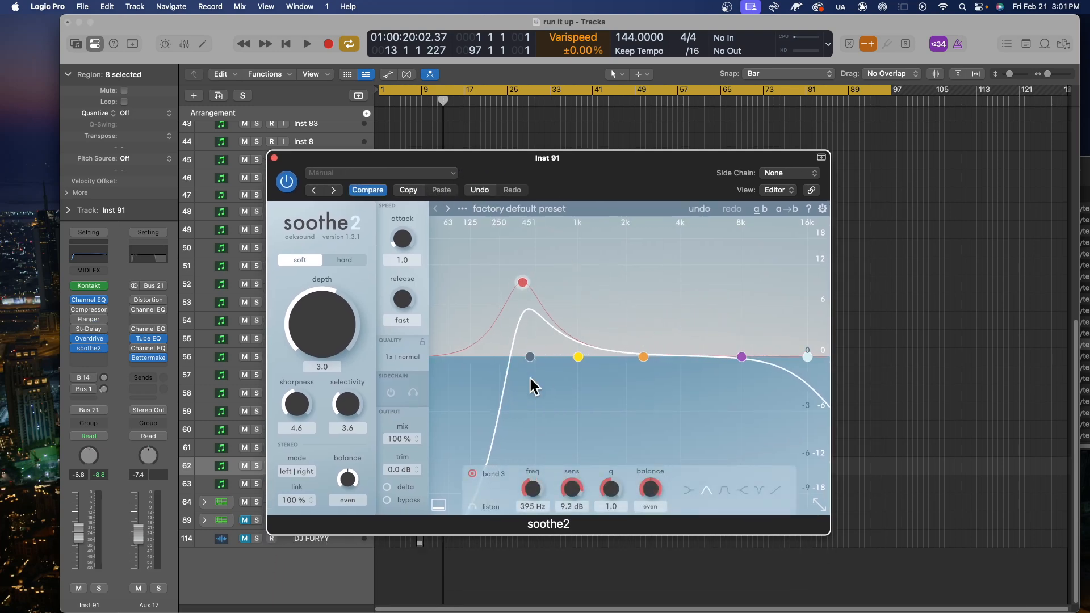
pyautogui.moveTo(530, 358); pyautogui.dragTo(451, 356)
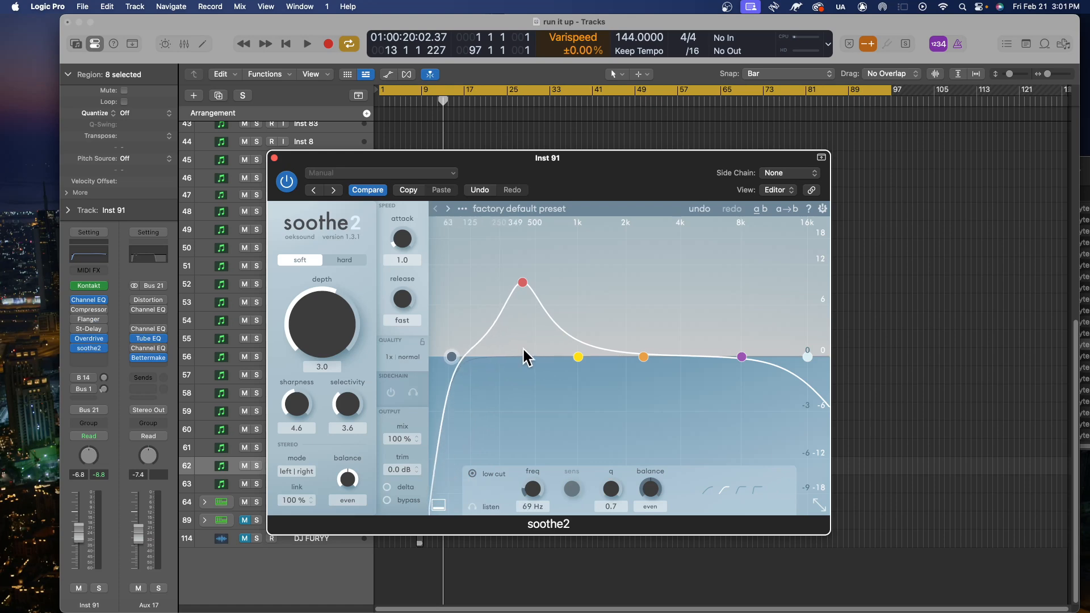
pyautogui.moveTo(739, 356); pyautogui.dragTo(685, 354)
pyautogui.moveTo(512, 282); pyautogui.dragTo(512, 277)
pyautogui.moveTo(452, 355); pyautogui.dragTo(438, 356)
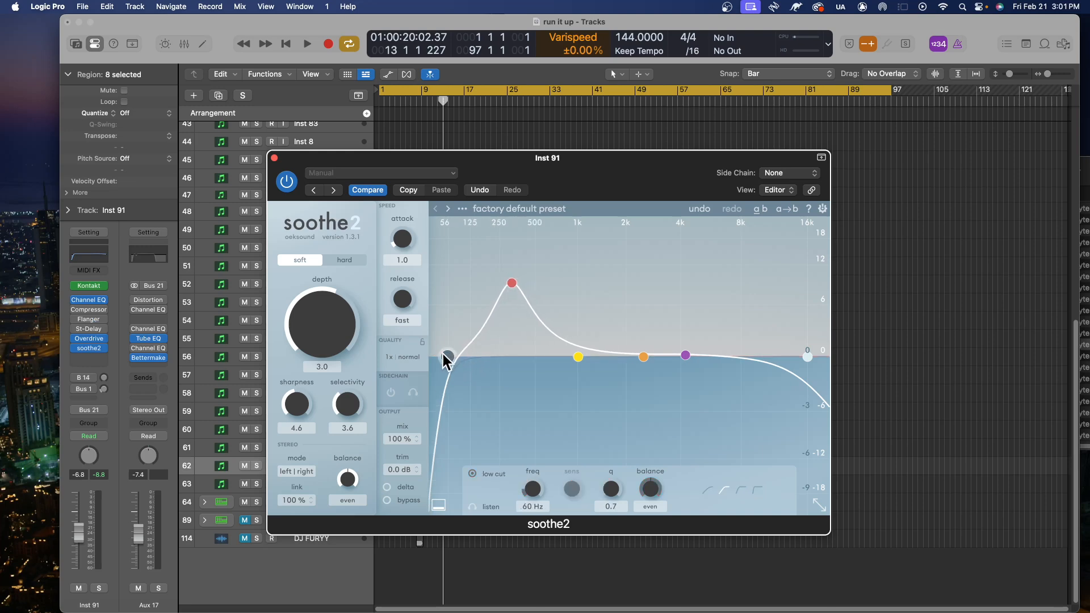
pyautogui.moveTo(511, 283); pyautogui.dragTo(486, 282)
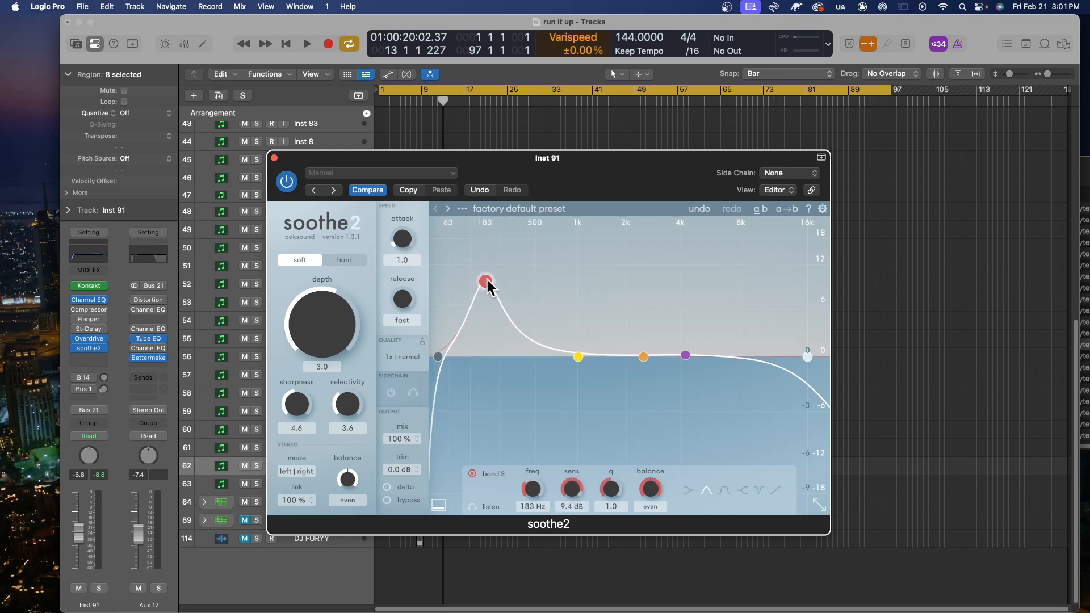
pyautogui.click(608, 149)
pyautogui.moveTo(601, 158); pyautogui.dragTo(530, 227)
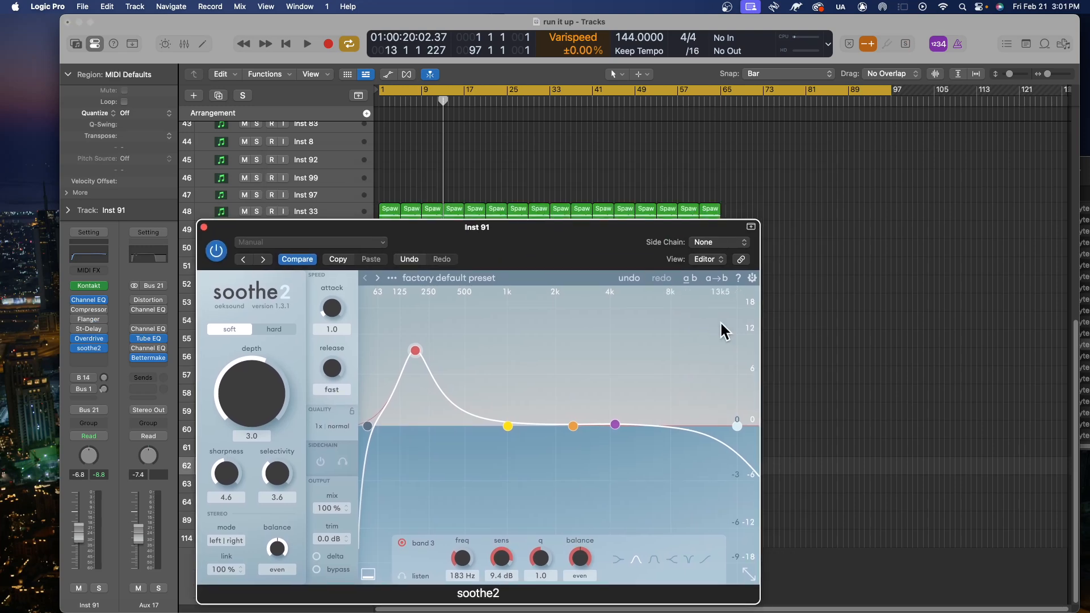
# - Set the side chain input of soothe2 on Inst 91 to Bus 19
pyautogui.click(717, 258)
pyautogui.click(724, 234)
pyautogui.click(711, 256)
pyautogui.click(703, 305)
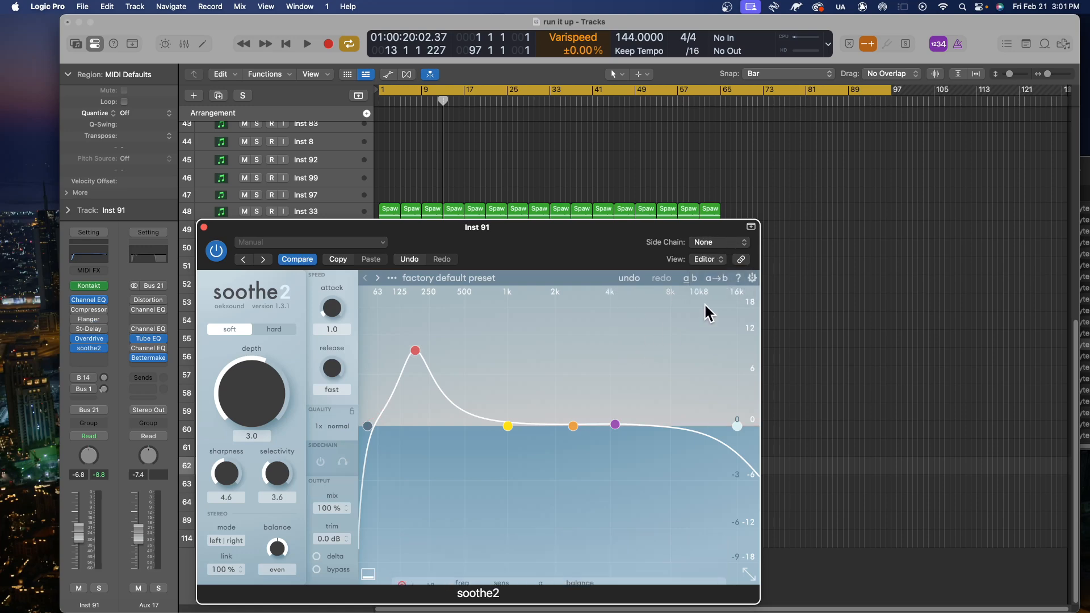
pyautogui.click(720, 243)
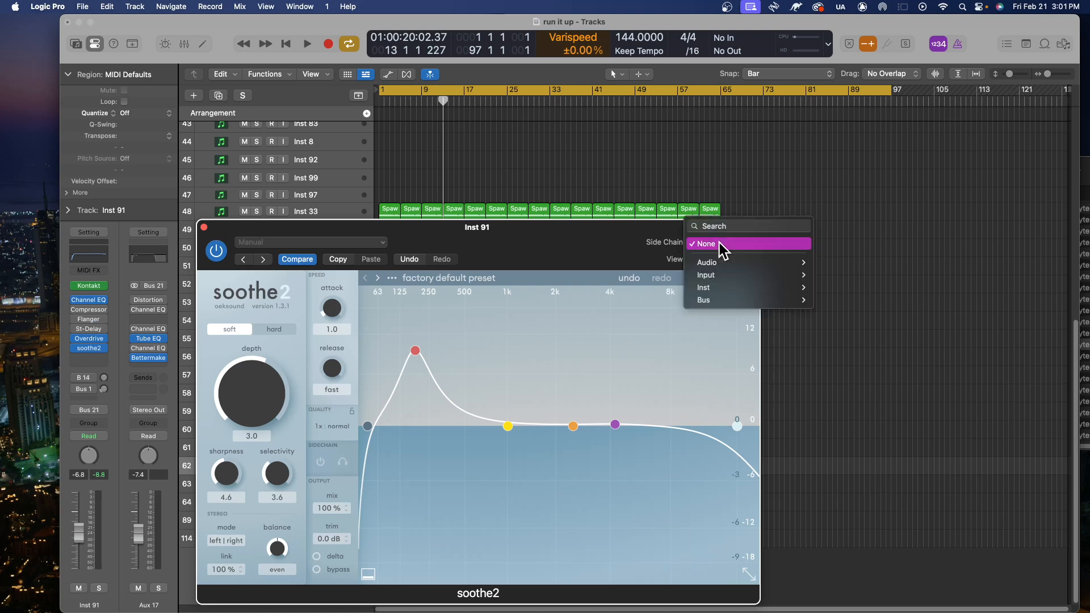
pyautogui.moveTo(730, 300)
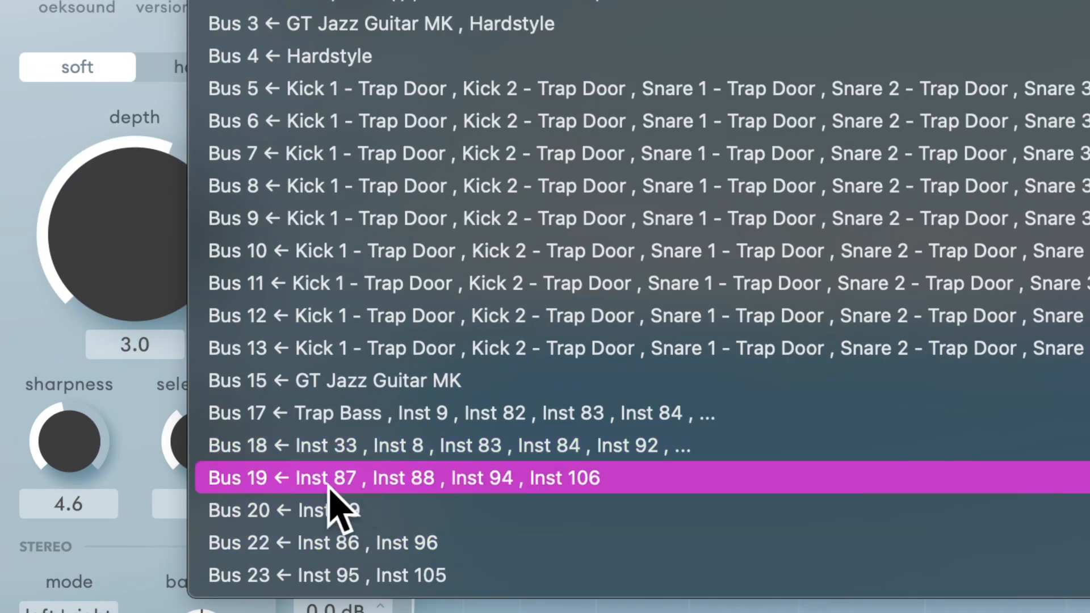
pyautogui.click(345, 489)
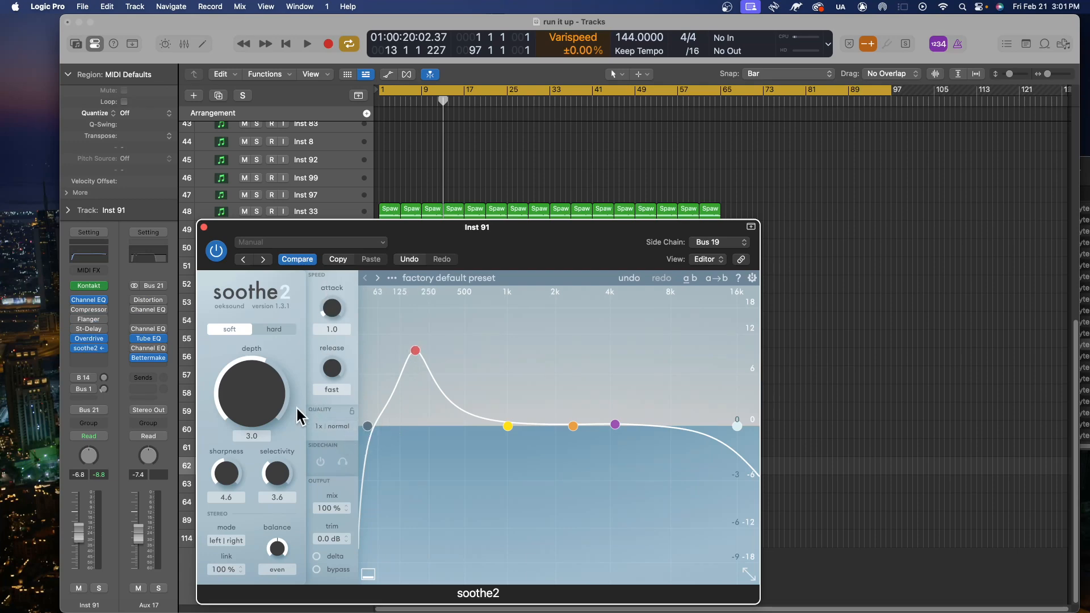
# - Switch soothe2 to hard mode with attack fast, sharpness 5.2, selectivity 5.3 and depth 5.3
pyautogui.click(276, 330)
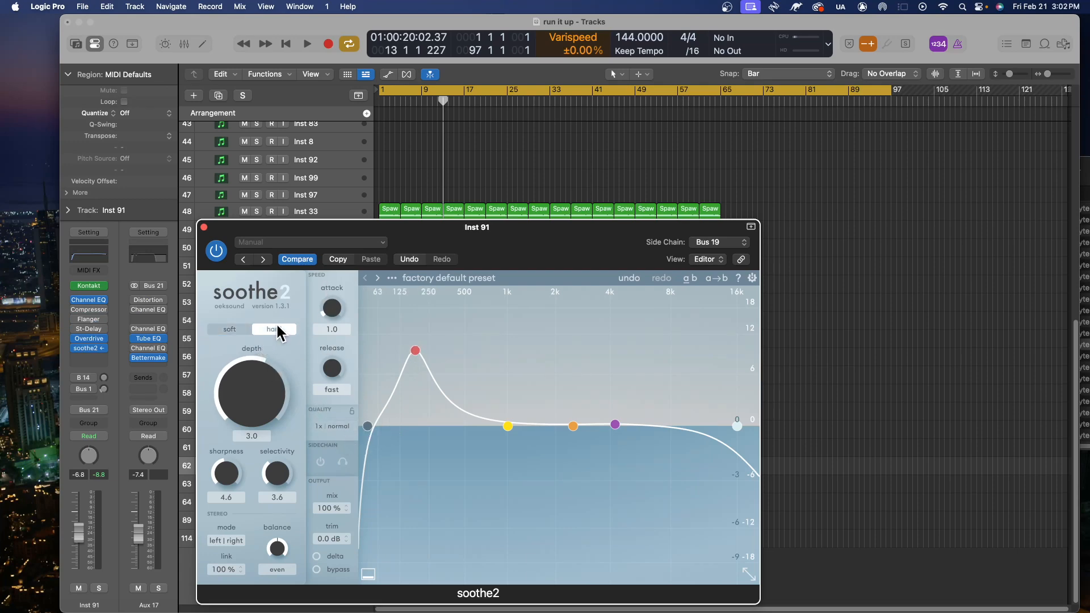
pyautogui.moveTo(338, 312); pyautogui.dragTo(330, 356)
pyautogui.moveTo(291, 479); pyautogui.dragTo(227, 462)
pyautogui.press('space')
pyautogui.moveTo(264, 421); pyautogui.dragTo(273, 473)
pyautogui.press('space')
pyautogui.moveTo(273, 473)
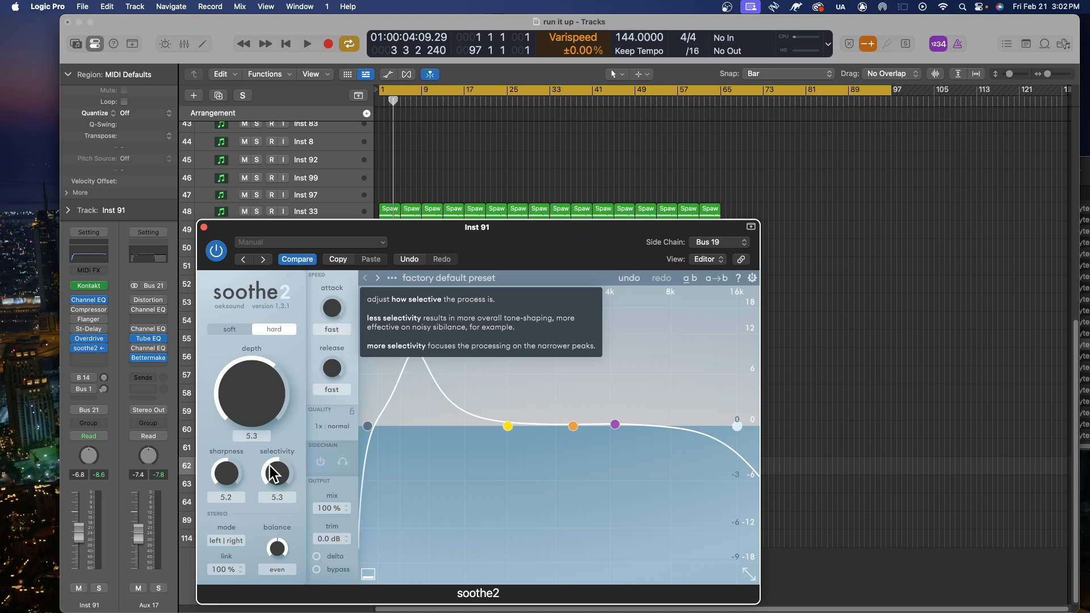
# - Raise the soothe2 depth to 6.8 during playback and turn on the plug-in's own sidechain switch
pyautogui.press('space')
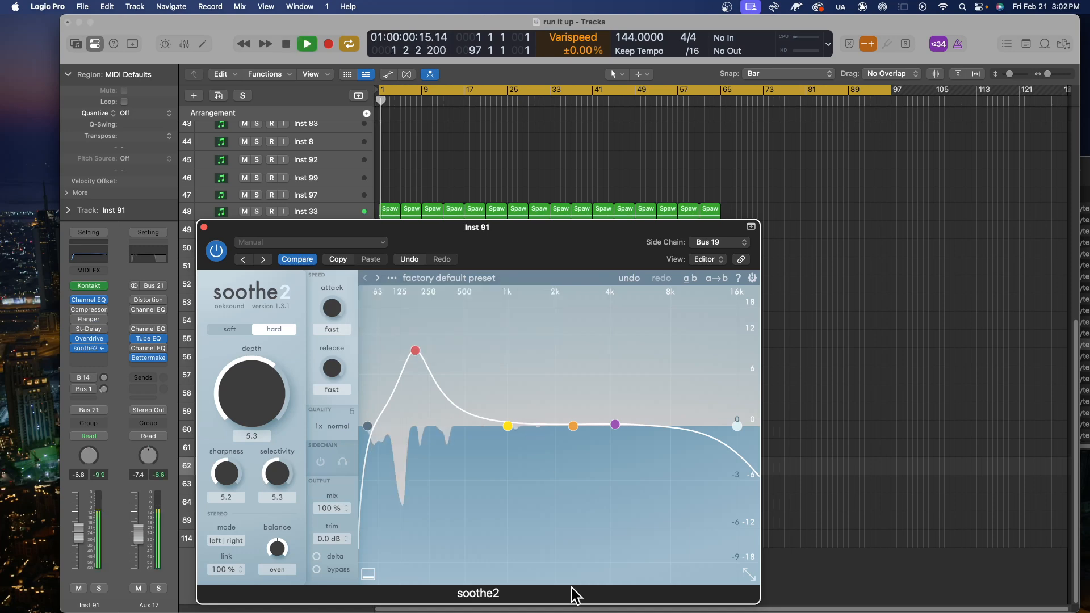
pyautogui.moveTo(261, 413); pyautogui.dragTo(259, 405)
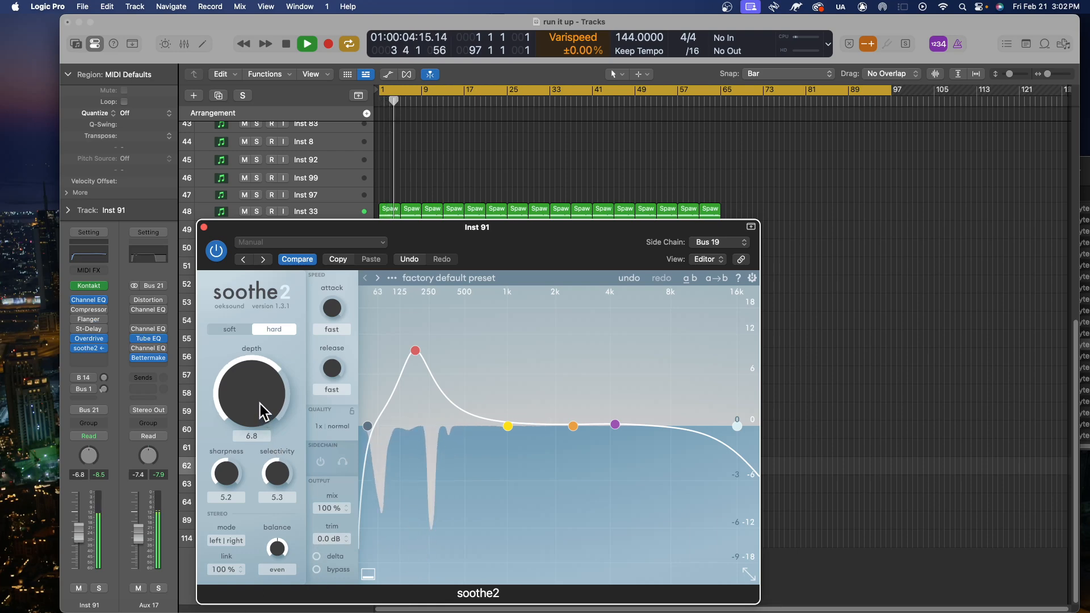
pyautogui.press('space')
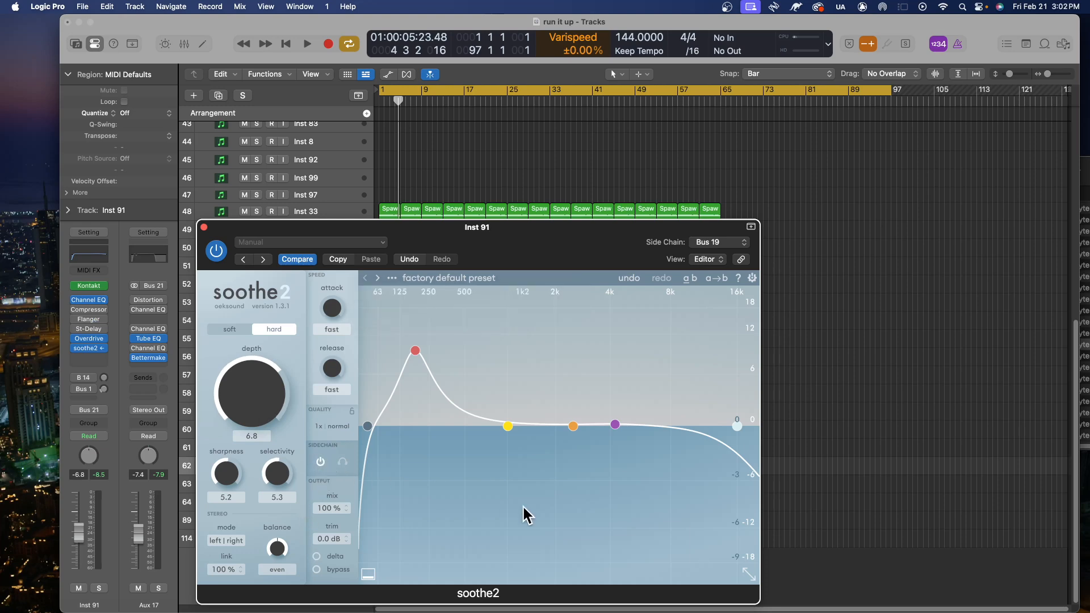
# - Try a stronger soothe2 depth of 9.9 while the beat plays
pyautogui.press('space')
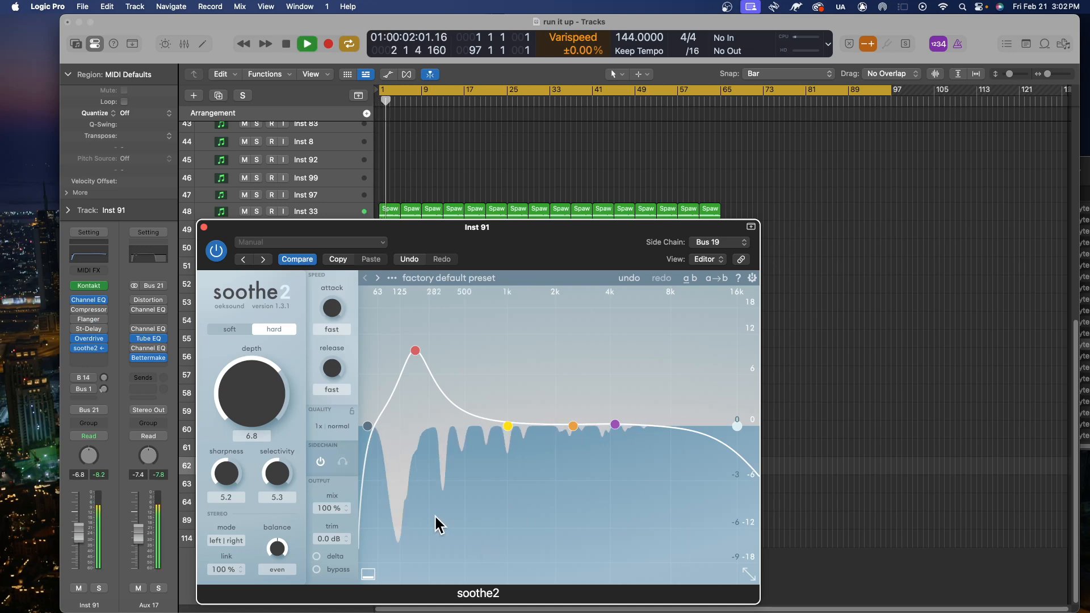
pyautogui.moveTo(240, 413); pyautogui.dragTo(244, 397)
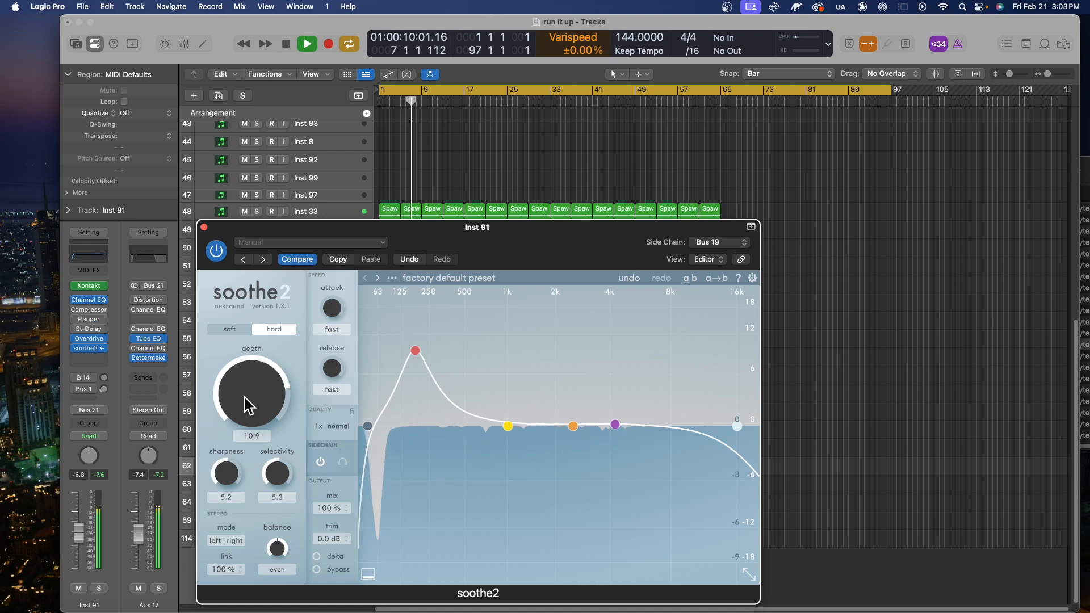
pyautogui.moveTo(244, 397); pyautogui.dragTo(244, 400)
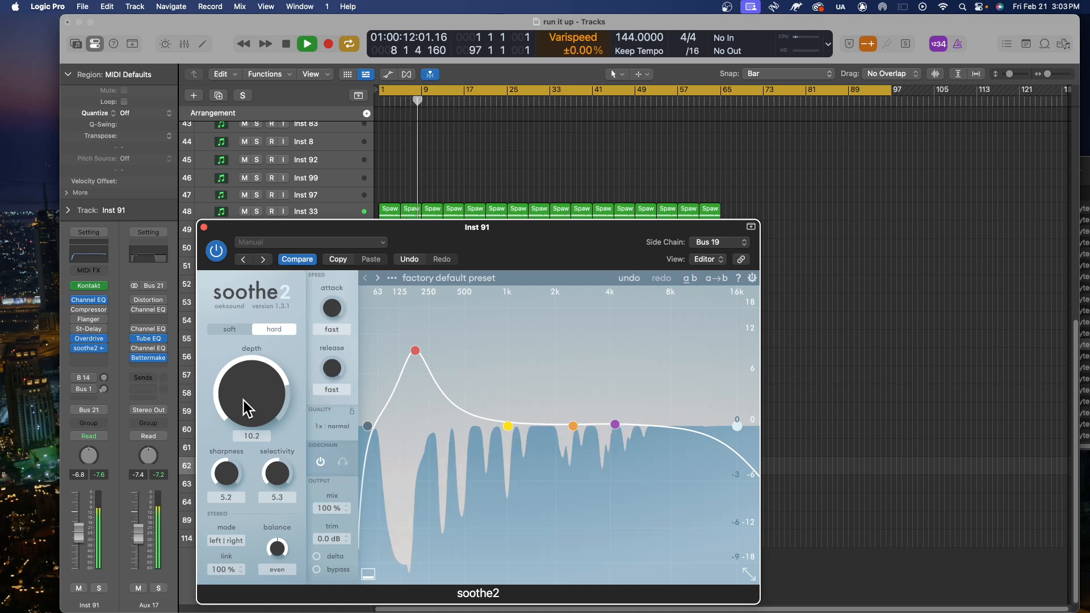
pyautogui.moveTo(243, 400); pyautogui.dragTo(244, 401)
pyautogui.press('space')
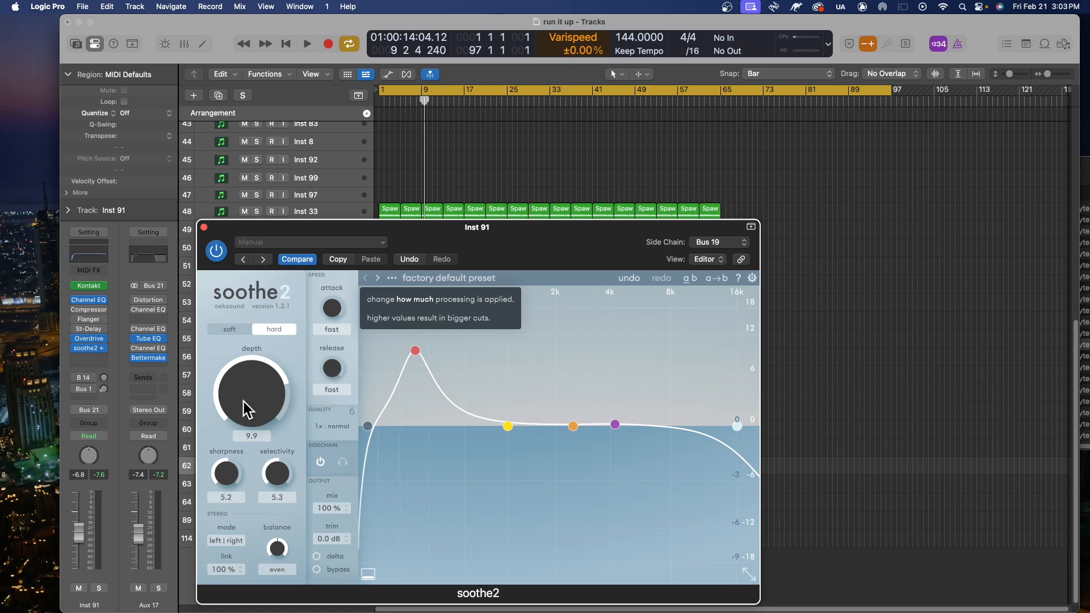
# - Compare soothe2 depths of 18.0 and 8.7 during playback, and bring the depth down to 6.8
pyautogui.press('space')
pyautogui.moveTo(245, 408); pyautogui.dragTo(261, 359)
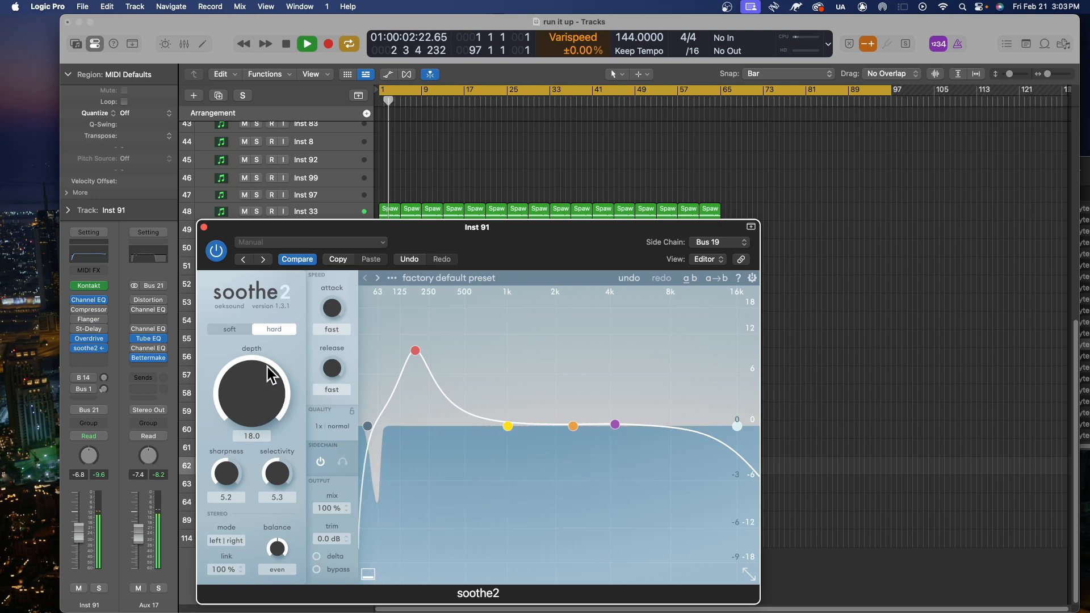
pyautogui.moveTo(263, 364); pyautogui.dragTo(258, 418)
pyautogui.press('space')
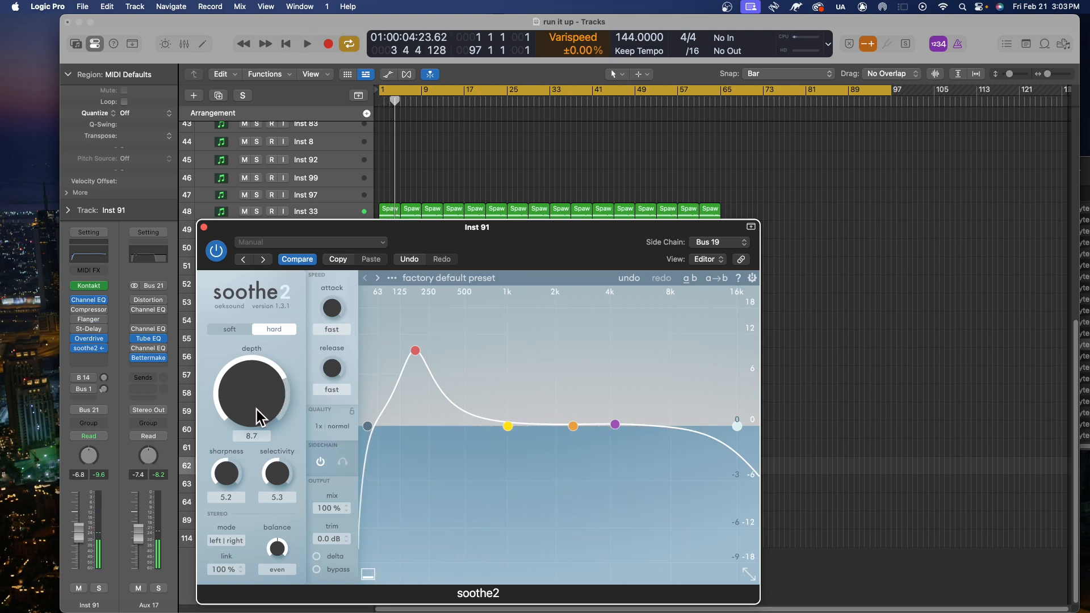
pyautogui.press('space')
pyautogui.moveTo(256, 409); pyautogui.dragTo(255, 420)
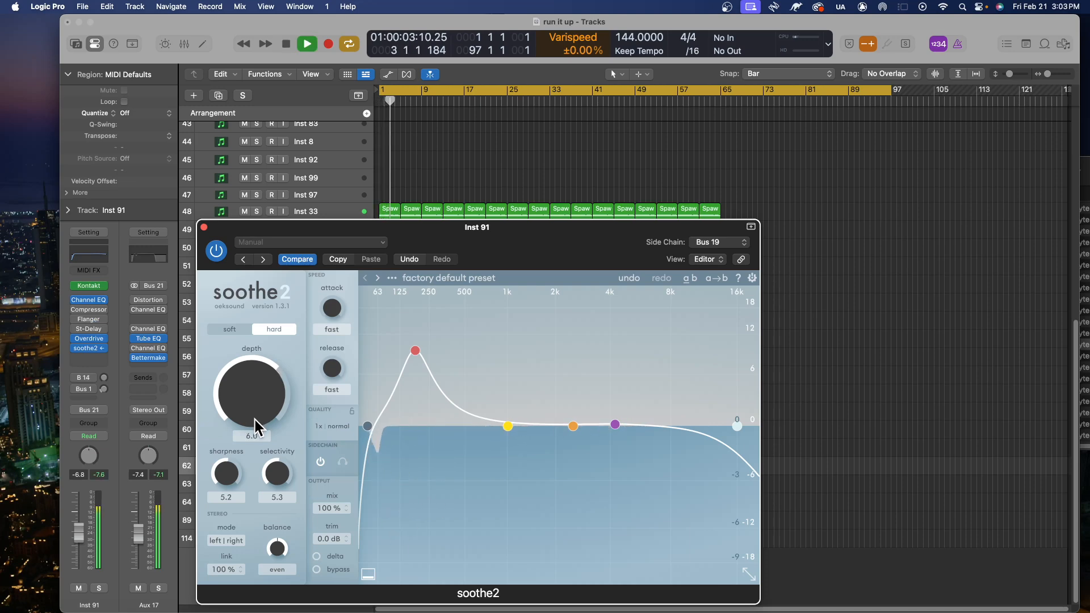
pyautogui.moveTo(254, 420); pyautogui.dragTo(254, 416)
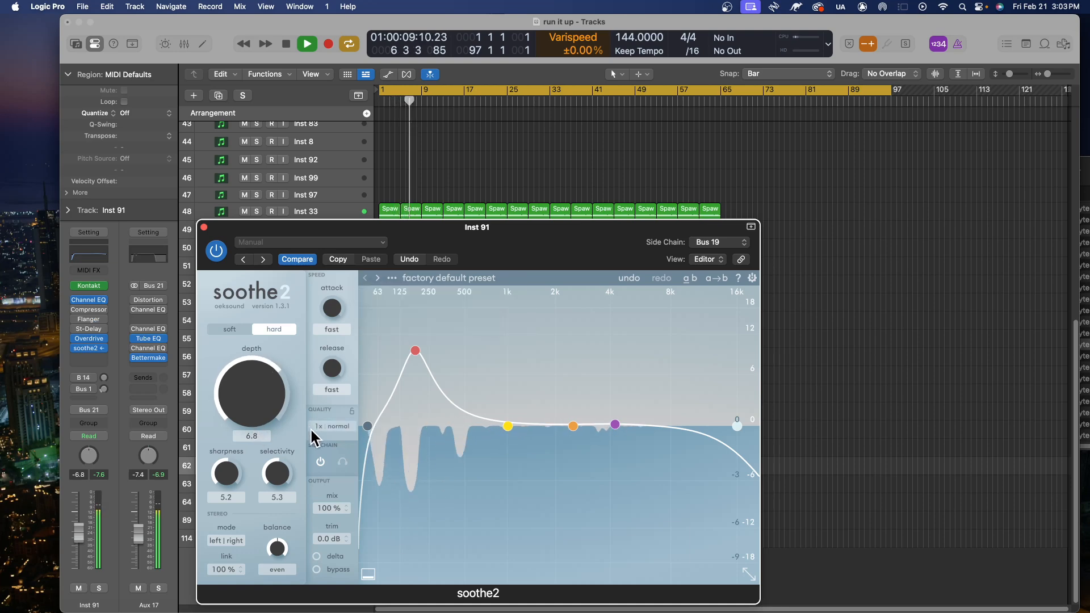
# - Move the red soothe2 band to 128 Hz at 10 dB and lower the depth to 3.6 during playback
pyautogui.moveTo(415, 350); pyautogui.dragTo(403, 338)
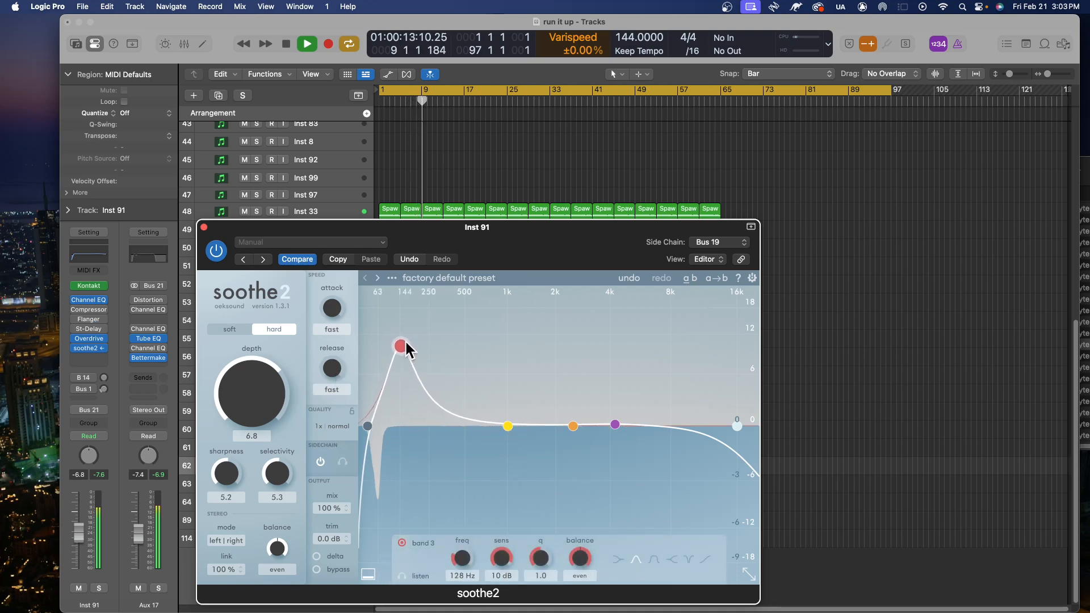
pyautogui.moveTo(249, 400); pyautogui.dragTo(251, 413)
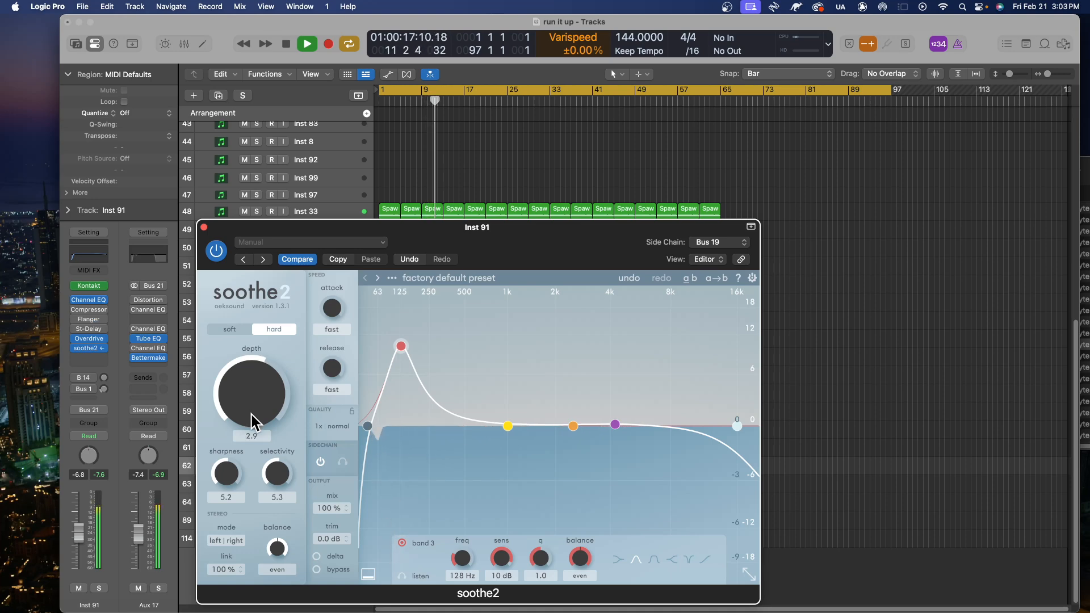
pyautogui.moveTo(251, 414); pyautogui.dragTo(257, 411)
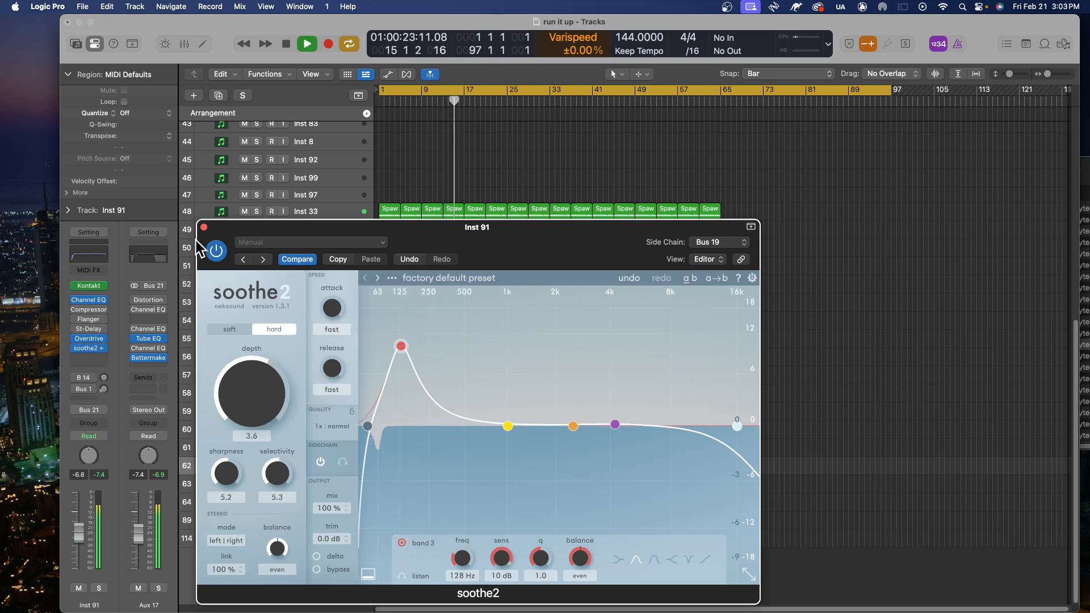
# - Close soothe2 and save the project with playback stopped, and select the muted Trap Door track
pyautogui.click(204, 227)
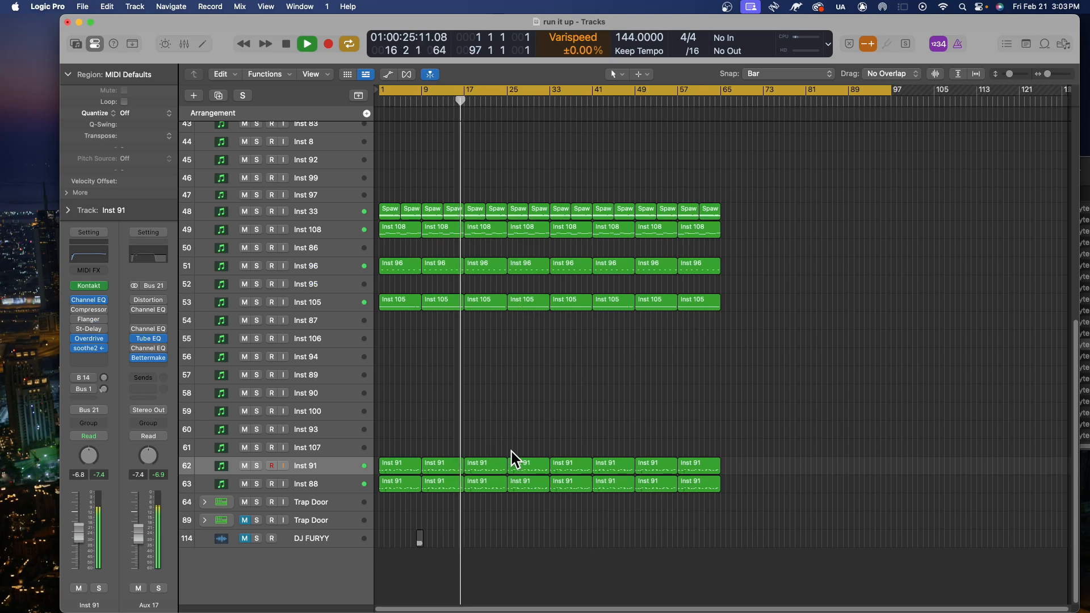
pyautogui.press('space')
pyautogui.press('super+s')
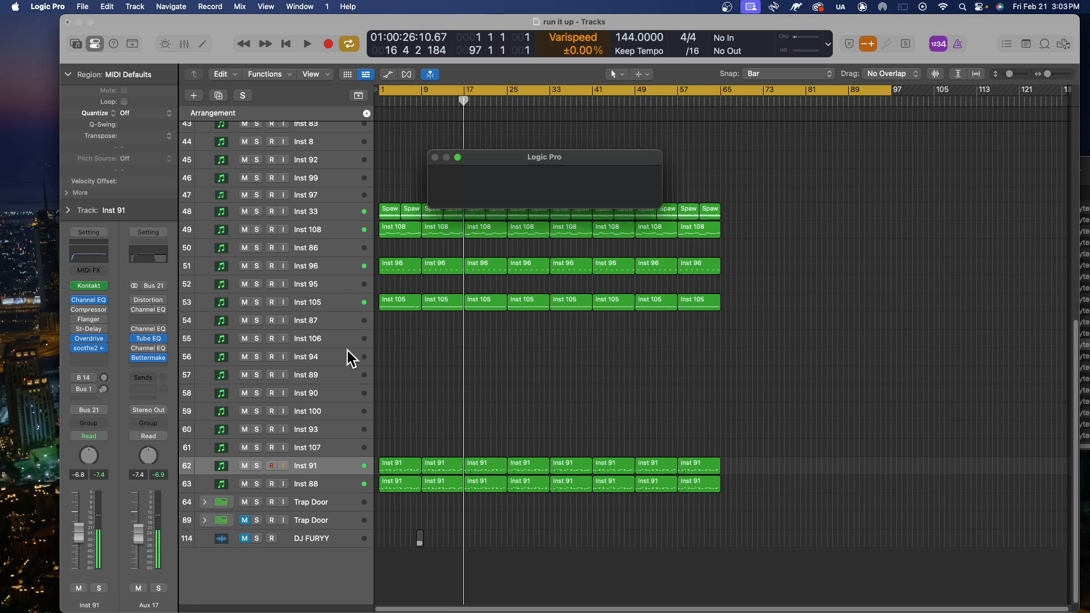
pyautogui.click(335, 528)
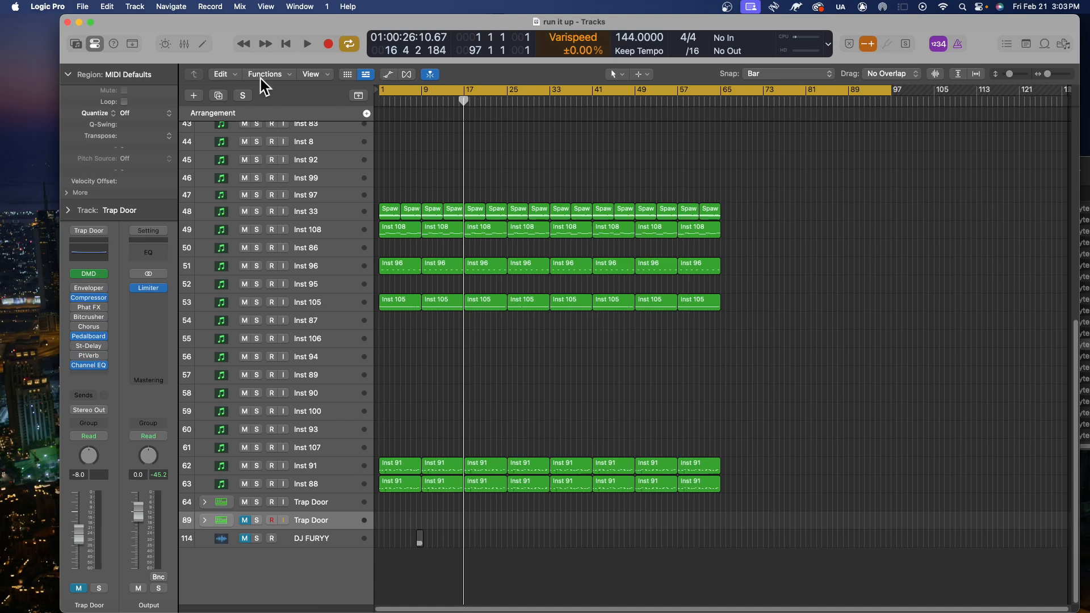
pyautogui.moveTo(294, 20); pyautogui.dragTo(328, 56)
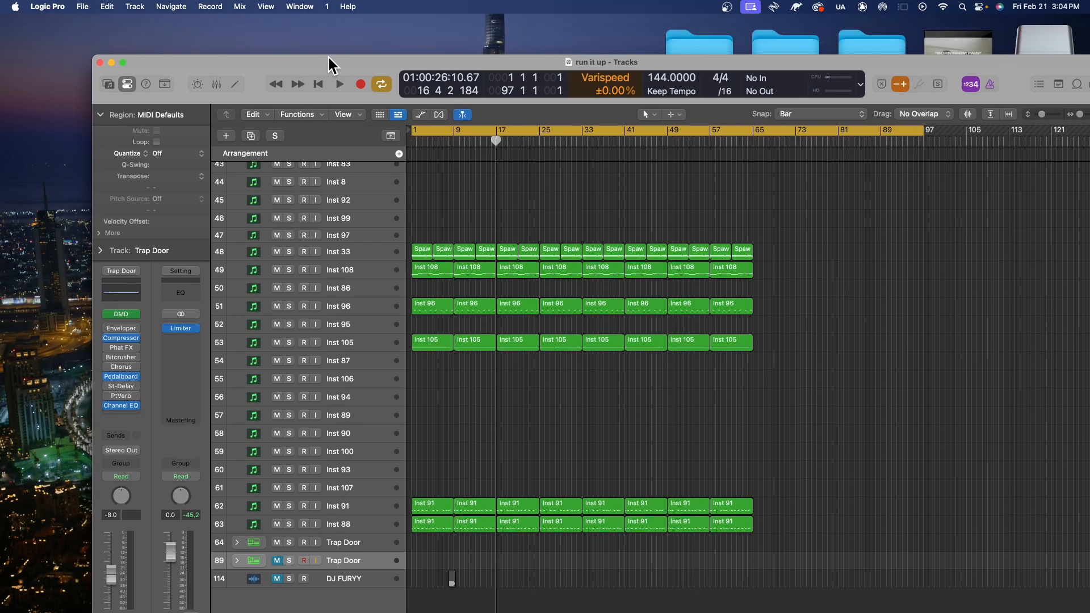
pyautogui.moveTo(328, 56); pyautogui.dragTo(294, 8)
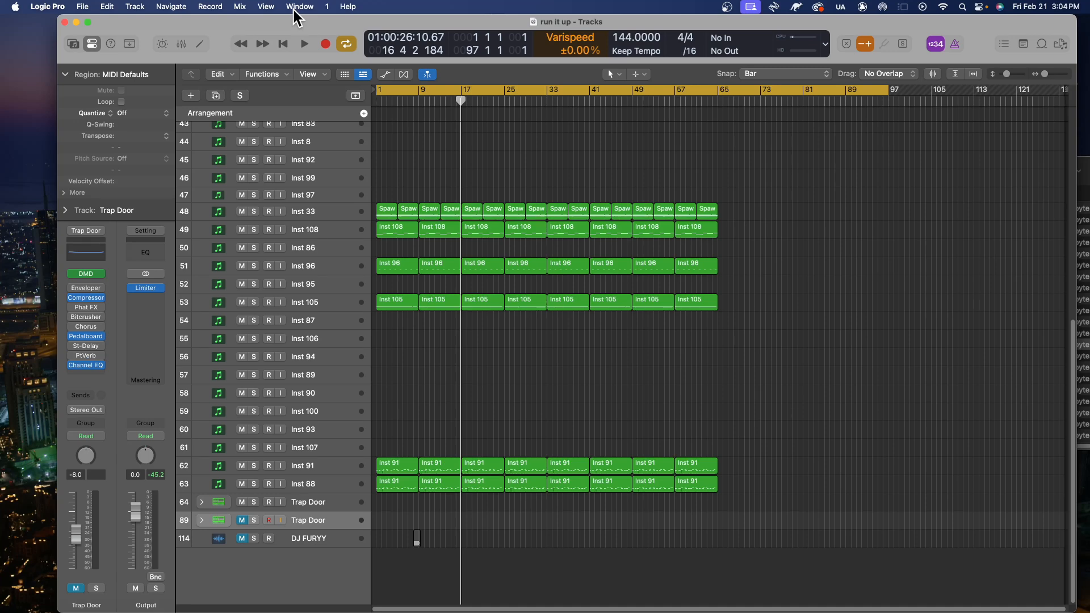
pyautogui.moveTo(288, 19); pyautogui.dragTo(278, 195)
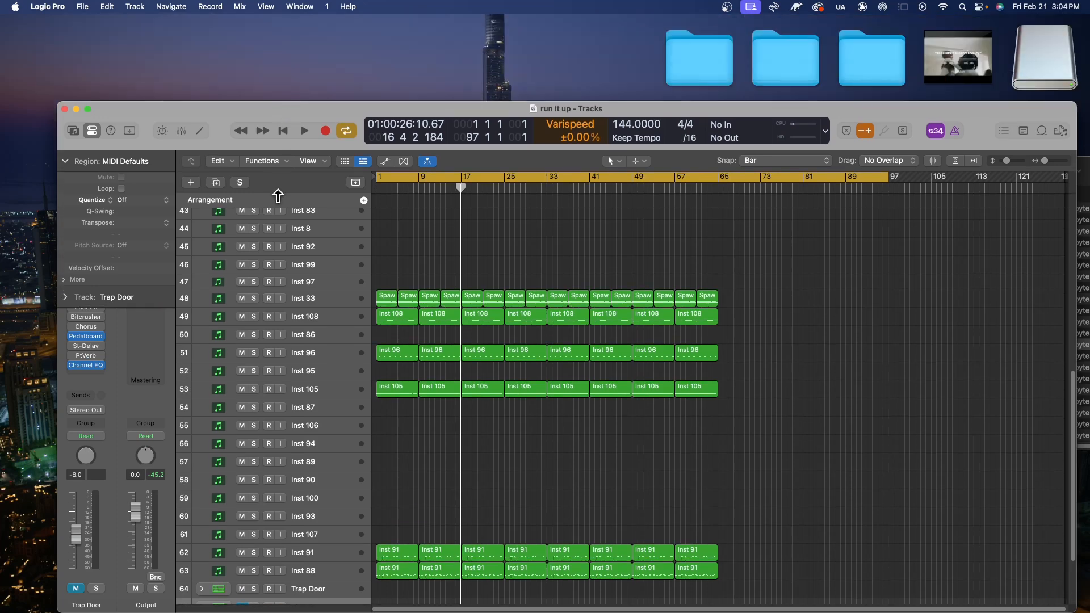
pyautogui.moveTo(356, 105); pyautogui.dragTo(291, 241)
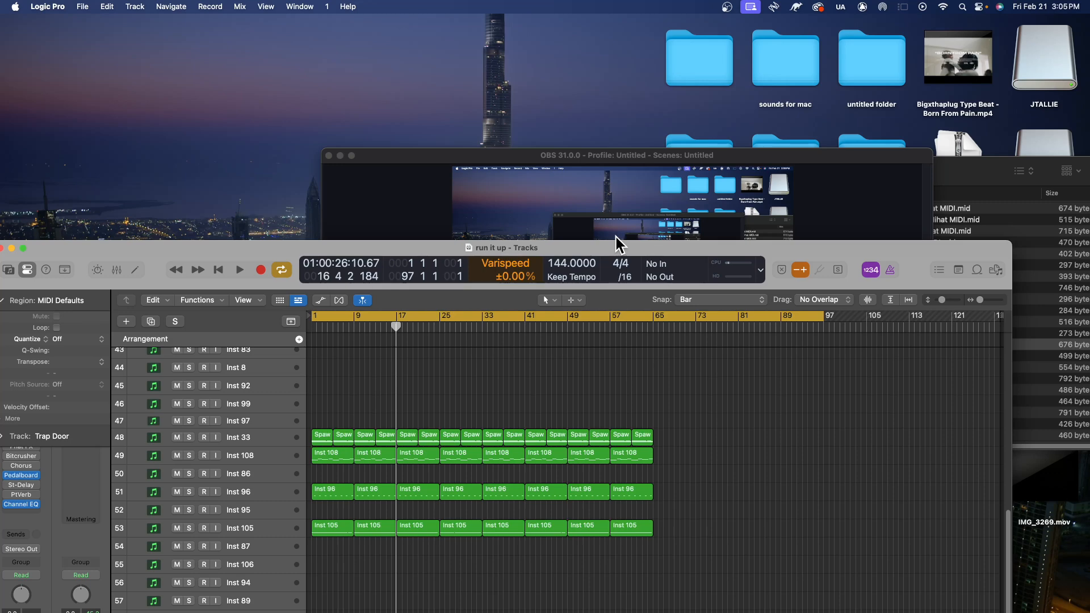
pyautogui.moveTo(390, 248); pyautogui.dragTo(390, 225)
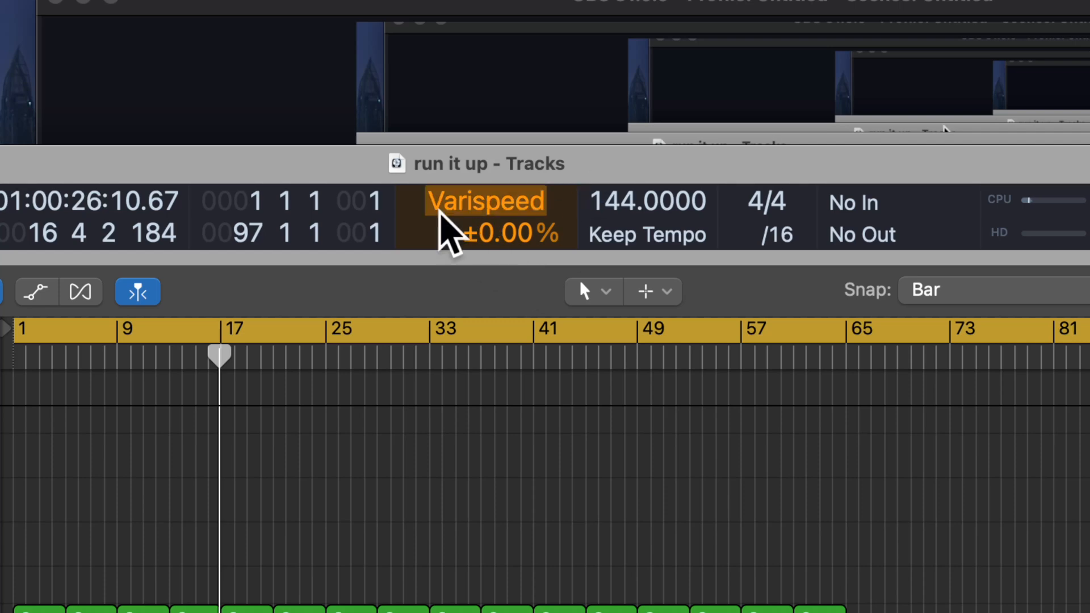
# - Set Varispeed to +8.00% and the project tempo to 134 BPM, and play the beat from the start
pyautogui.moveTo(487, 231); pyautogui.dragTo(451, 218)
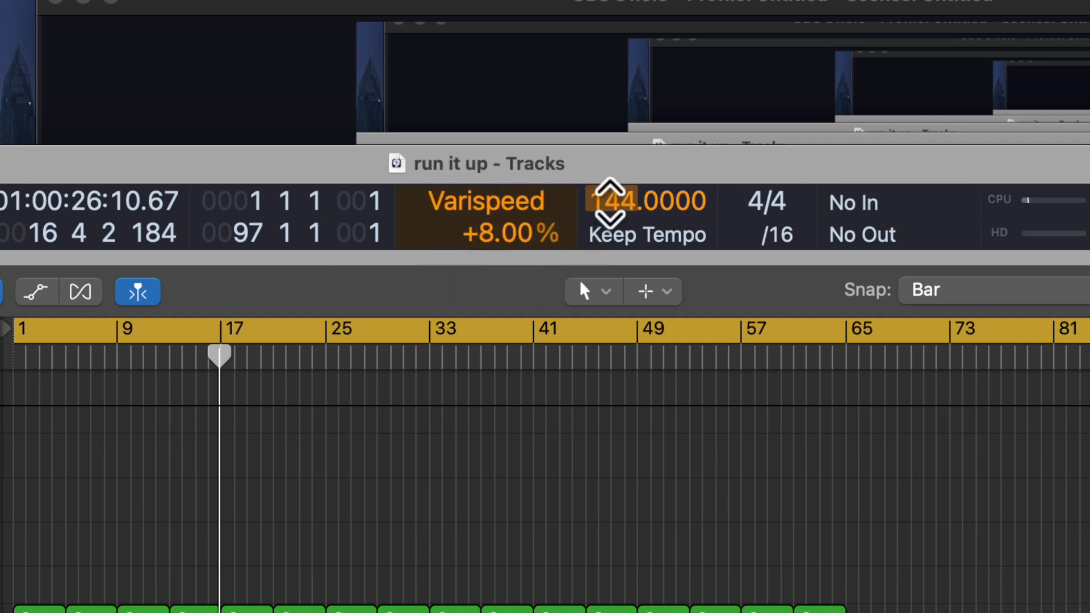
pyautogui.moveTo(624, 200); pyautogui.dragTo(628, 226)
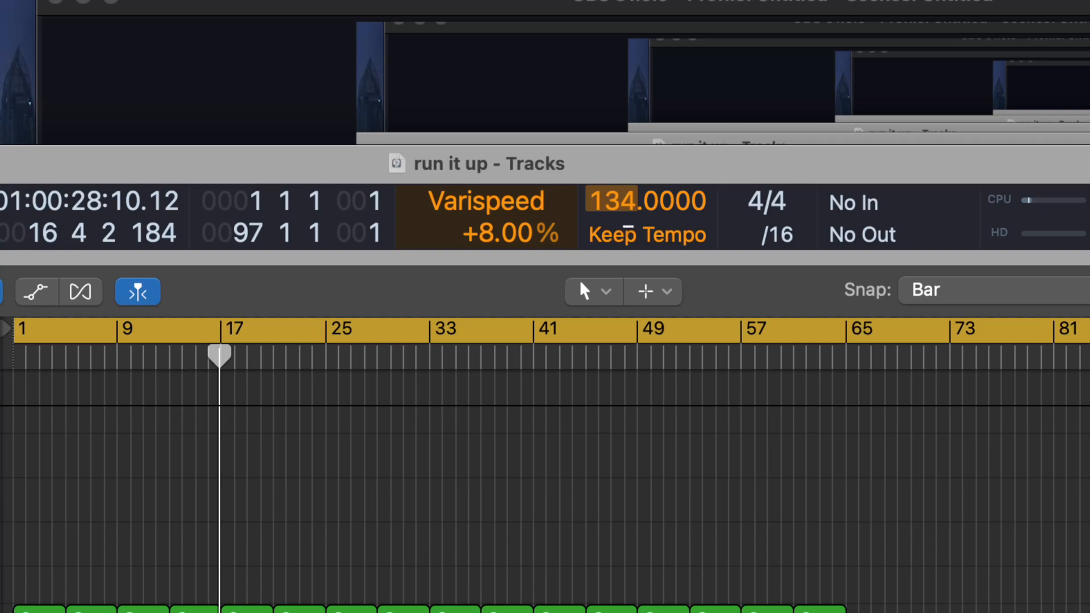
pyautogui.moveTo(628, 226); pyautogui.dragTo(628, 227)
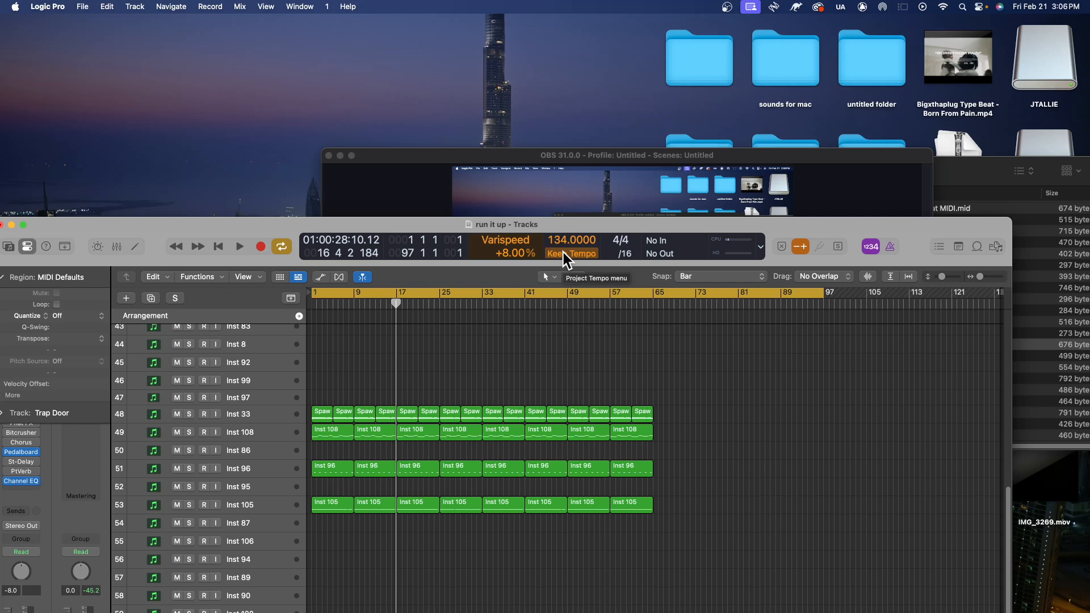
pyautogui.press('Return')
pyautogui.press('space')
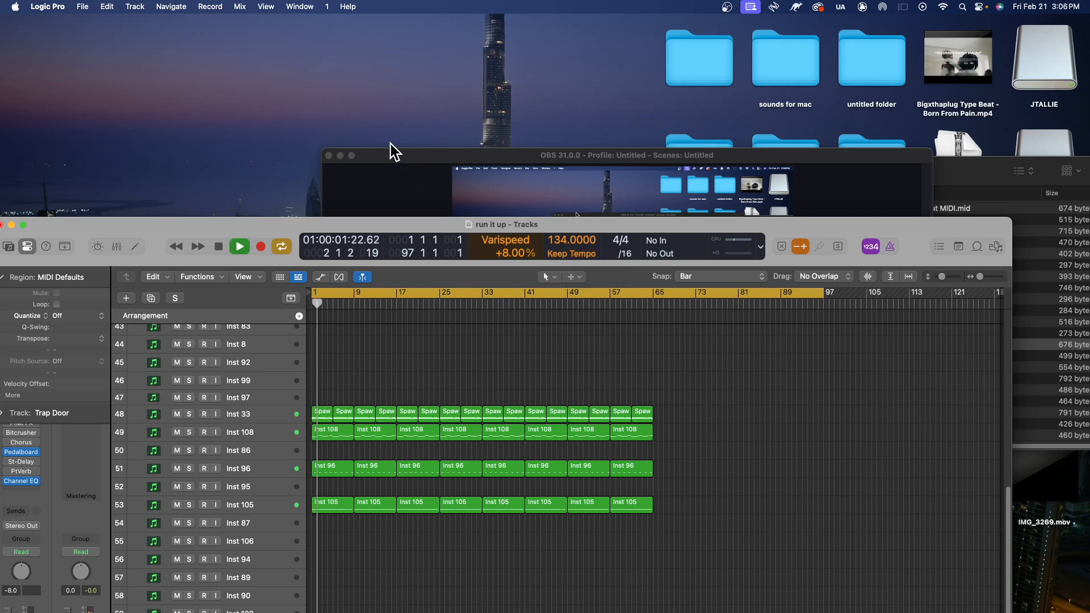
# - Restore the project window to full height and open the Inst 91 region at bar 9 in the Piano Roll
pyautogui.moveTo(233, 218); pyautogui.dragTo(240, 17)
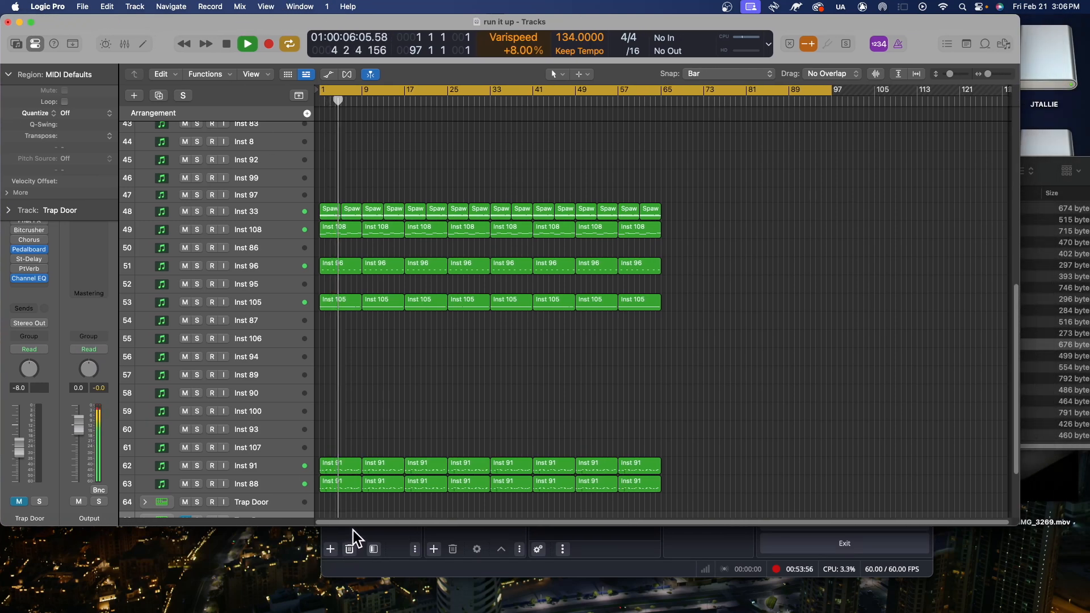
pyautogui.moveTo(215, 524); pyautogui.dragTo(204, 610)
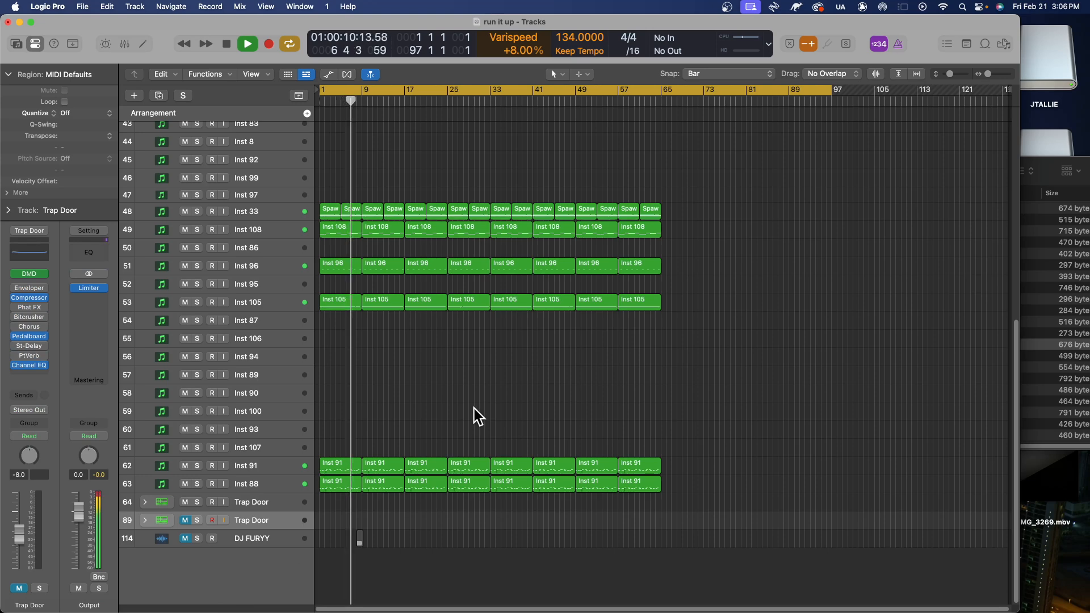
pyautogui.doubleClick(391, 468)
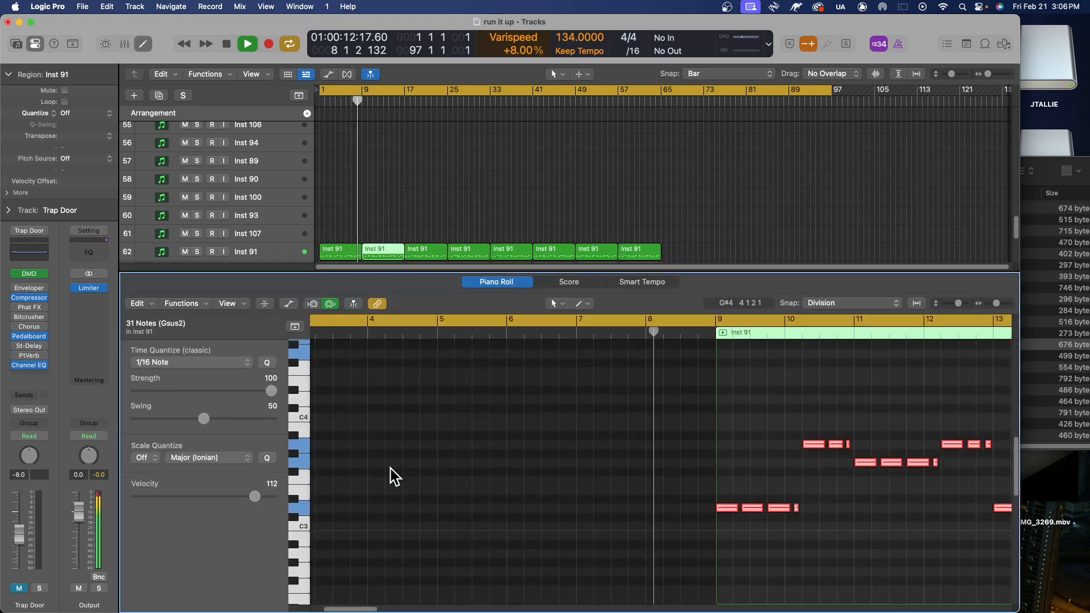
# - Stop playback and try to transpose the four D3 notes starting at bar 9 down 12 semitones, and undo the change
pyautogui.press('space')
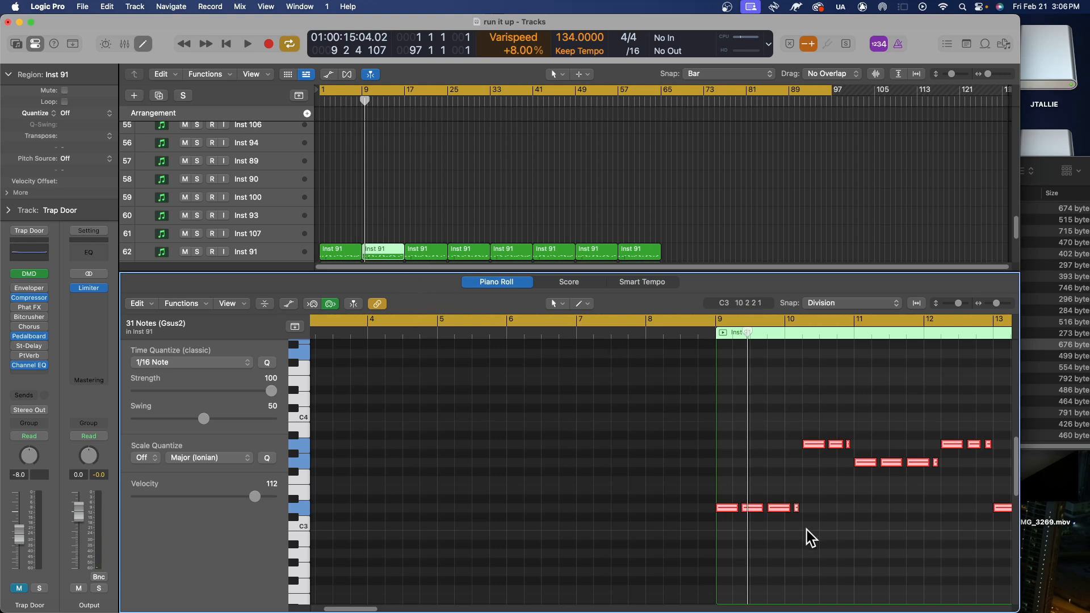
pyautogui.scroll(-2, 784, 564)
pyautogui.scroll(4, 783, 564)
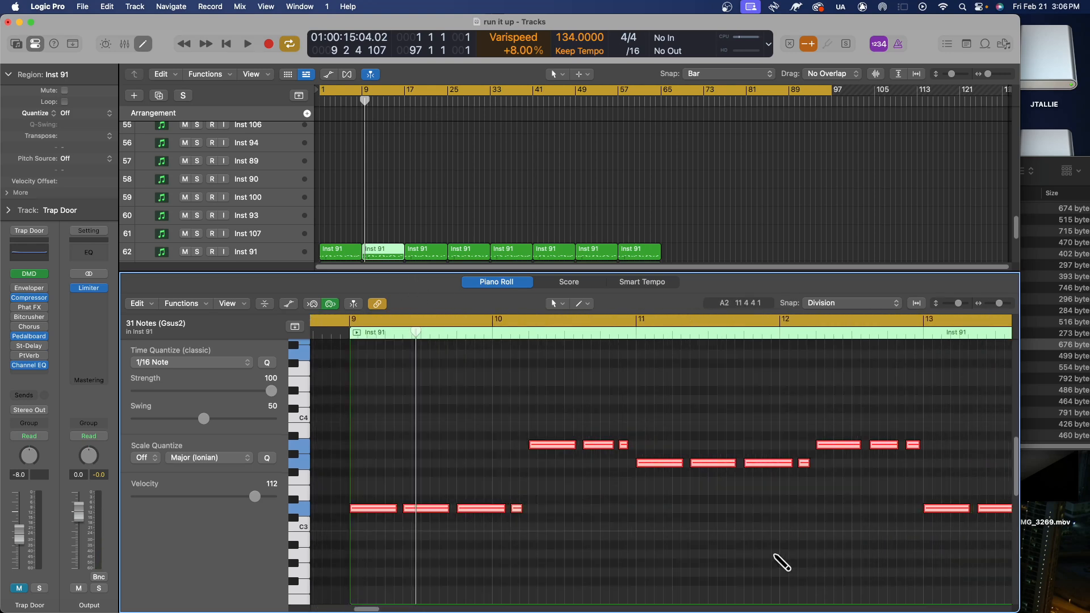
pyautogui.moveTo(555, 530); pyautogui.dragTo(372, 510)
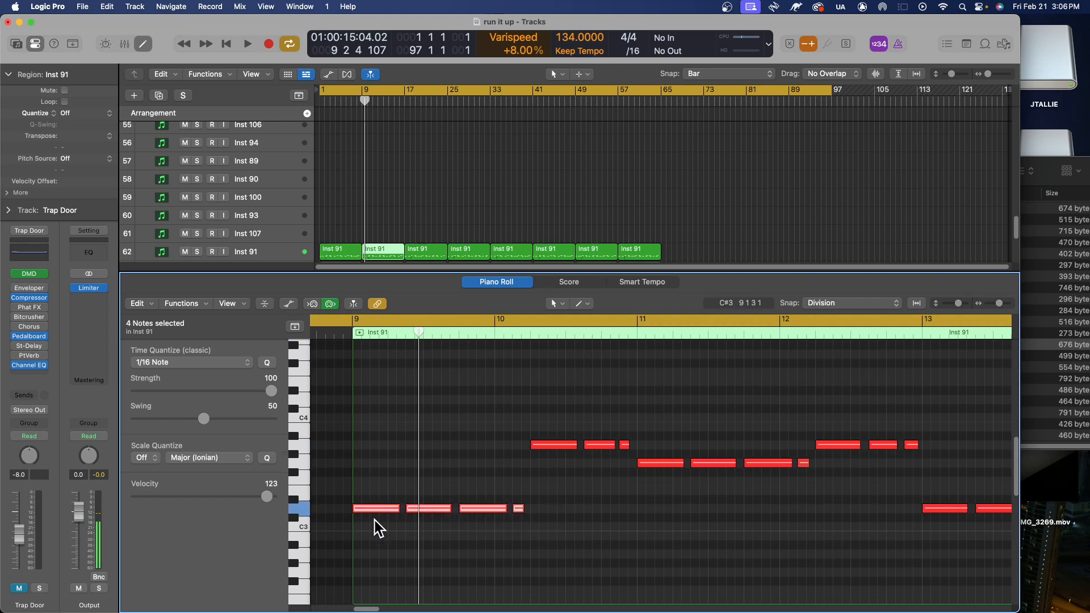
pyautogui.rightClick(374, 514)
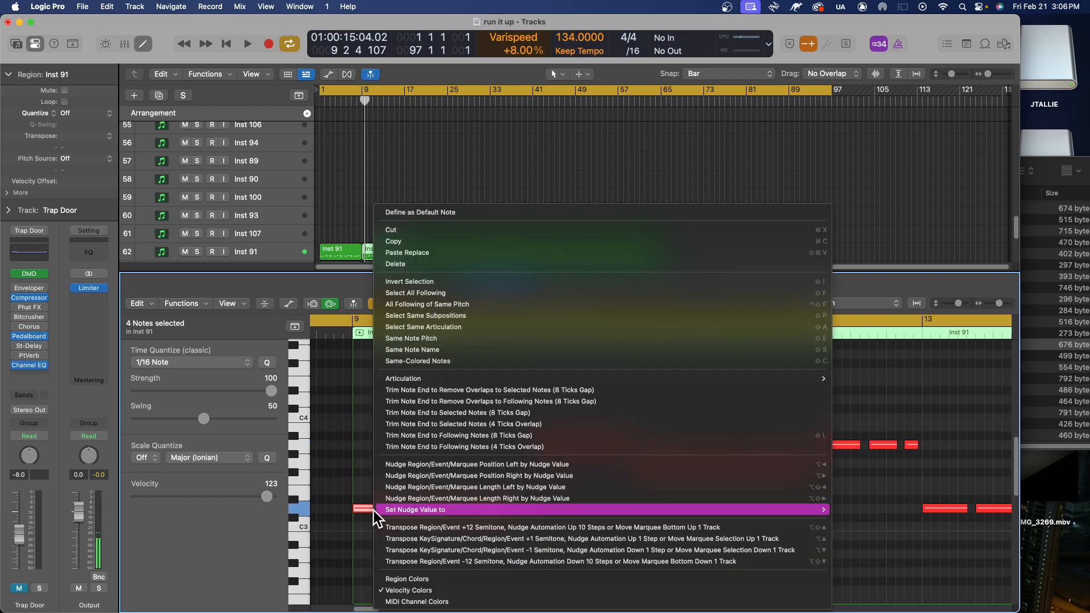
pyautogui.click(445, 562)
pyautogui.press('super+z')
pyautogui.click(396, 520)
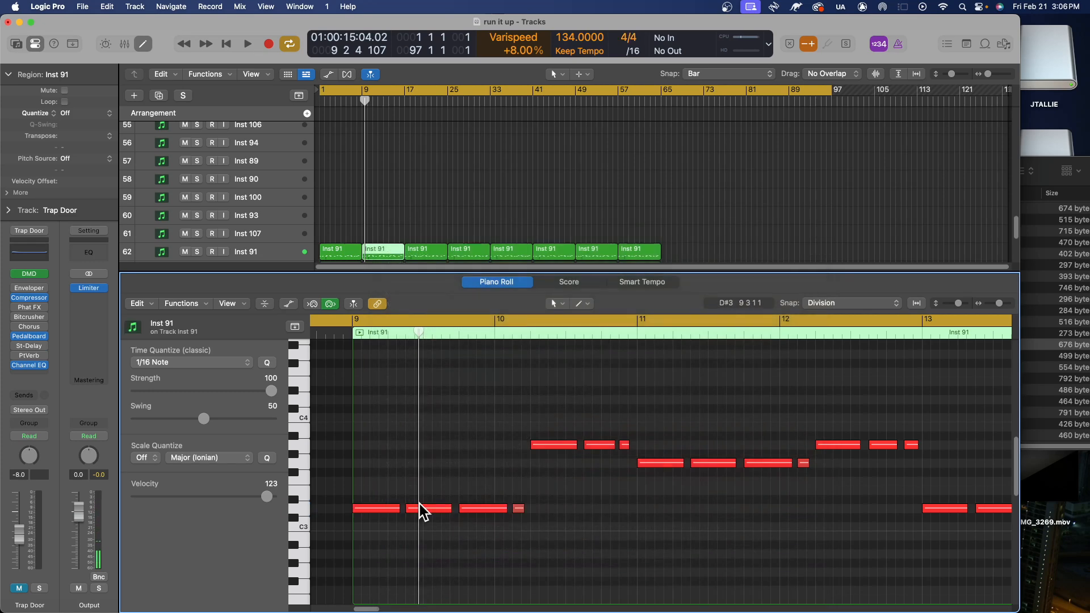
# - Transpose the three A3 notes in bar 10 of the Inst 91 region down 12 semitones
pyautogui.moveTo(523, 461)
pyautogui.mouseDown()
pyautogui.moveTo(683, 445)
pyautogui.moveTo(525, 454)
pyautogui.mouseUp()
pyautogui.moveTo(511, 412); pyautogui.dragTo(628, 449)
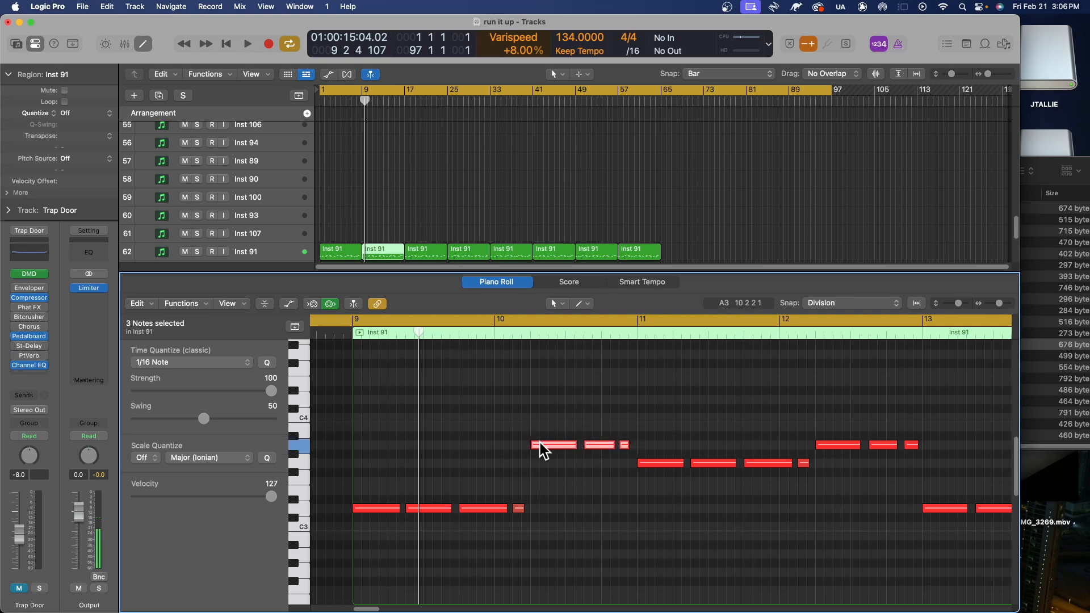
pyautogui.rightClick(541, 447)
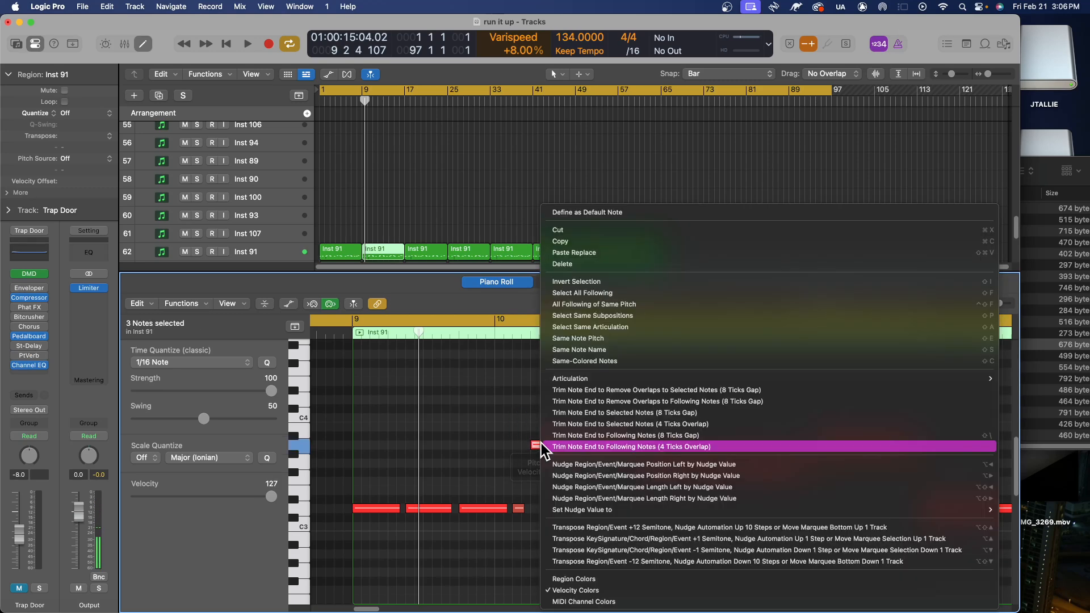
pyautogui.click(605, 562)
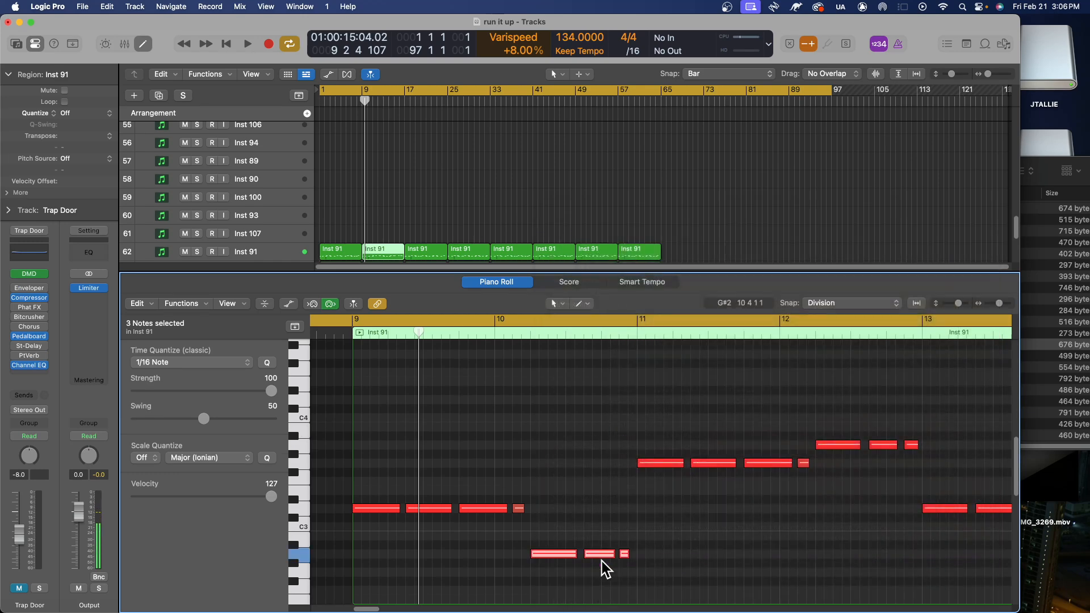
# - Play the beat from bar 5 through bar 12 to audition the lowered bar 10 notes, and stop playback
pyautogui.click(351, 104)
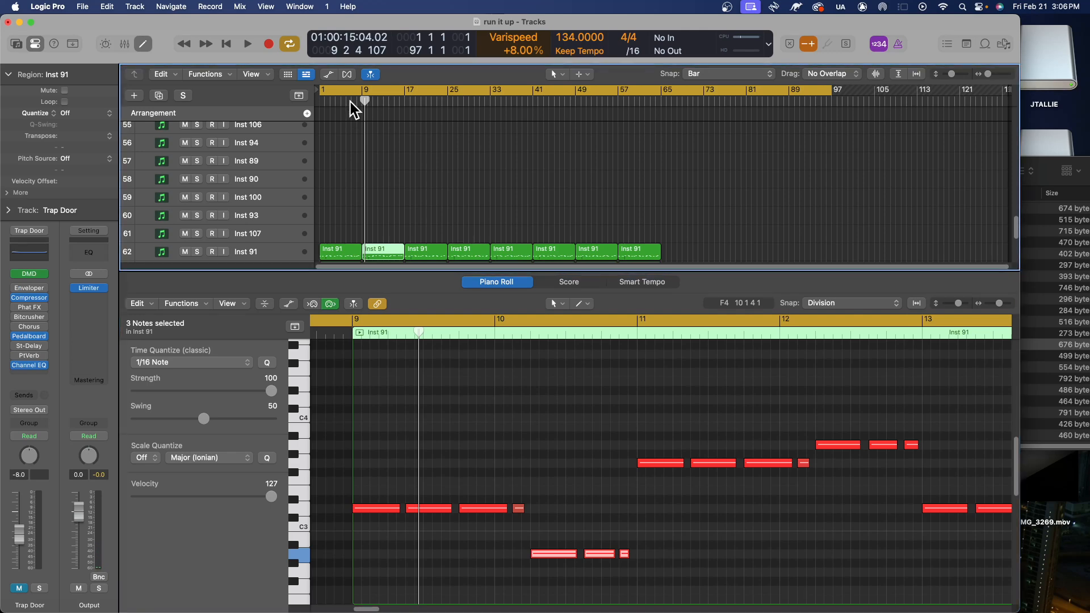
pyautogui.click(342, 103)
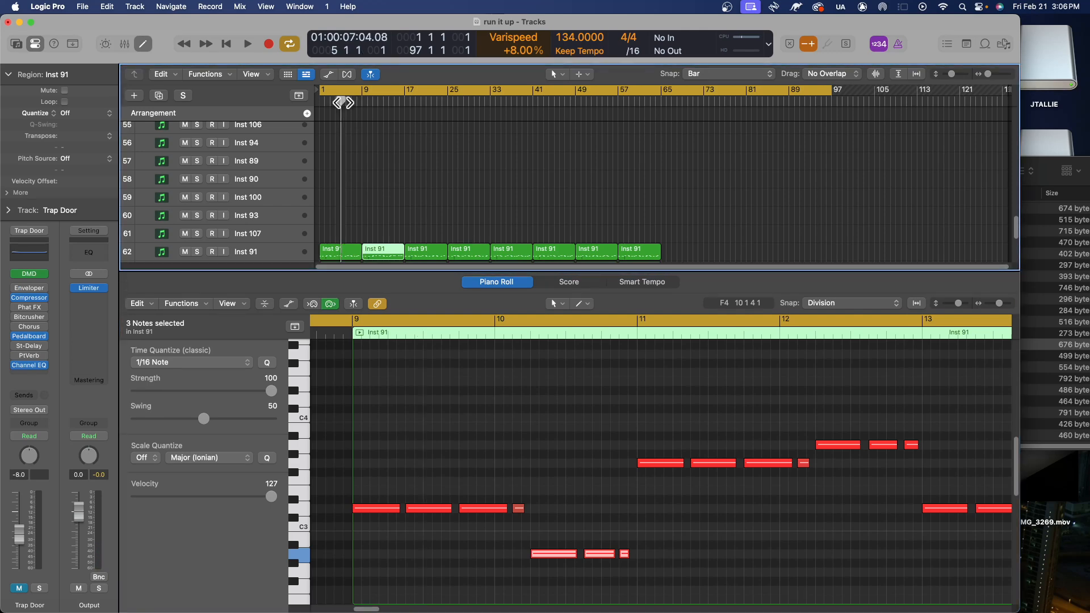
pyautogui.press('space')
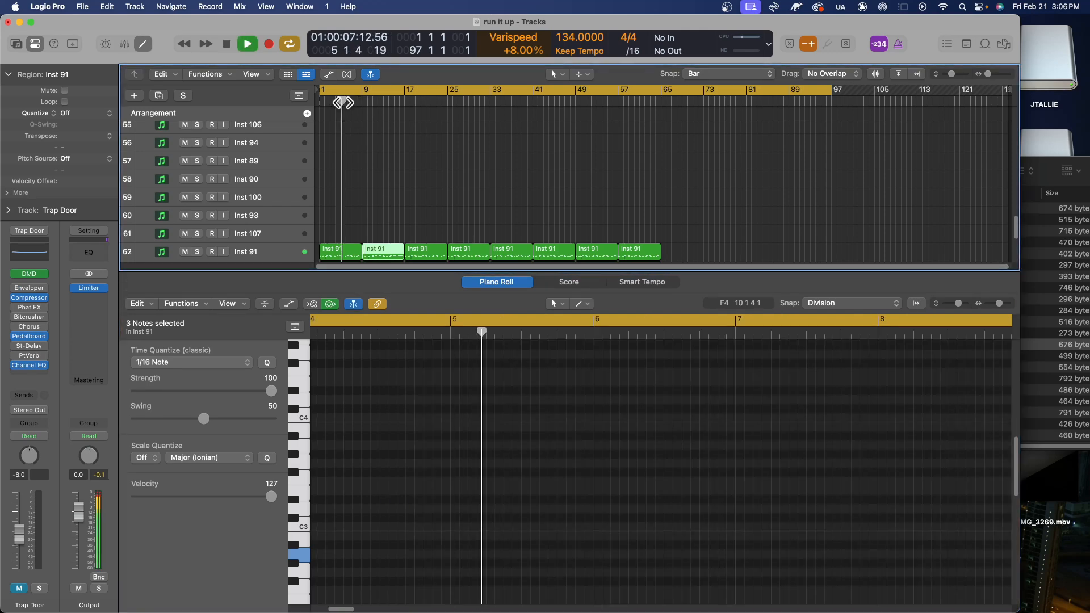
pyautogui.click(376, 250)
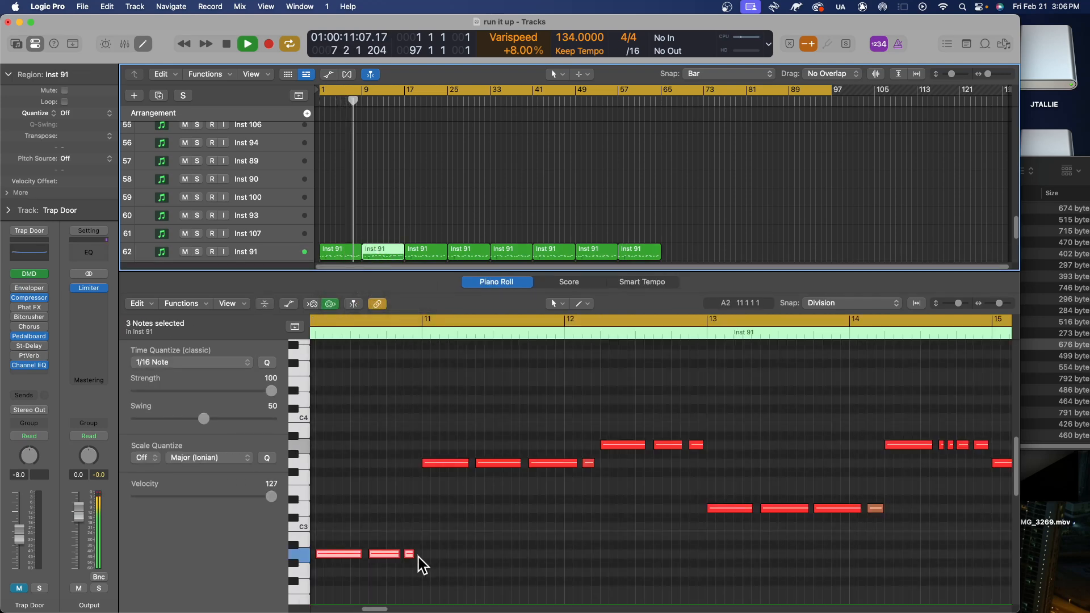
pyautogui.moveTo(381, 609); pyautogui.dragTo(374, 608)
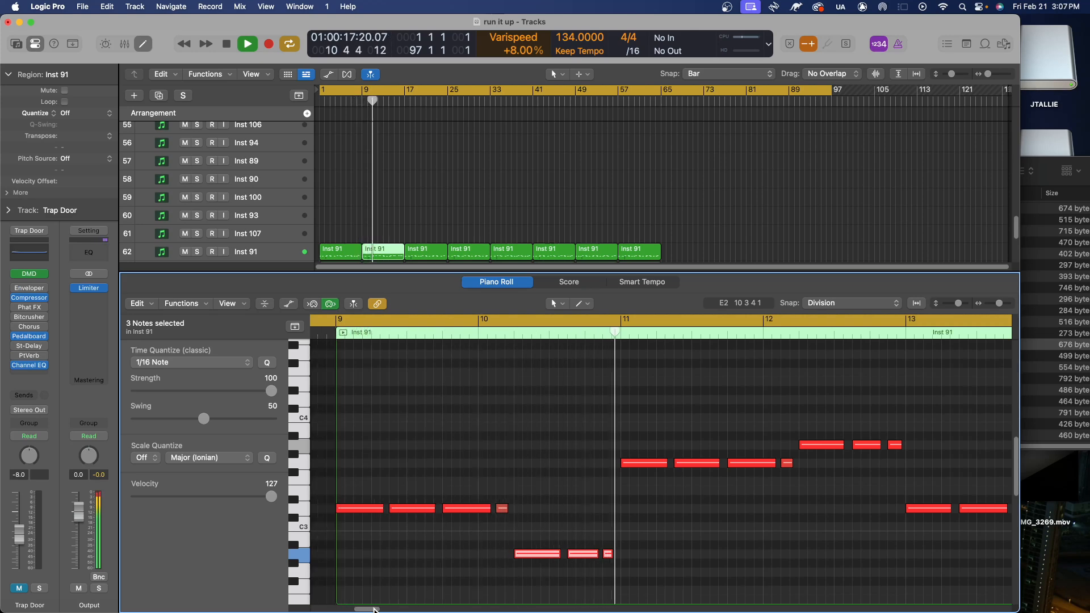
pyautogui.moveTo(372, 609); pyautogui.dragTo(388, 609)
pyautogui.press('space')
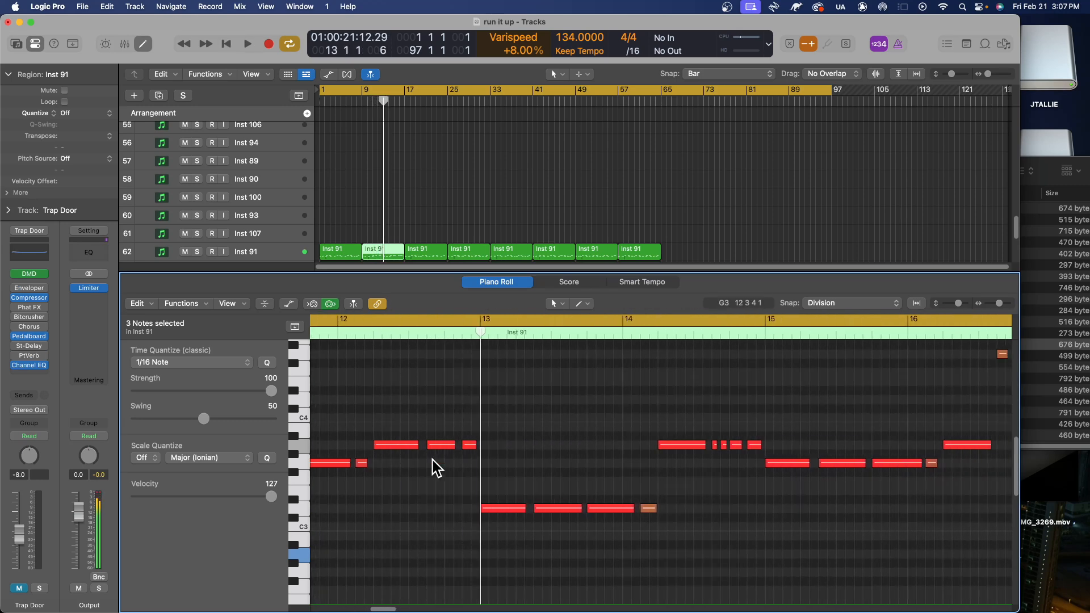
# - Transpose the second A3 note in bar 12 down 12 semitones and the third D3 note in bar 13 up 12 semitones
pyautogui.click(441, 446)
pyautogui.rightClick(442, 448)
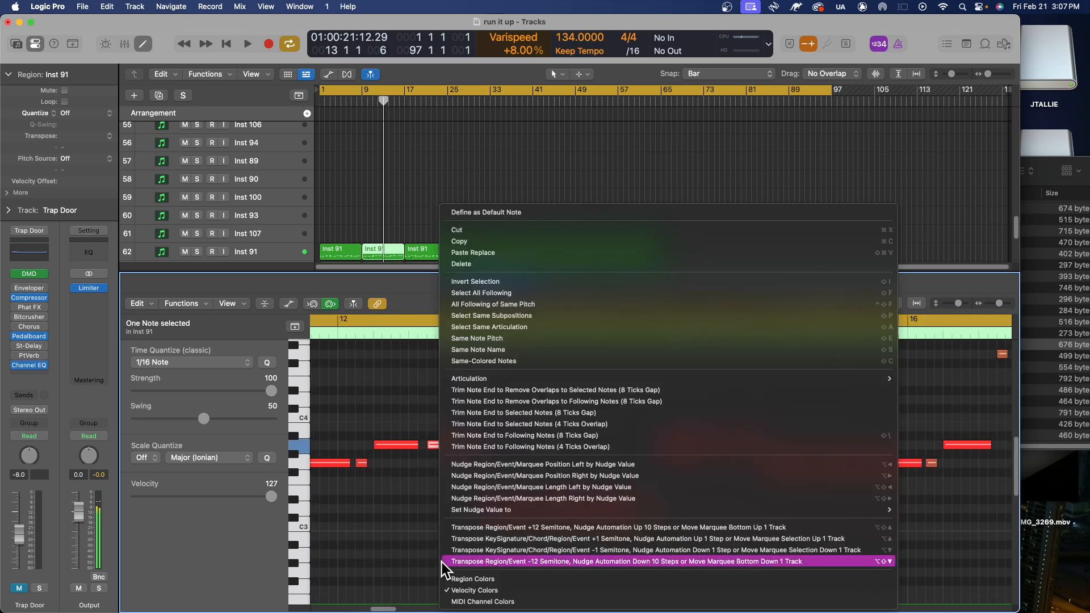
pyautogui.click(498, 561)
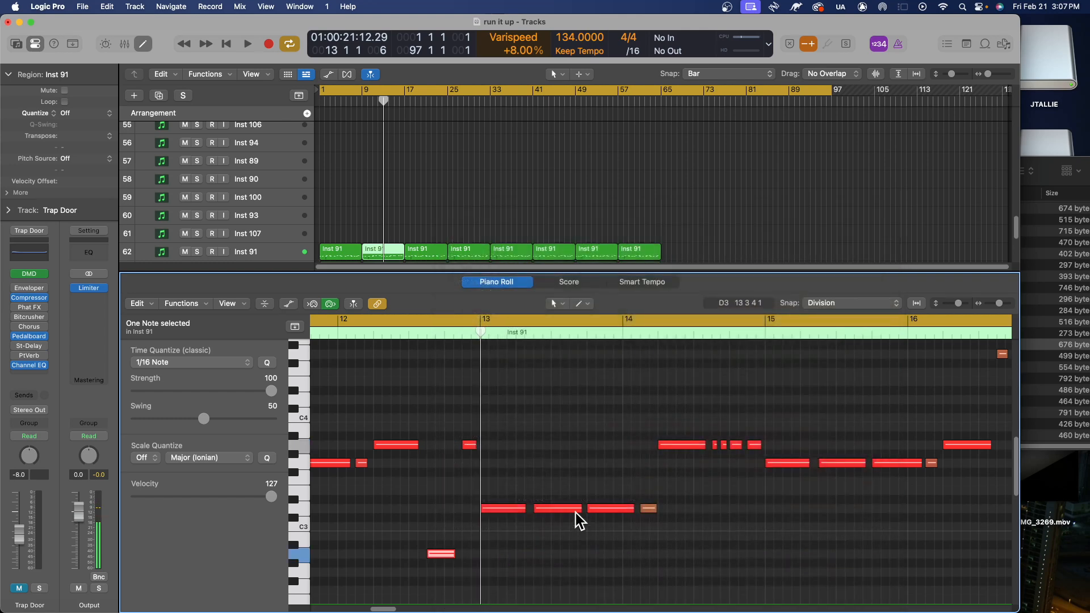
pyautogui.click(617, 508)
pyautogui.rightClick(617, 508)
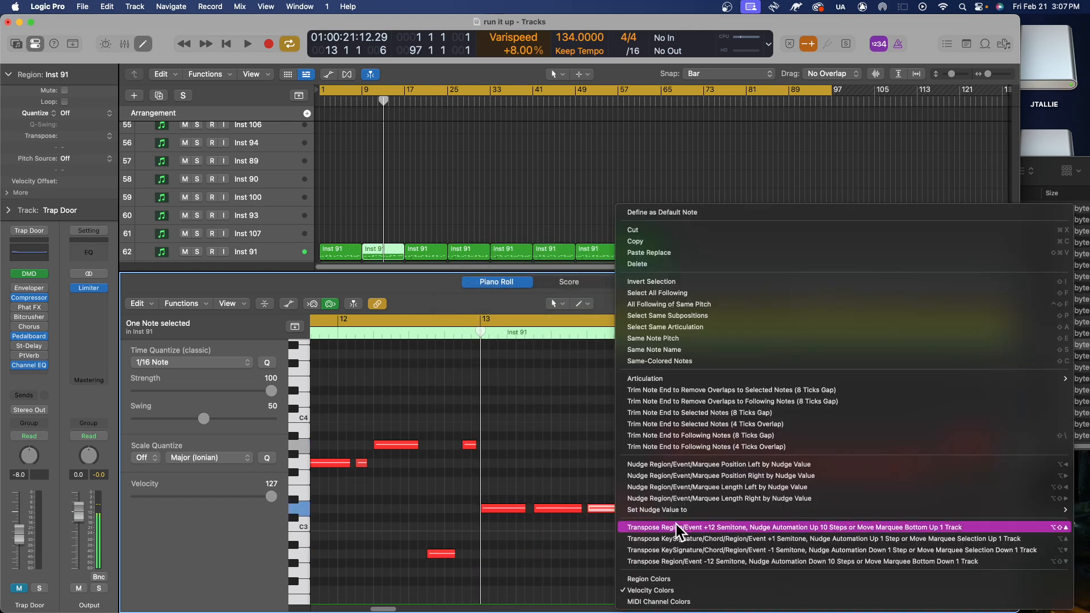
pyautogui.click(679, 531)
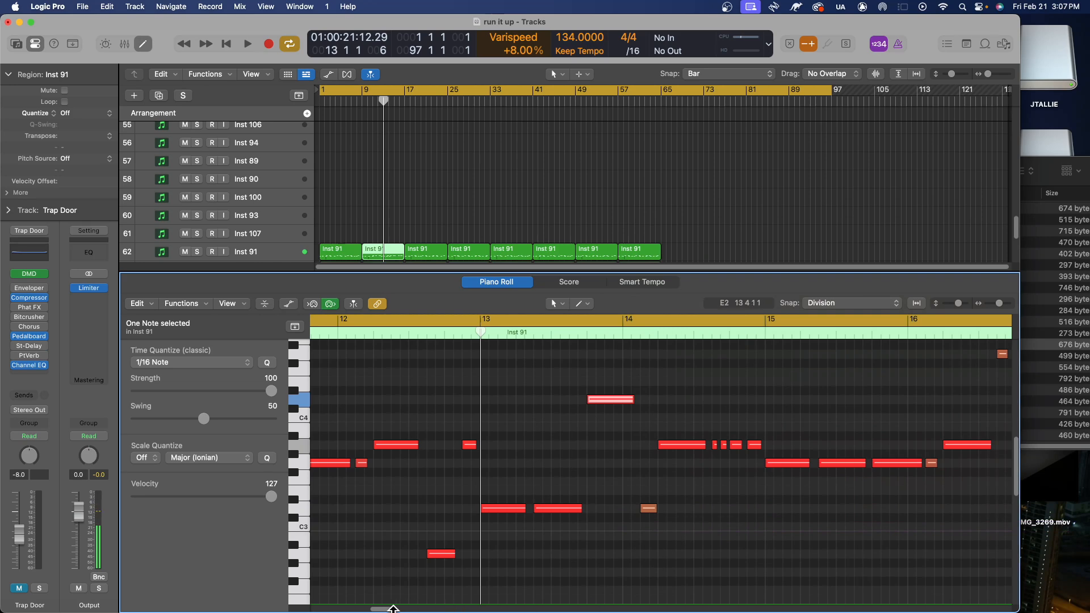
# - Transpose the third long G3 note, at the end of bar 15, down 12 semitones
pyautogui.moveTo(388, 611); pyautogui.dragTo(396, 609)
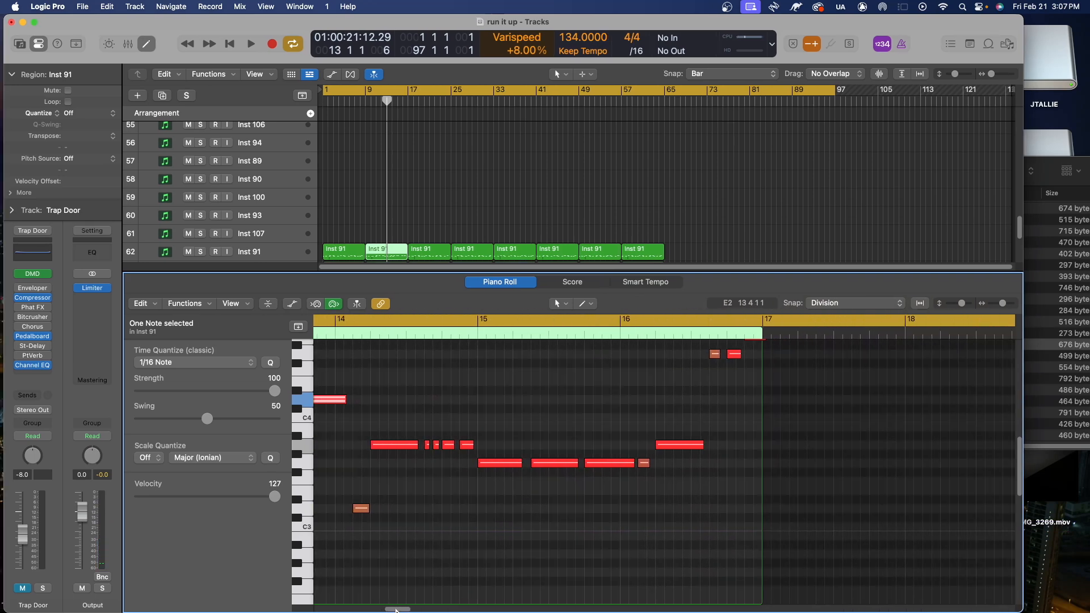
pyautogui.click(610, 469)
pyautogui.click(608, 464)
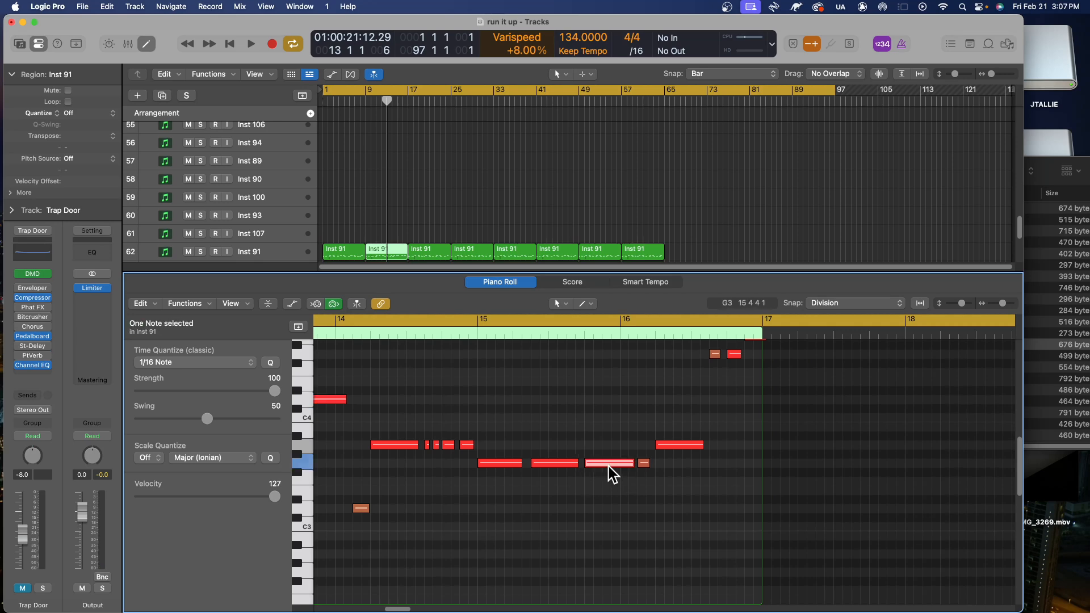
pyautogui.rightClick(609, 468)
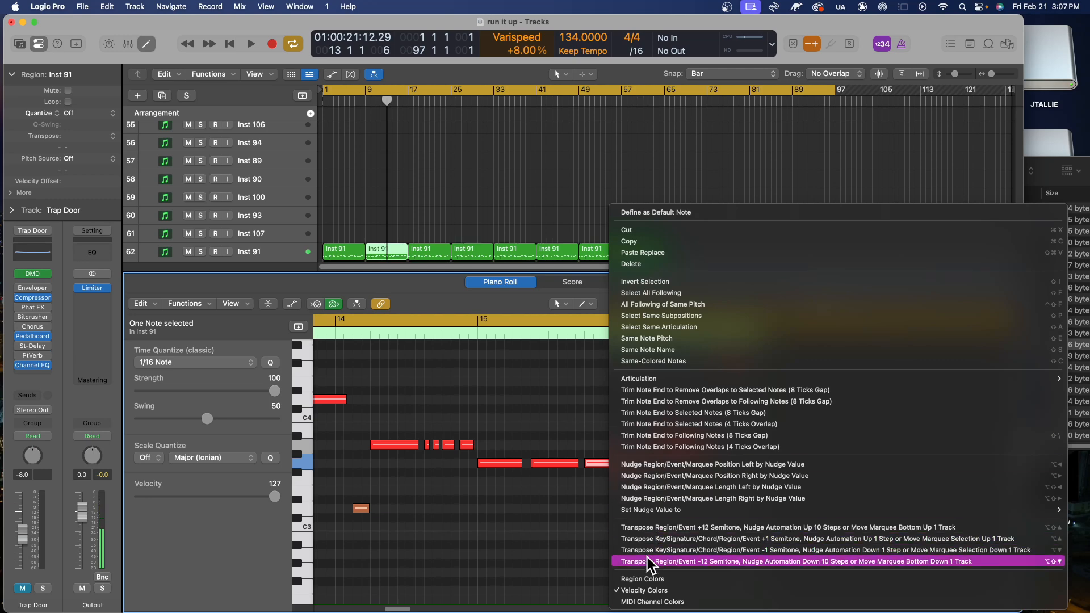
pyautogui.click(648, 562)
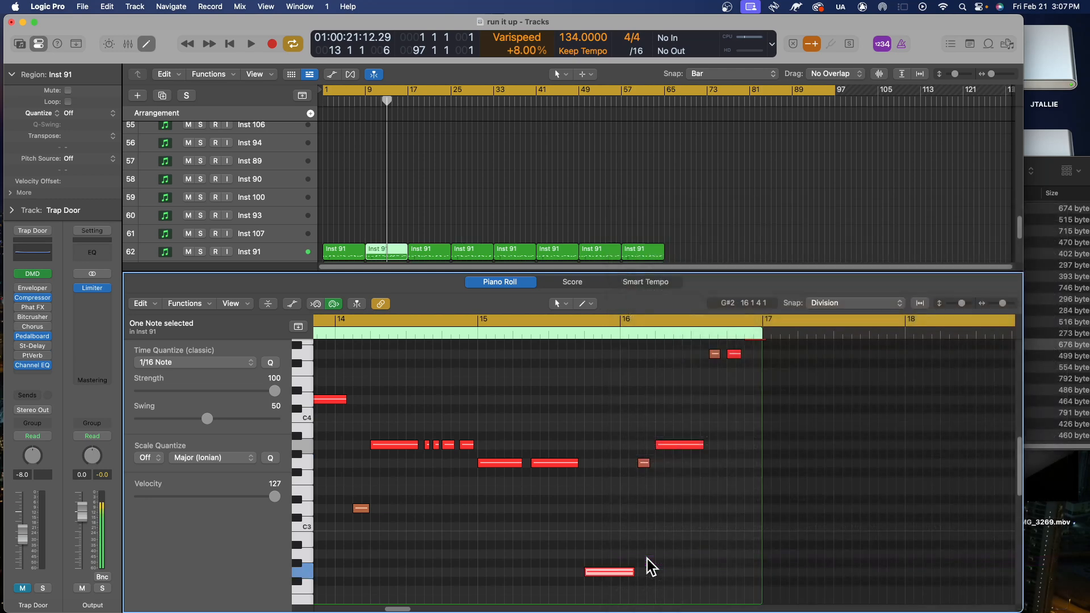
# - Try to transpose the short G3 note early in bar 16 up 12 semitones, and undo the change
pyautogui.click(644, 463)
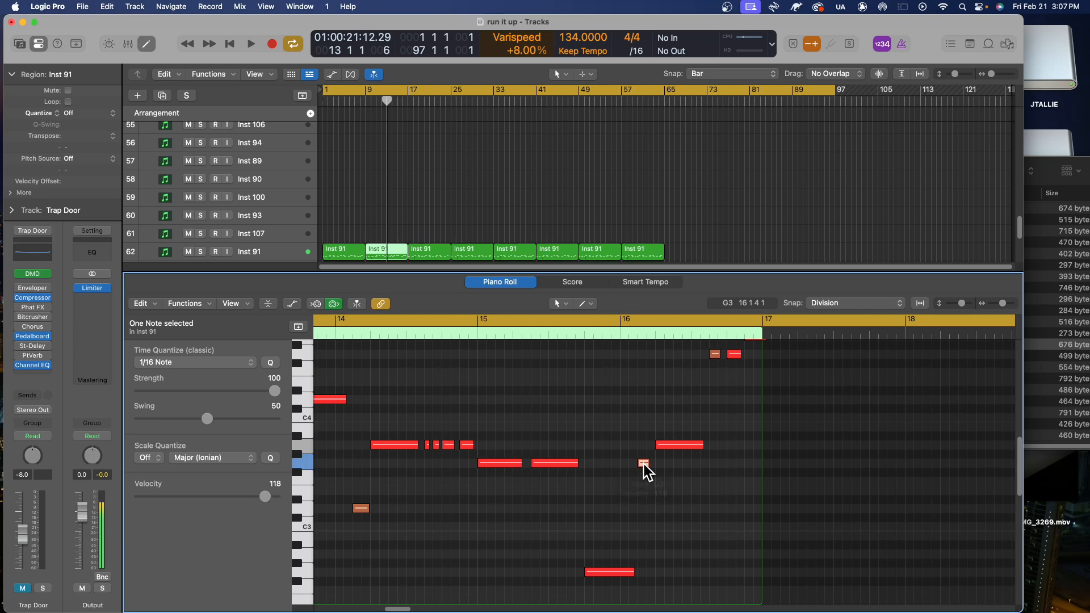
pyautogui.rightClick(644, 464)
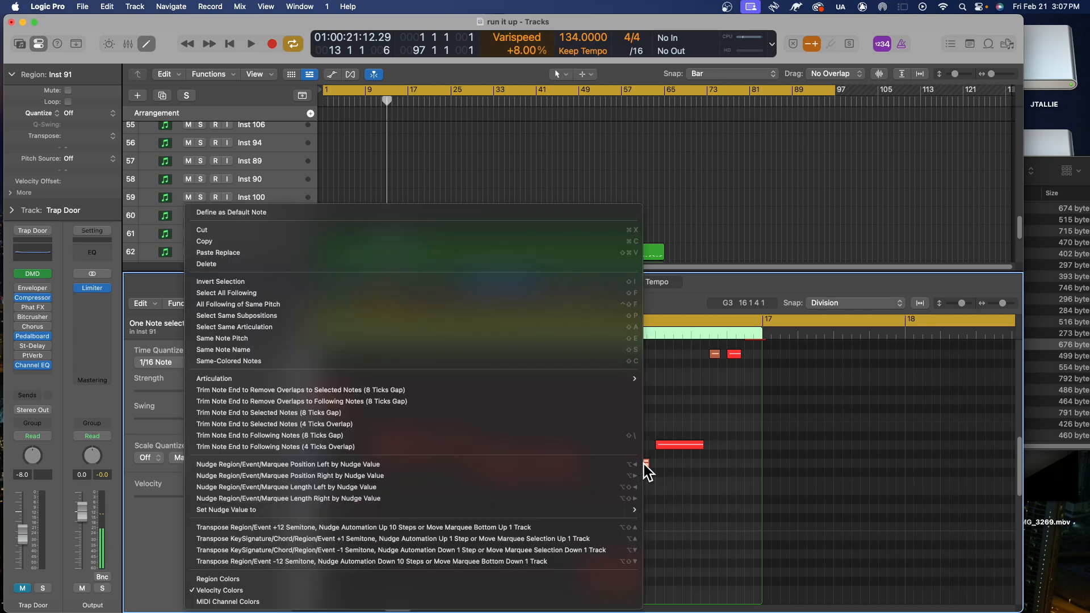
pyautogui.click(570, 525)
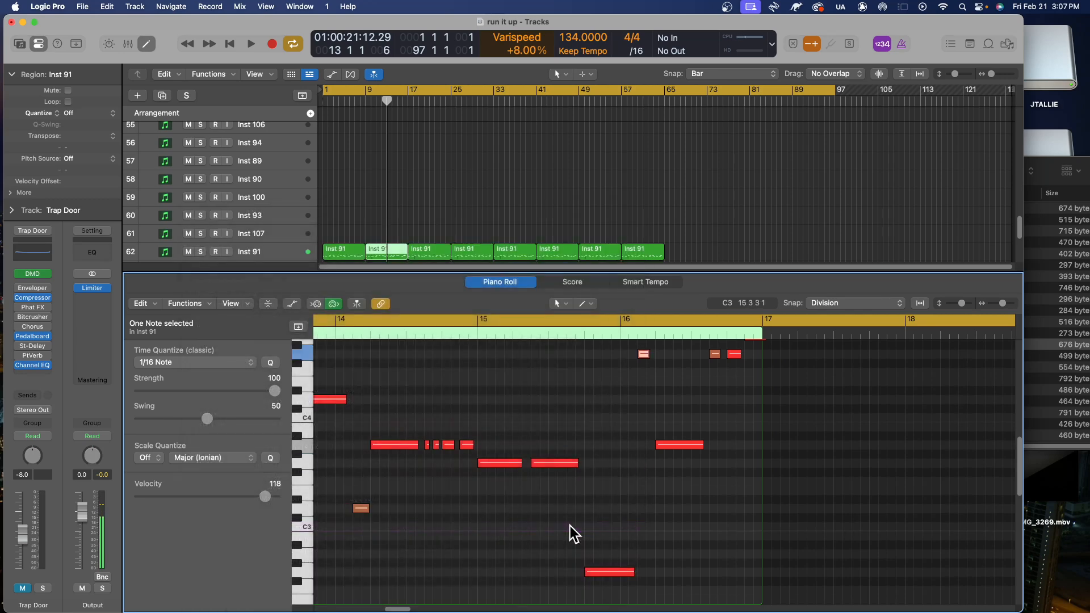
pyautogui.press('super+z')
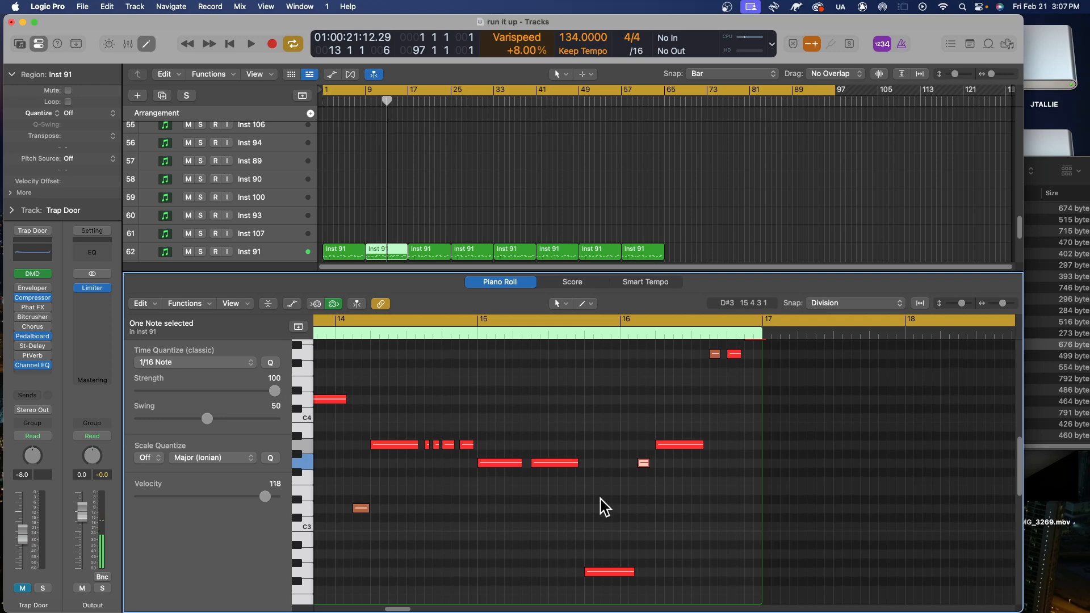
# - Transpose the short G3 note early in bar 16 down 12 semitones and play the edited region through to check it
pyautogui.rightClick(647, 473)
pyautogui.click(559, 575)
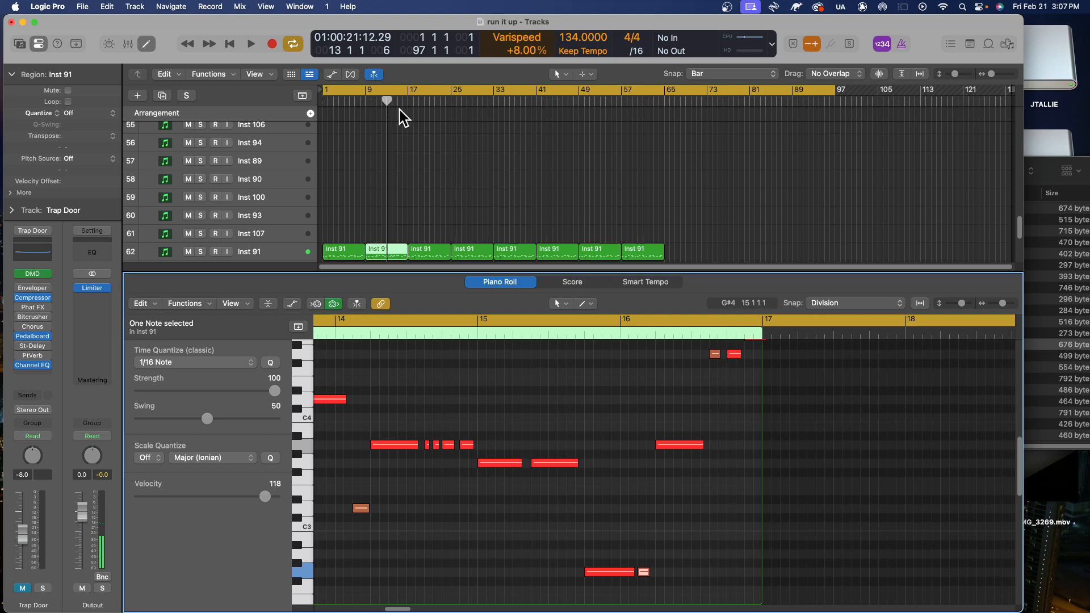
pyautogui.click(351, 104)
pyautogui.press('space')
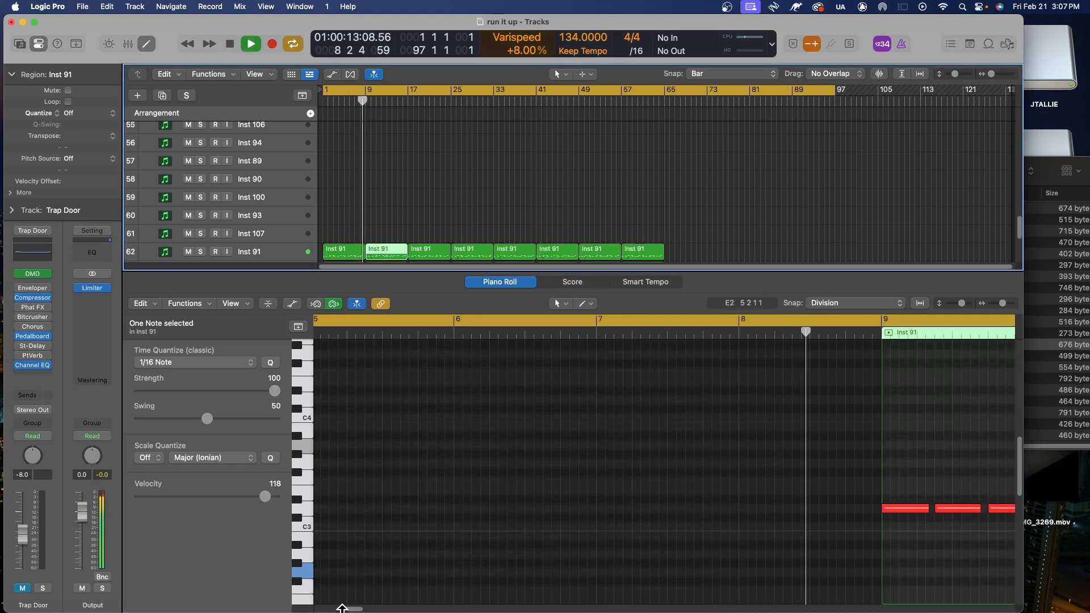
pyautogui.moveTo(358, 607); pyautogui.dragTo(405, 608)
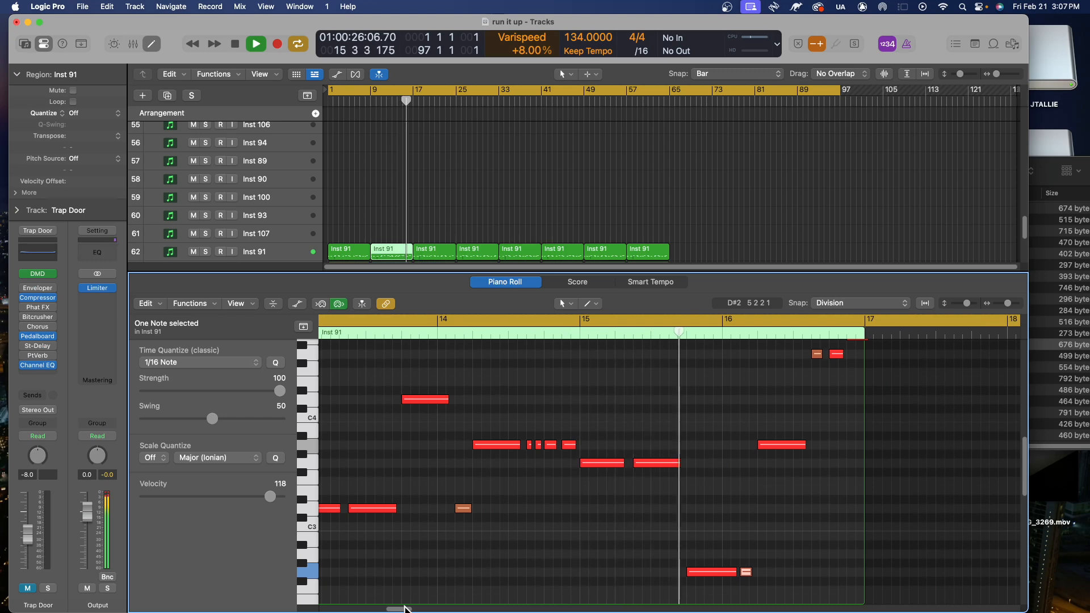
pyautogui.press('space')
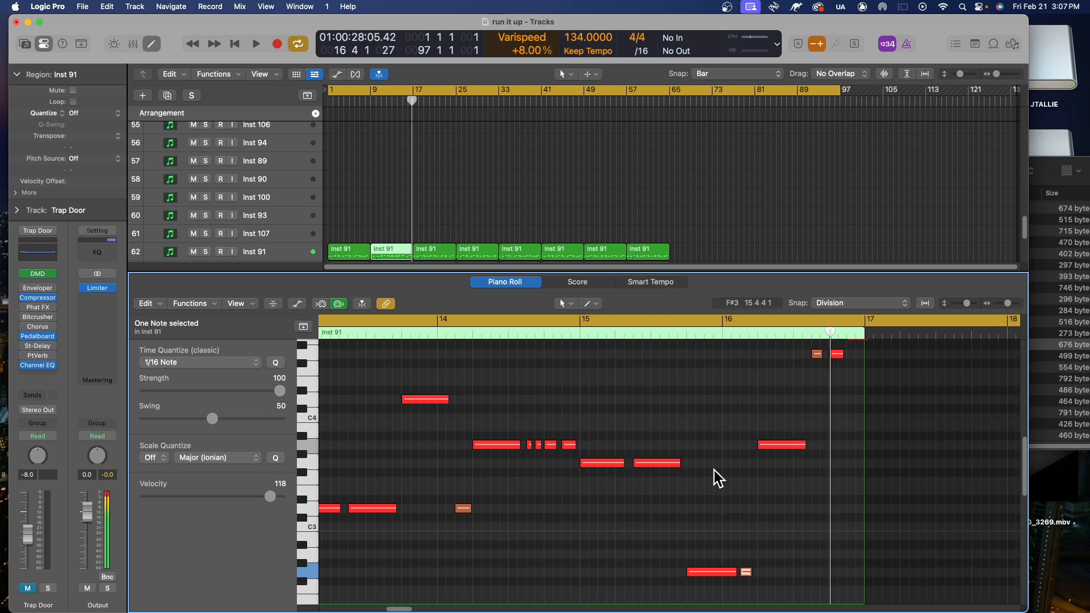
# - Transpose the long A3 note in bar 16 up 12 semitones and audition the region's ending from bar 13
pyautogui.click(781, 446)
pyautogui.rightClick(781, 454)
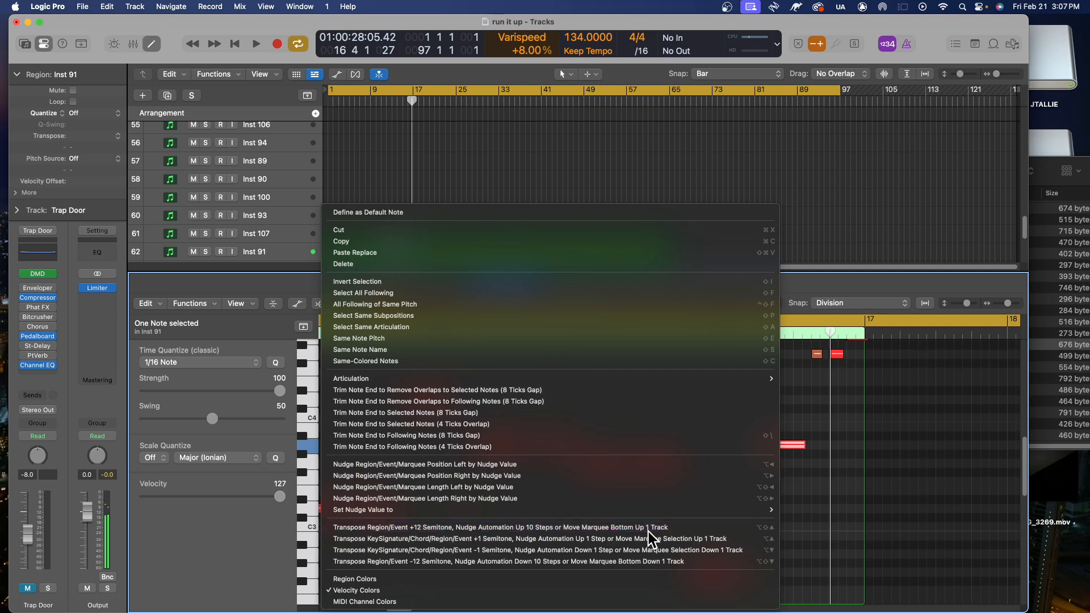
pyautogui.click(652, 538)
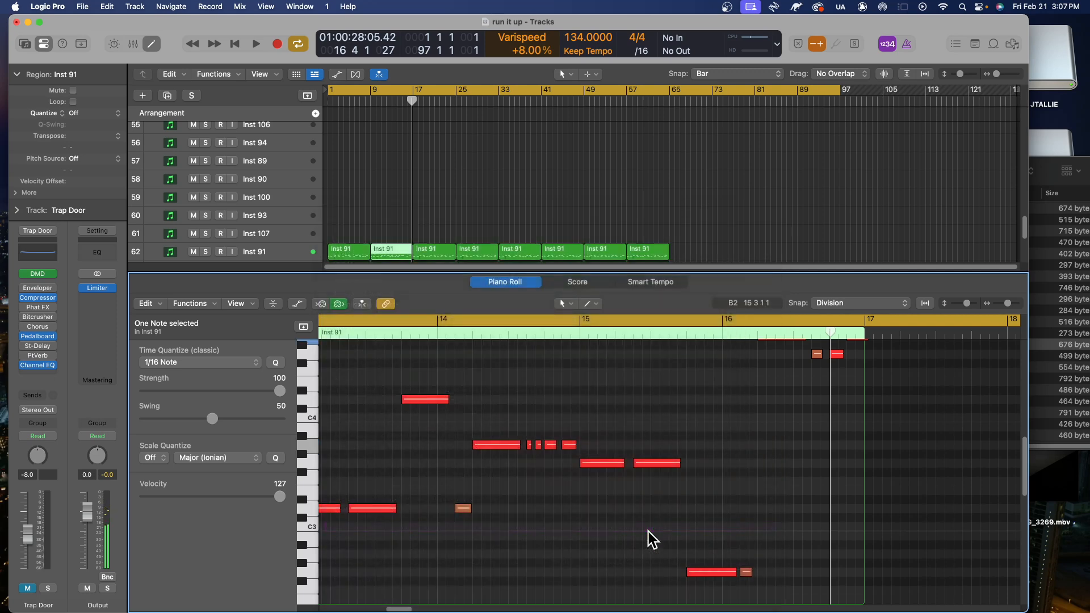
pyautogui.click(386, 337)
pyautogui.press('space')
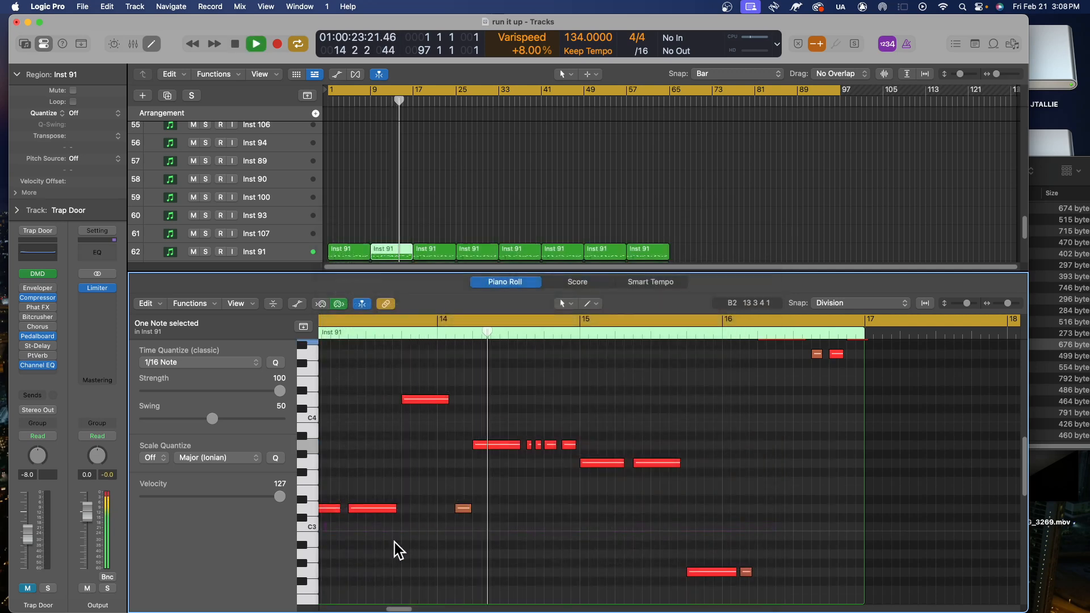
pyautogui.moveTo(405, 609); pyautogui.dragTo(410, 609)
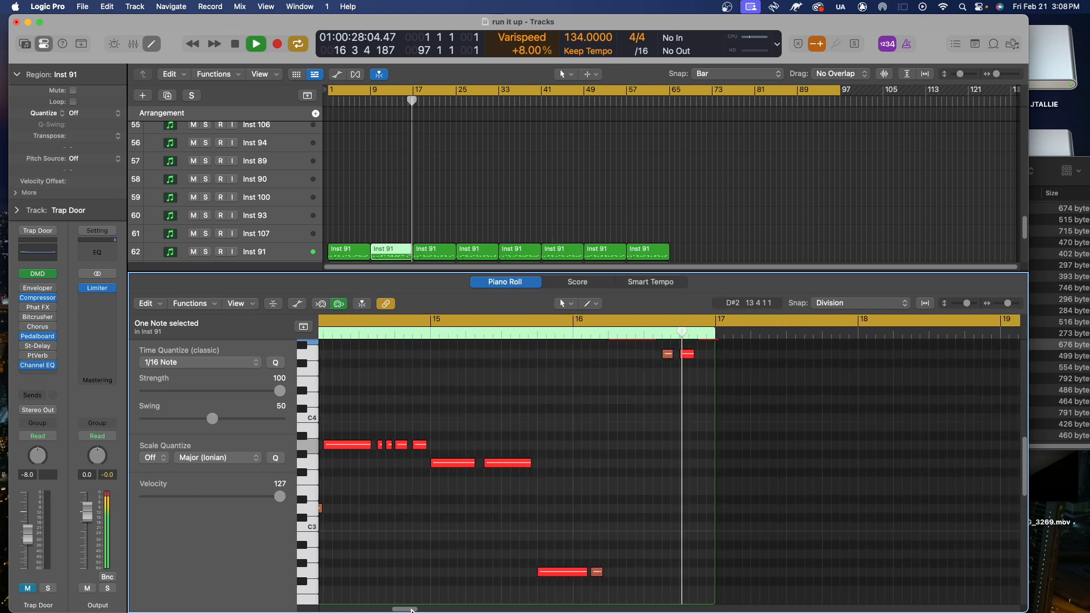
pyautogui.press('space')
pyautogui.scroll(3, 671, 541)
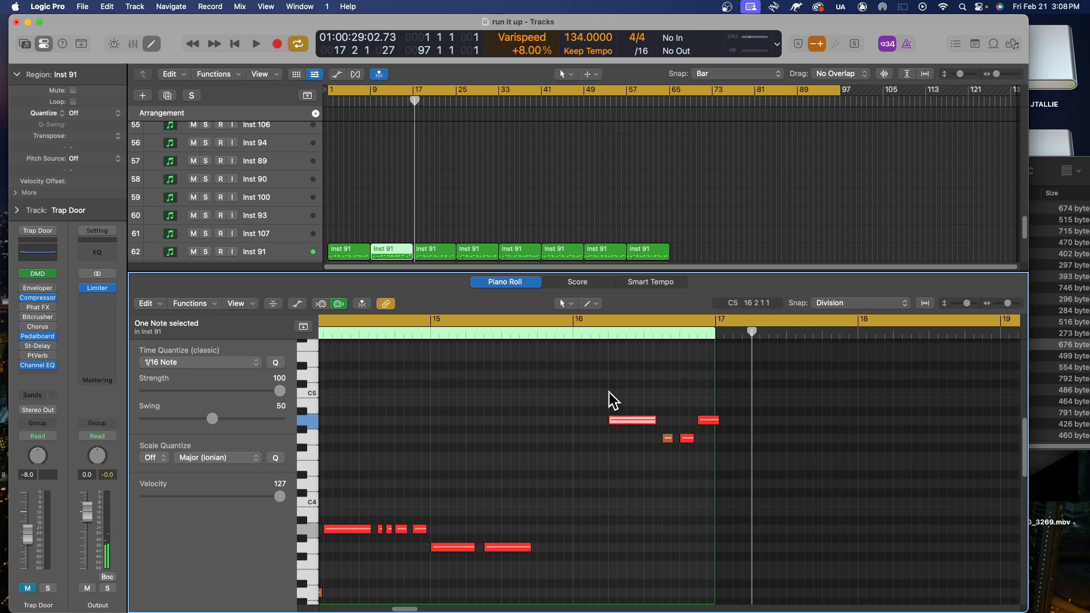
# - Transpose the long A4 note in bar 16 down 12 semitones twice and audition the region's ending from about bar 15
pyautogui.rightClick(623, 429)
pyautogui.click(687, 566)
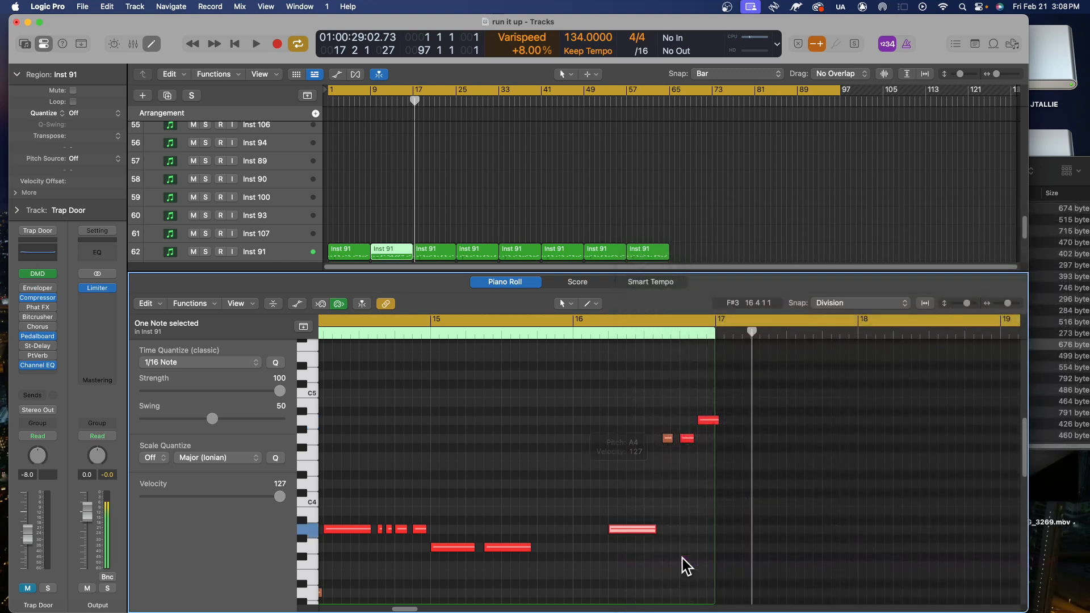
pyautogui.scroll(-2, 687, 562)
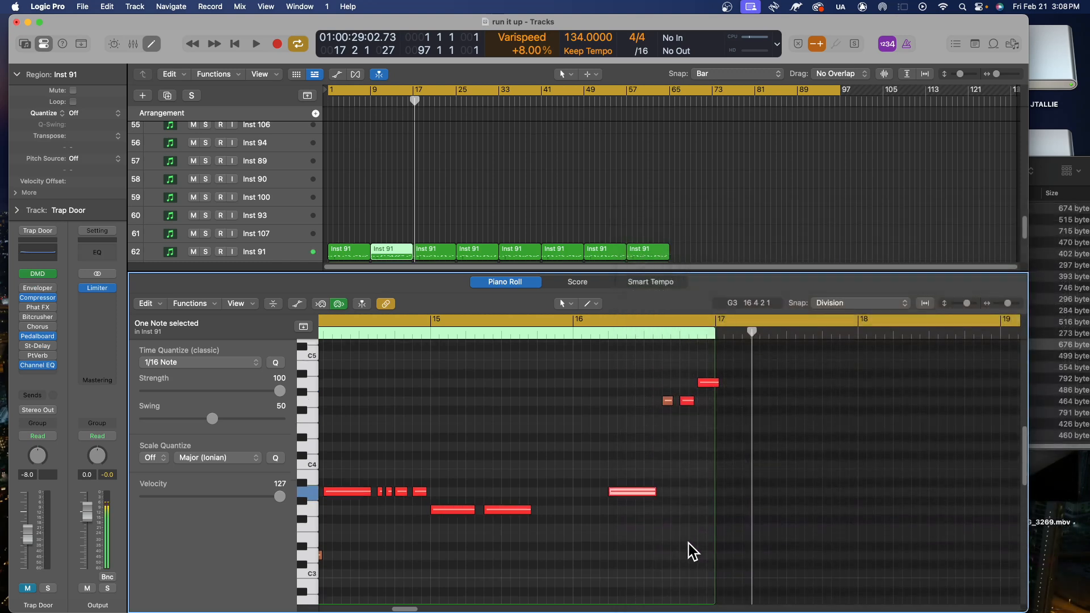
pyautogui.rightClick(640, 499)
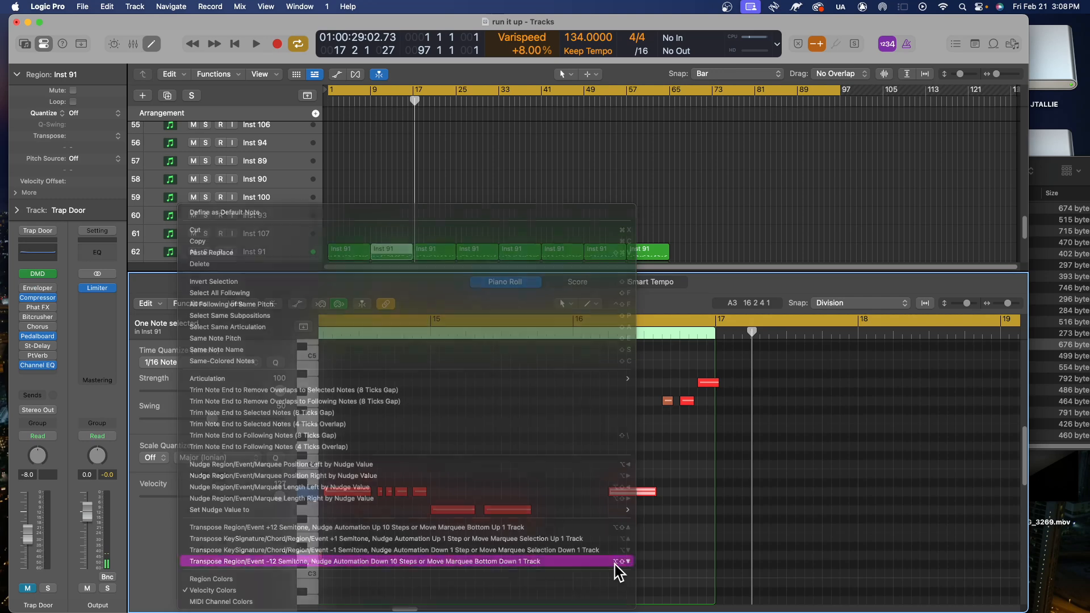
pyautogui.click(615, 563)
pyautogui.scroll(-5, 658, 487)
pyautogui.scroll(2, 658, 487)
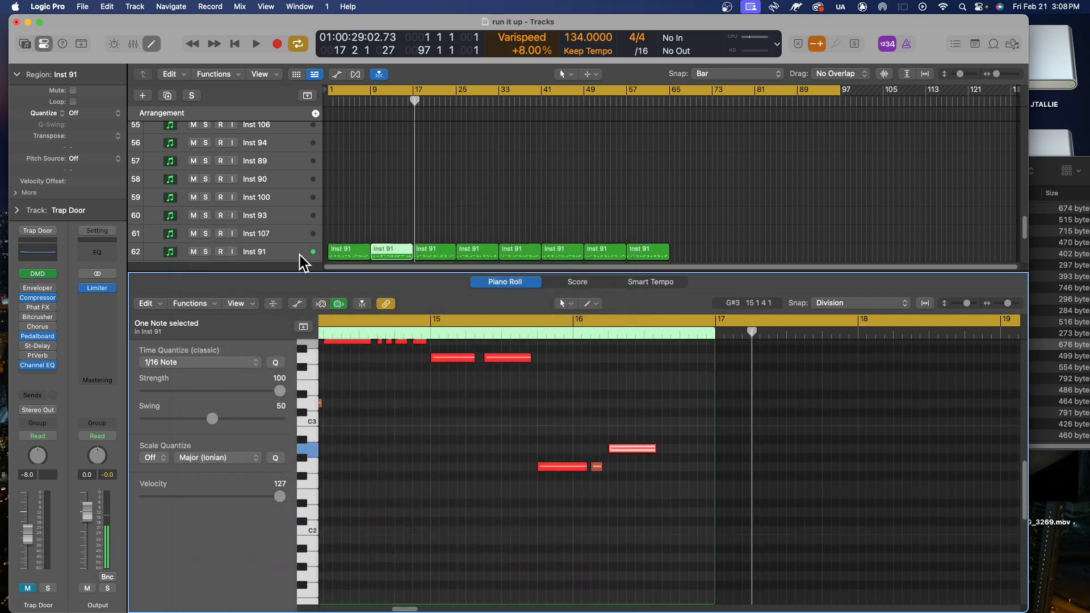
pyautogui.click(385, 338)
pyautogui.press('space')
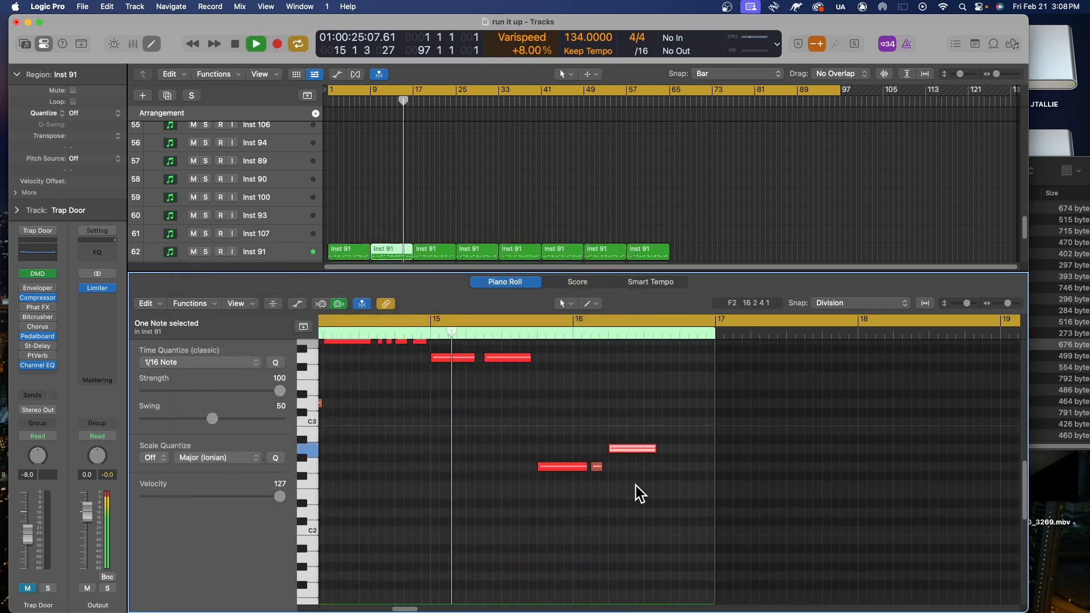
pyautogui.scroll(7, 647, 494)
pyautogui.scroll(-2, 654, 494)
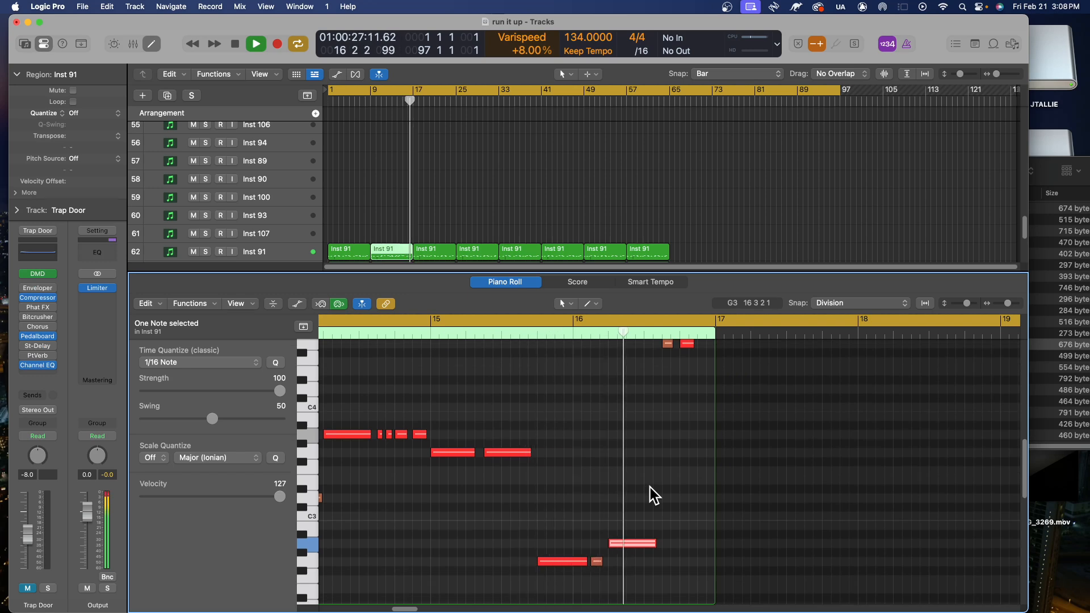
pyautogui.press('space')
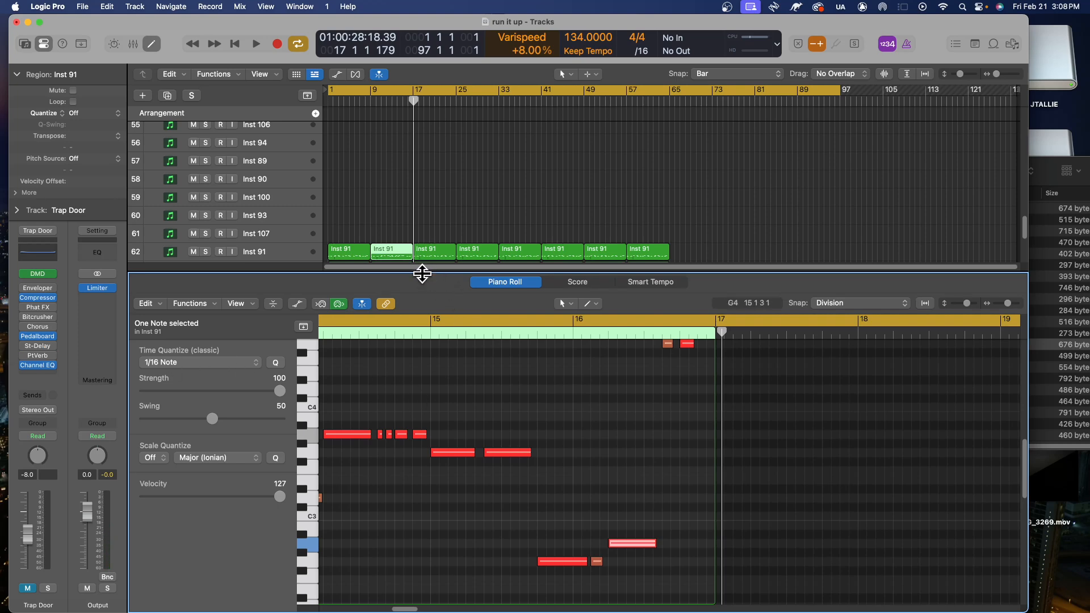
# - Enlarge the tracks area by shrinking the Piano Roll editor and clear the region selection
pyautogui.moveTo(422, 273); pyautogui.dragTo(422, 447)
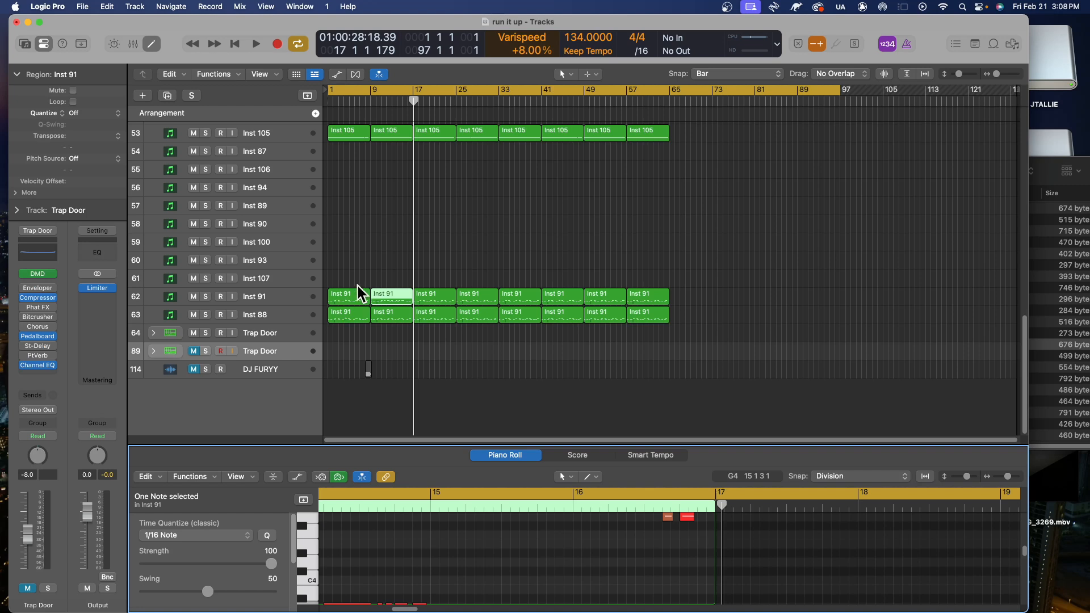
pyautogui.moveTo(700, 279); pyautogui.dragTo(430, 320)
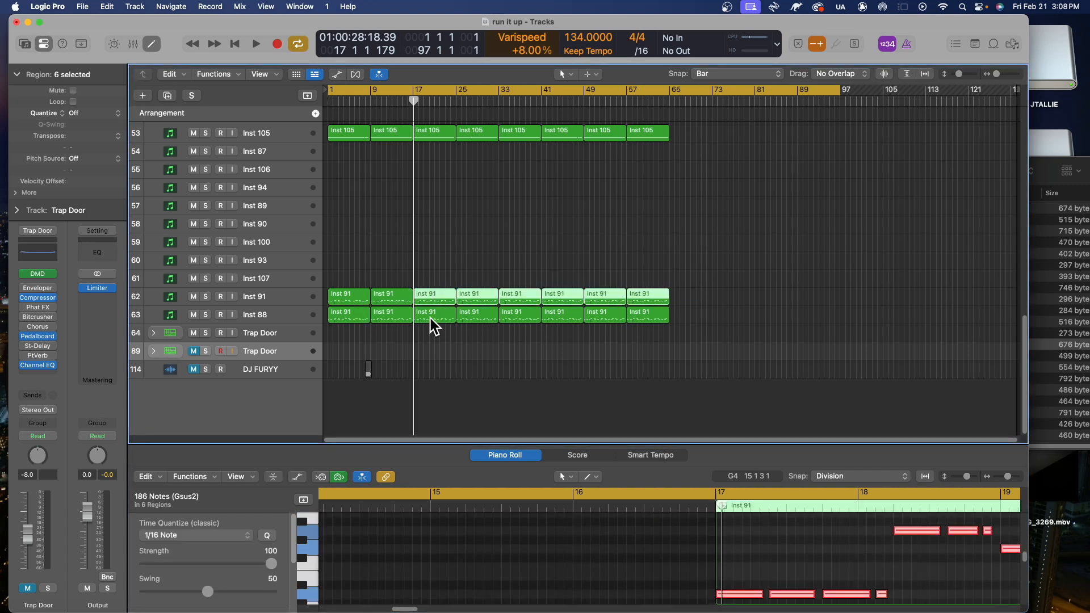
pyautogui.moveTo(436, 281)
pyautogui.mouseDown()
pyautogui.moveTo(336, 296)
pyautogui.moveTo(441, 298)
pyautogui.moveTo(421, 296)
pyautogui.mouseUp()
pyautogui.moveTo(547, 289); pyautogui.dragTo(513, 306)
pyautogui.click(503, 251)
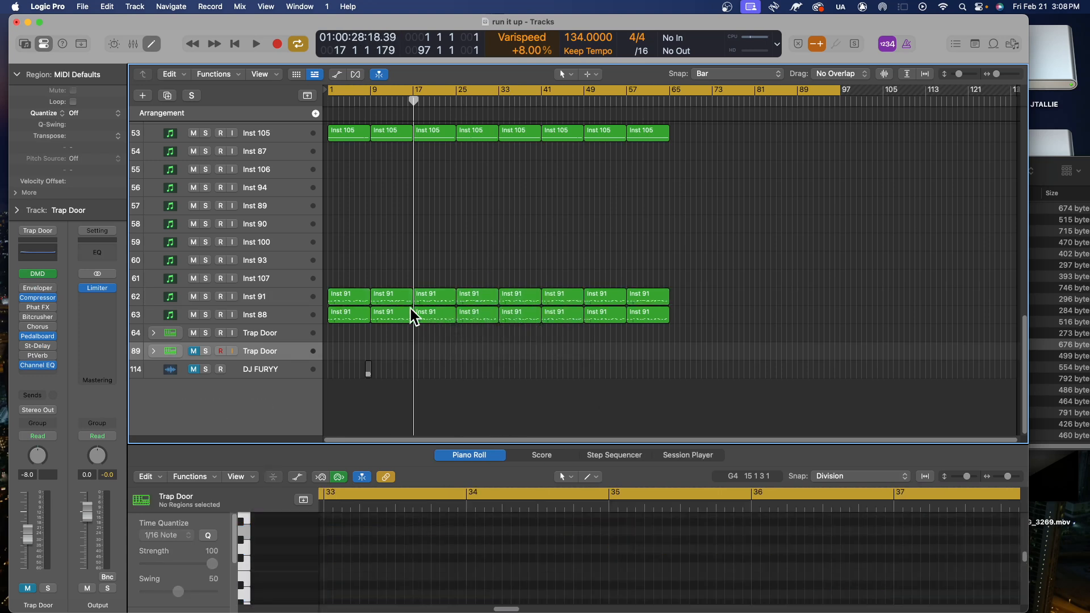
# - Insert the iZotope Ozone 11 plug-in after the Limiter on the Output channel
pyautogui.click(263, 372)
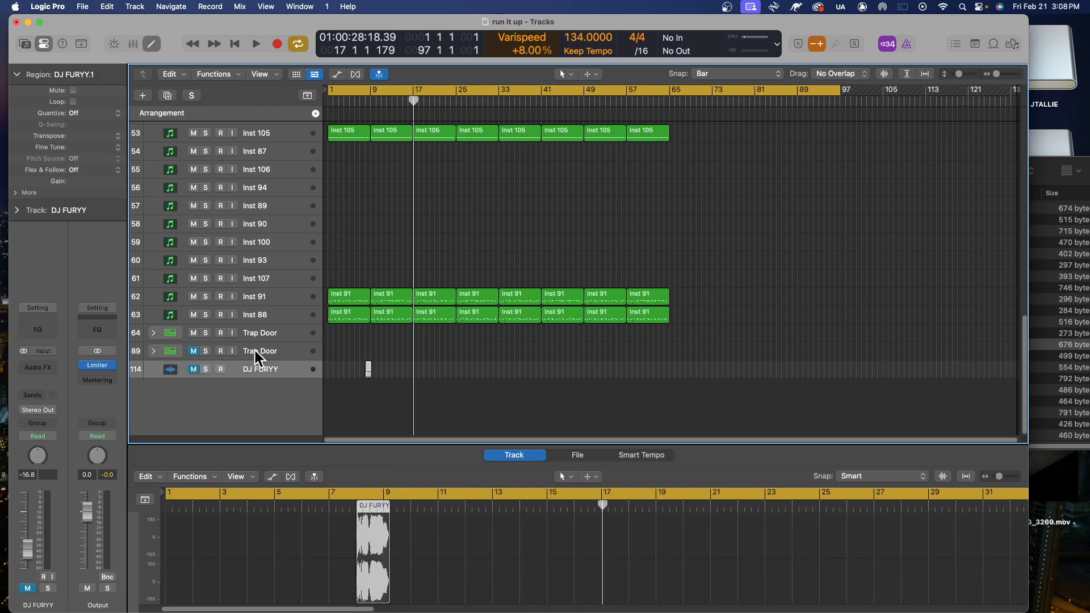
pyautogui.click(109, 374)
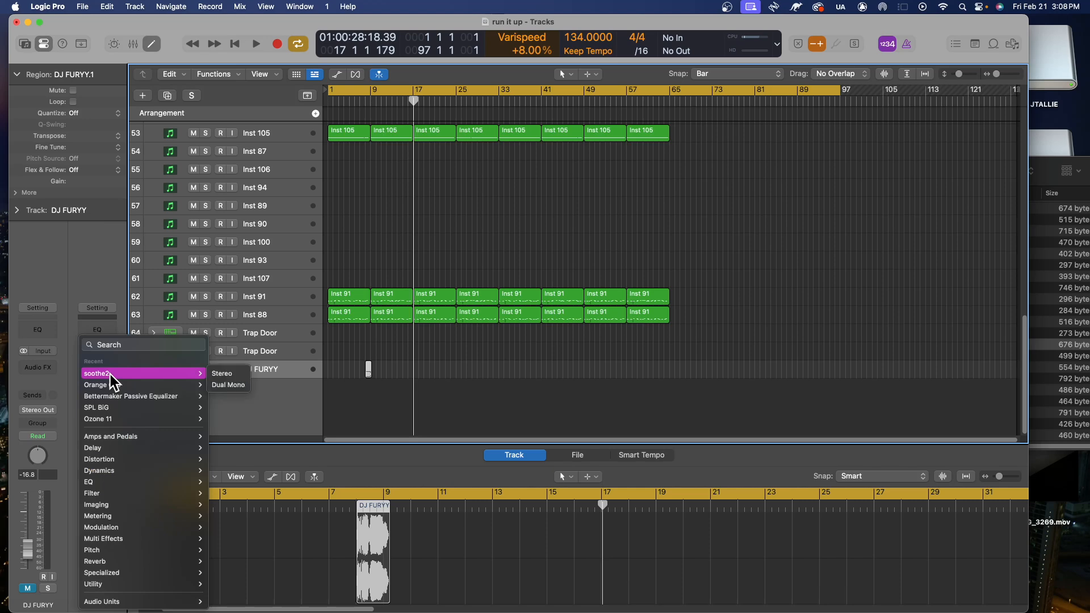
pyautogui.moveTo(164, 604)
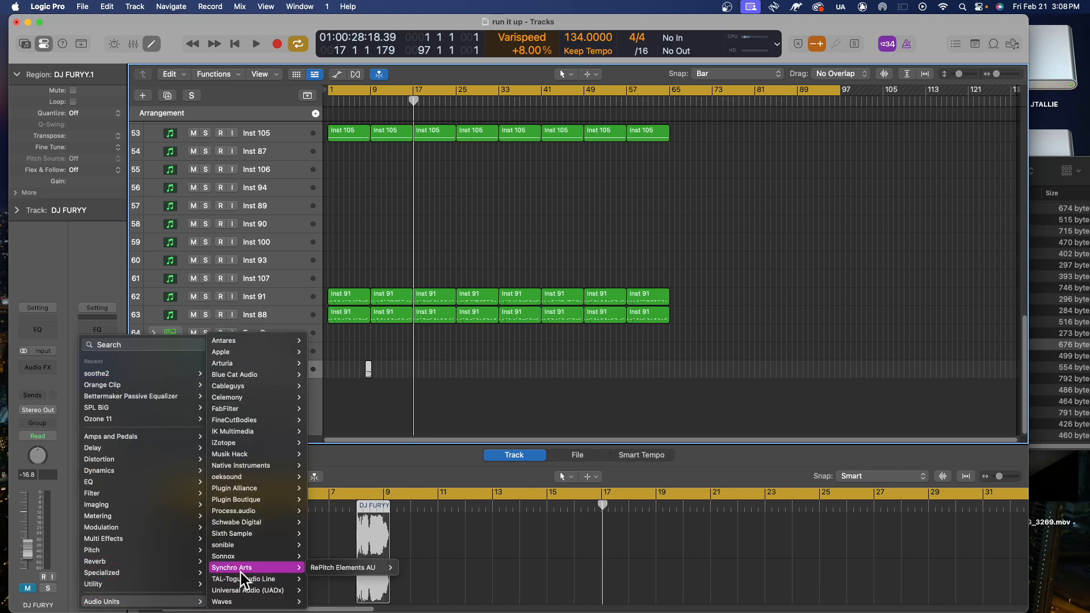
pyautogui.moveTo(256, 487)
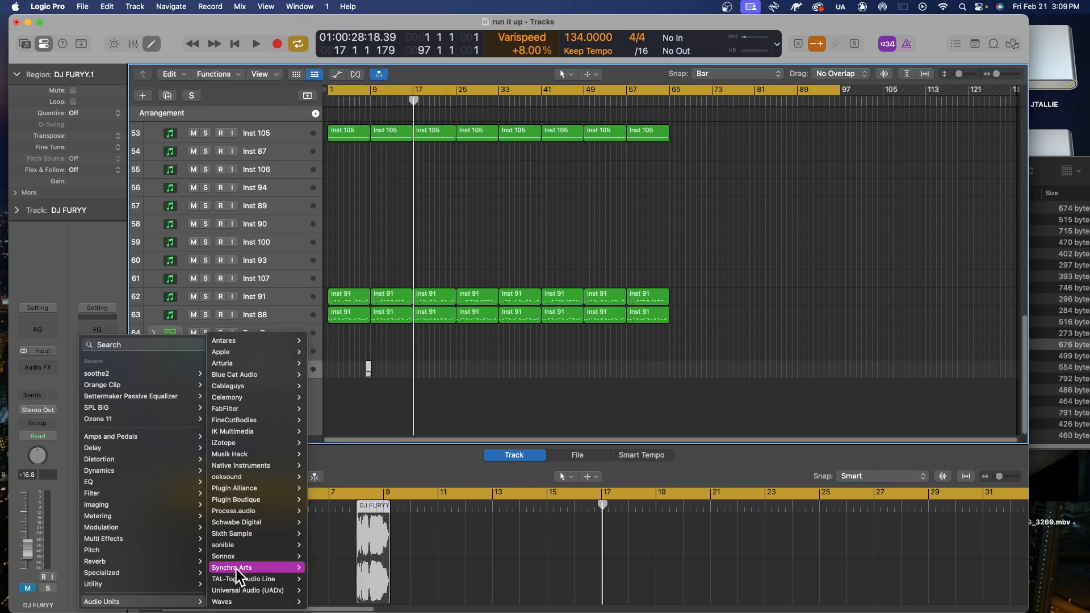
pyautogui.moveTo(255, 603)
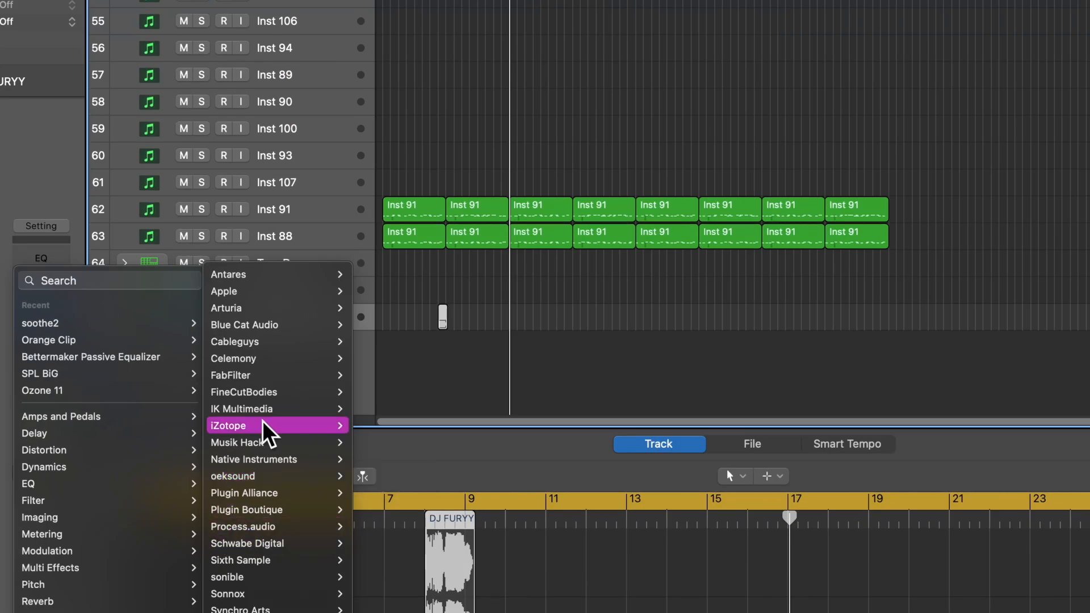
pyautogui.moveTo(264, 426)
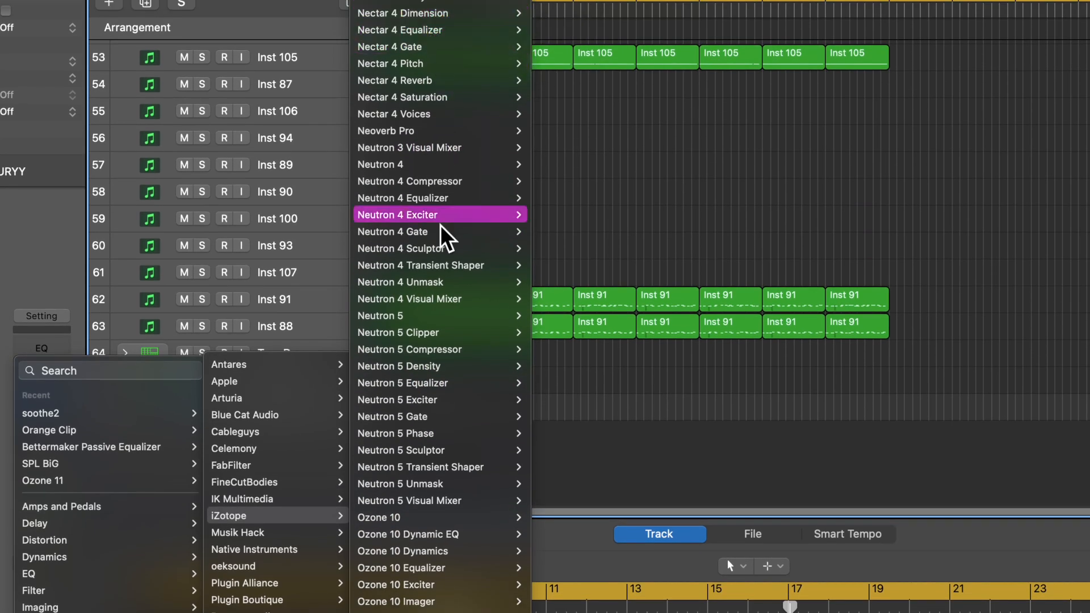
pyautogui.scroll(-5, 487, 475)
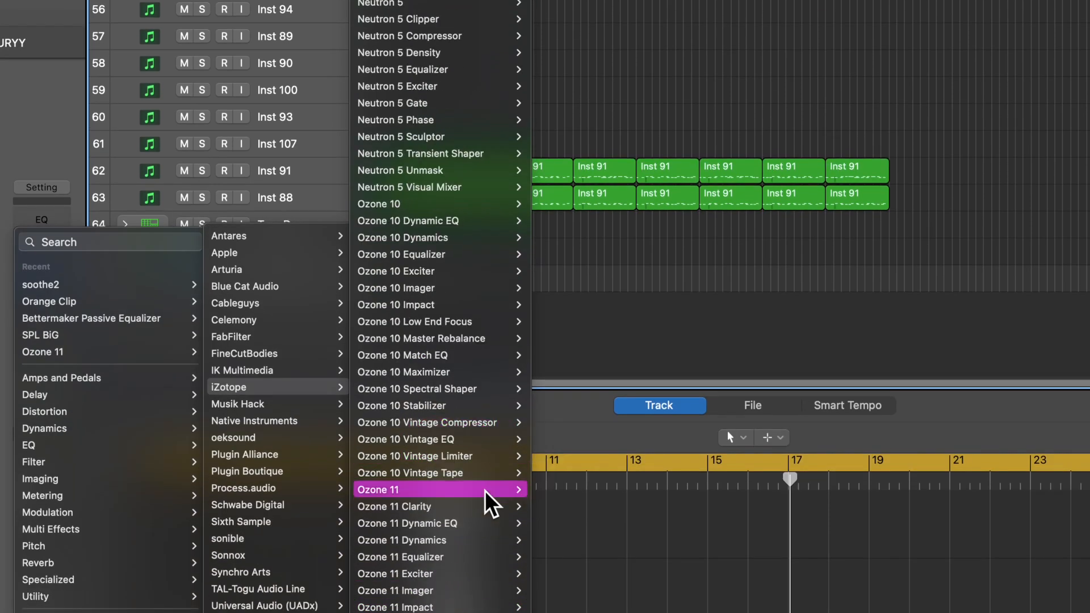
pyautogui.moveTo(498, 492)
pyautogui.click(553, 489)
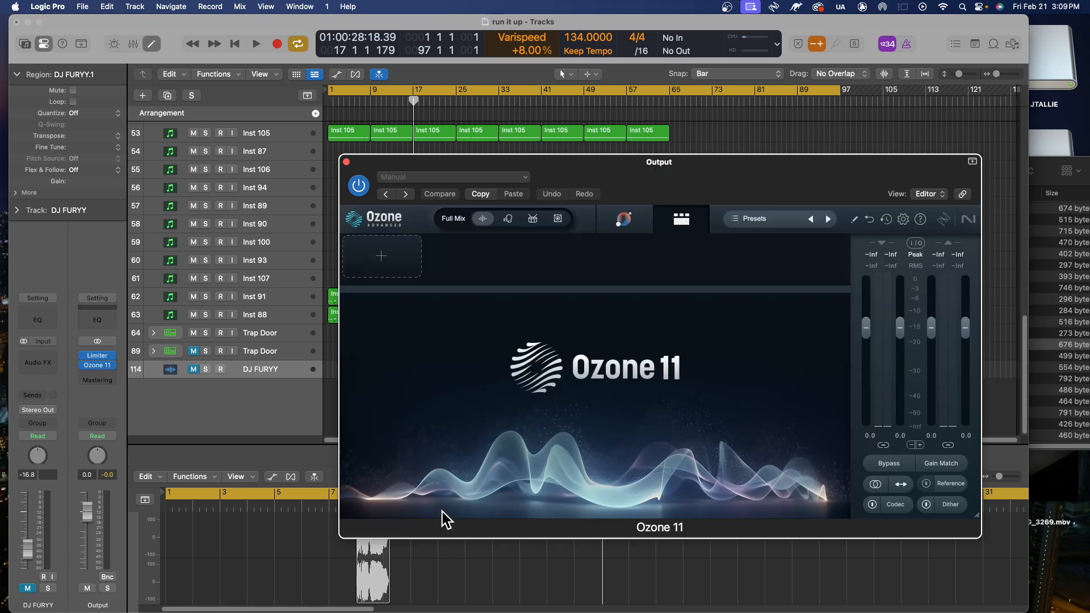
# - Load the custom preset "how it feels" in Ozone 11
pyautogui.click(757, 222)
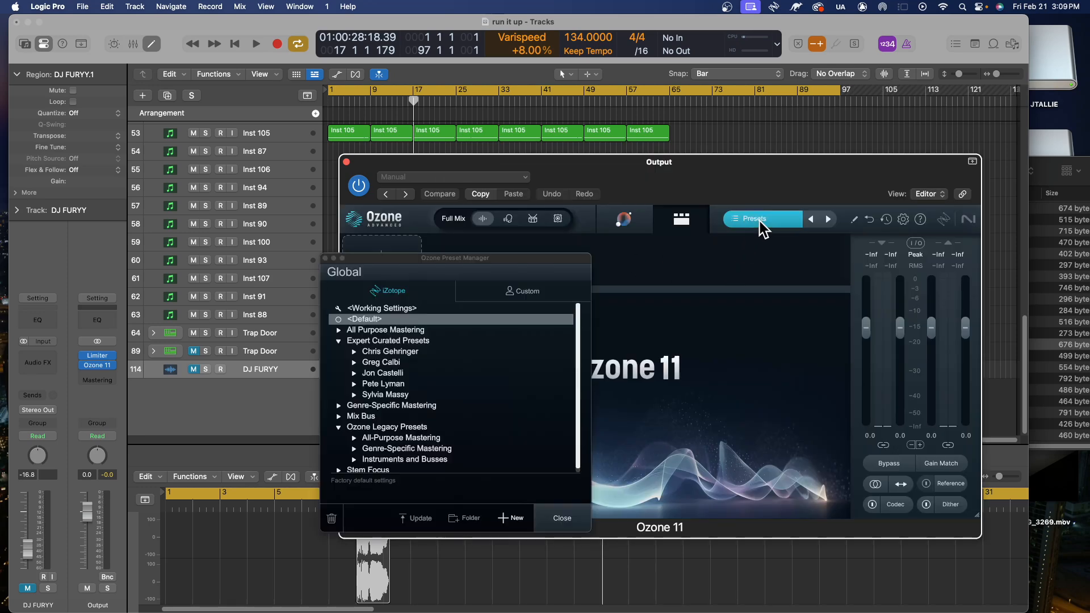
pyautogui.click(529, 290)
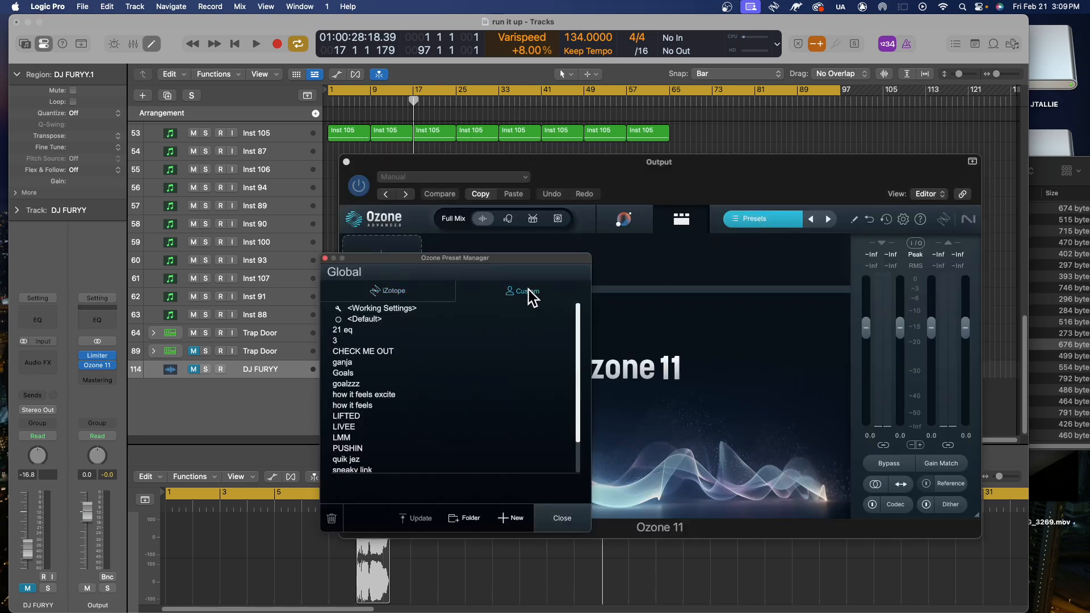
pyautogui.click(383, 404)
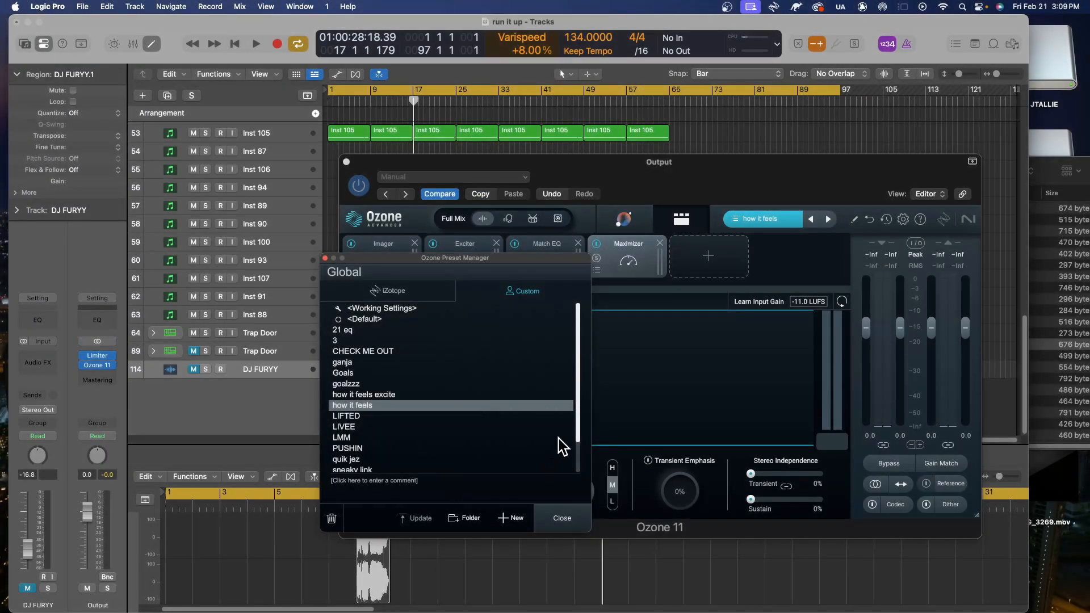
# - Play the beat from the start through the mastering chain, look over Ozone's available modules, and close the plug-in window
pyautogui.click(649, 415)
pyautogui.press('space')
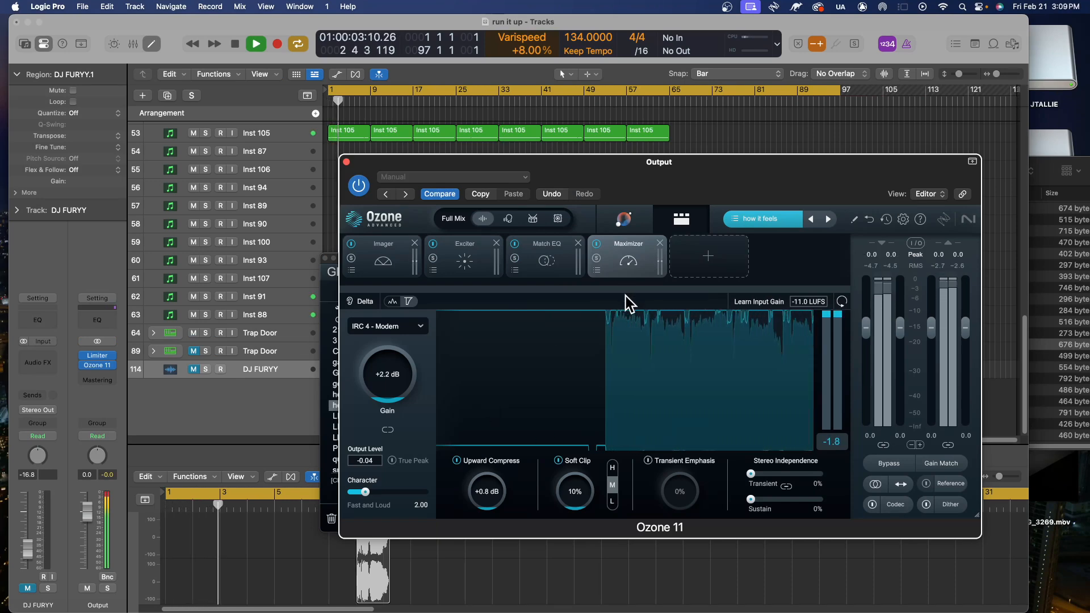
pyautogui.click(698, 274)
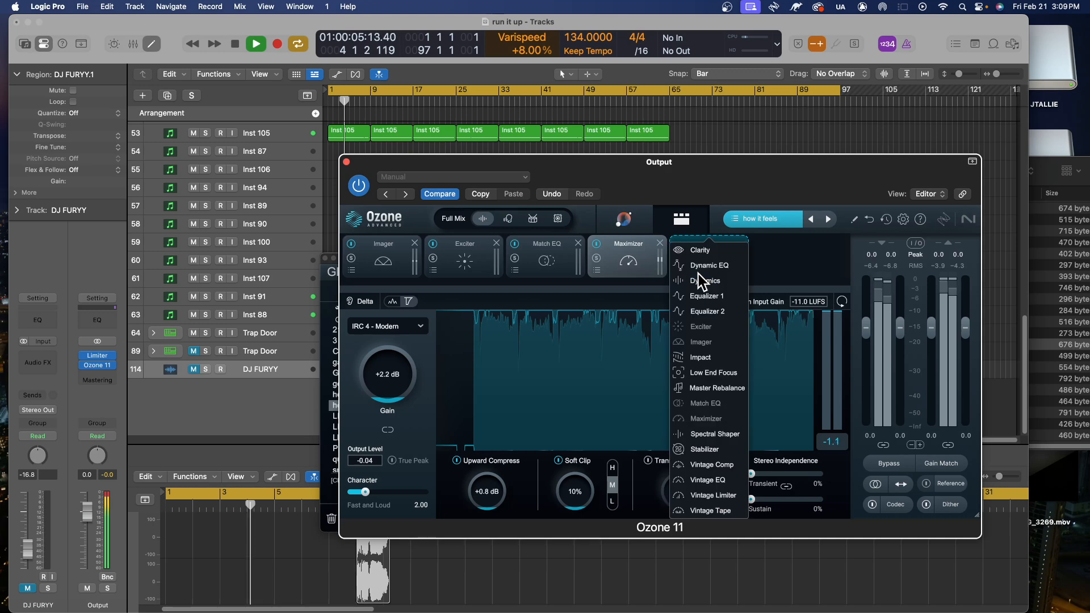
pyautogui.click(568, 378)
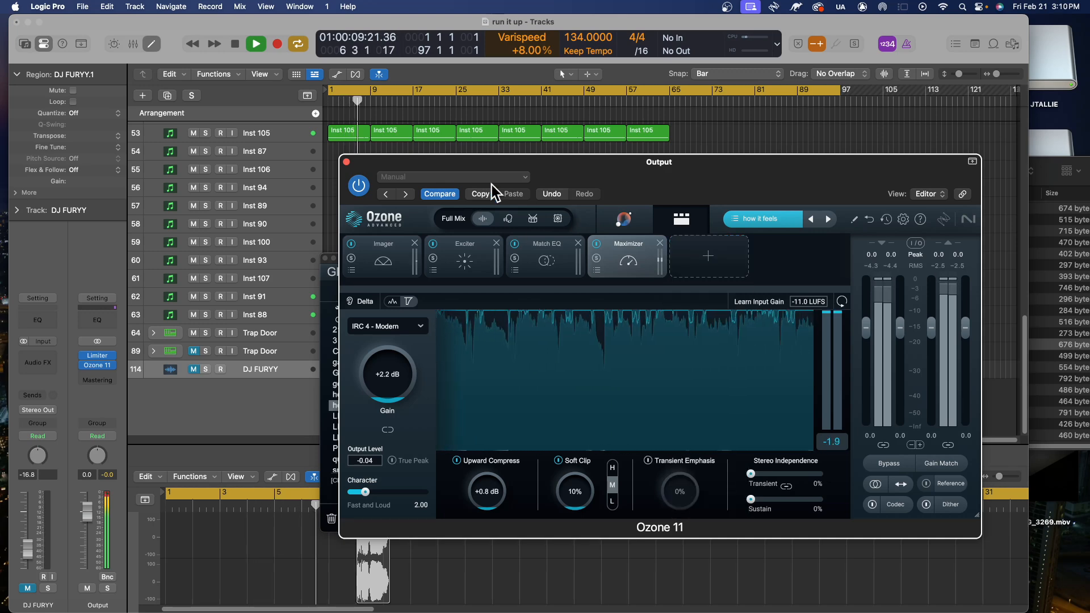
pyautogui.click(347, 161)
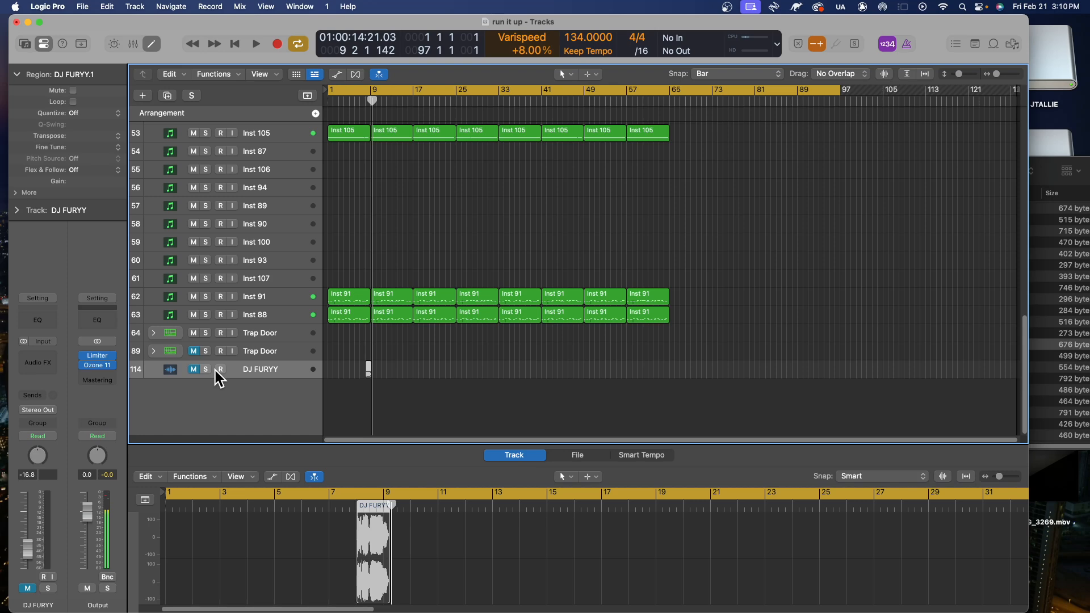
# - Delete the first eight-bar regions, starting at bar 1, from the Inst 91 and Inst 88 tracks
pyautogui.scroll(3, 495, 406)
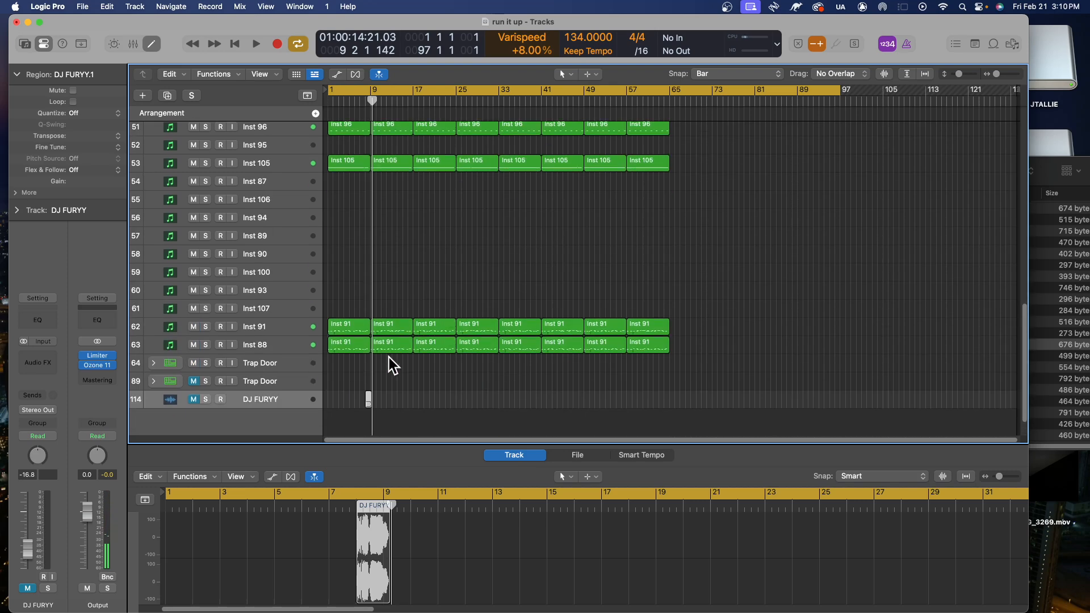
pyautogui.scroll(5, 342, 382)
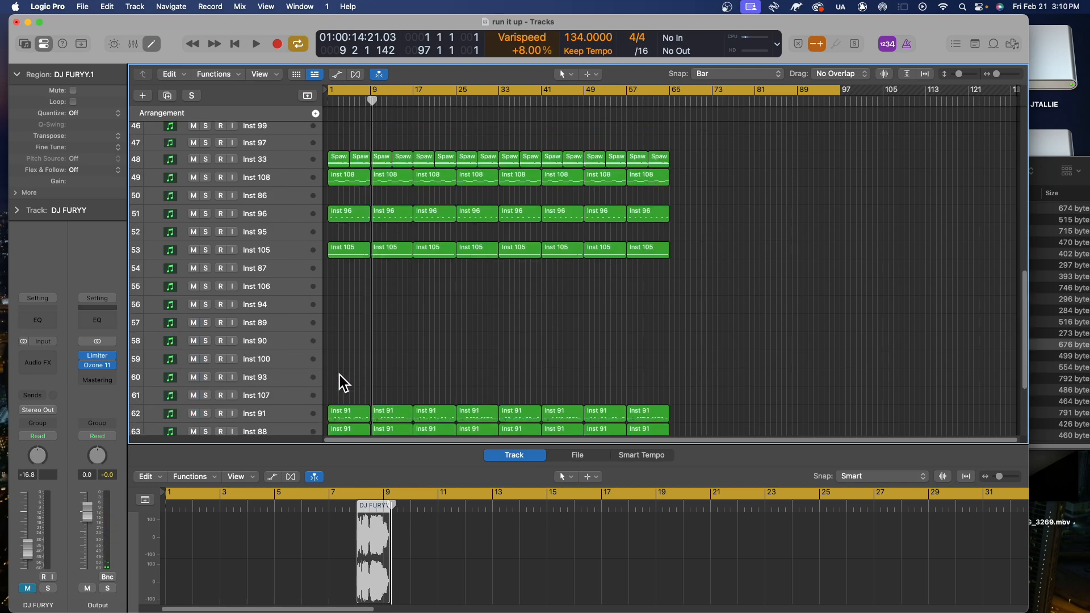
pyautogui.scroll(-4, 342, 382)
pyautogui.moveTo(359, 398); pyautogui.dragTo(355, 334)
pyautogui.press('Delete')
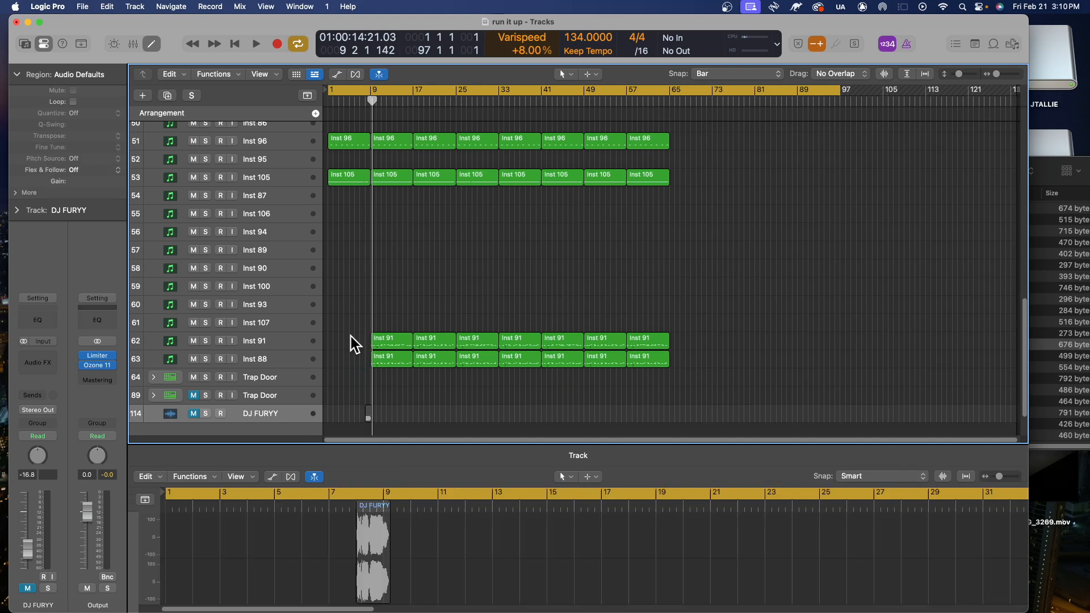
# - Delete the first eight-bar regions from the Inst 108, Inst 96 and Inst 105 tracks and play the intro from the start
pyautogui.scroll(9, 342, 358)
pyautogui.scroll(-7, 342, 357)
pyautogui.scroll(5, 346, 364)
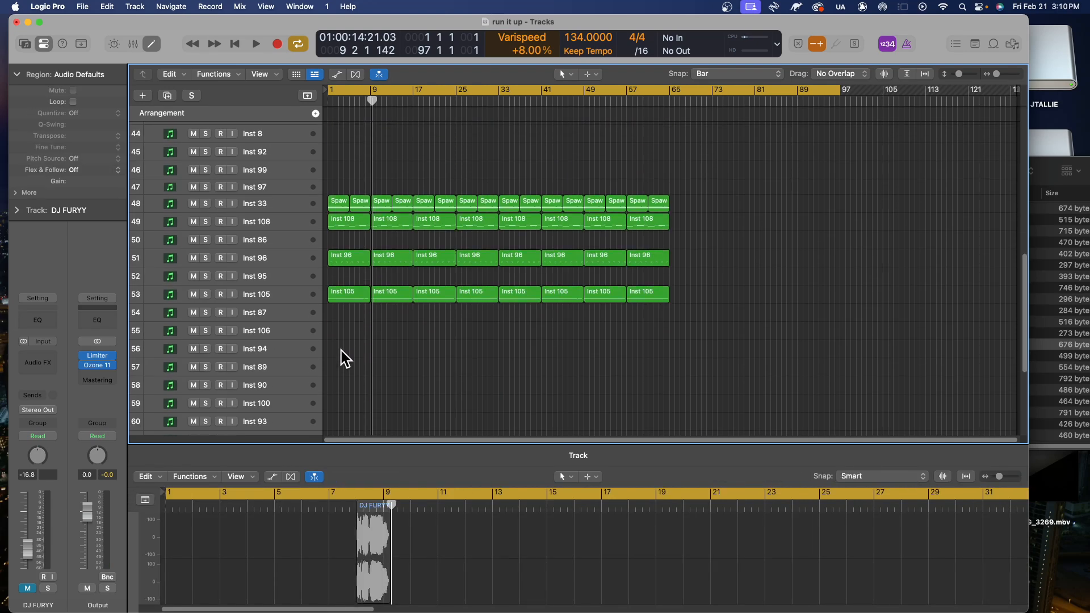
pyautogui.moveTo(346, 346); pyautogui.dragTo(353, 229)
pyautogui.press('Delete')
pyautogui.press('Return')
pyautogui.press('space')
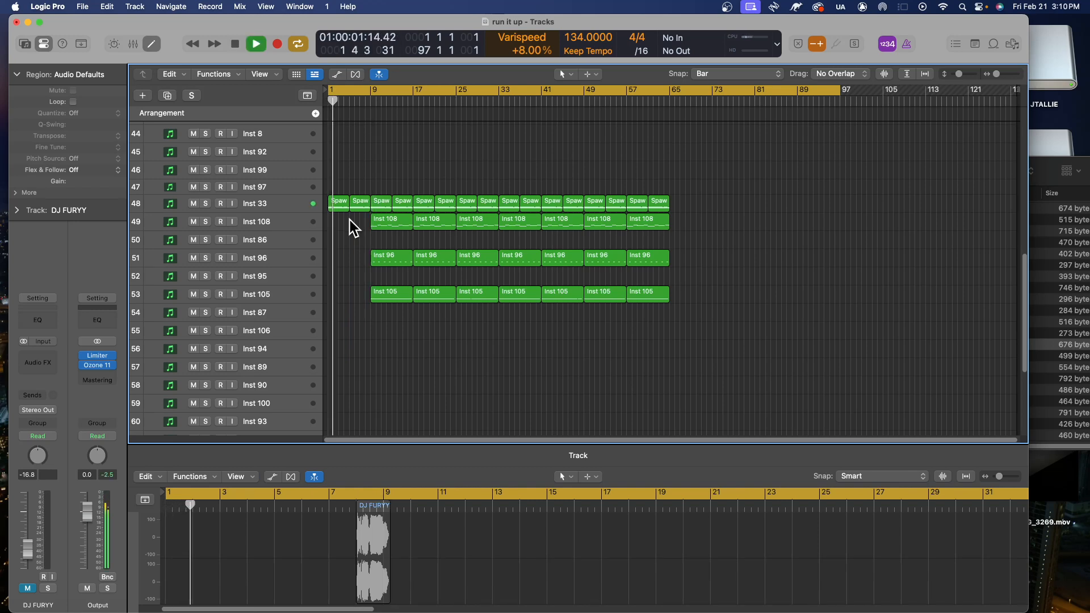
pyautogui.scroll(7, 378, 356)
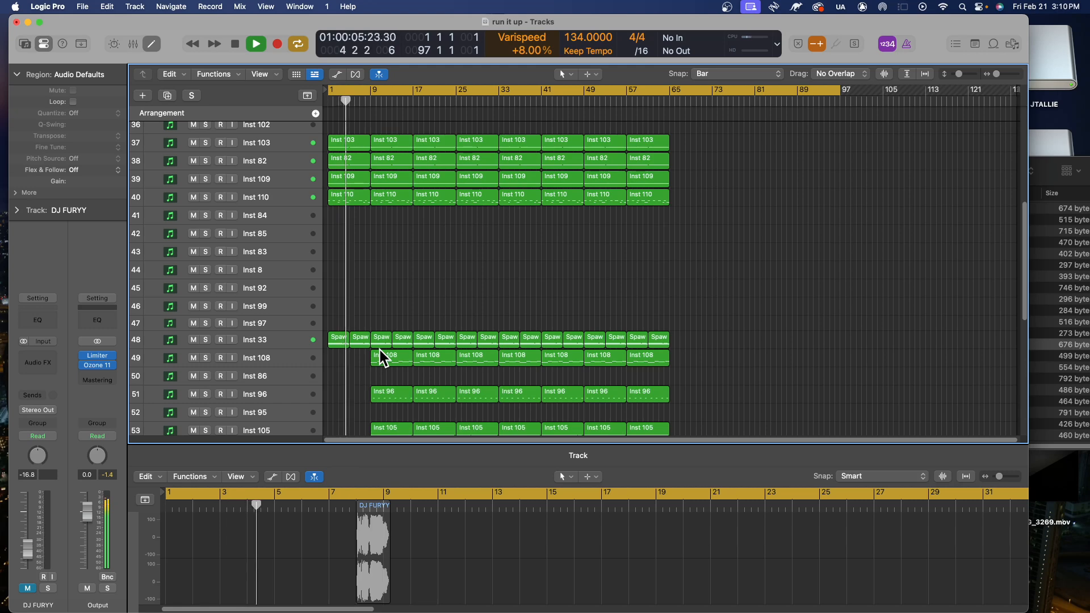
pyautogui.scroll(-10, 380, 358)
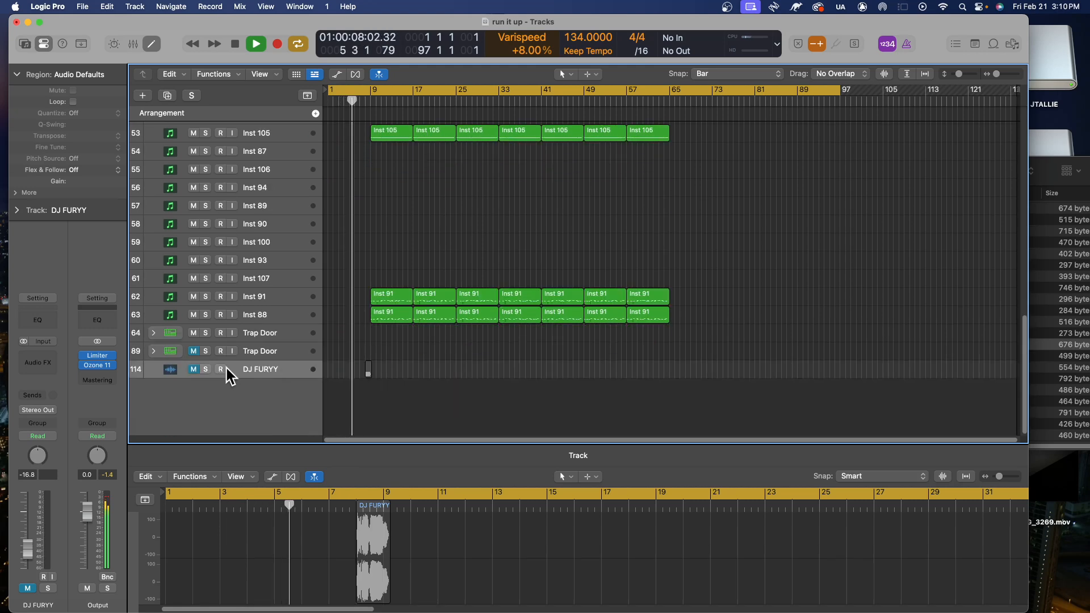
# - Unmute audio track 114 with the DJ tag and raise its volume to -12.6 dB while replaying the intro
pyautogui.click(195, 369)
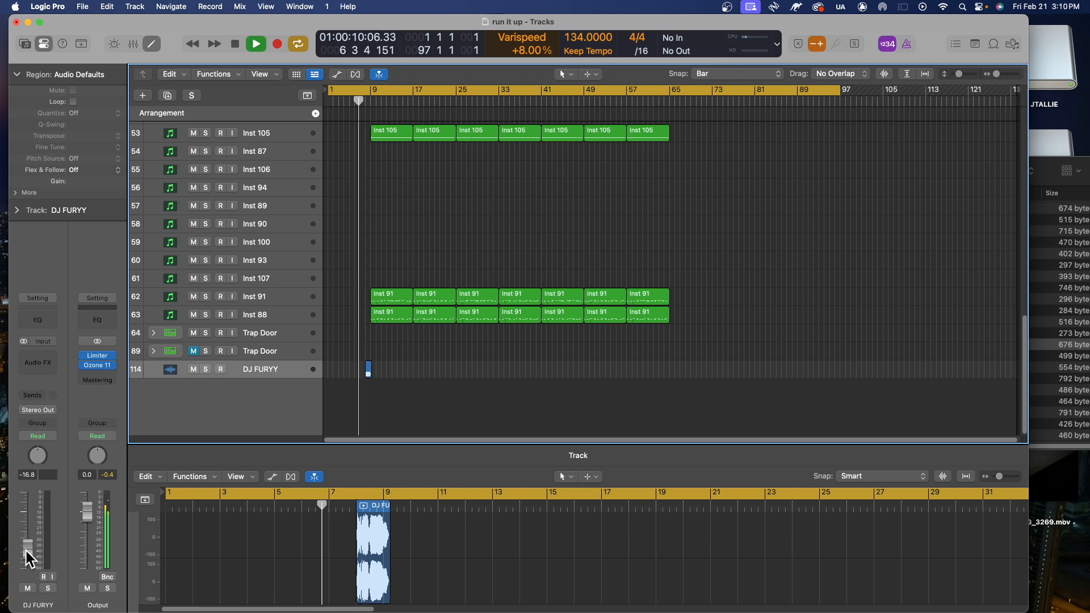
pyautogui.moveTo(29, 550); pyautogui.dragTo(26, 538)
pyautogui.press('Return')
pyautogui.press('space')
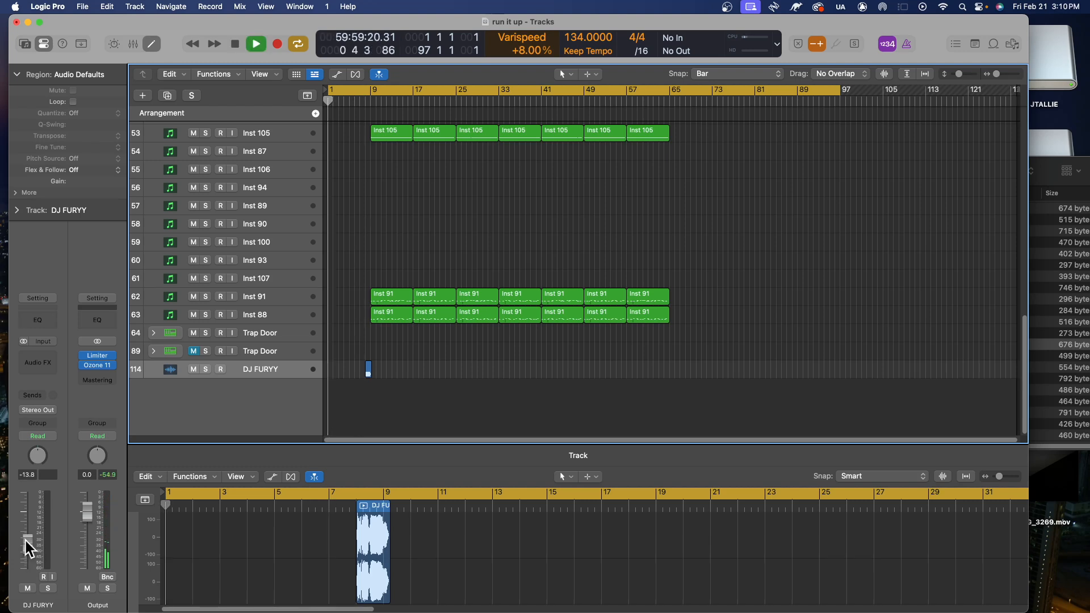
pyautogui.moveTo(27, 551); pyautogui.dragTo(27, 550)
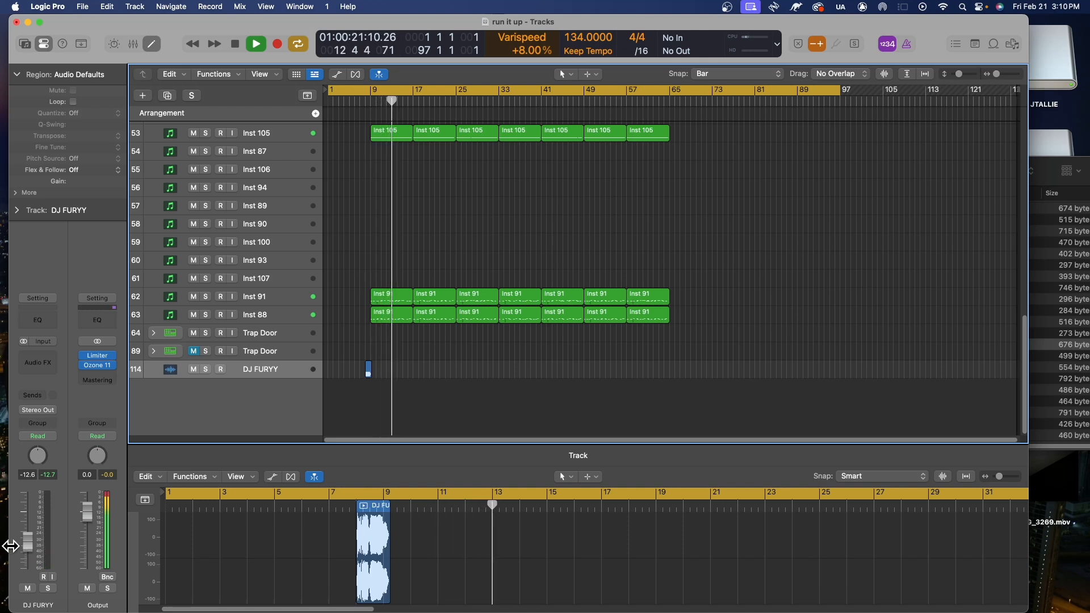
# - Review the arranged tracks during playback and audition the Inst 103 track in solo
pyautogui.scroll(5, 473, 245)
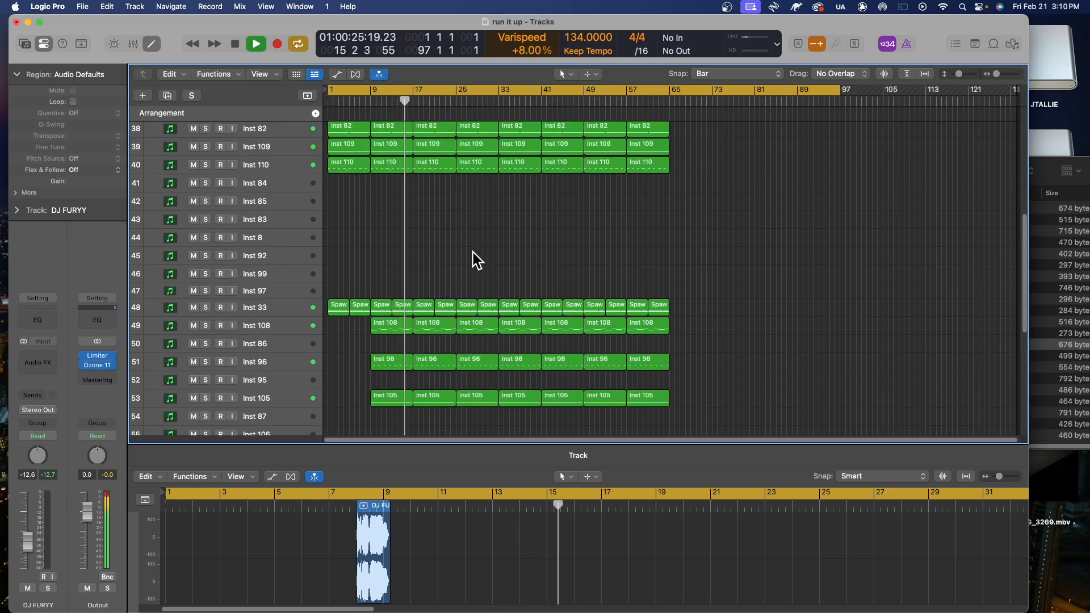
pyautogui.scroll(-2, 473, 254)
pyautogui.scroll(-5, 471, 250)
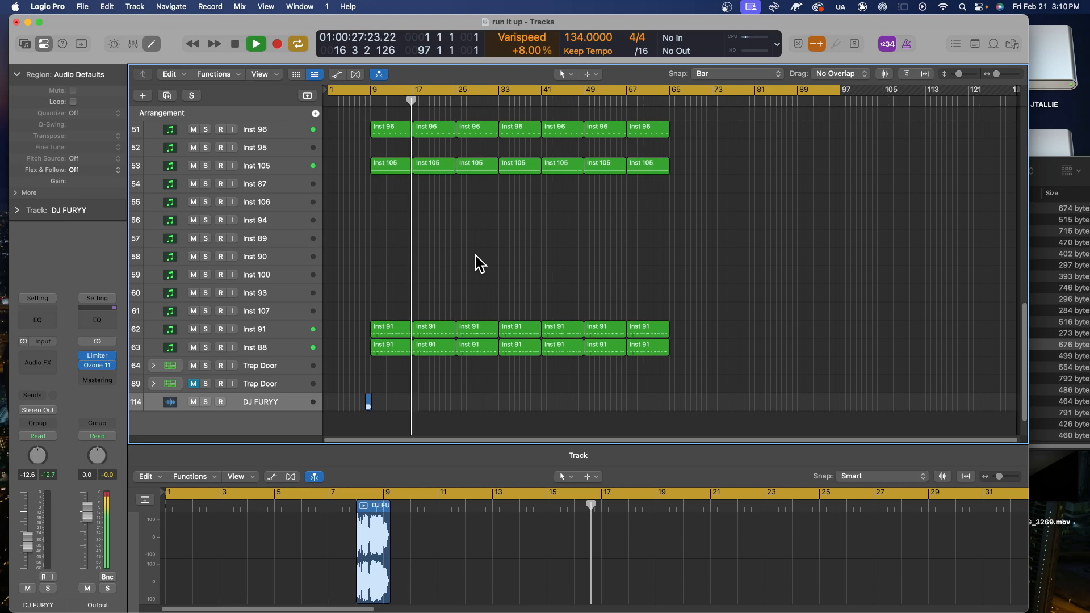
pyautogui.scroll(6, 476, 256)
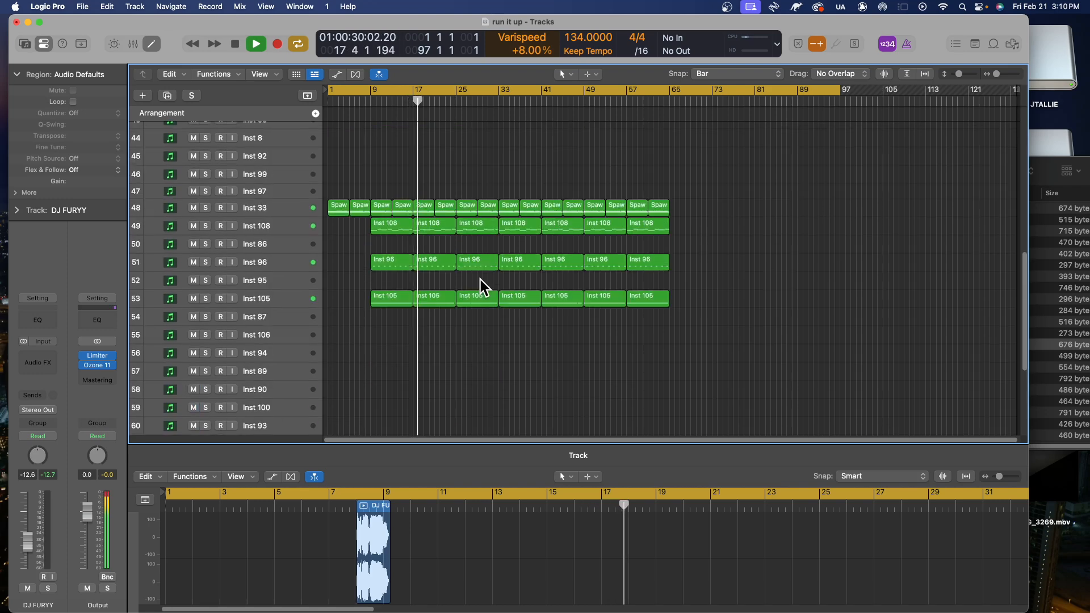
pyautogui.scroll(4, 480, 278)
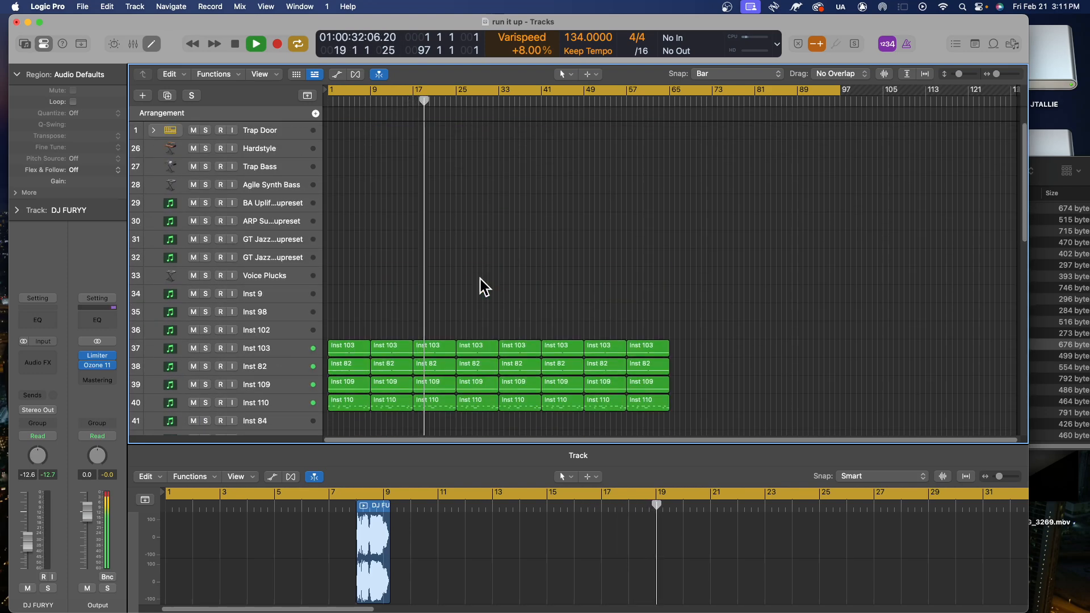
pyautogui.click(206, 348)
pyautogui.click(205, 348)
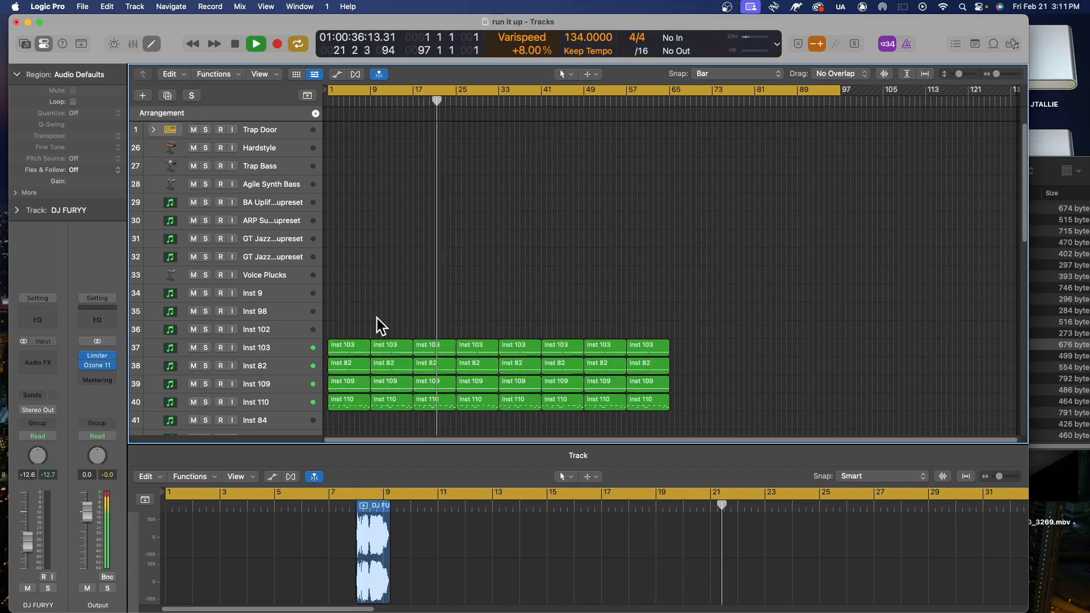
# - Delete the three eight-bar Inst 103 regions starting at bars 25, 33 and 41
pyautogui.click(482, 346)
pyautogui.press('Delete')
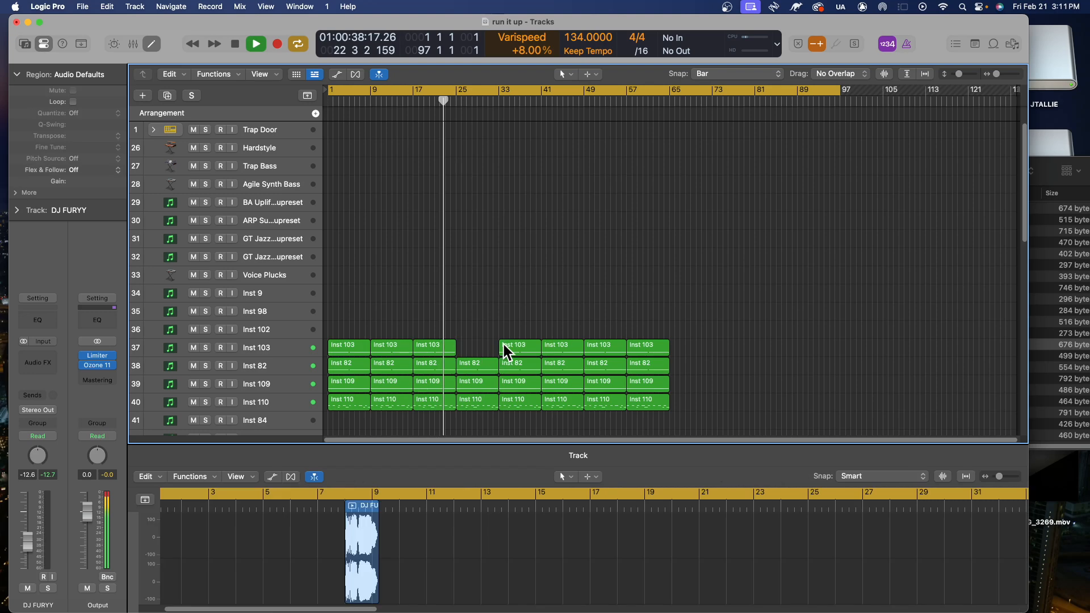
pyautogui.click(533, 347)
pyautogui.press('Delete')
pyautogui.click(563, 346)
pyautogui.press('Delete')
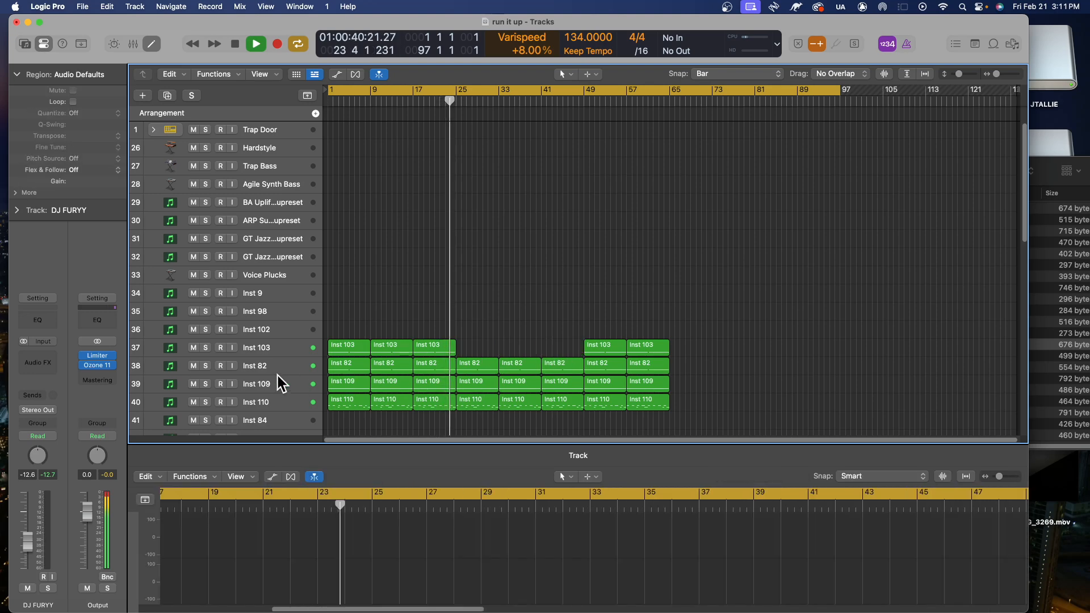
# - Audition the Inst 82 and Inst 109 tracks in solo one after the other
pyautogui.click(202, 344)
pyautogui.click(203, 348)
pyautogui.click(206, 358)
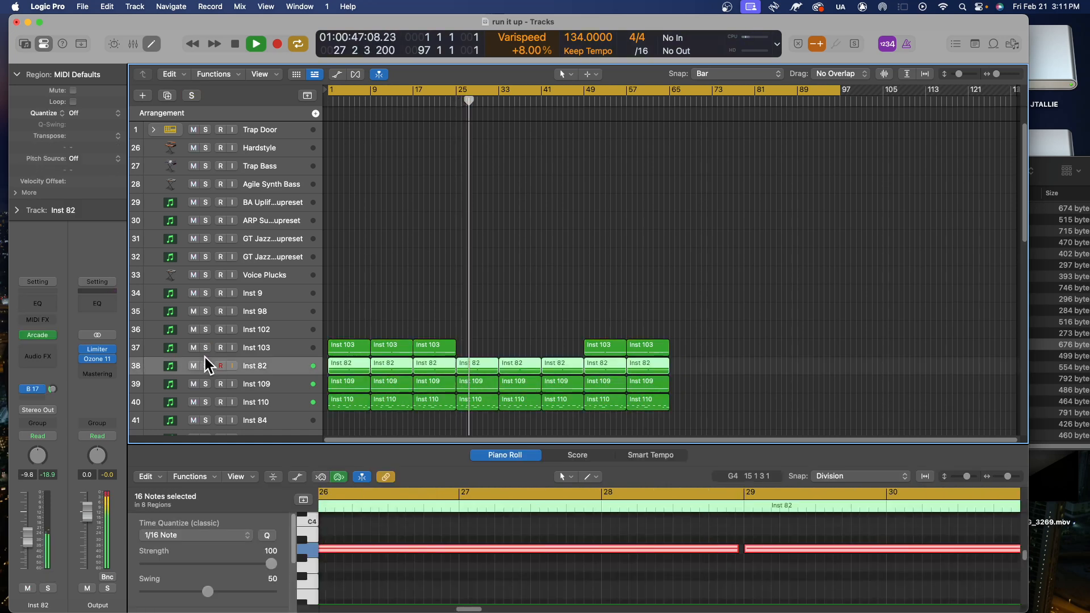
pyautogui.click(206, 361)
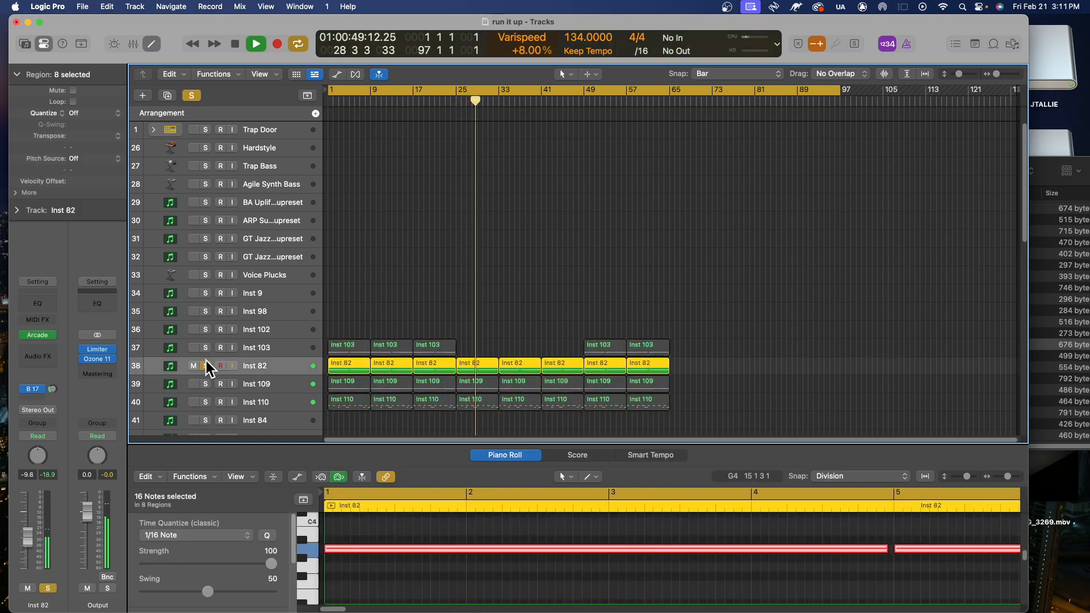
pyautogui.click(206, 360)
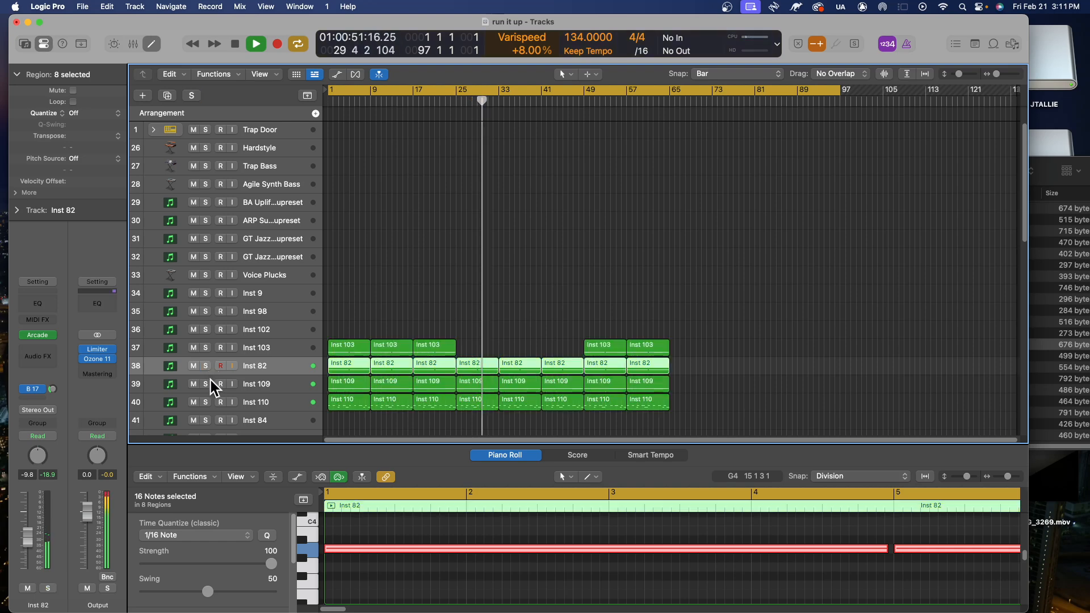
pyautogui.click(210, 383)
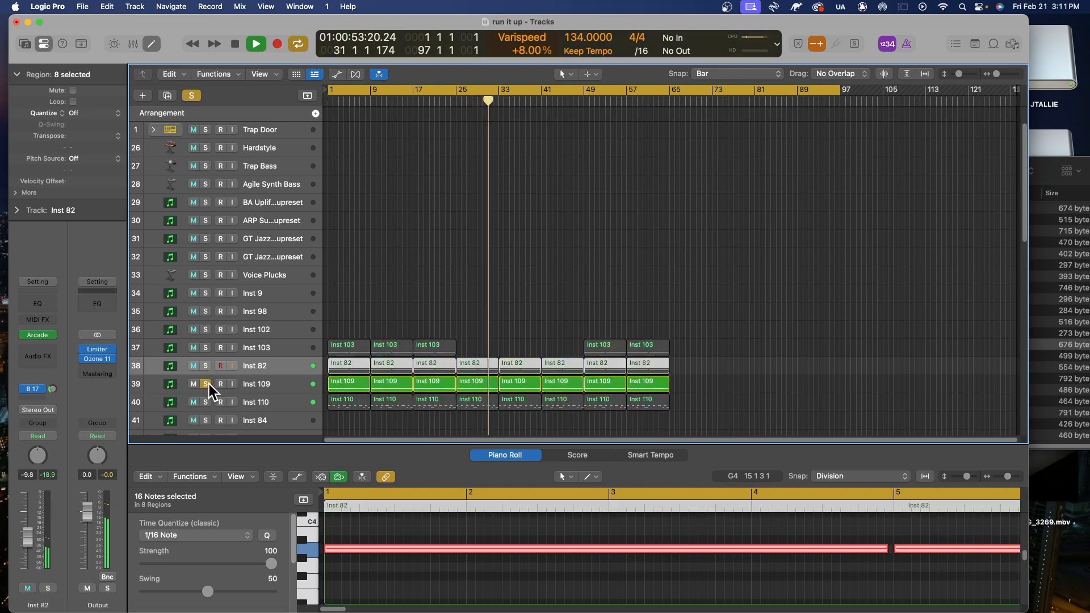
pyautogui.click(207, 384)
# - Stop playback, move the Inst 109 track above Inst 82, and delete its regions at bars 25, 33 and 41
pyautogui.press('space')
pyautogui.moveTo(301, 391); pyautogui.dragTo(294, 361)
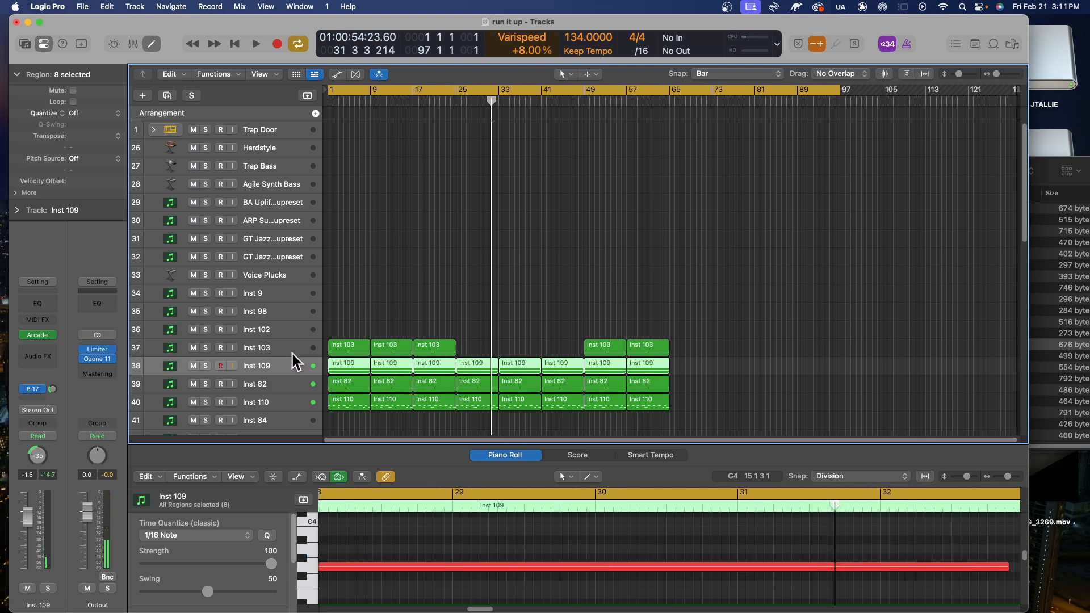
pyautogui.click(494, 315)
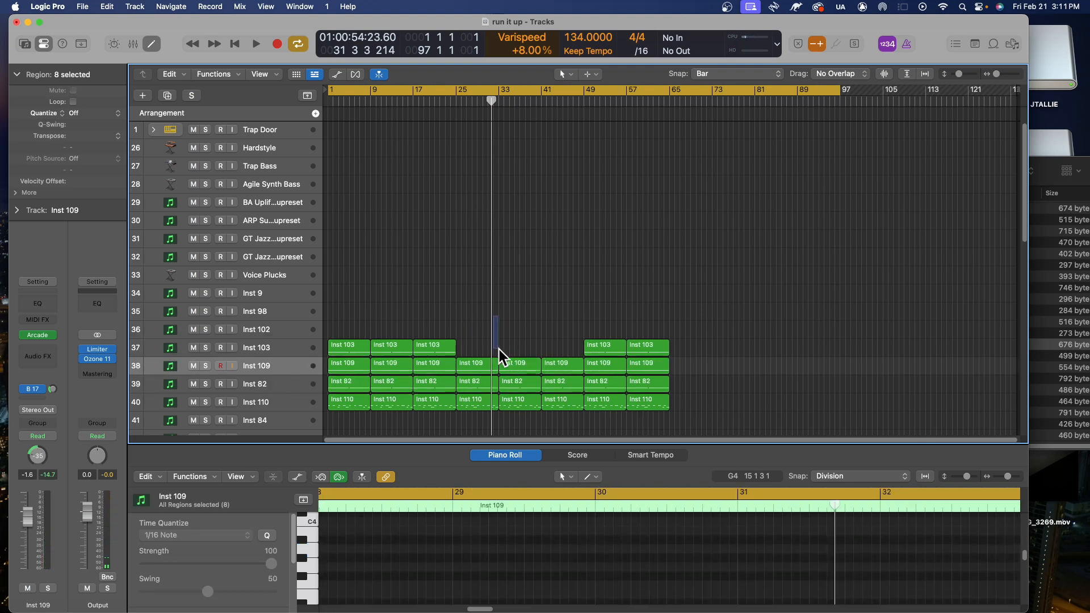
pyautogui.moveTo(499, 348); pyautogui.dragTo(560, 367)
pyautogui.press('Delete')
# - Replay the arrangement from around bar 18 to hear the thinned section
pyautogui.click(420, 104)
pyautogui.press('space')
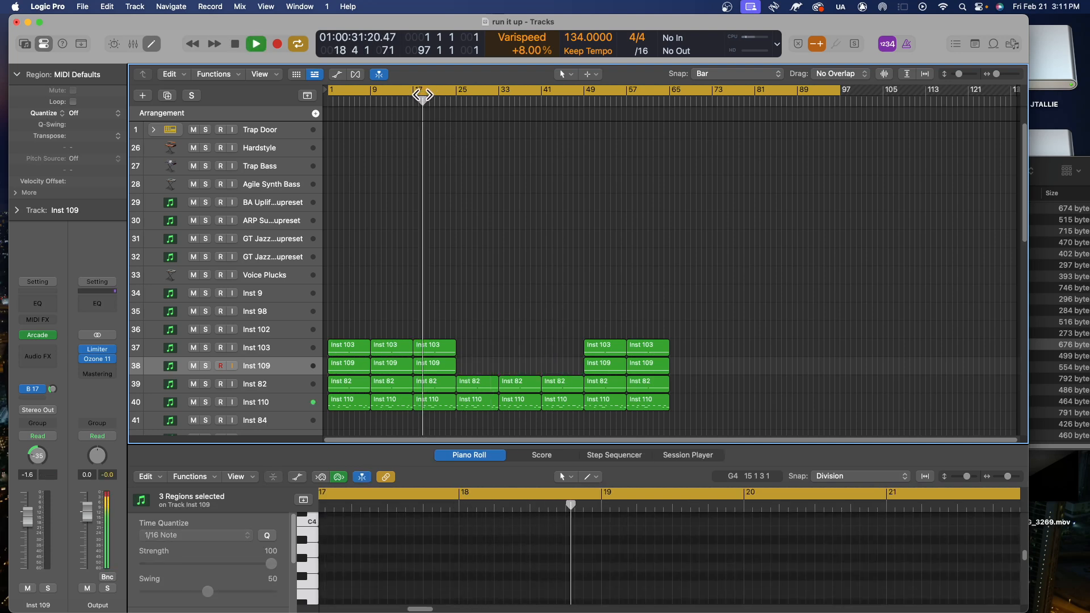
pyautogui.click(421, 94)
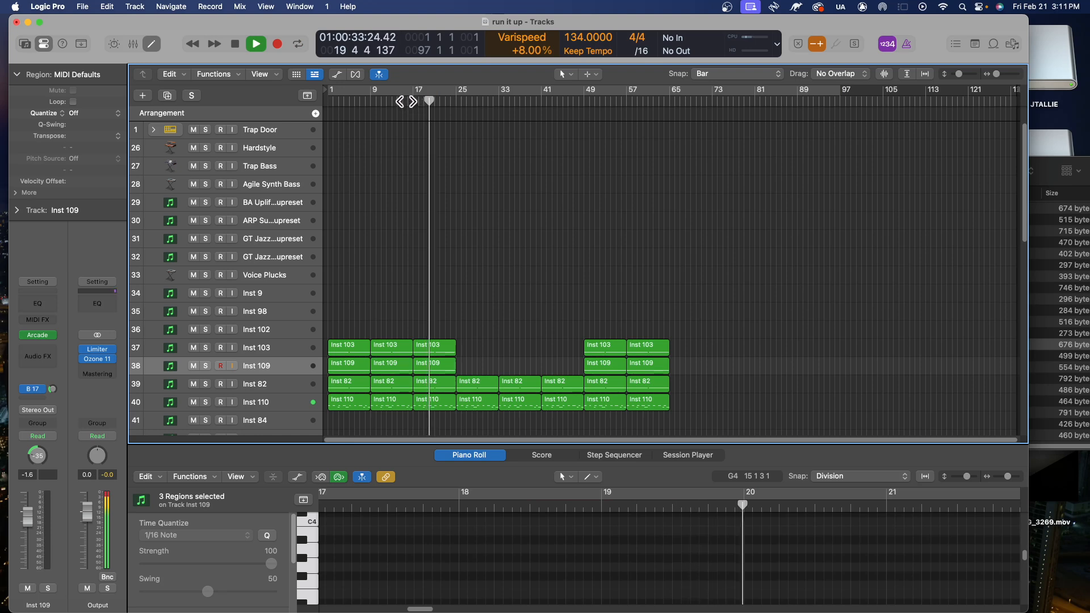
pyautogui.click(407, 101)
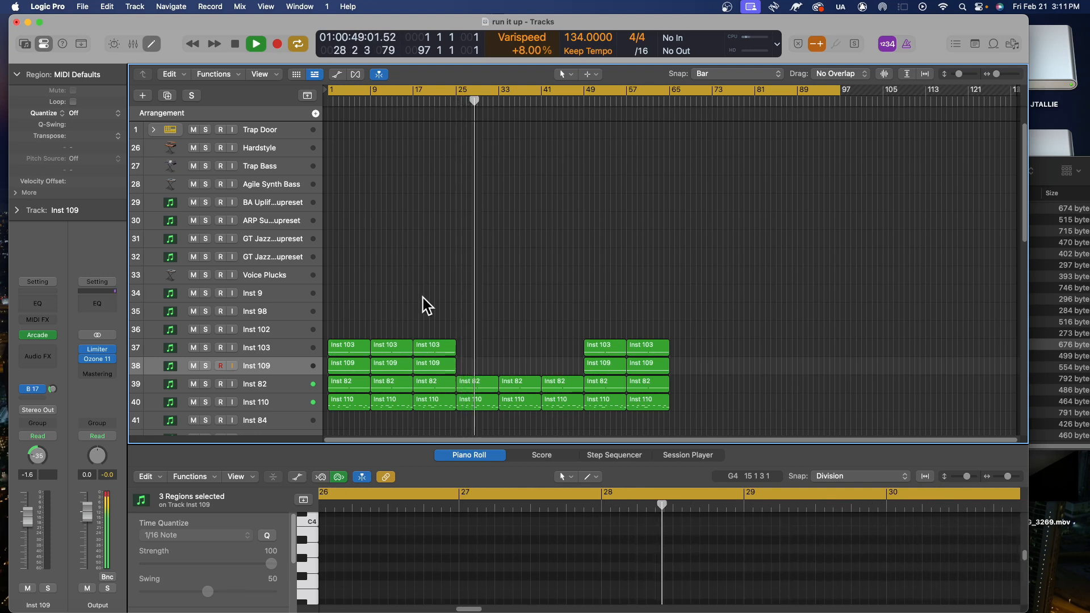
# - Delete the Inst 110 region at bar 33 and set that track's volume to -6.8 dB
pyautogui.scroll(-5, 424, 297)
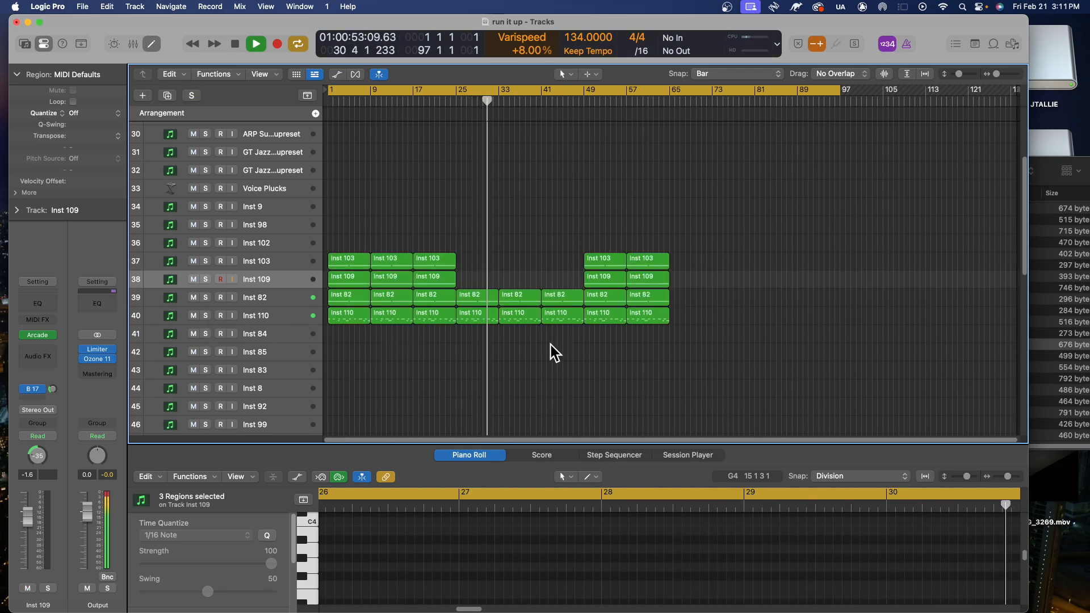
pyautogui.click(522, 323)
pyautogui.press('Delete')
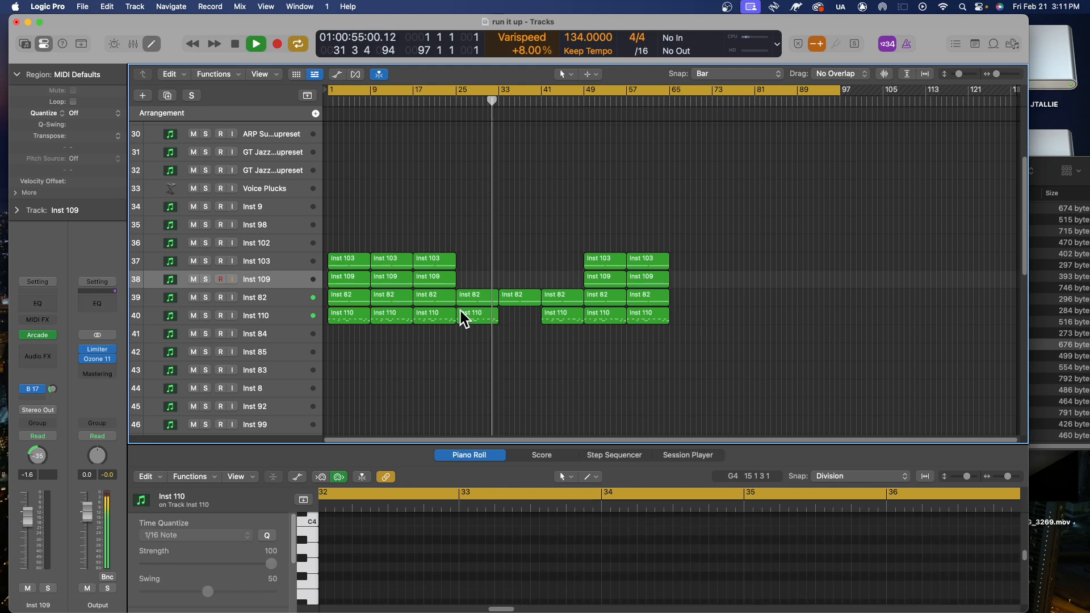
pyautogui.click(278, 314)
pyautogui.moveTo(27, 532); pyautogui.dragTo(28, 533)
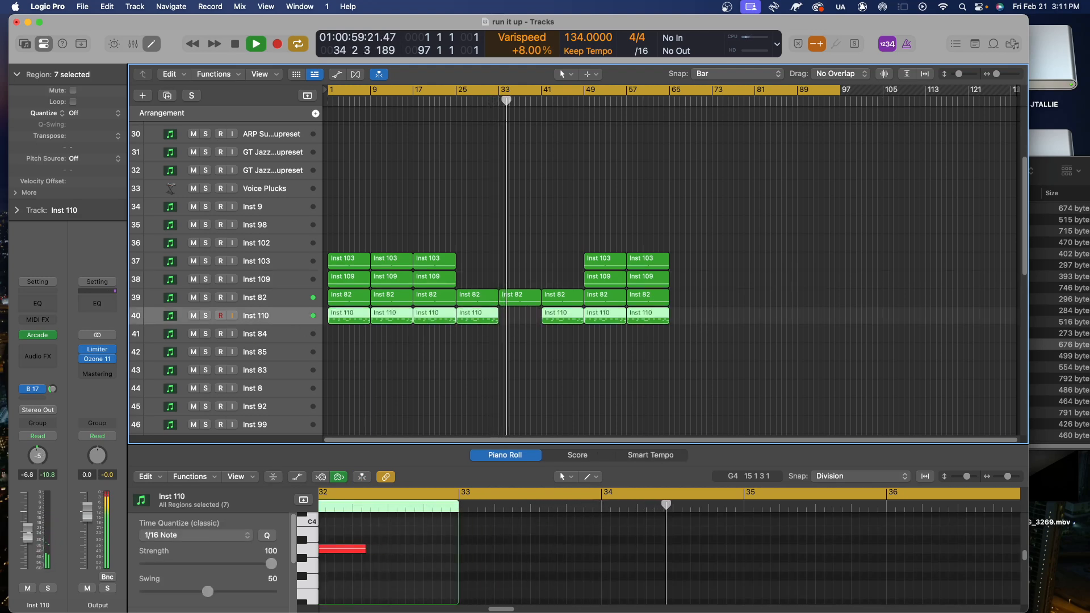
# - Delete the Inst 110 region at bar 41 and copy the Inst 109 region from bar 49 to bar 41
pyautogui.click(584, 374)
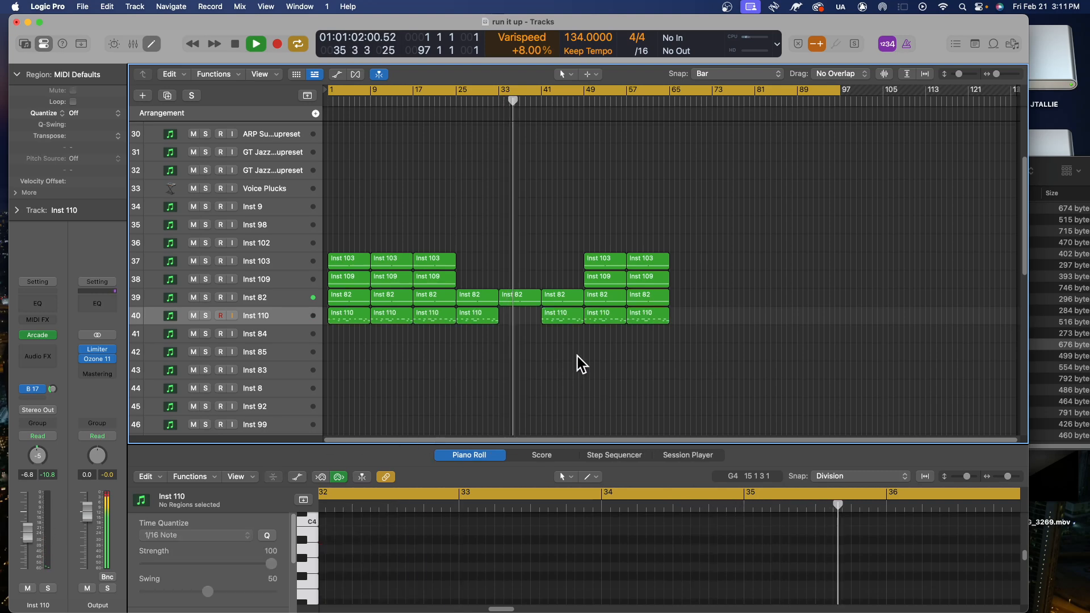
pyautogui.click(565, 318)
pyautogui.press('Delete')
pyautogui.moveTo(596, 282); pyautogui.dragTo(553, 296)
pyautogui.click(626, 416)
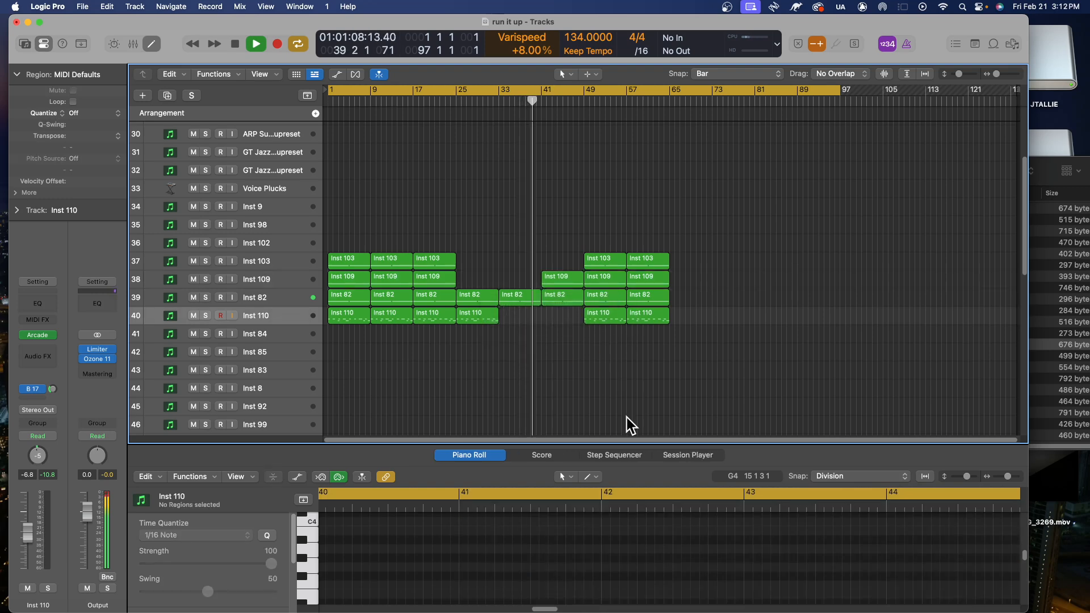
pyautogui.scroll(-10, 671, 266)
pyautogui.scroll(5, 527, 396)
pyautogui.scroll(-5, 526, 408)
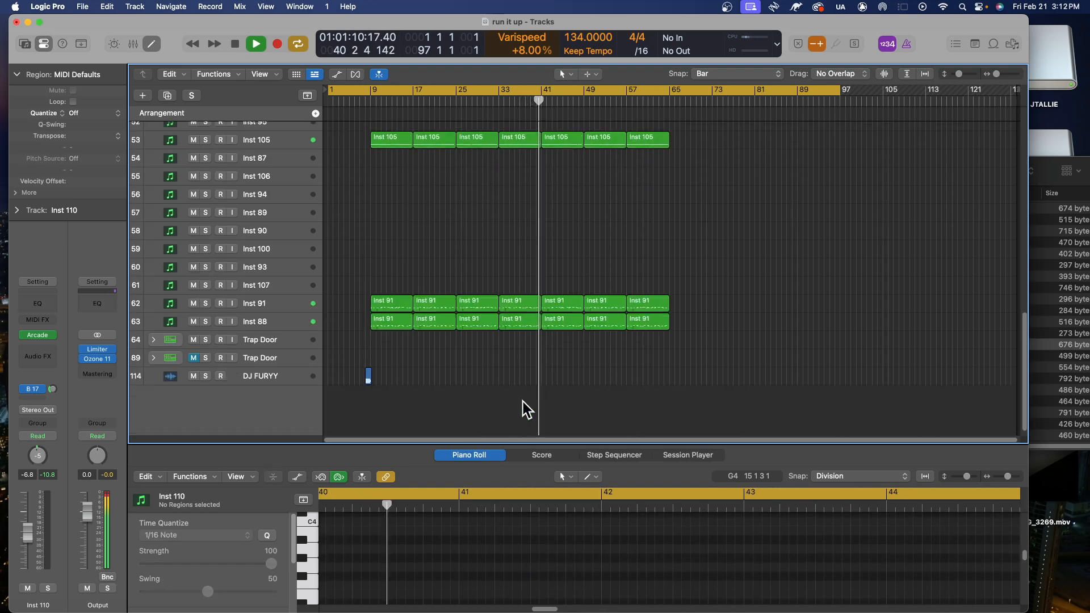
pyautogui.moveTo(479, 361); pyautogui.dragTo(488, 29)
pyautogui.scroll(-9, 527, 298)
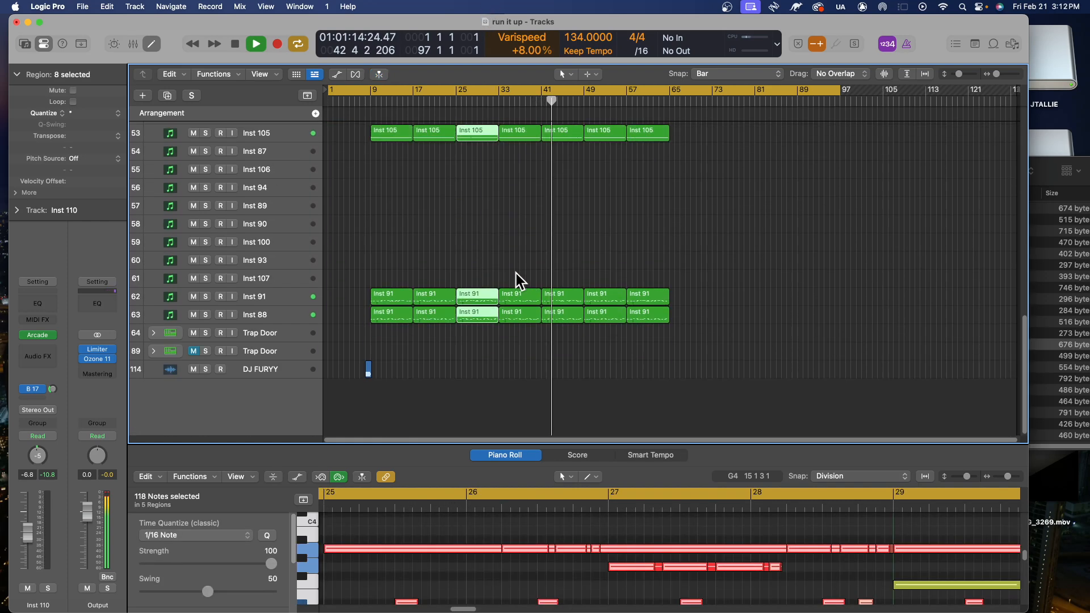
pyautogui.moveTo(529, 359); pyautogui.dragTo(530, 28)
pyautogui.scroll(-8, 509, 169)
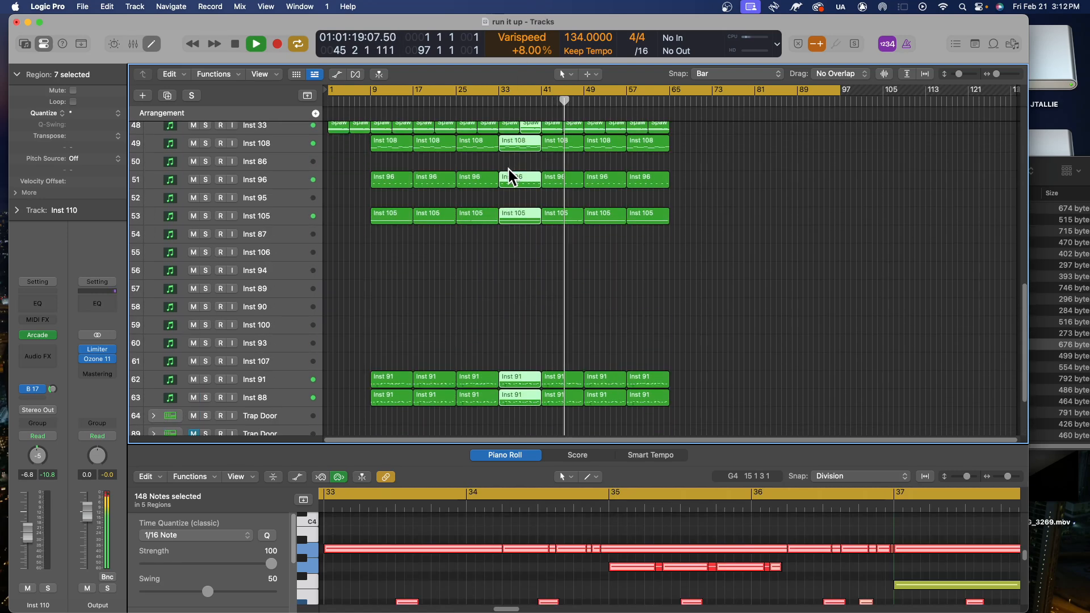
# - Collapse the editor beneath the arrangement to give the tracks area the full height
pyautogui.click(450, 451)
pyautogui.moveTo(452, 442); pyautogui.dragTo(453, 445)
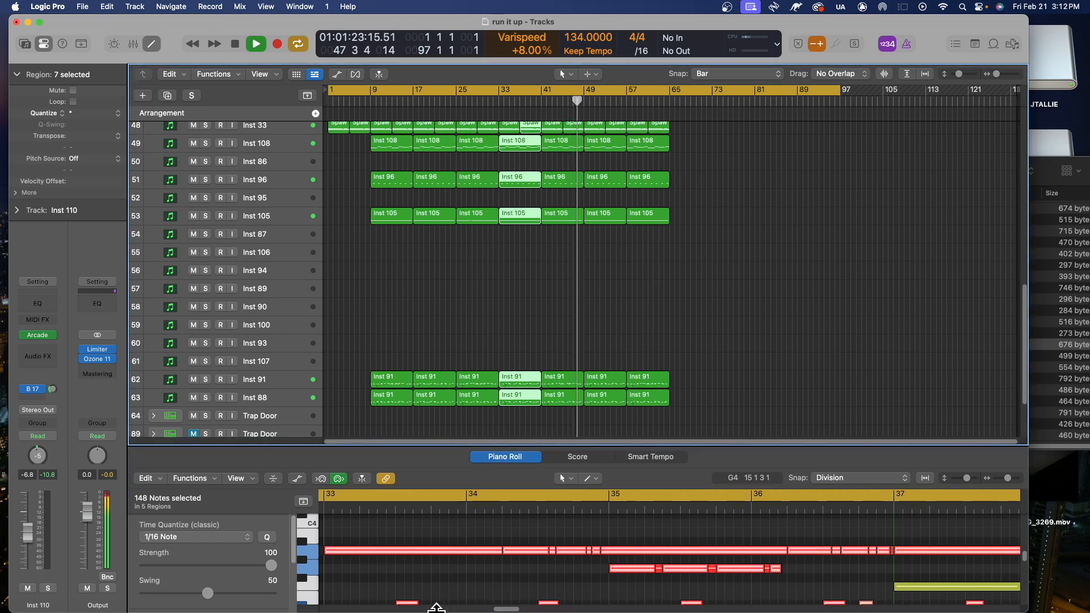
pyautogui.moveTo(457, 446); pyautogui.dragTo(438, 608)
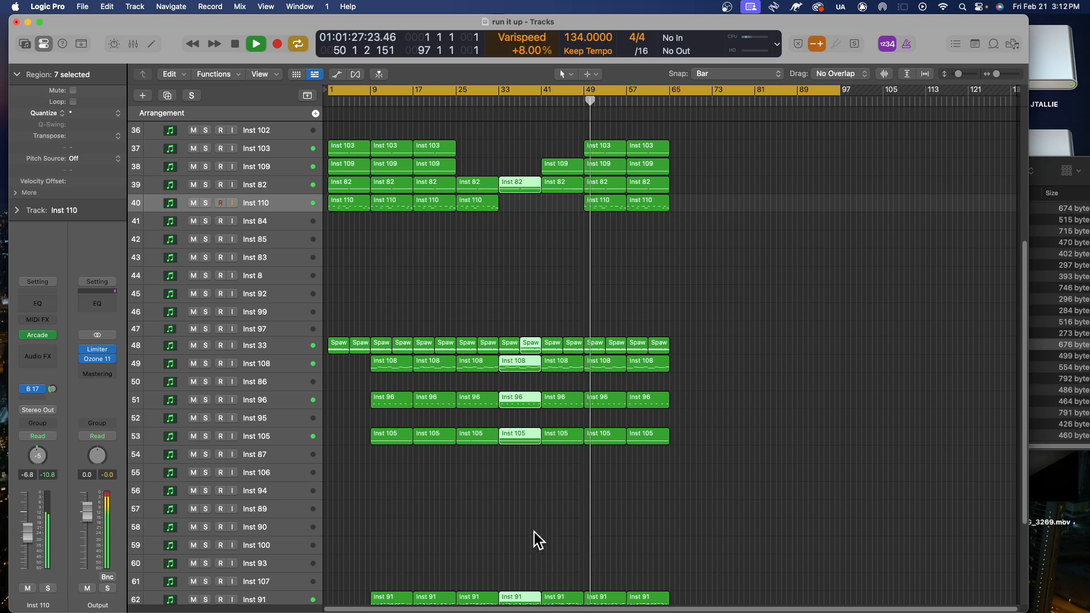
# - Select the regions on all tracks from bar 25 to bar 65 and copy them to bar 65
pyautogui.scroll(-3, 533, 511)
pyautogui.moveTo(472, 548); pyautogui.dragTo(531, 261)
pyautogui.moveTo(476, 576); pyautogui.dragTo(684, 113)
pyautogui.scroll(-2, 539, 494)
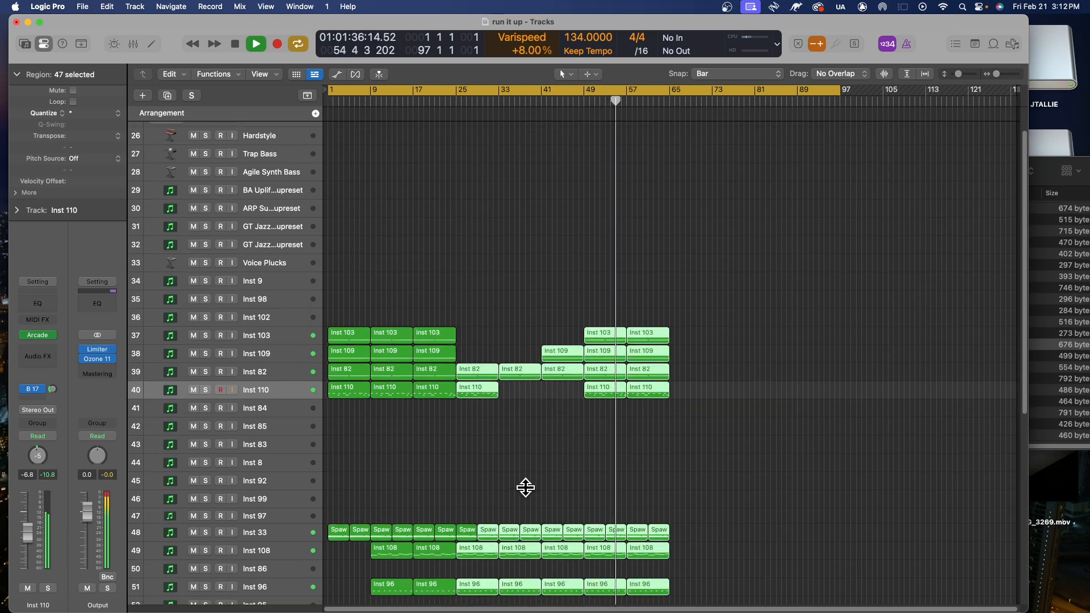
pyautogui.moveTo(469, 529); pyautogui.dragTo(679, 523)
pyautogui.click(702, 444)
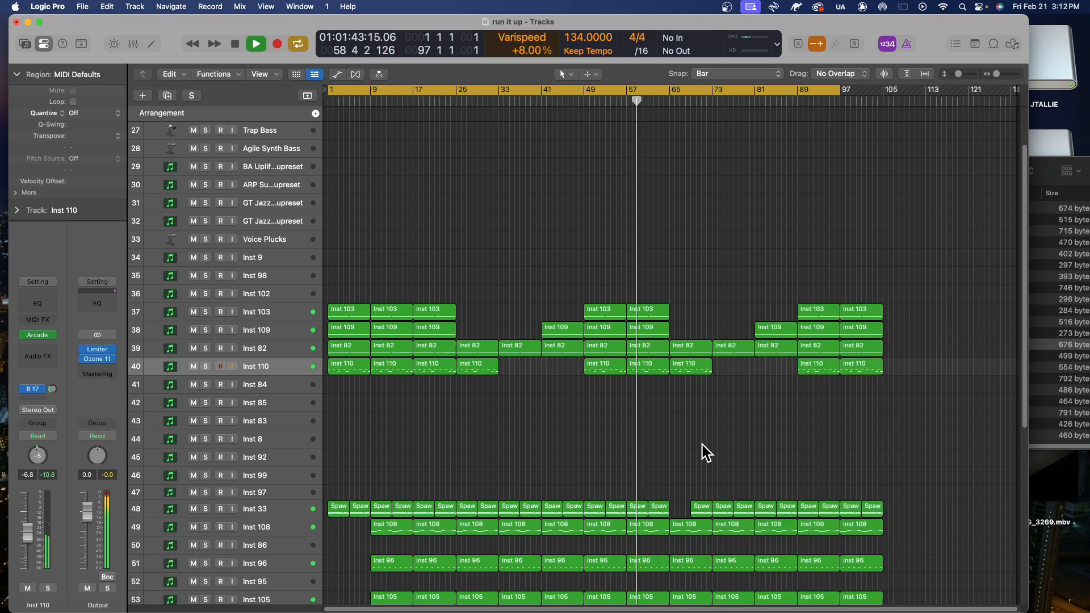
# - Delete the copied Inst 110 region at bar 65
pyautogui.click(699, 506)
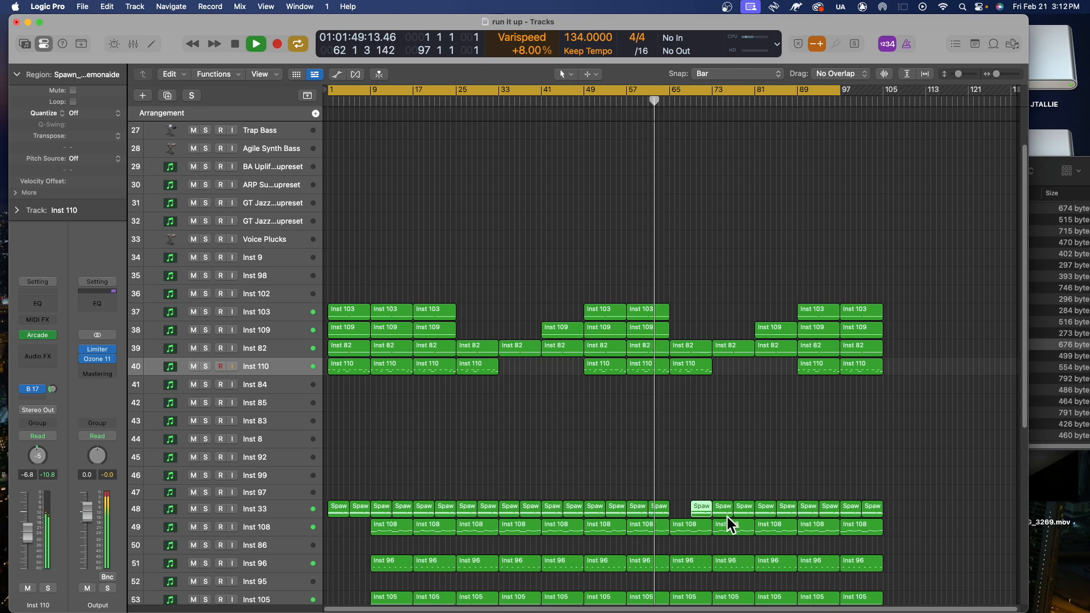
pyautogui.scroll(-3, 732, 502)
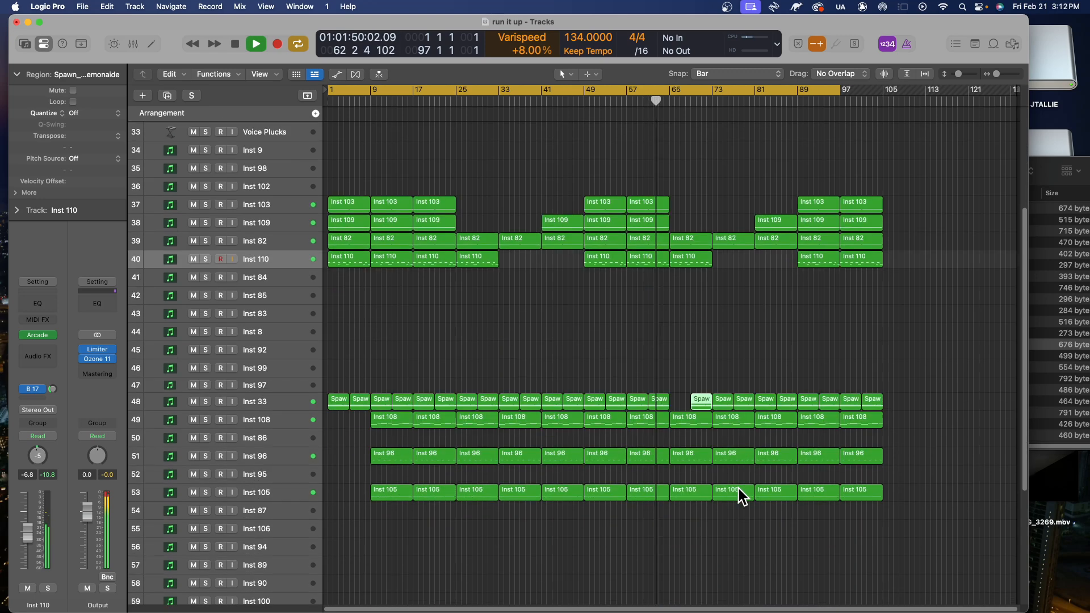
pyautogui.click(685, 263)
pyautogui.press('Delete')
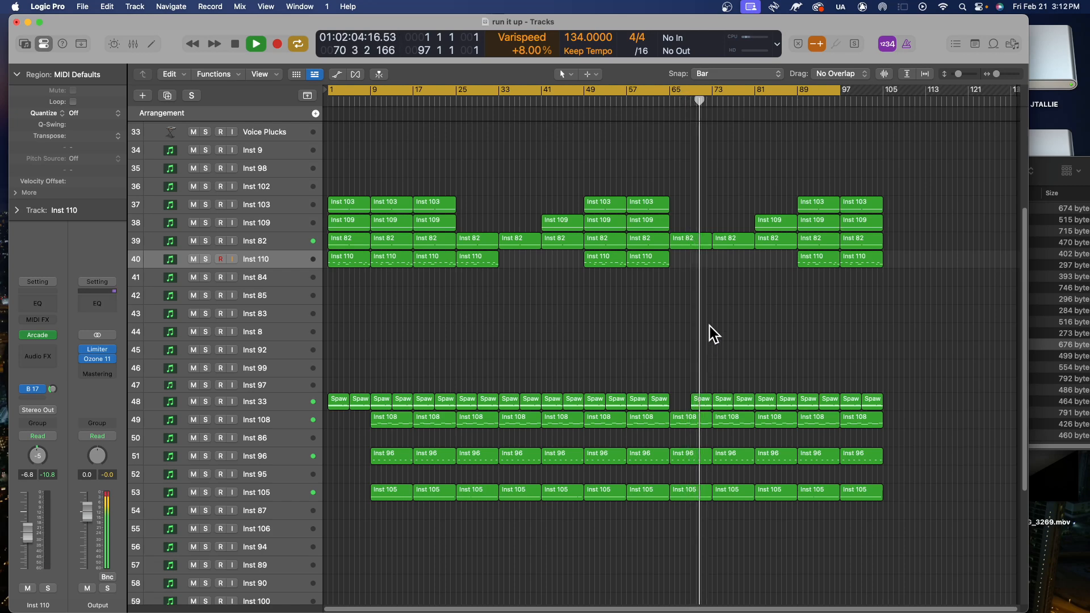
# - Delete the region at bar 73 from the Inst 91 track
pyautogui.scroll(-5, 758, 352)
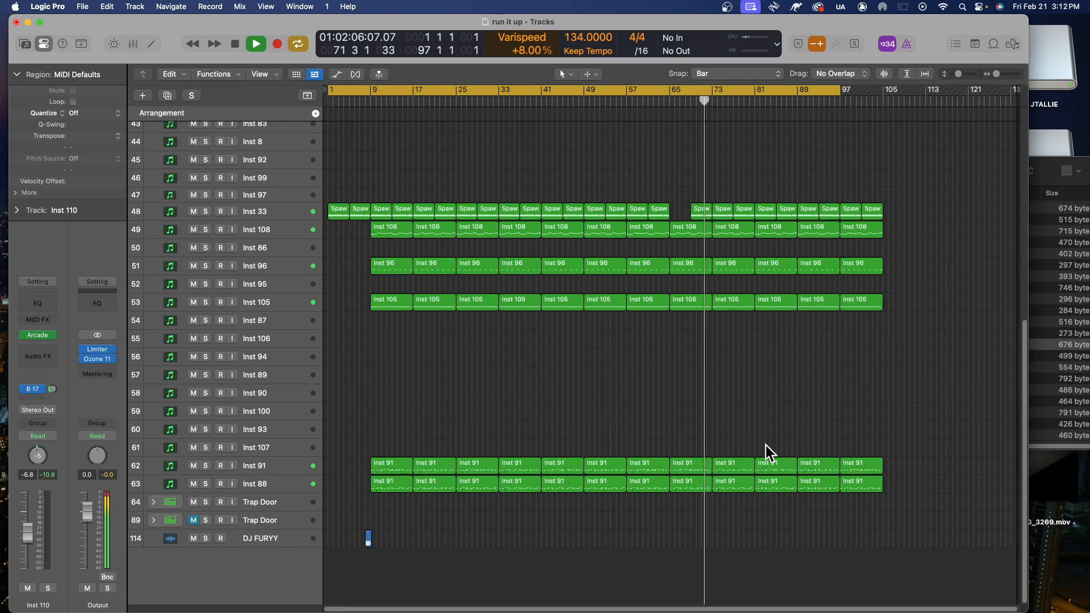
pyautogui.click(733, 469)
pyautogui.press('Delete')
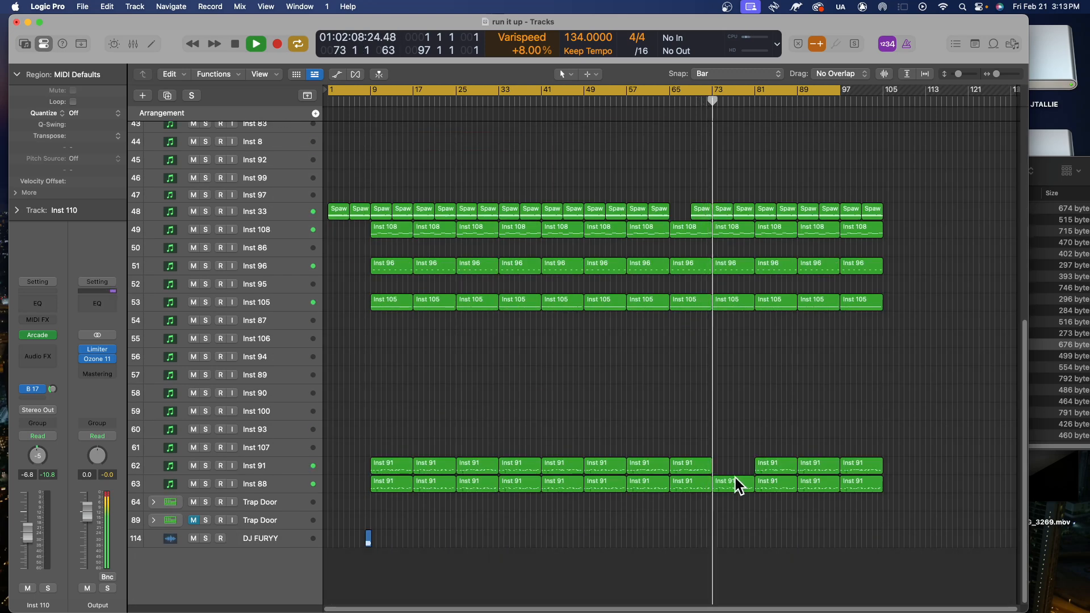
pyautogui.scroll(9, 744, 479)
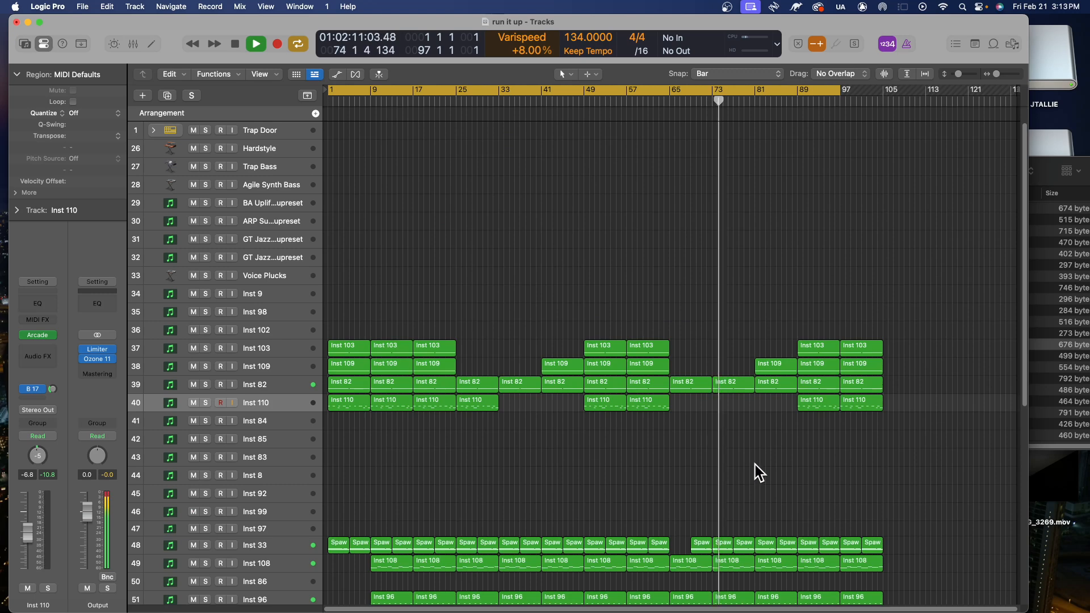
pyautogui.scroll(-1, 758, 471)
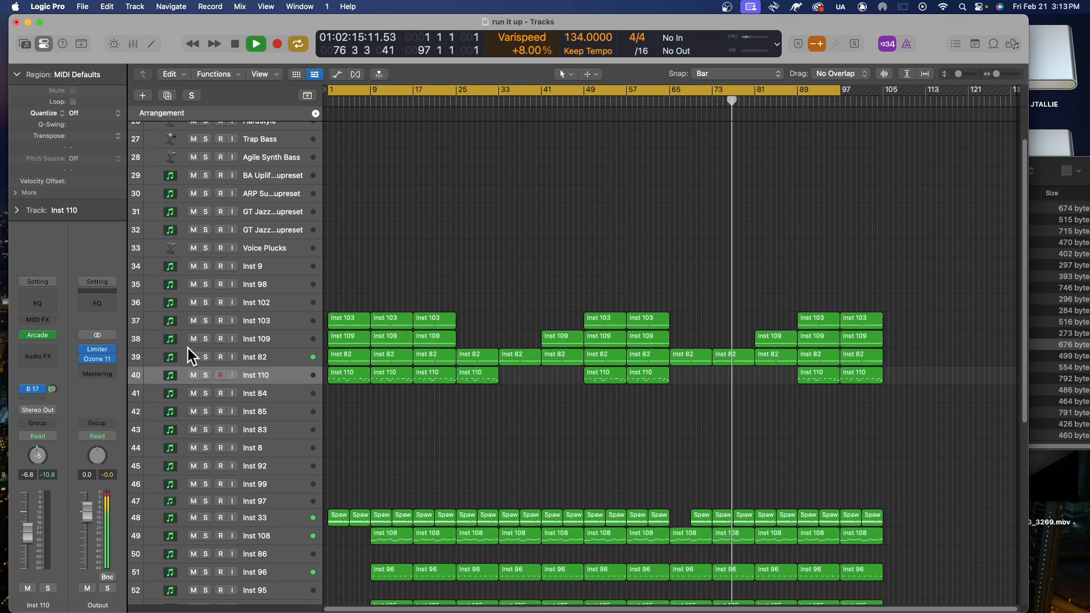
# - Solo the Inst 109 and Inst 82 tracks briefly, one after the other, to hear each part alone
pyautogui.click(203, 335)
pyautogui.click(203, 335)
pyautogui.click(206, 353)
pyautogui.click(209, 353)
# - Delete the region at bar 81 from the Inst 108 track
pyautogui.click(774, 536)
pyautogui.press('Delete')
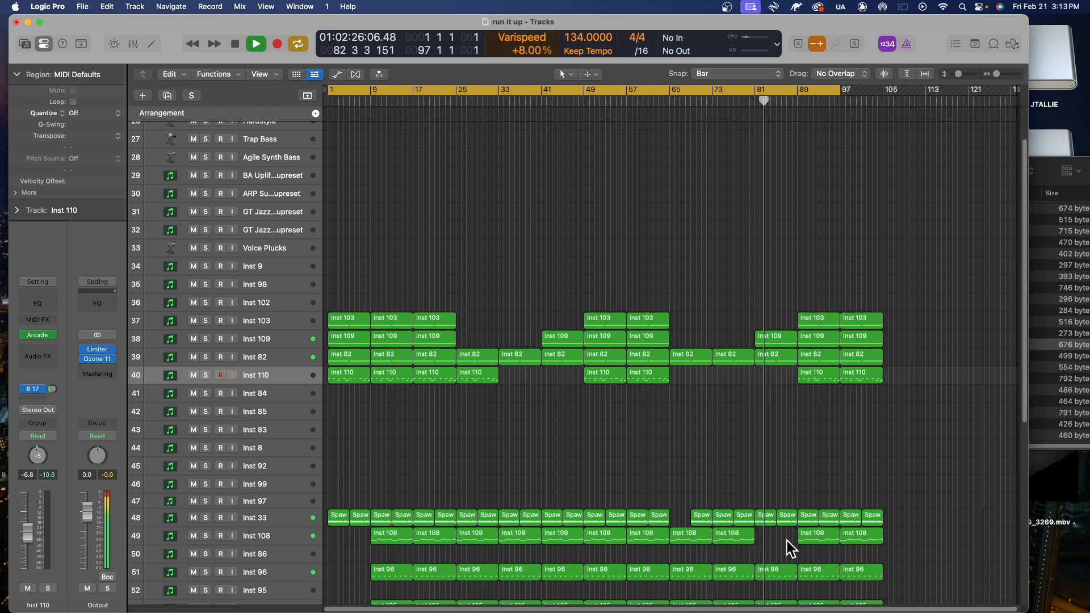
# - Replay from about bar 77 and delete the Inst 96 and Inst 105 regions at bar 89
pyautogui.scroll(-5, 787, 539)
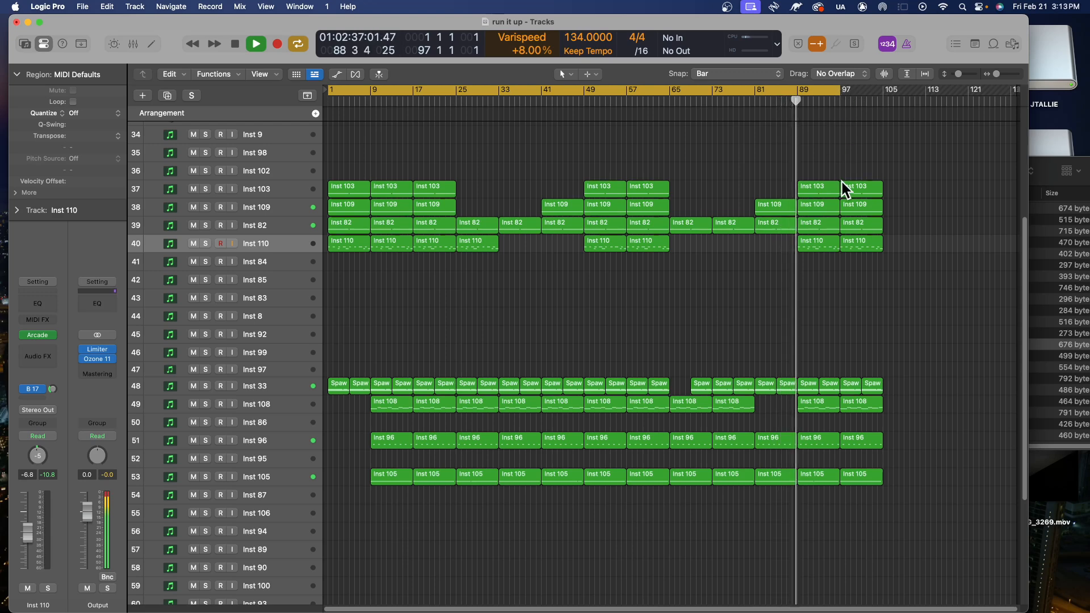
pyautogui.scroll(-5, 842, 185)
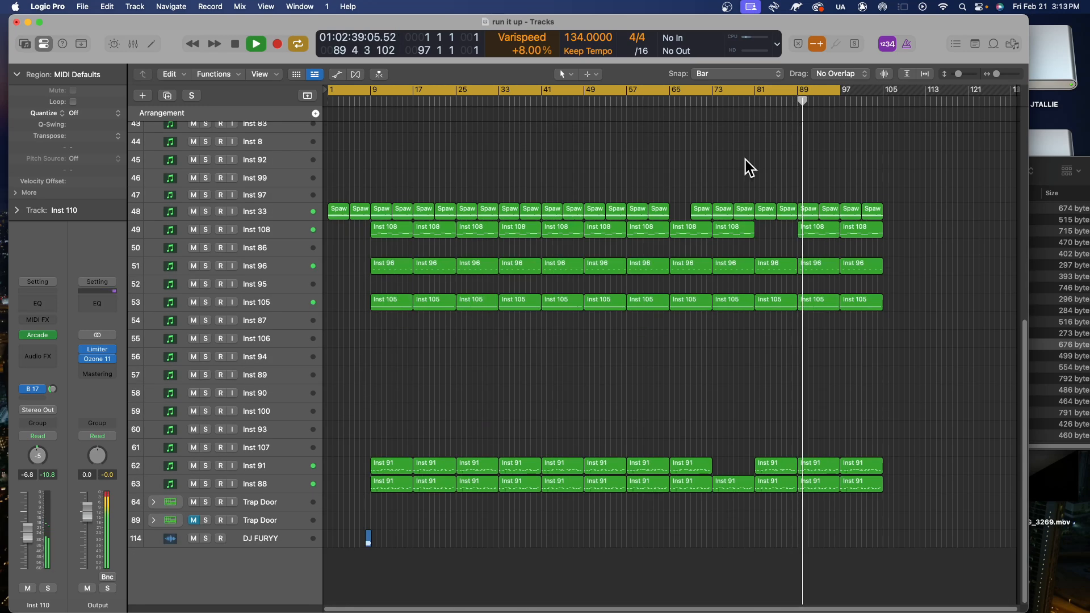
pyautogui.click(736, 102)
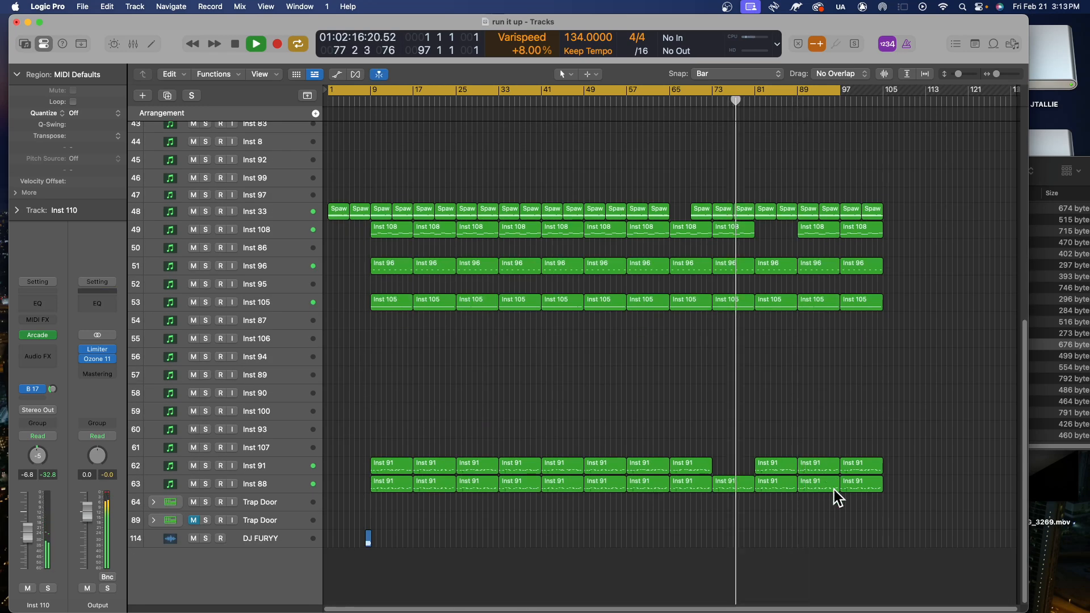
pyautogui.scroll(1, 814, 431)
pyautogui.moveTo(807, 379); pyautogui.dragTo(822, 302)
pyautogui.scroll(1, 832, 393)
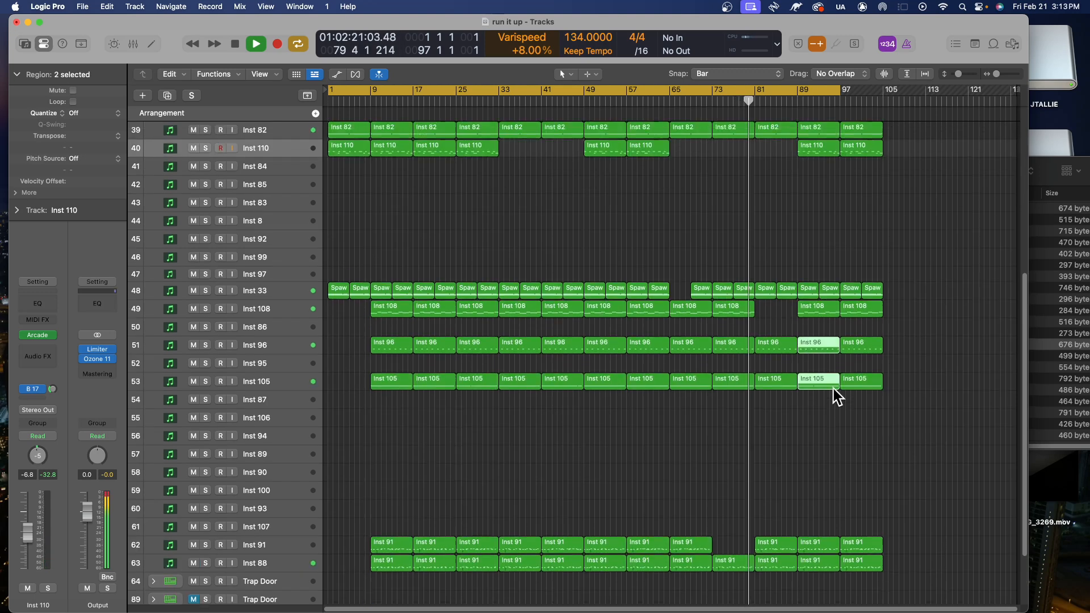
pyautogui.press('Delete')
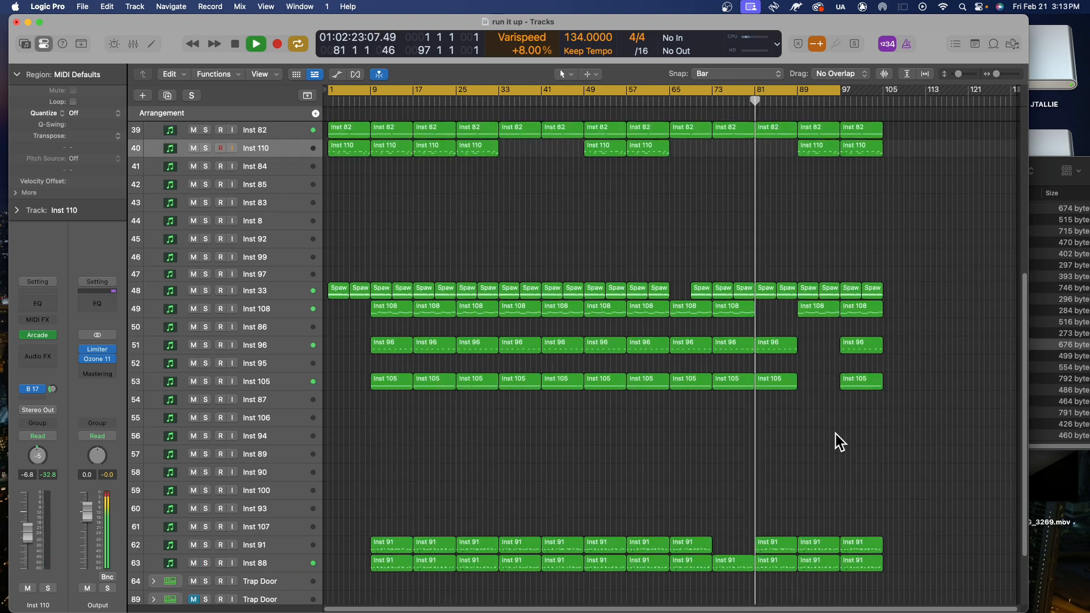
# - Solo the Inst 33 and Inst 108 tracks in turn during playback to check each part by itself
pyautogui.click(206, 292)
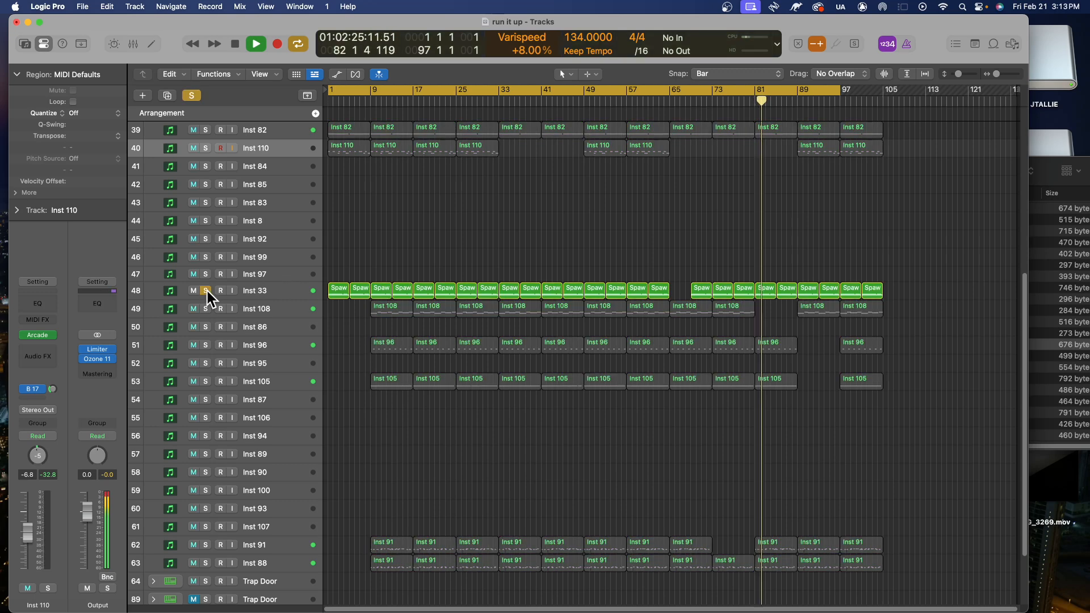
pyautogui.click(206, 291)
pyautogui.click(207, 292)
pyautogui.click(209, 295)
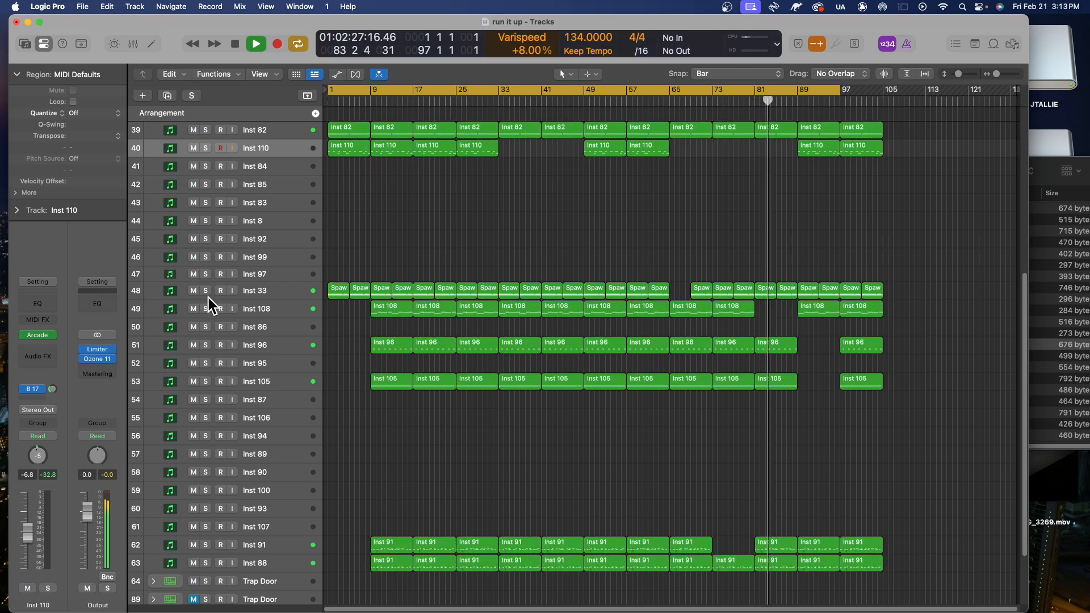
pyautogui.click(210, 301)
pyautogui.click(206, 308)
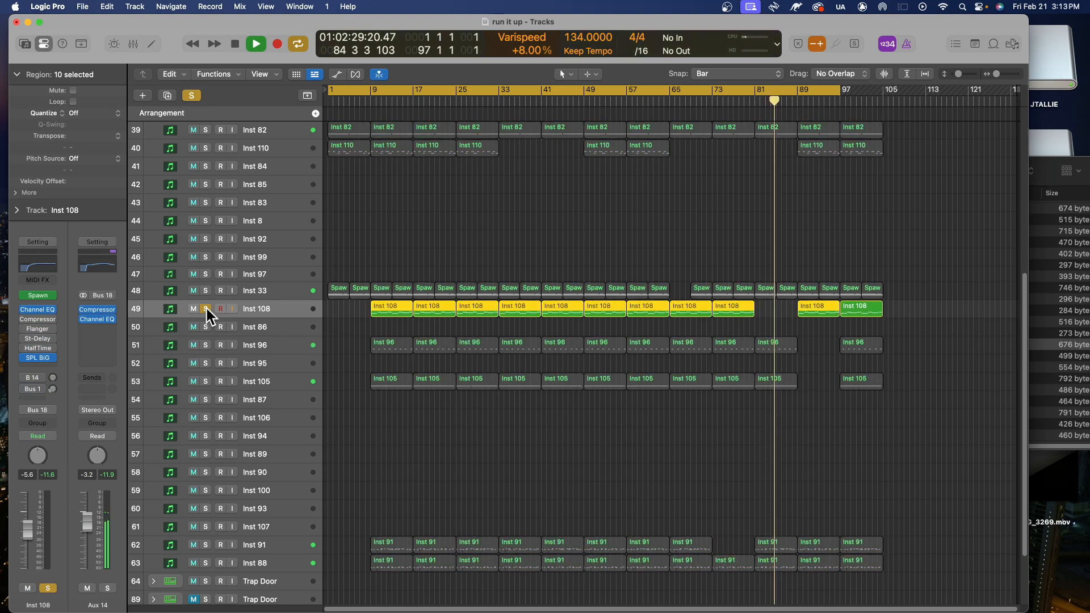
pyautogui.click(206, 309)
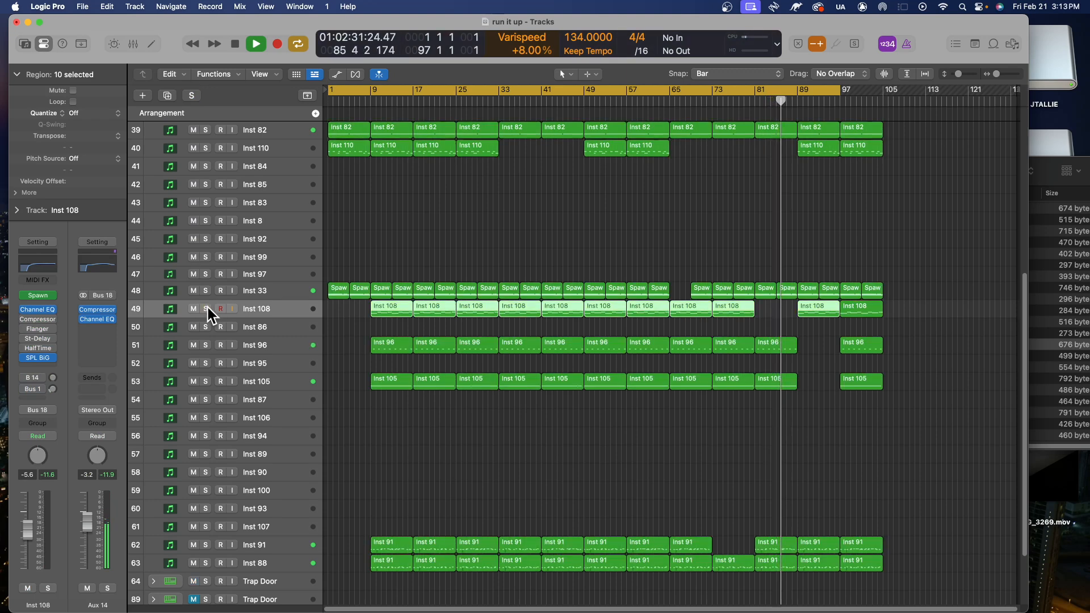
# - Extend the end of the cycle range to bar 105 to cover the whole arrangement
pyautogui.scroll(-5, 827, 442)
pyautogui.scroll(8, 827, 440)
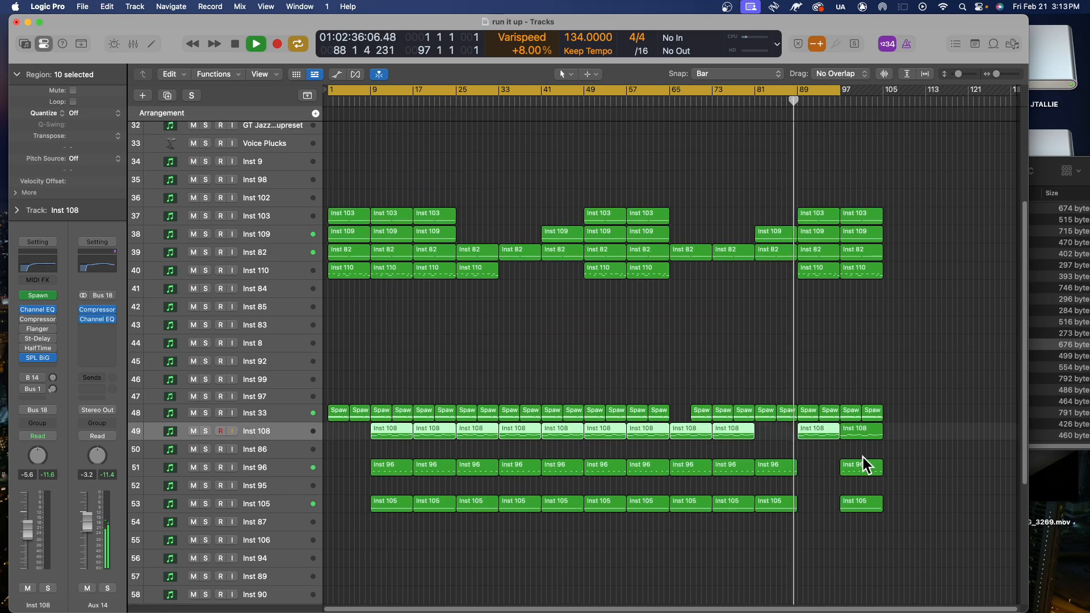
pyautogui.scroll(-8, 863, 458)
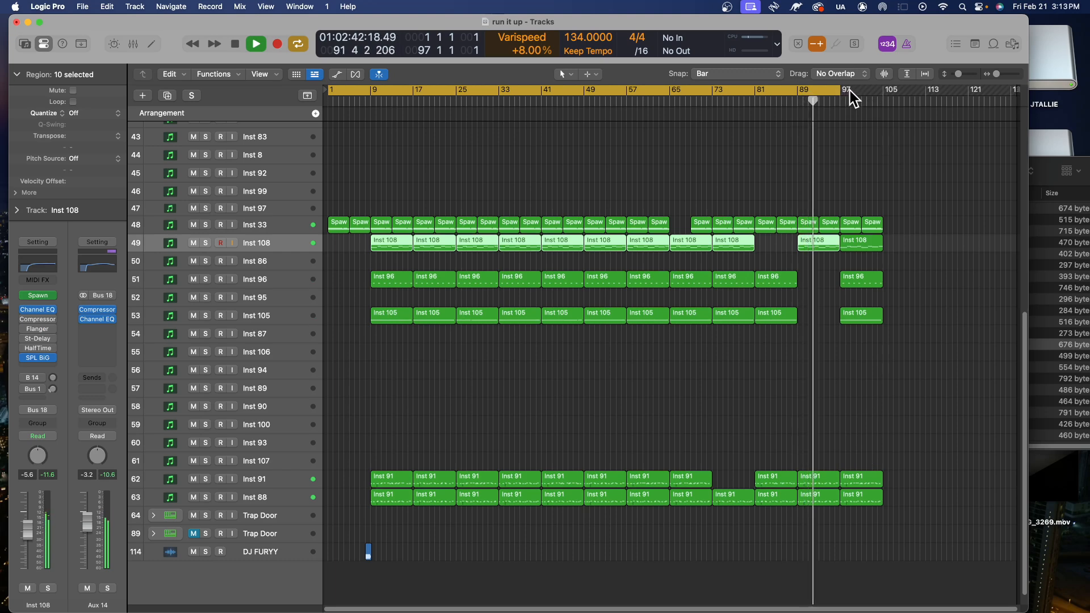
pyautogui.moveTo(838, 92); pyautogui.dragTo(883, 142)
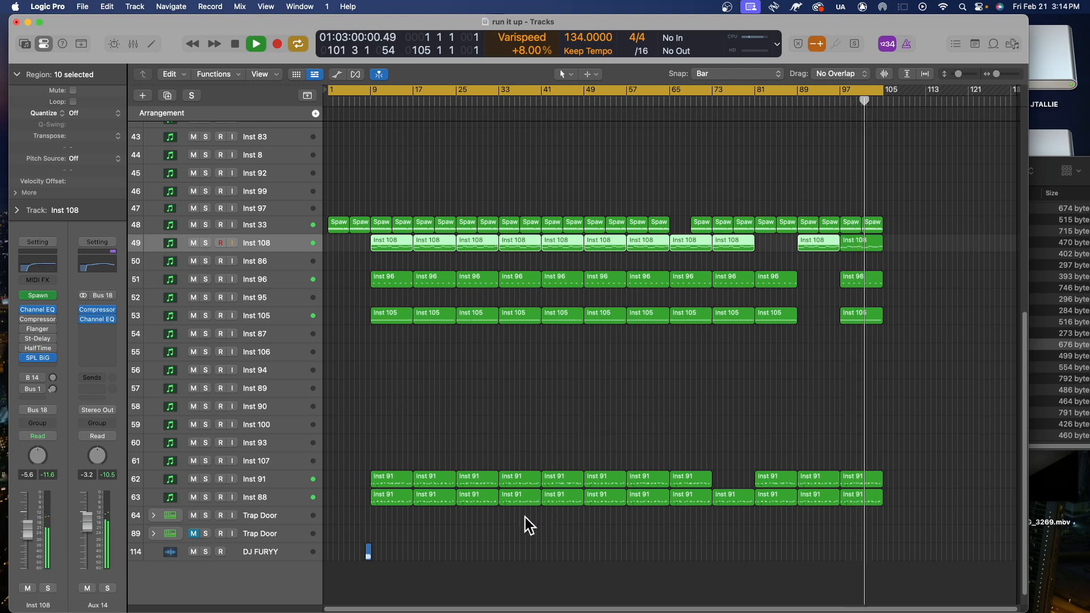
# - Stop the playback of the arrangement and switch to OBS
pyautogui.scroll(10, 516, 515)
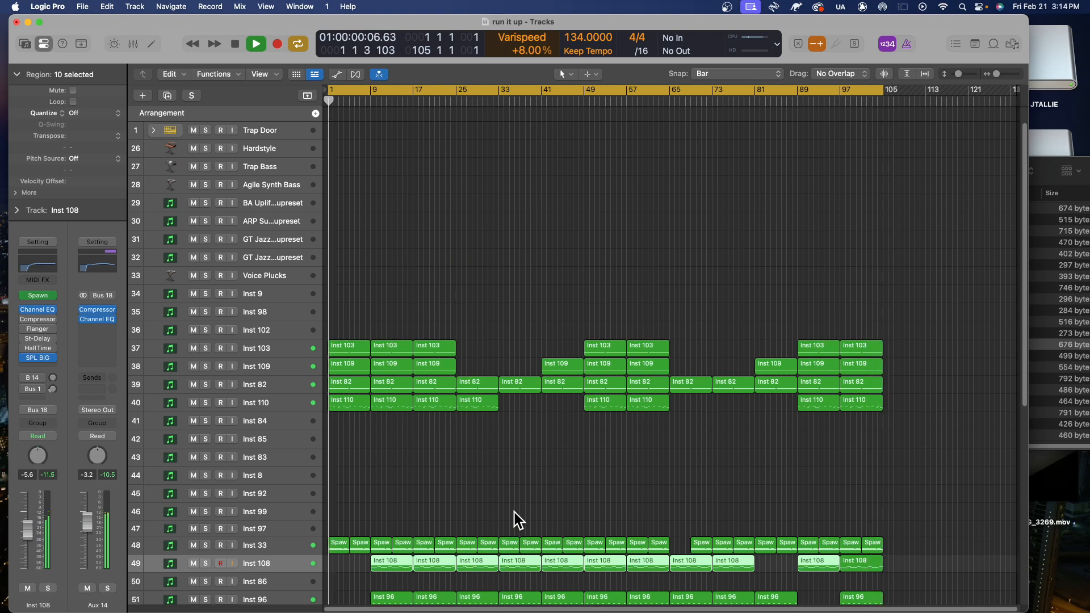
pyautogui.press('space')
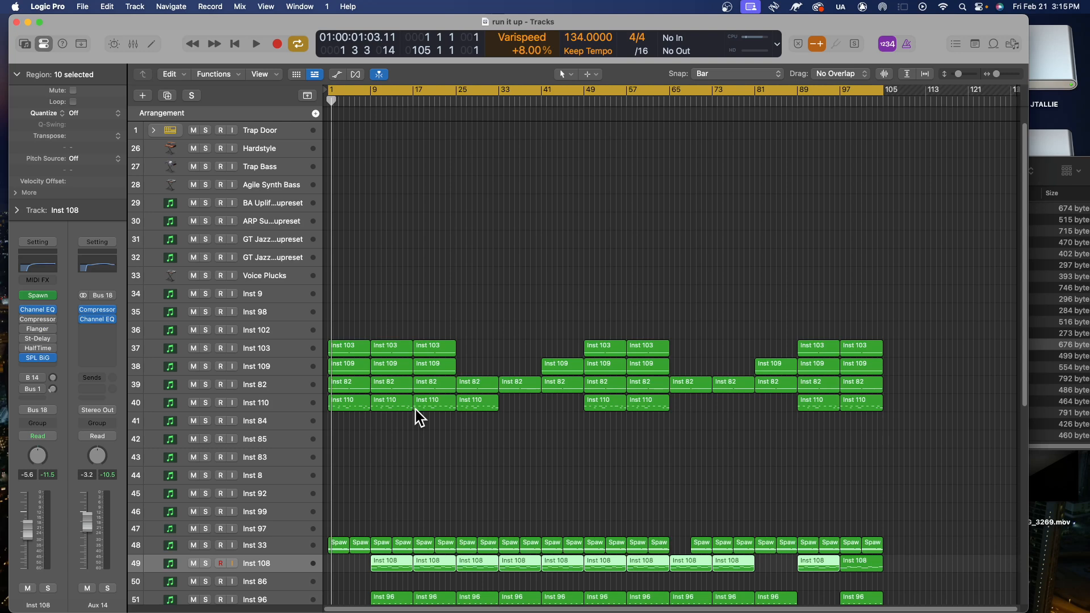
pyautogui.moveTo(2, 374)
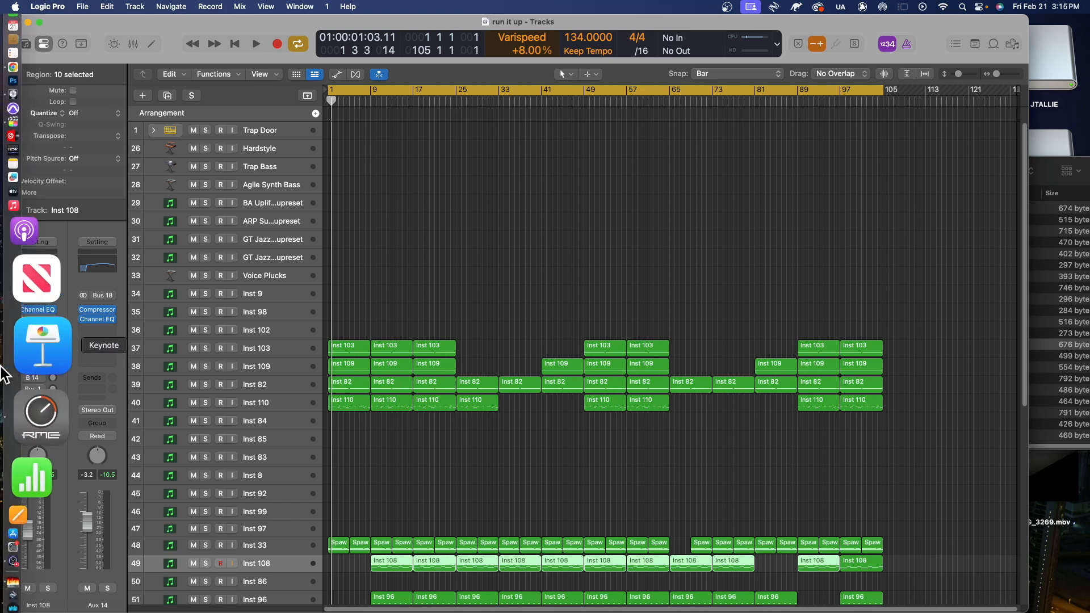
pyautogui.click(21, 454)
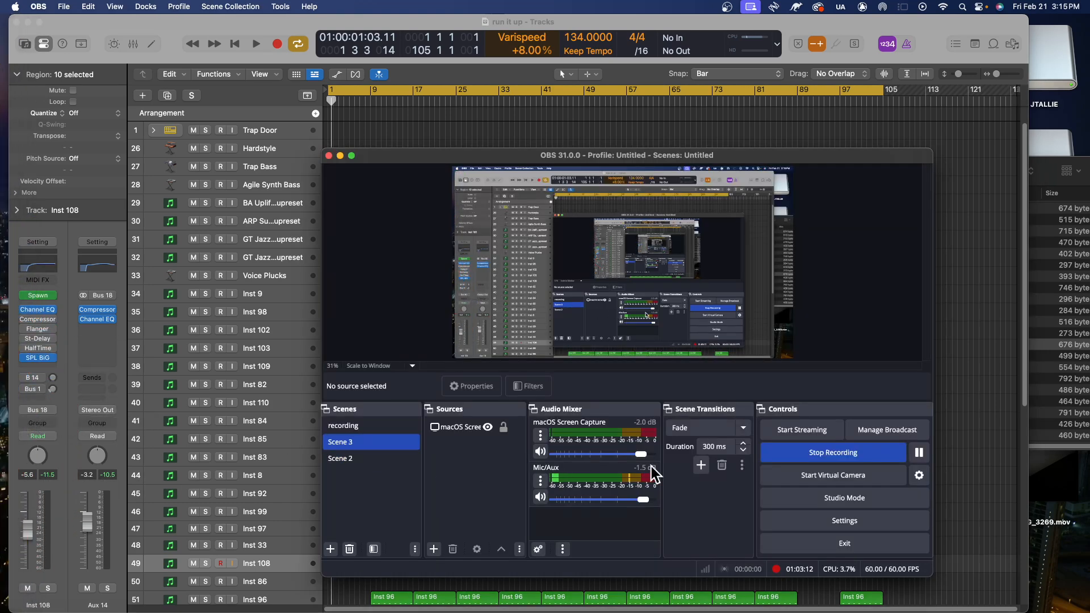